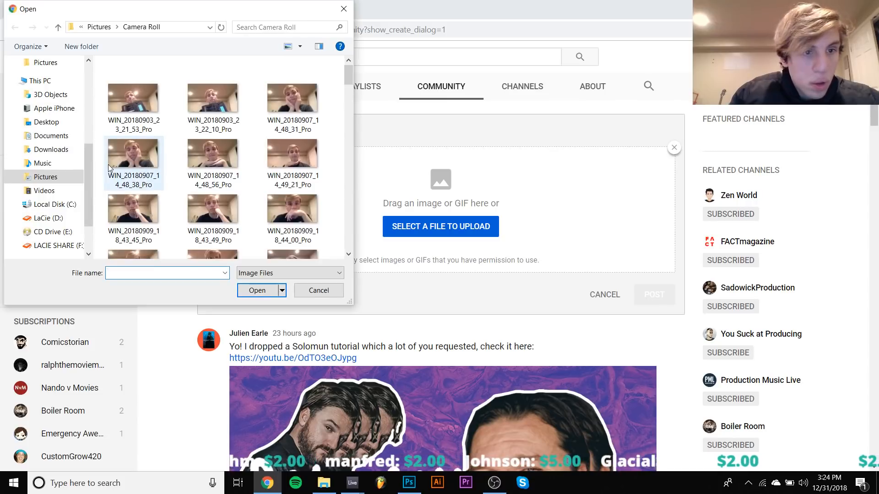
- Add the webcam photo to the community post, write the invitation to the new years stream with the channel's live link, and publish it
double_click(198, 227)
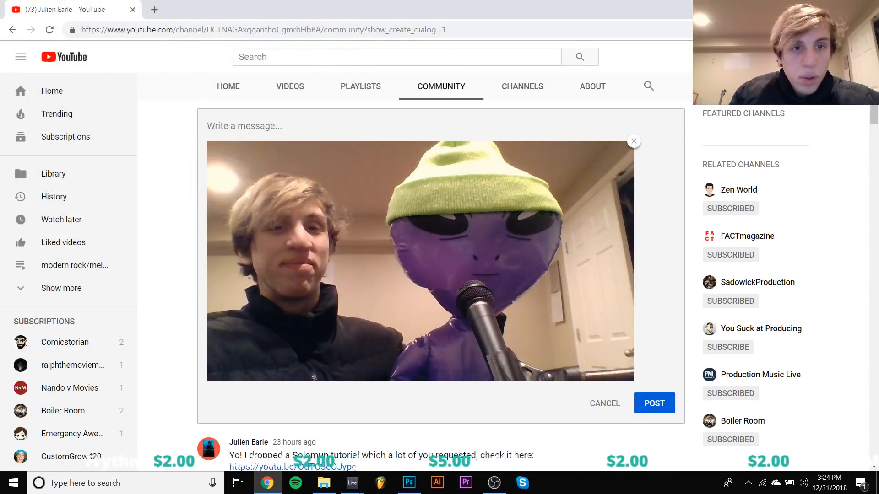
text(Guys! I'm doing a new years stream rn, come hang out with me and my buddy here https://www.youtube.com/c/JulienEarle/live)
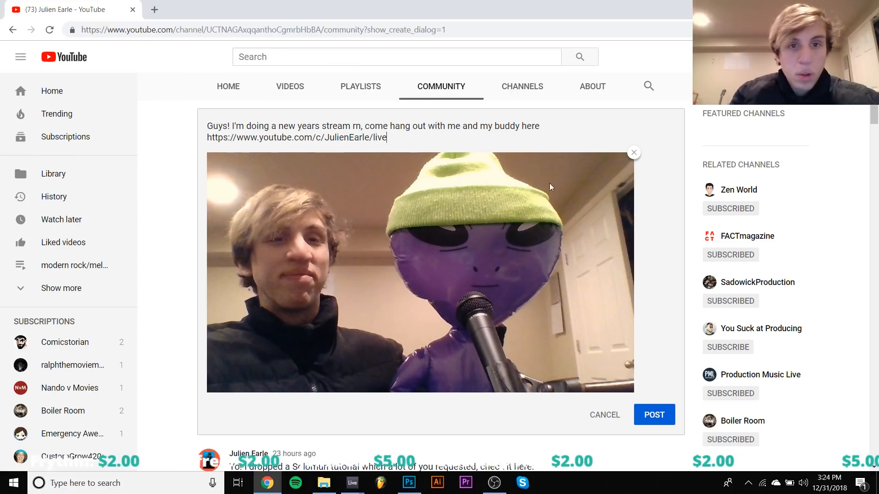
click(664, 416)
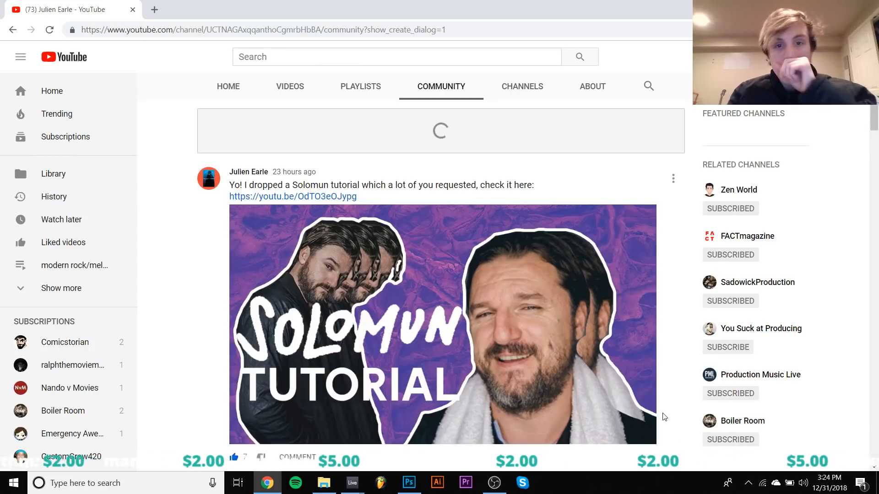
- Switch to Photoshop and quit it without saving the open document
click(411, 484)
key(ctrl+q)
click(446, 182)
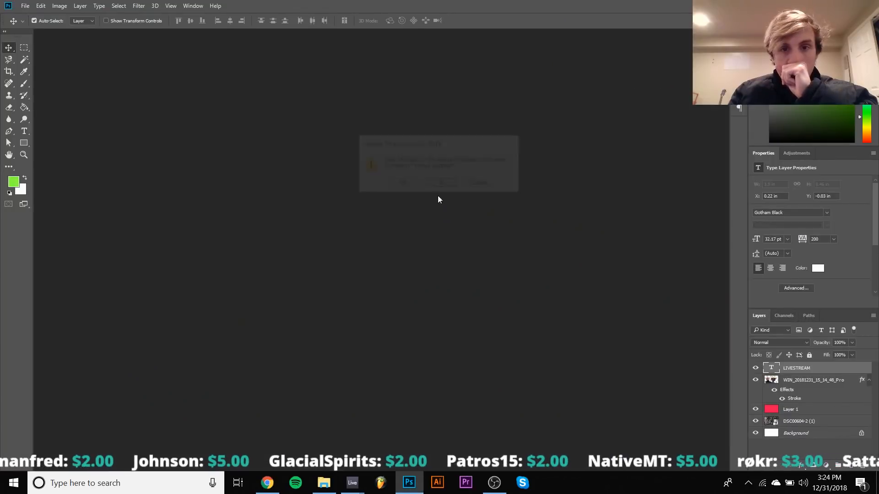
- Bring up OBS briefly and switch to the "dark" set in Ableton Live
click(494, 483)
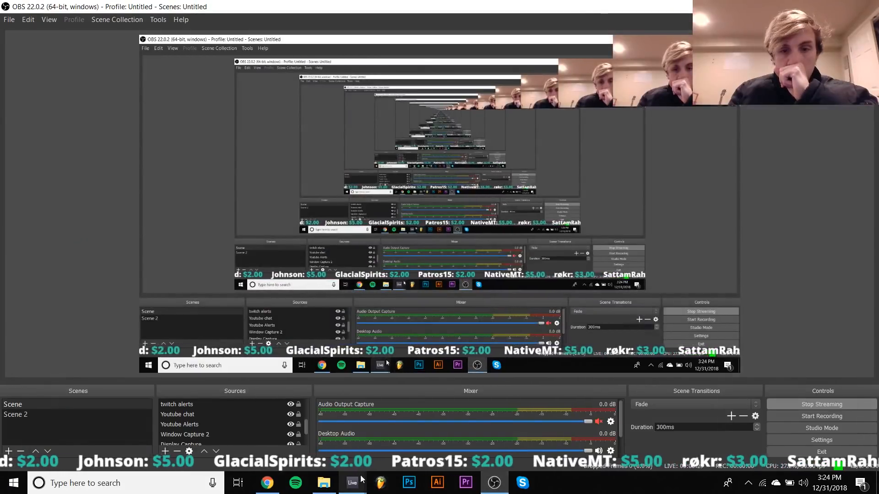
mouse_move(352, 483)
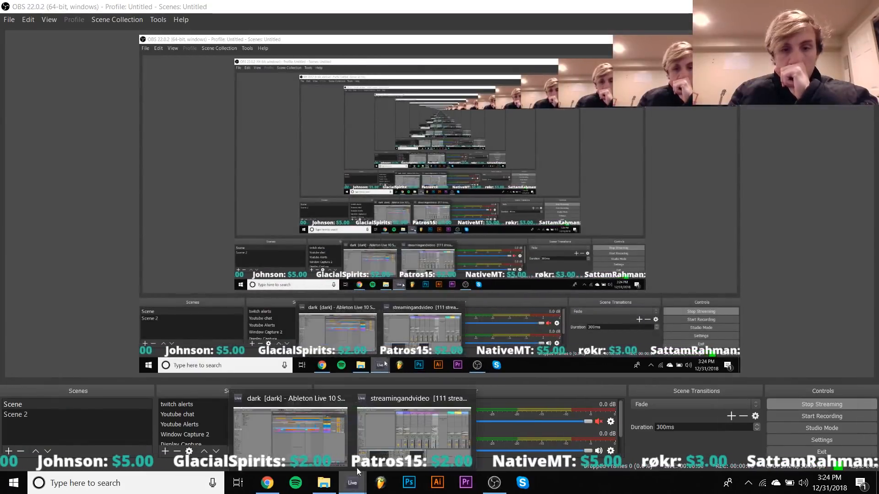
click(328, 438)
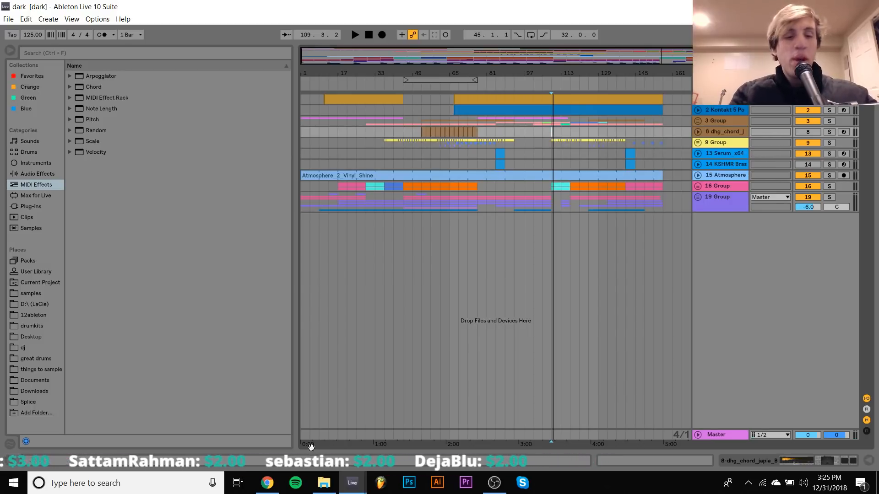
- Shrink the "dark" set to a widened window over Chrome with its browser hidden, and return to the YouTube page
click(265, 483)
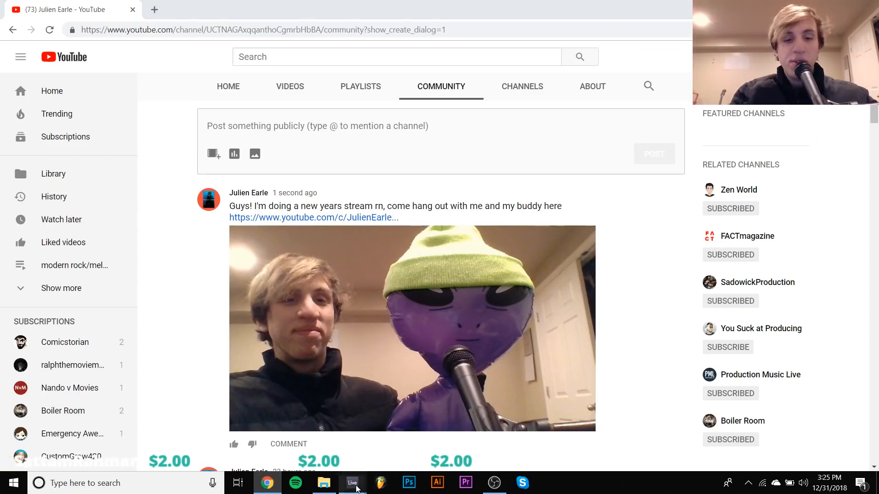
mouse_move(352, 483)
click(292, 434)
drag(337, 218, 240, 31)
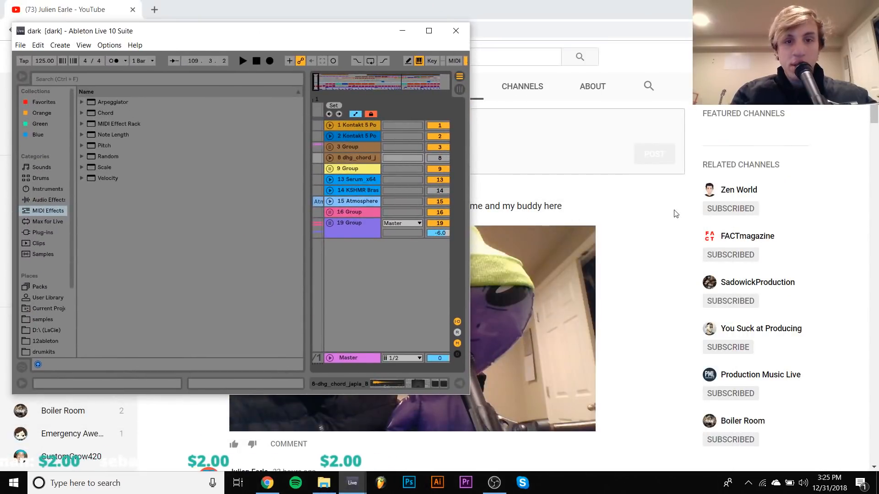
click(21, 77)
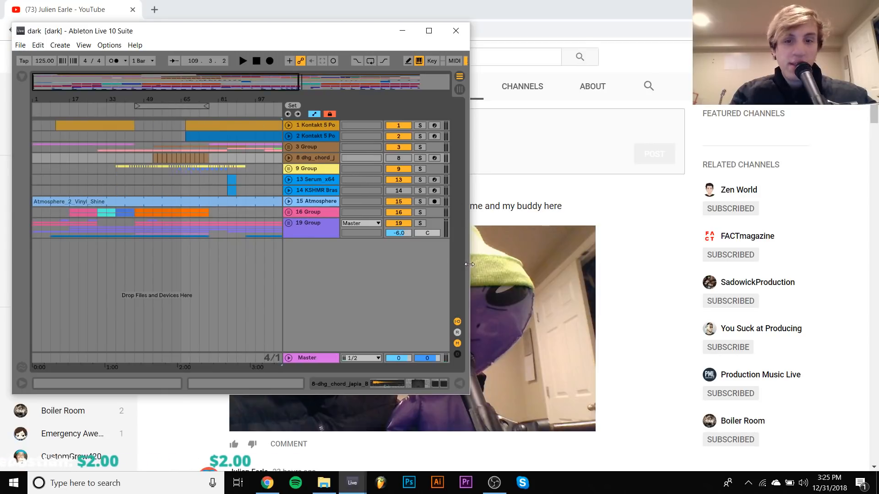
drag(469, 264, 530, 265)
click(653, 297)
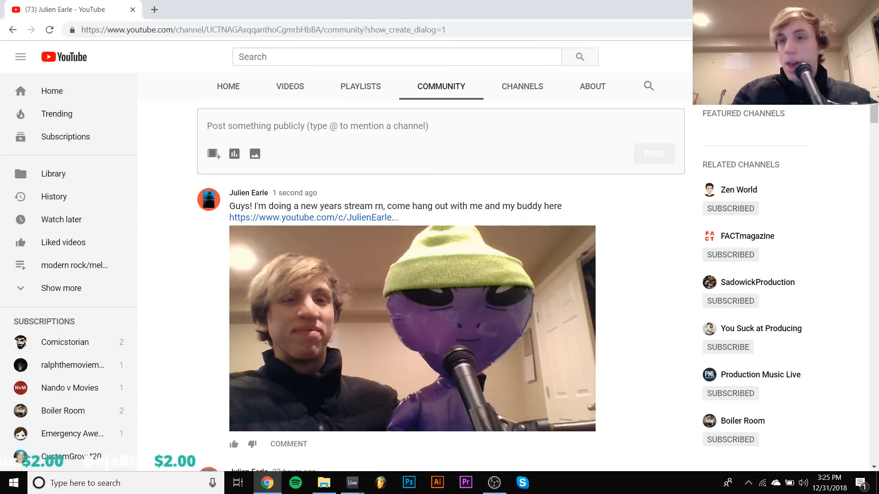
- Open the channel's Creator Studio and go to its live streaming dashboard
click(856, 56)
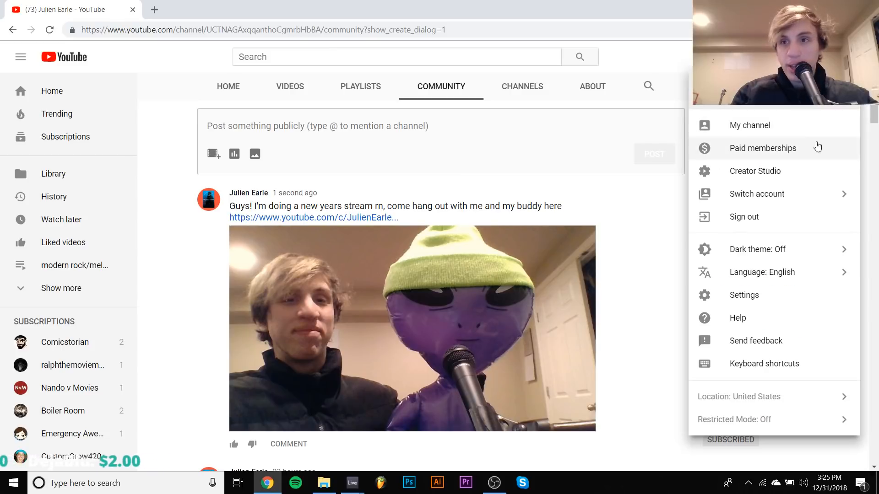
click(757, 179)
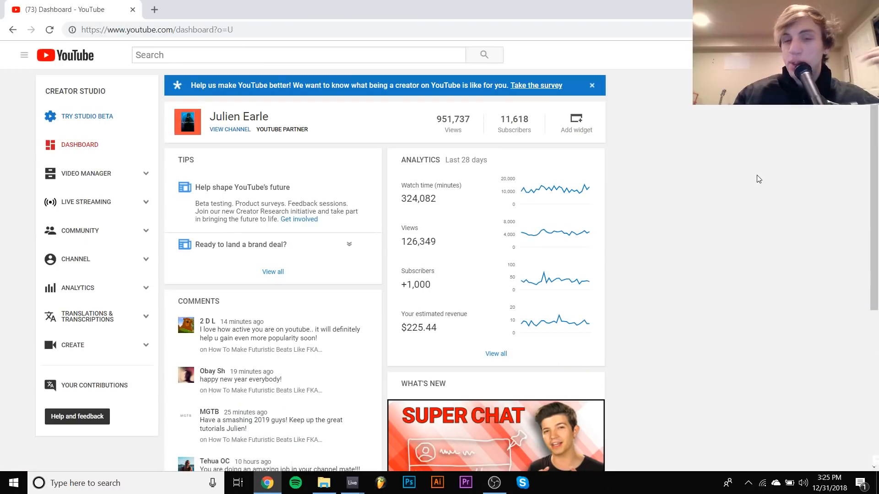
click(125, 211)
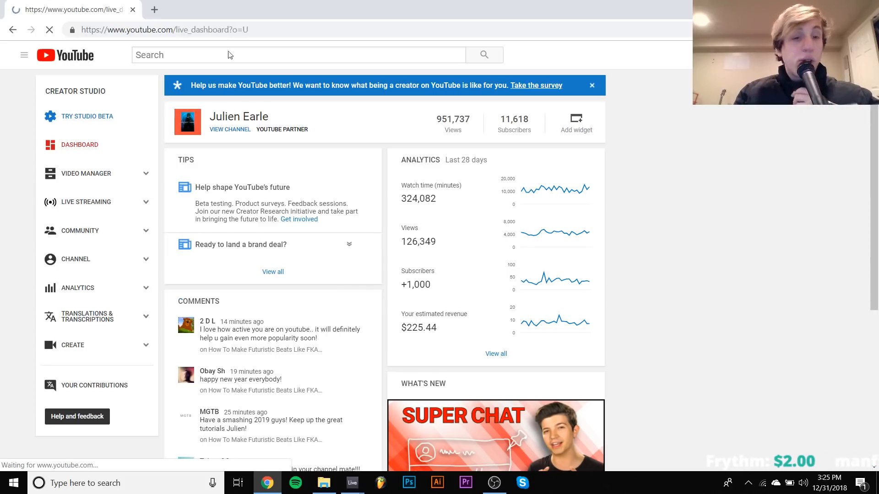
- Pop out the stream's live chat into a separate window and move it beside the dashboard's basic info
scroll(850, 280, down, 1)
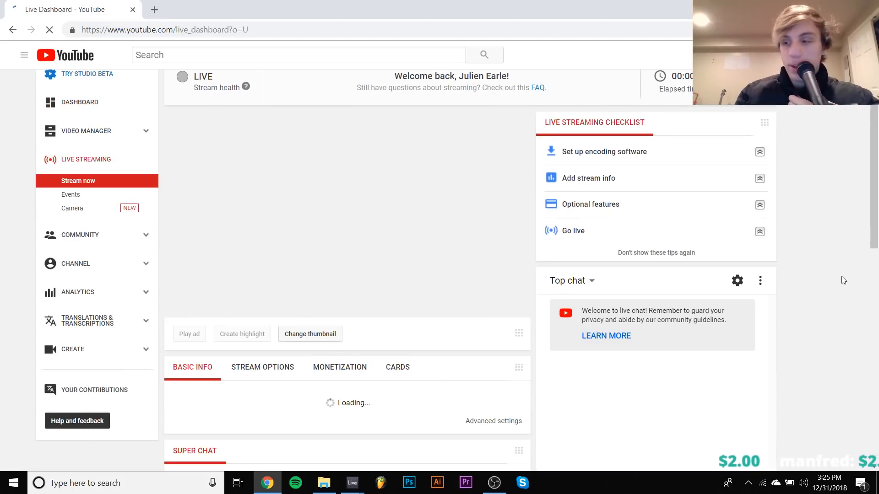
click(737, 284)
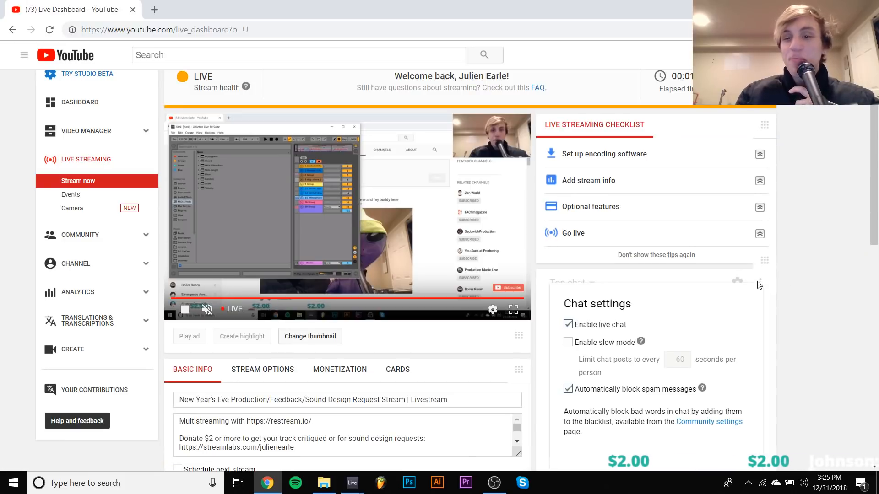
scroll(723, 352, down, 4)
click(732, 344)
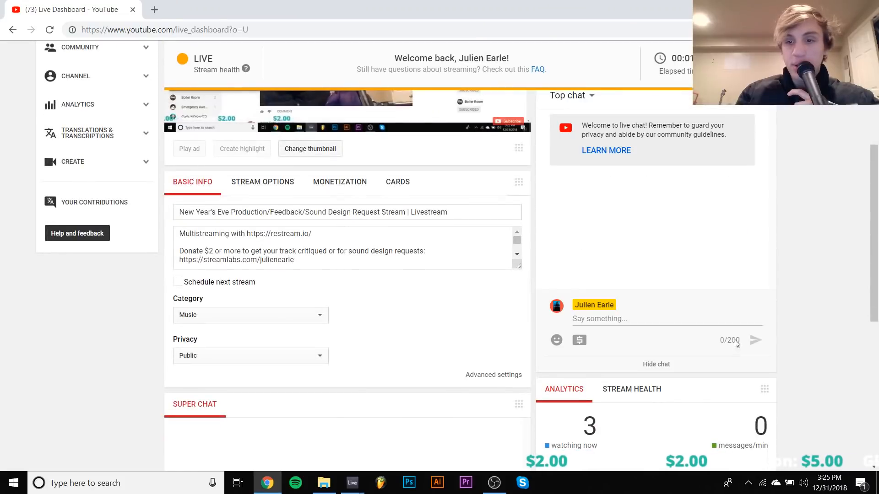
click(761, 104)
click(714, 179)
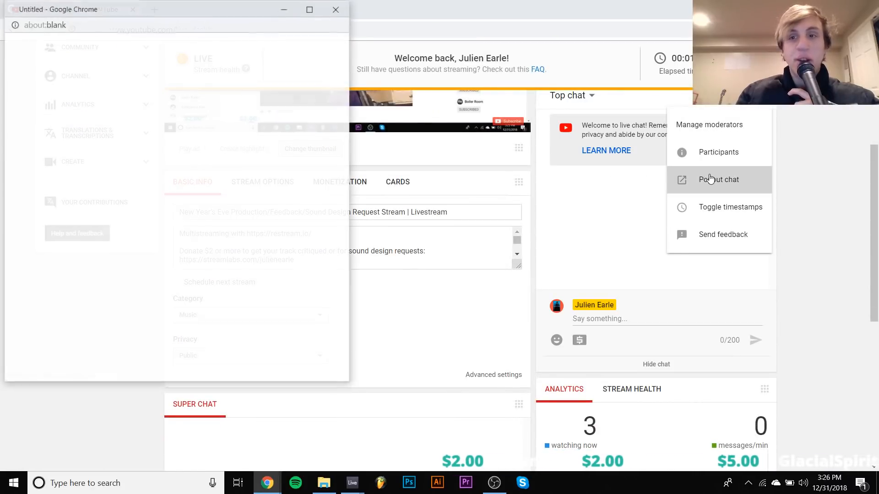
drag(227, 8, 756, 65)
- Return to the "dark" set in Ableton Live, maximize it, and show a slightly narrower browser
mouse_move(352, 483)
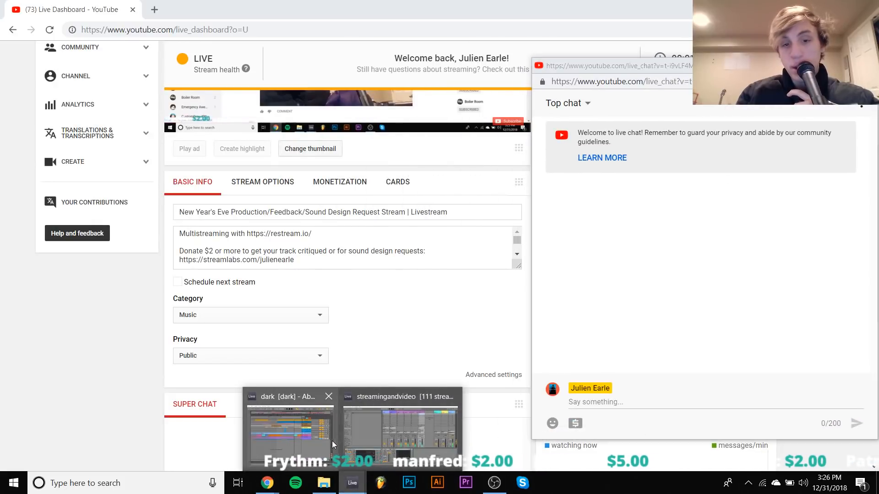
click(288, 441)
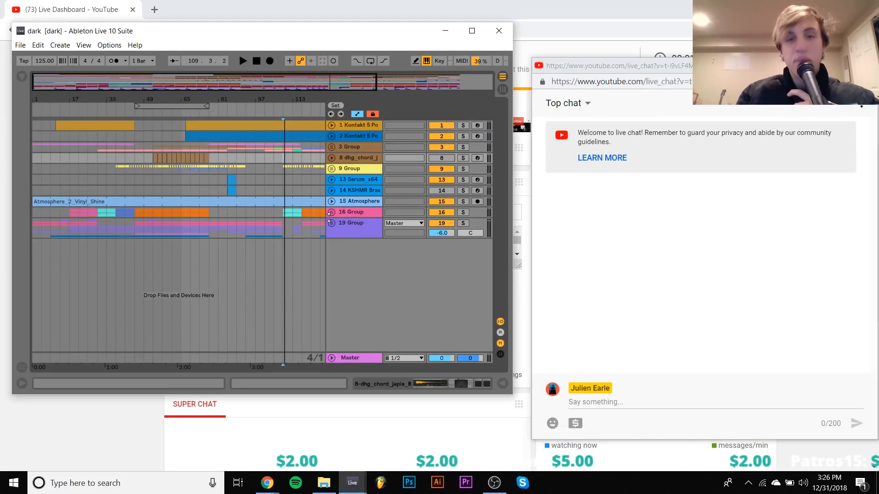
click(472, 31)
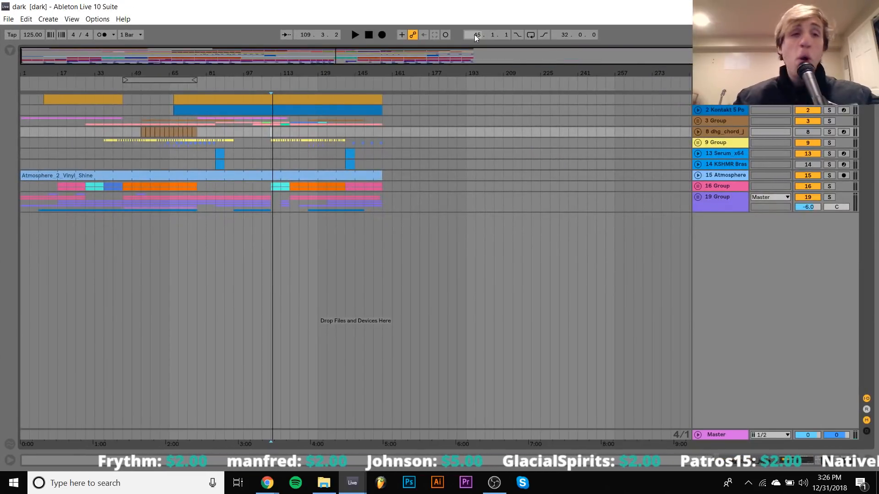
click(10, 50)
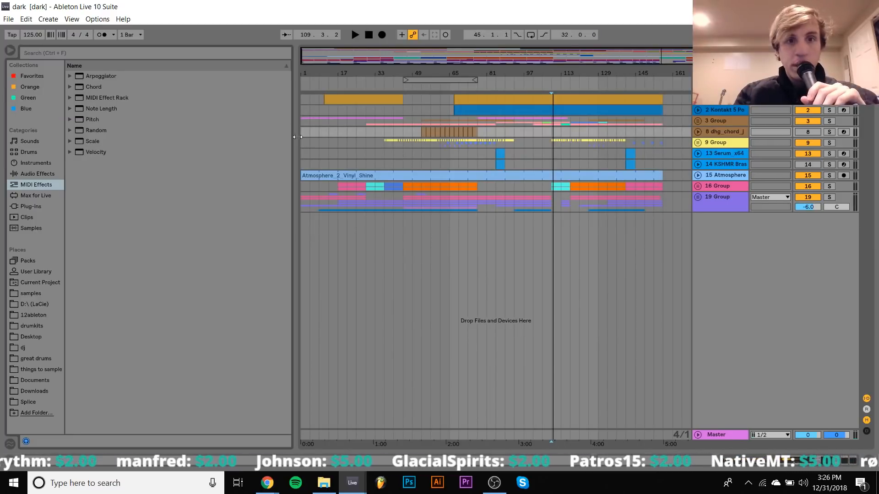
drag(295, 137, 259, 137)
- Play the arrangement from the beginning, expand the 19 Group, and stop playback
click(266, 100)
key(space)
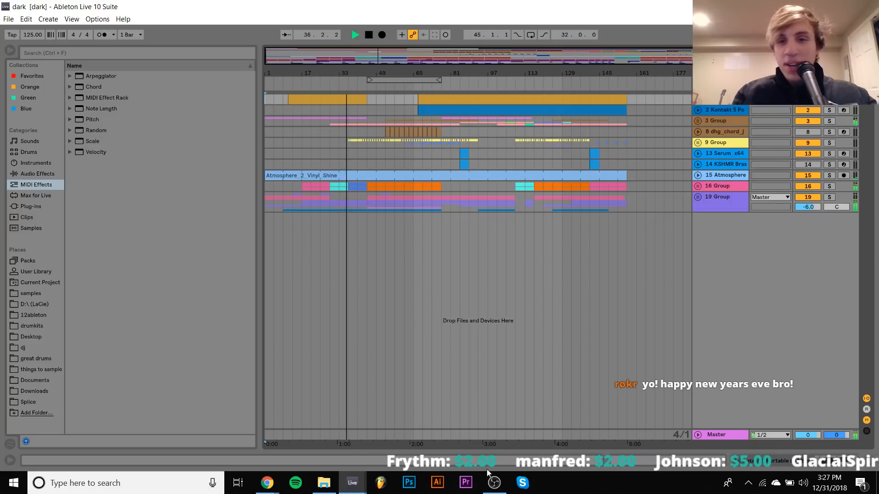
click(697, 197)
key(space)
- Play from the clip at bar 37 on track 20 TA_MK_CL, and collapse the 19 Group
click(350, 248)
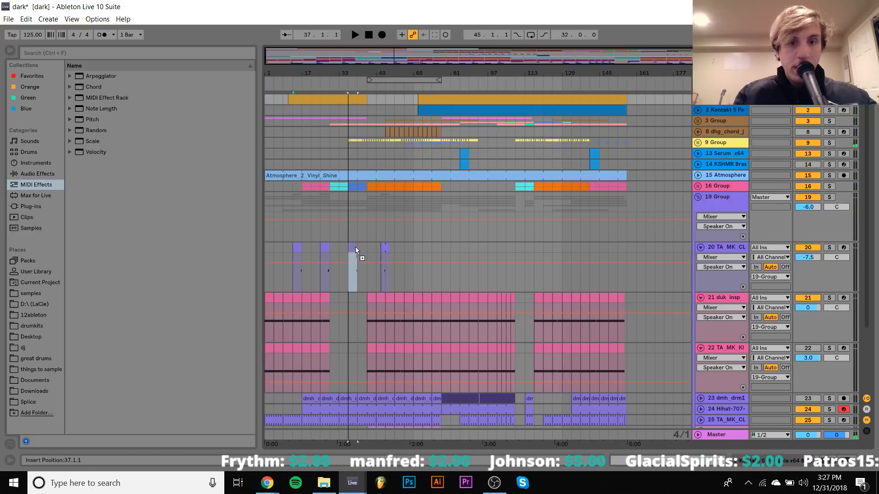
click(354, 247)
key(space)
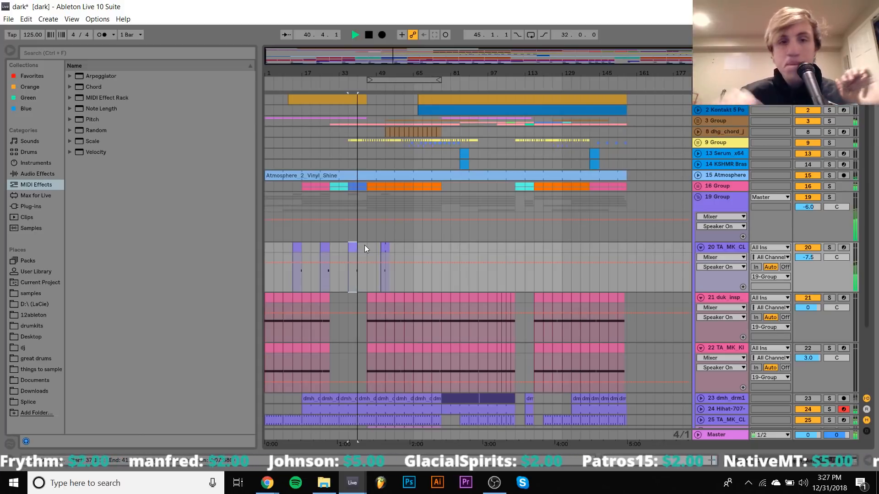
drag(359, 74, 407, 181)
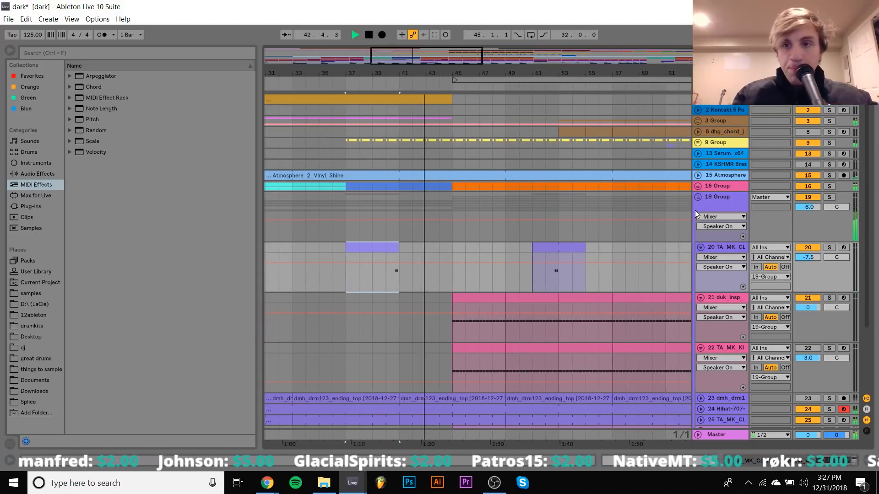
click(699, 198)
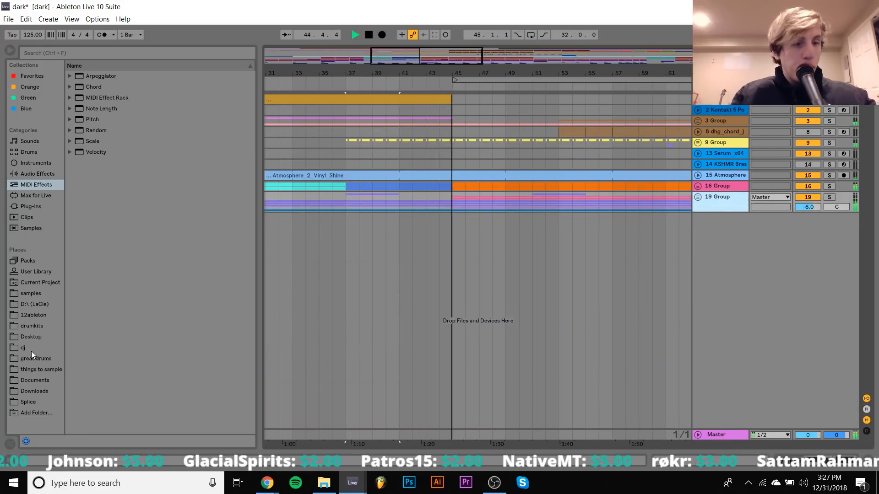
- Search the Splice folder for "snare bui"
click(33, 403)
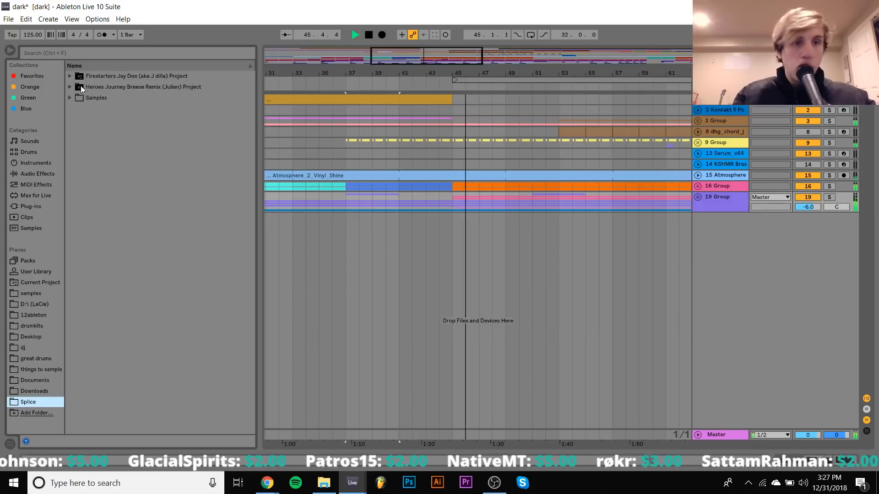
click(89, 51)
text(snare)
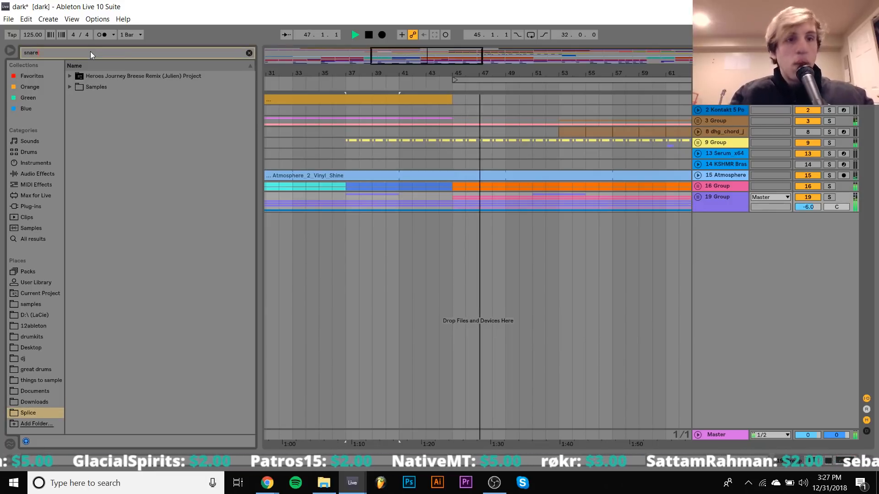
text( bui)
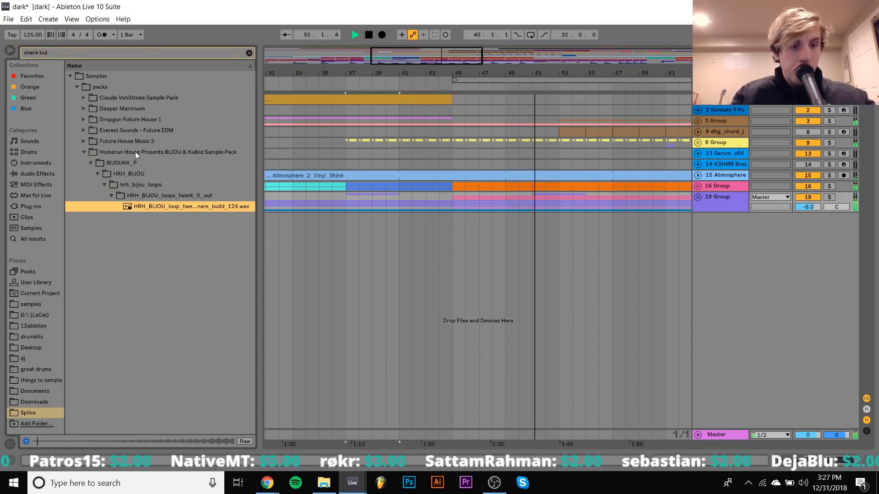
- Stop playback and place the HRH_BIJOU snare_build_124.wav loop on a new audio track from bar 37
key(space)
drag(320, 223, 348, 226)
drag(348, 226, 348, 226)
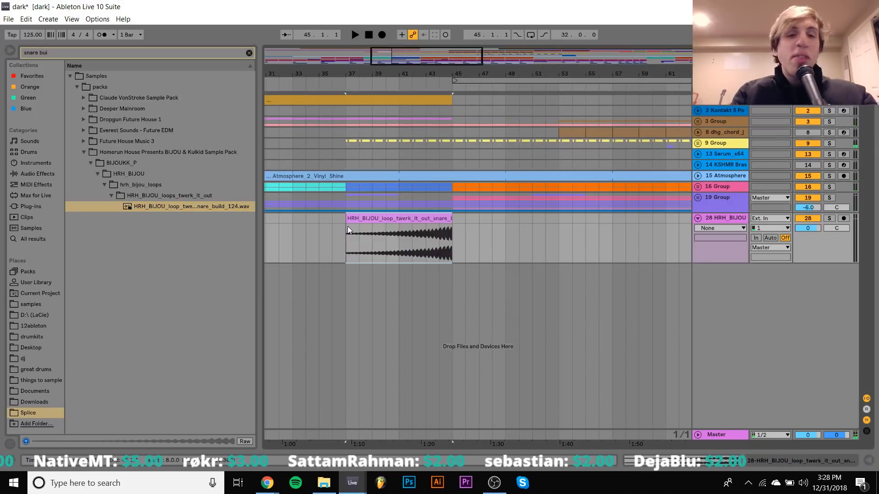
- Open the snare build clip and set its warp mode to Re-Pitch
double_click(392, 220)
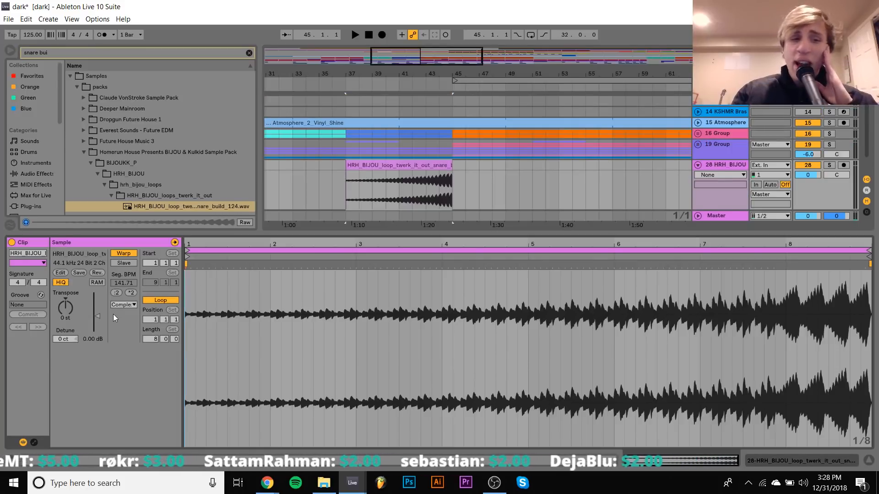
click(122, 305)
click(125, 339)
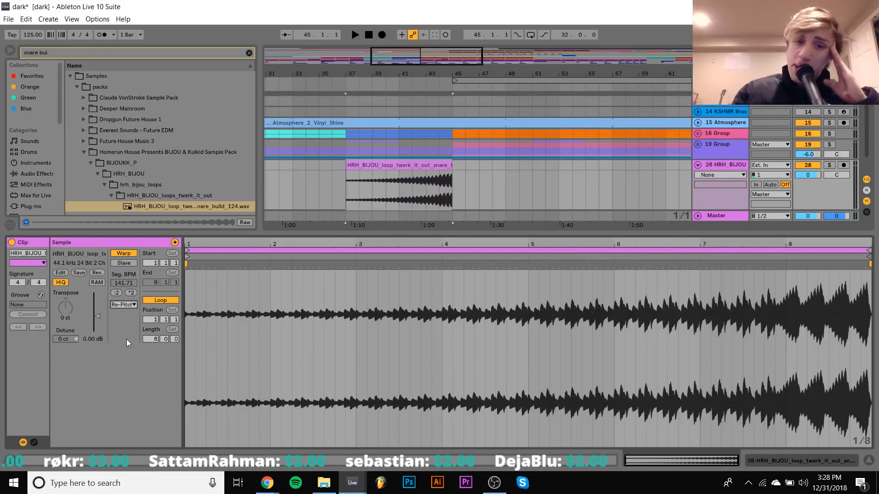
- Look at the snare track's effects, reopen its clip, and turn off warping
click(720, 163)
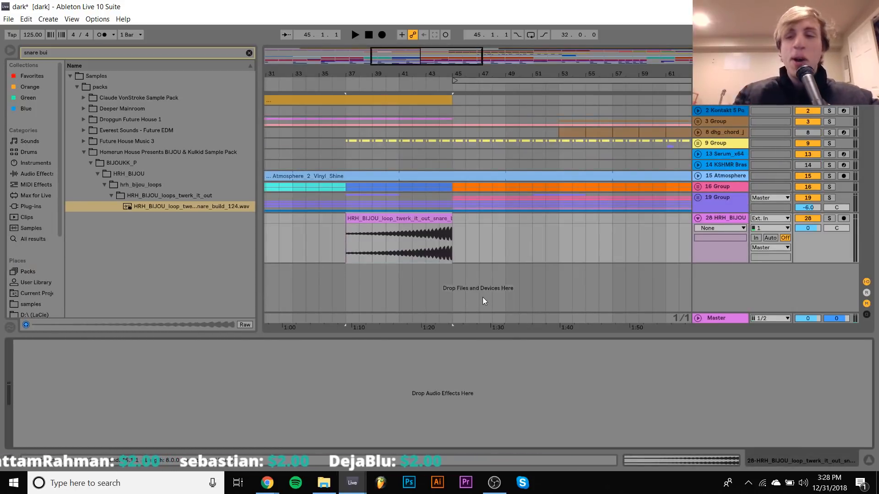
double_click(423, 219)
click(124, 253)
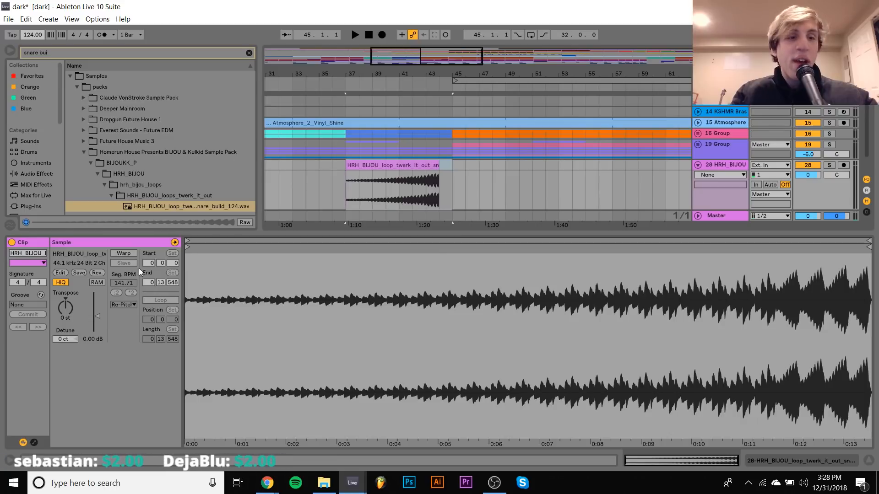
- Turn warping back on for the snare build clip and move the clip to start at bar 38
click(125, 255)
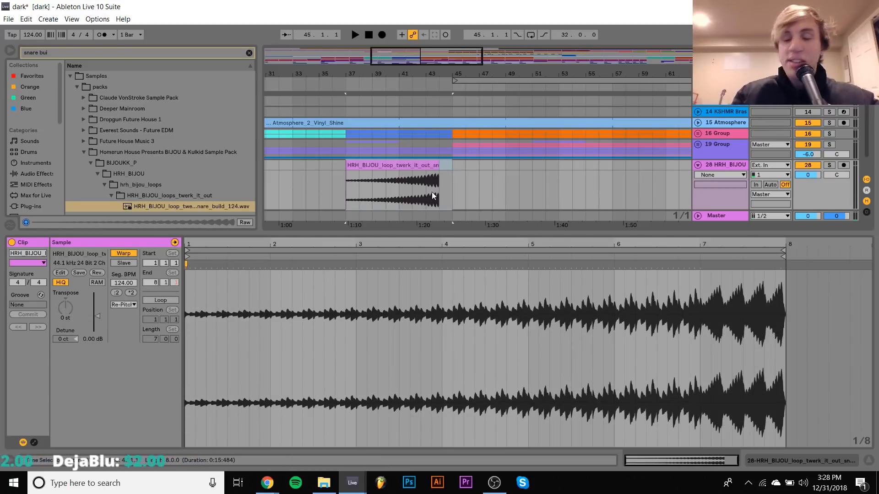
click(404, 163)
click(404, 163)
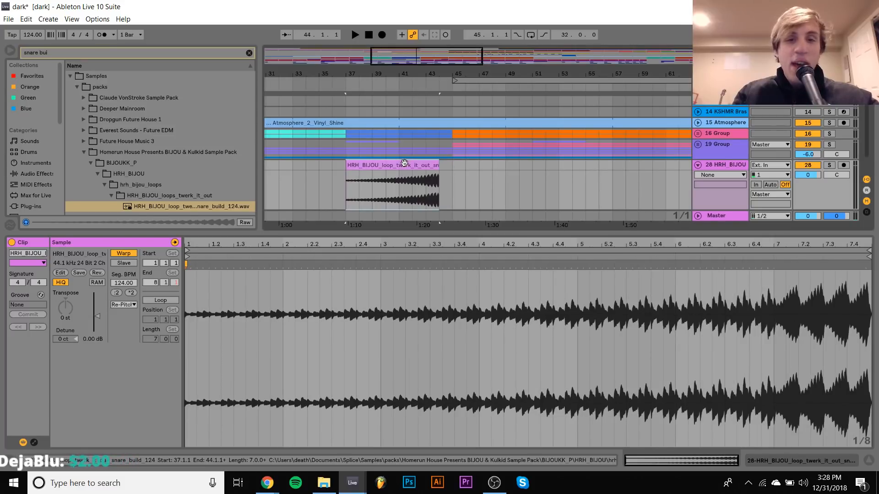
mouse_move(405, 163)
mouse_down()
mouse_move(426, 166)
mouse_move(417, 168)
mouse_up()
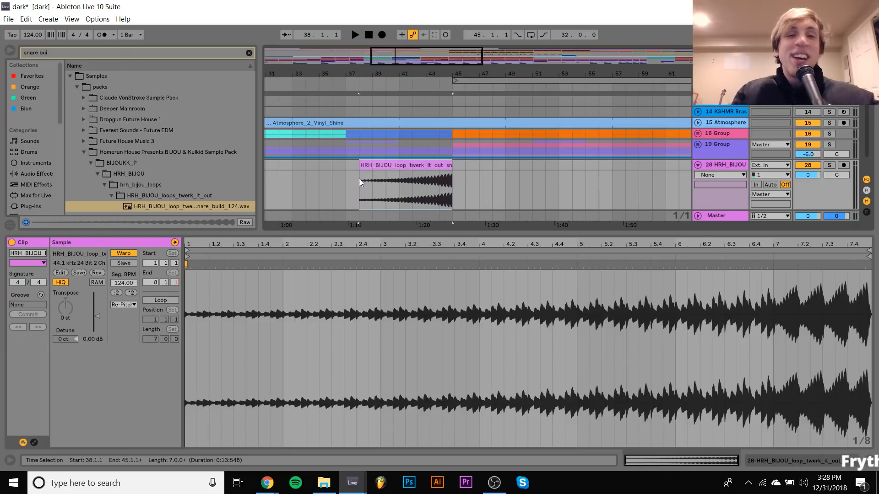
- Set the project tempo to 125 BPM
scroll(32, 37, up, 1)
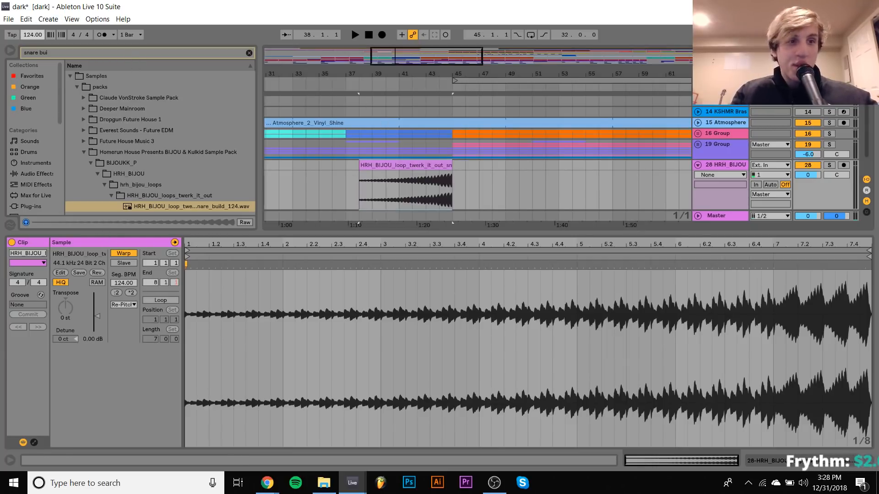
click(306, 186)
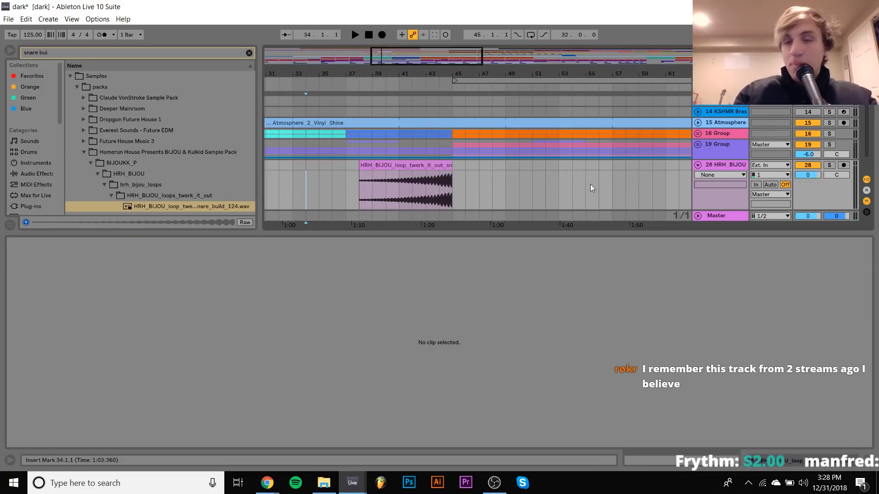
- Add a fade-in across the whole snare build clip and trim the clip's start to bar 39
click(724, 164)
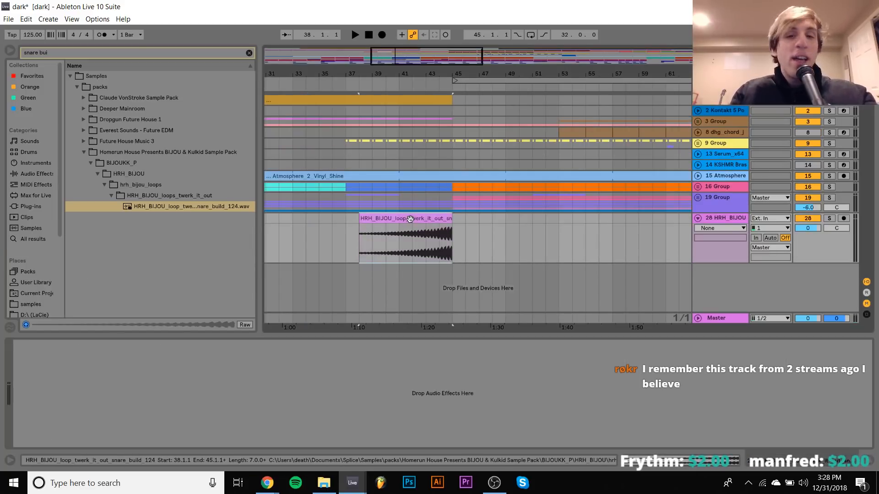
click(363, 218)
drag(361, 216, 537, 228)
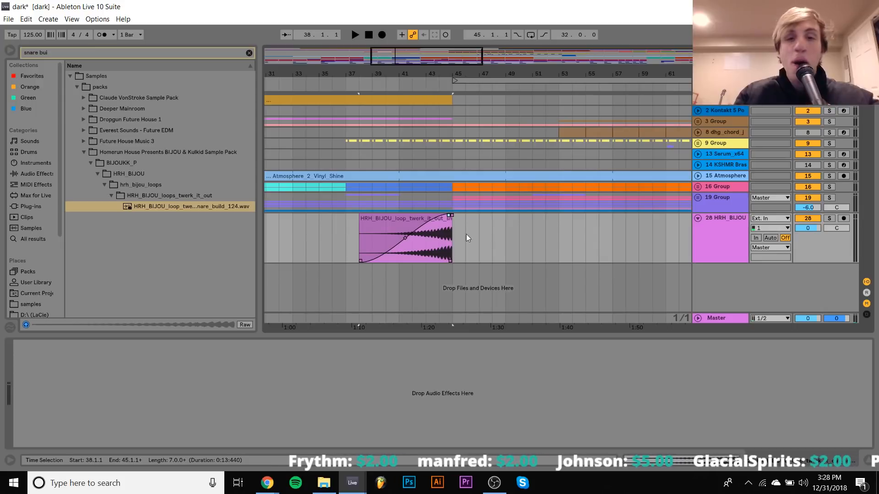
drag(360, 220, 373, 221)
- Lower the snare build track's volume to -17.0 dB during playback, and clear the browser search
key(space)
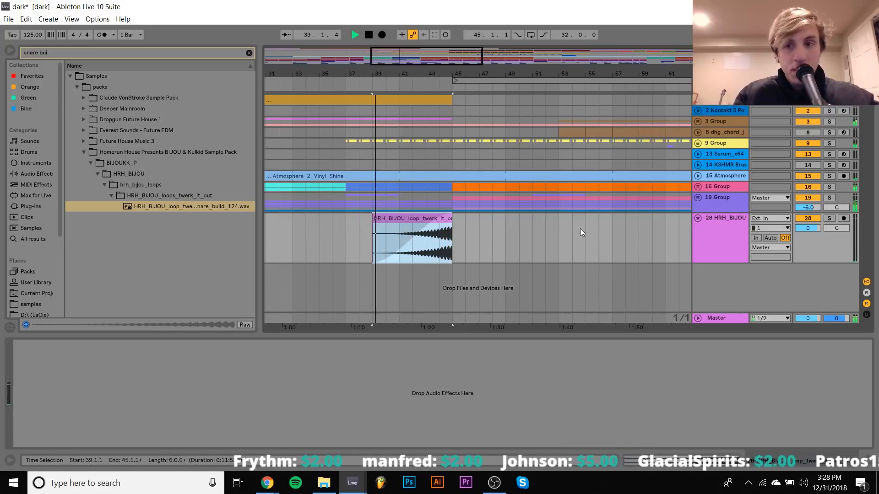
drag(808, 228, 814, 234)
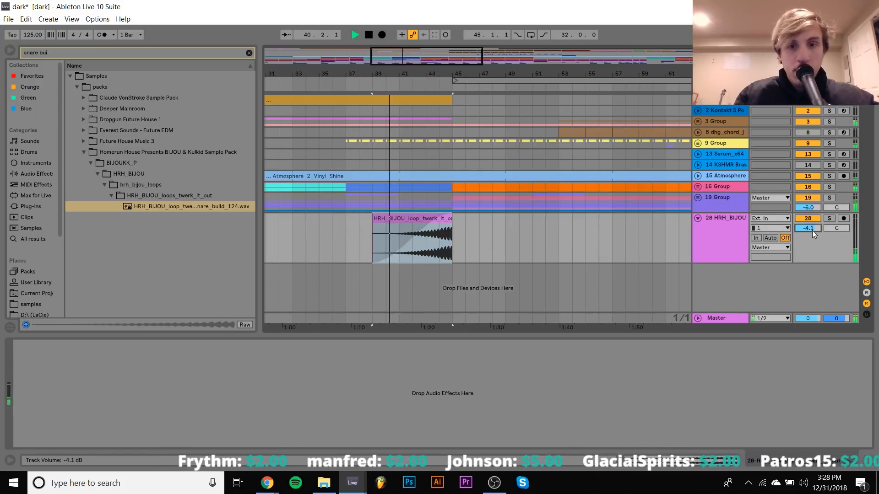
drag(813, 231, 810, 243)
click(249, 53)
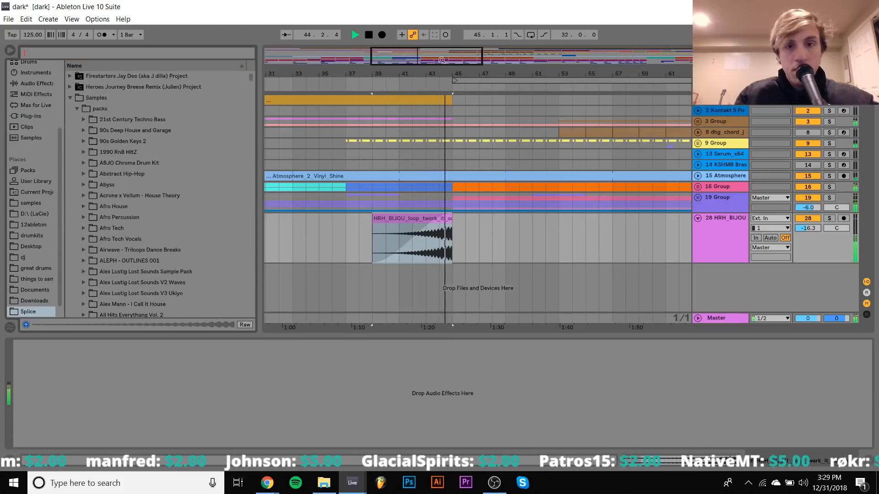
drag(811, 229, 810, 227)
key(space)
key(space)
- Add a Frequency Shifter to the snare build track and show the automation lane for its Fine frequency
click(31, 84)
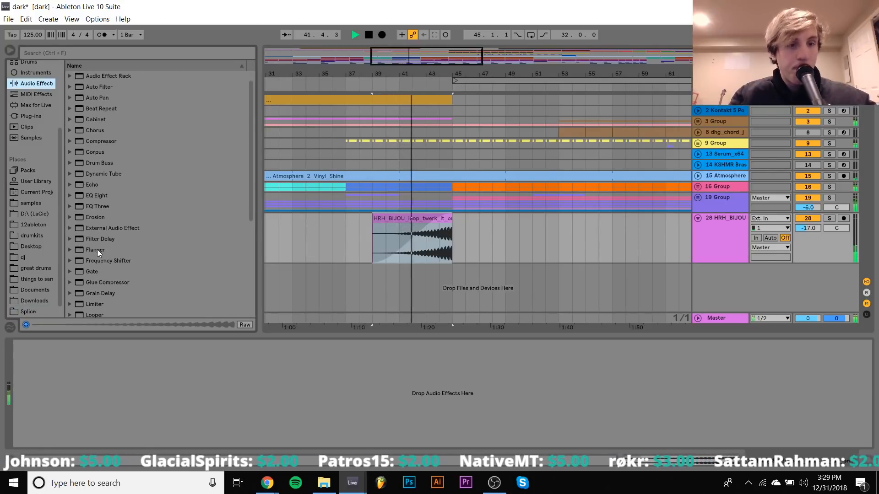
double_click(104, 262)
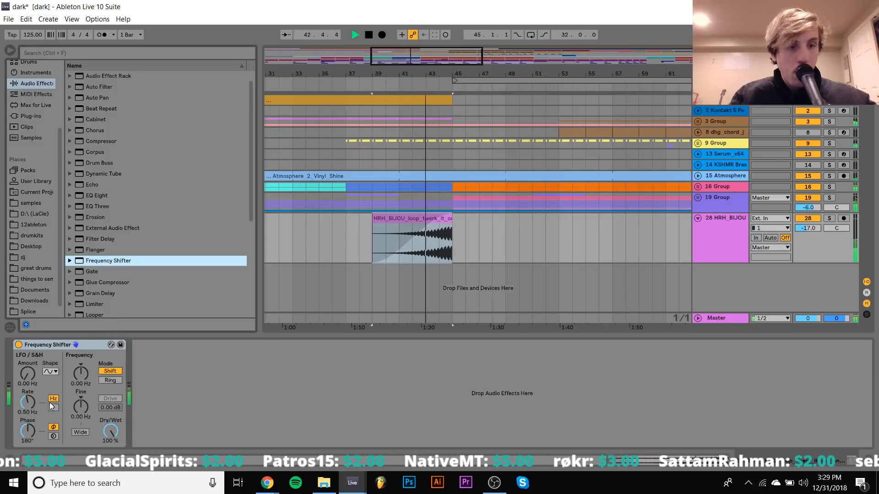
right_click(81, 407)
click(114, 413)
- Automate the Frequency Shifter's Fine frequency to ramp up from bar 43 to bar 45, and play back the ramp
key(space)
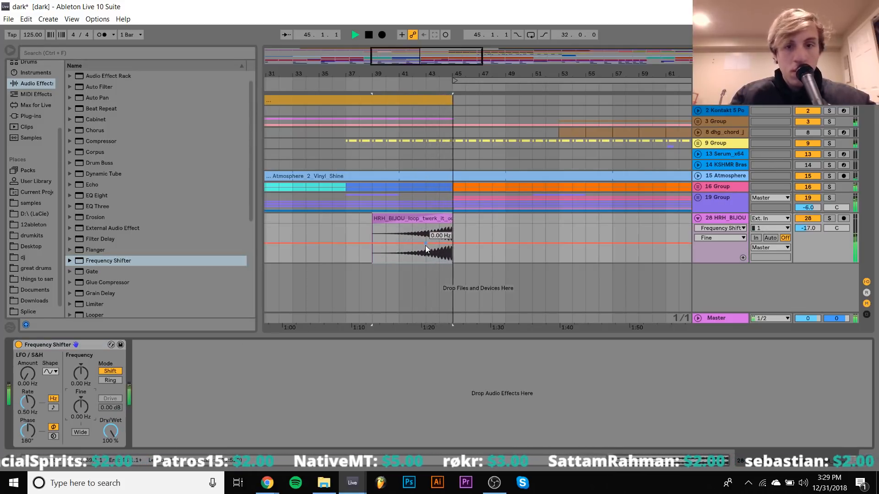
click(425, 245)
drag(454, 243, 454, 226)
click(426, 234)
key(space)
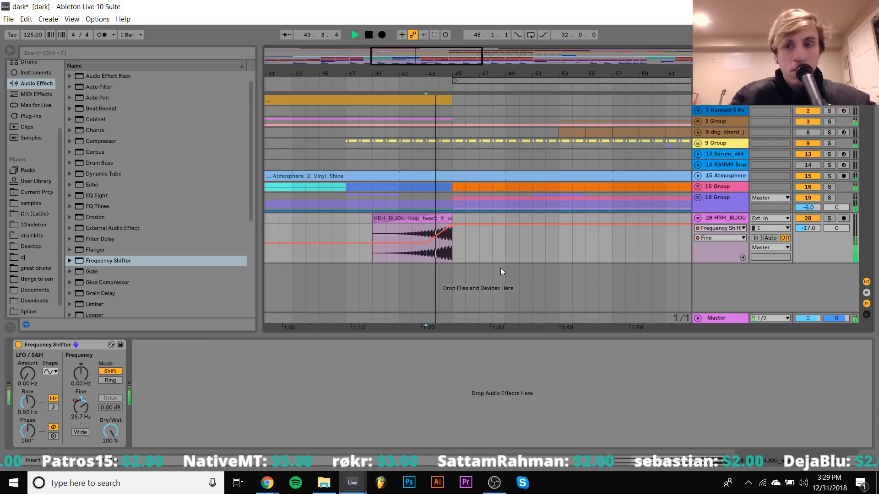
key(space)
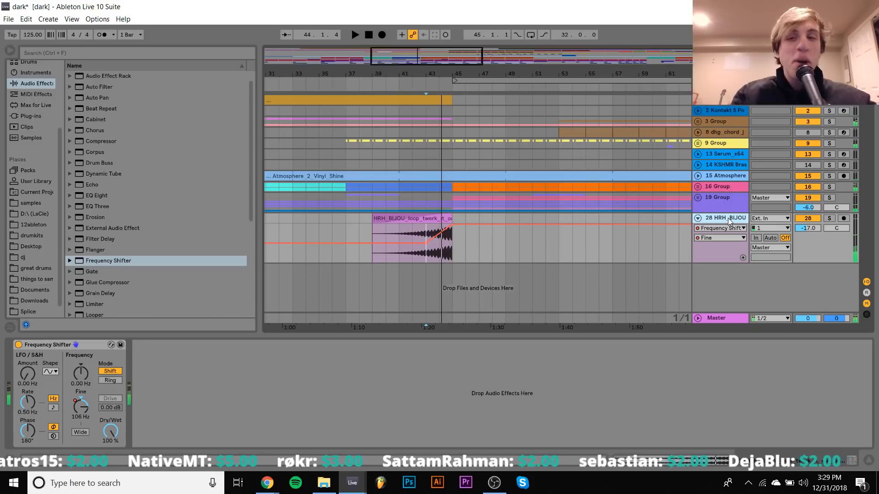
- Delete the HRH_BIJOU snare build track and insert a new MIDI track in its place
key(Delete)
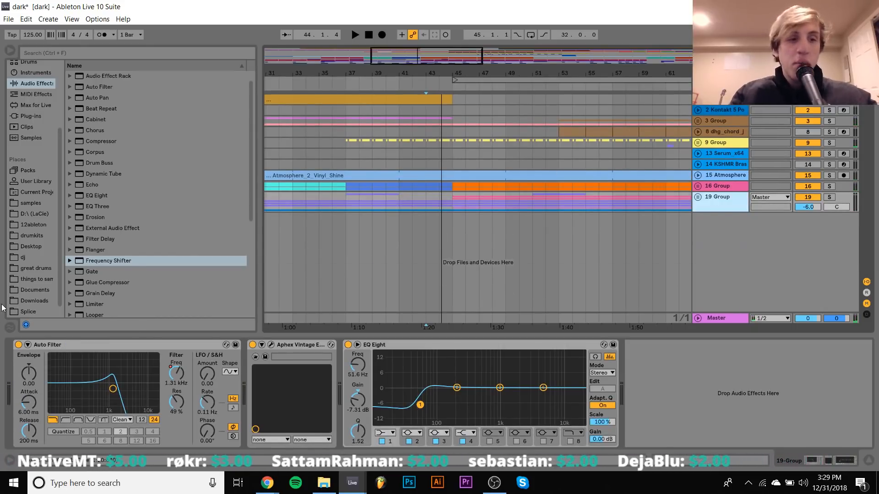
key(ctrl+shift+t)
- Load clap-808.wav from the [99Sounds] 99 Drum Samples folder in samples onto the new MIDI track
click(26, 203)
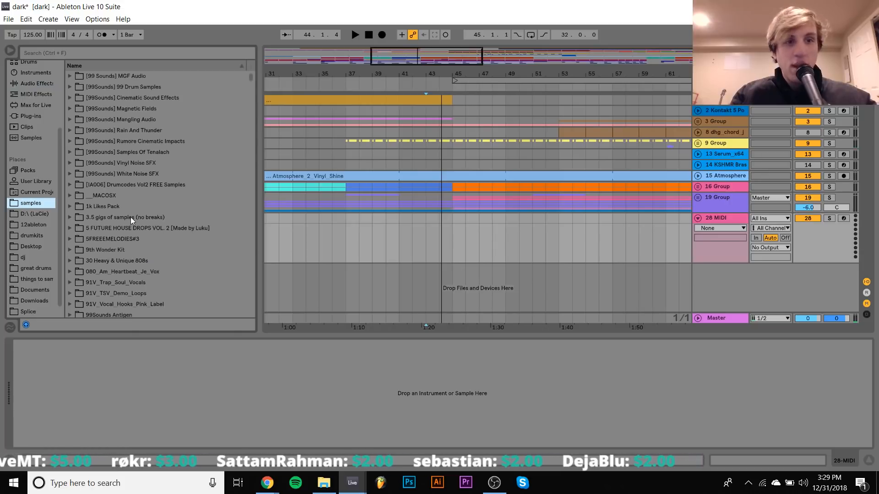
click(70, 87)
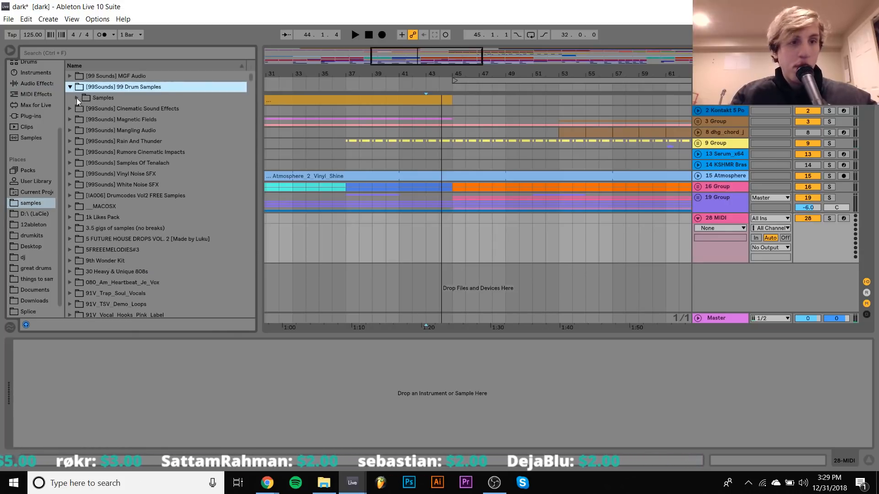
click(77, 98)
drag(260, 133, 287, 135)
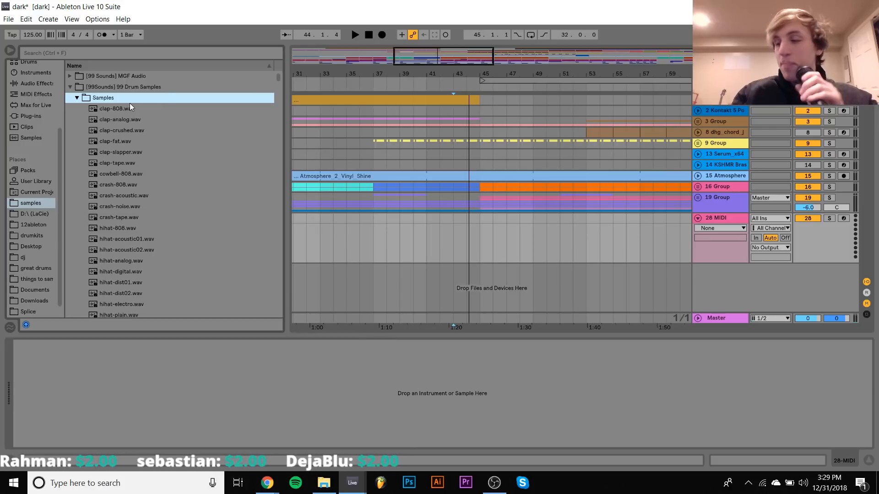
key(Down)
key(Down)
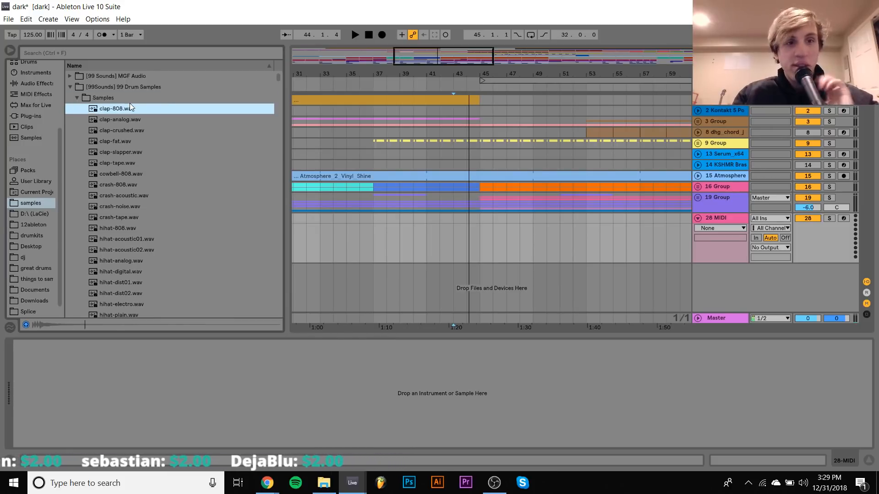
double_click(130, 108)
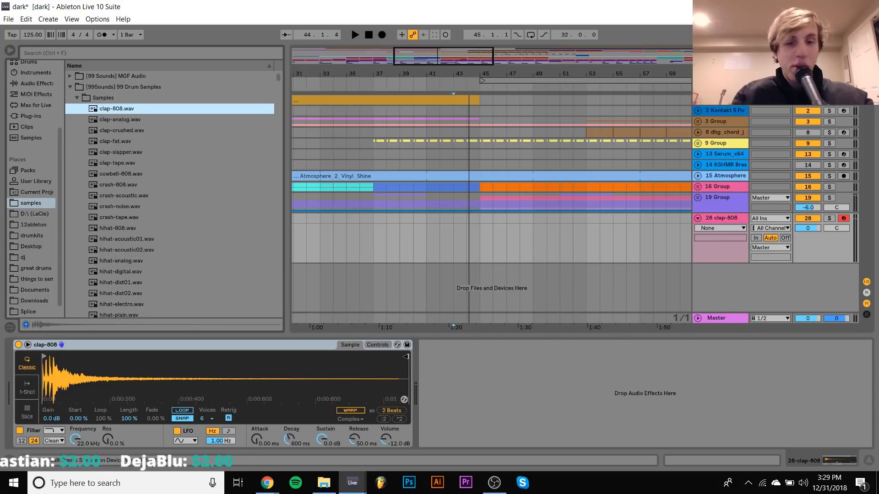
- Shorten the tail of the clap-808 sample, set its sustain to -24 dB, and audition it
drag(407, 357, 215, 366)
drag(96, 364, 94, 364)
key(a)
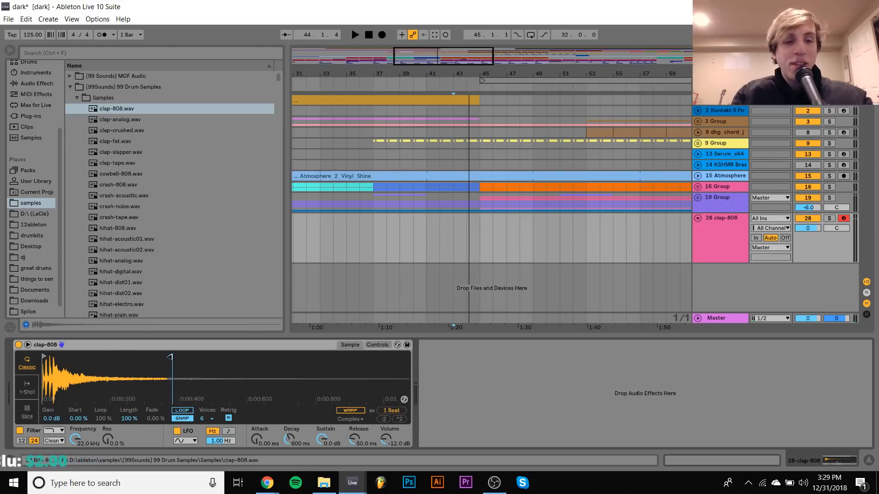
drag(169, 357, 171, 357)
key(a)
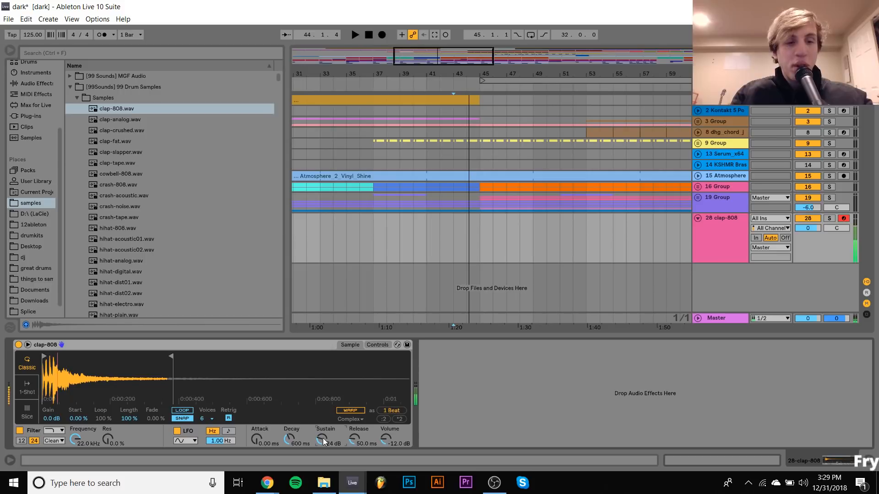
- Create a MIDI clip from bar 41 to 45 on the clap-808 track and add three consecutive sixteenth C3 notes from 1.1.2
drag(479, 228, 419, 231)
key(ctrl+shift+m)
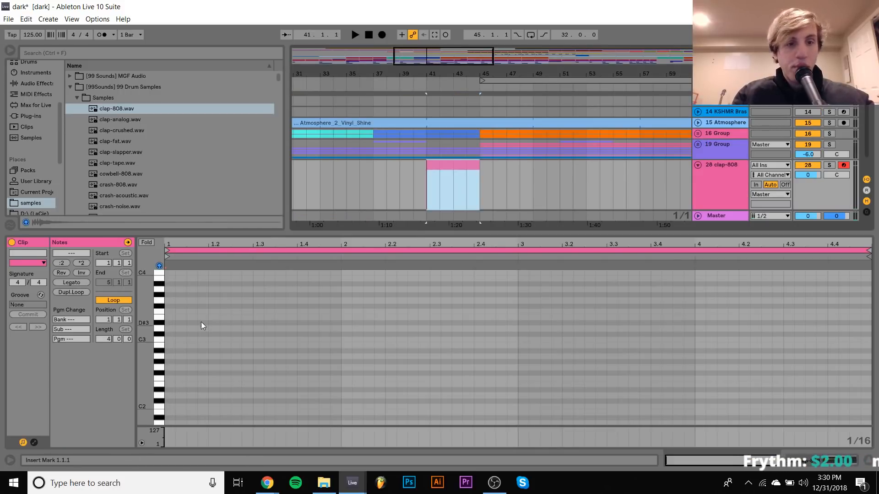
double_click(180, 339)
key(ctrl+d)
key(ctrl+d)
- Duplicate the three-note C3 group onto each remaining beat of the clip's first bar, leaving every downbeat sixteenth empty
key(ctrl+a)
key(ctrl+d)
key(Right)
key(Right)
key(Left)
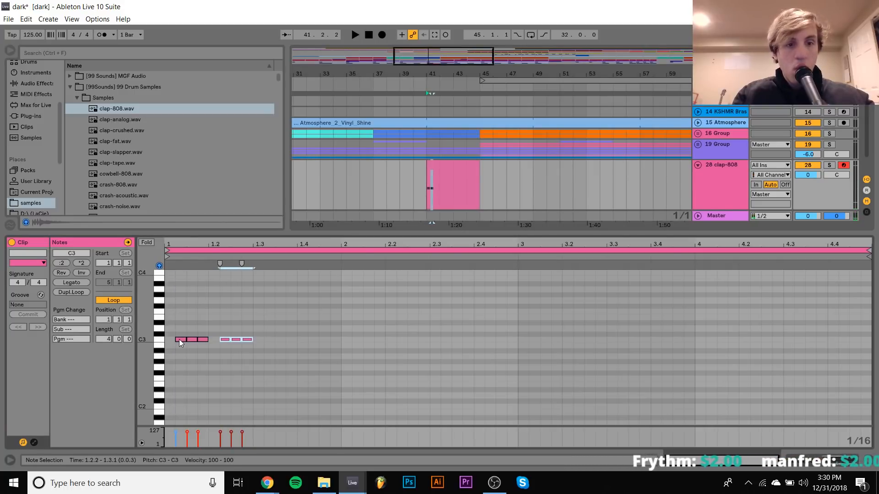
key(ctrl+a)
key(ctrl+d)
key(Right)
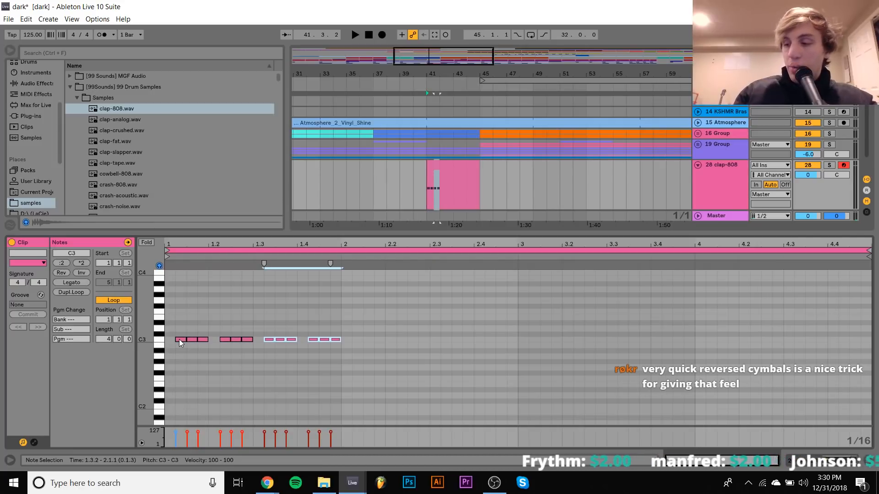
- Duplicate the one-bar clap pattern until it fills all four bars of the clip
key(ctrl+a)
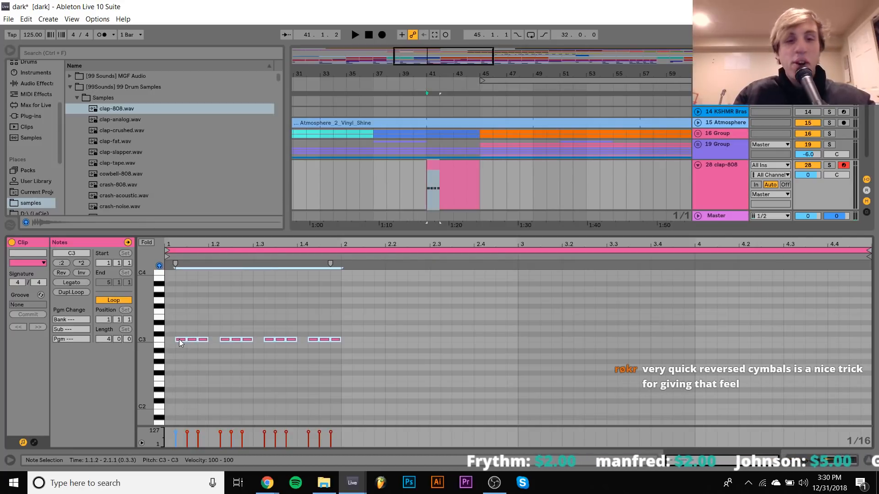
key(ctrl+d)
key(ctrl+a)
key(ctrl+d)
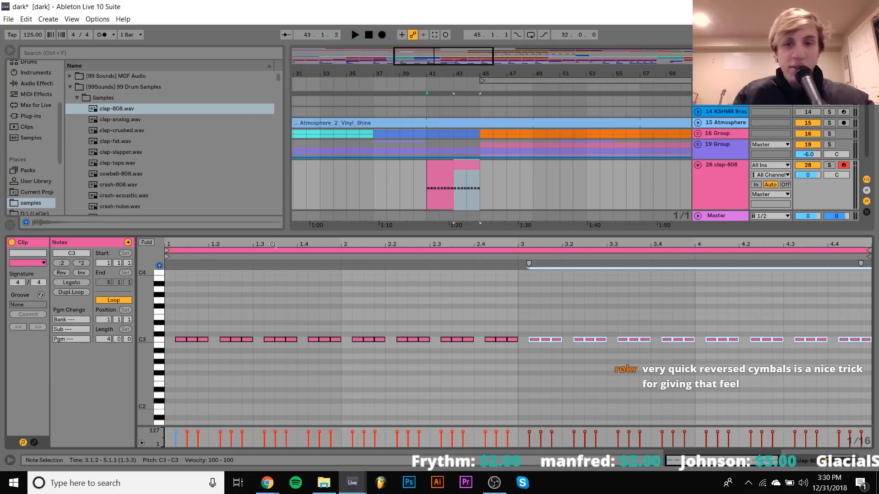
- Lower the clap-808 track's volume to -13.1 dB while playing the clip from bar 41
click(735, 175)
drag(822, 228, 822, 243)
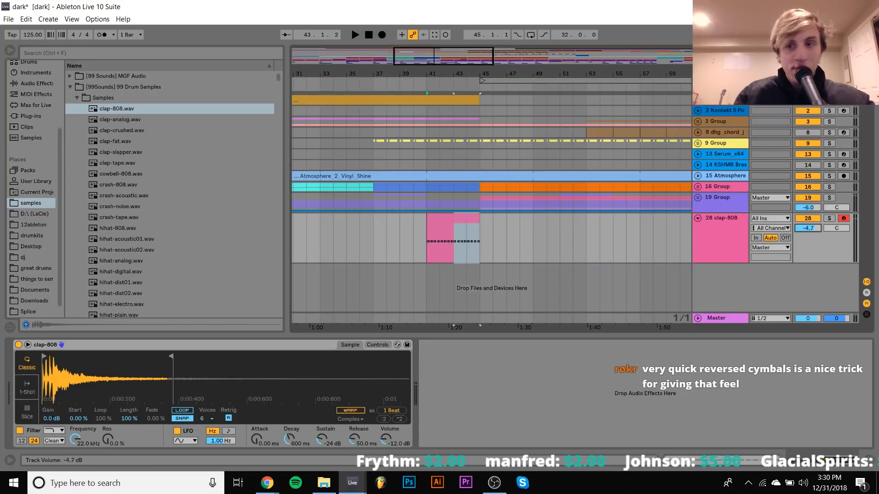
click(442, 220)
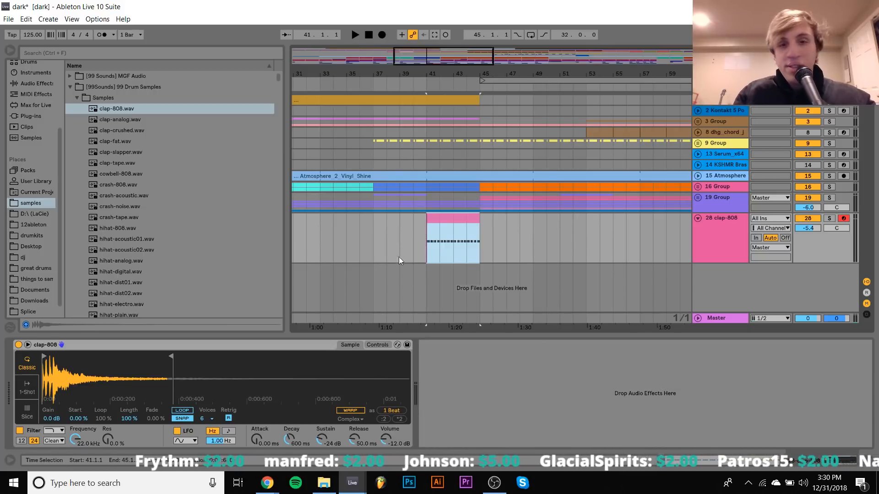
key(space)
drag(810, 229, 810, 239)
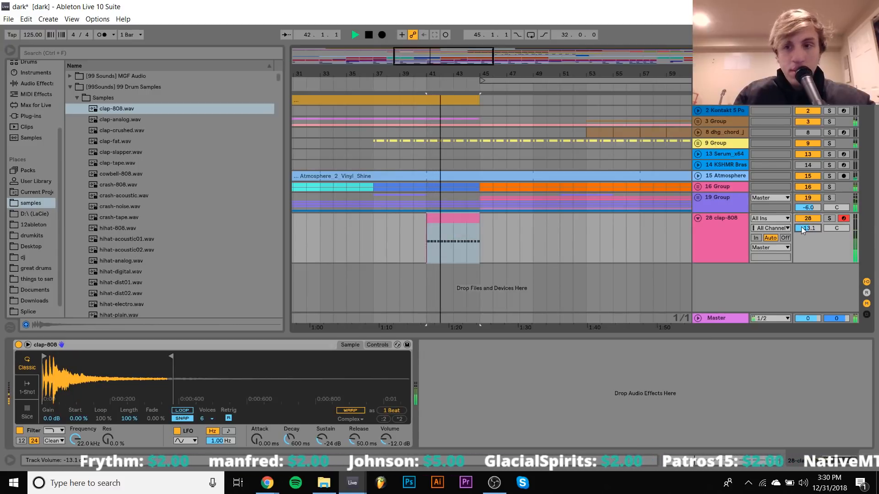
- Add a Utility effect to the clap-808 track and show the automation lane for its Gain
click(37, 83)
scroll(141, 224, down, 5)
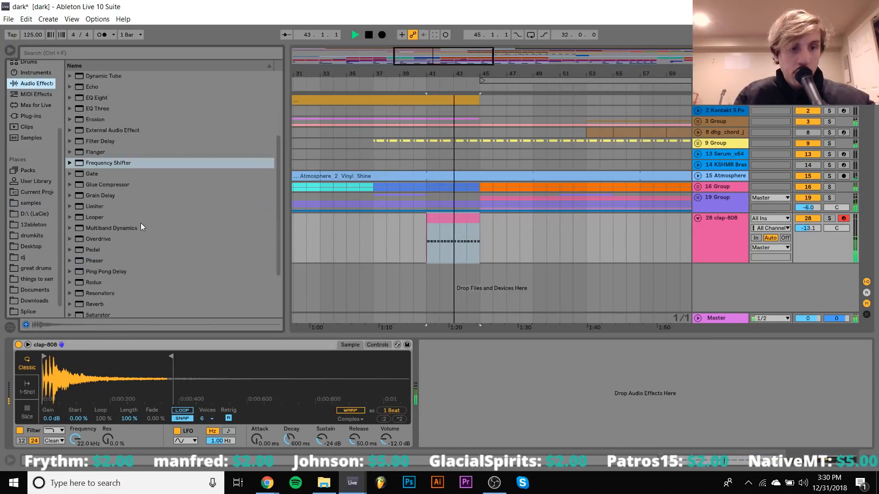
double_click(93, 291)
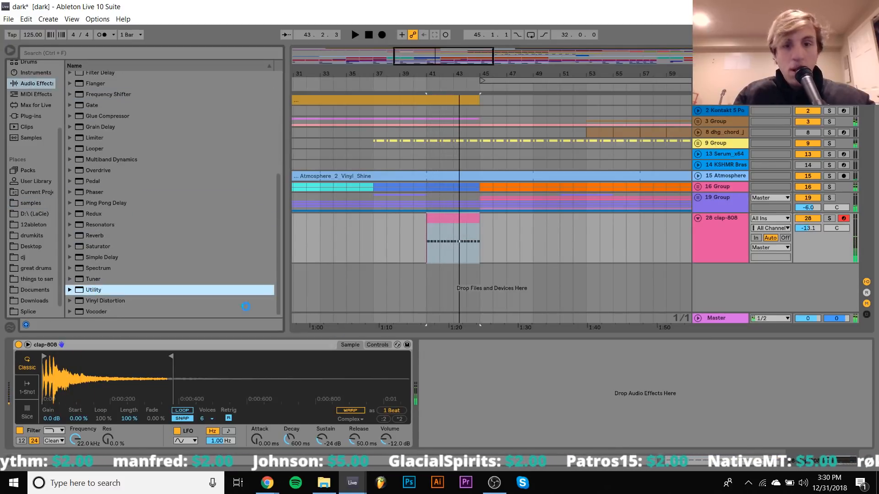
click(480, 391)
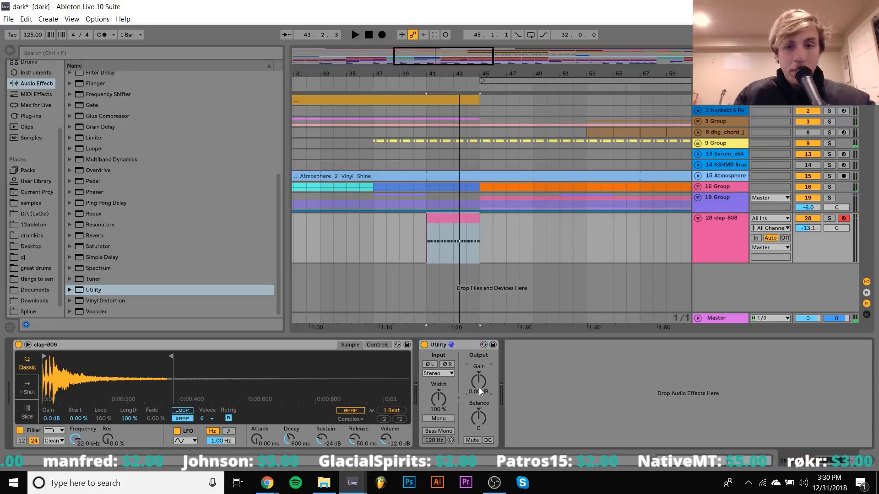
right_click(480, 385)
click(488, 387)
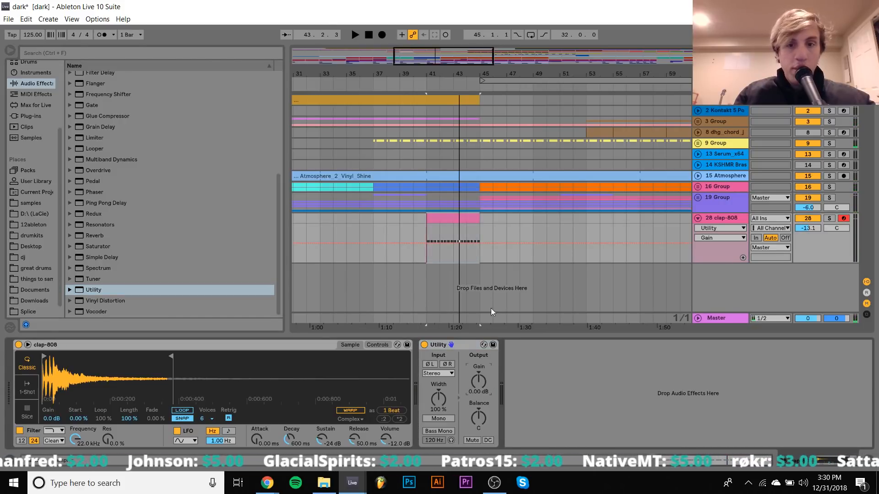
- Draw a Utility Gain ramp on the clap-808 track from minimum at bar 41 to 0 dB at bar 45, and raise the track volume to -6.4 dB
click(478, 244)
drag(426, 243, 425, 263)
key(space)
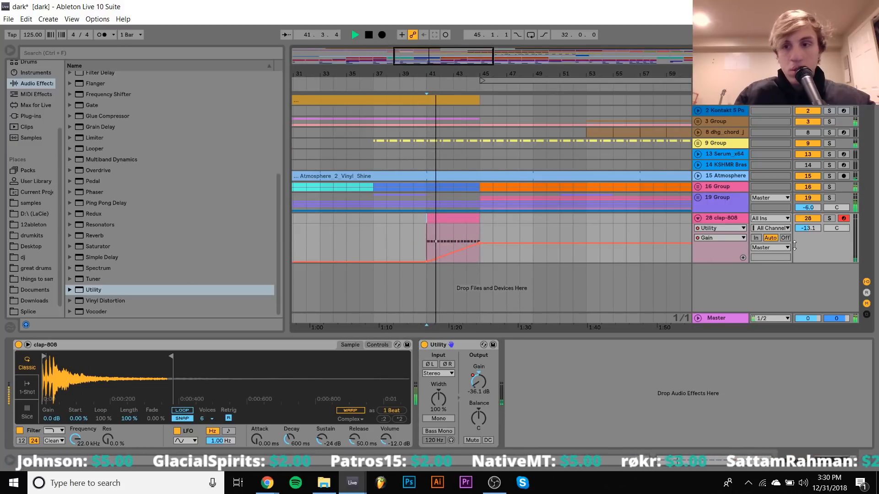
drag(812, 227, 812, 223)
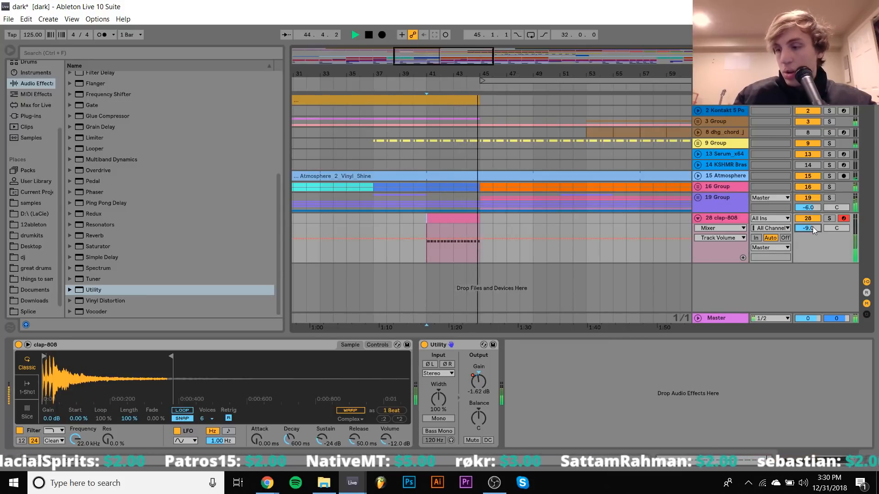
drag(813, 226, 810, 226)
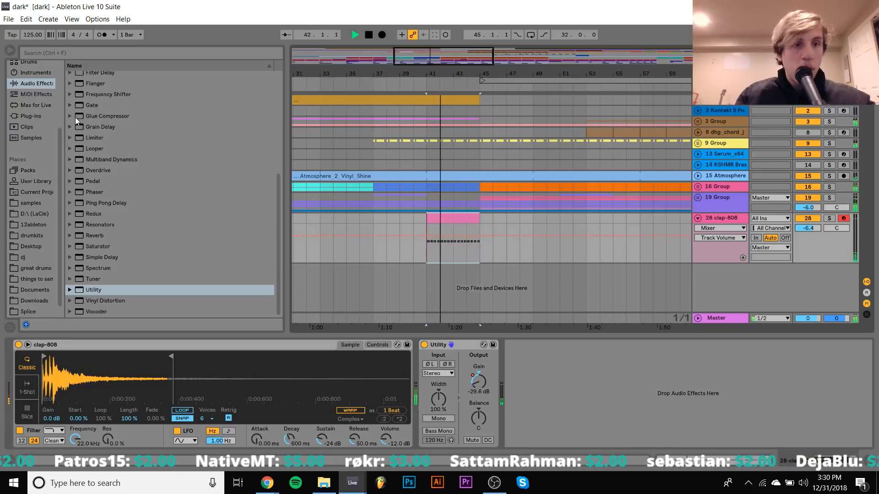
- Add an Echo effect before the Utility on the clap-808 track and switch the Echo off
scroll(75, 117, up, 3)
click(90, 105)
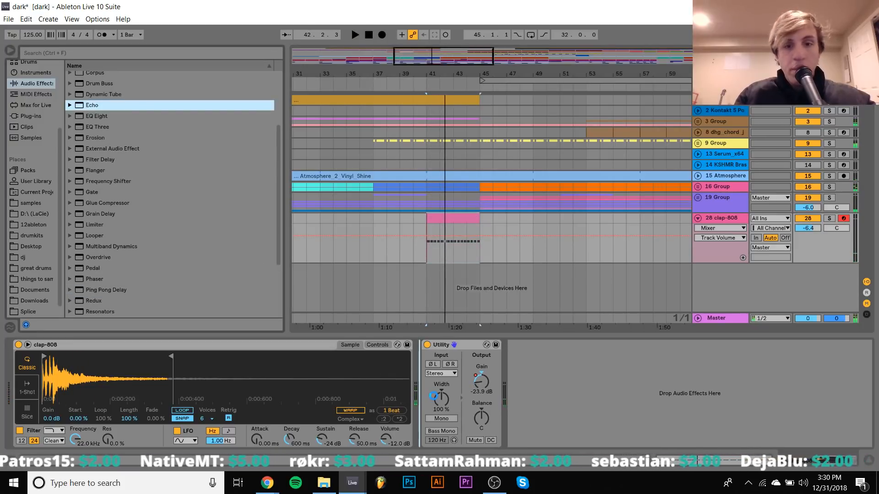
key(Return)
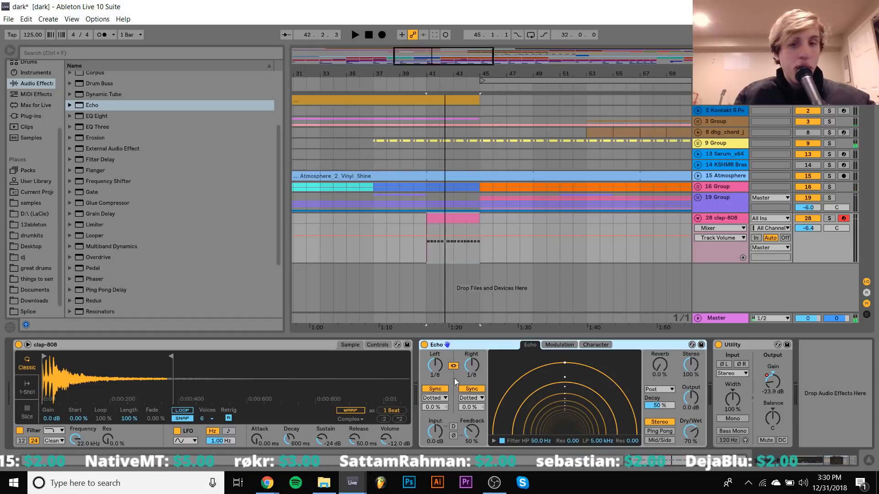
click(425, 345)
- Replace the clap-808 sampler with the TA_MK_CLAPS4_124bpm_Gbm instrument from track 25 in the drum group
click(698, 201)
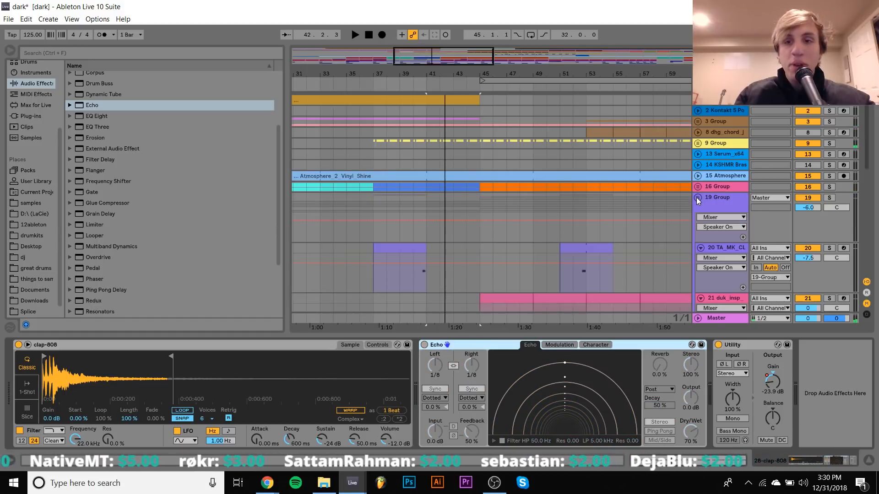
scroll(719, 228, down, 5)
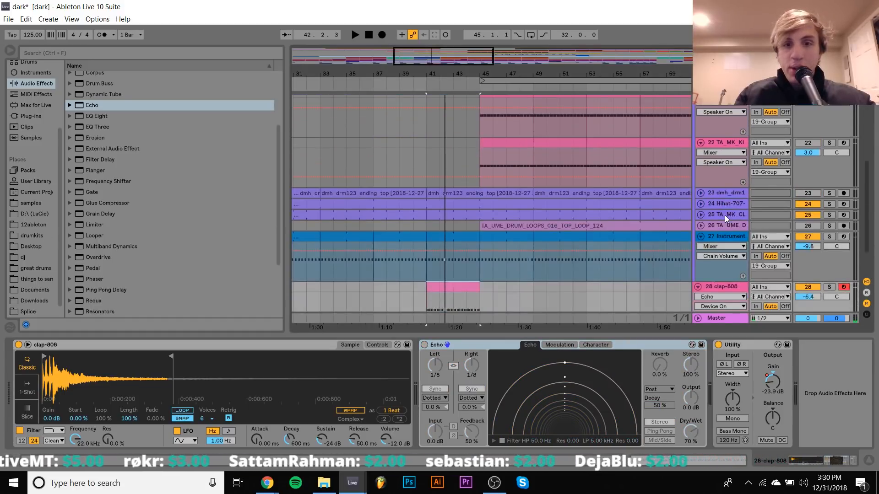
scroll(724, 215, up, 3)
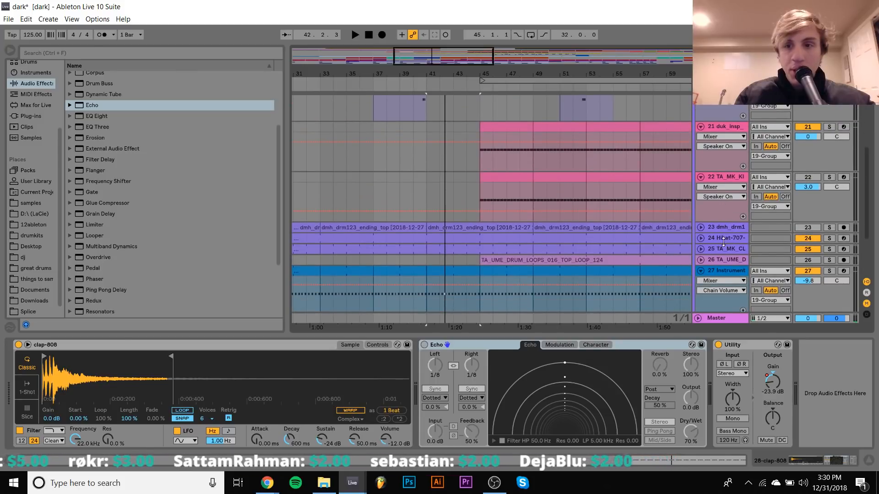
click(721, 249)
scroll(721, 248, down, 6)
click(221, 346)
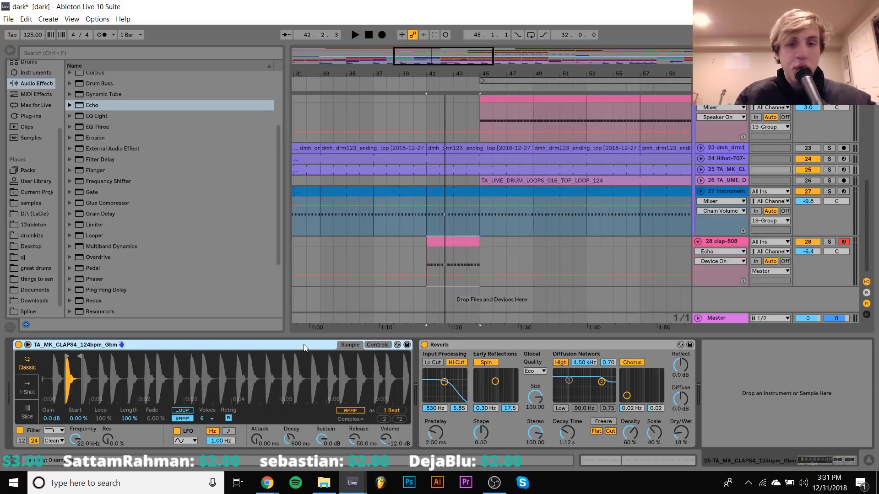
drag(397, 172, 442, 246)
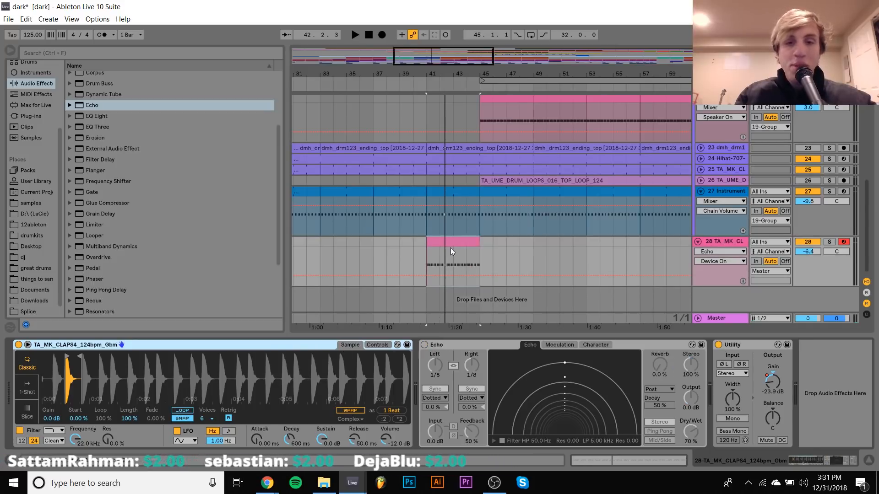
- Play the clap clip from bar 41 and raise track 28's volume to -3.0 dB
click(460, 246)
key(space)
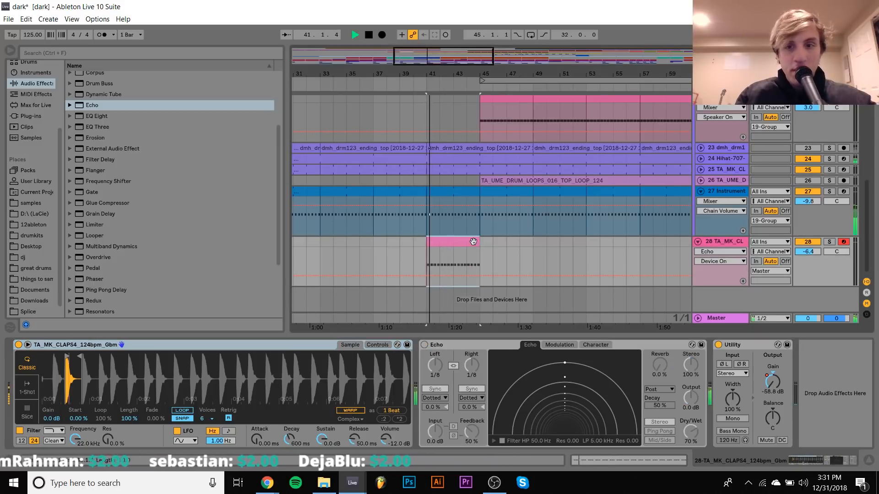
drag(808, 253, 808, 246)
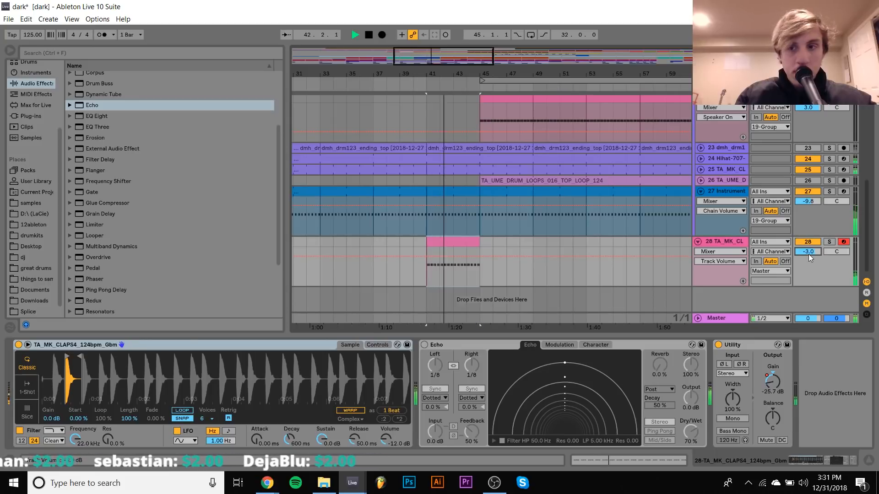
- Switch the clap track's Echo on with Dry/Wet at 31 %, and lower the track volume to -6.8 dB
click(703, 440)
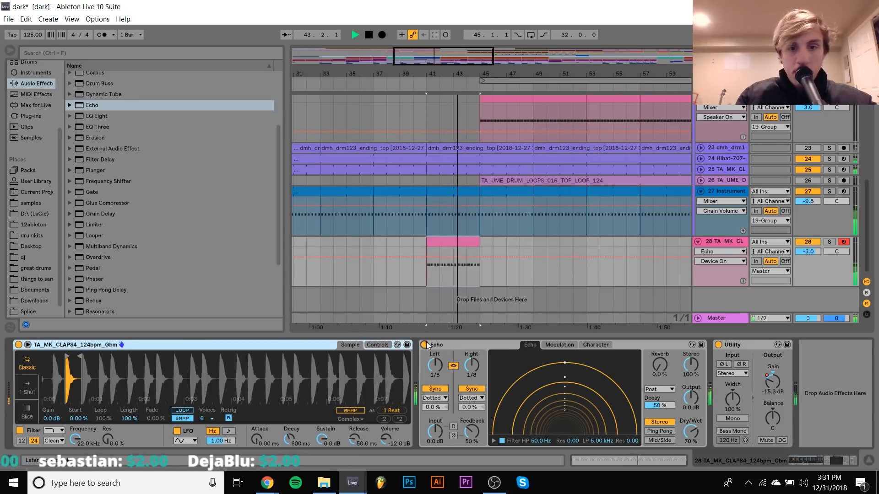
drag(693, 439, 692, 457)
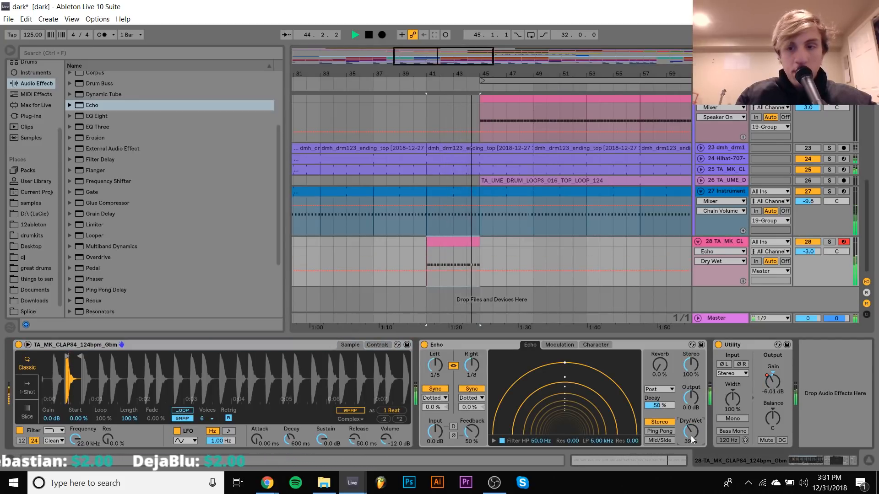
key(space)
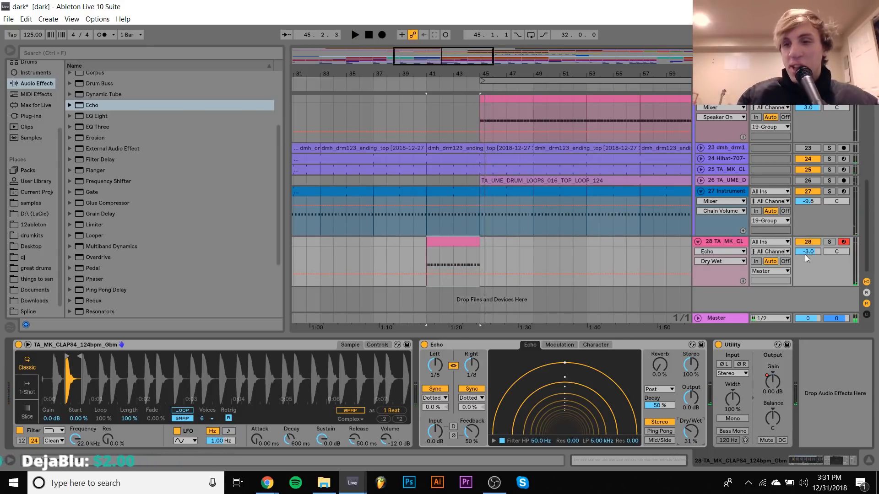
click(808, 252)
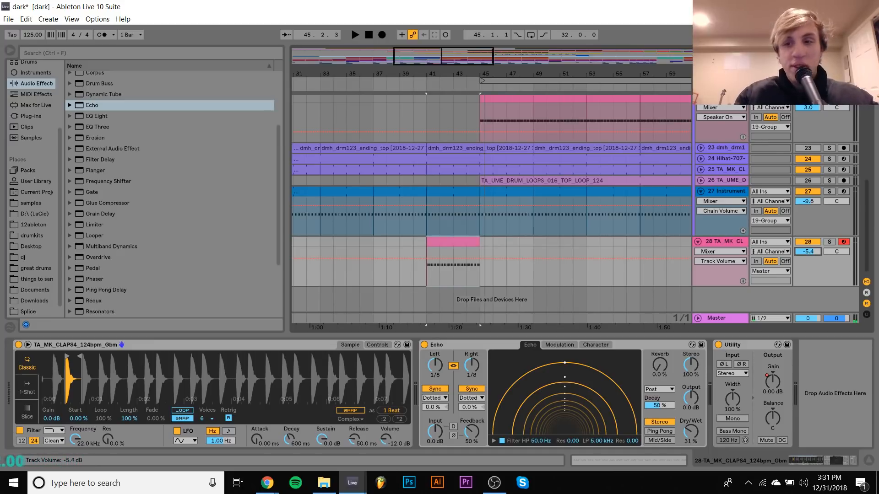
key(space)
- Automate the Echo Feedback from 50 % at bar 43 up to a peak at bar 45, falling to near zero around bar 48
click(473, 431)
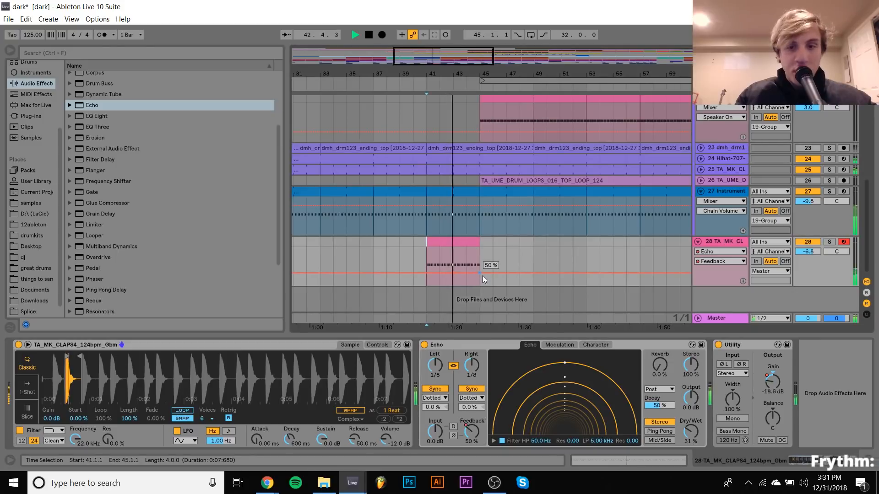
drag(483, 275, 519, 283)
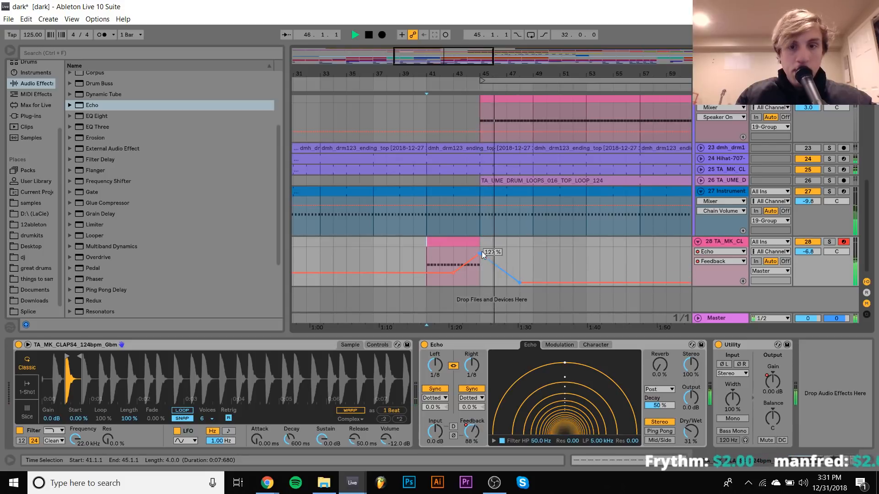
drag(480, 253, 479, 259)
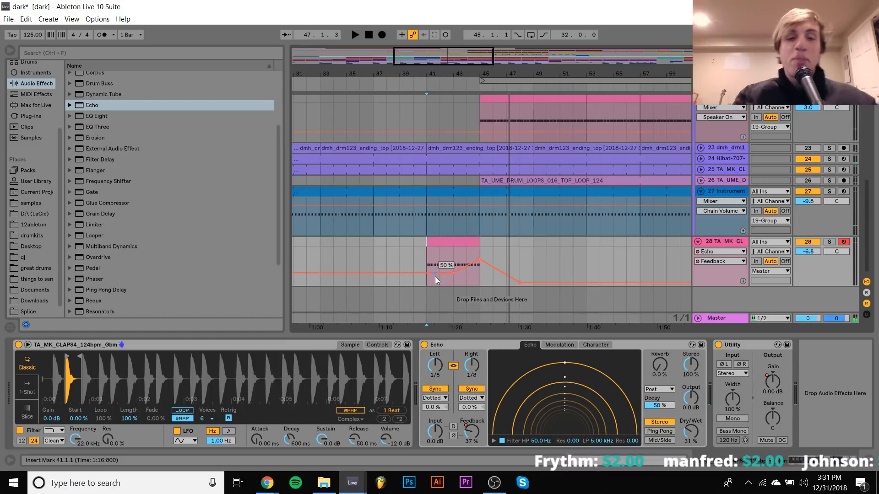
- Play the arrangement from bar 37 past bar 47 to check the clap build-up and its echo tail
key(space)
click(371, 243)
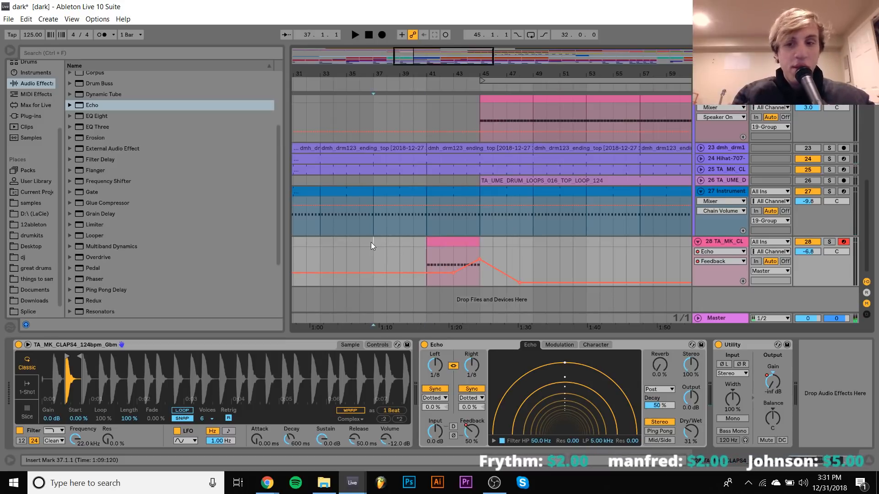
key(space)
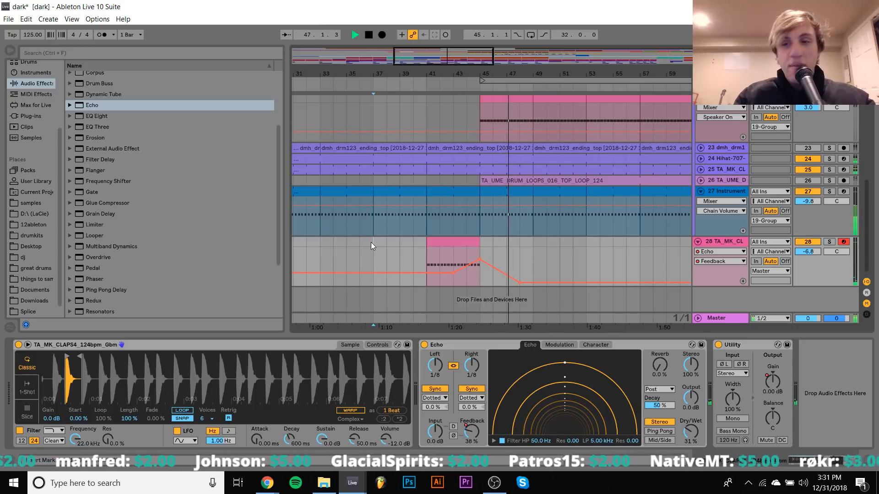
key(space)
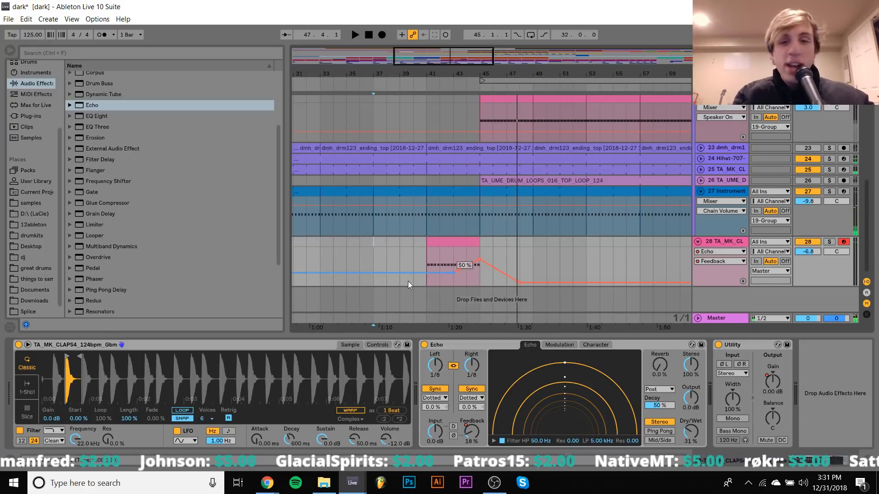
- Insert a new audio track below the clap track, with the insert mark at bar 41
click(424, 283)
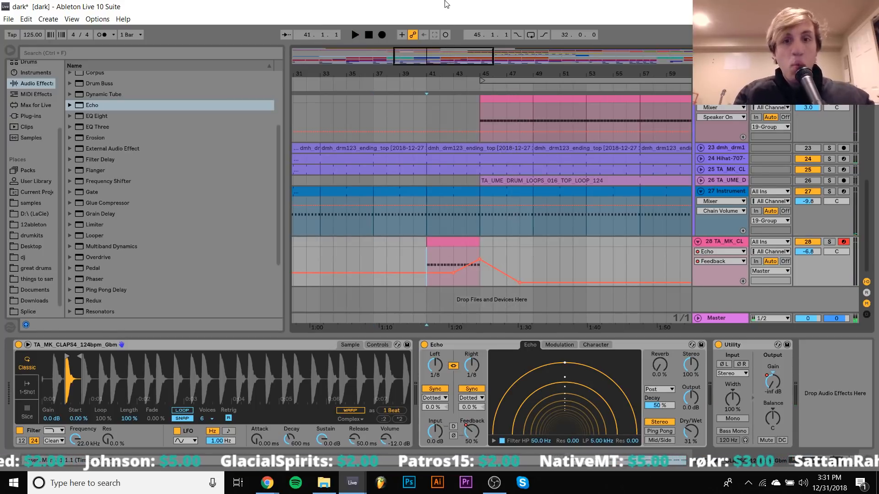
key(ctrl+t)
drag(431, 68, 406, 83)
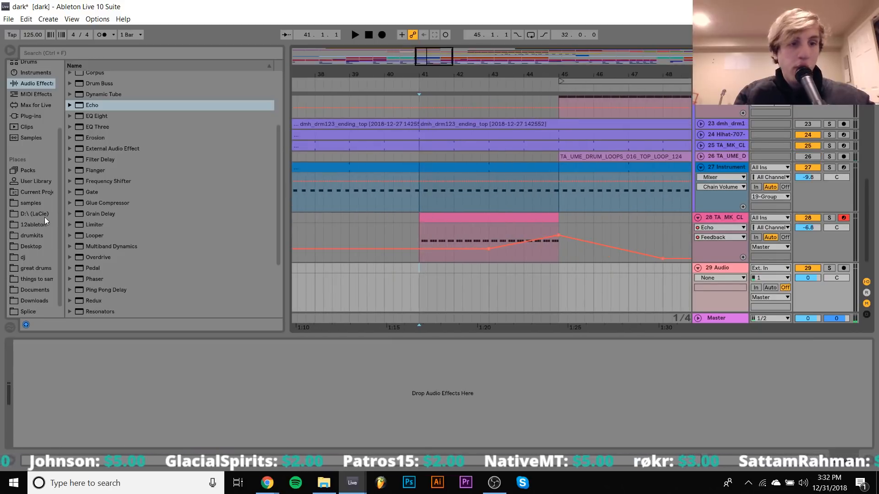
- Preview crash-808.wav from the samples folder
click(38, 204)
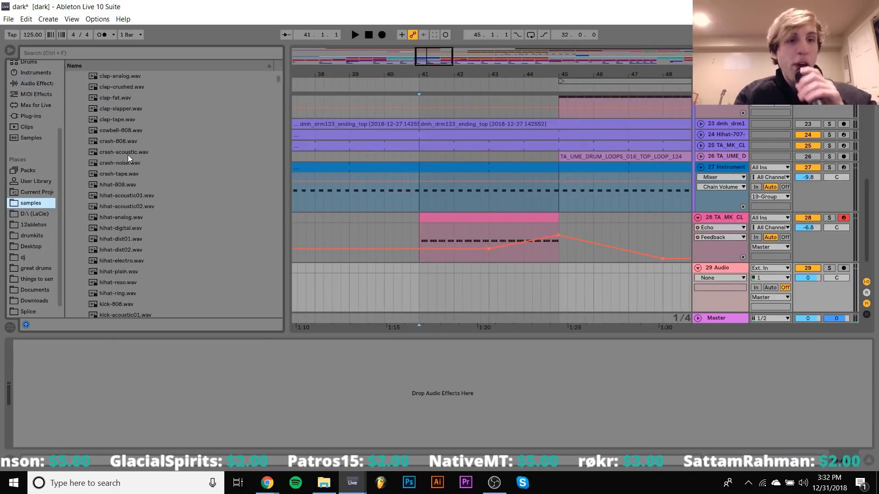
click(121, 143)
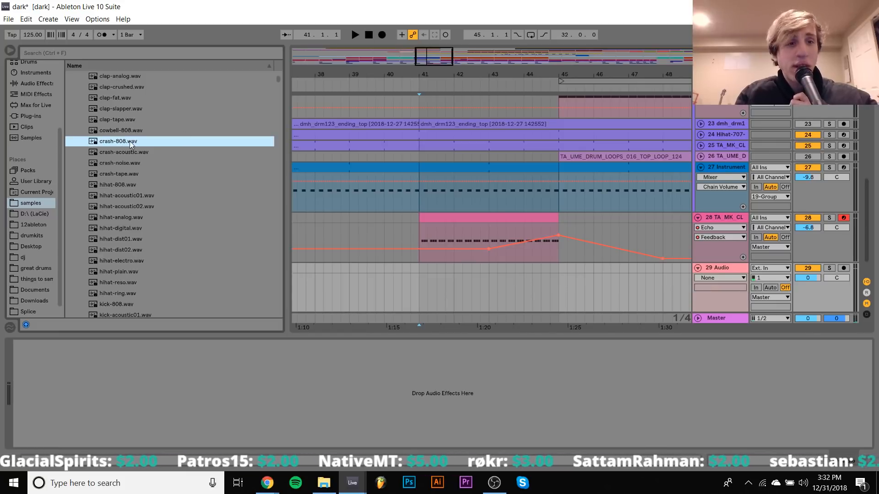
click(129, 141)
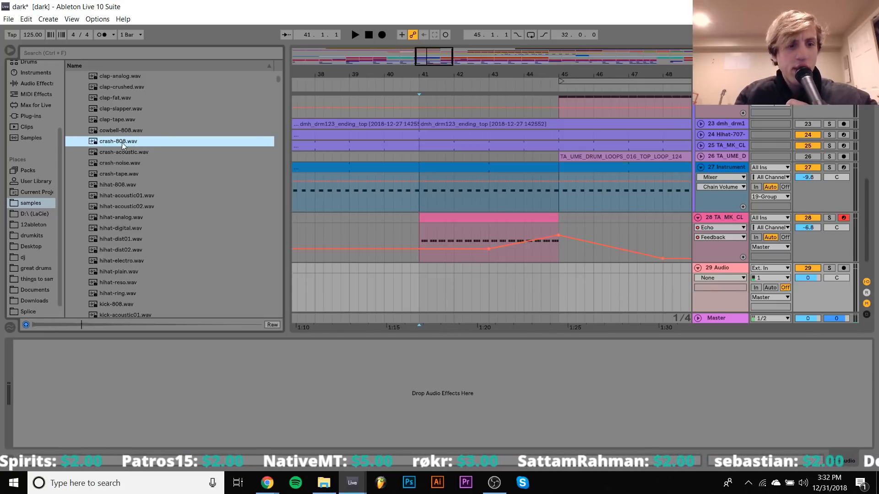
- Browse the Core Library pack's sample folders down to its cymbal and crash samples
click(30, 170)
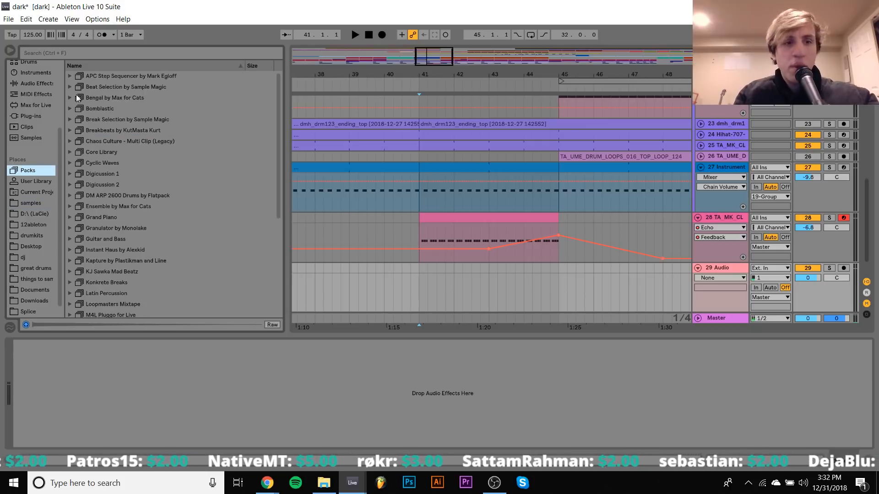
click(70, 152)
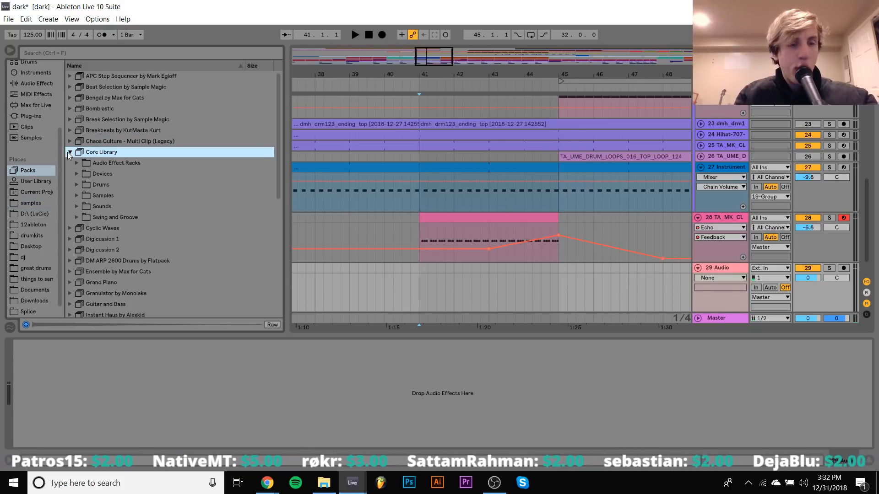
click(82, 199)
scroll(84, 192, down, 2)
click(88, 188)
scroll(88, 187, down, 2)
click(91, 195)
scroll(91, 196, down, 2)
scroll(179, 202, down, 8)
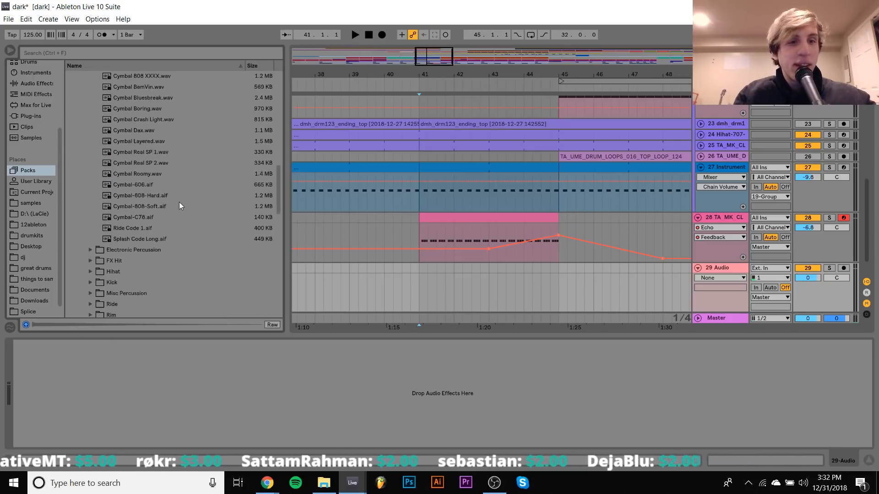
- Place Cymbal-808-Soft.aif at bar 41 on the new audio track and turn off the clip's Warp
click(147, 260)
key(Up)
key(Down)
drag(318, 287, 424, 288)
double_click(453, 272)
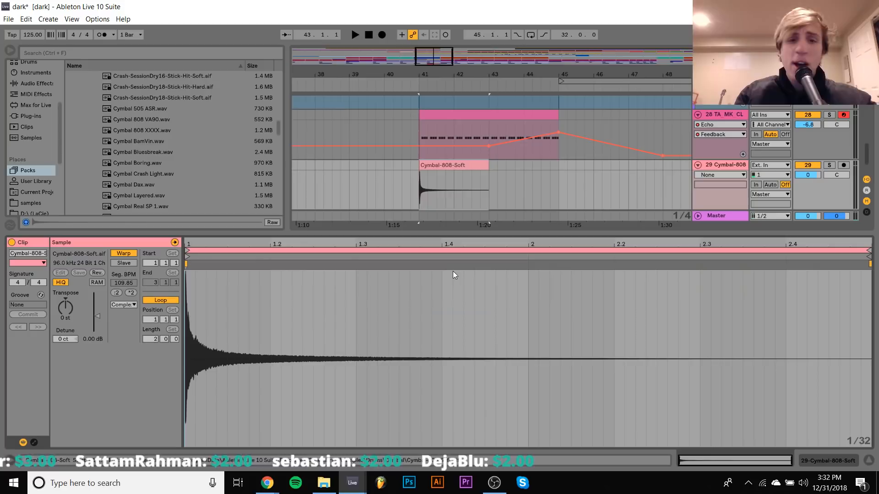
click(119, 253)
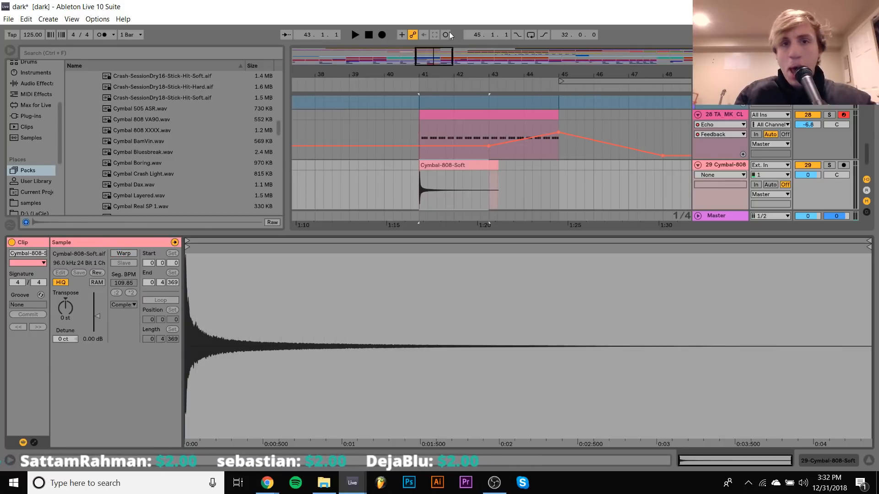
- Split the cymbal clip one beat in at 41.2 and move the first piece's sample start to 0 0 8
drag(422, 66, 421, 183)
click(440, 209)
drag(450, 197, 410, 163)
key(ctrl+e)
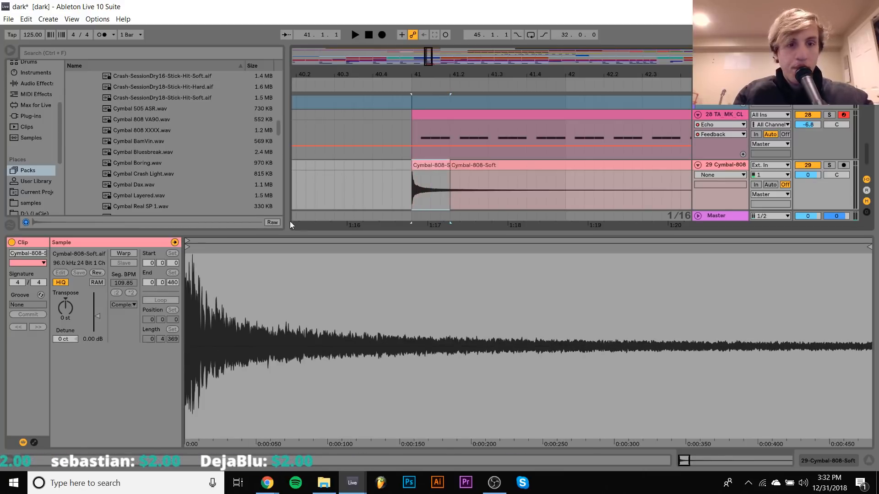
mouse_move(186, 250)
mouse_down()
mouse_move(198, 247)
mouse_move(155, 329)
mouse_move(105, 399)
mouse_up()
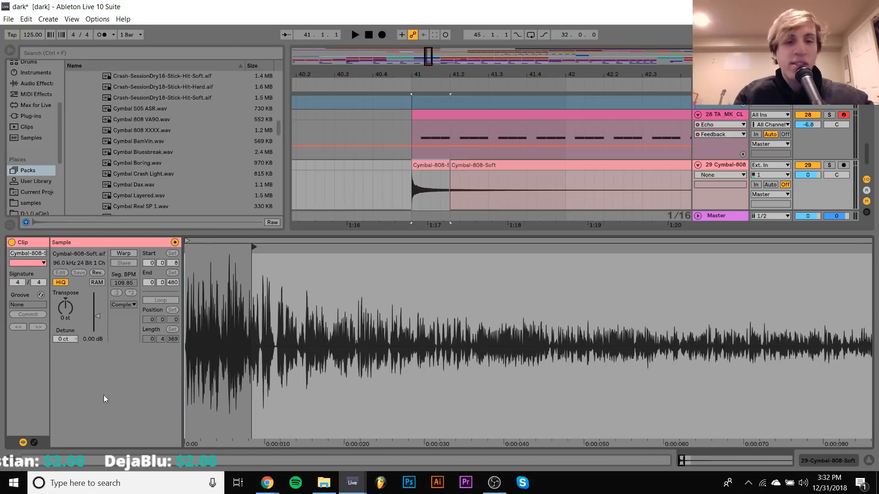
click(52, 491)
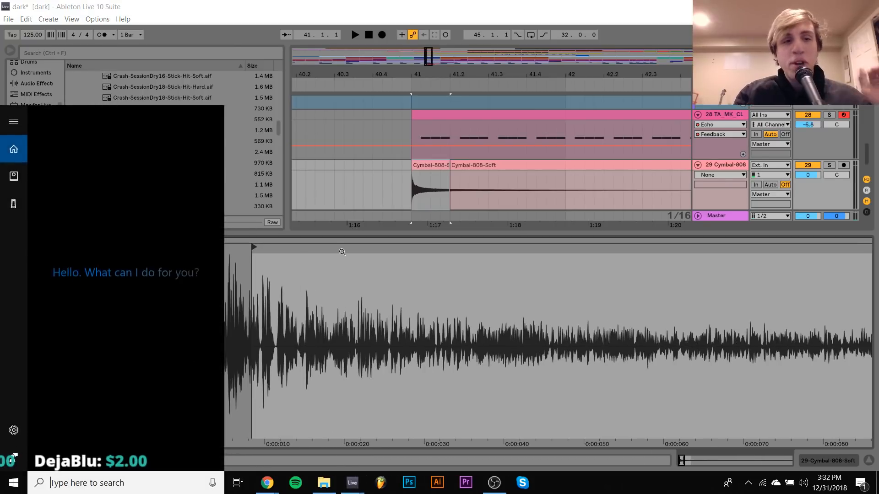
- Duplicate the one-beat cymbal clip at bar 41 so a copy starts on beat 41.2
click(434, 294)
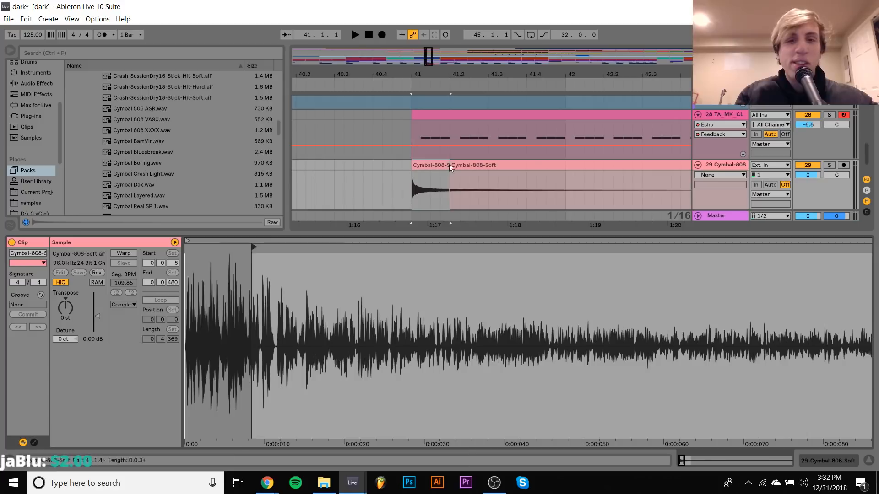
drag(450, 166, 450, 192)
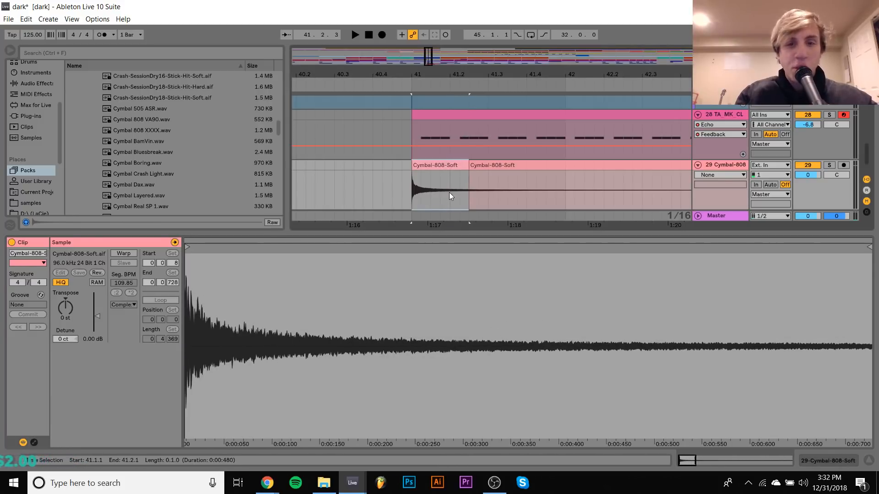
key(ctrl+d)
click(432, 166)
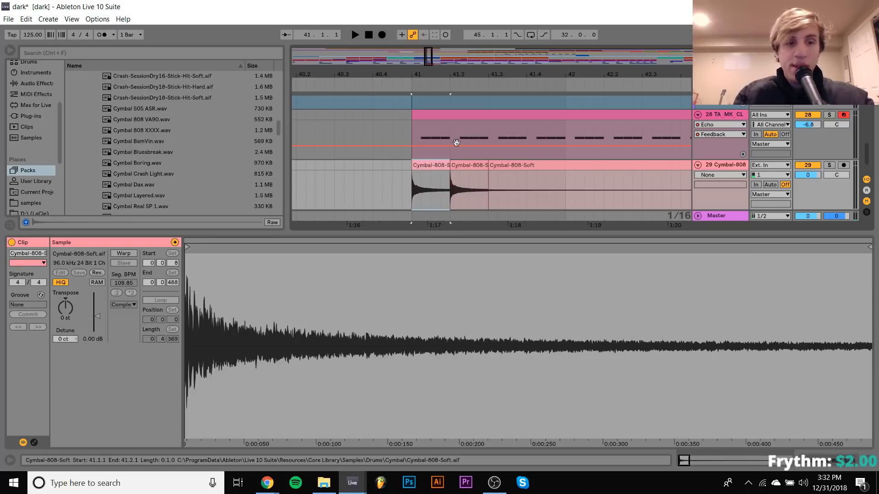
- Reverse the one-beat cymbal clip and duplicate it until four reversed hits fill bar 41
key(Right)
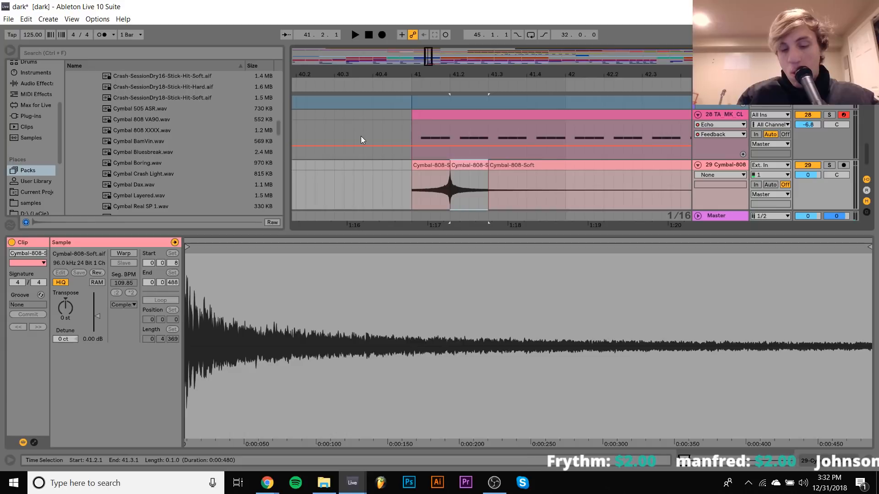
key(r)
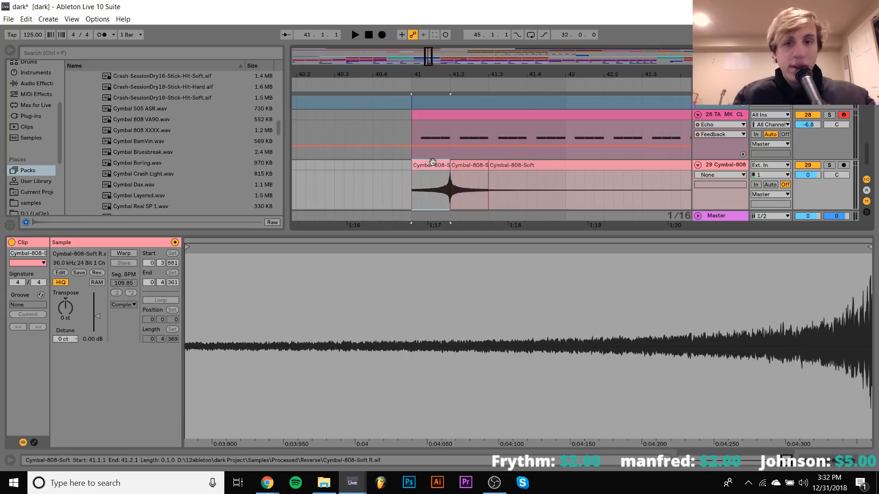
key(ctrl+d)
key(ctrl+d)
- Select the four reversed cymbal clips in bar 41 and duplicate them three times, up to bar 45
shift+click(428, 167)
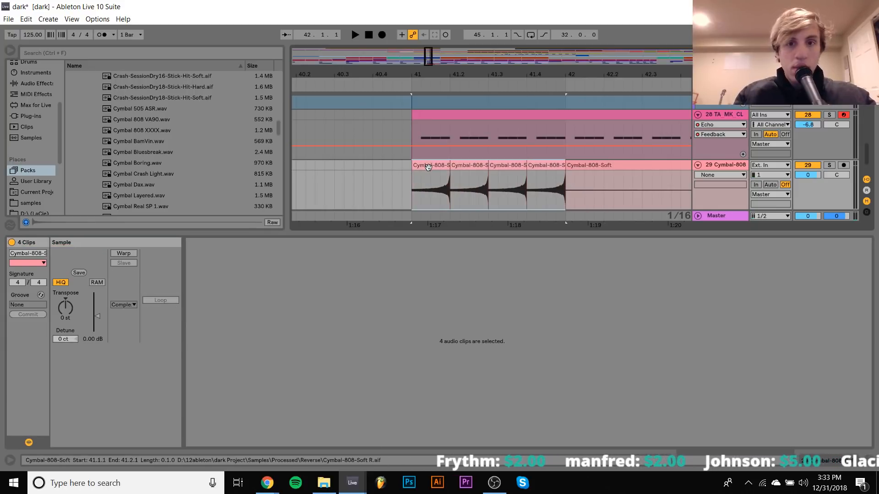
drag(470, 73, 367, 73)
key(ctrl+d)
key(ctrl+d)
key(ctrl+d)
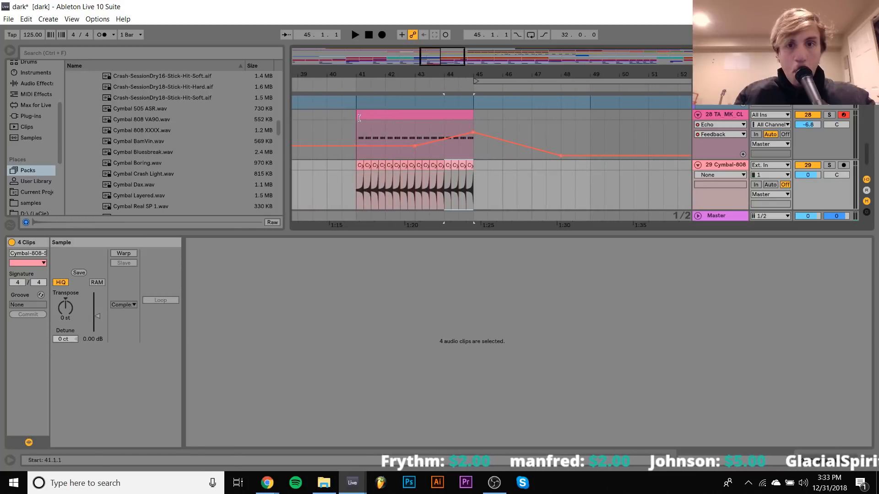
- Lower the cymbal track's volume to -20.9 dB and audition it soloed from bar 41
click(360, 183)
drag(817, 173, 817, 215)
key(space)
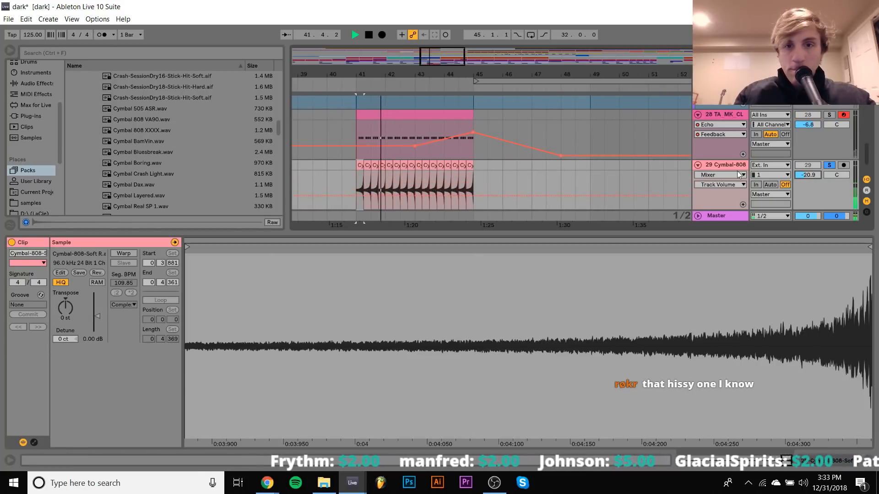
click(713, 166)
key(space)
- Load the LFOTool_x64 plug-in from the Xfer x64 folder onto the cymbal track
mouse_move(359, 75)
mouse_down()
mouse_move(359, 110)
mouse_move(359, 67)
mouse_up()
click(30, 117)
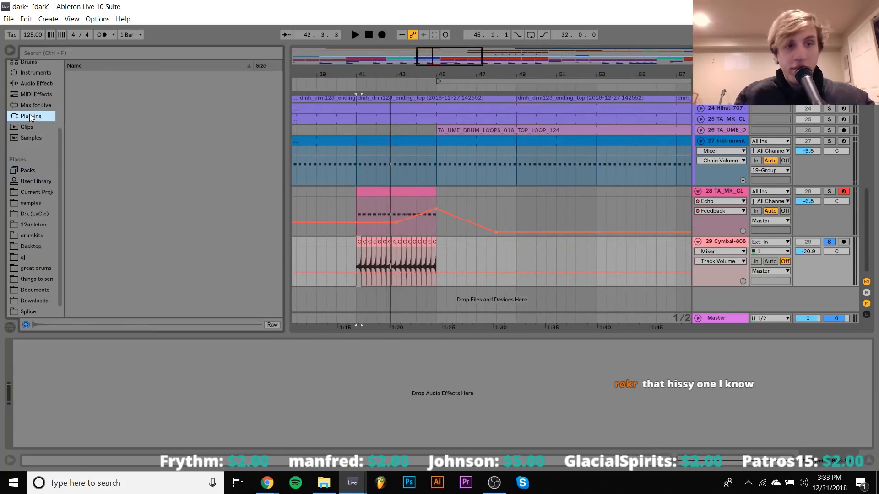
click(69, 261)
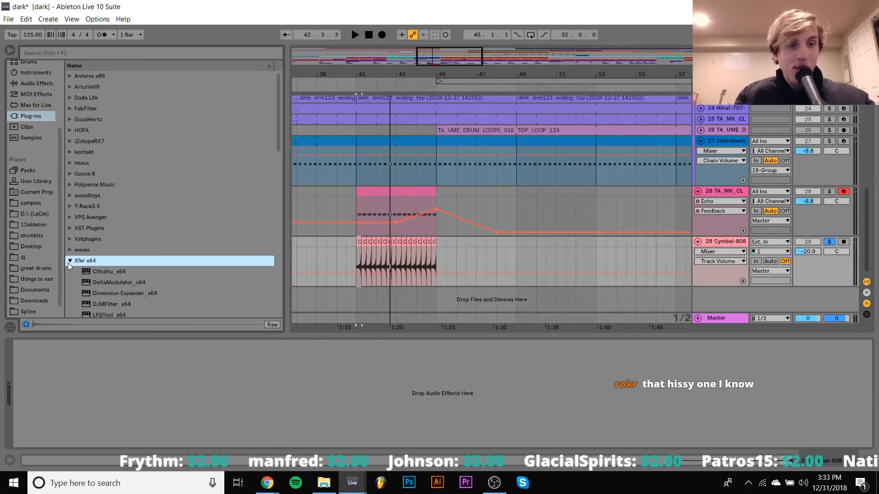
double_click(105, 313)
- Reshape LFOTool's volume curve against playback by moving its end points and bending the last segment, and close its window
key(space)
drag(139, 184, 138, 201)
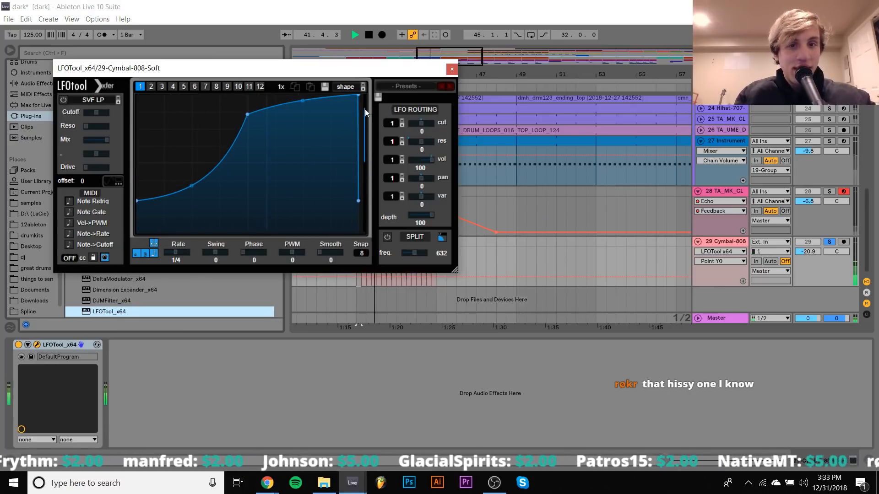
drag(359, 97, 344, 86)
key(space)
drag(351, 147, 358, 128)
key(space)
click(452, 70)
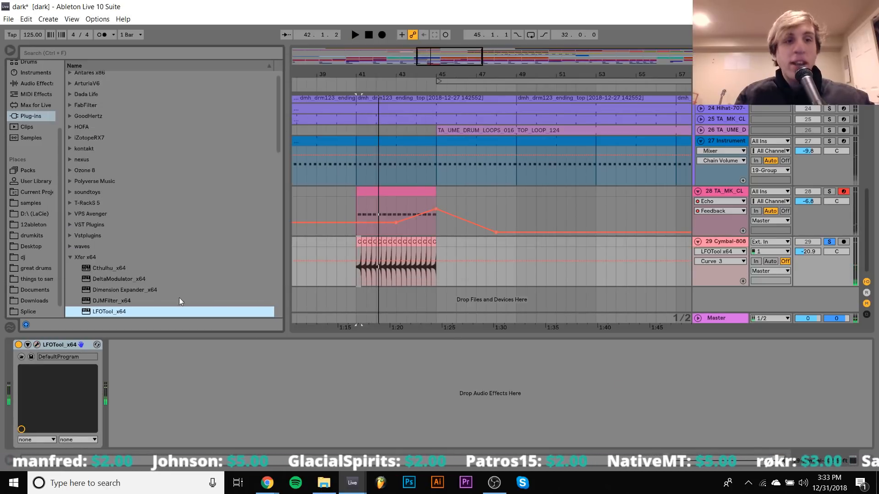
- Add EQ Eight after LFOTool on the cymbal track and make band 1 a low cut
click(42, 84)
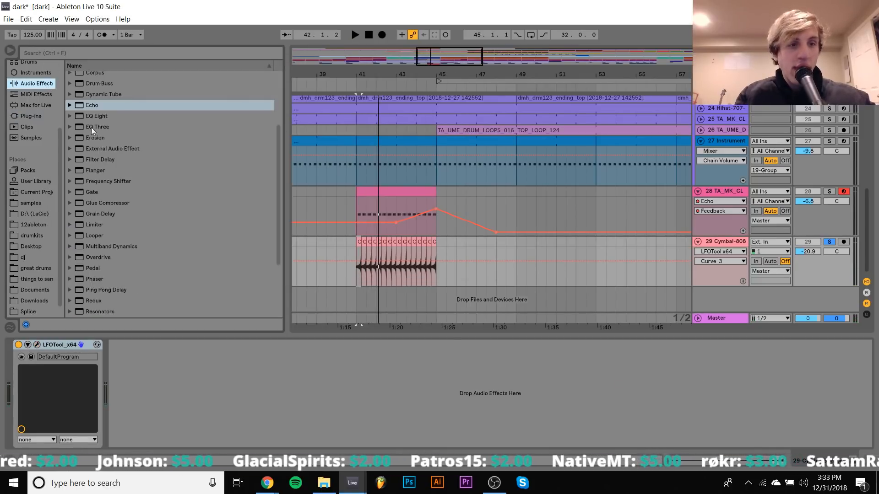
click(86, 115)
drag(86, 116, 403, 375)
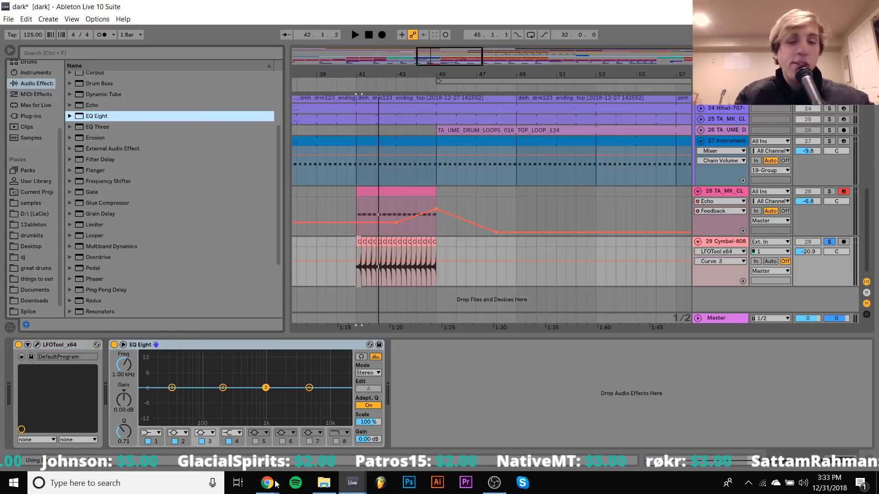
click(156, 433)
click(147, 374)
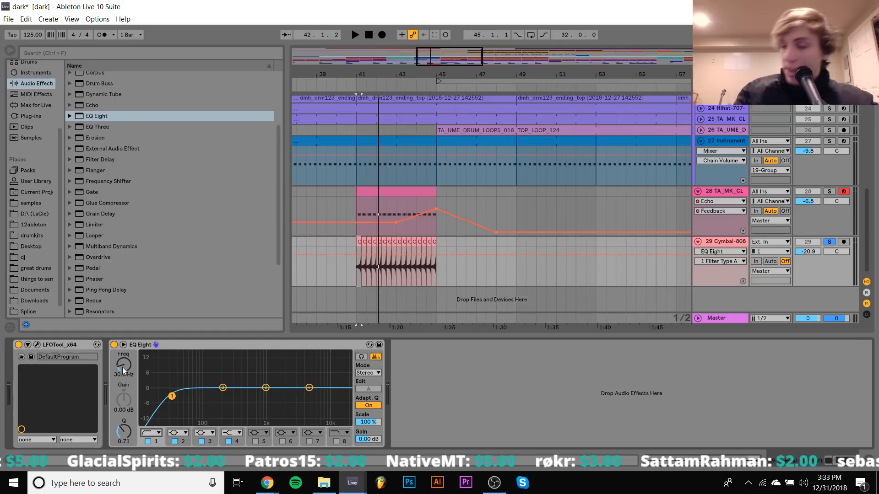
- Raise EQ Eight's low-cut frequency and boost band 4 by 4.59 dB at 5.99 kHz while auditioning the cymbals
drag(122, 367, 122, 335)
key(space)
drag(309, 388, 314, 377)
key(space)
- Insert the ValhallaRoom_x64 reverb between LFOTool and EQ Eight on the cymbal track
scroll(161, 215, down, 5)
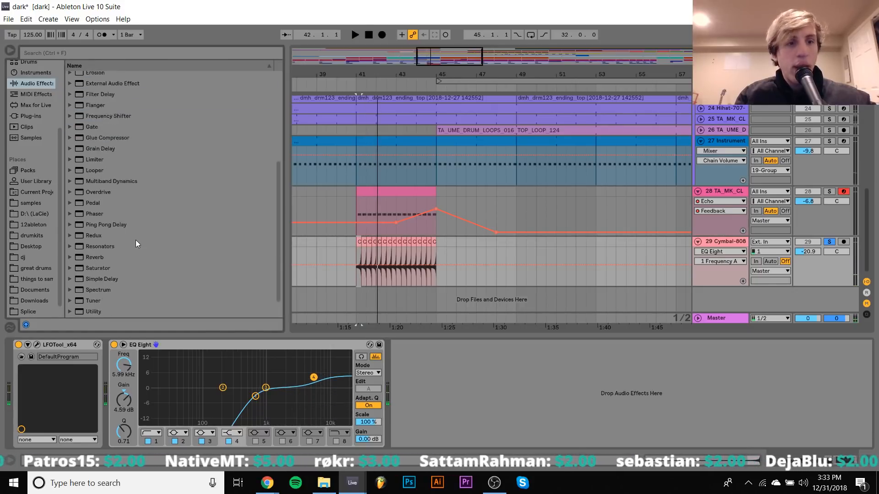
click(25, 117)
scroll(130, 243, down, 8)
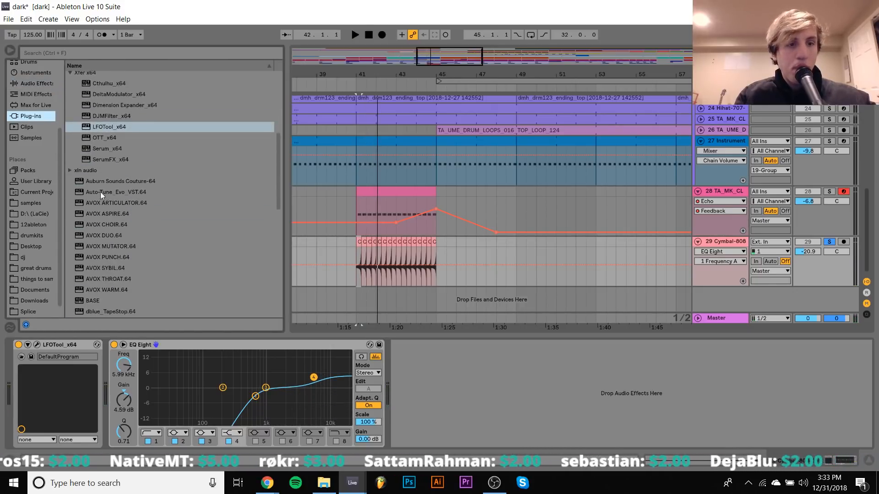
scroll(113, 184, down, 15)
drag(109, 280, 120, 367)
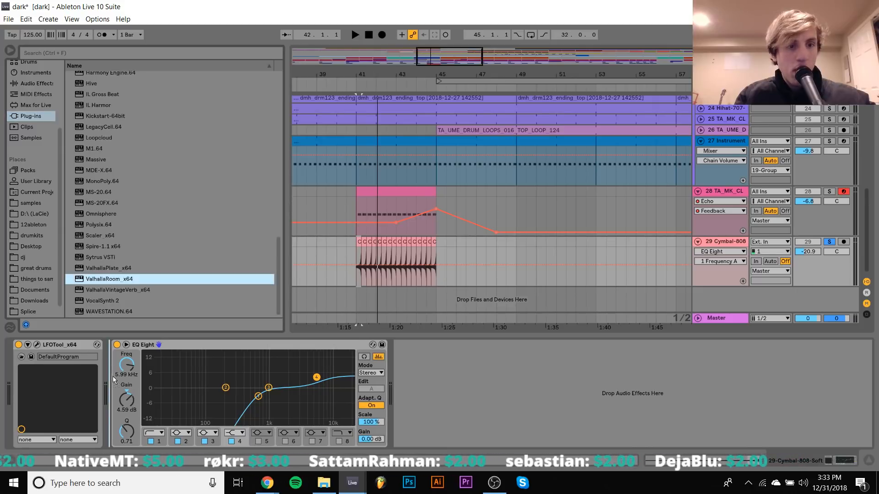
- Set ValhallaRoom's decay to 4.67 s, mix to 30% and high cut to 15000 Hz during playback, and close its window
key(space)
click(163, 223)
click(88, 234)
drag(200, 198, 206, 133)
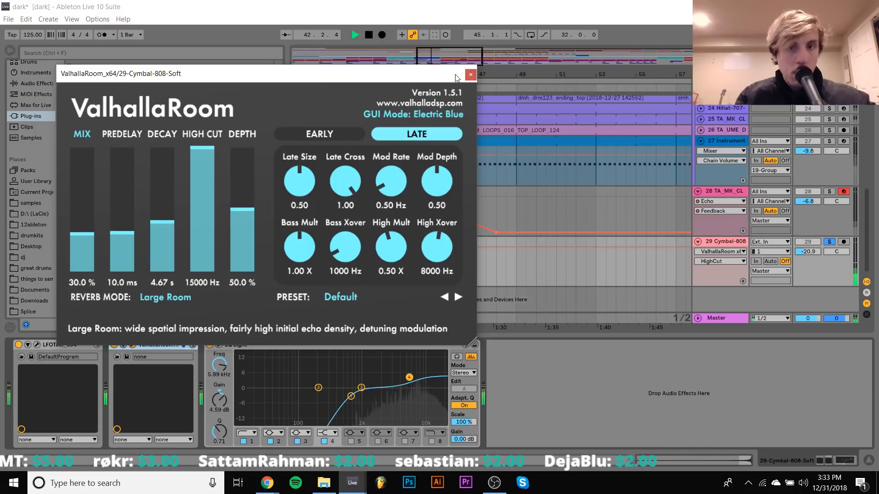
click(470, 75)
- Add Utility after EQ Eight and automate its Gain to rise from -inf dB at bar 41 to 0 dB at bar 45
click(37, 84)
scroll(171, 276, down, 5)
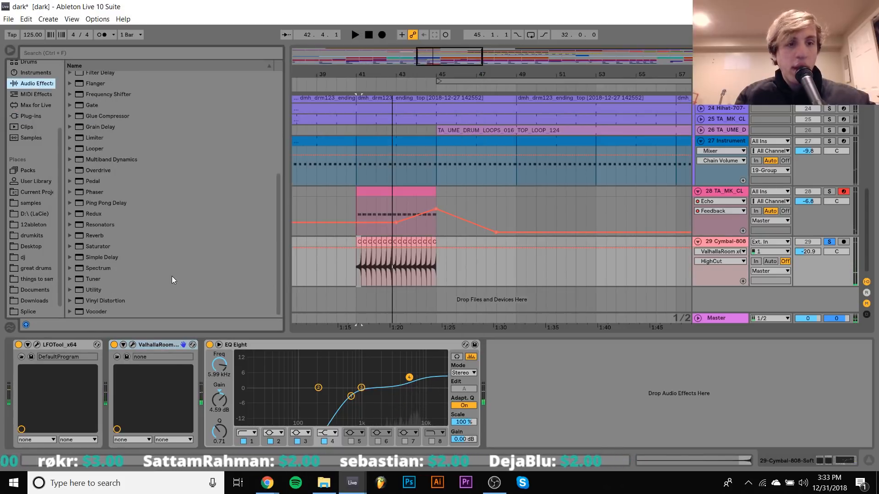
drag(100, 287, 561, 411)
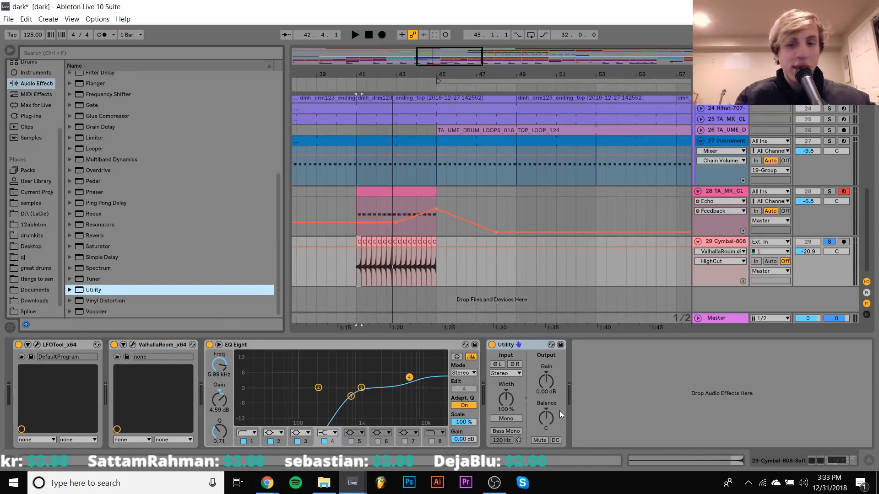
click(550, 388)
click(358, 268)
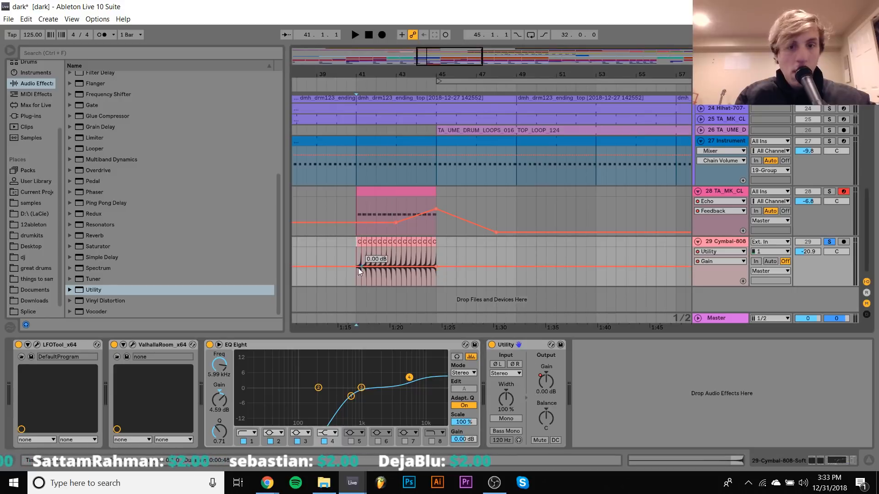
drag(355, 268, 355, 285)
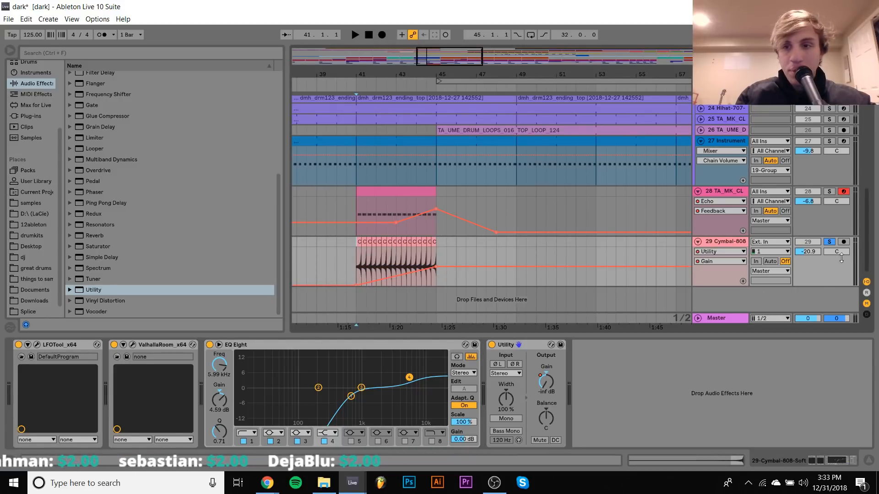
- Play the full mix from bar 40 and bend the Utility Gain ramp into a faster-rising curve
click(337, 242)
key(space)
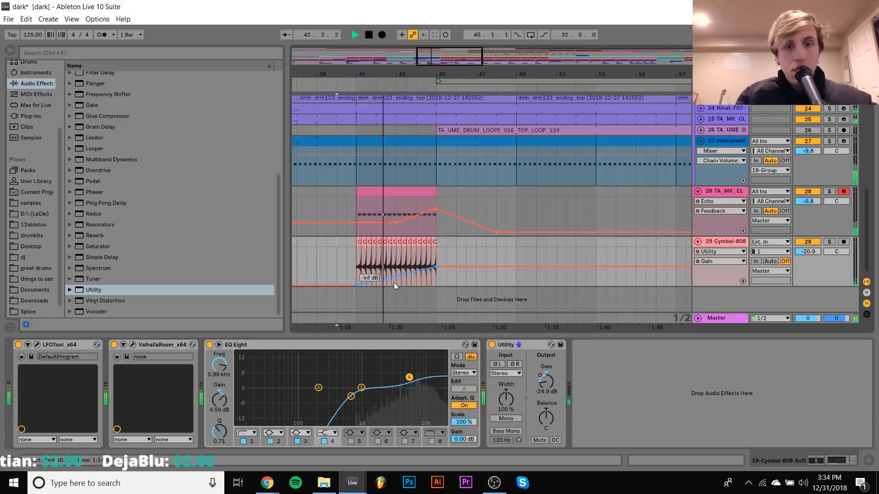
drag(397, 278, 396, 271)
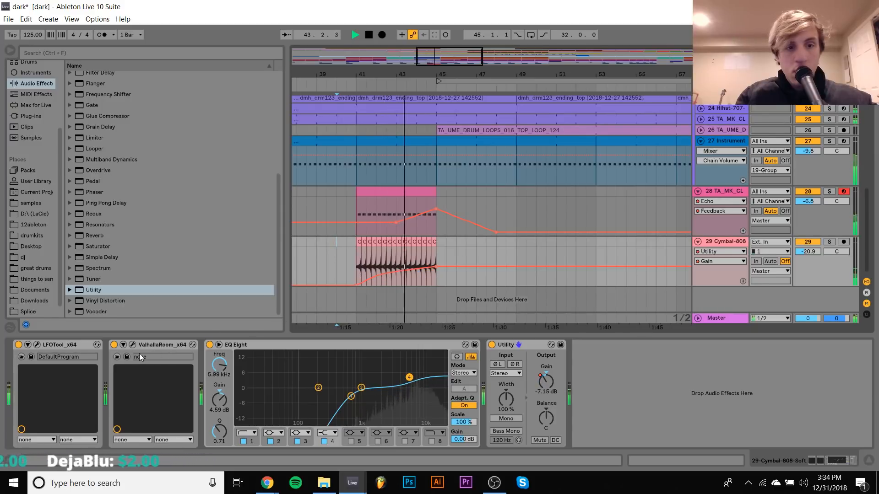
- Bypass ValhallaRoom and mute the cymbal track to compare the section without them
click(114, 345)
click(115, 346)
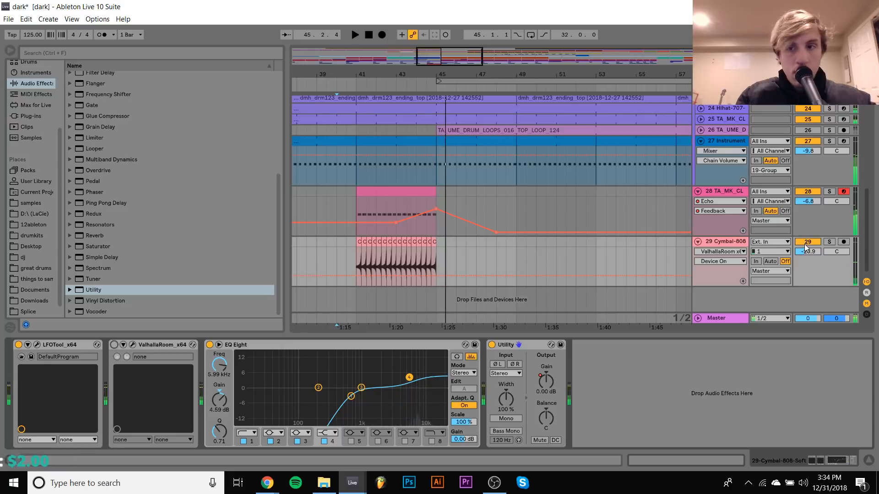
click(809, 243)
key(space)
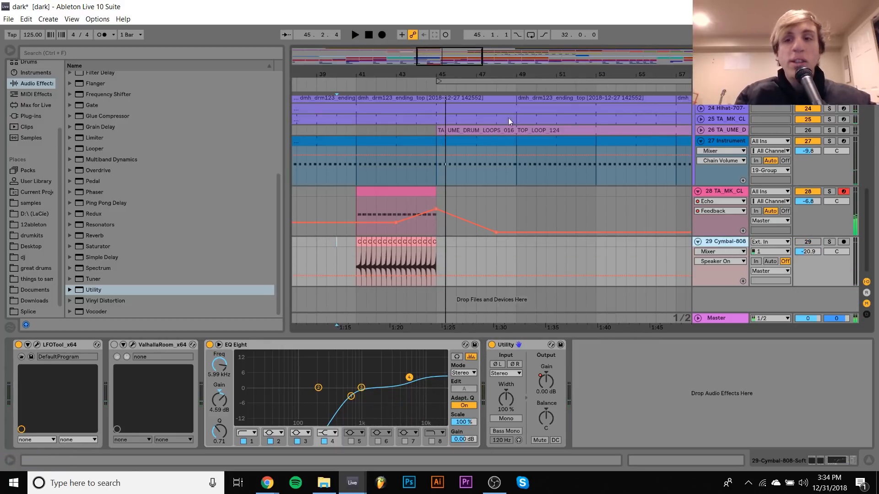
- Delete the cymbal track and play the clap section from bar 41 without it
key(Delete)
click(400, 244)
key(space)
- Stop playback and browse the samples folder down to the Vengeance sample packs
click(28, 203)
key(space)
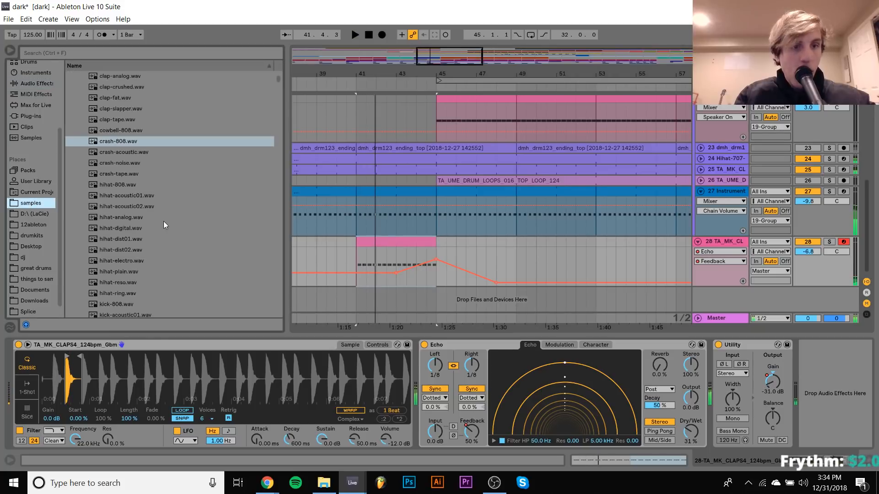
scroll(125, 161, down, 20)
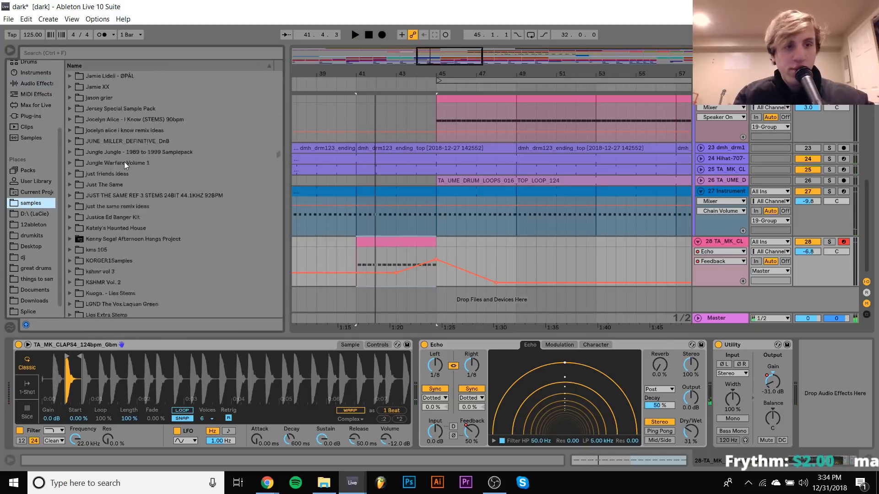
scroll(125, 162, down, 20)
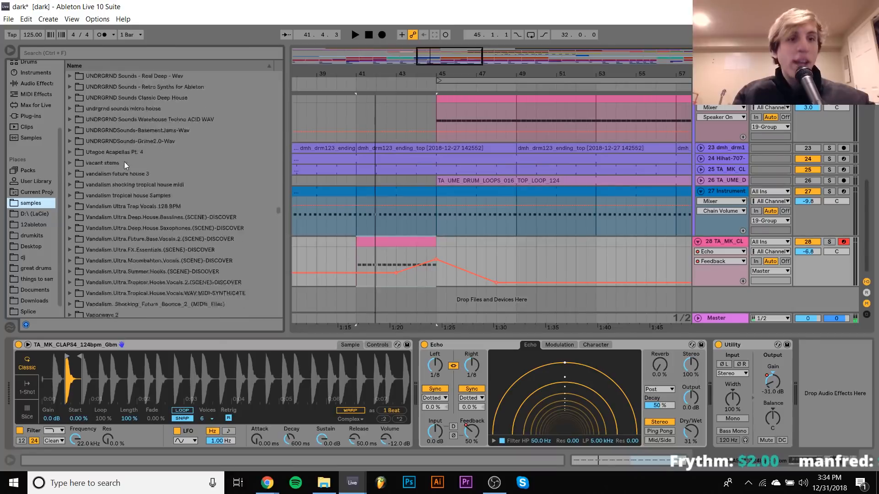
scroll(125, 161, down, 2)
scroll(125, 161, up, 8)
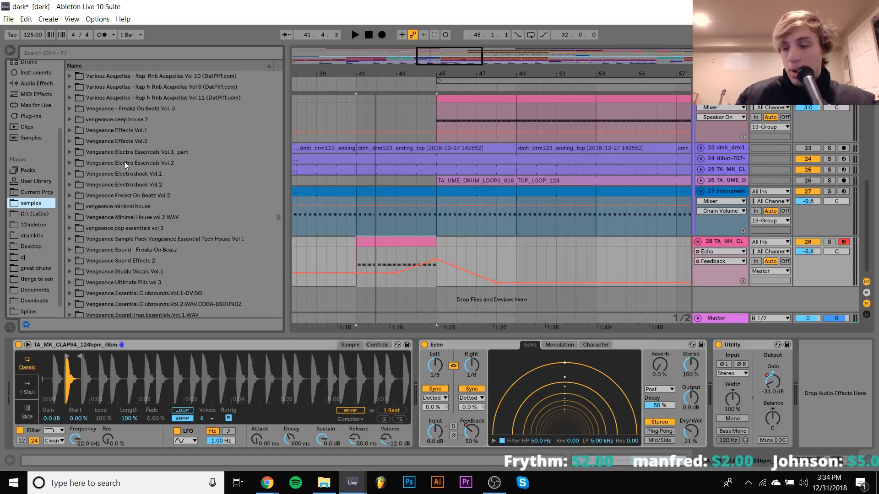
click(124, 134)
- Open the vengeance deep house 2 pack's VEDH2 Cymbals folder and expand its VEDH2 Crash subfolder
key(Up)
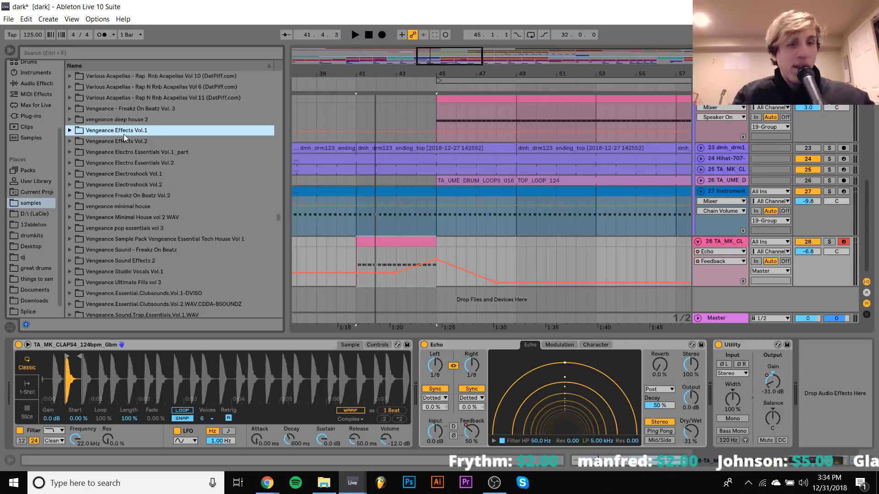
key(Right)
key(Down)
key(Down)
key(Down)
key(Right)
key(Down)
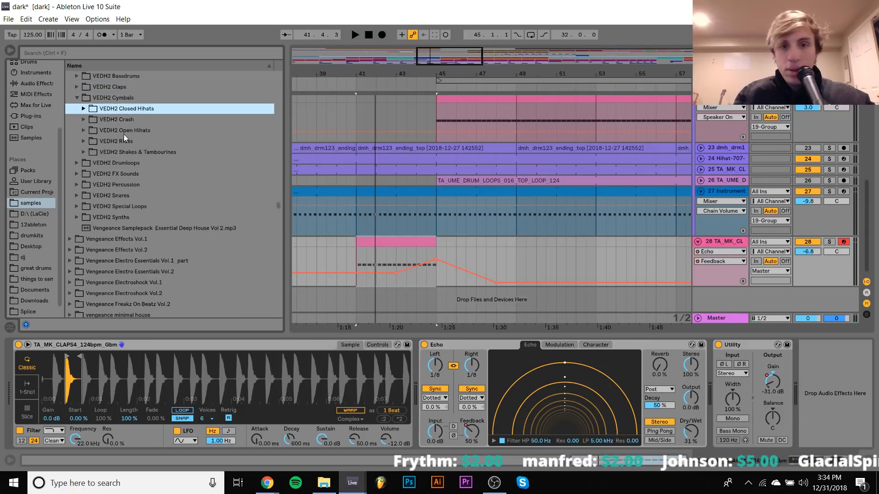
key(Down)
key(Right)
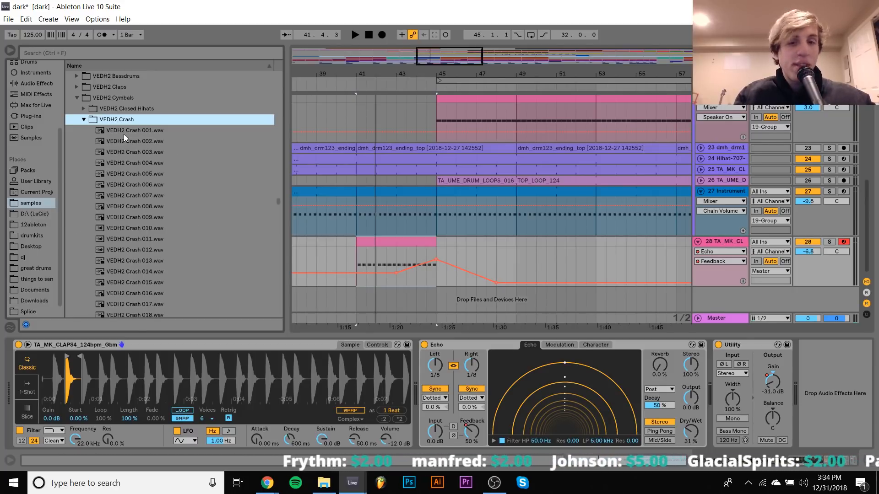
- Audition the first few VEDH2 Crash samples and place VEDH2 Crash 001.wav on a new audio track at bar 44
key(Down)
key(Down)
key(Down)
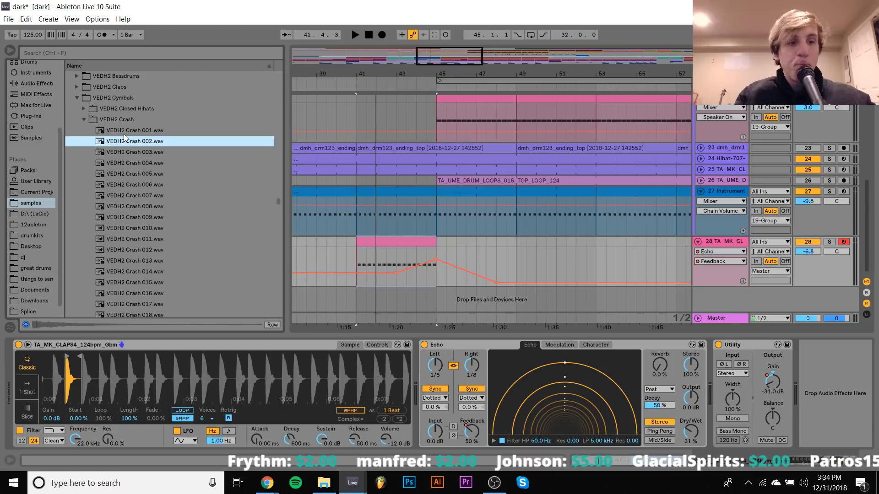
key(Up)
key(Up)
key(Down)
key(Down)
key(Down)
key(Down)
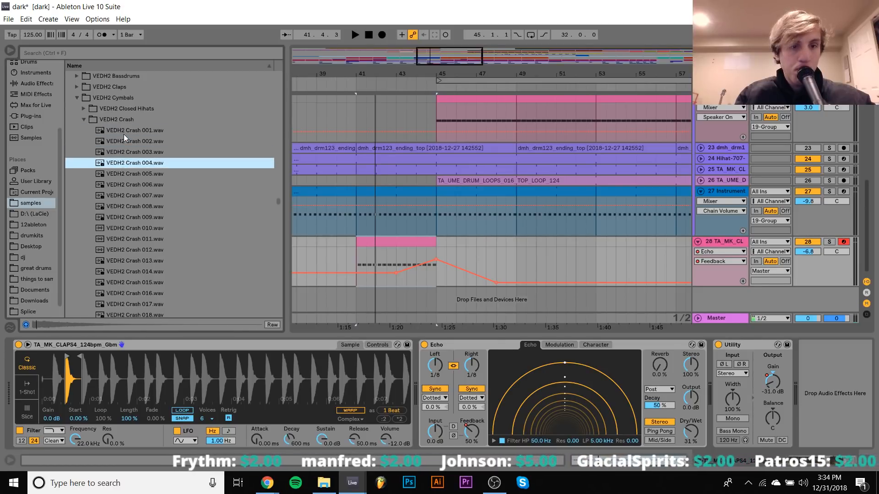
mouse_move(123, 134)
mouse_down()
mouse_move(276, 166)
mouse_move(425, 304)
mouse_move(411, 301)
mouse_move(439, 282)
mouse_up()
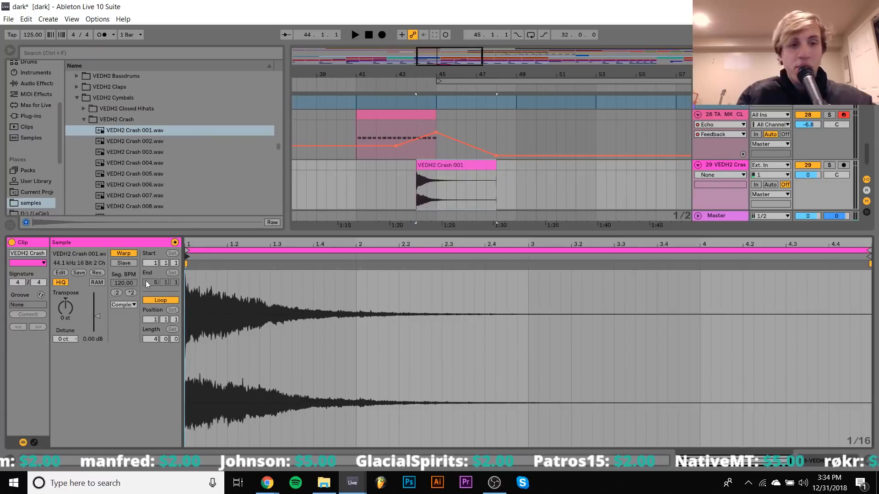
- Turn off warping for the crash clip and cut away everything after bar 45
click(123, 253)
click(438, 195)
key(ctrl+e)
key(Delete)
- Reverse the remaining one-bar crash clip and hide the automation lanes in the arrangement
click(427, 164)
key(r)
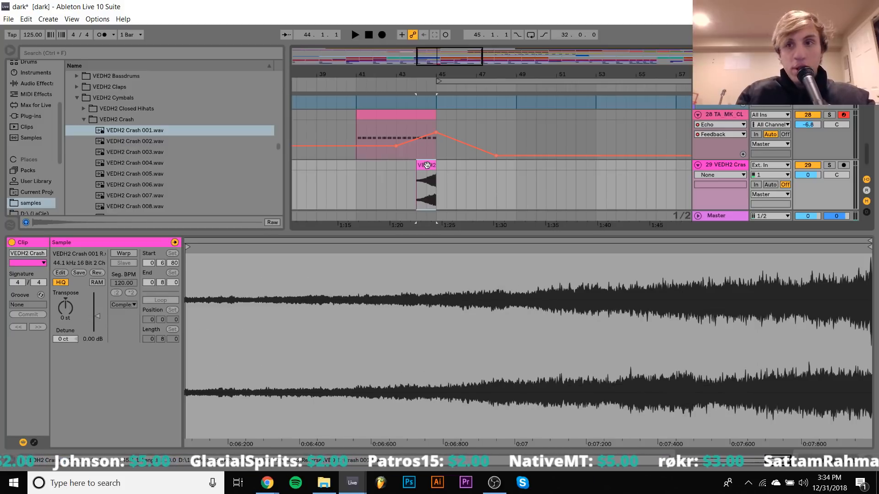
key(a)
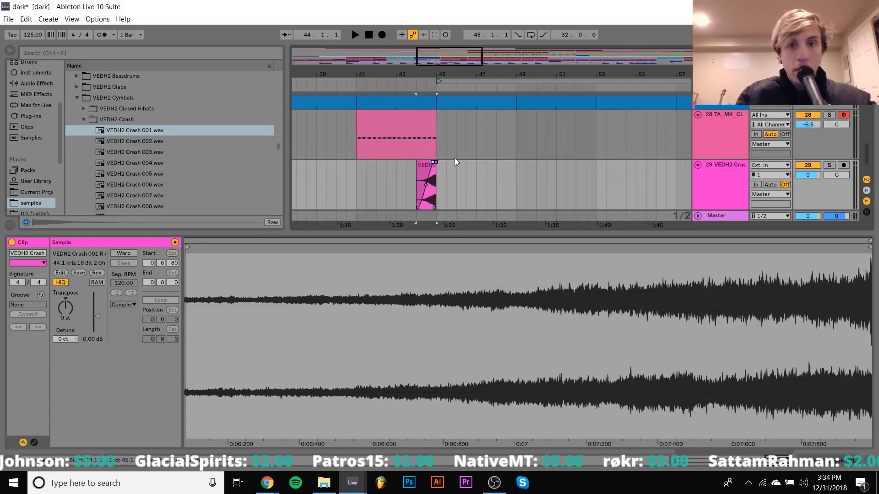
- Play the reversed crash from bar 44 and lower its track volume to -14.9 dB
key(space)
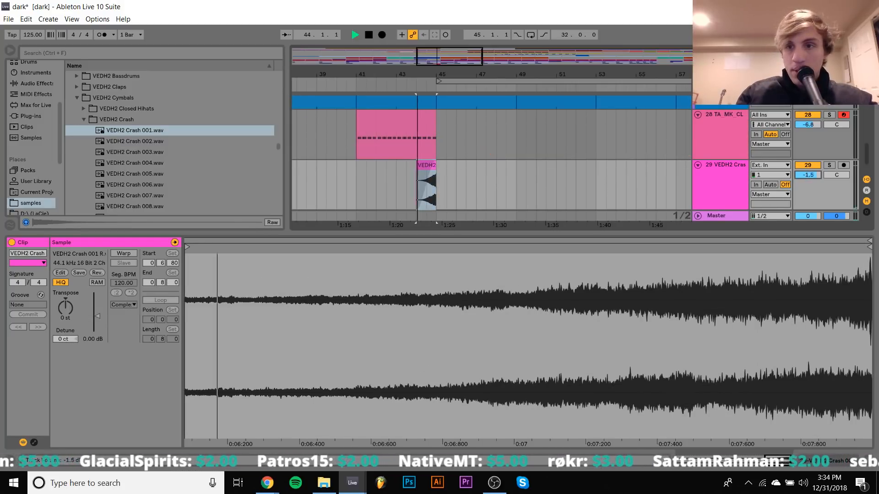
drag(808, 174, 808, 193)
double_click(729, 169)
key(space)
- Add EQ Eight to the crash track and set its first band to a low cut at 530 Hz
click(26, 82)
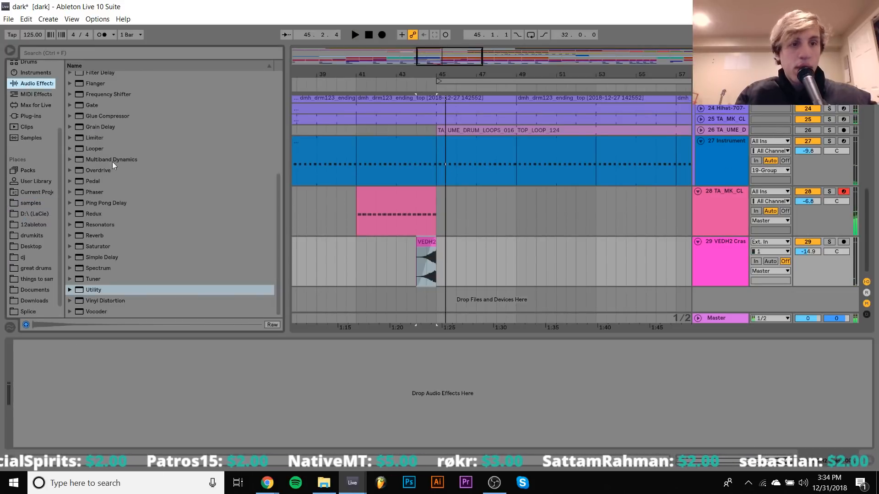
scroll(113, 226, down, 3)
click(353, 228)
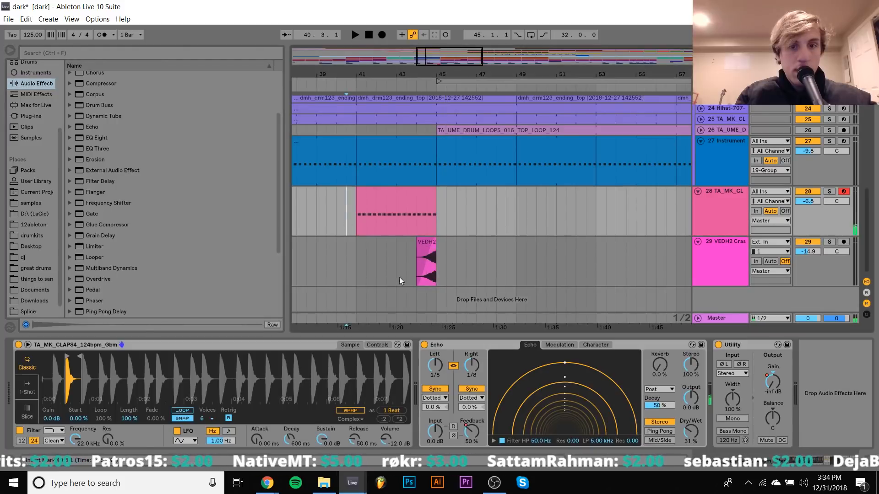
click(367, 265)
double_click(99, 139)
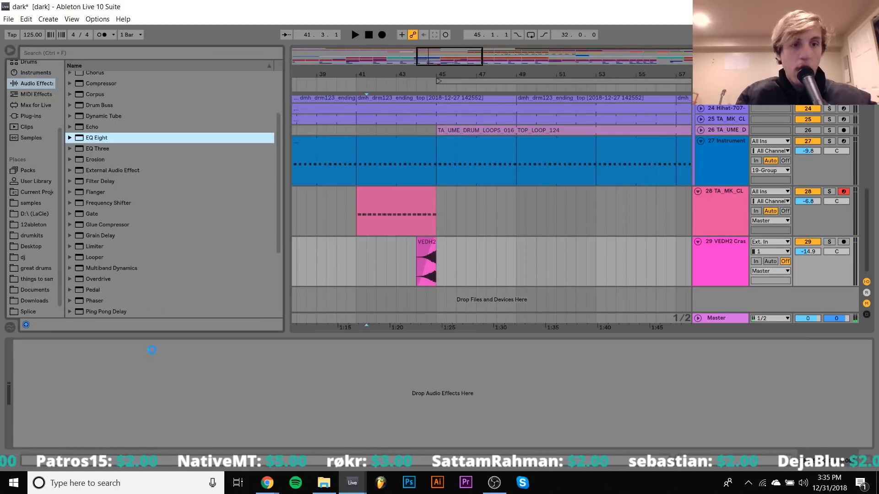
click(56, 434)
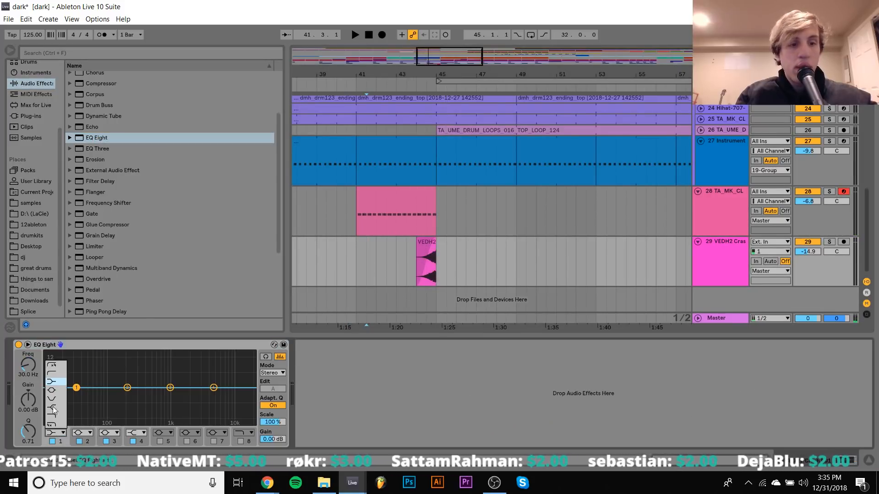
click(52, 374)
drag(76, 388, 153, 396)
- Insert Ping Pong Delay ahead of EQ Eight with a delay time of 4, and lower the crash track to -15.6 dB during playback
key(space)
scroll(101, 283, down, 3)
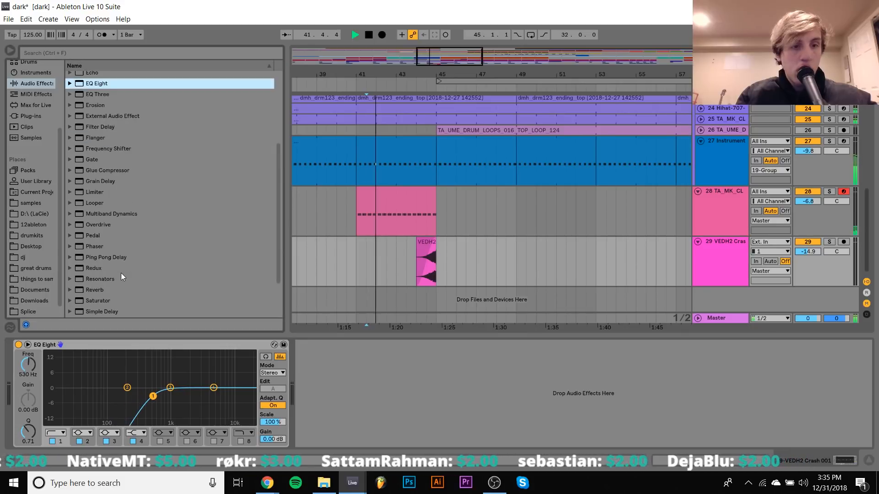
click(98, 257)
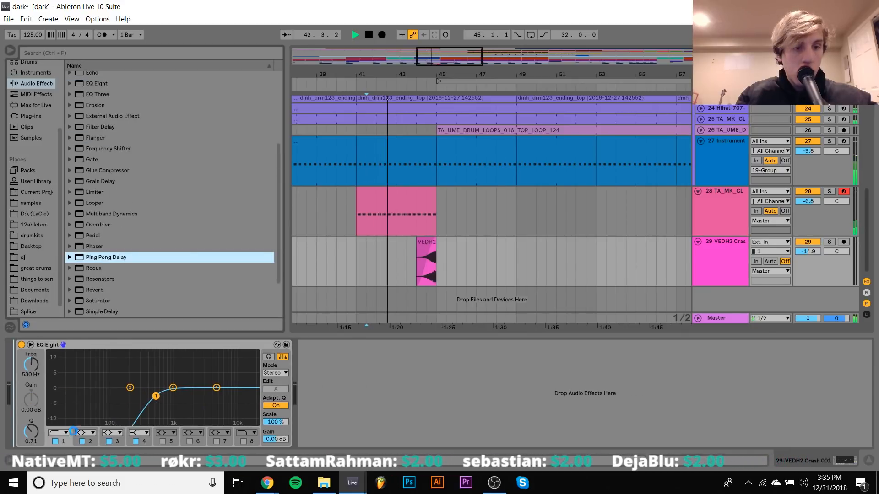
drag(97, 257, 73, 434)
click(67, 394)
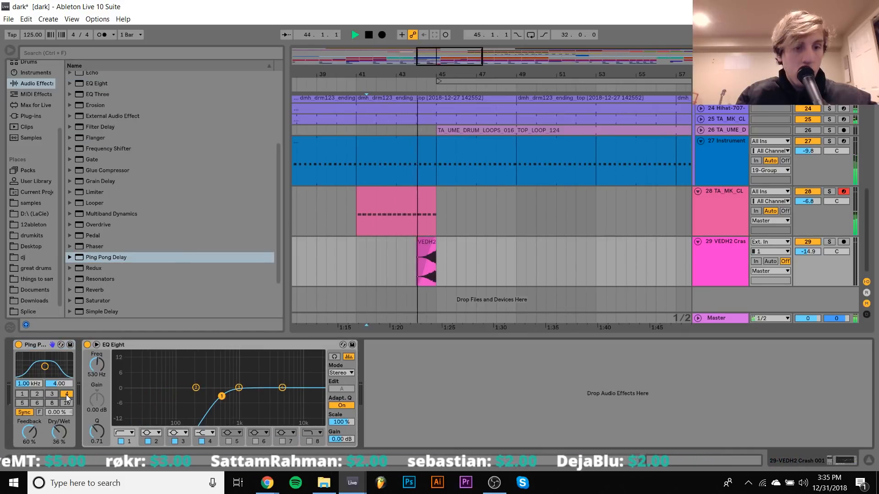
drag(814, 254, 814, 256)
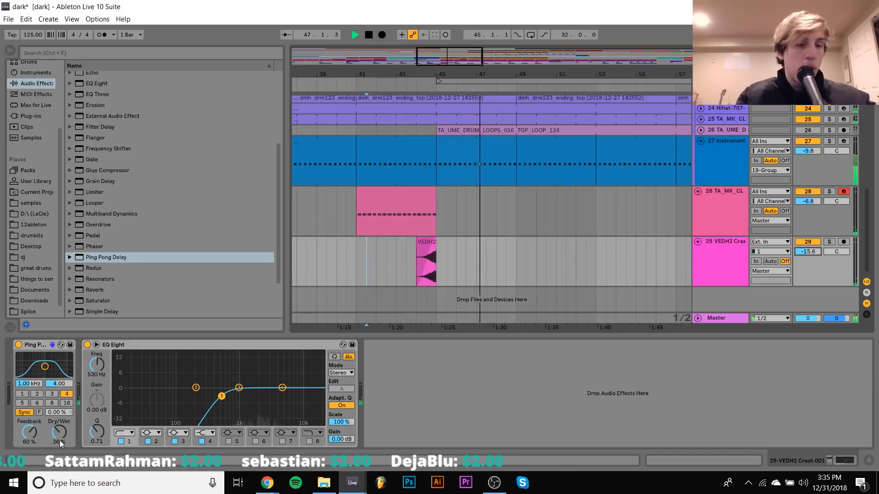
- Set Ping Pong Delay's dry/wet to 63 % and its filter to 4.42 kHz with a 5.91 bandwidth while replaying the section
key(space)
drag(65, 438, 64, 425)
key(space)
drag(45, 366, 57, 363)
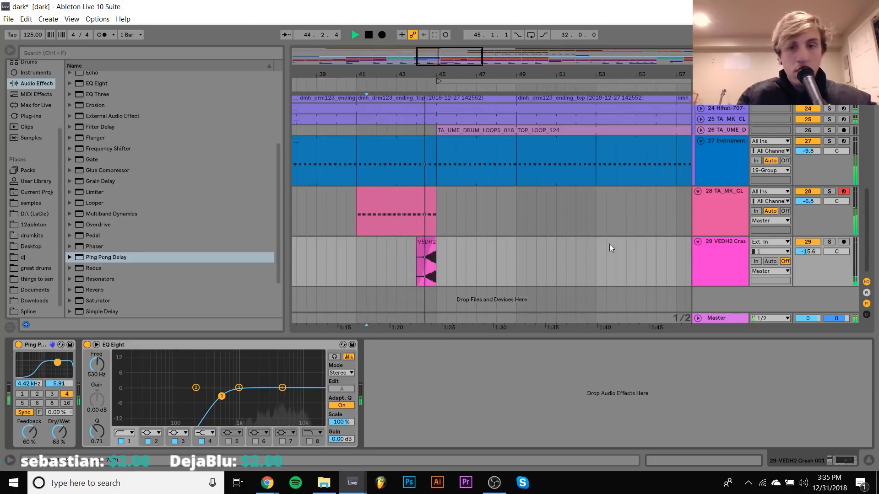
- Lower the crash track to -17.9 dB and set Ping Pong Delay to 48 % dry/wet with a 2.42 kHz, 3.33-bandwidth filter
click(814, 254)
drag(814, 254, 814, 259)
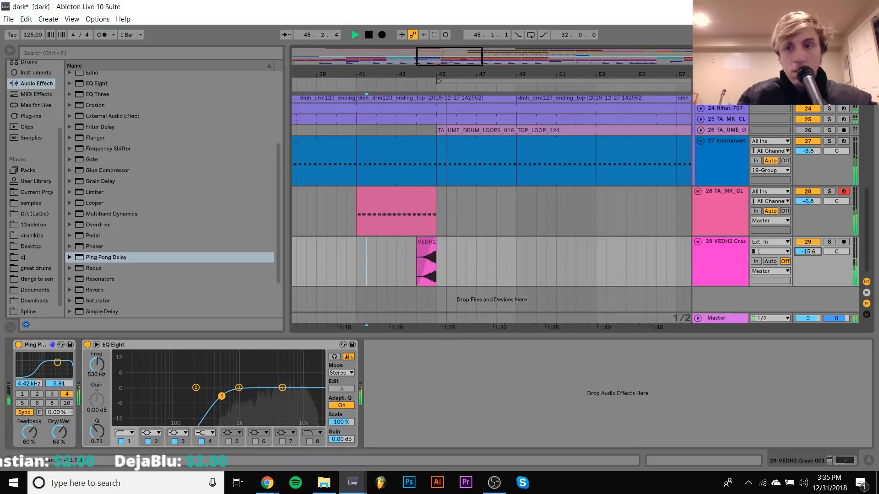
drag(59, 432, 59, 439)
key(space)
key(space)
drag(57, 362, 52, 368)
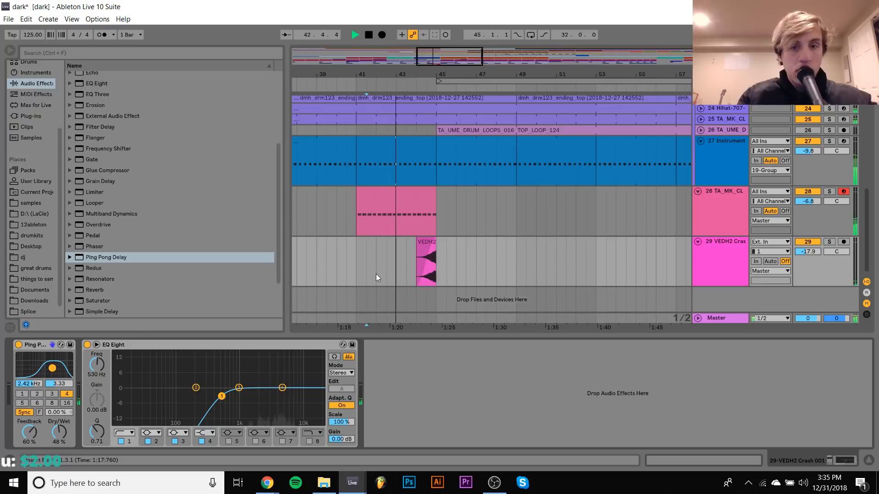
- Locate the clap track's current Simpler sample in the samples browser and compare the clap and crash tracks' device chains
click(426, 250)
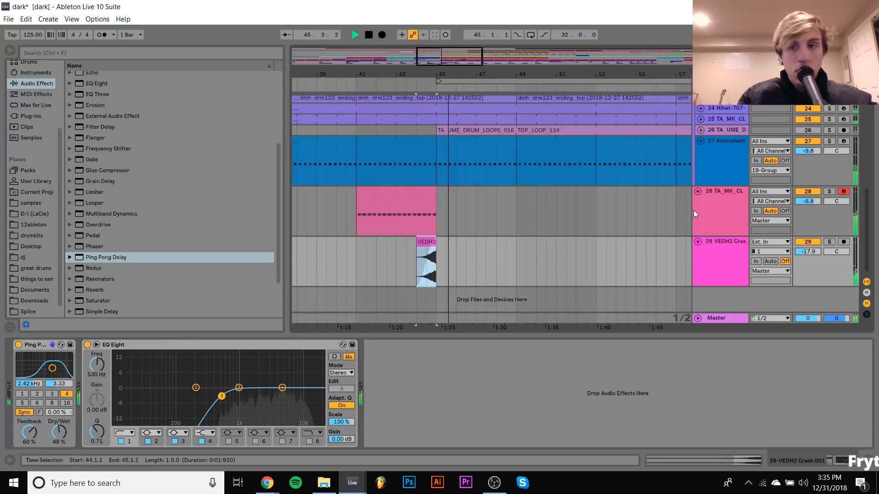
click(723, 206)
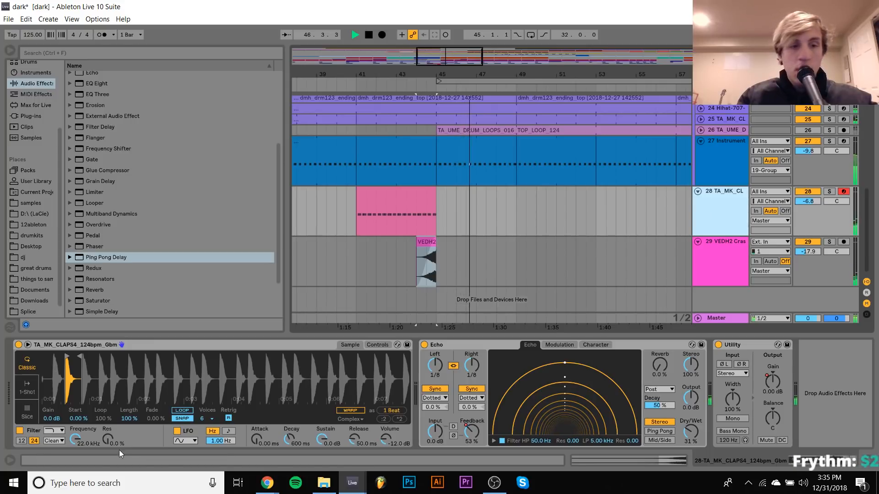
right_click(83, 382)
click(120, 397)
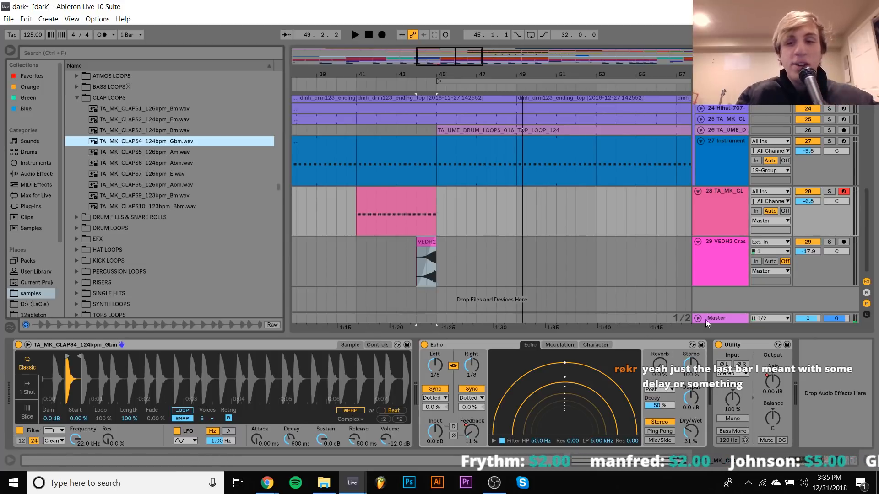
click(713, 274)
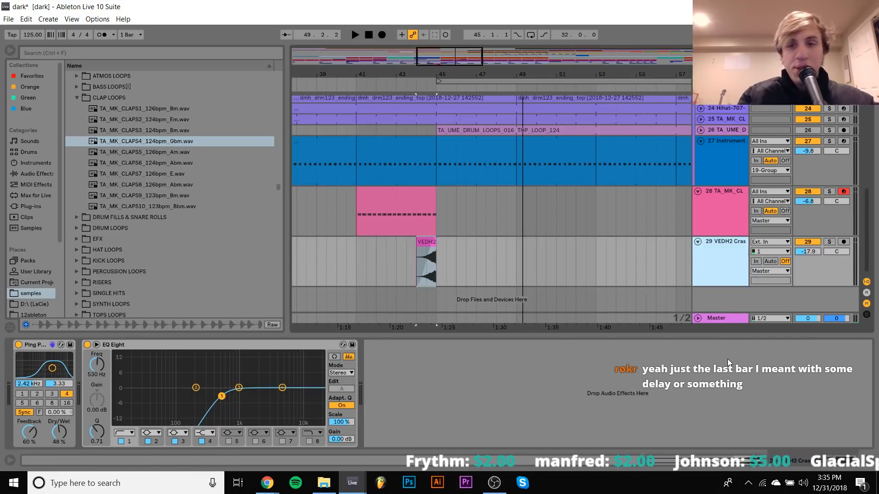
click(729, 219)
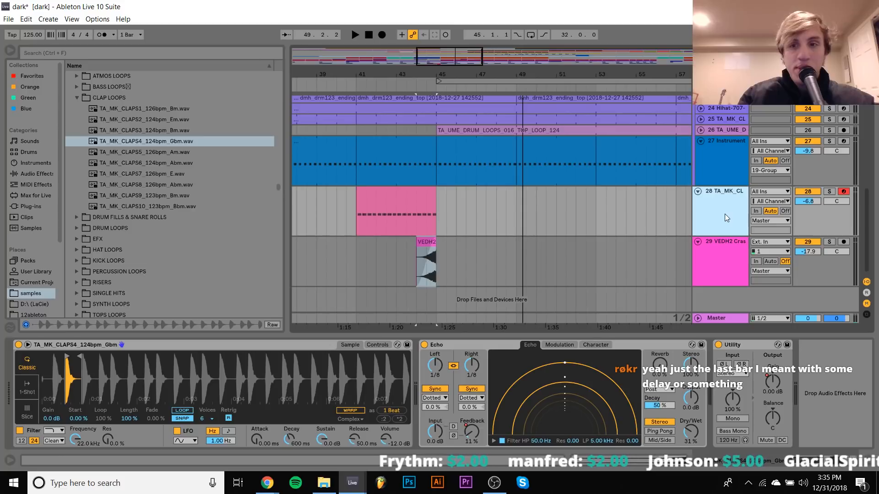
- Audition further clap loops and load TA_MK_CLAPS8_126bpm_Abm.wav into the clap track's Simpler, starting at its first strong clap hit
click(132, 150)
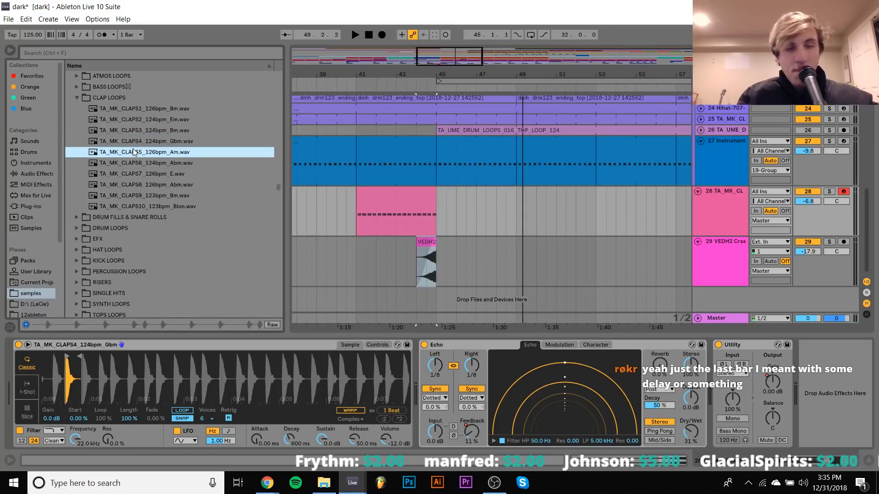
key(Down)
key(Down)
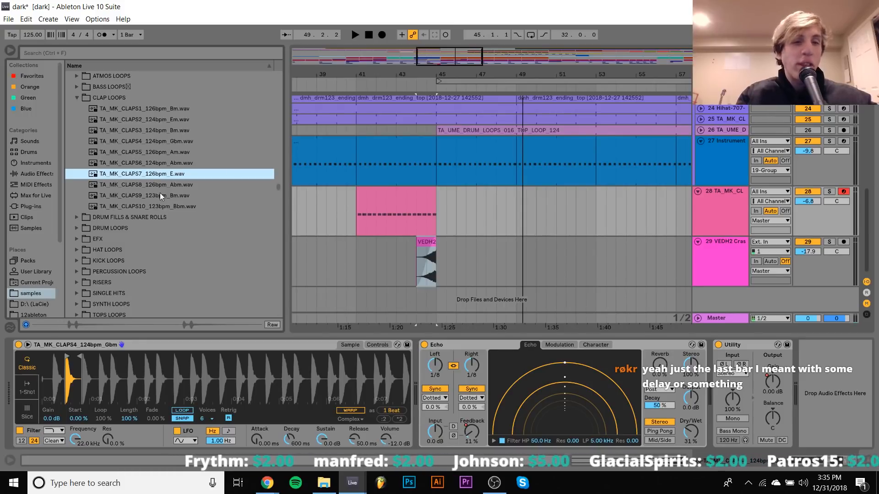
key(Down)
key(Down)
key(Up)
mouse_move(161, 189)
mouse_down()
mouse_move(172, 183)
mouse_move(176, 305)
mouse_move(274, 375)
mouse_move(371, 369)
mouse_move(90, 358)
mouse_up()
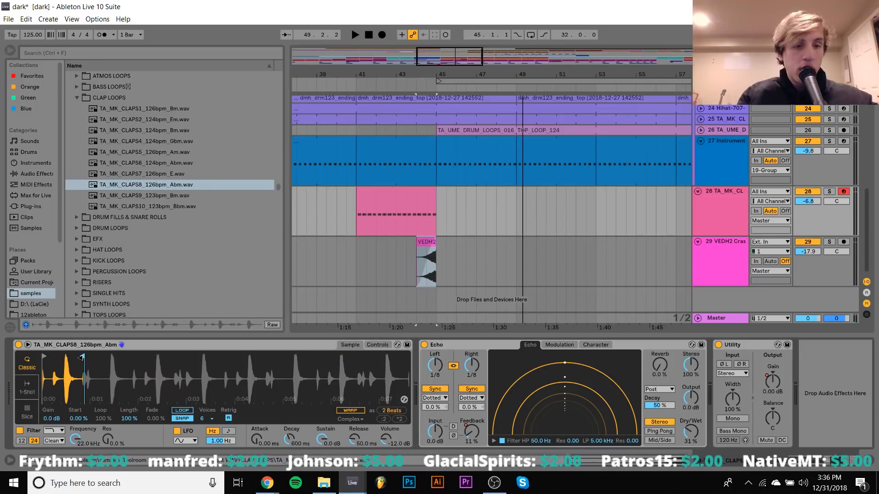
mouse_move(81, 387)
mouse_down()
mouse_move(91, 432)
mouse_move(175, 407)
mouse_up()
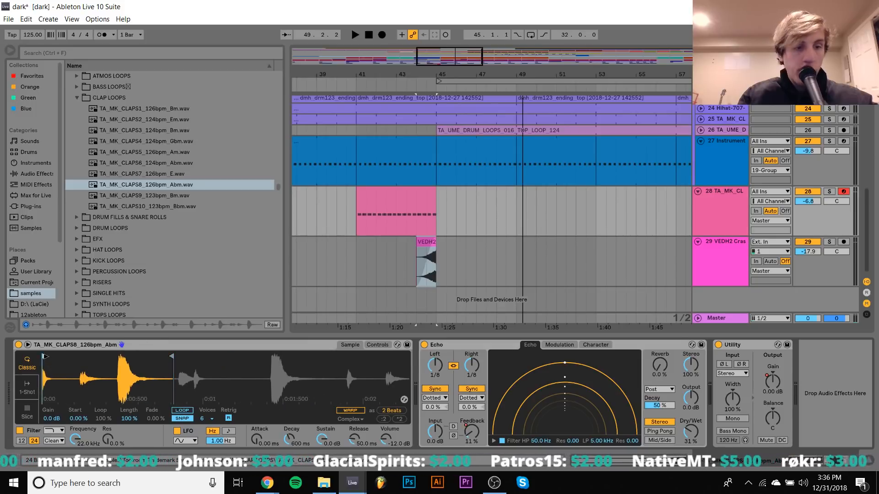
key(space)
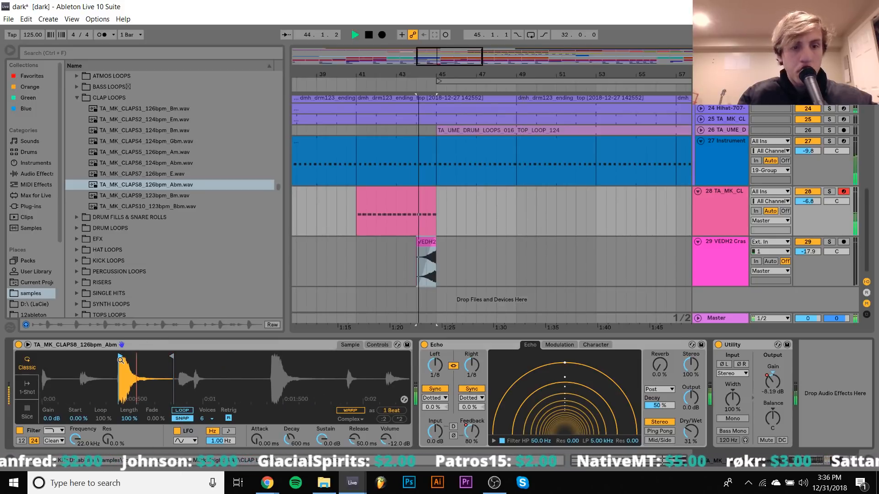
- Play the clap clip from bar 41 and set Echo's filter to 81.4 Hz high-pass and 7.57 kHz low-pass
click(386, 207)
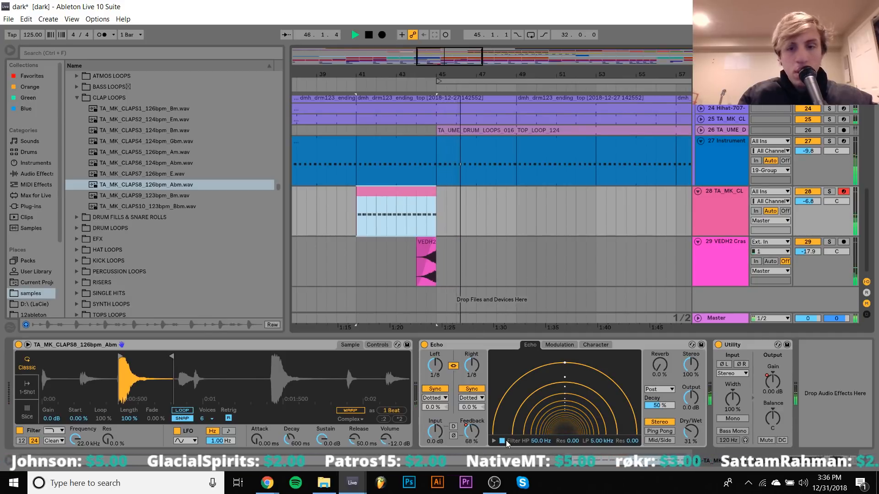
key(space)
drag(539, 441, 540, 441)
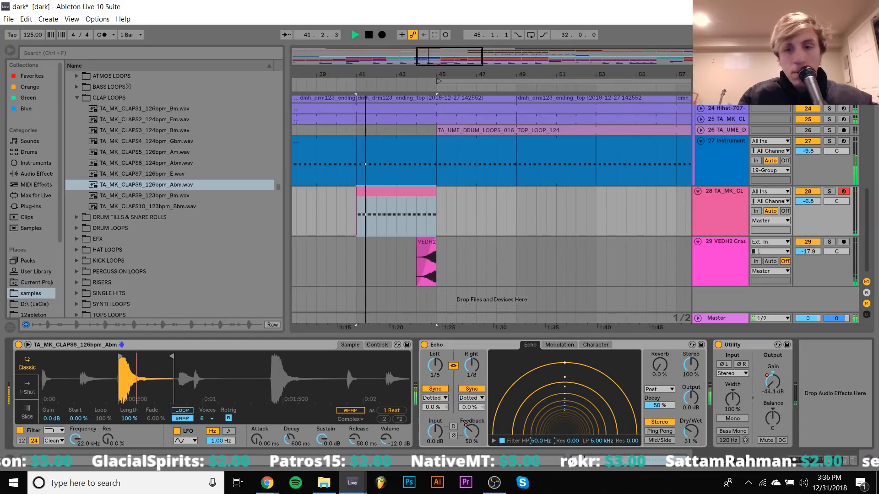
drag(604, 443, 607, 440)
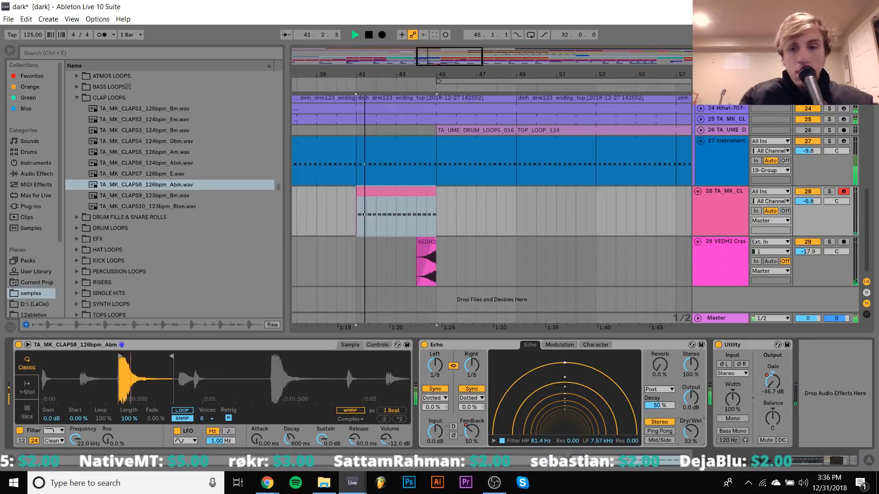
- Show the clap track's Echo feedback automation, add a low breakpoint midway through bar 50 and remove the one at bar 48
right_click(455, 428)
click(447, 365)
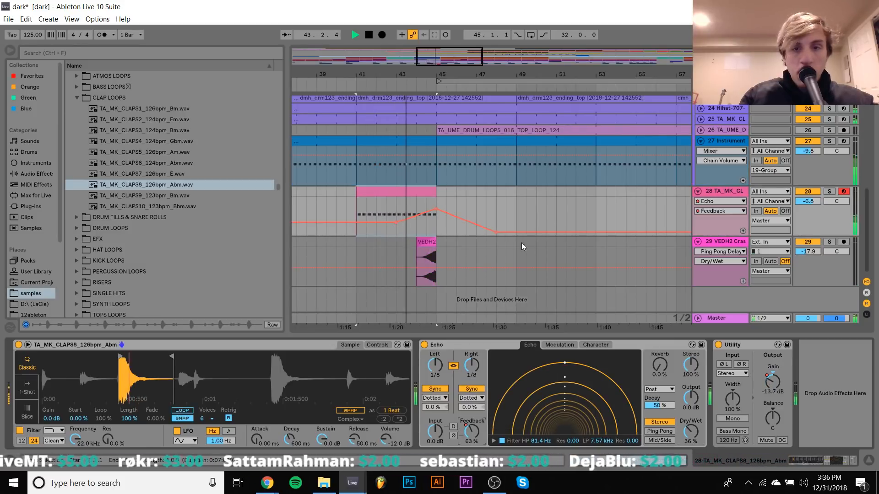
click(546, 232)
click(496, 232)
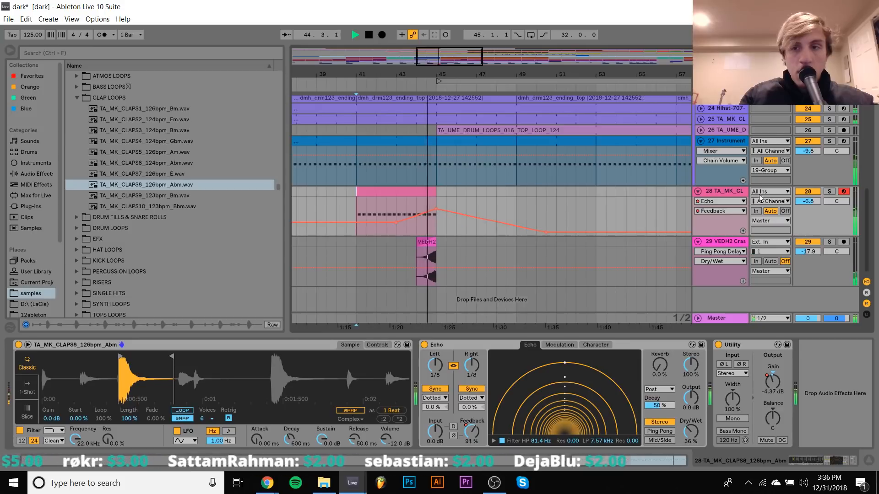
- Lower the clap track to -8.4 dB and bring its Echo feedback automation down to 0 % at bar 49, replaying the section
drag(810, 202, 809, 203)
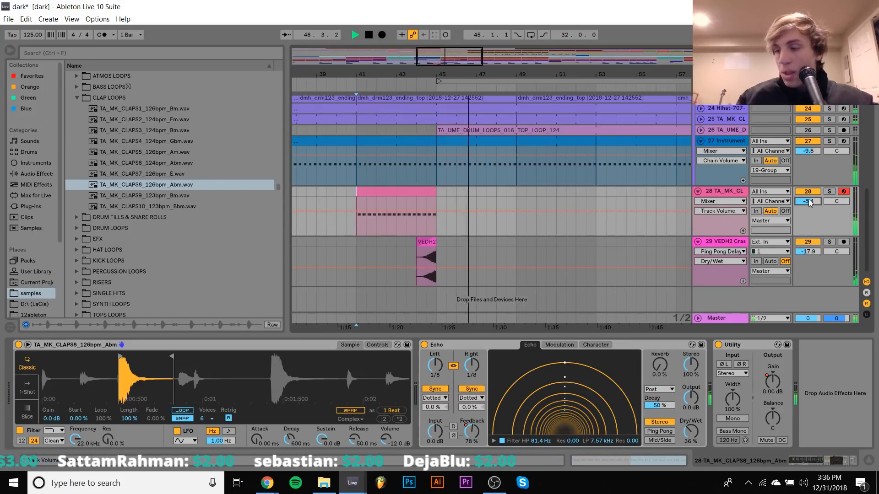
click(473, 433)
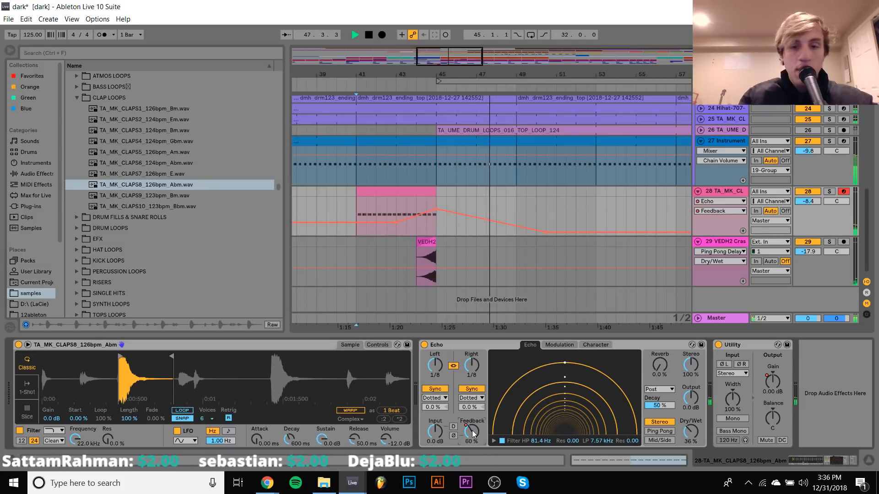
drag(516, 228, 546, 236)
key(space)
key(space)
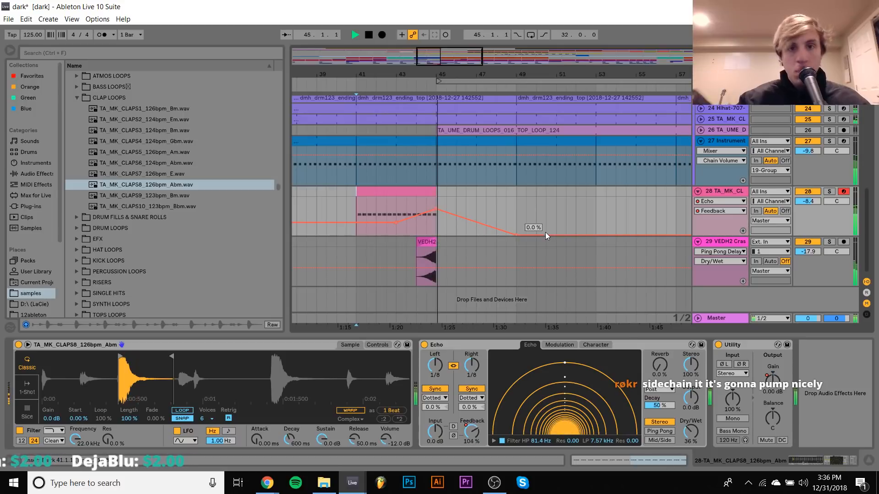
- Replay the transition into bar 45, comparing it with the clap and crash tracks switched off
scroll(504, 212, up, 5)
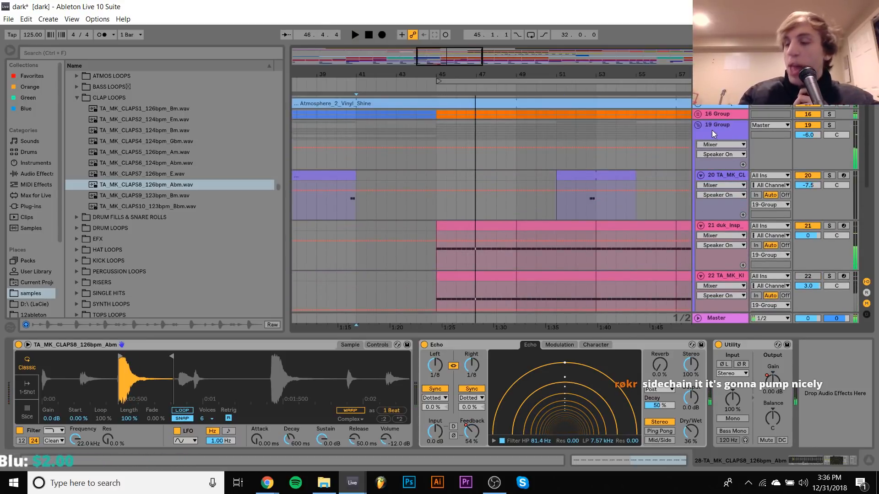
scroll(712, 134, down, 5)
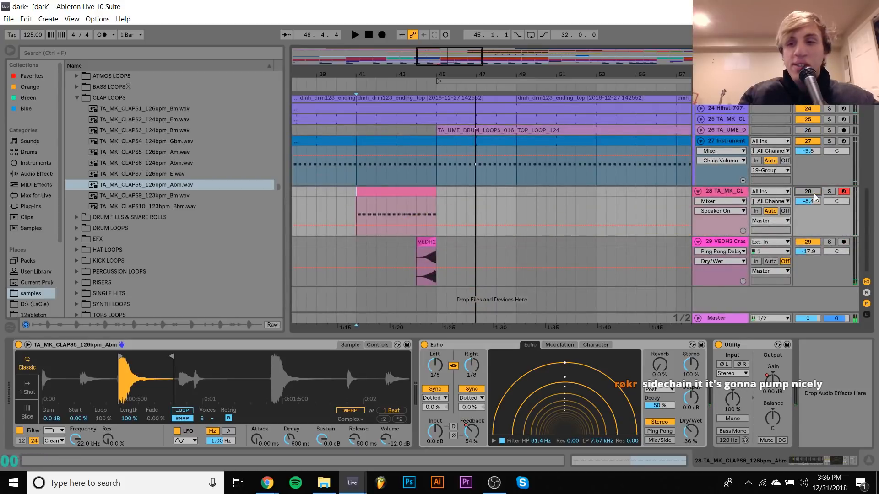
key(space)
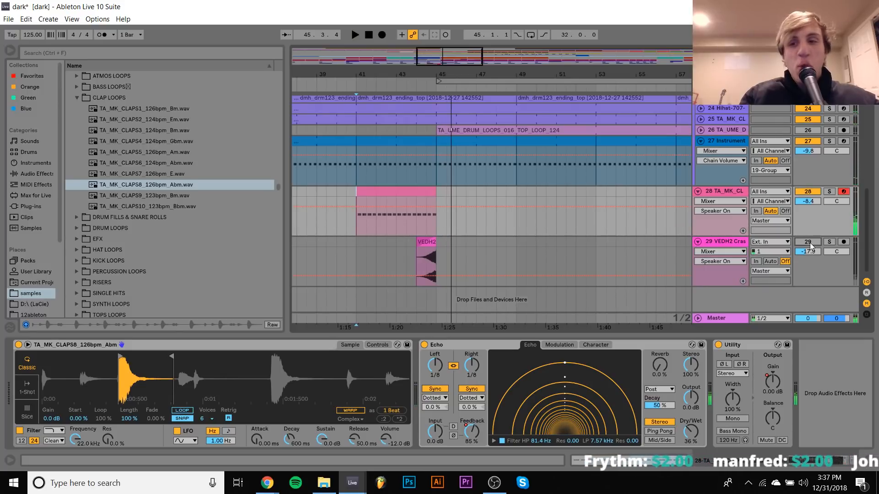
key(space)
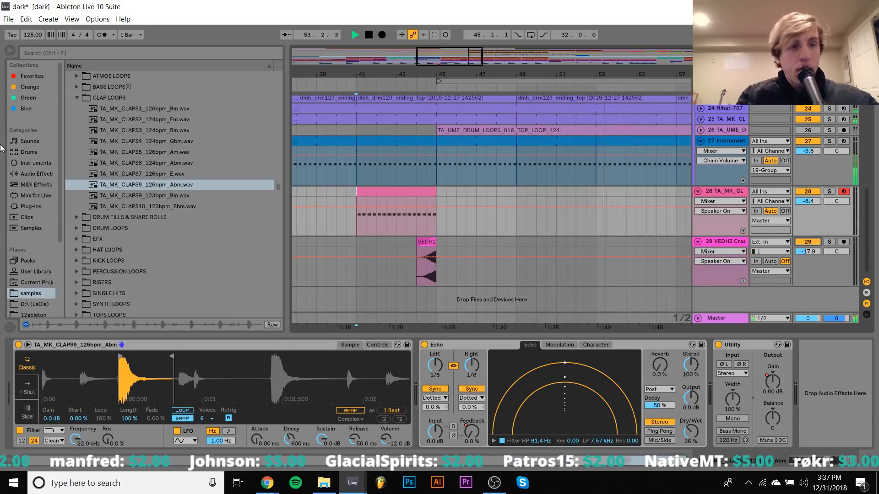
- Switch 3 Group off and on during playback, expand it and show its device chain
scroll(437, 220, up, 10)
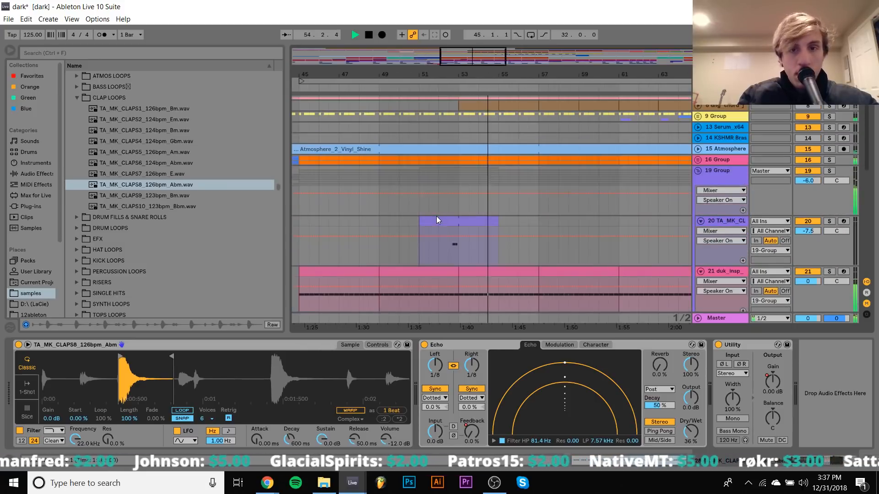
scroll(437, 220, up, 3)
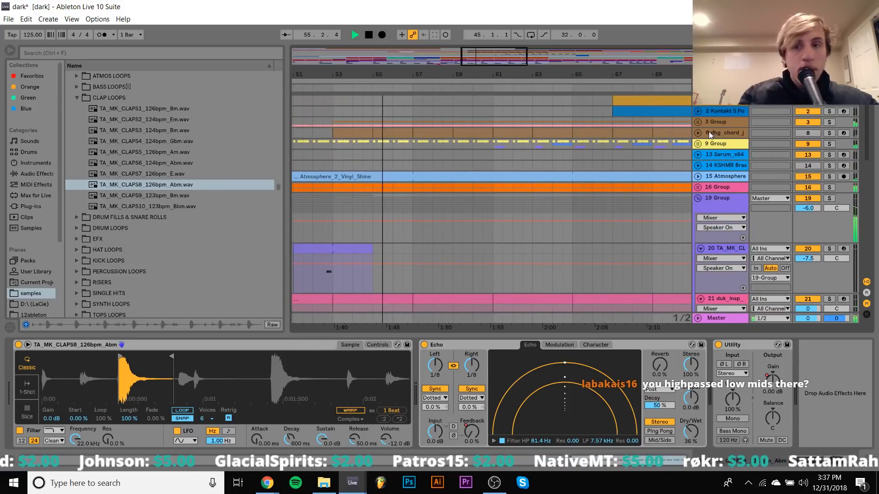
click(807, 122)
click(807, 122)
click(698, 122)
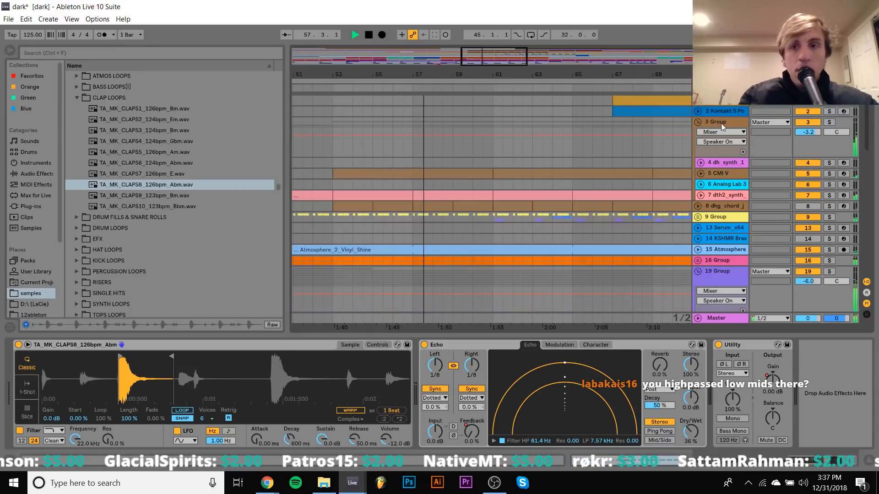
click(721, 123)
scroll(735, 146, down, 1)
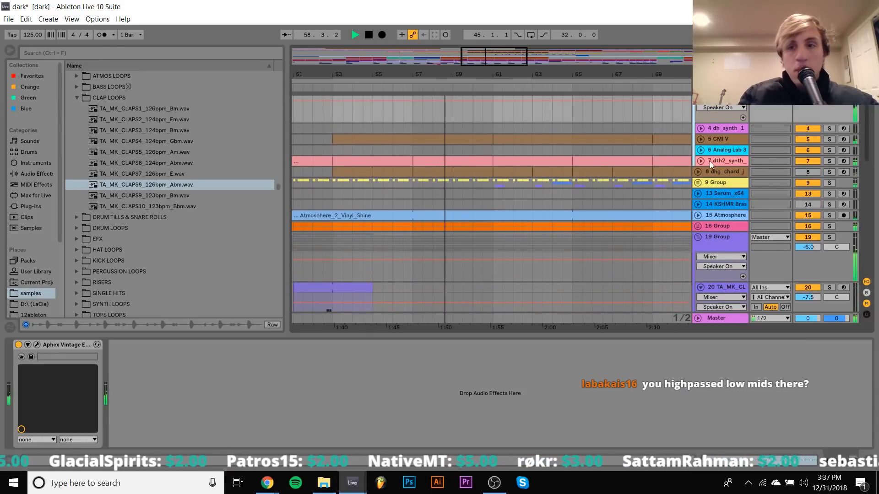
- Stop playback, expand and solo the CMI V track, and open its MIDI clip starting at bar 53
click(700, 140)
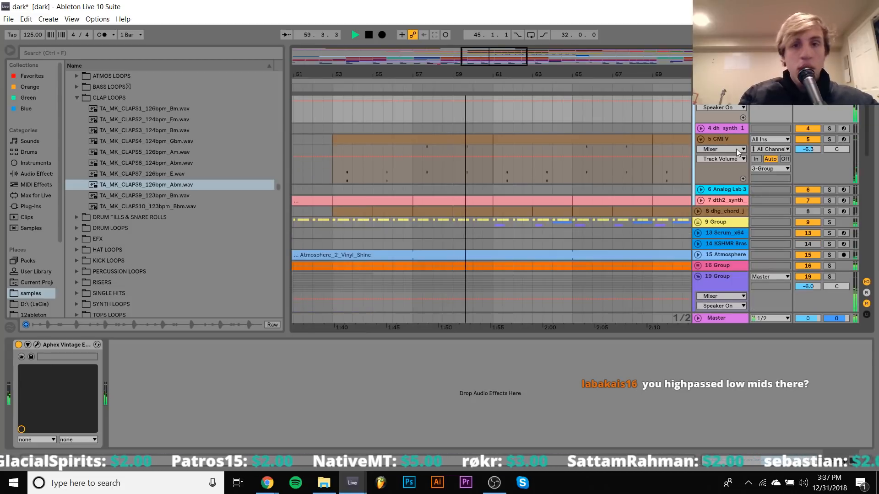
click(724, 138)
key(space)
click(829, 139)
click(357, 141)
double_click(358, 141)
- Examine the CMI V clip's chords by selecting the notes in its first, fifth and third bars
drag(219, 349, 276, 400)
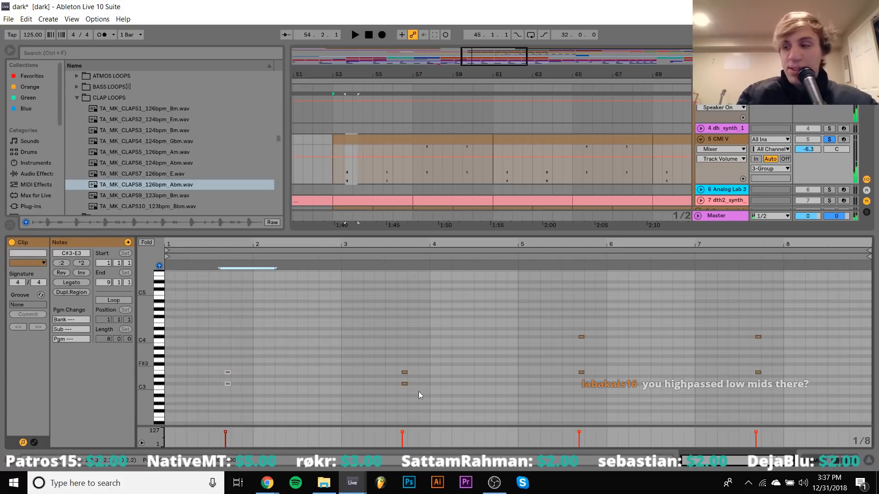
drag(587, 385, 578, 310)
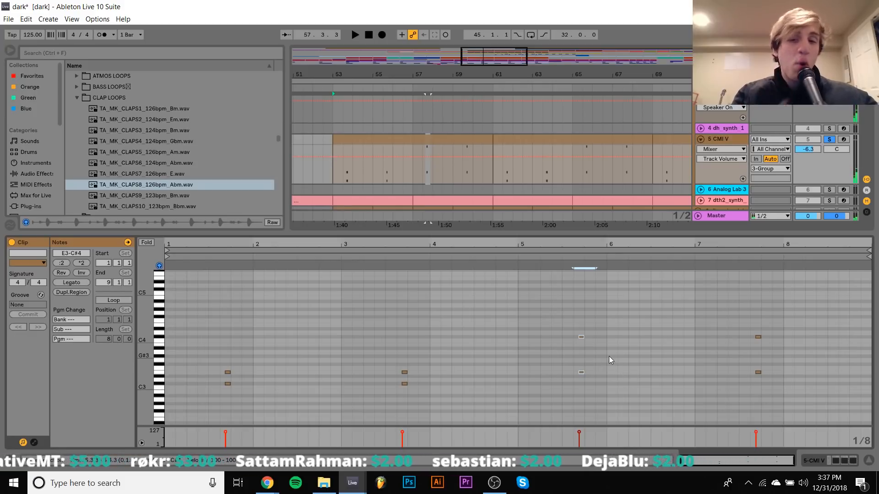
click(390, 378)
drag(390, 378, 404, 391)
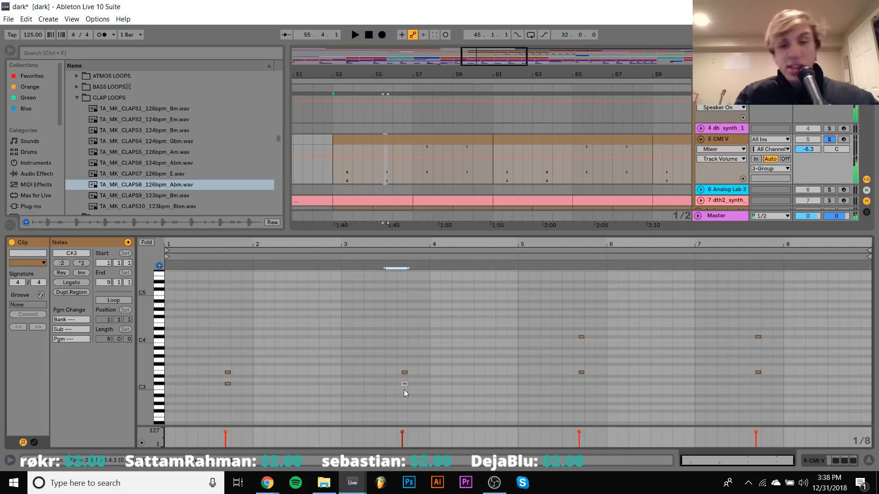
click(404, 383)
click(404, 384)
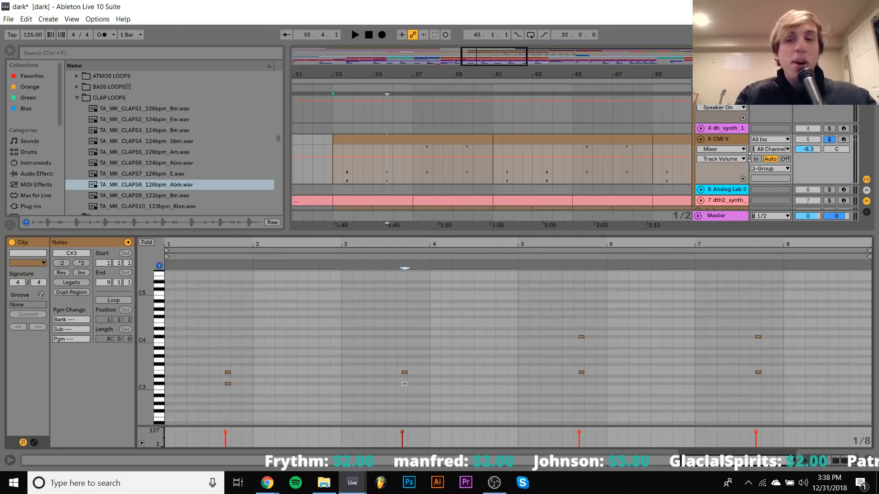
- Show the CMI V device chain, and solo and play the expanded dth2_synth track from bar 53
click(727, 139)
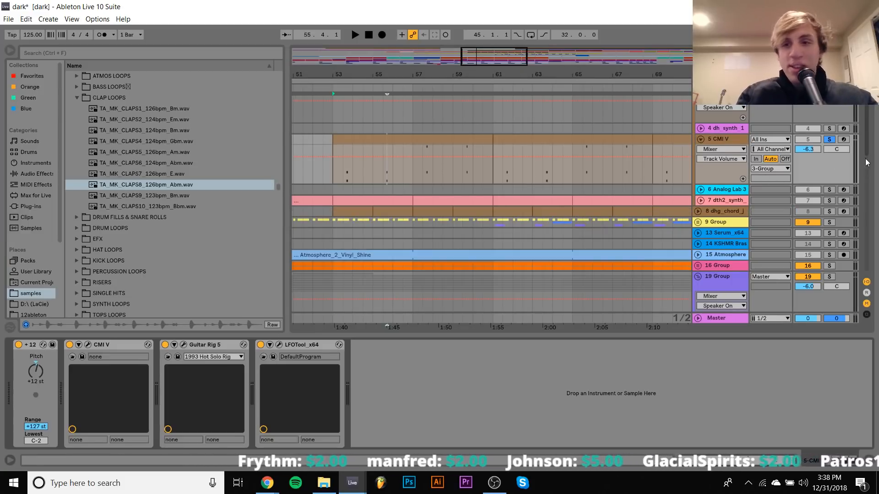
click(828, 202)
click(386, 200)
key(space)
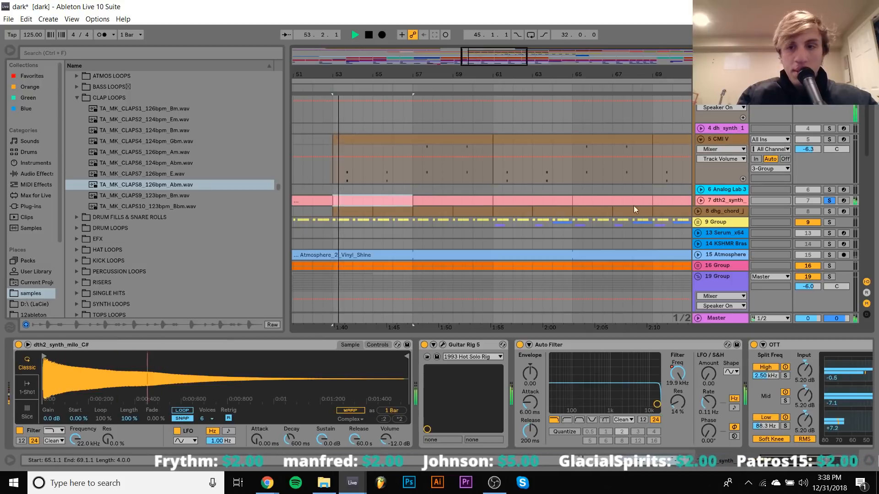
click(700, 201)
drag(338, 75, 338, 56)
scroll(386, 209, down, 2)
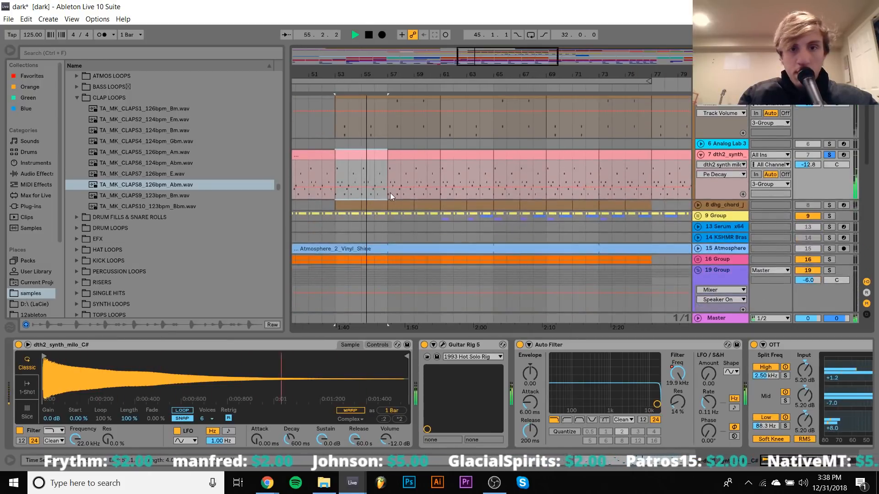
key(space)
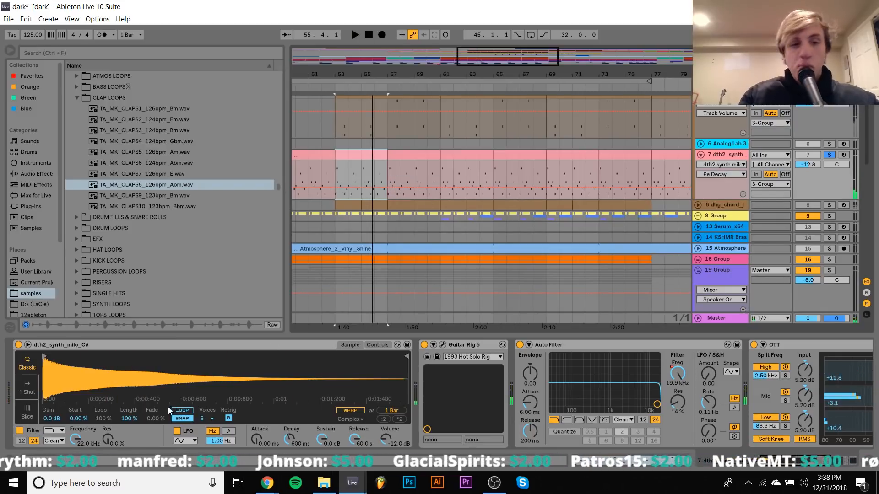
- Locate the dth2_synth Simpler's sample in the browser and show the Simpler's pitch envelope controls
right_click(155, 386)
click(183, 400)
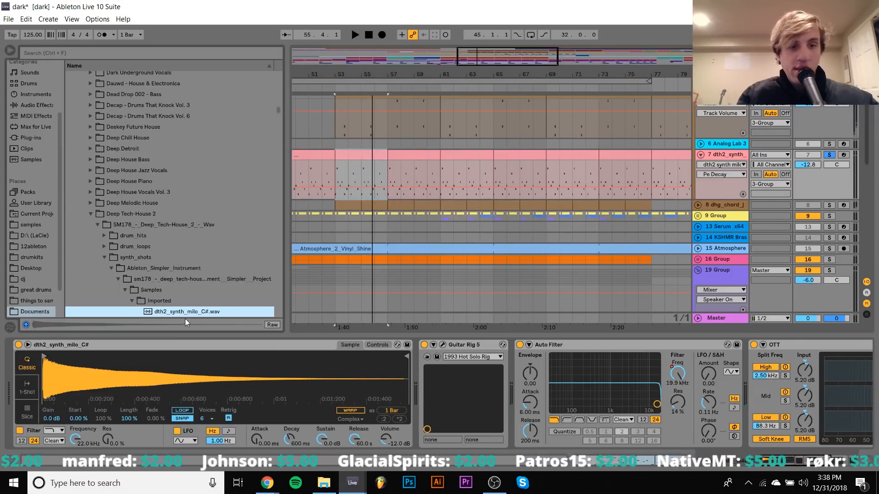
click(378, 350)
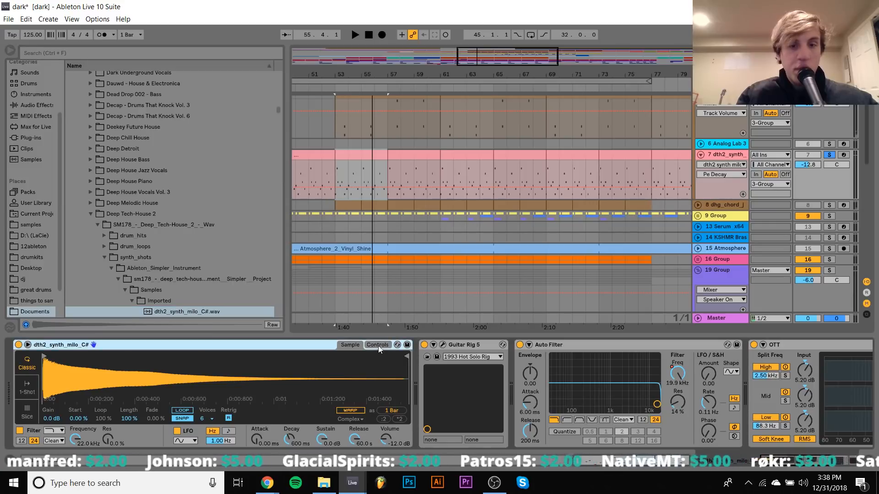
click(378, 346)
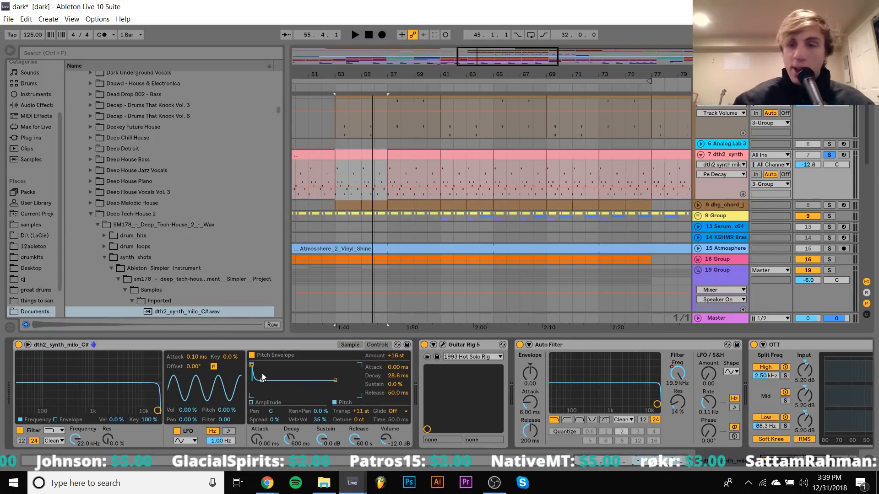
- Play the soloed dth2_synth track from bar 53 and compare its sound with OTT off and on
key(space)
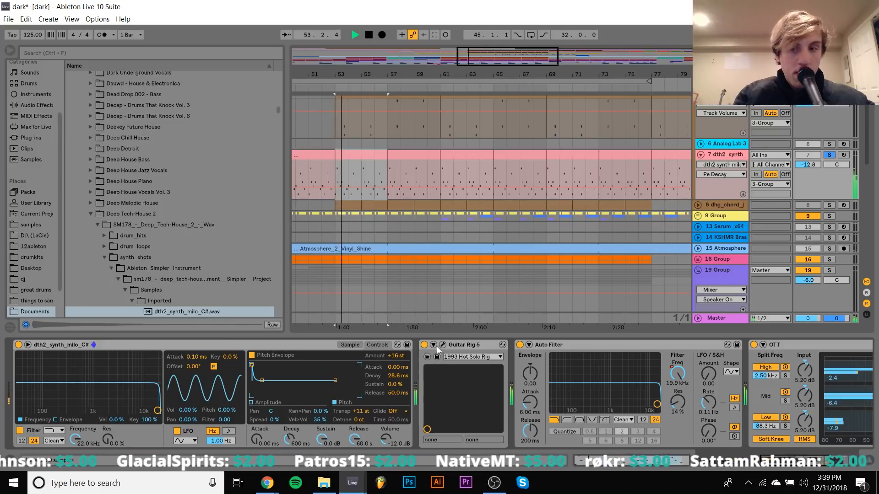
scroll(435, 386, down, 3)
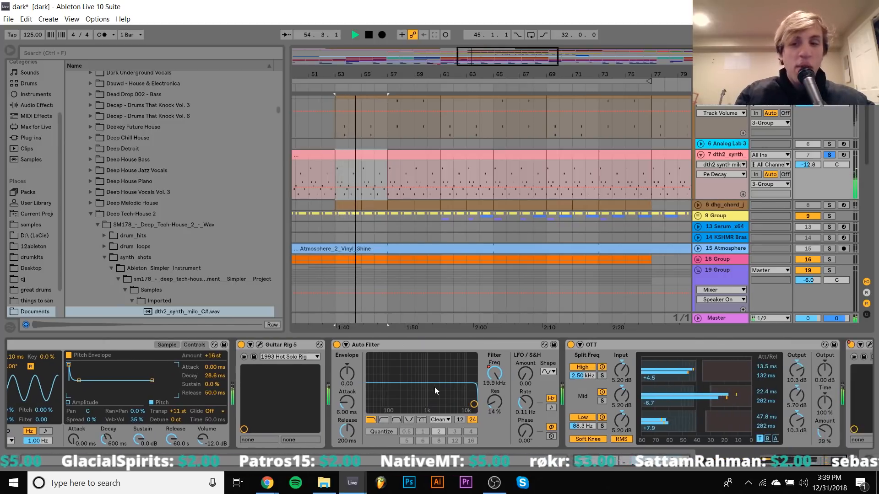
scroll(434, 386, down, 2)
key(space)
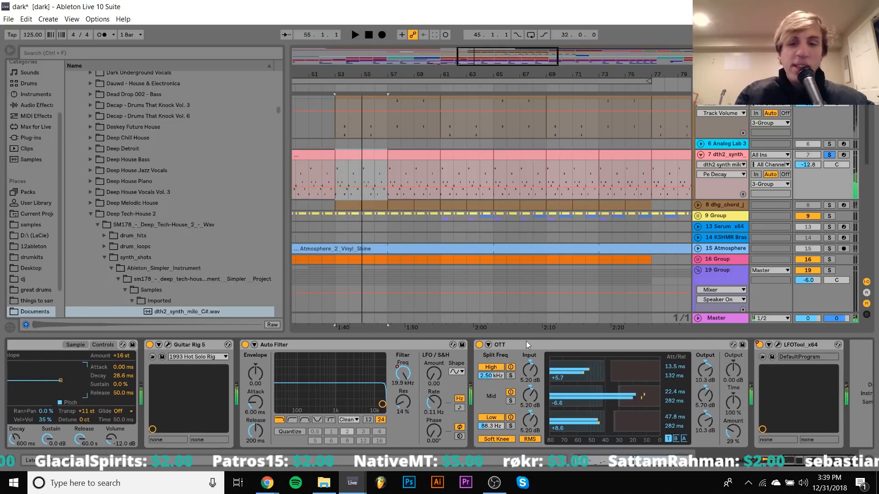
key(space)
click(479, 345)
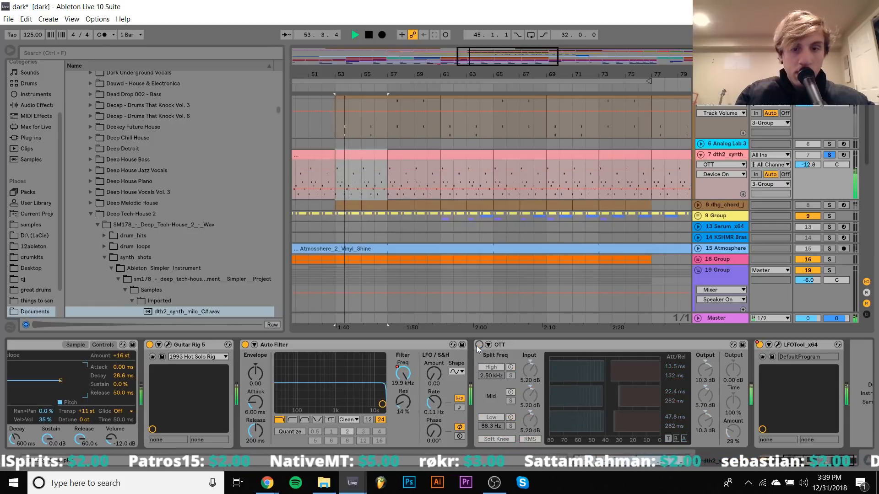
click(478, 345)
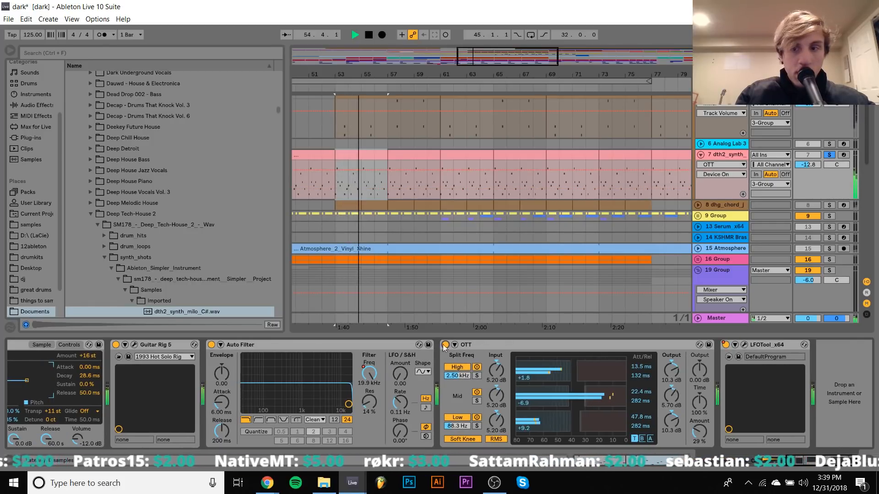
- Add an EQ Eight at the end of the dth2_synth track's device chain
click(37, 104)
scroll(144, 142, up, 3)
click(94, 149)
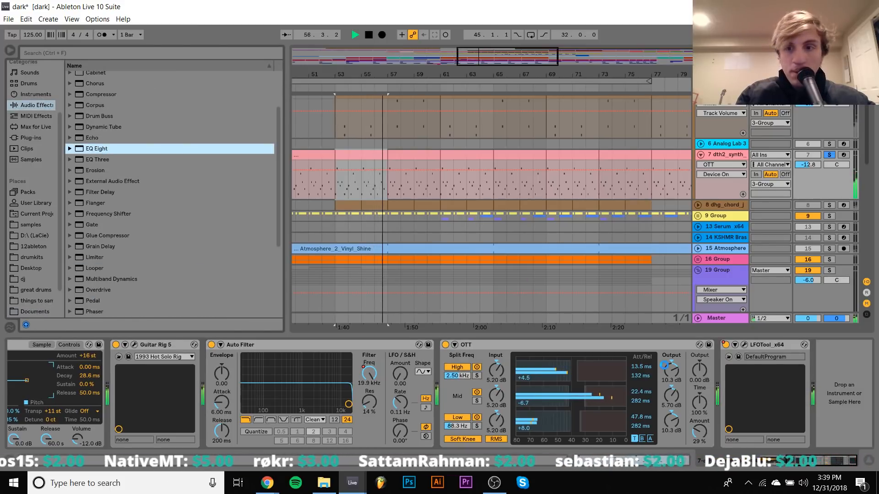
key(Return)
- Set the EQ Eight's first band to a low cut at 240 Hz and replay bar 53 with the dth2_synth track unsoloed
click(634, 433)
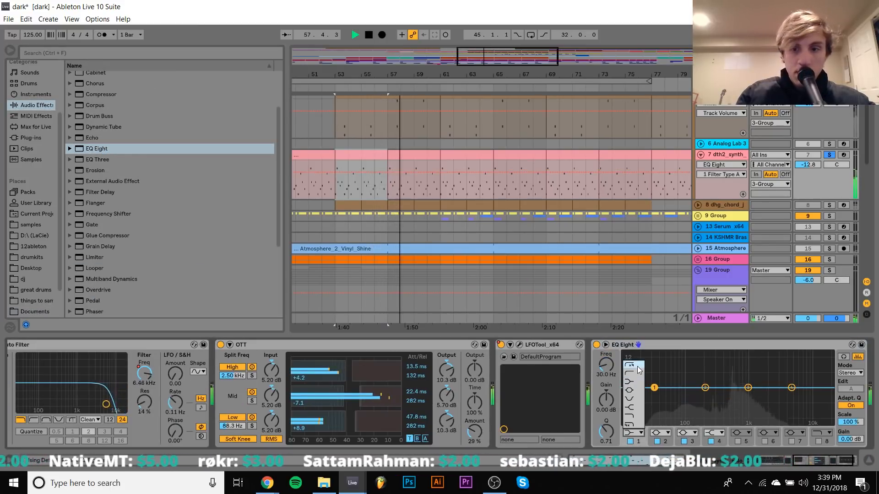
click(636, 373)
drag(654, 397, 709, 397)
key(space)
key(space)
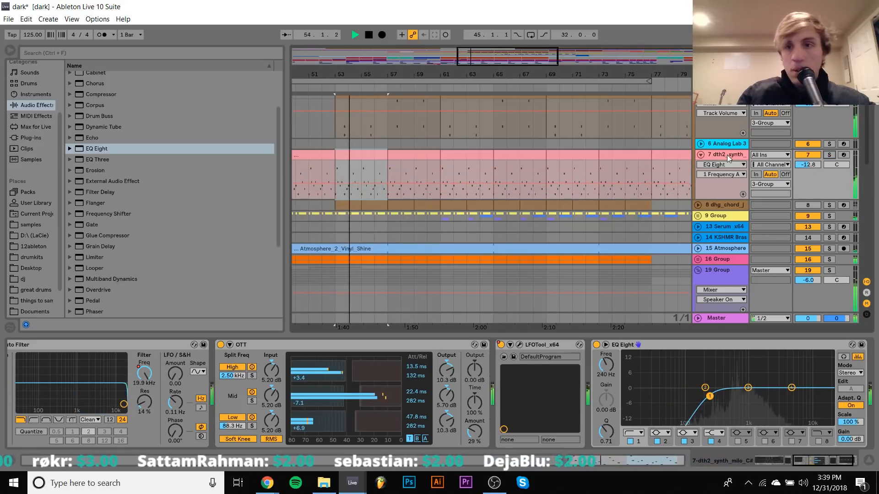
- Collapse the dth2_synth track, expand 16 Group, and solo and play the group from bar 53
click(700, 154)
scroll(703, 153, down, 3)
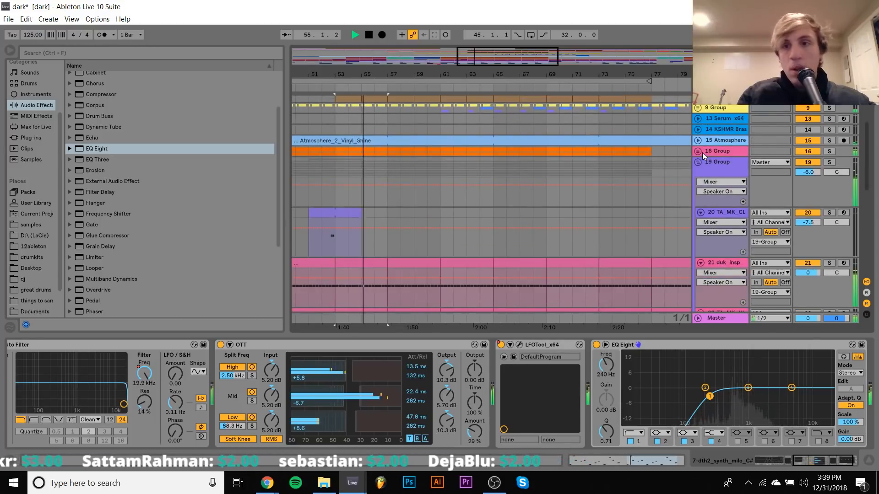
click(698, 152)
key(space)
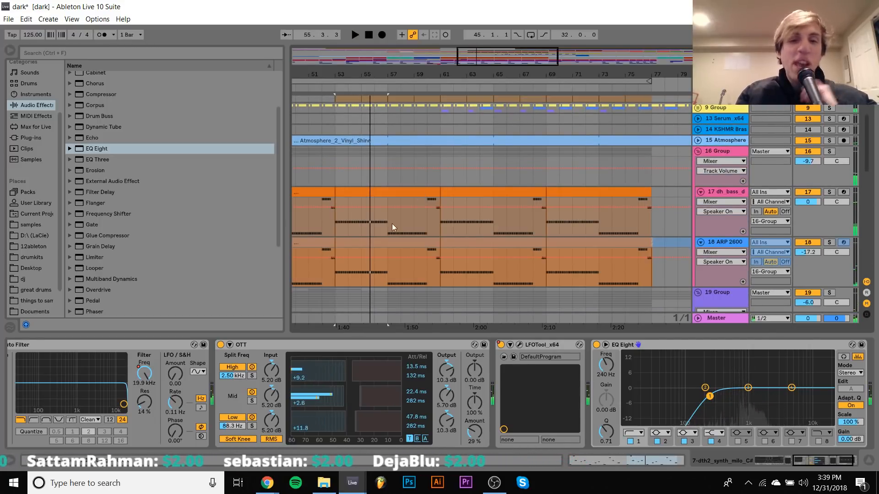
click(338, 179)
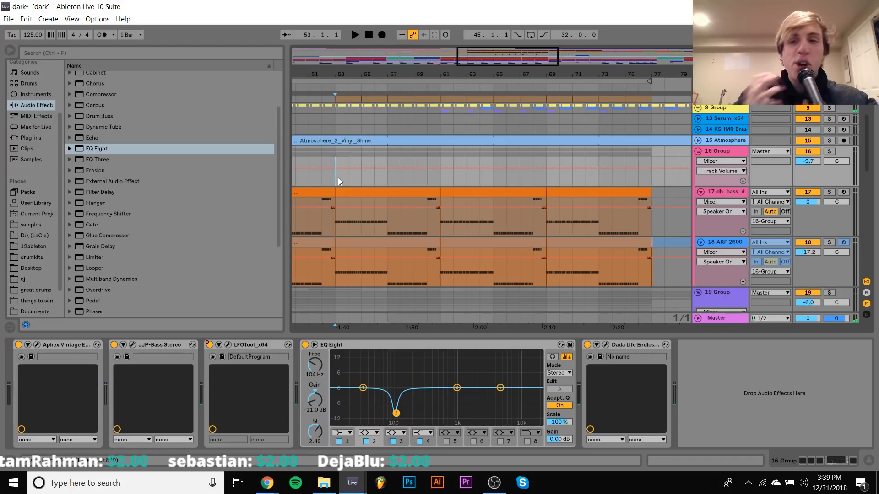
click(835, 153)
key(space)
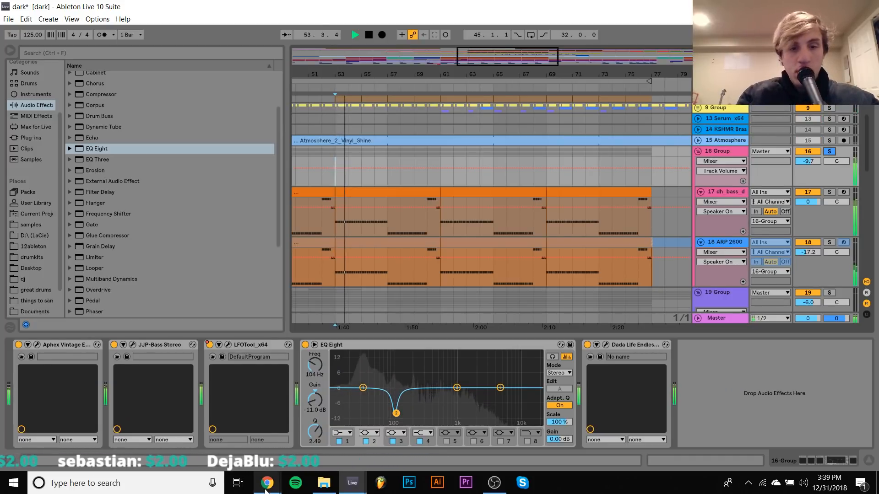
- Close the YouTube live chat window and select the dh_bass clip at bar 53 to show its Simpler
mouse_move(266, 486)
mouse_move(341, 437)
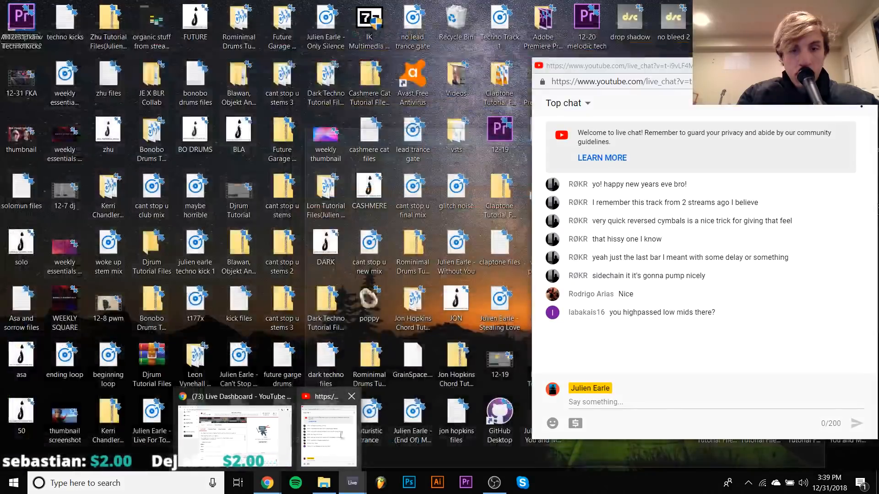
click(353, 396)
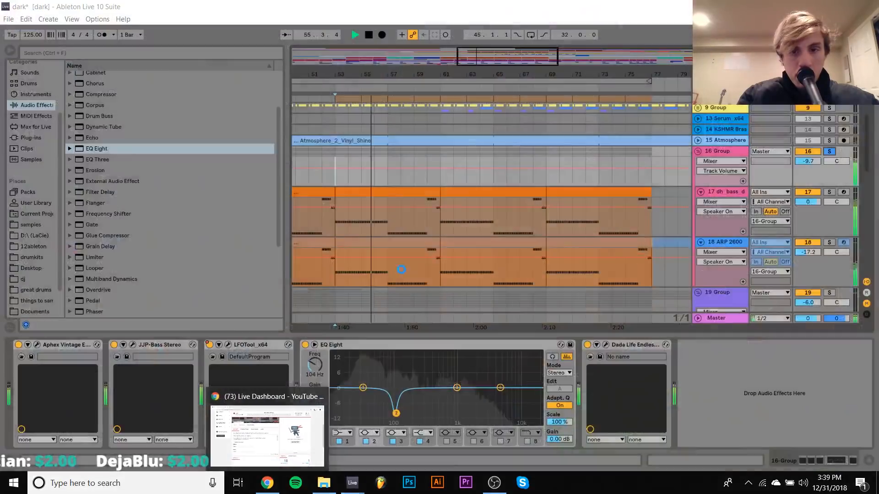
click(347, 188)
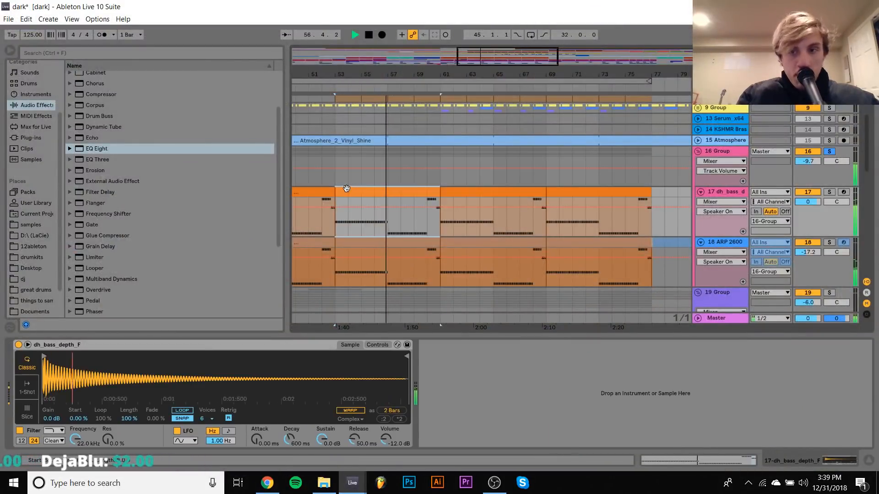
- Stop playback and loop bars 53 to 57 using a time selection on the dh_bass track
key(space)
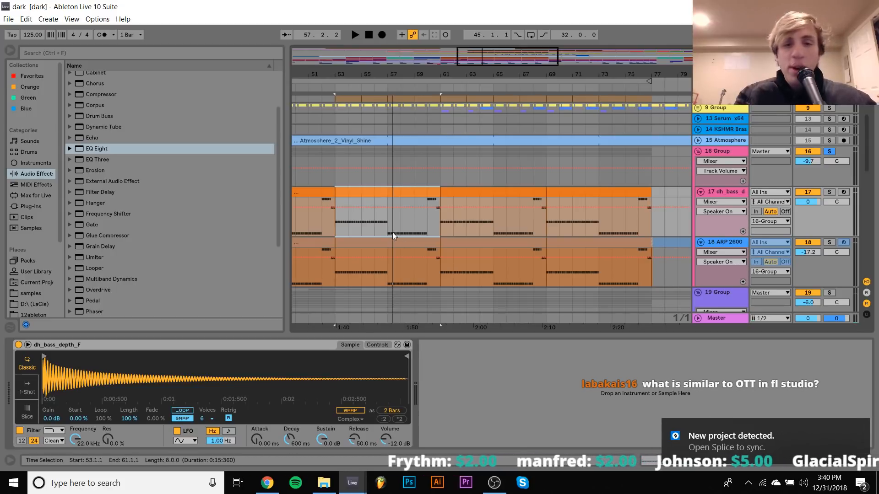
drag(388, 226, 336, 192)
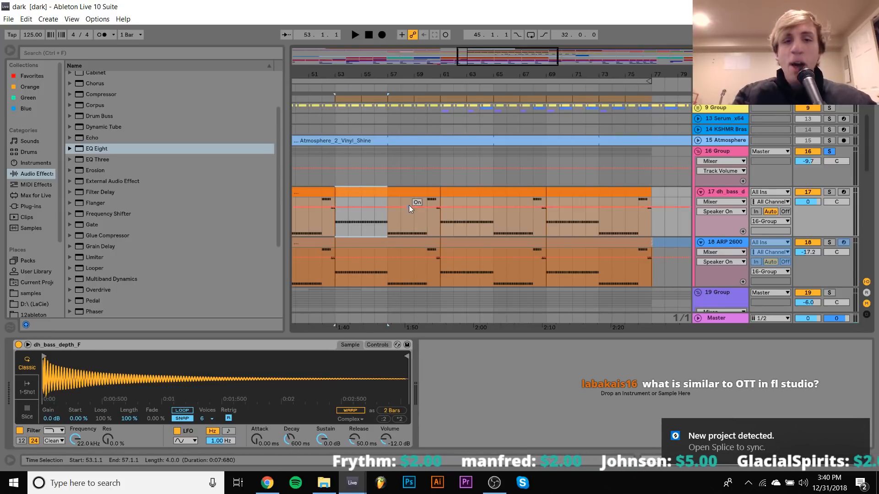
key(ctrl+l)
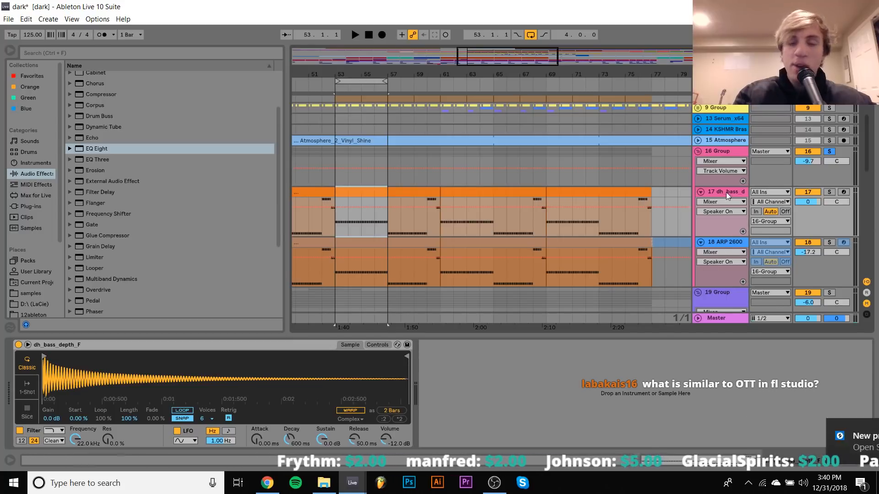
- Show the ARP 2600 track's device chain, solo the track and play the loop briefly
click(720, 193)
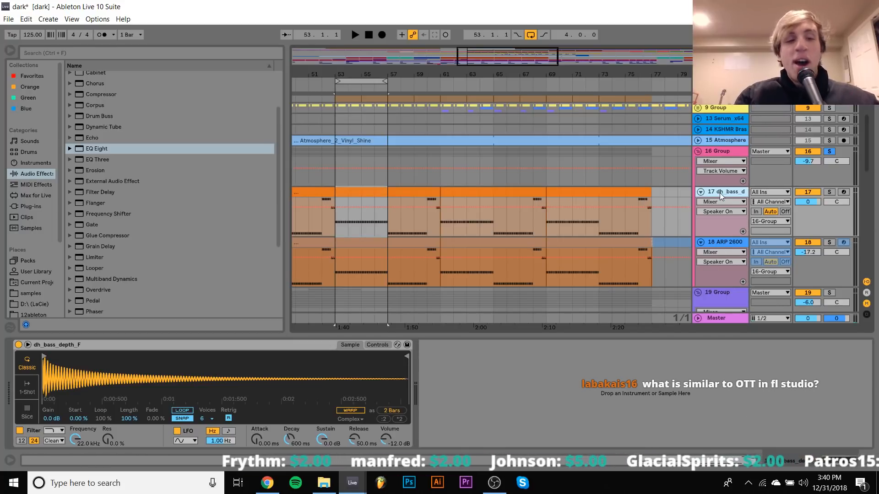
click(733, 243)
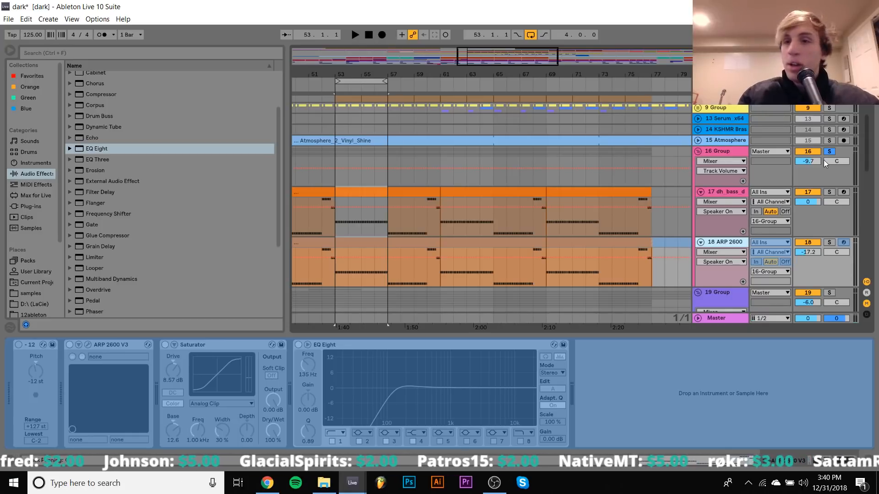
click(830, 242)
key(space)
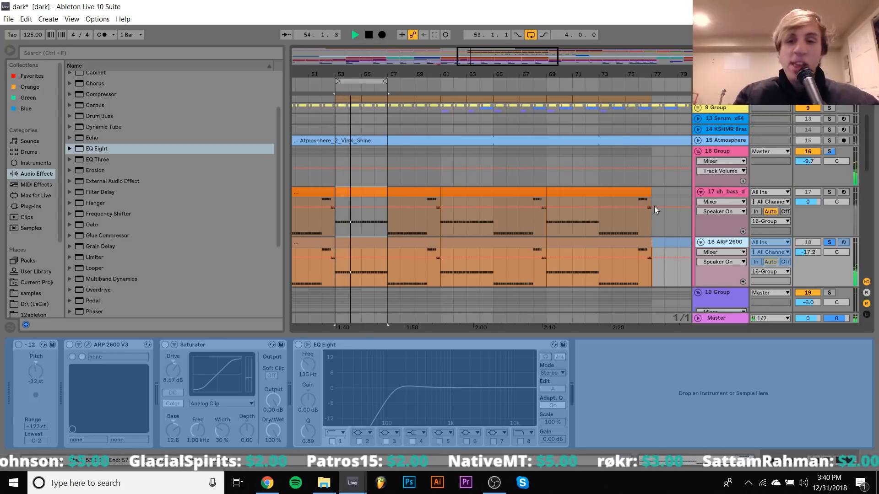
key(space)
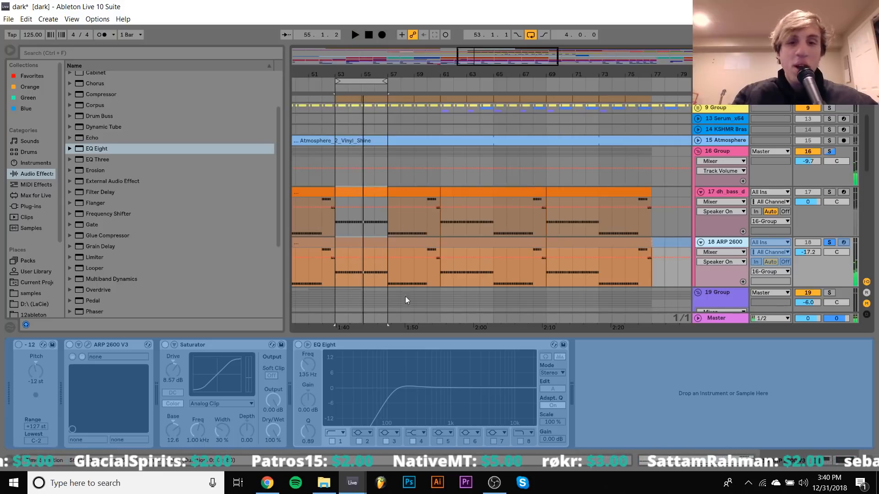
- Solo the dh_bass track, play the loop from bar 53 and show its Simpler
click(829, 192)
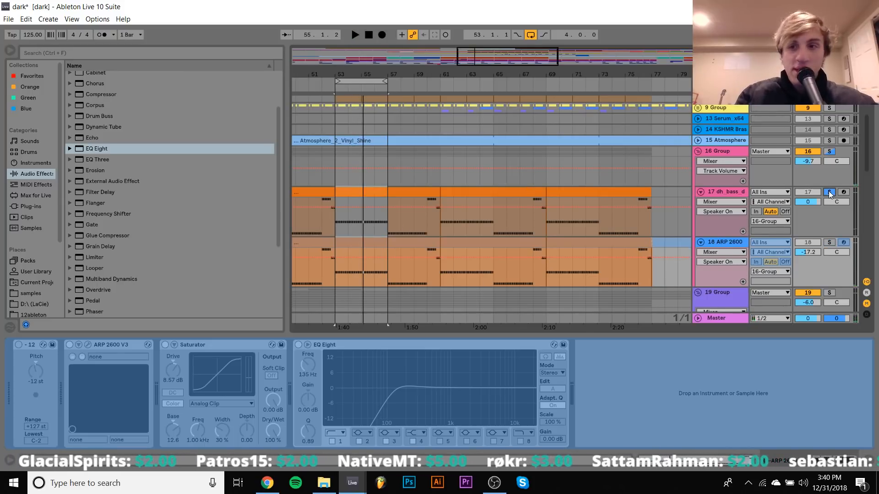
key(space)
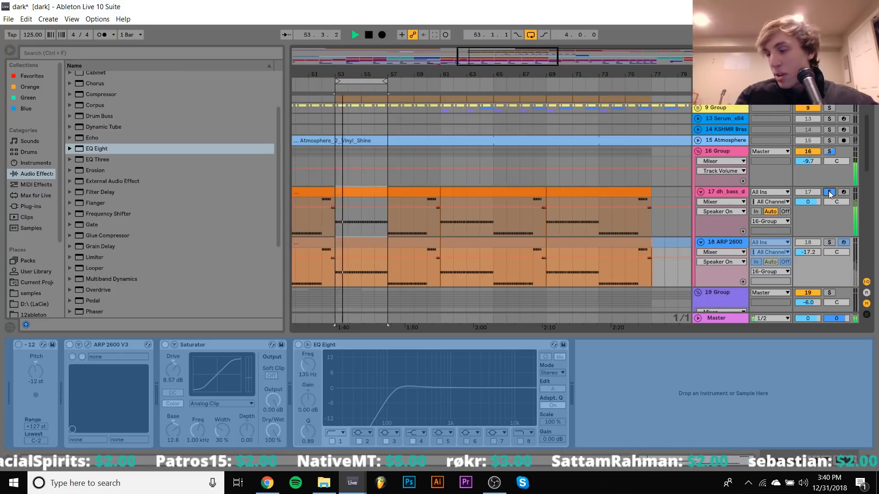
click(721, 191)
key(space)
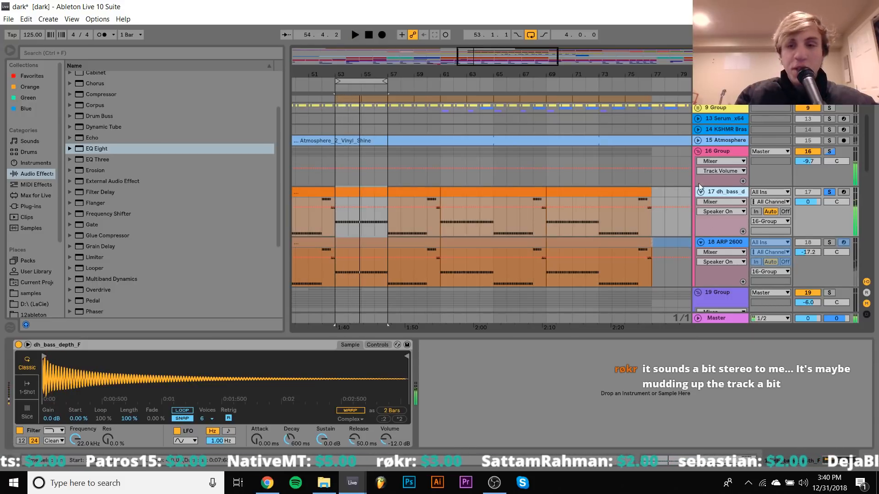
- Show 16 Group's effects, re-solo the whole group in place of dh_bass and play the loop
click(731, 152)
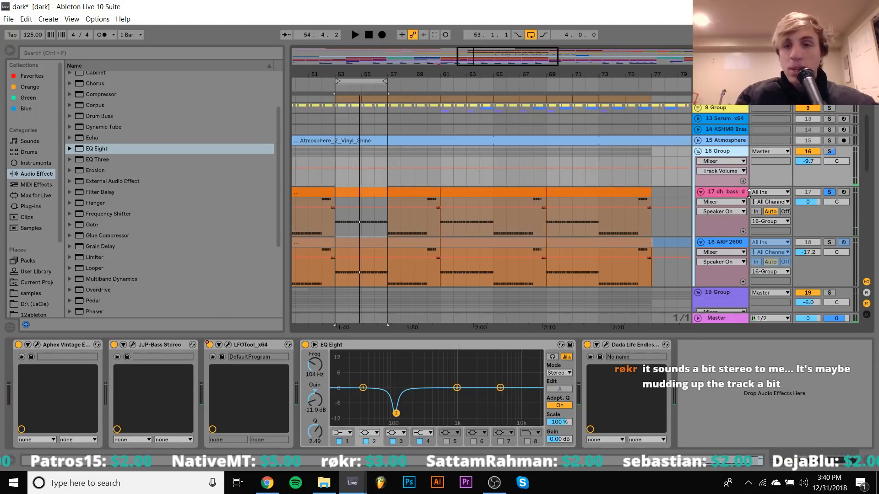
click(830, 151)
click(830, 151)
key(space)
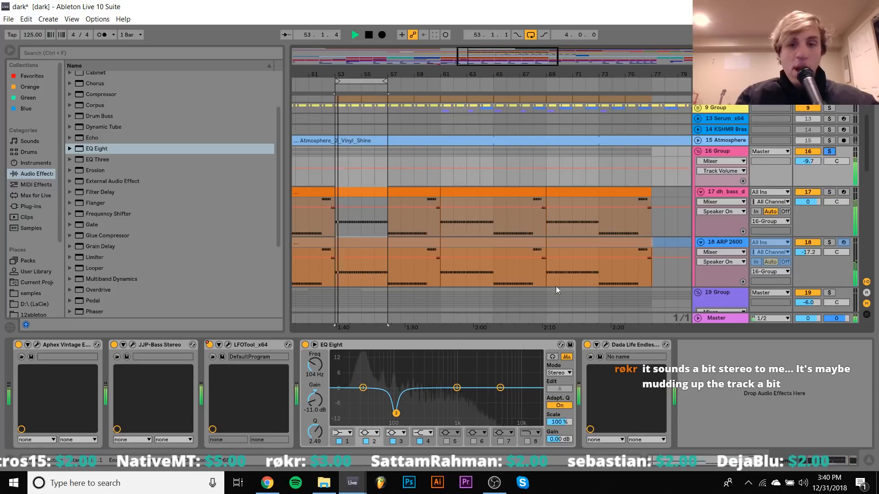
- Bypass JJP-Bass, Aphex Vintage Exciter and EQ Eight on 16 Group, and play the loop with the group unsoloed and soloed
click(114, 345)
click(18, 345)
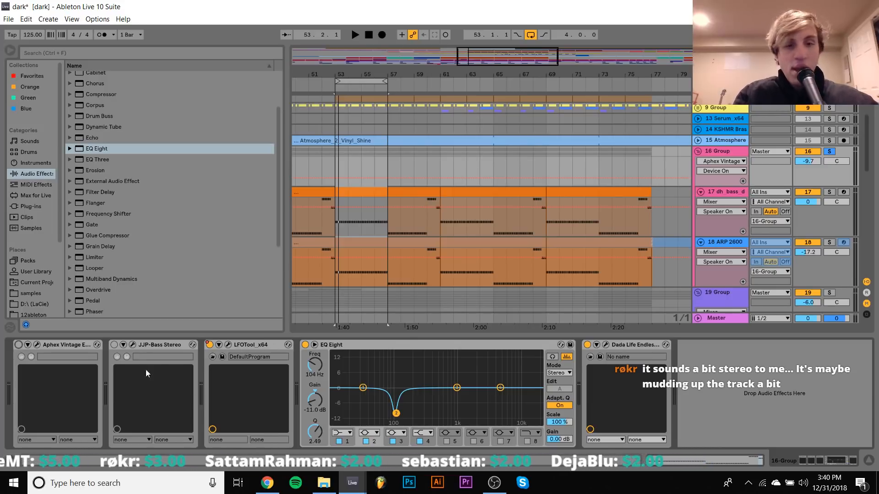
click(305, 345)
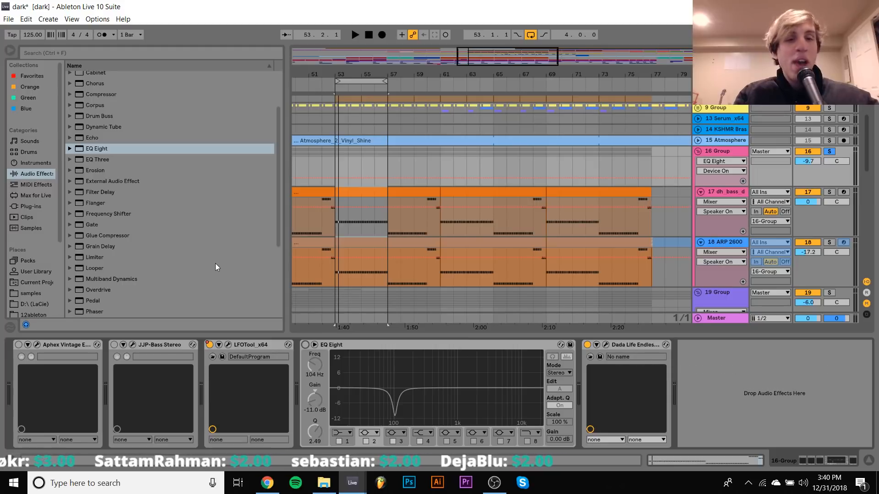
key(space)
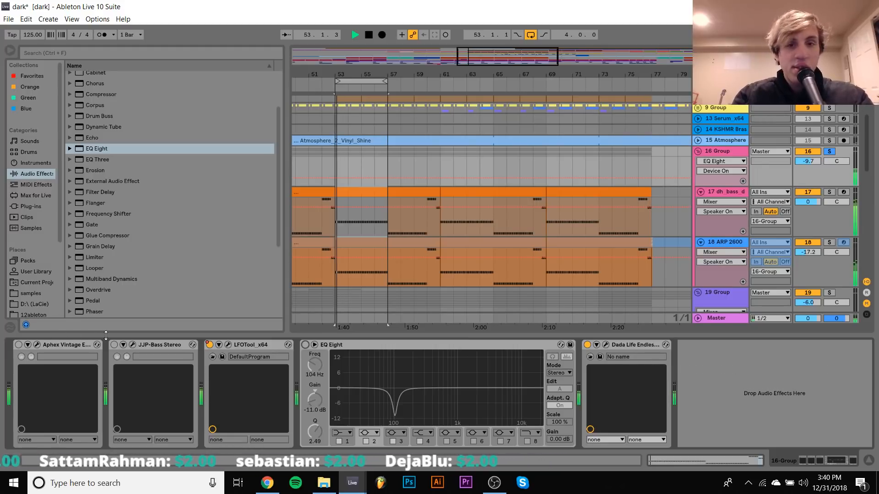
click(829, 151)
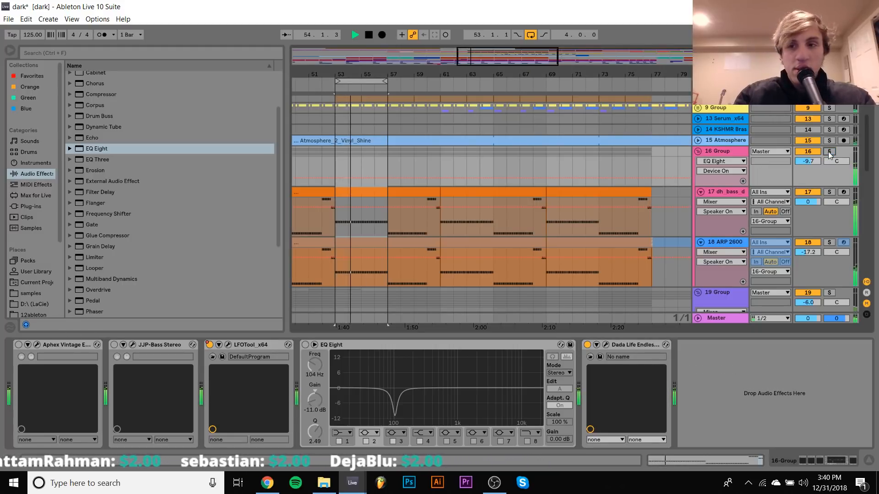
click(828, 152)
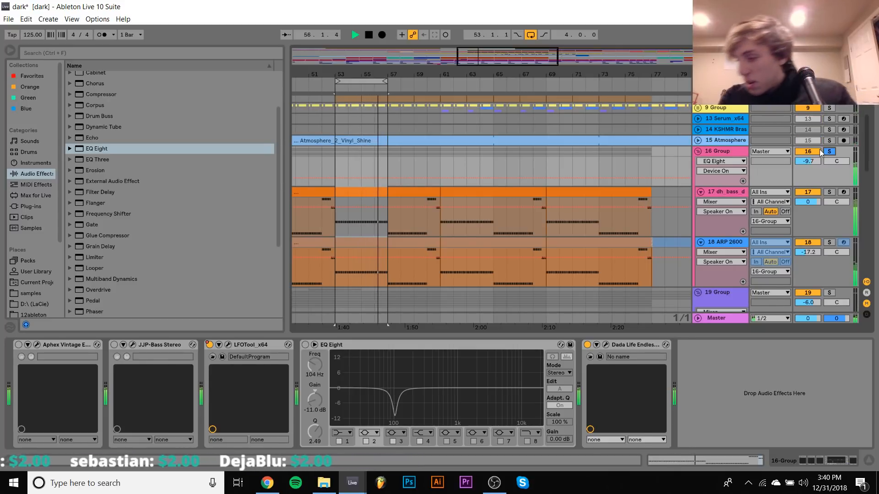
key(space)
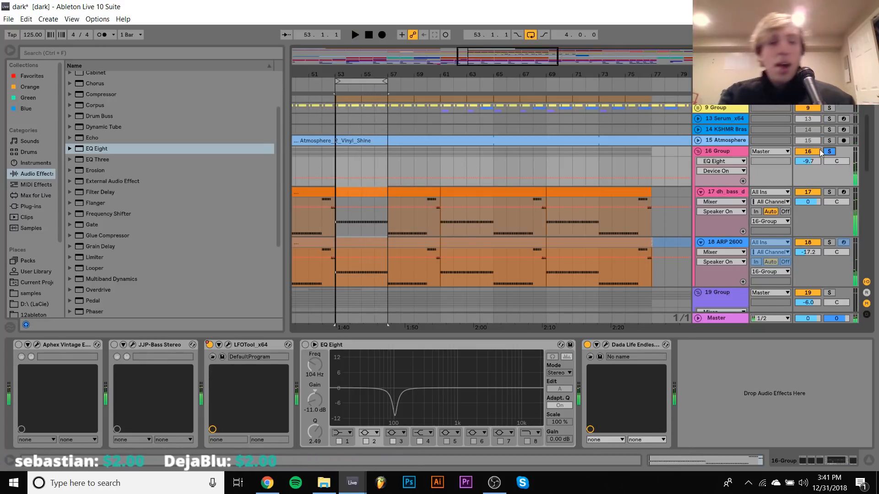
- Reactivate JJP-Bass, Aphex Vintage Exciter and EQ Eight on 16 Group, inspecting the settings windows of the first two
click(114, 344)
click(37, 344)
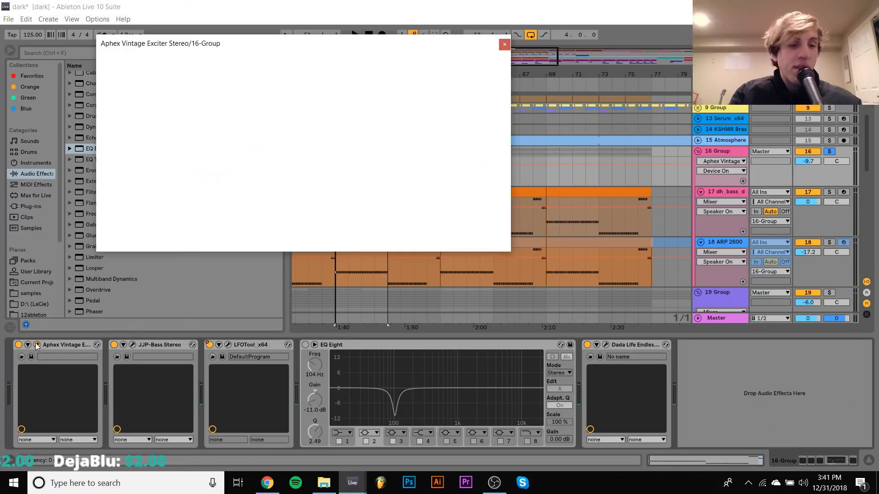
click(132, 345)
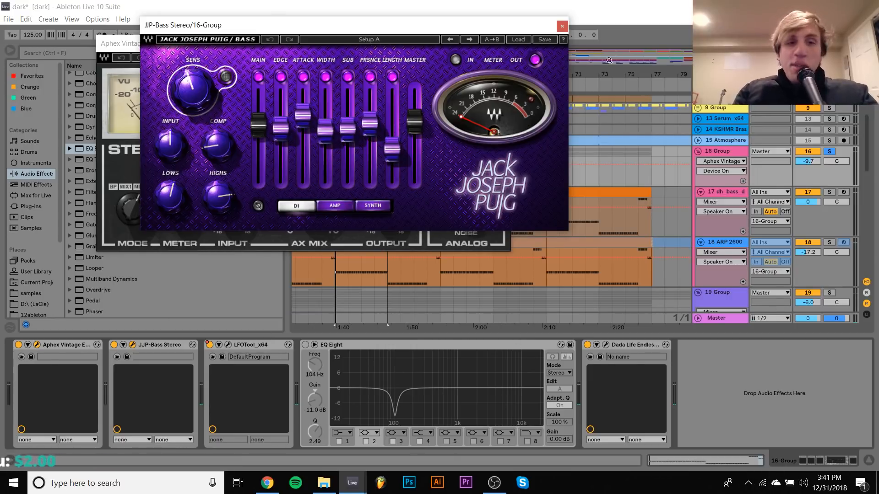
click(597, 241)
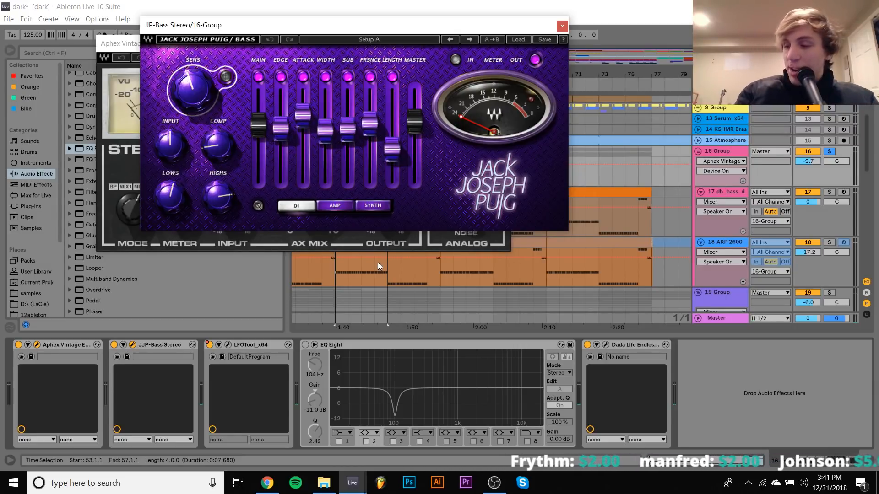
click(563, 26)
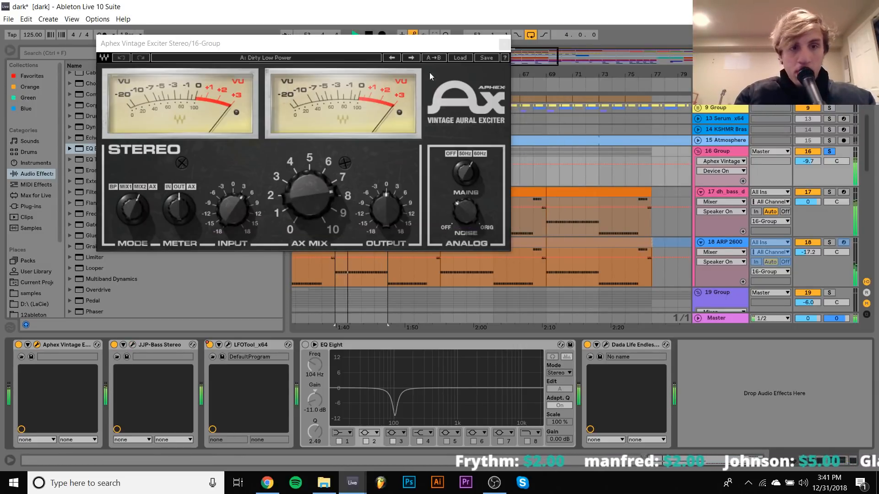
click(504, 44)
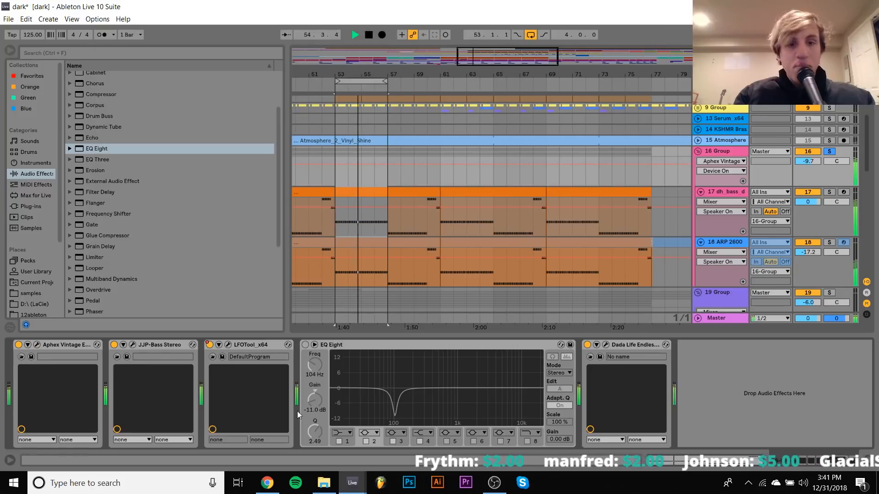
click(306, 345)
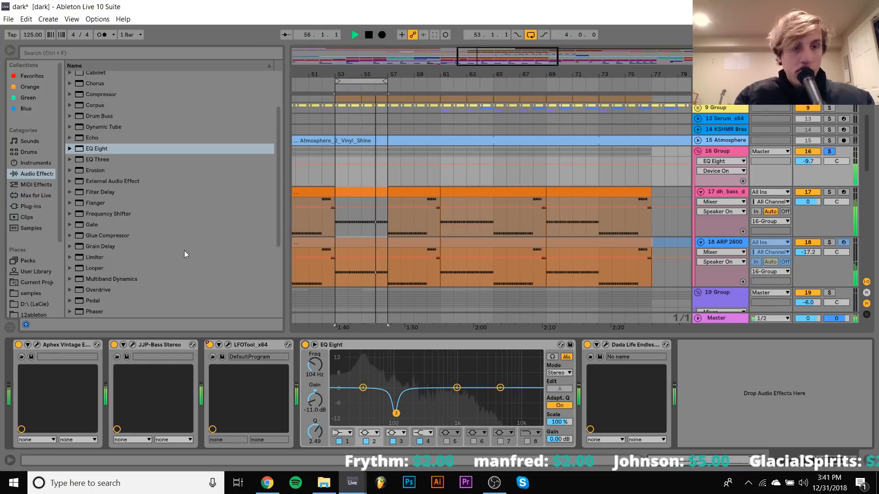
- Add a Utility with Bass Mono enabled to 16 Group, placed between JJP-Bass and LFOTool
click(734, 238)
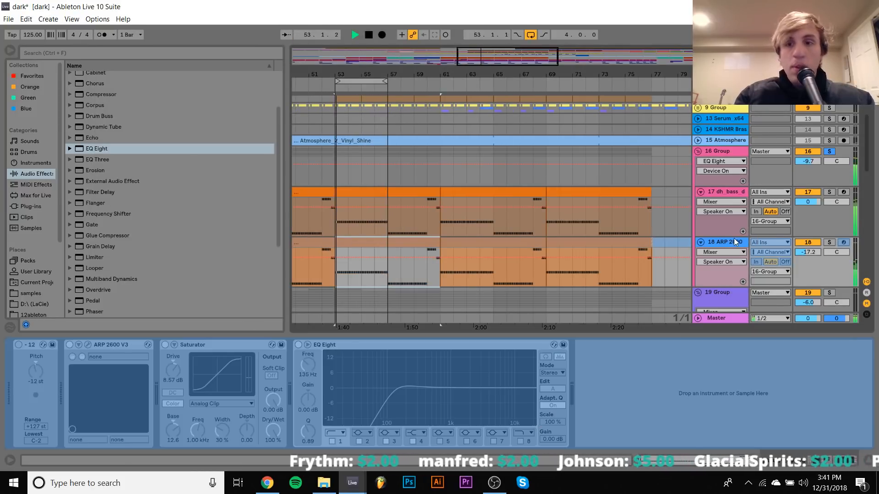
click(722, 152)
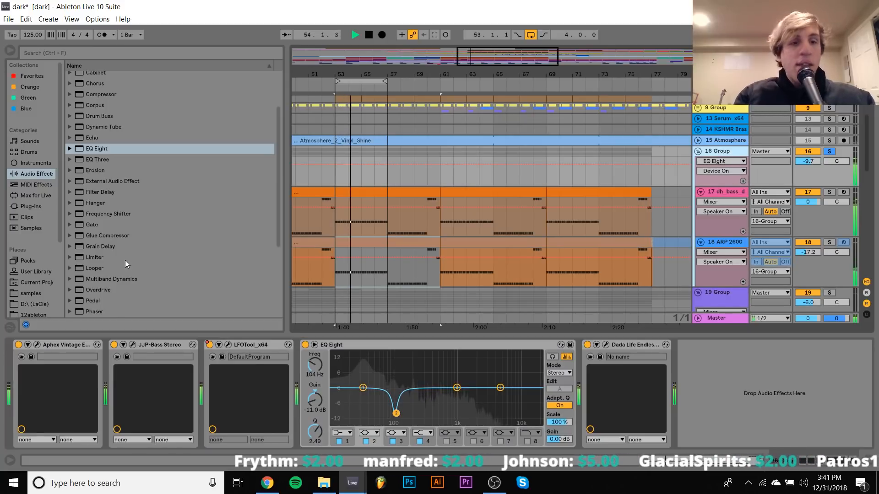
scroll(141, 287, down, 4)
drag(89, 289, 41, 408)
click(35, 431)
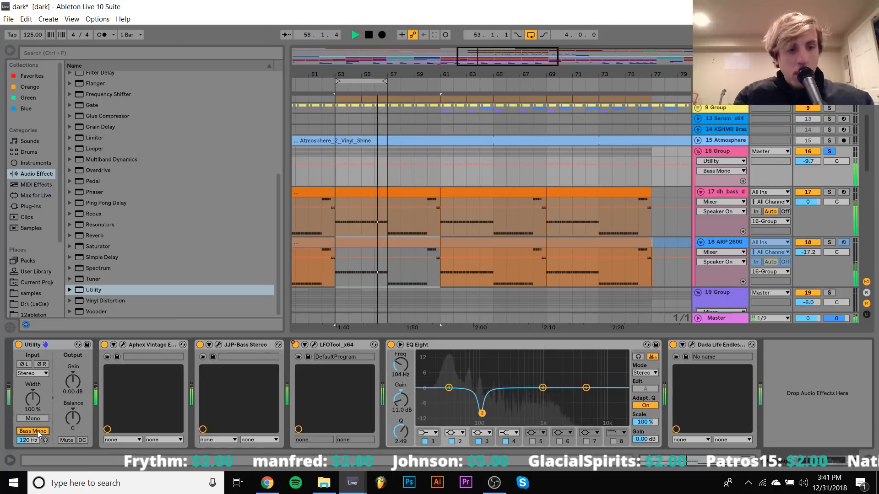
drag(54, 344, 293, 378)
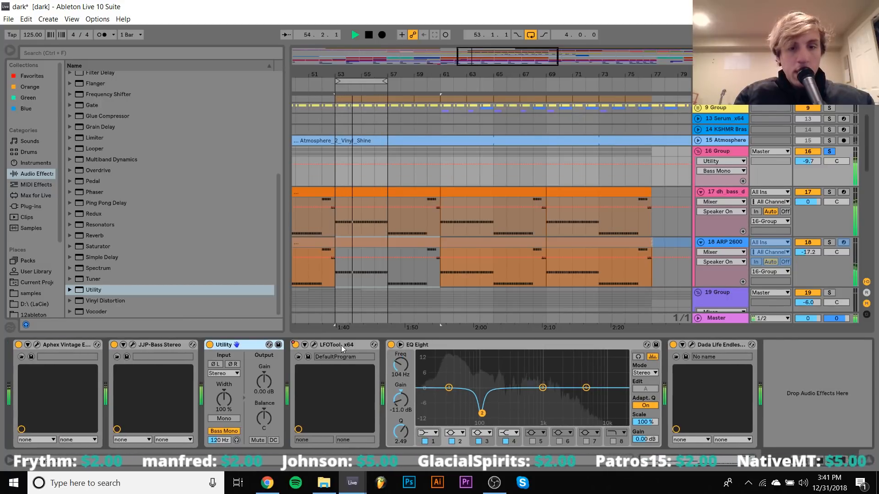
- Unsolo 16 Group, compare the Utility bypassed and active, and set its Bass Mono frequency to 158 Hz
click(829, 152)
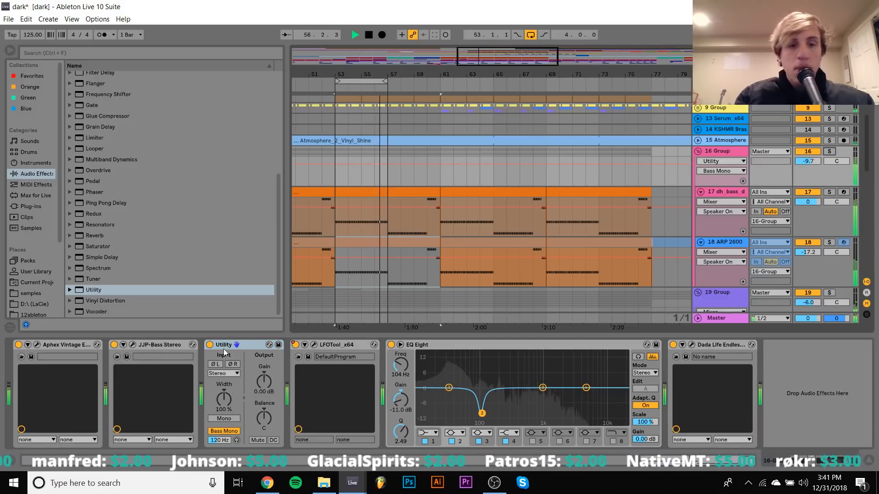
click(210, 345)
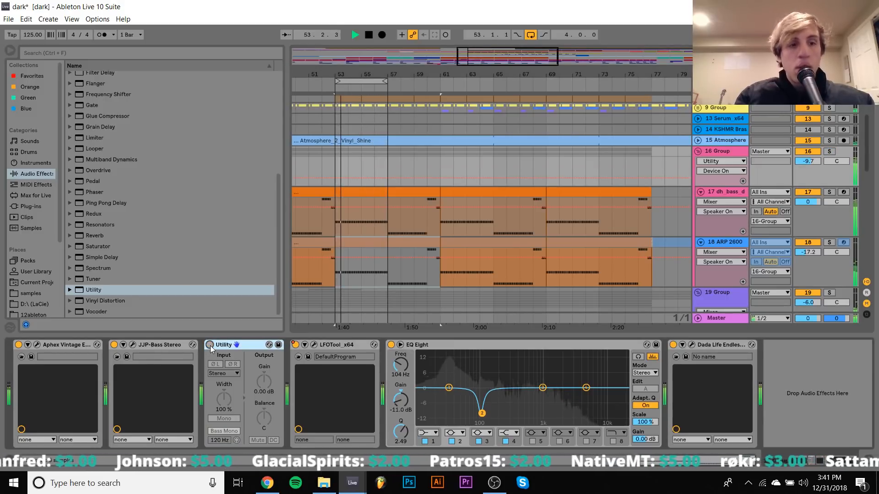
click(210, 346)
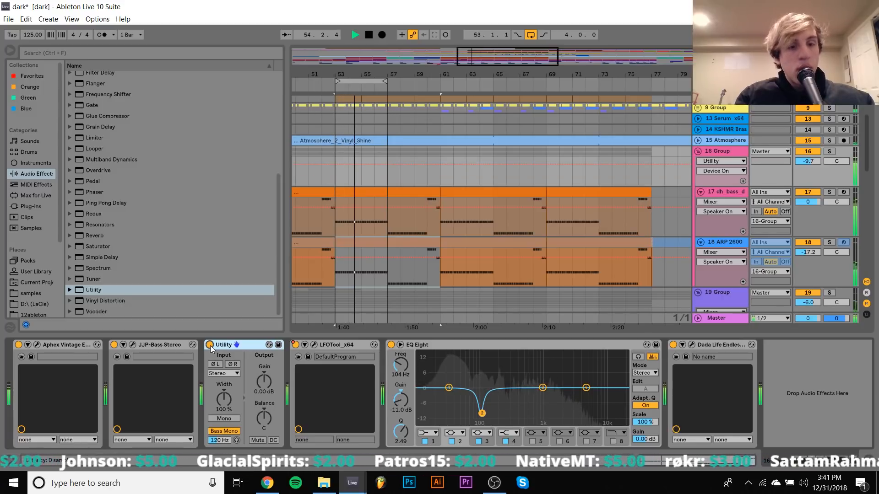
drag(224, 442, 223, 433)
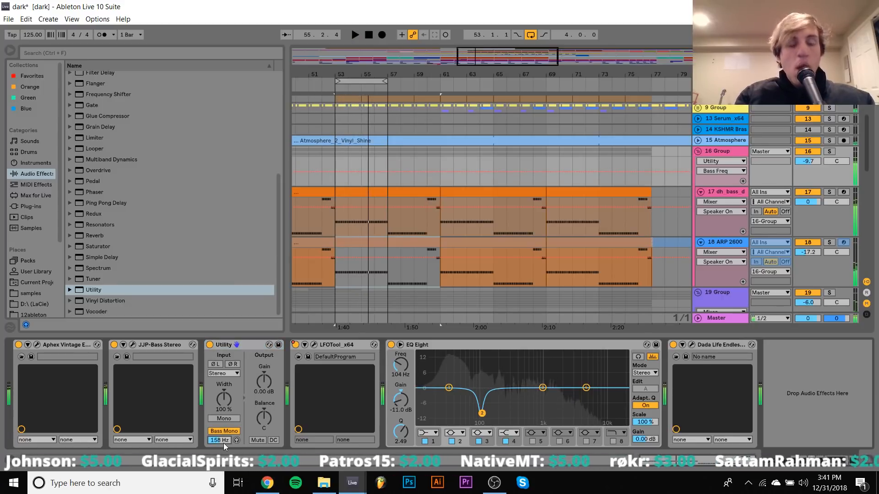
key(space)
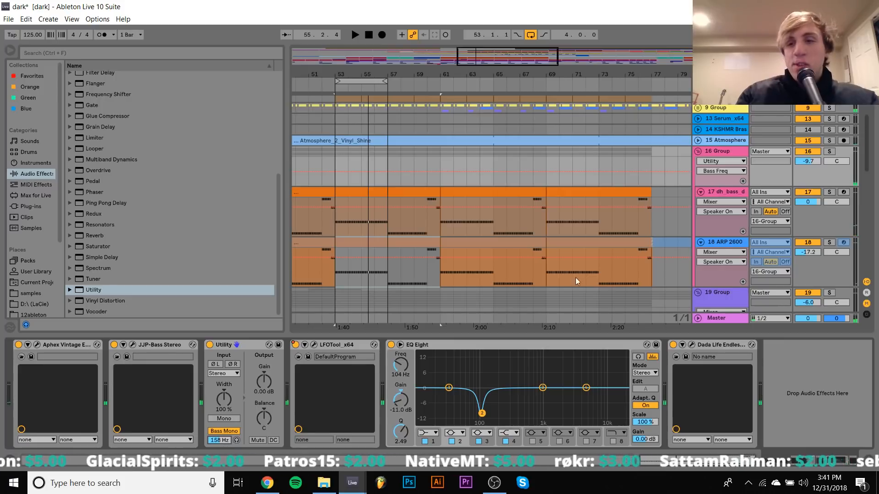
- Set 16 Group's track volume to -7.7 dB
click(812, 160)
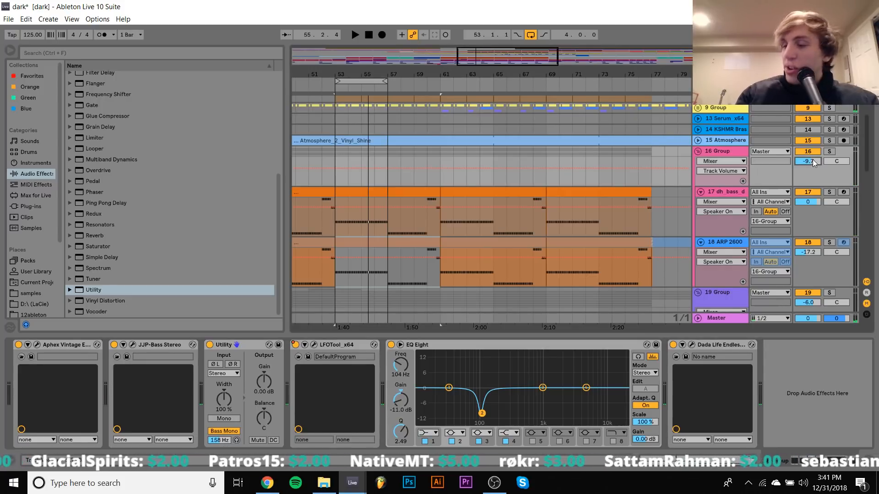
key(Up)
key(Up)
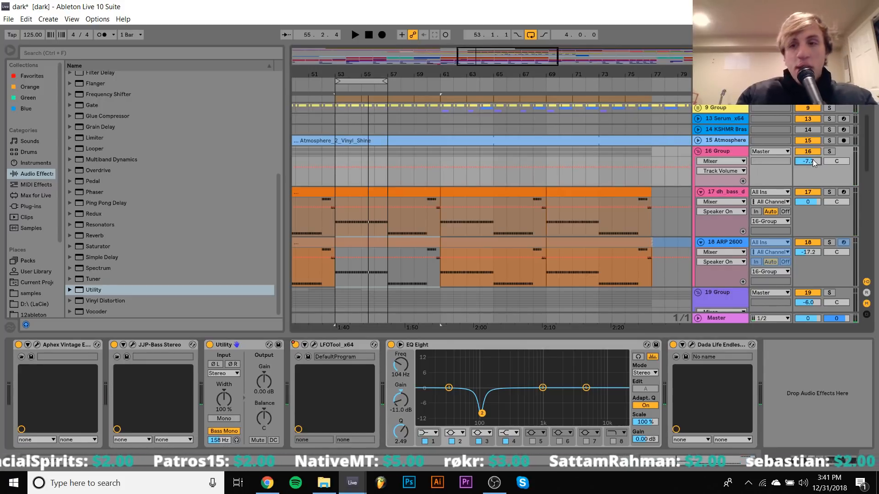
- Play the loop from bar 53 and set 16 Group's track volume to -9.7 dB
key(space)
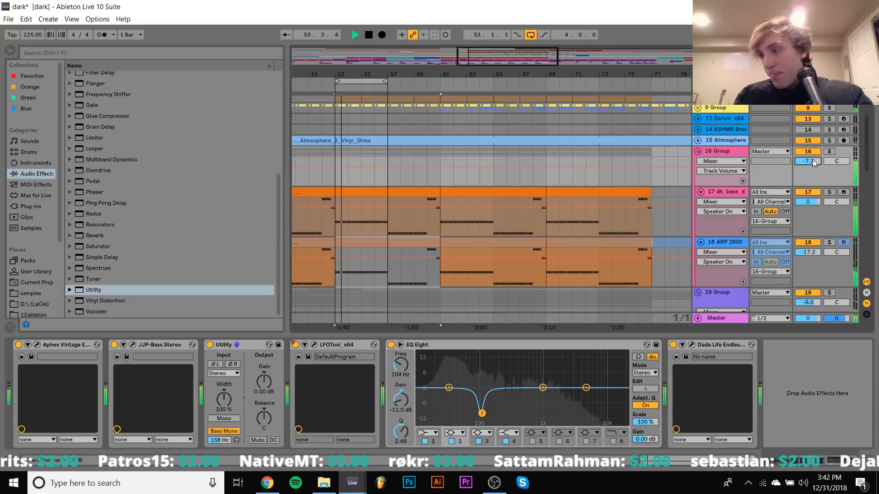
key(Down)
key(Down)
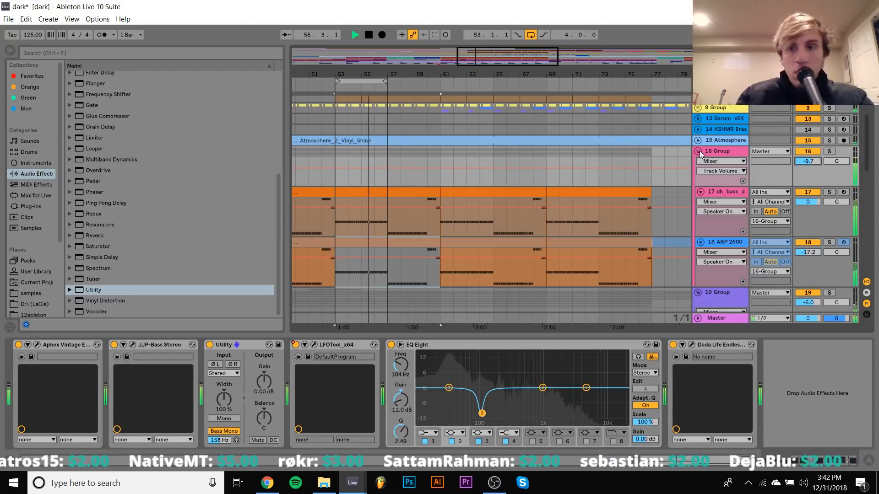
- Mute 18 ARP 2600, turn off loop playback, and select 16 Group while listening past bar 57
click(808, 243)
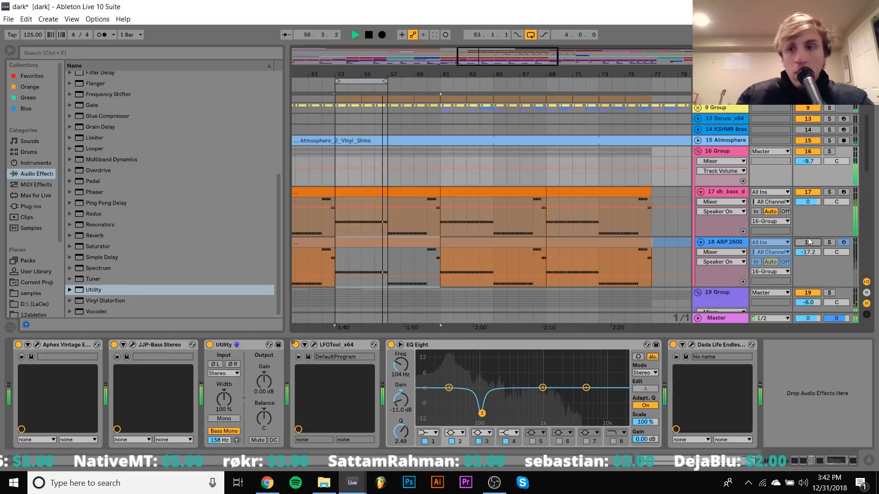
click(531, 34)
click(387, 216)
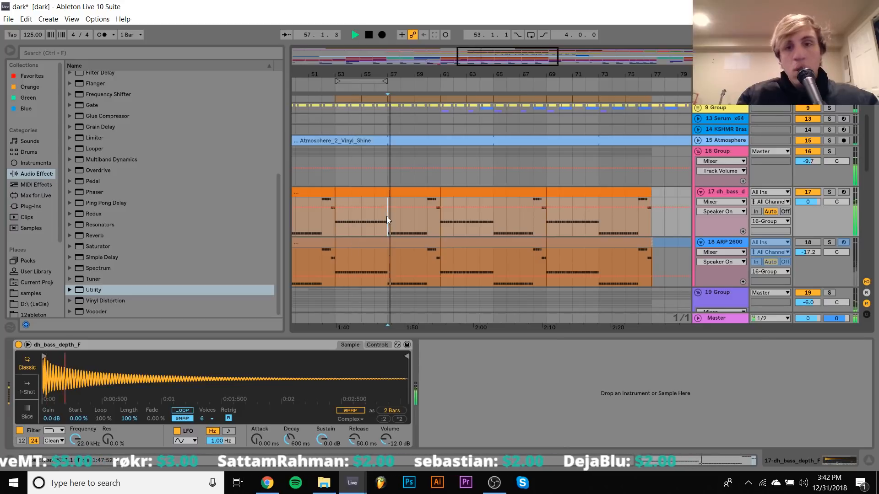
click(732, 151)
key(space)
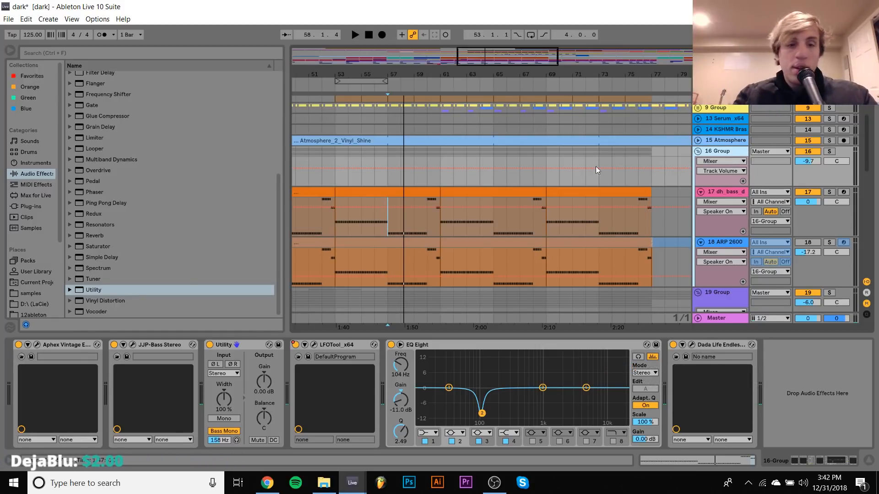
- Set the 18 ARP 2600 track volume to -15.1 dB during playback
key(space)
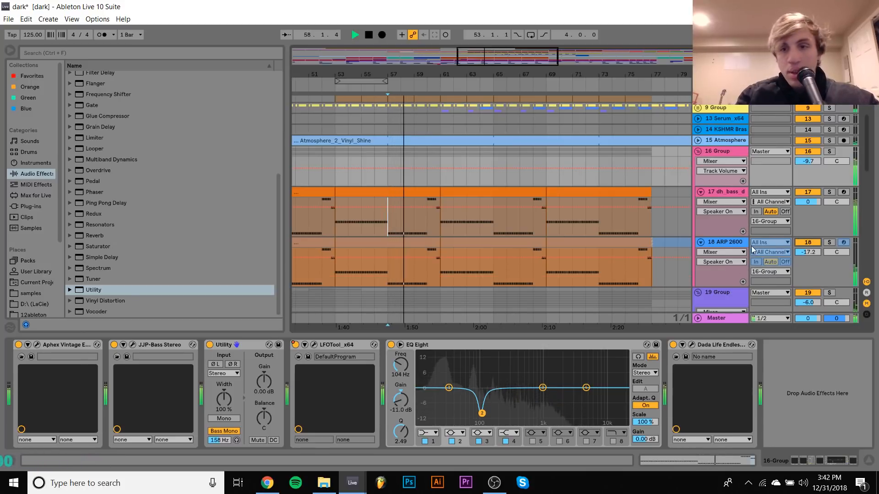
click(735, 242)
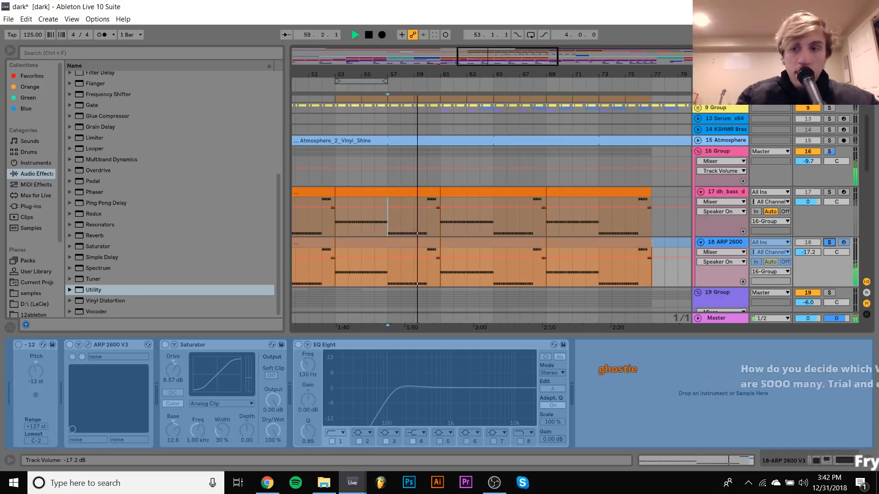
drag(811, 249, 821, 246)
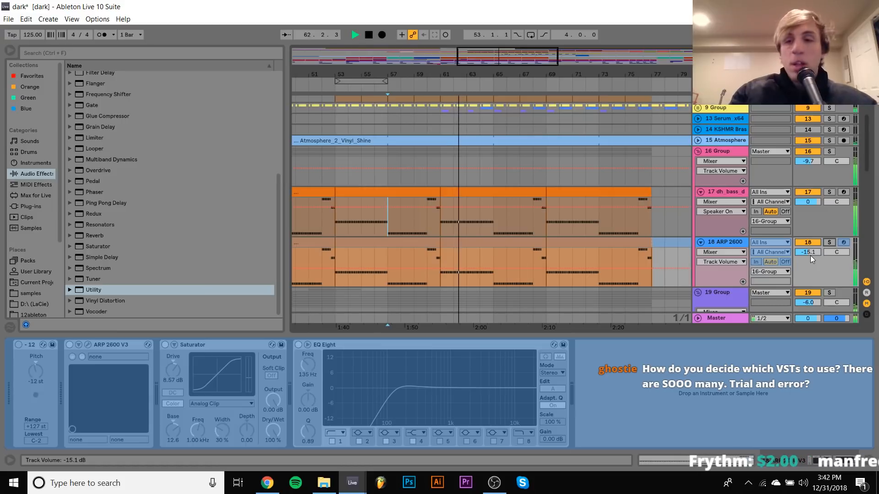
- Collapse 16 Group, place the insert marker at bar 69 on 5 CMI V, and save the set
click(698, 152)
scroll(551, 160, up, 3)
click(548, 176)
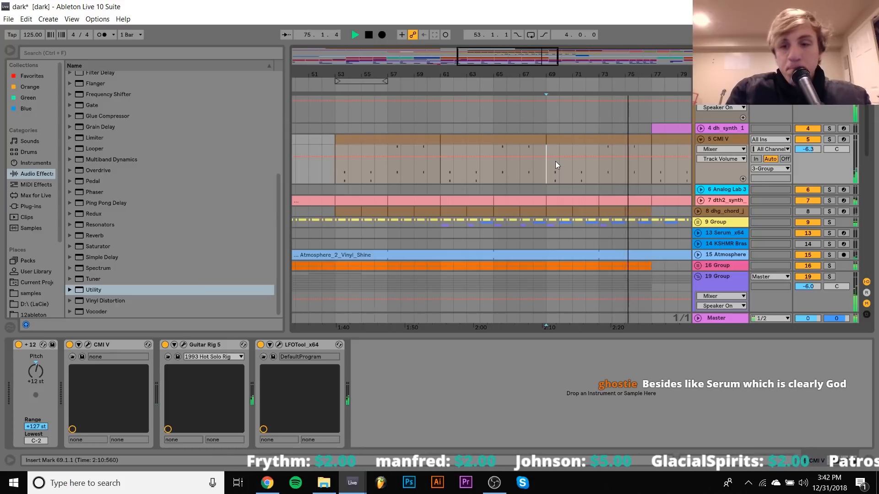
key(space)
key(ctrl+s)
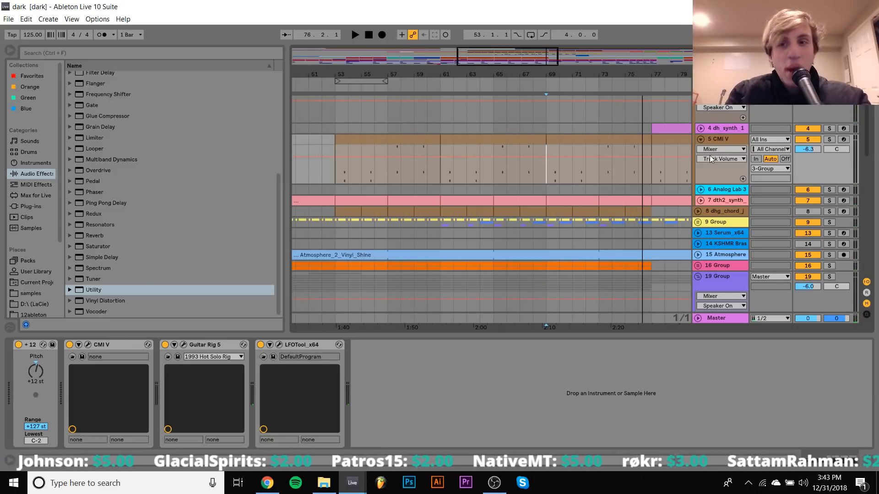
- Collapse 5 CMI V, 3 Group, 19 Group and the tracks below them to compact the arrangement
click(700, 139)
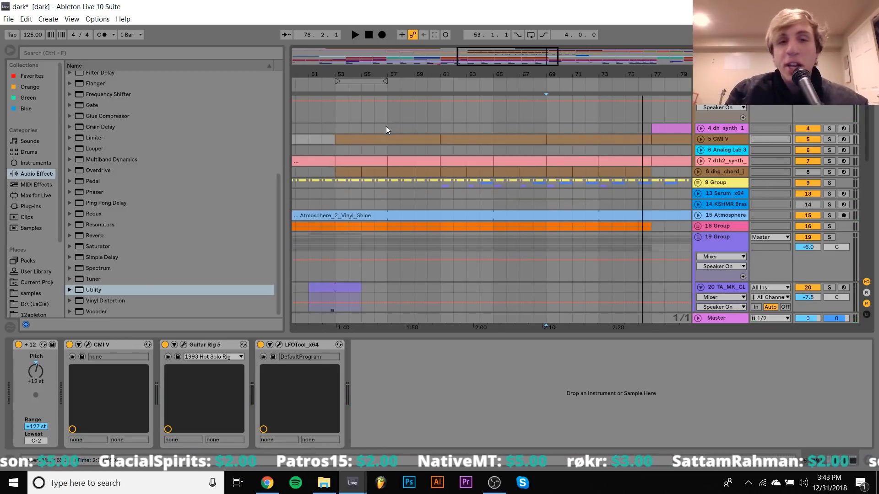
click(386, 139)
scroll(386, 143, down, 3)
scroll(386, 143, up, 3)
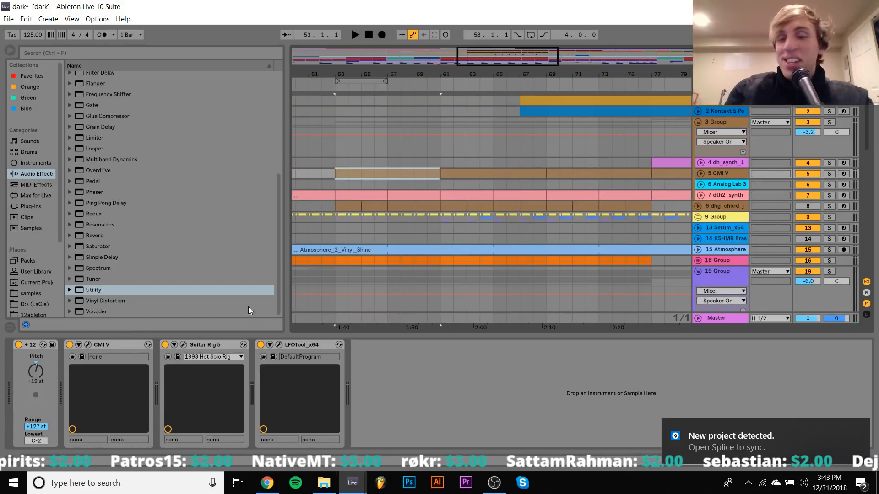
click(697, 121)
click(697, 198)
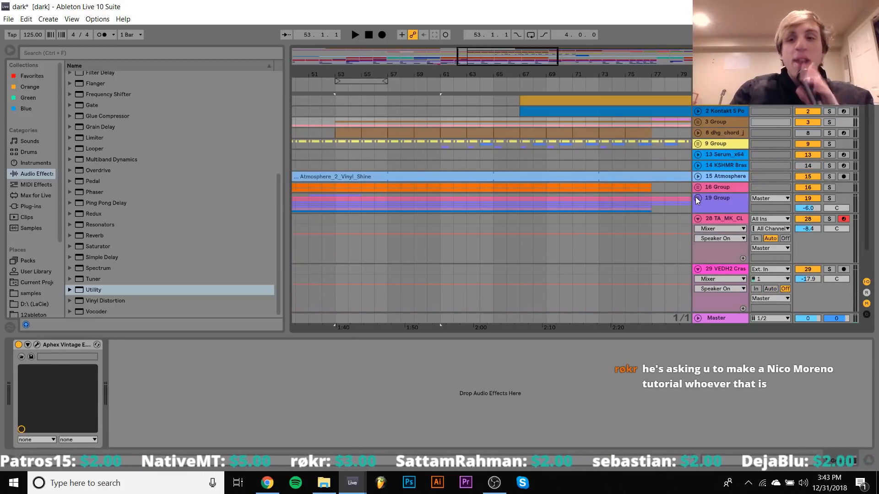
click(718, 220)
key(ctrl+a)
click(699, 219)
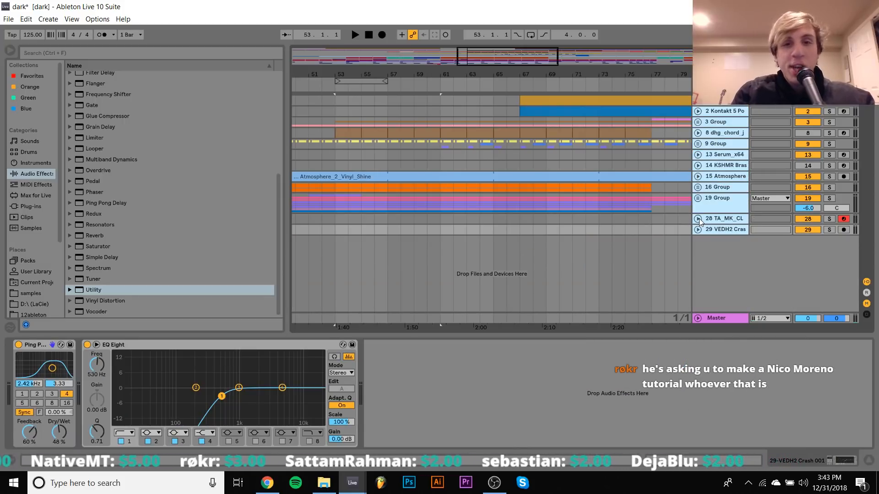
- Play the arrangement from the 28 TA_MK_CL clap clip and review the device chains of 19 Group and the clap track
drag(395, 74, 420, 70)
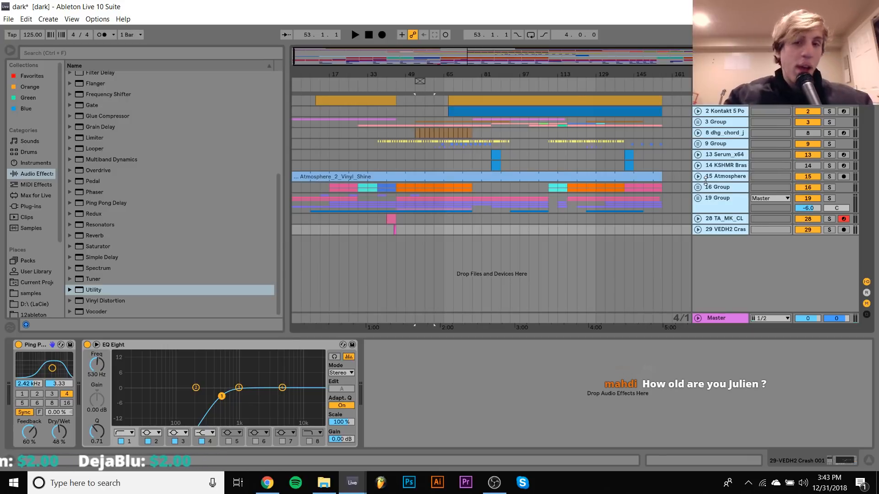
key(space)
key(space)
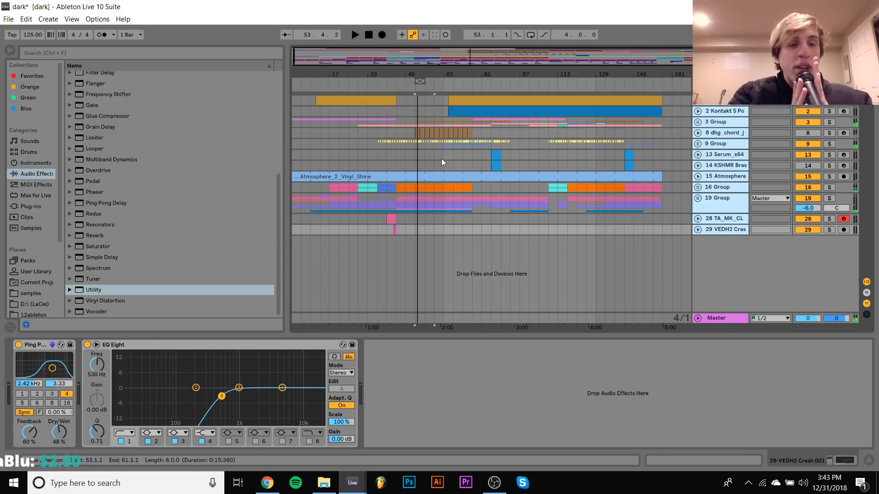
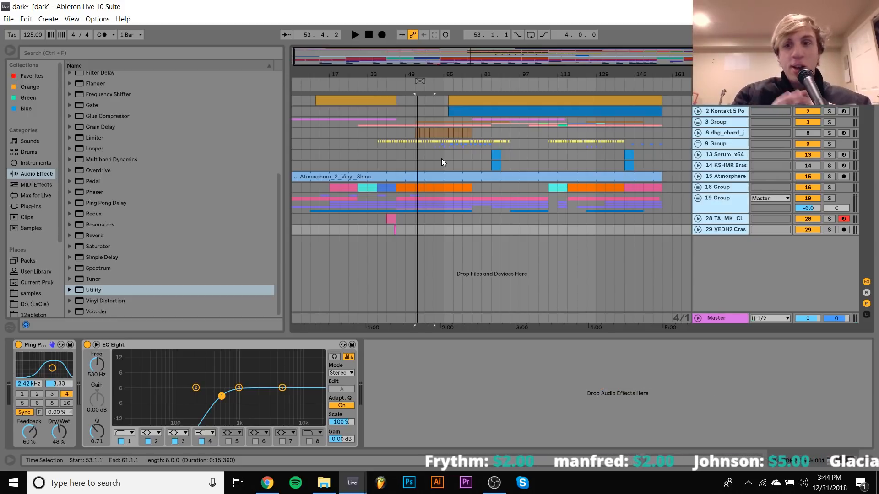
click(392, 219)
key(space)
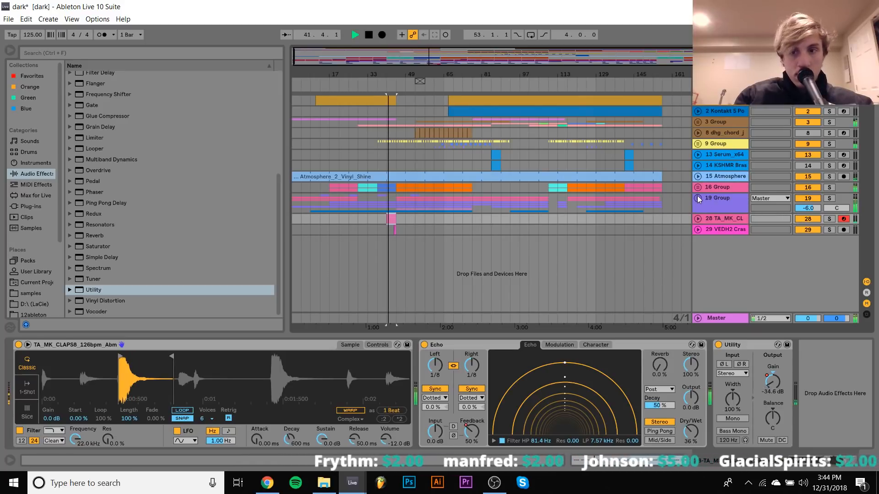
click(707, 201)
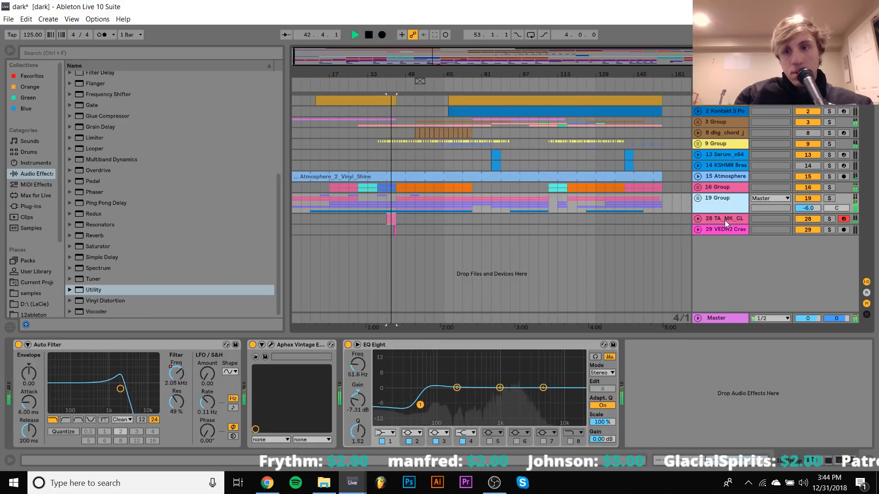
click(727, 219)
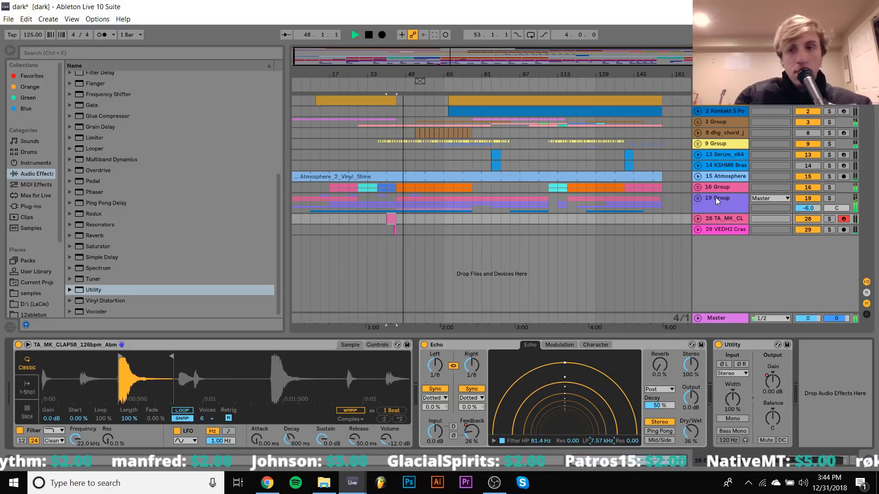
- Expand 16 Group, set the 17 dh_bass_d track volume to 4.5 dB, and collapse the group again
click(698, 187)
drag(816, 242, 816, 241)
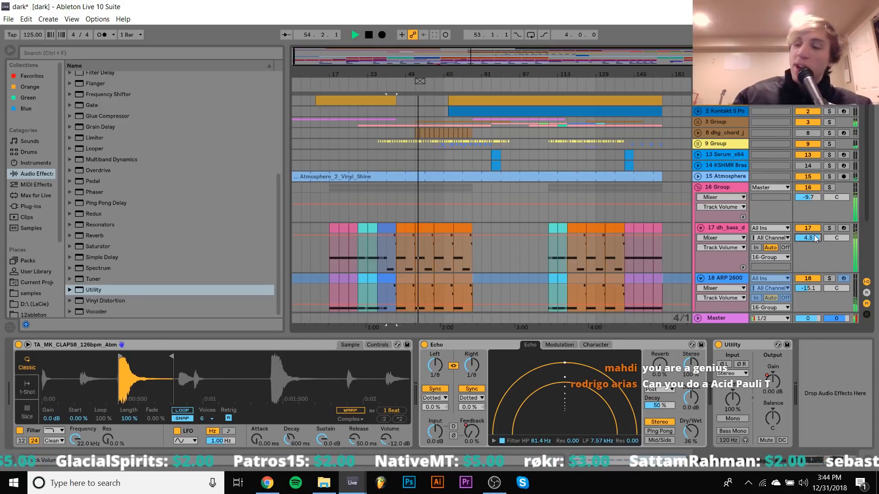
key(space)
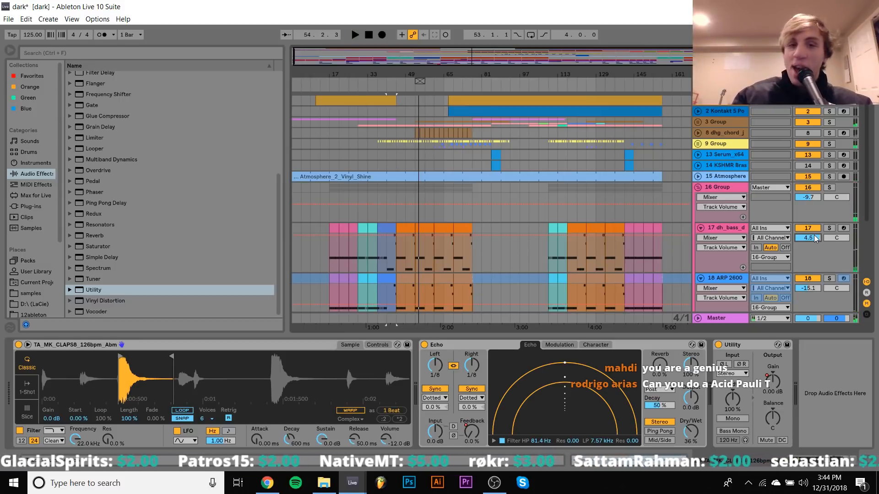
click(698, 187)
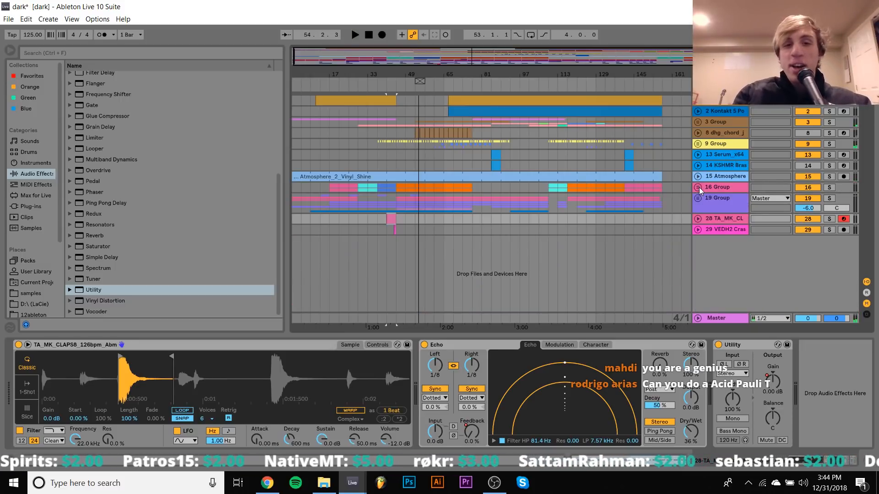
- Listen from bar 53 on 19 Group and insert a new MIDI track below that group
click(416, 196)
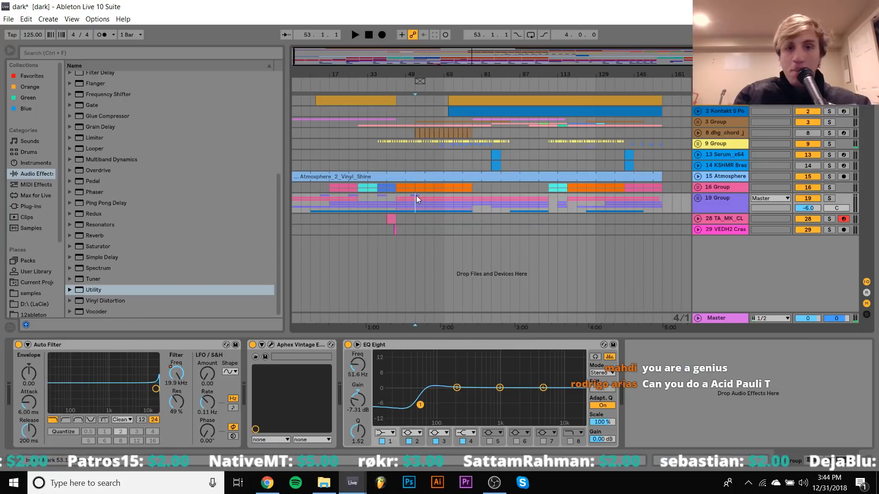
key(space)
drag(416, 72, 415, 116)
key(space)
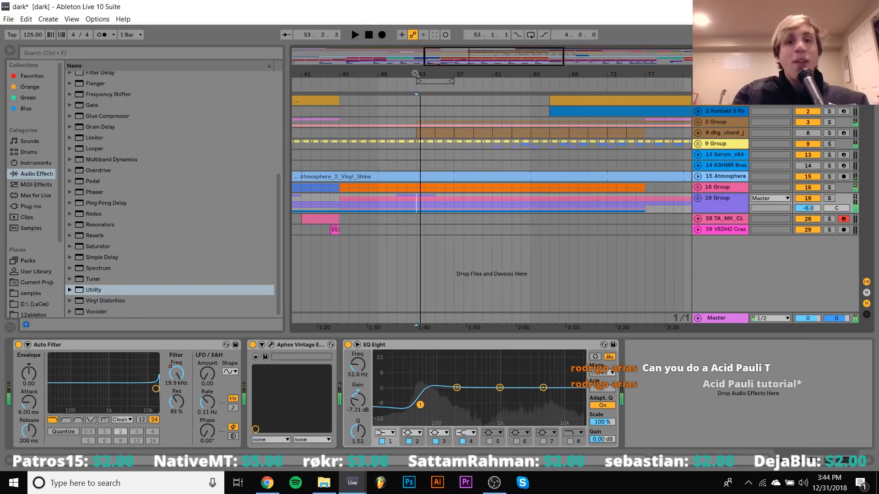
key(ctrl+shift+t)
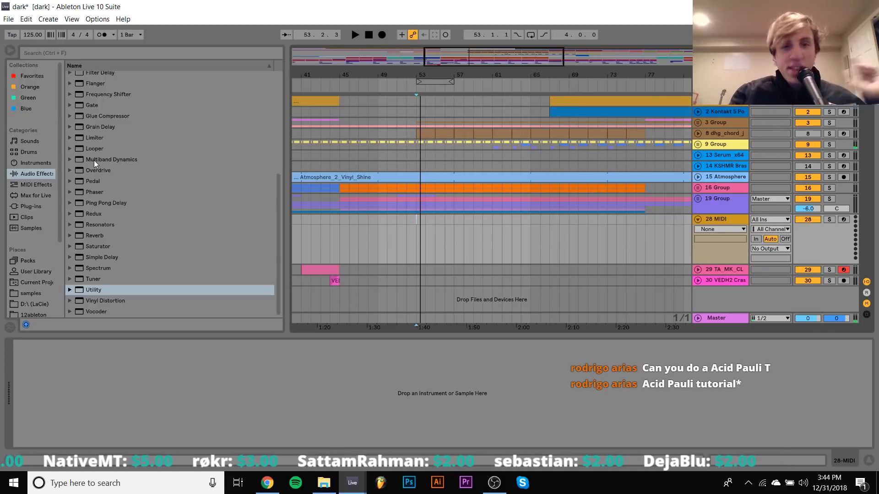
- Browse the samples library's EFX folder and preview the TA_MK_EFX_DRUMHIT samples
click(34, 293)
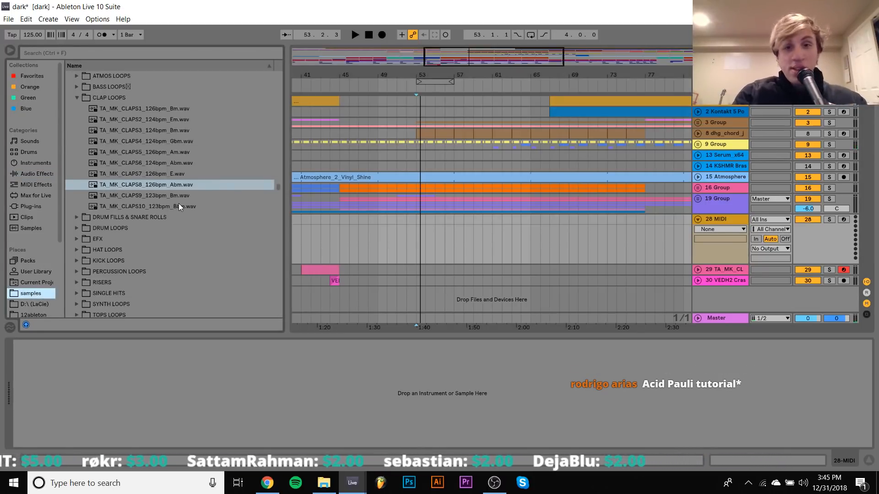
double_click(92, 238)
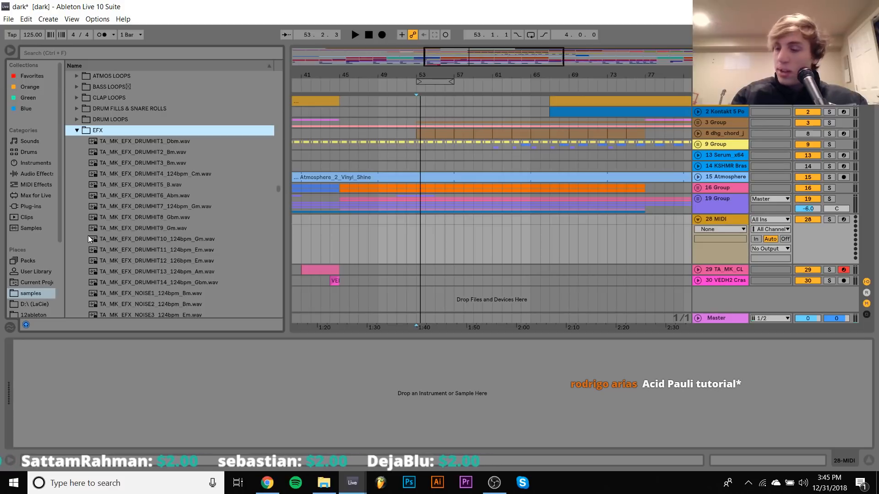
key(Down)
key(Down)
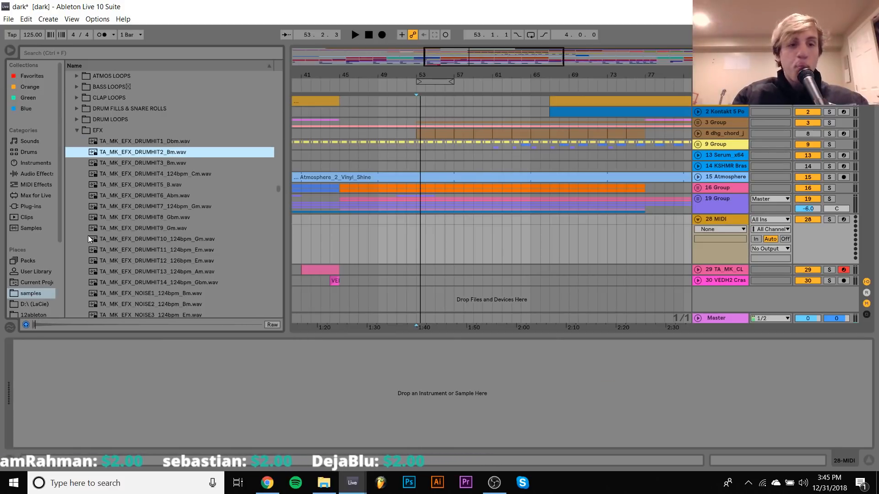
key(Down)
key(Down)
key(Down)
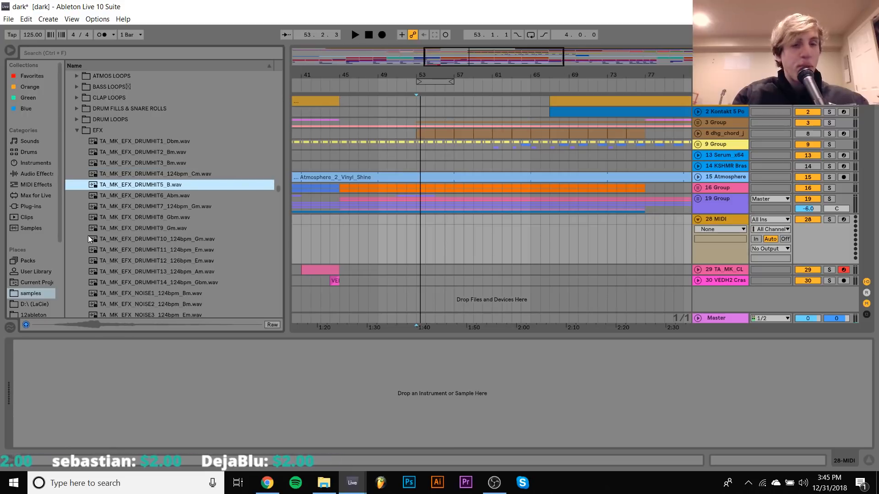
key(Up)
key(Down)
key(Down)
- Close the EFX folder and its sample pack, and expand the kshmr vol 3 folder in the samples library
key(Left)
key(Left)
key(Down)
key(Left)
key(Left)
key(Down)
key(Down)
key(Down)
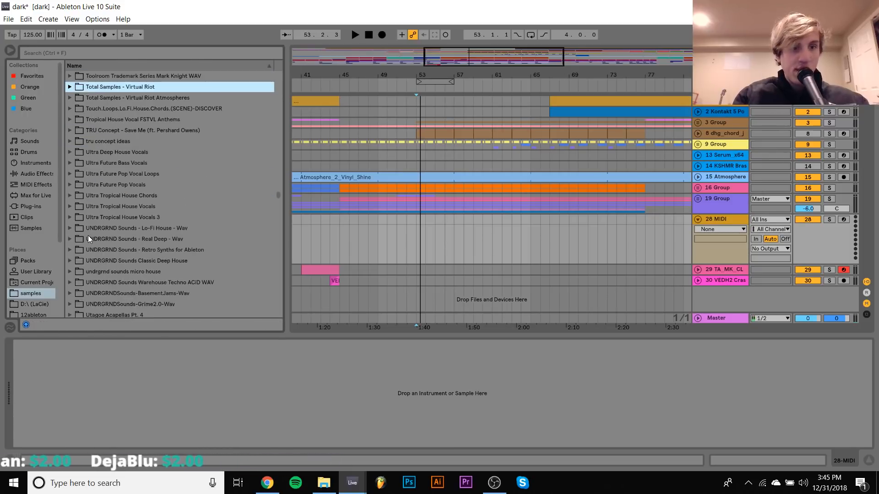
key(Up)
key(Up)
scroll(88, 238, up, 10)
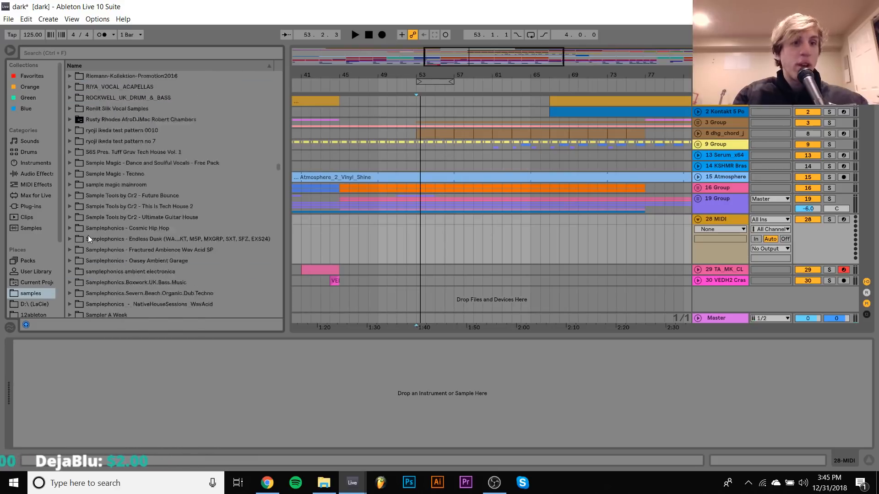
scroll(88, 239, up, 10)
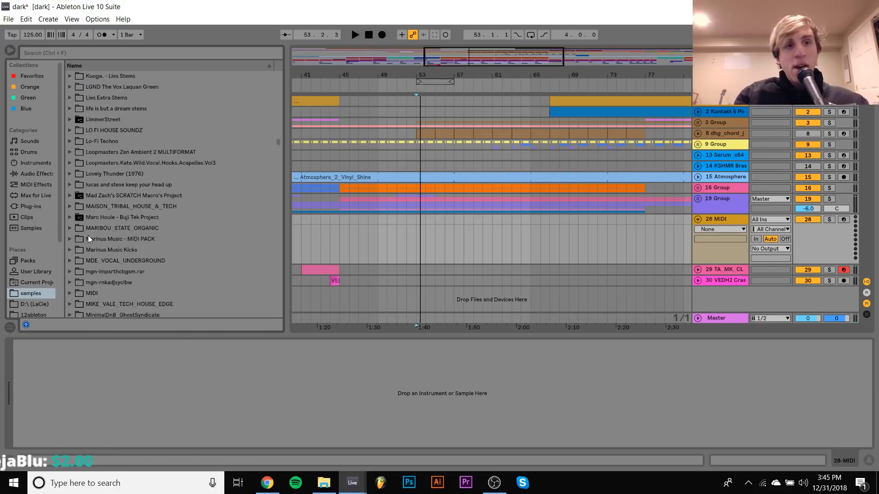
scroll(88, 239, up, 3)
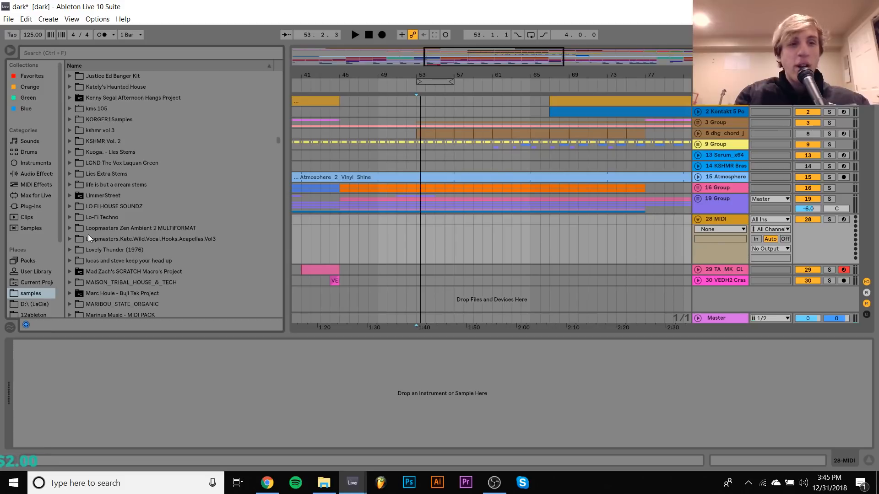
click(70, 131)
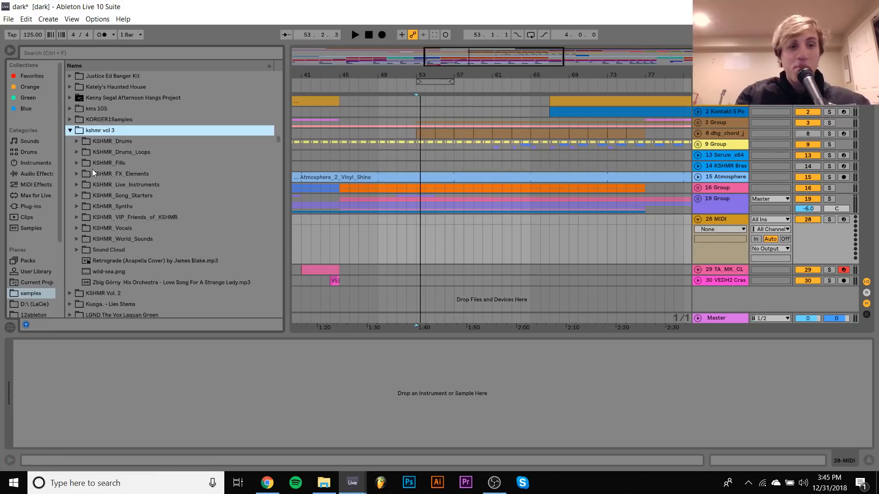
- Expand the KSHMR_FX_Elements folder and look through its subfolders for a suitable effect sample
click(76, 174)
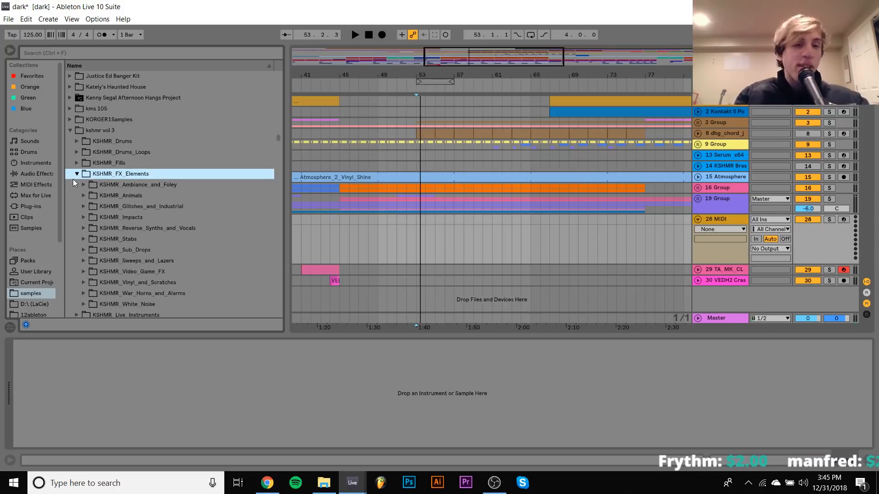
key(Down)
key(Down)
key(Down)
key(Down)
key(Down)
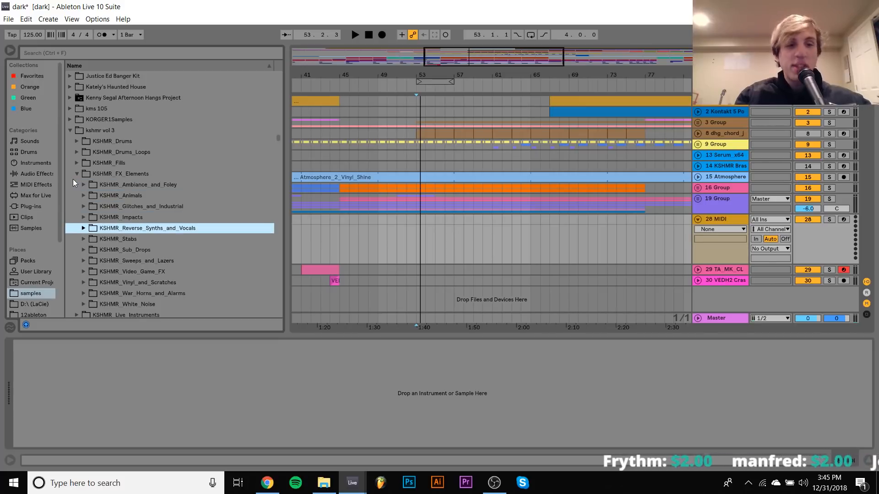
key(Down)
key(Down)
key(Down)
key(Down)
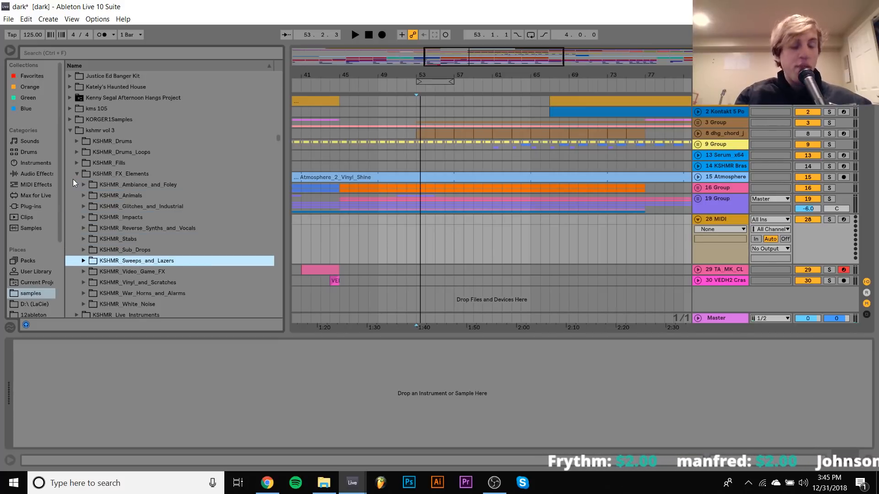
key(Down)
key(Down)
key(Down)
key(Down)
key(Down)
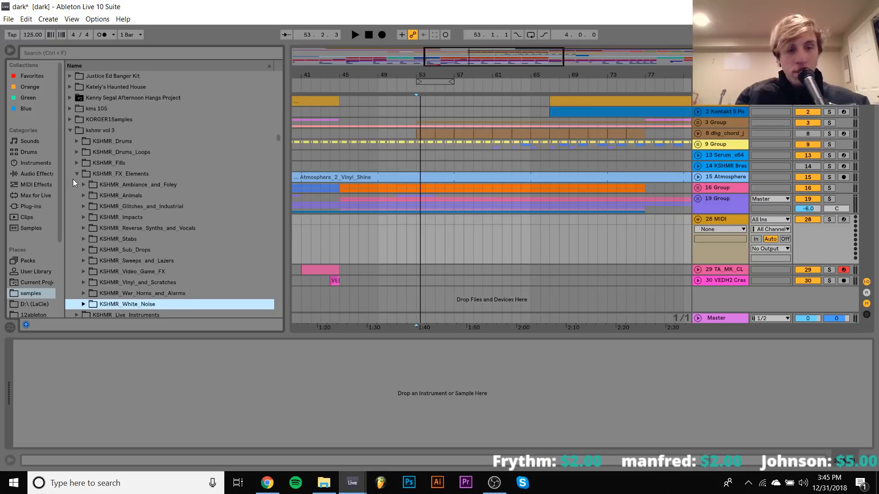
- Expand the KSHMR_White_Noise folder and its KSHMR_Exhausts subfolder, and preview the samples from KSHMR_Exhaust_01.wav to KSHMR_Exhaust_06.wav
key(Up)
key(Up)
key(Right)
key(Down)
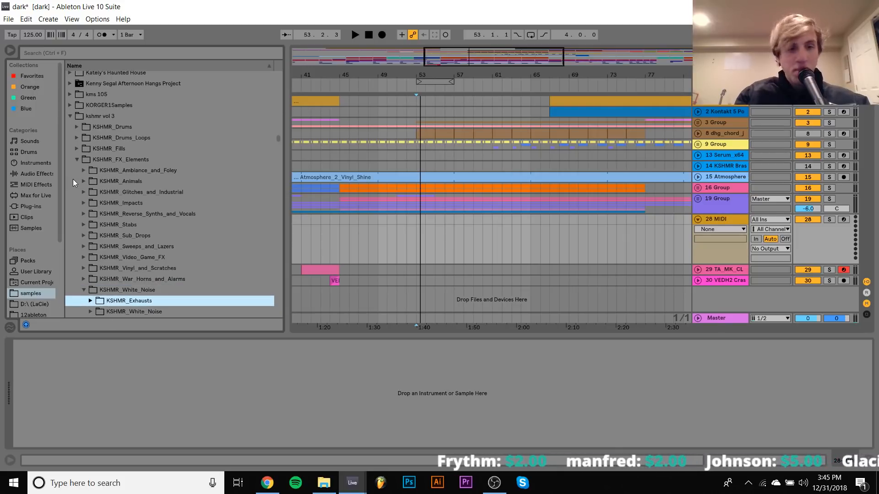
key(Down)
key(Down)
key(Down)
key(Down)
key(Up)
key(Up)
key(Up)
key(Up)
key(Right)
key(Down)
key(Down)
key(Down)
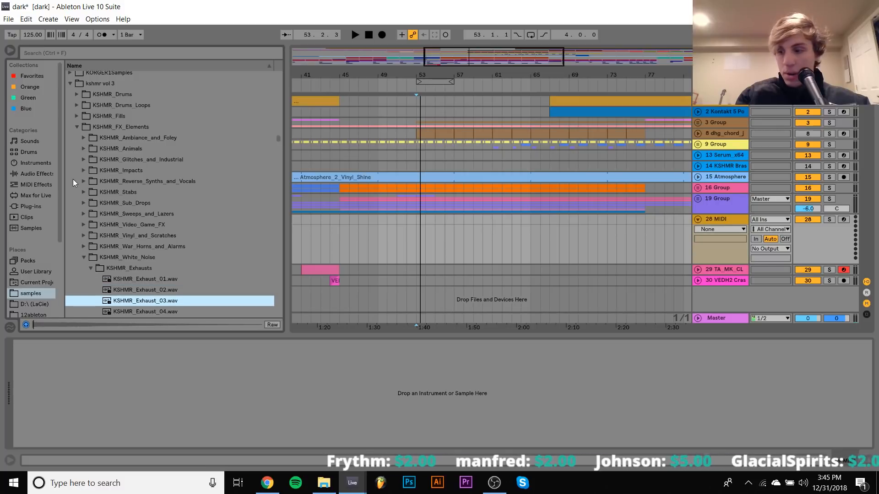
key(Down)
key(Down)
key(Down)
- Listen to the arrangement from bar 53 on the new MIDI track below 19 Group
key(space)
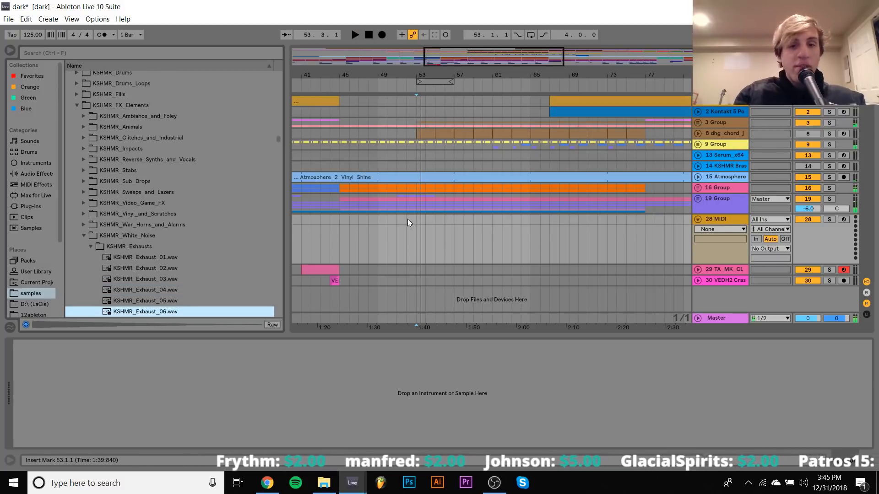
click(408, 219)
drag(416, 75, 416, 126)
key(space)
click(416, 220)
key(space)
key(space)
- Place KSHMR_Exhaust_01.wav at bar 53 on track 28 and remove everything after the clip's first three beats
click(158, 290)
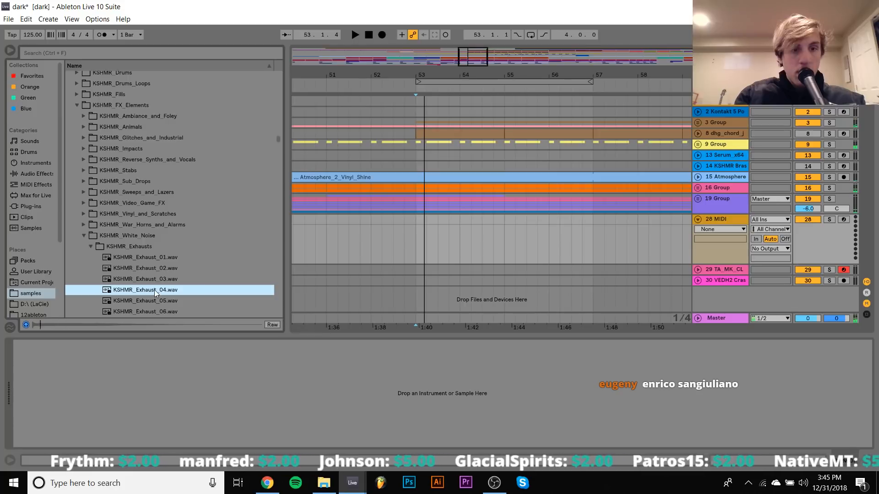
click(145, 255)
drag(144, 255, 437, 223)
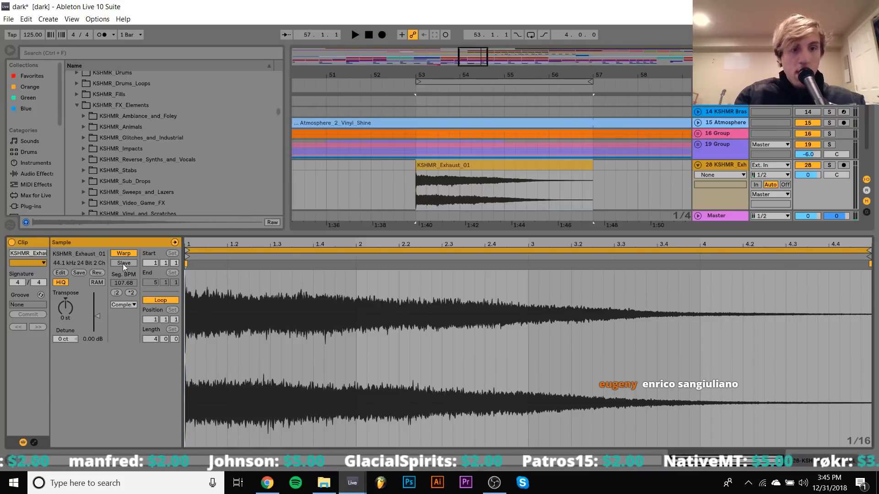
click(438, 201)
drag(454, 188, 622, 164)
key(Delete)
- Add the LFOTool_x64 effect to track 28 and show its Device On automation
double_click(724, 132)
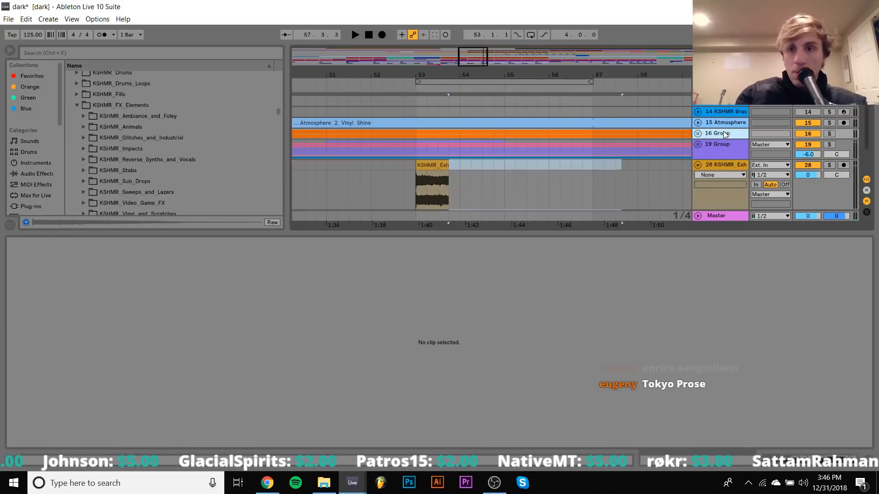
drag(342, 344, 378, 322)
drag(430, 245, 431, 246)
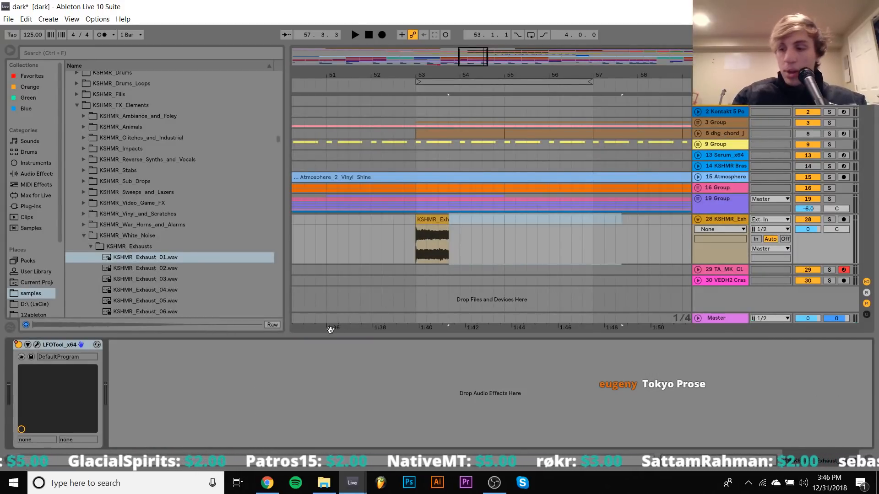
right_click(20, 346)
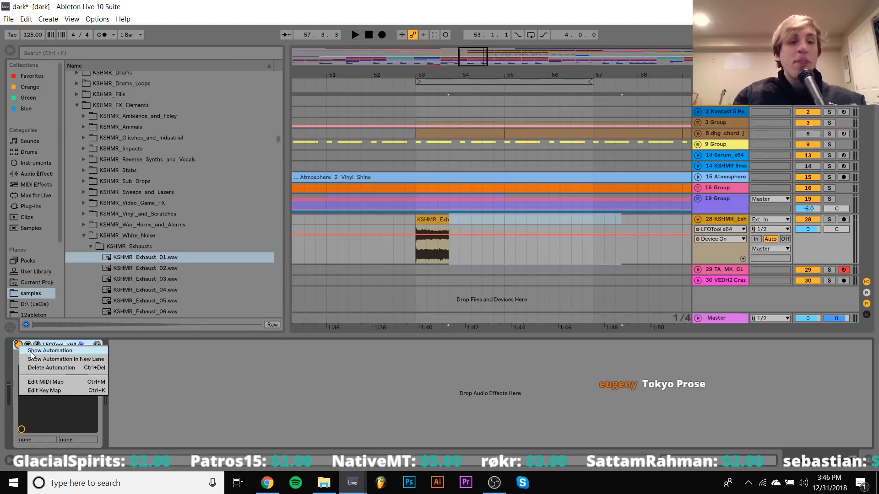
click(23, 350)
- Set track 28's volume to -17.4 dB while listening around bar 53, and delete its KSHMR_Exhaust_01 clip
drag(799, 229, 799, 238)
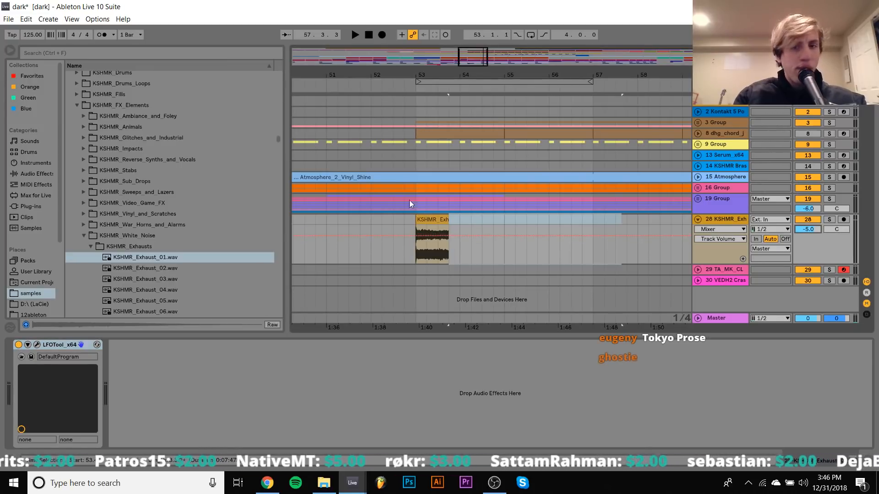
click(327, 222)
key(space)
drag(806, 229, 805, 254)
key(space)
key(space)
click(432, 220)
key(space)
key(space)
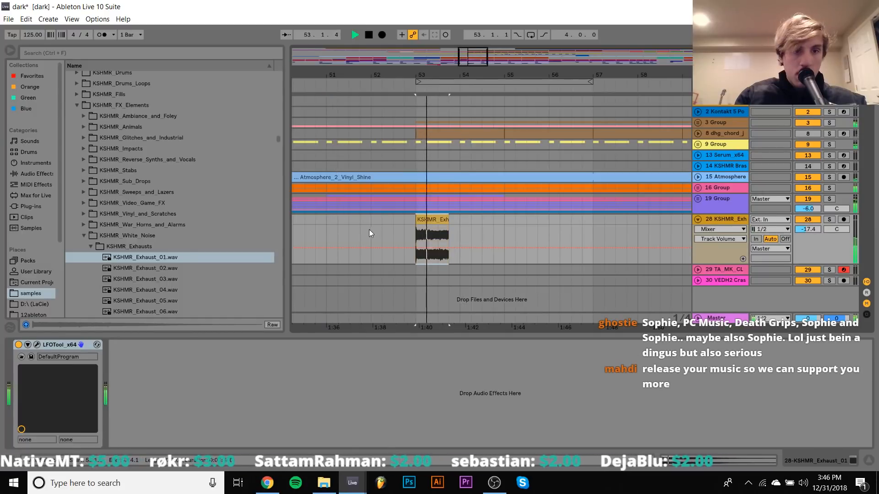
key(space)
key(Delete)
- Expand the KSHMR_White_Noise sample subfolder below KSHMR_Exhausts and preview its first two samples
click(94, 247)
key(Down)
key(Right)
key(Down)
key(Down)
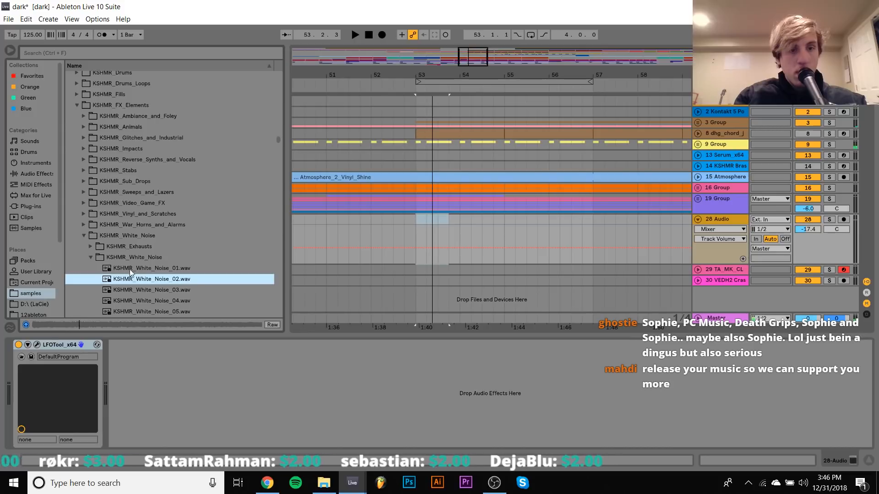
- Place KSHMR_White_Noise_01.wav at bar 53 on track 28 and remove everything after the clip's first three beats
drag(132, 268, 418, 247)
click(450, 232)
key(ctrl+e)
key(Delete)
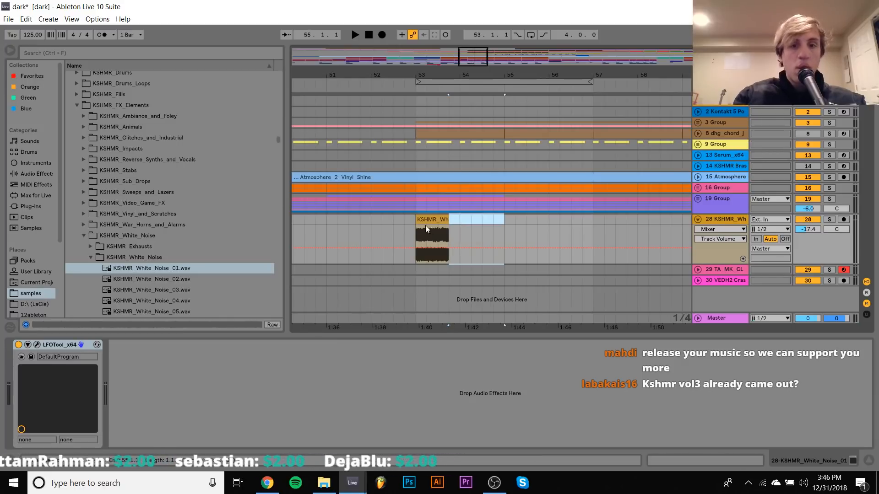
- Set track 28's volume to -23.2 dB while listening from bar 52
click(373, 221)
key(space)
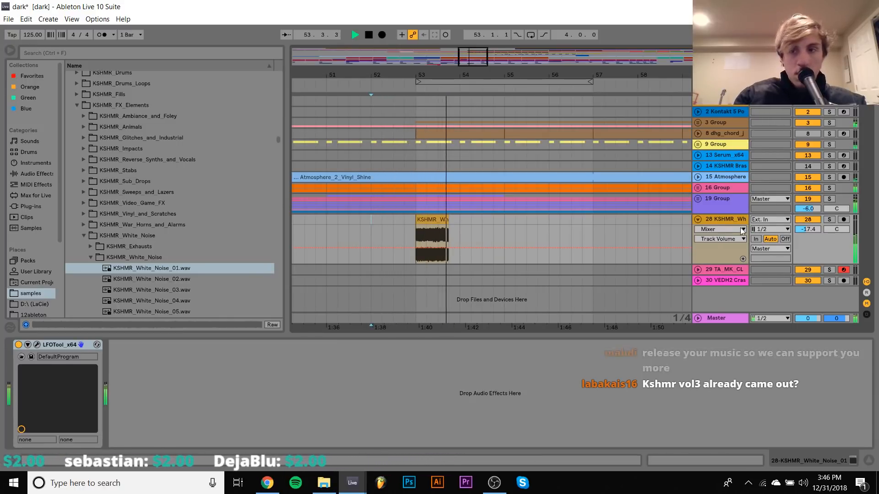
drag(807, 229, 807, 239)
key(space)
key(space)
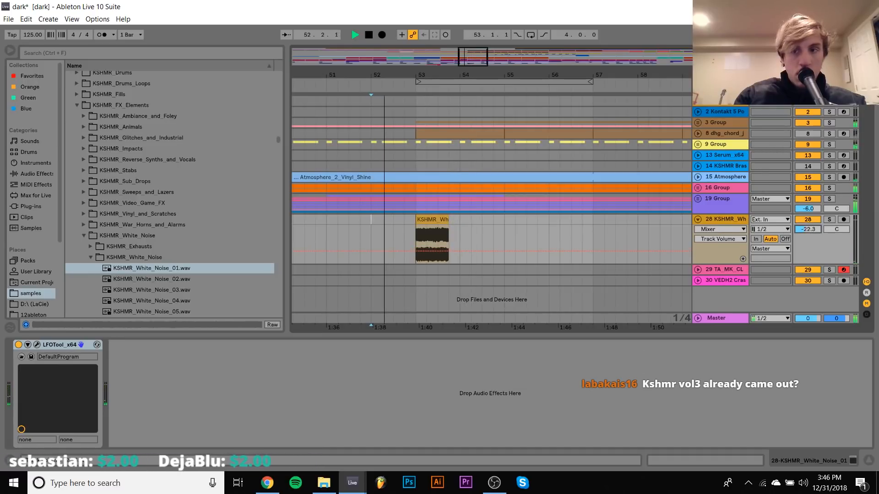
- Insert an Auto Pan before LFOTool_x64 on track 28 and set the track volume to -29.6 dB
click(30, 174)
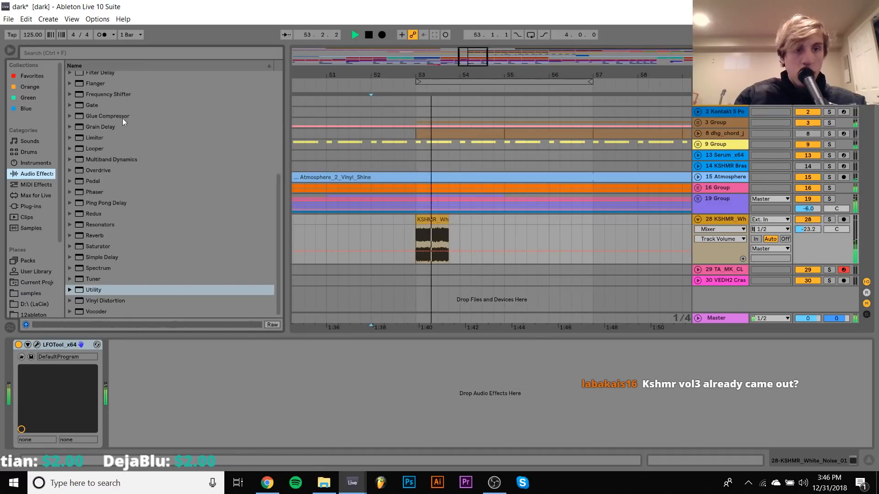
scroll(125, 89, up, 3)
key(space)
drag(95, 109, 19, 380)
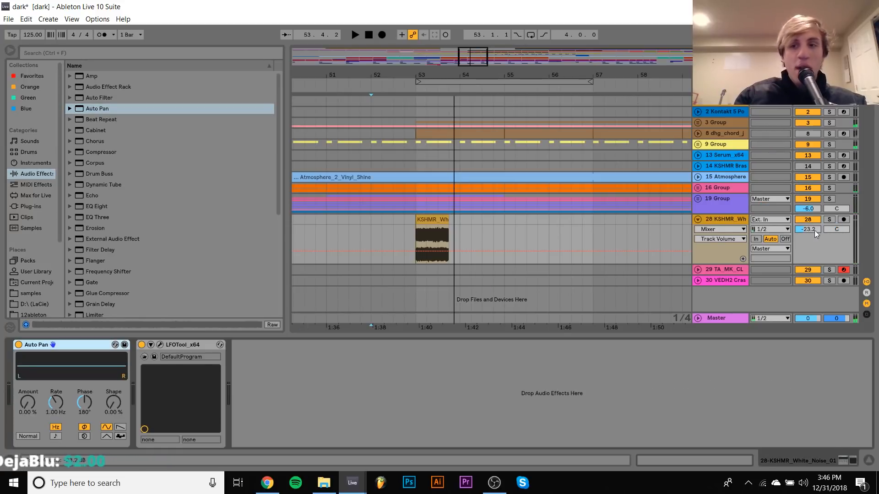
drag(808, 229, 808, 234)
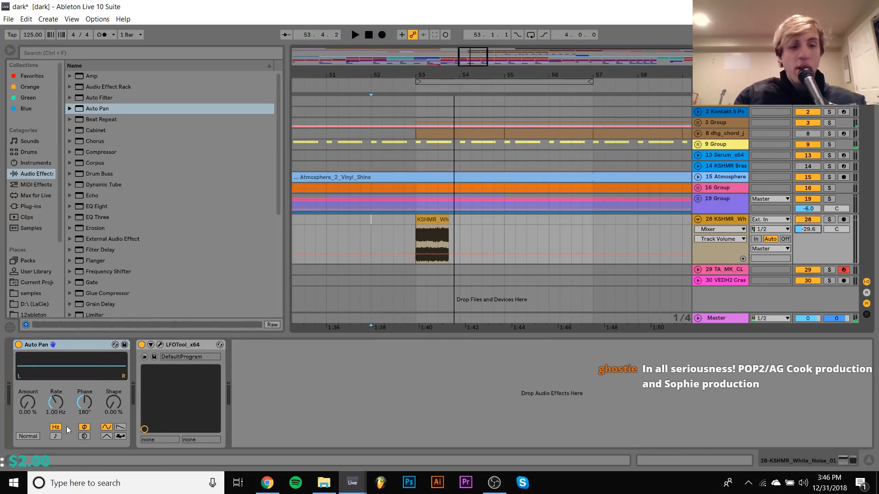
- Set the Auto Pan to the random waveform with Amount 100%, Rate 17.0 Hz and Width 0%
click(120, 437)
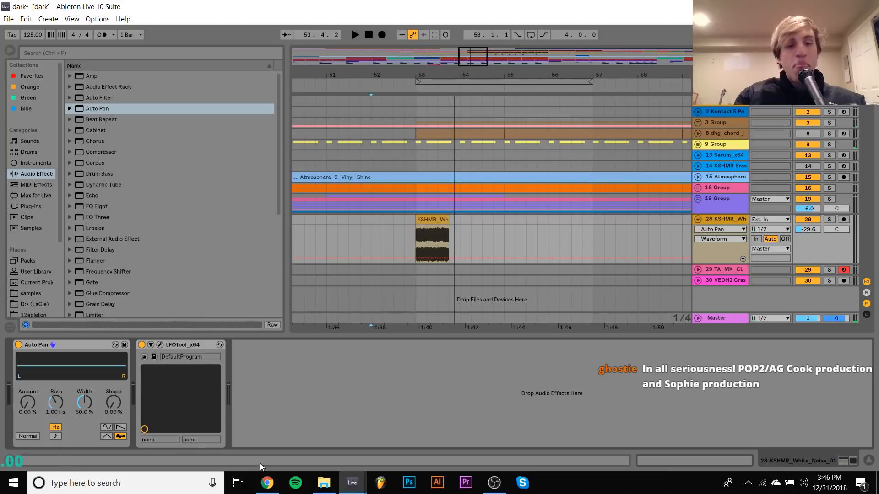
drag(34, 407, 34, 408)
click(84, 402)
drag(49, 400, 53, 407)
click(85, 404)
click(119, 427)
click(119, 436)
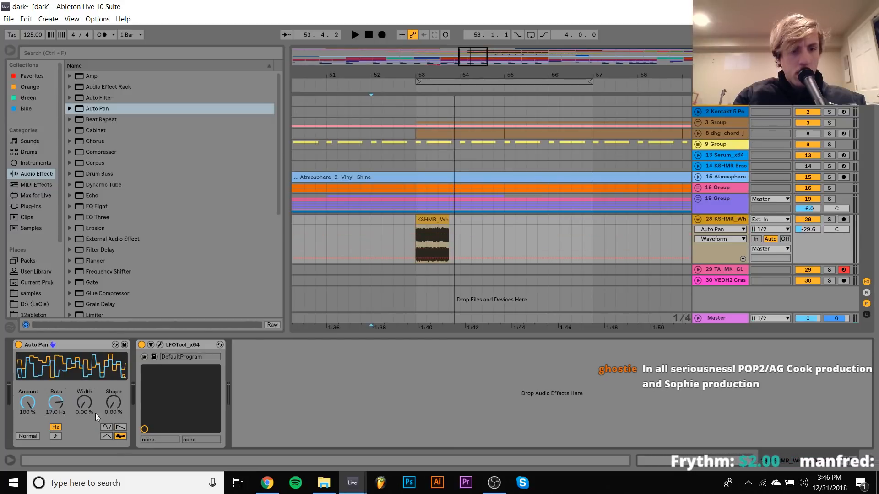
click(85, 403)
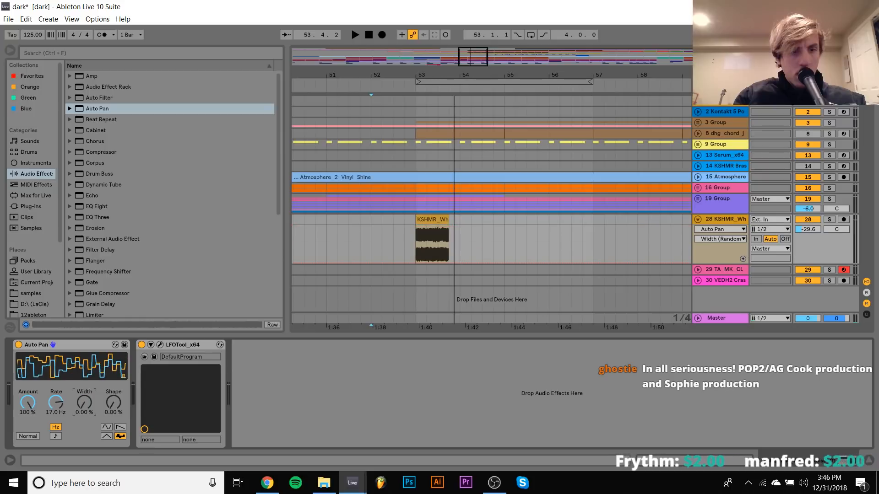
- Try an Auto Pan rate of 20.3 Hz and the Invert option while listening from bar 52
drag(59, 402, 60, 394)
key(space)
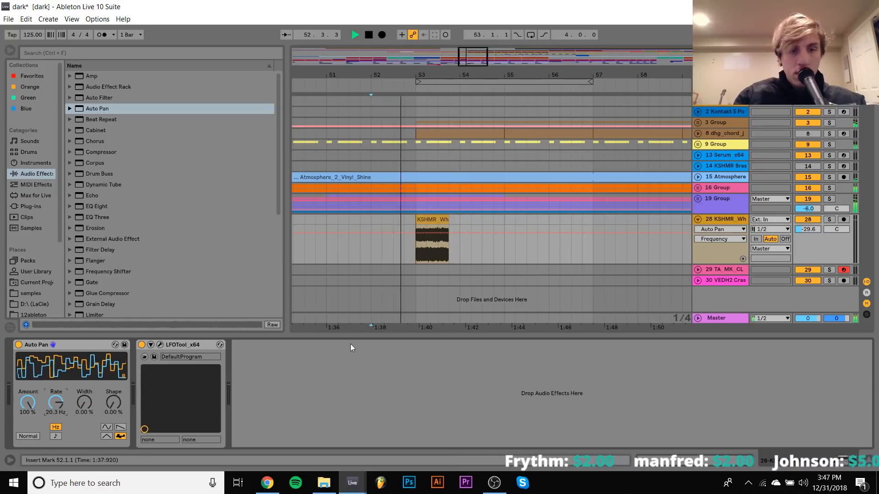
click(23, 438)
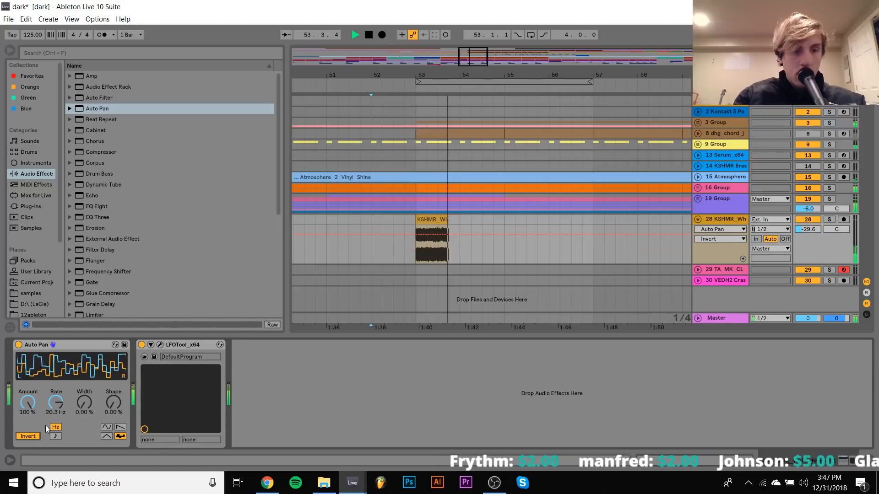
click(33, 437)
key(space)
- Set the Auto Pan's Amount to 70.6% and Rate to 13.4 Hz, and listen from bar 52
mouse_move(34, 403)
mouse_down()
mouse_move(58, 407)
mouse_move(29, 409)
mouse_up()
key(space)
key(space)
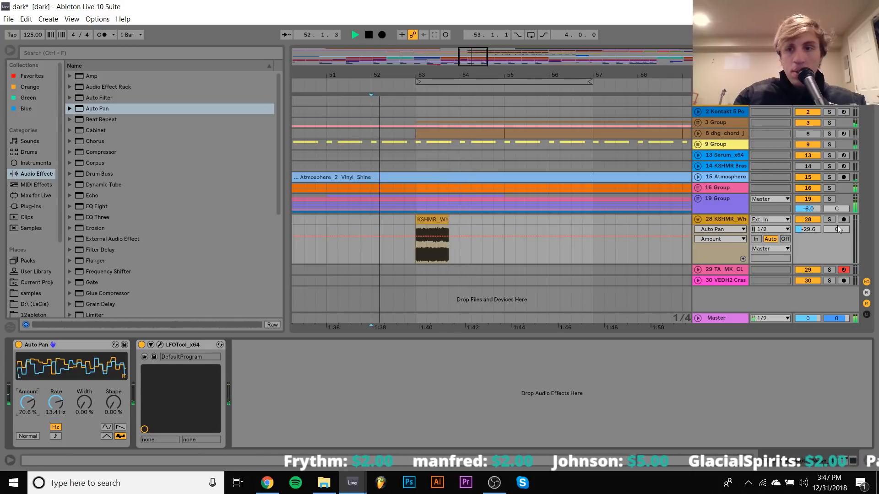
- Set track 28's volume to -20.2 dB while listening from bar 52, and save the set
mouse_move(808, 229)
mouse_down()
mouse_move(808, 220)
mouse_move(813, 231)
mouse_up()
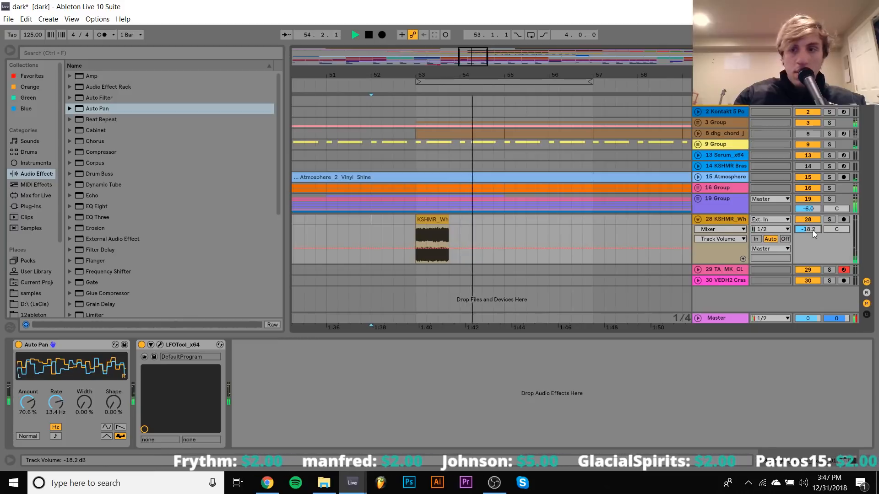
key(space)
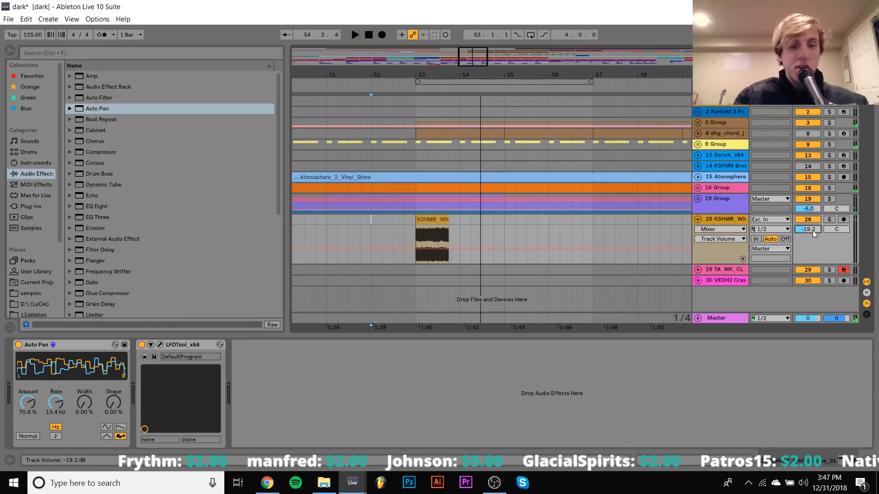
key(space)
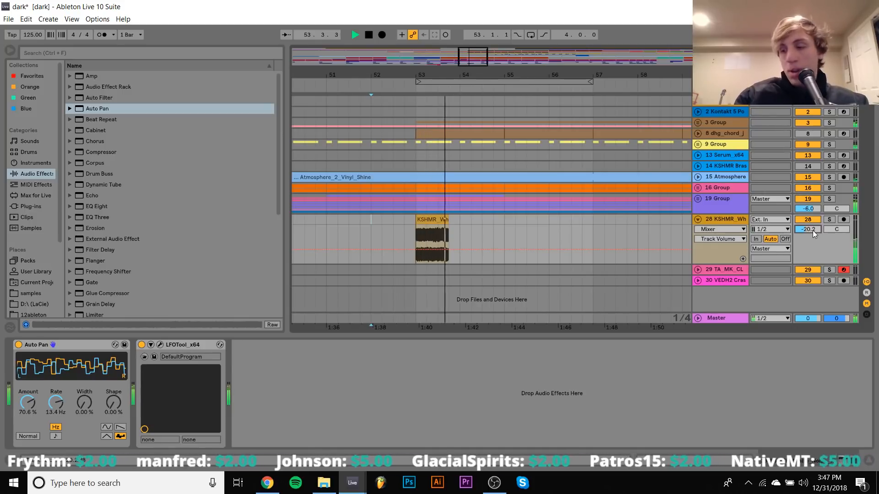
key(space)
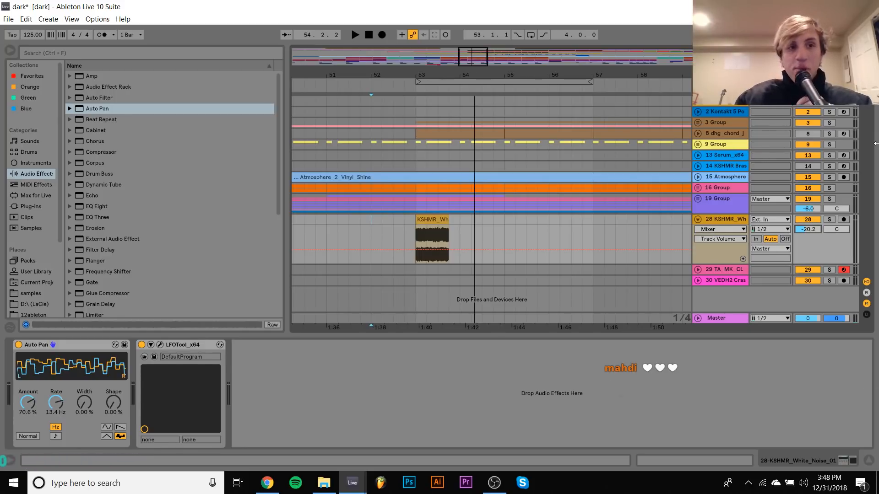
key(ctrl+s)
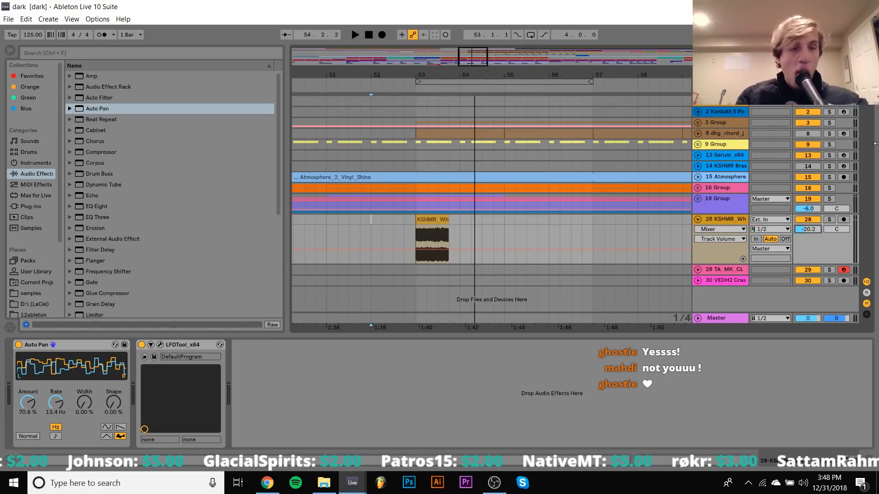
- Play the whole arrangement from bar 1
drag(428, 71, 428, 28)
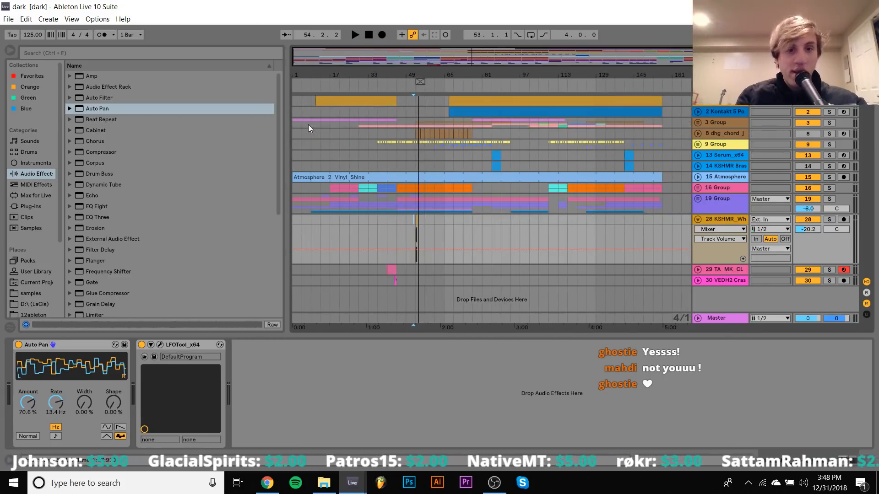
click(294, 101)
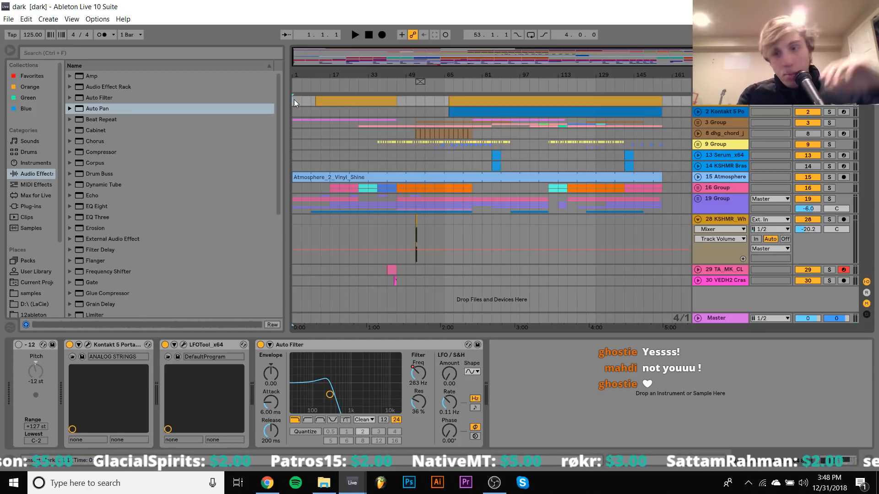
key(space)
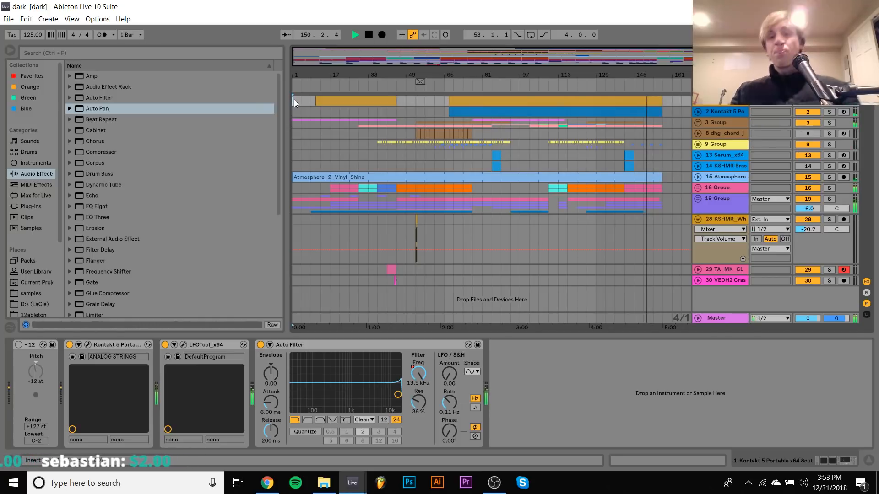
- Stop playback and switch to the streamingandvideo set
key(space)
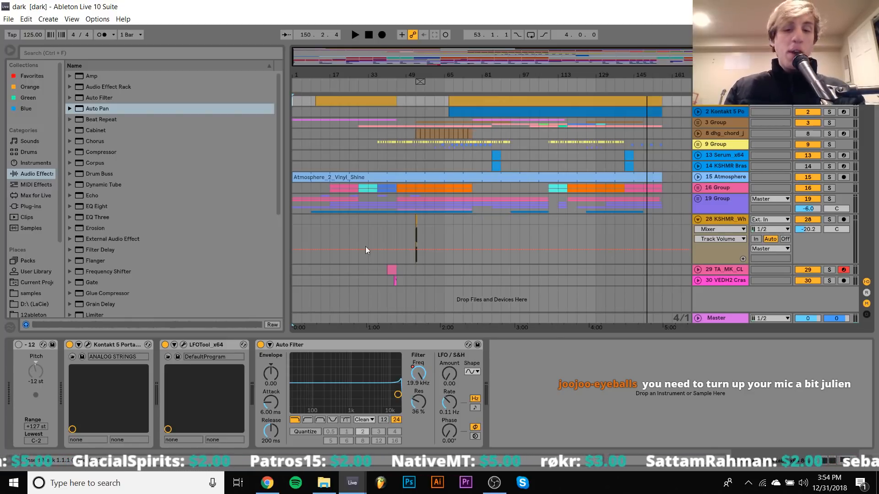
mouse_move(361, 486)
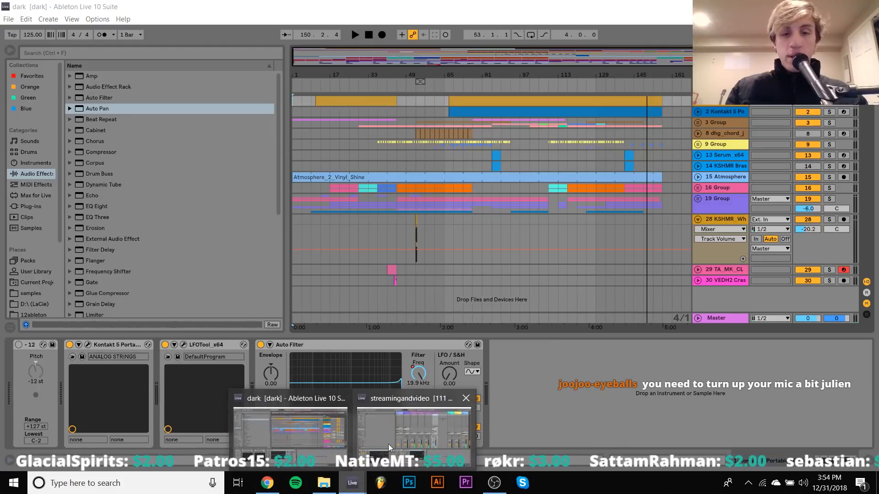
click(403, 441)
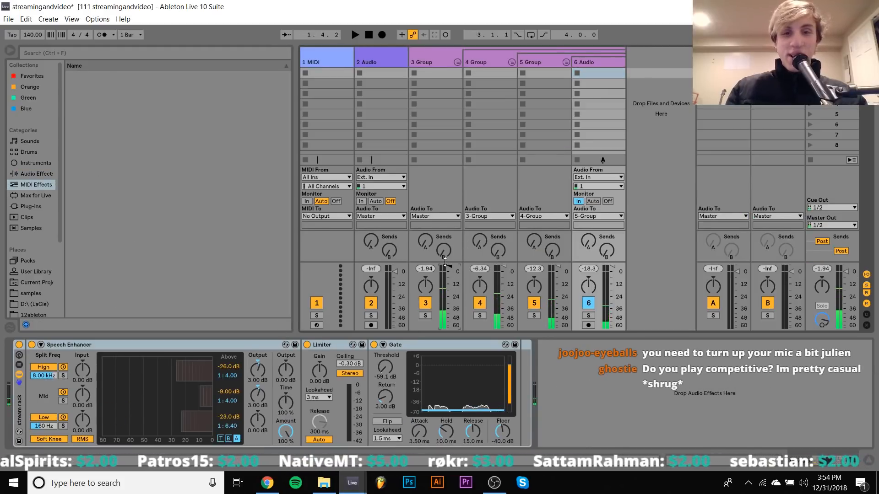
- Wrap the 3 Group track in another group and set the new outer group's volume to 1.57 dB
click(429, 62)
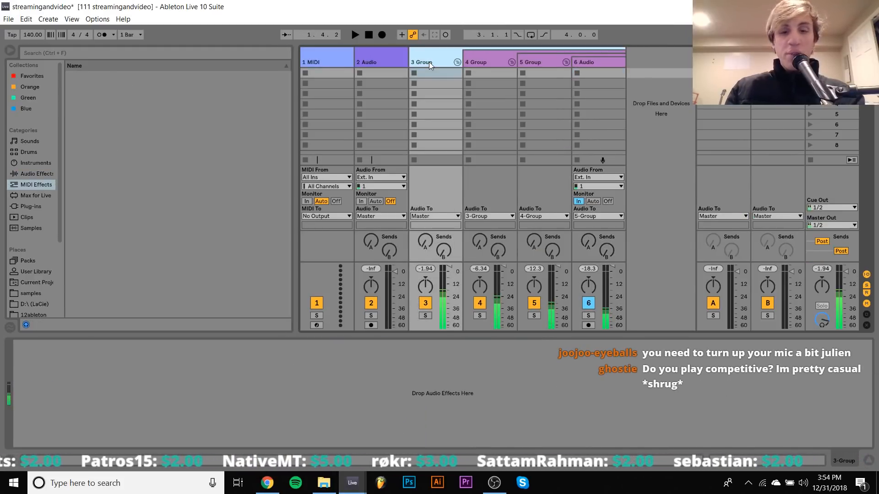
key(ctrl+g)
drag(449, 265, 448, 258)
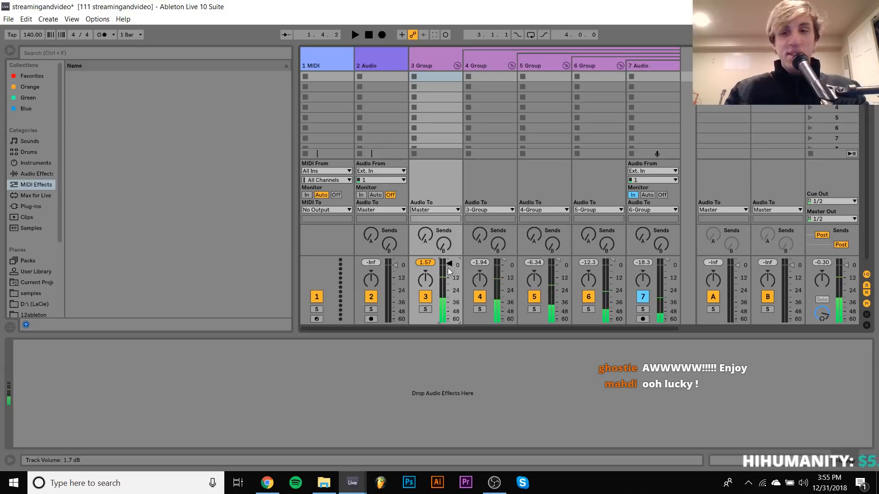
- Set the Gate threshold on the 7 Audio microphone track to -67.1 dB and return to the "dark" set
click(650, 66)
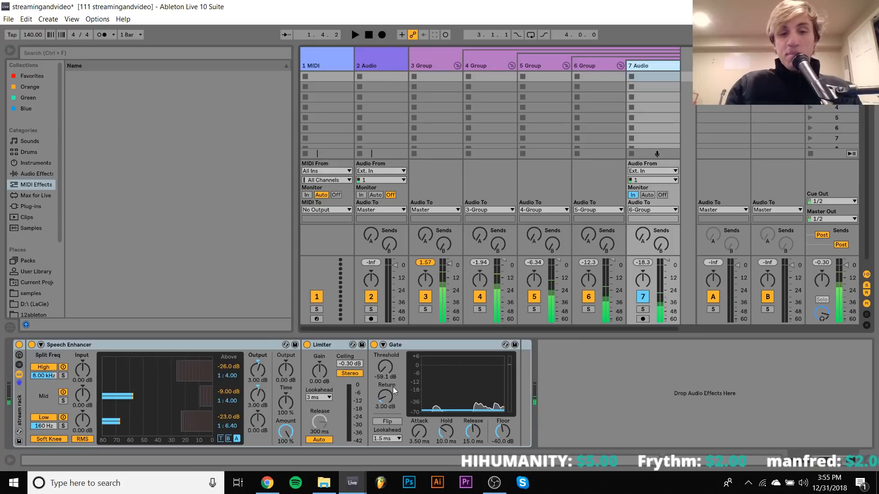
drag(386, 368, 386, 368)
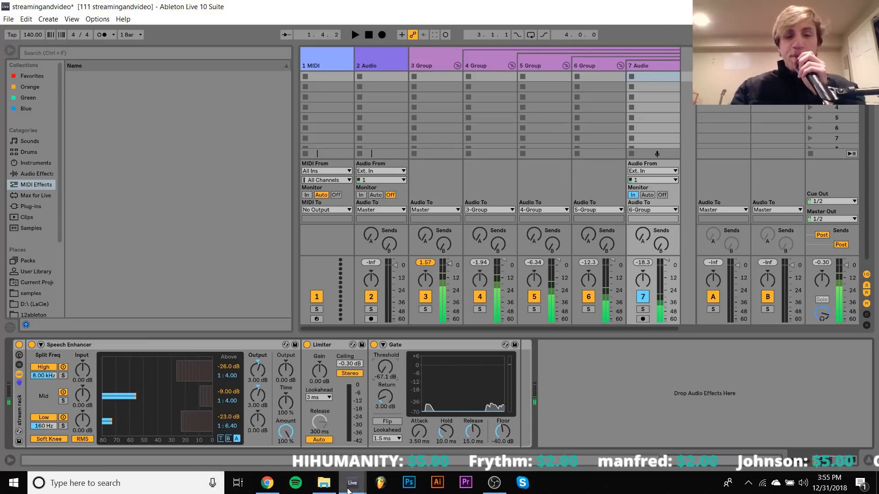
mouse_move(347, 479)
click(333, 443)
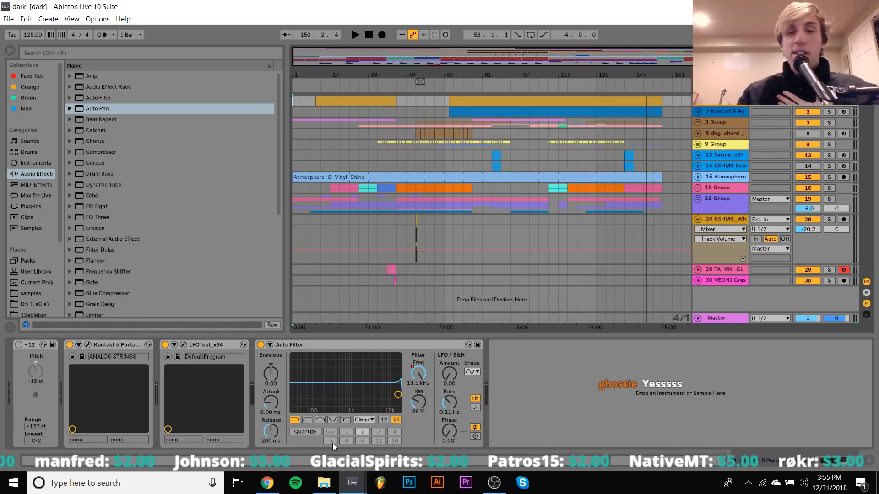
- Place the insert marker at bar 45 on track 2 and browse the sample packs in the samples folder
right_click(405, 113)
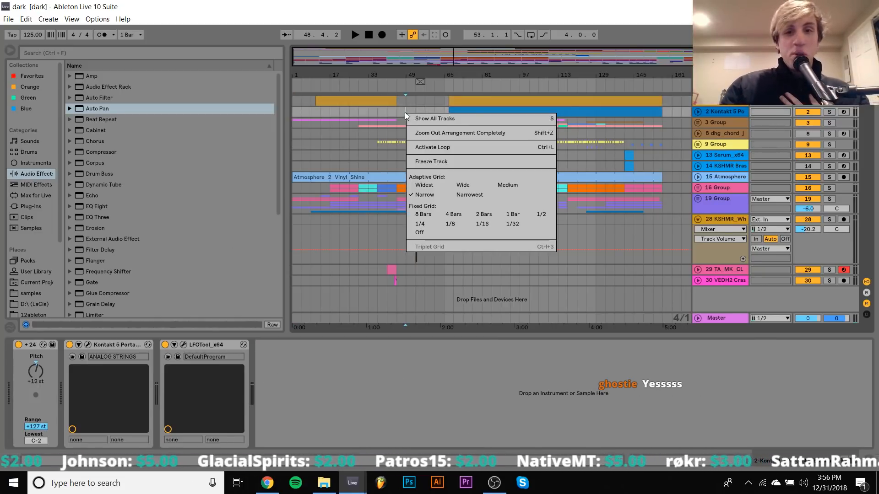
click(394, 112)
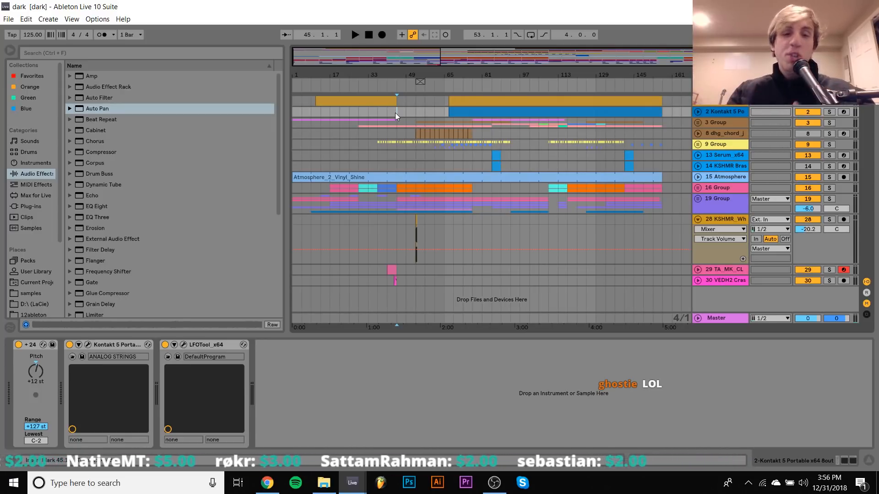
click(32, 293)
scroll(180, 265, down, 10)
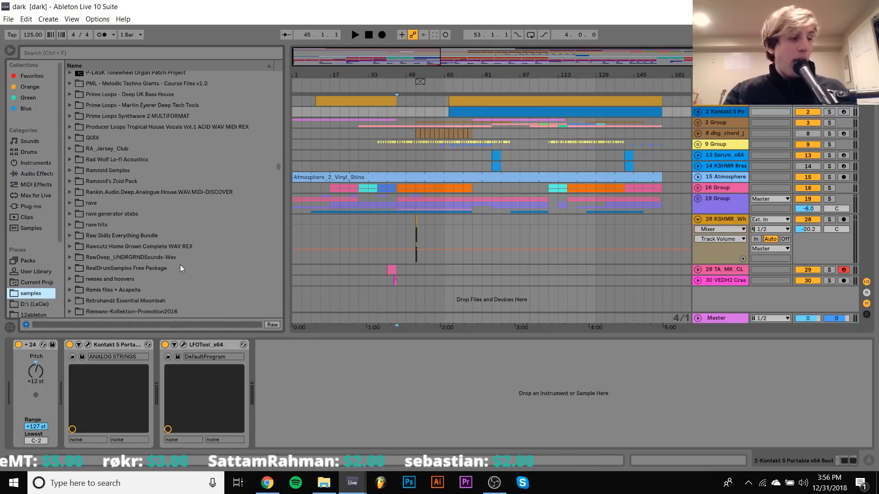
scroll(180, 268, up, 10)
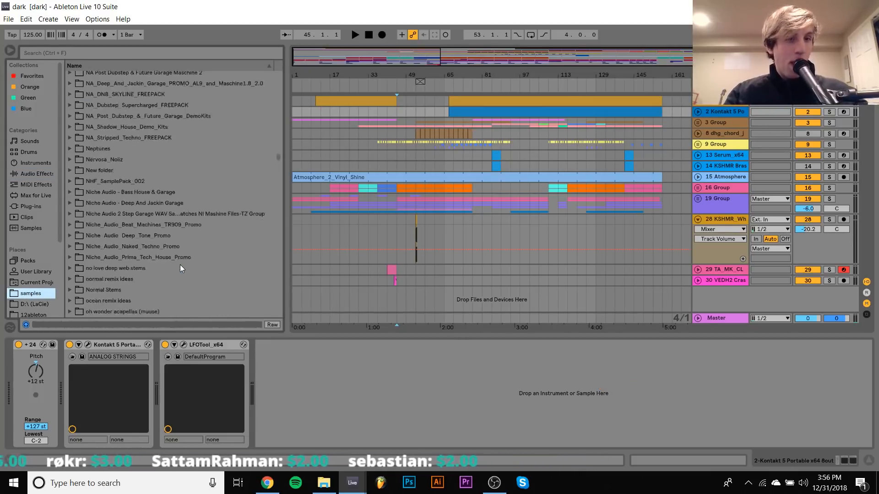
scroll(180, 268, up, 2)
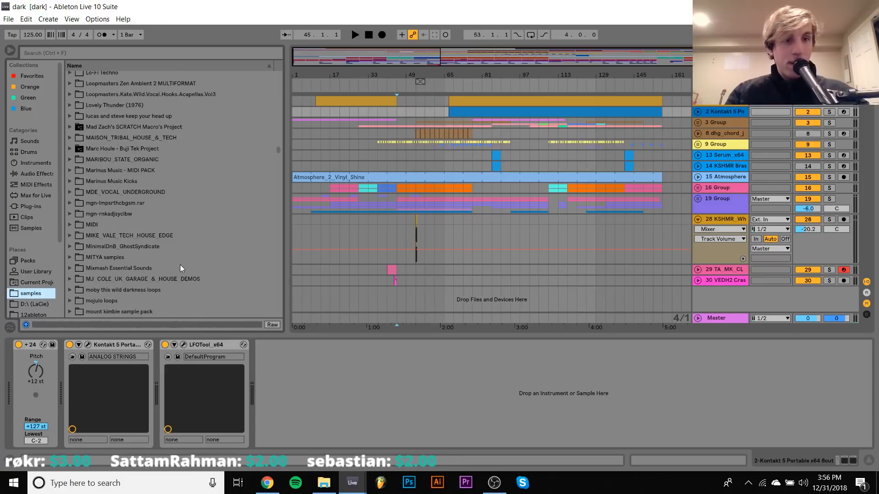
- Search the samples folder for "melodic house", and broaden the search to "melodic"
click(144, 53)
text(melodic house)
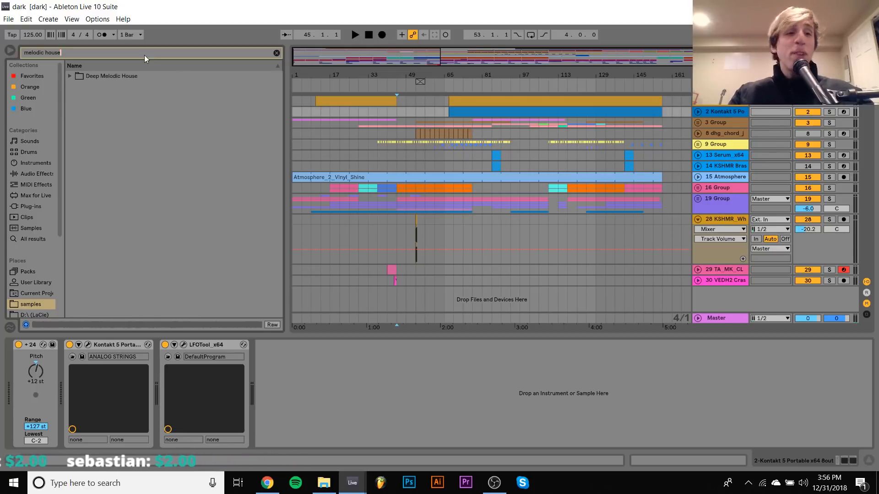
key(BackSpace)
key(BackSpace)
key(BackSpace)
key(BackSpace)
key(BackSpace)
key(BackSpace)
key(BackSpace)
key(BackSpace)
key(BackSpace)
key(BackSpace)
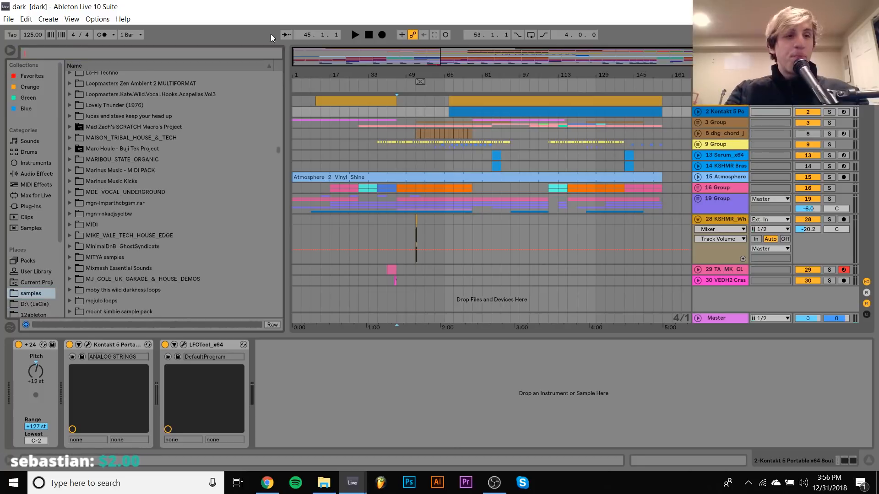
text(odic)
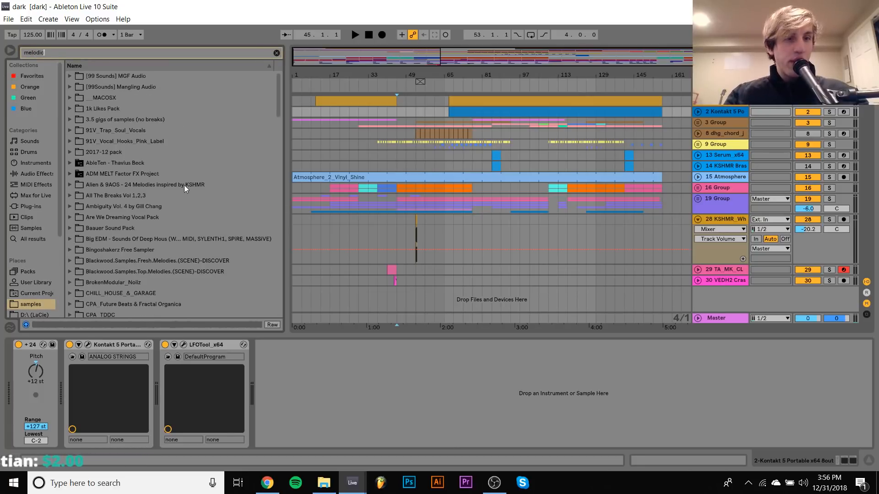
- Look through the "melodic" sample packs, expand the Deep Melodic House folder, and clear the search
scroll(152, 185, down, 3)
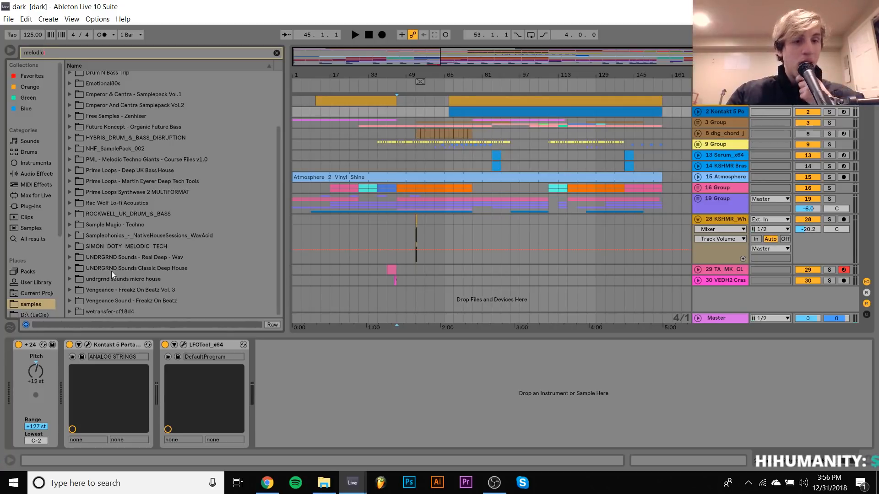
click(103, 302)
key(Up)
key(Up)
key(Up)
key(Up)
key(Up)
key(Up)
key(Up)
key(Up)
key(Up)
key(Up)
key(Up)
key(Up)
key(Up)
key(Up)
key(Up)
key(Up)
key(Up)
key(Up)
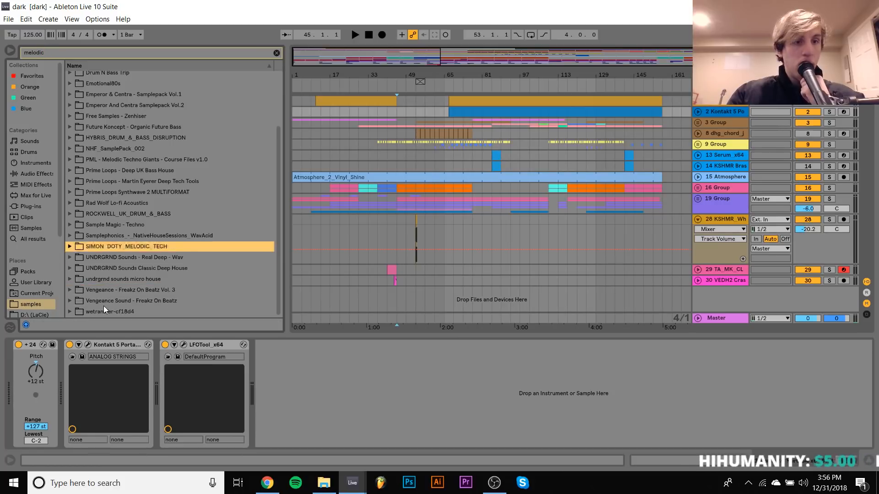
key(Up)
key(Up)
key(Up)
key(Up)
key(Up)
key(Up)
key(Up)
key(Up)
key(Up)
key(Up)
key(Down)
key(Down)
key(Down)
key(Down)
key(Down)
key(Down)
key(Down)
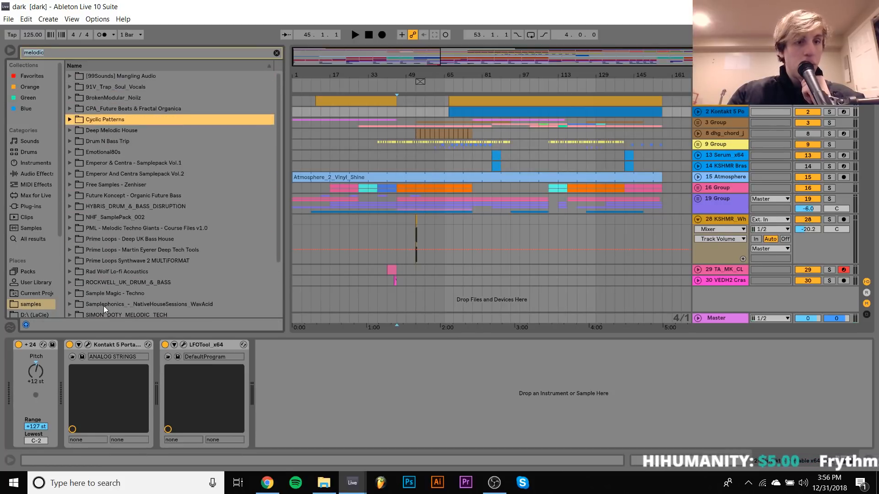
key(Down)
key(Up)
key(Up)
key(Right)
key(Down)
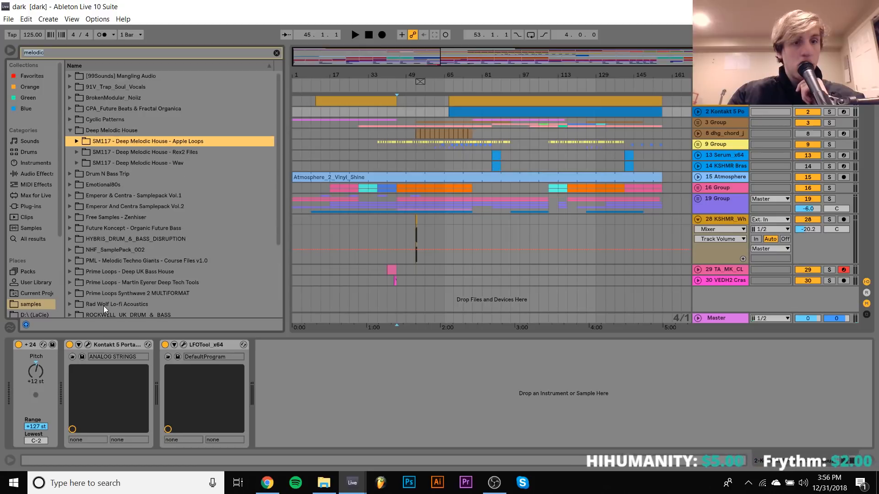
click(277, 52)
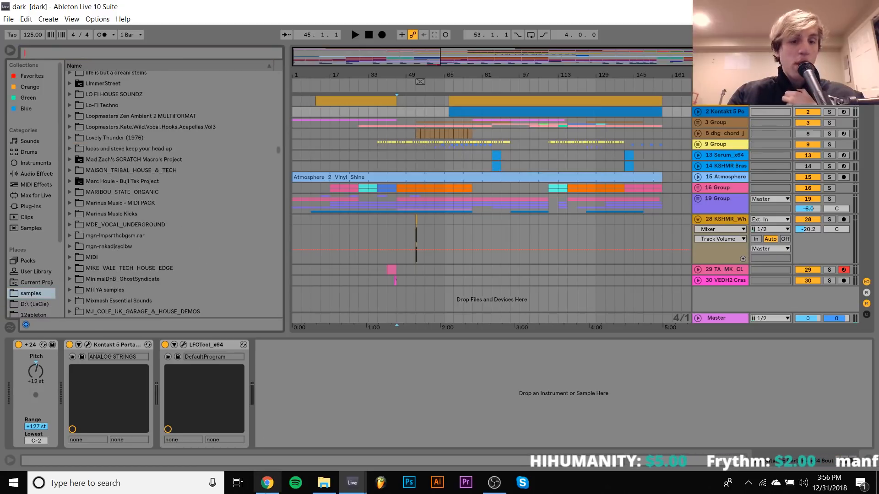
- Switch to Chrome, open Splice Sounds and list all samples in the Vocals instrument category
click(268, 483)
click(160, 11)
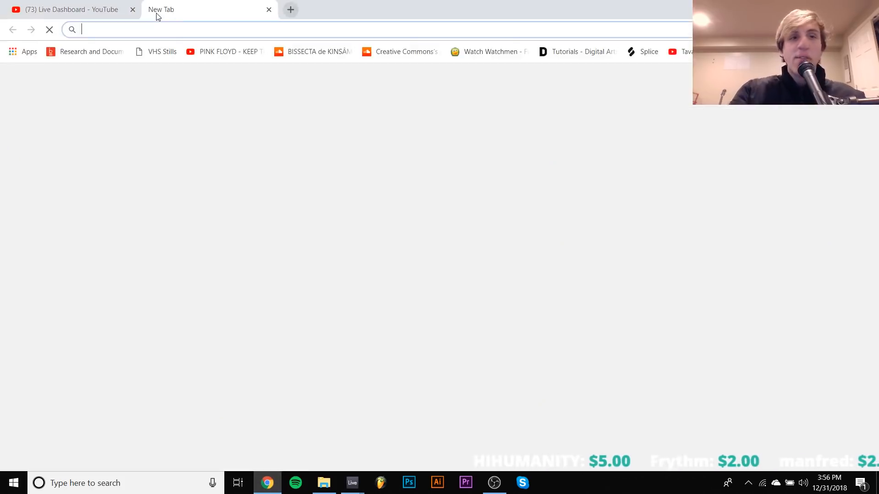
text(sp)
key(Return)
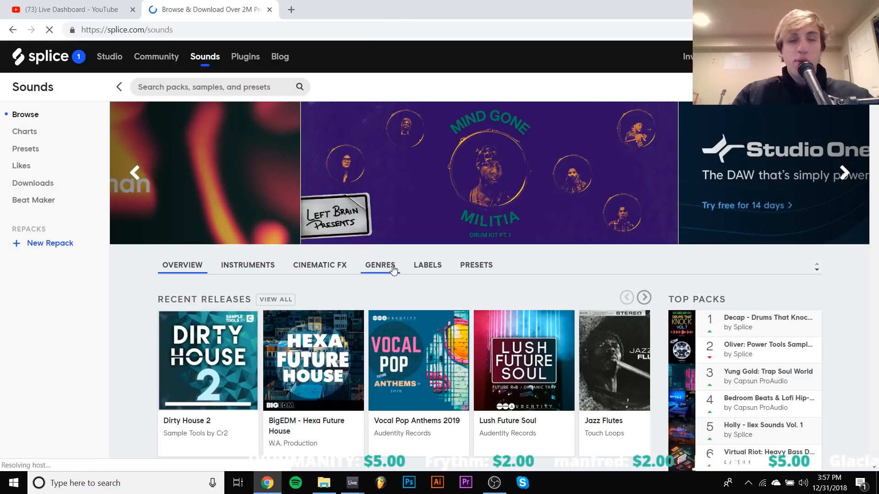
click(243, 268)
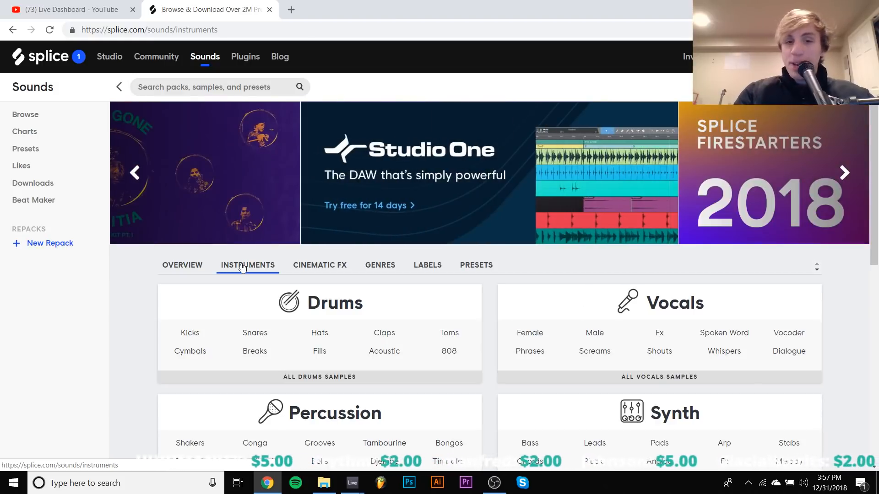
click(673, 314)
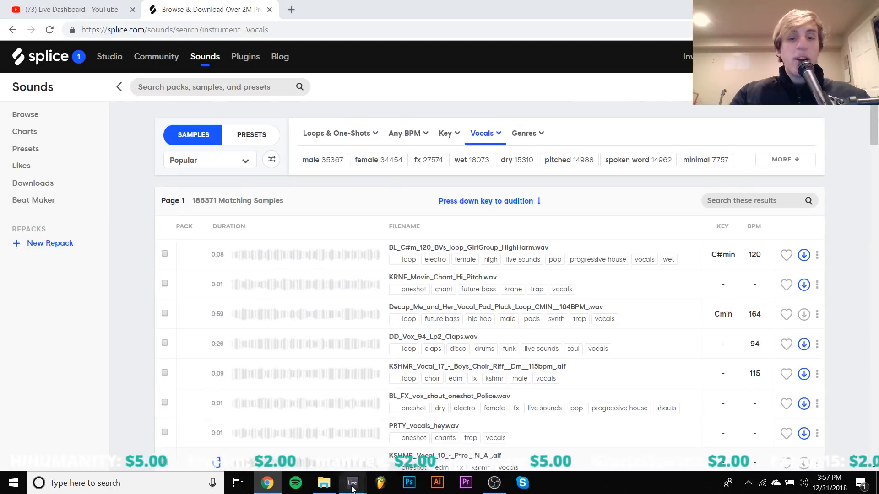
- Switch to Ableton Live and preview the Can't Stop You.wav track from the Desktop folder, restarting it near its beginning
mouse_move(353, 483)
click(274, 430)
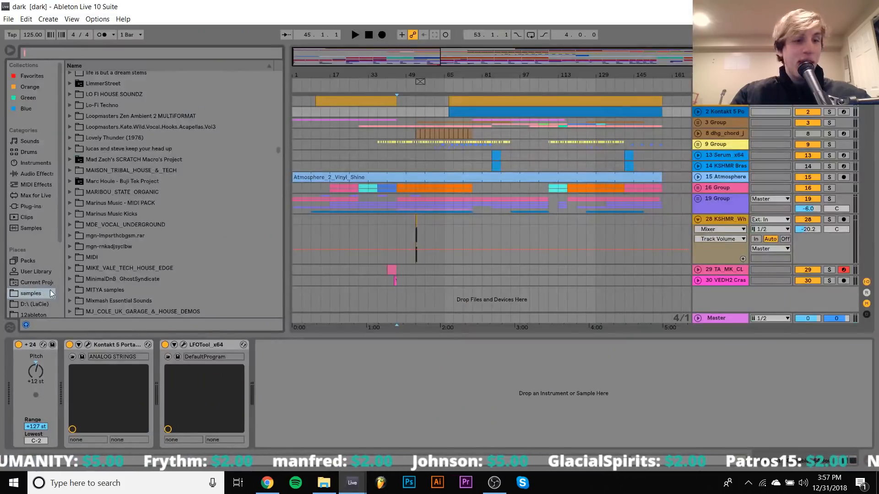
scroll(50, 290, down, 5)
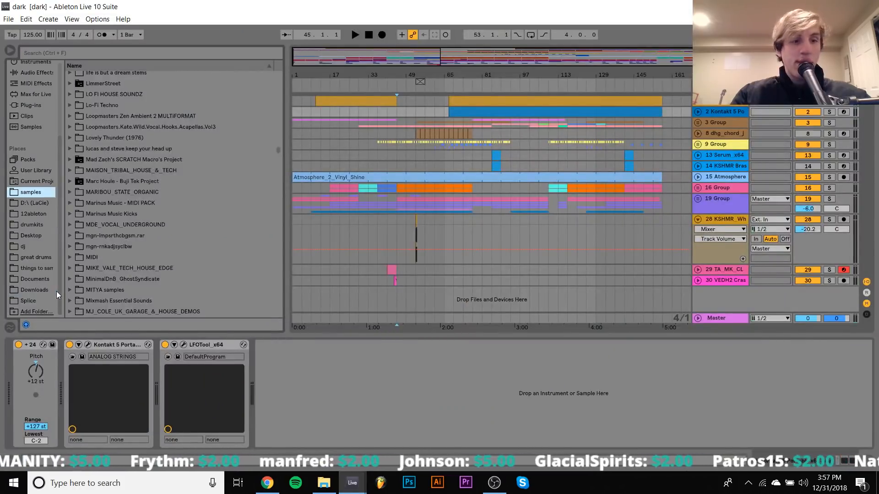
click(31, 236)
scroll(144, 275, down, 5)
scroll(144, 275, down, 10)
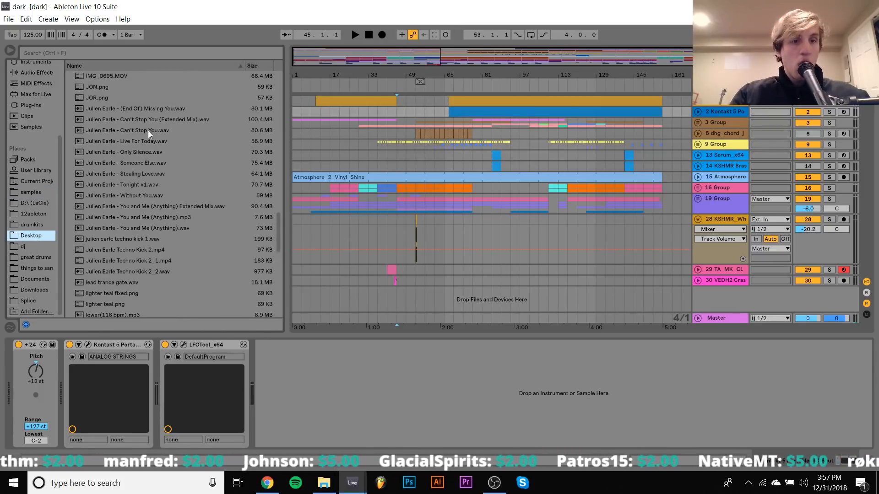
click(146, 130)
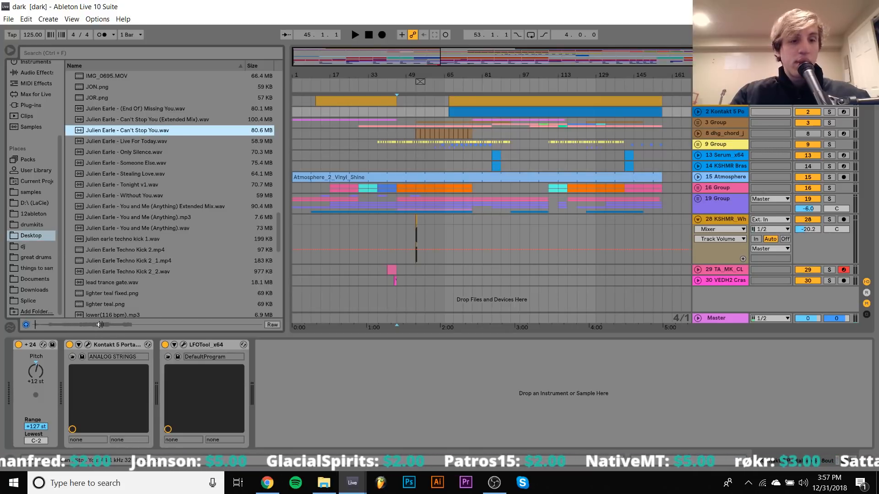
click(75, 324)
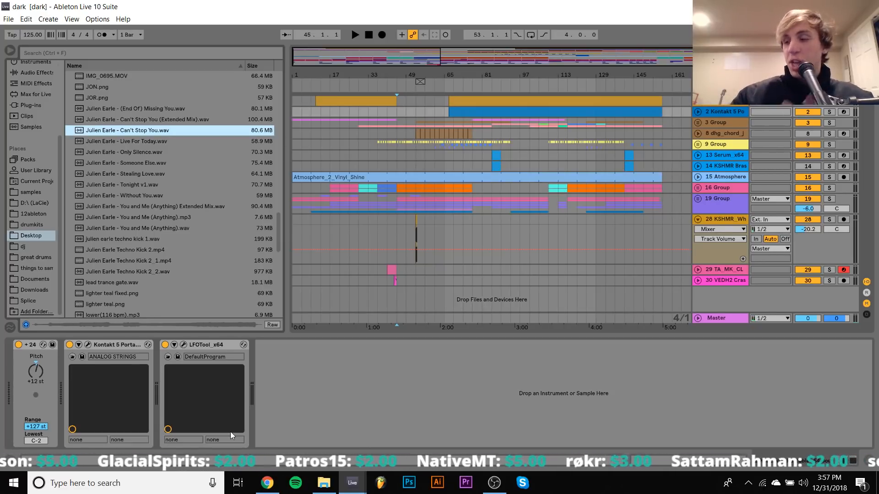
- Return to Splice in Chrome and sort the vocal results by Recent
key(alt+Tab)
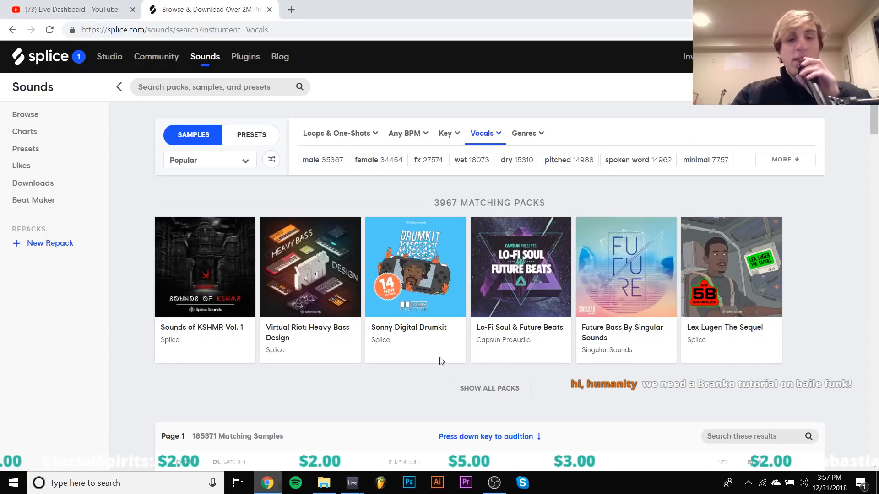
click(220, 163)
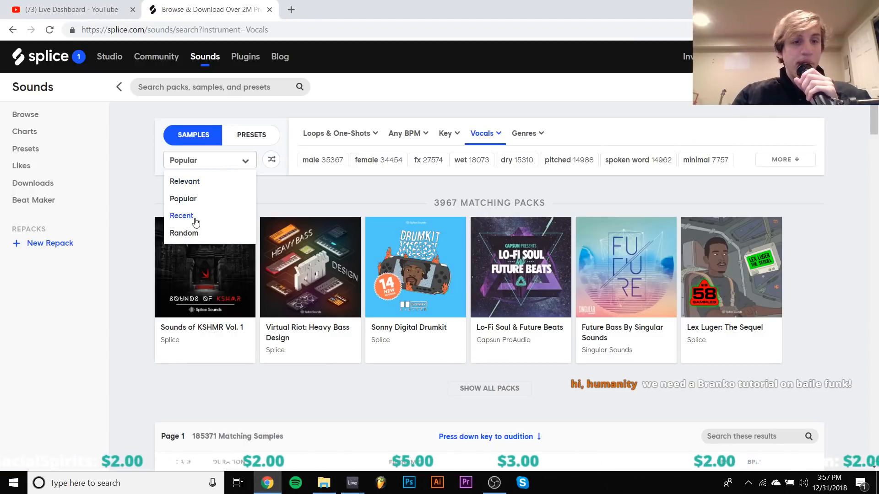
click(182, 217)
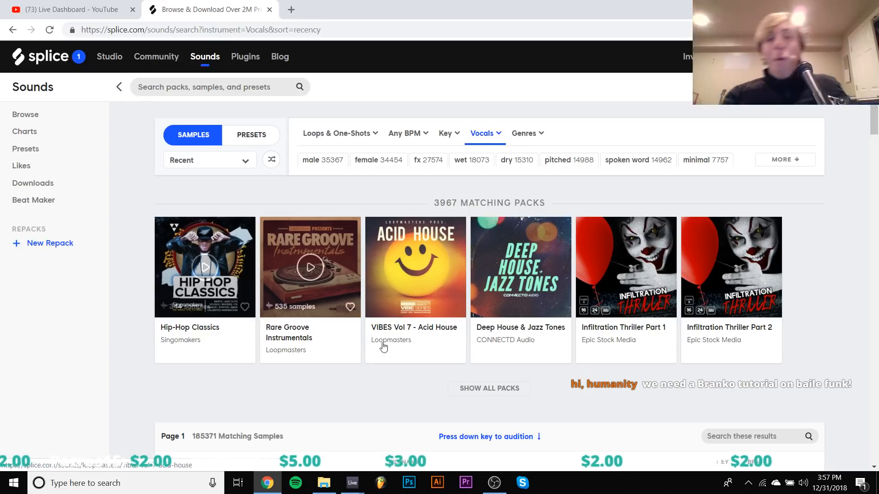
- Audition the first vocal samples in the list, skipping ahead within SHHC_Track_2_82_BPM_Vocal_Full.wav
scroll(377, 365, down, 5)
key(Down)
key(Down)
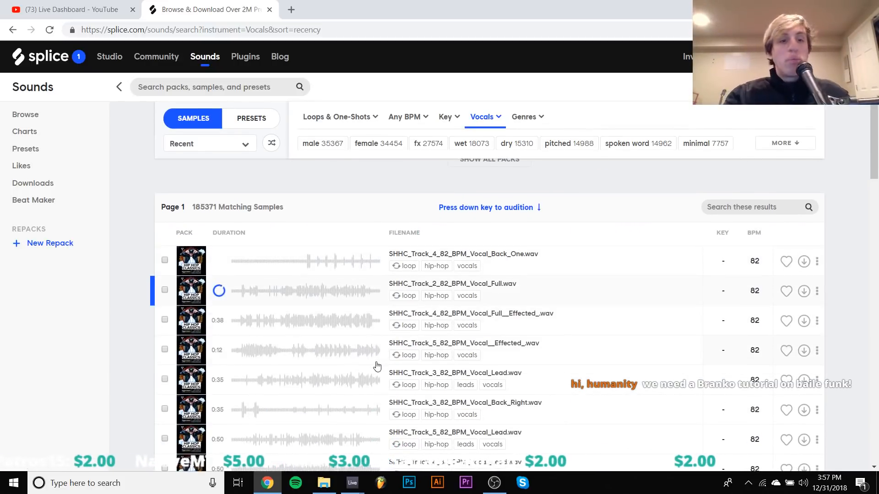
click(294, 295)
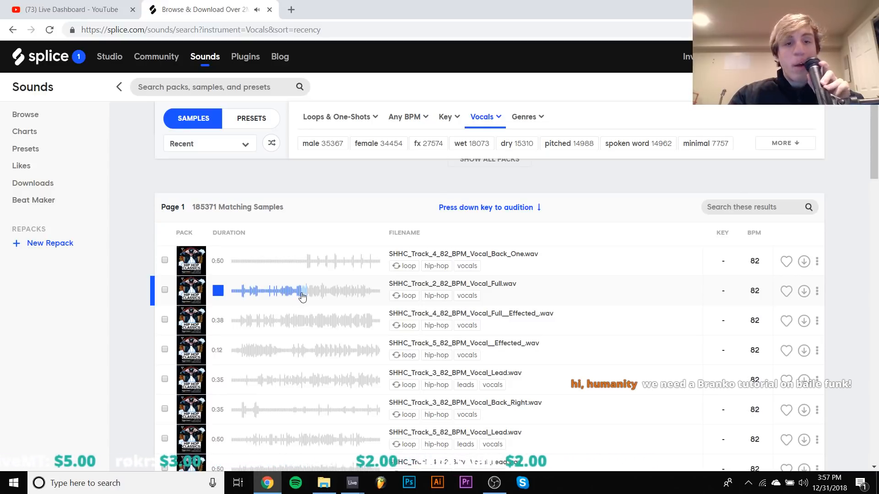
- Show all matching packs and look through the recent covers for a suitable vocal pack
scroll(302, 297, up, 5)
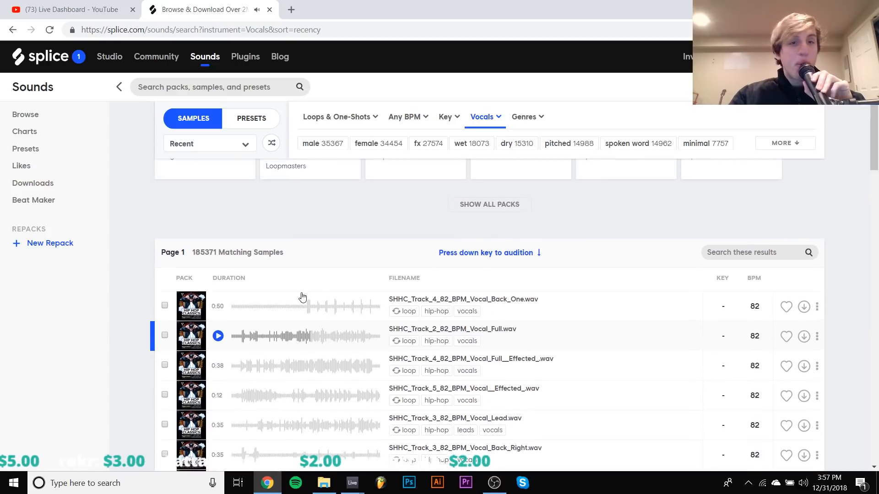
click(492, 389)
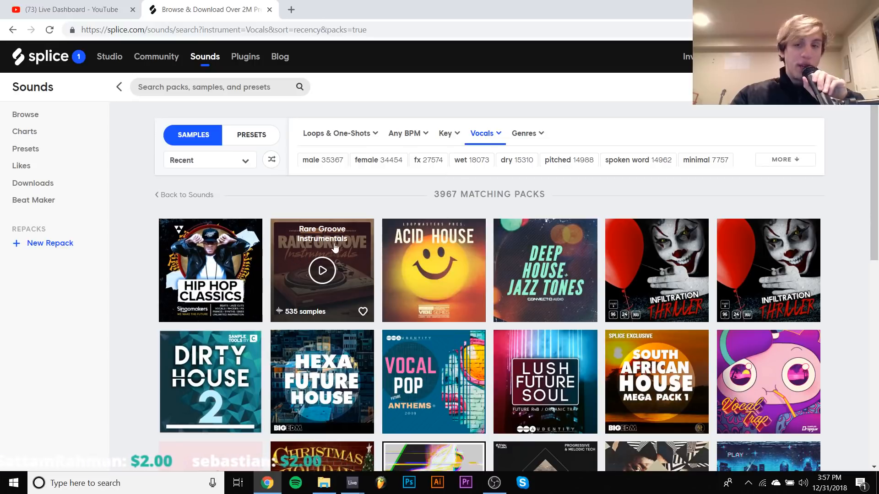
scroll(822, 296, down, 4)
scroll(823, 295, up, 3)
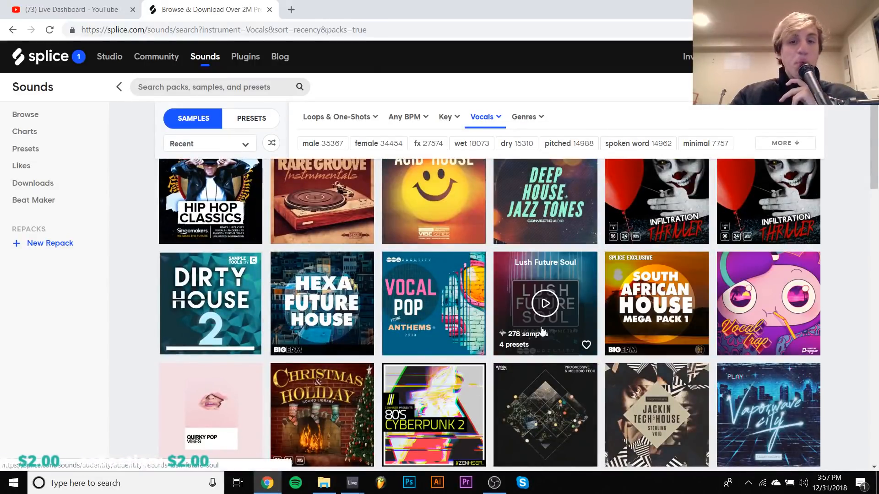
scroll(338, 348, down, 2)
scroll(340, 353, down, 5)
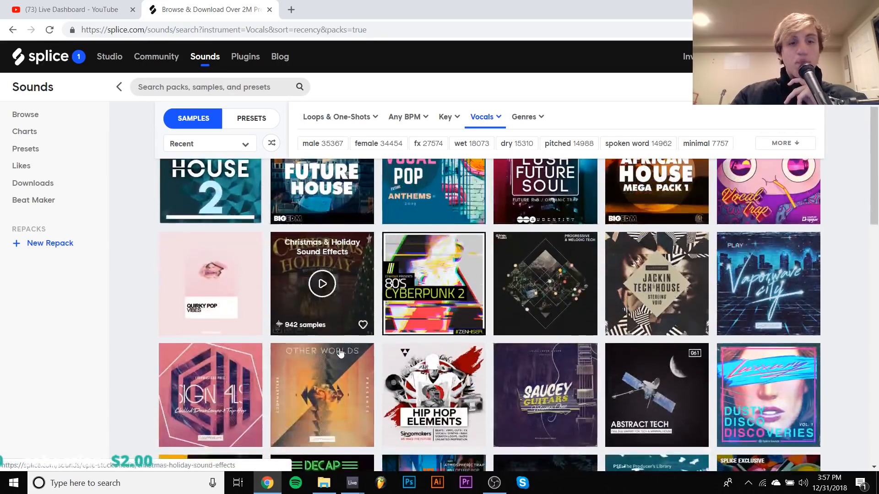
scroll(340, 353, up, 7)
scroll(341, 353, down, 7)
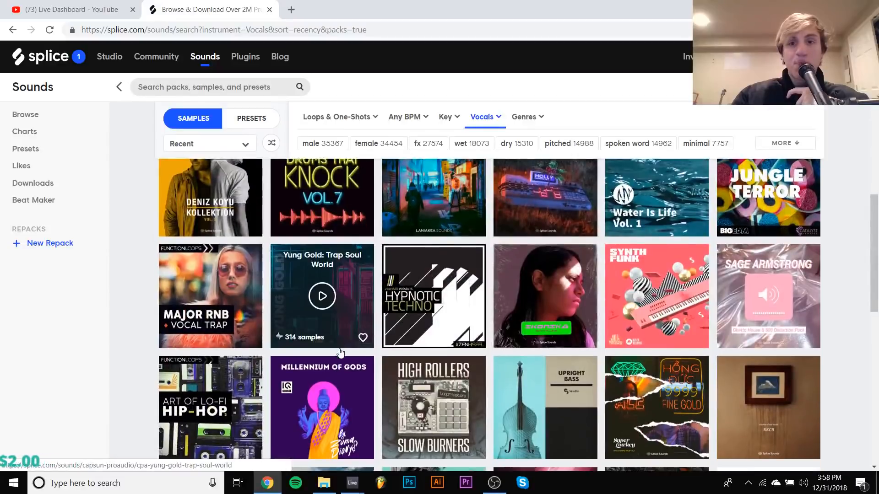
scroll(340, 352, down, 2)
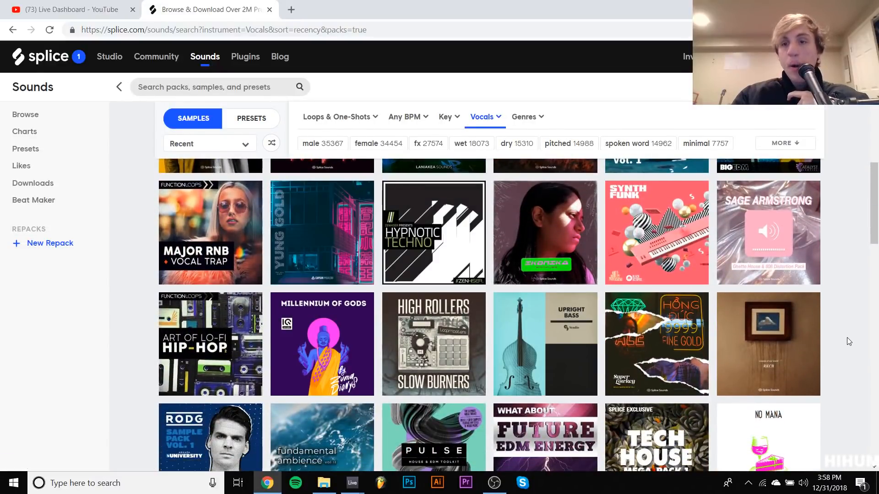
scroll(847, 338, down, 5)
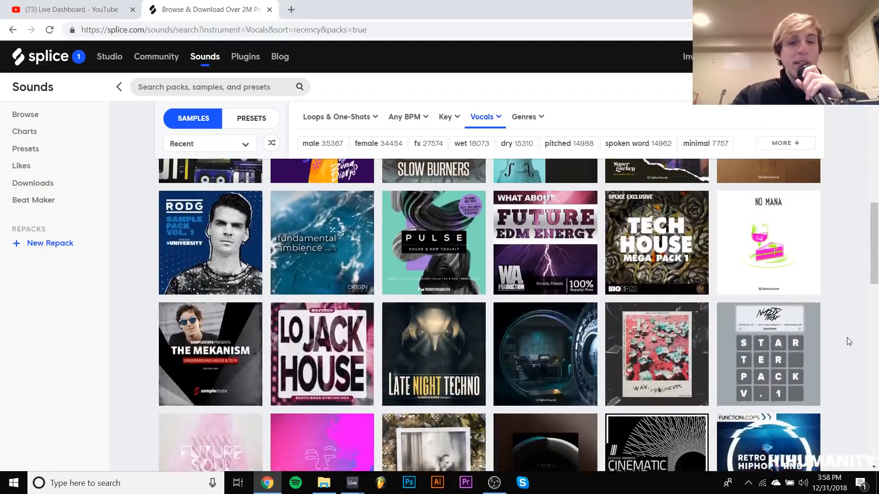
scroll(847, 338, down, 2)
scroll(847, 338, up, 3)
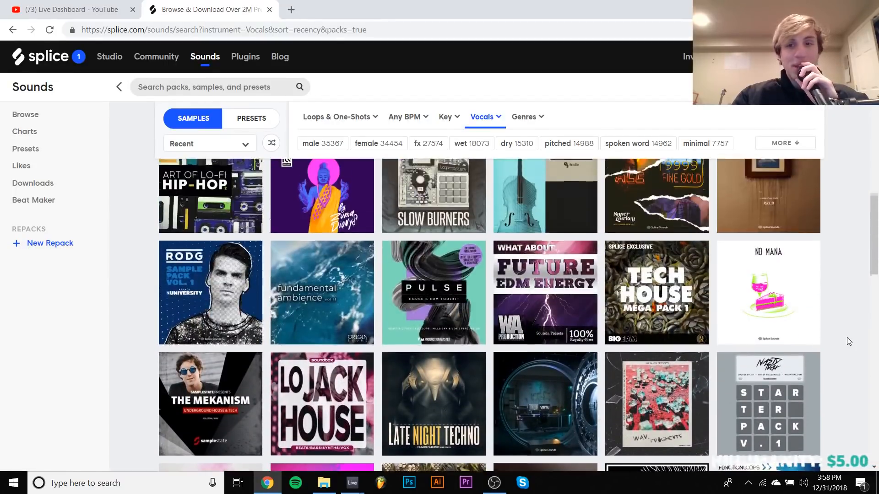
scroll(856, 362, down, 3)
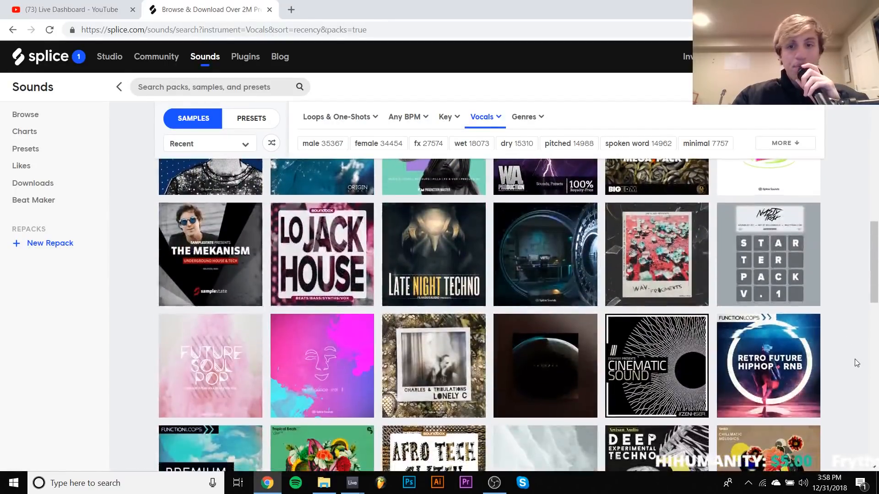
scroll(856, 362, down, 1)
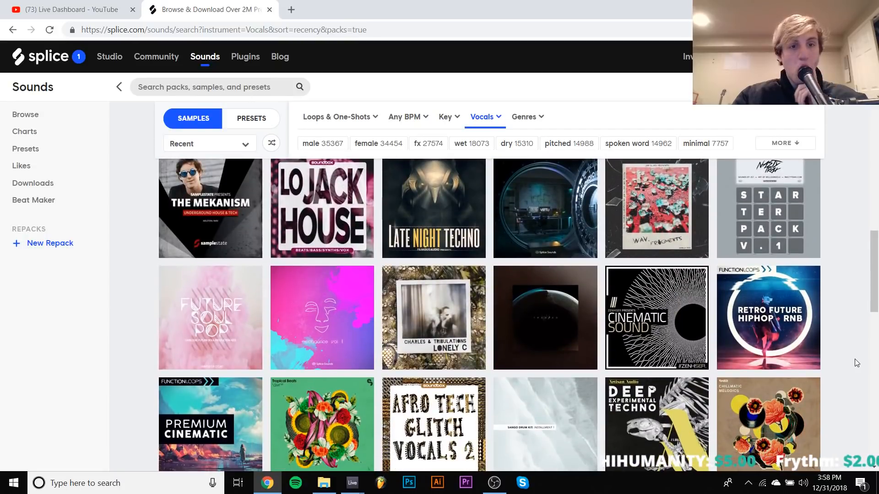
scroll(855, 362, down, 2)
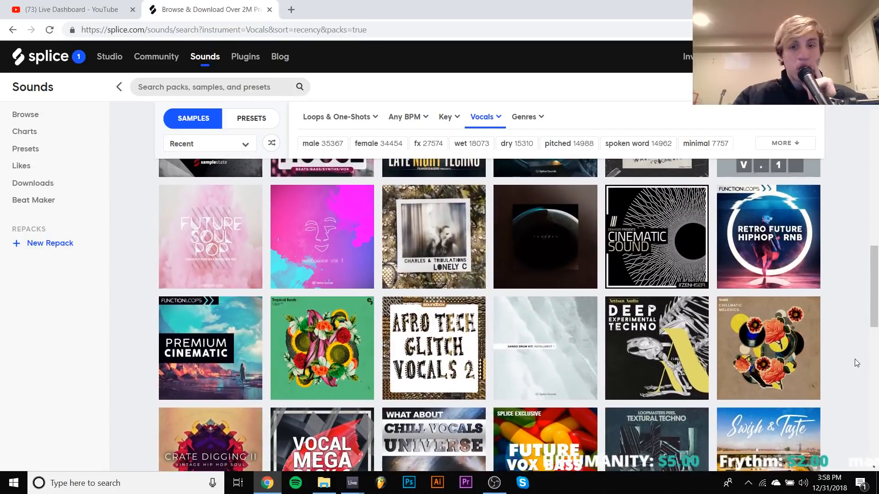
scroll(861, 315, down, 5)
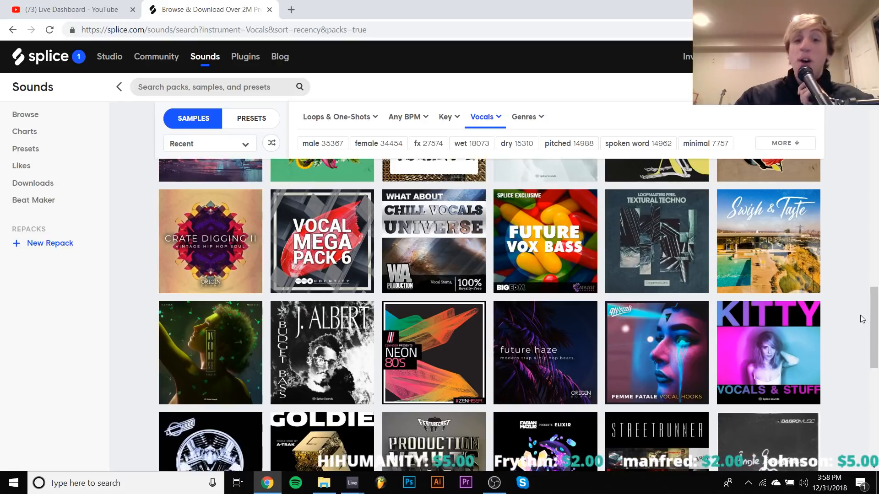
scroll(861, 315, down, 5)
scroll(861, 315, up, 2)
- Open the Kitty: Vocals & Stuff pack in a new tab and switch to that tab
right_click(778, 250)
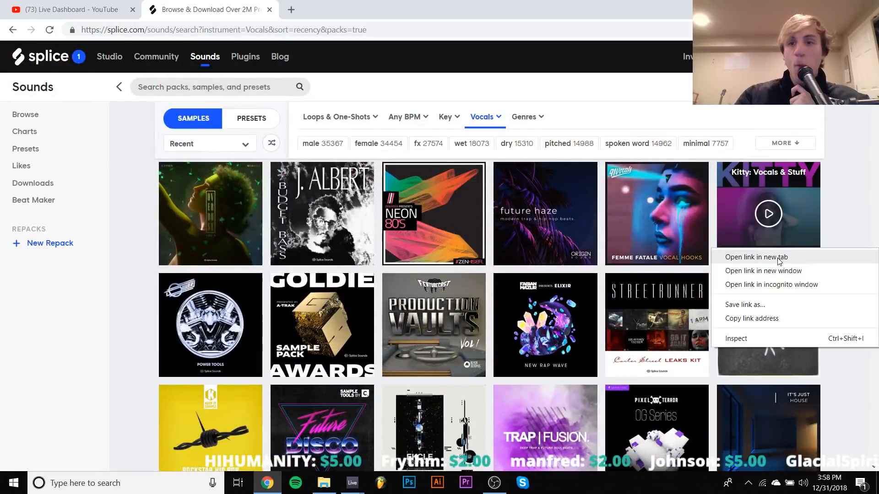
click(778, 257)
click(316, 5)
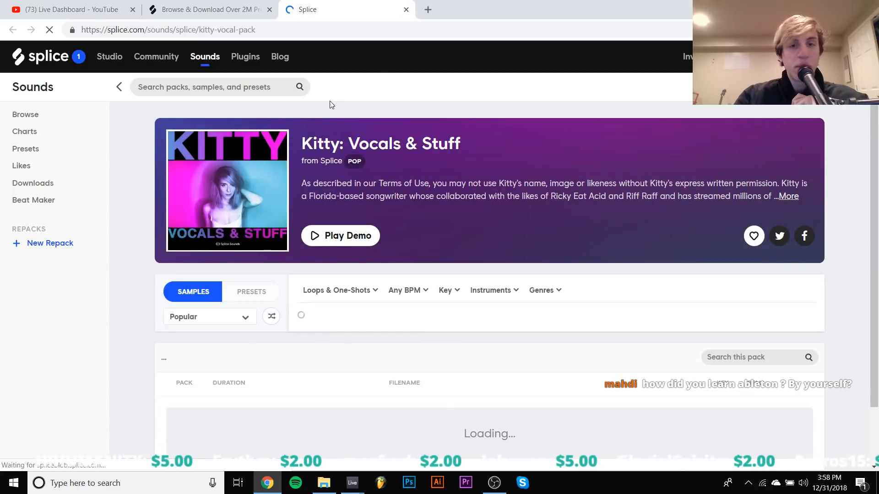
- Audition the Kitty pack's samples one after another and replay KITTY_i_see_the_light_155_Cm.wav
scroll(330, 104, down, 4)
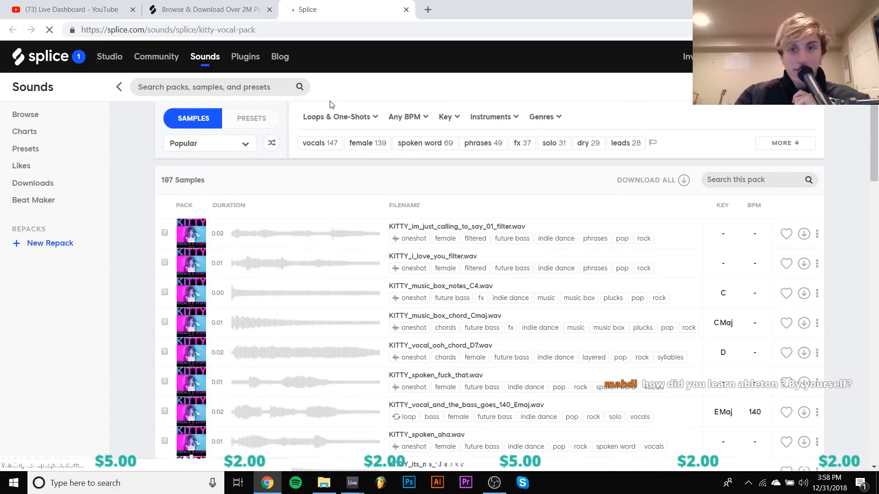
key(Down)
key(Down)
key(Down)
key(Down)
key(Down)
key(Down)
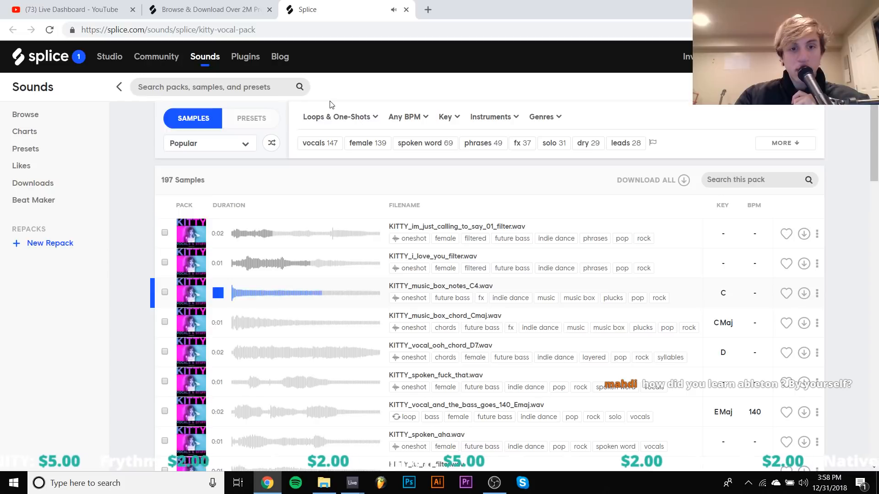
key(Down)
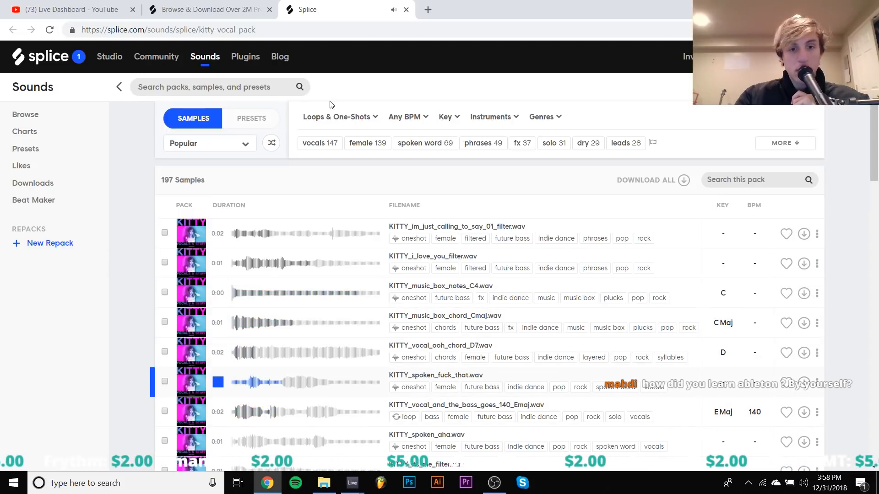
key(Down)
key(Down)
key(Up)
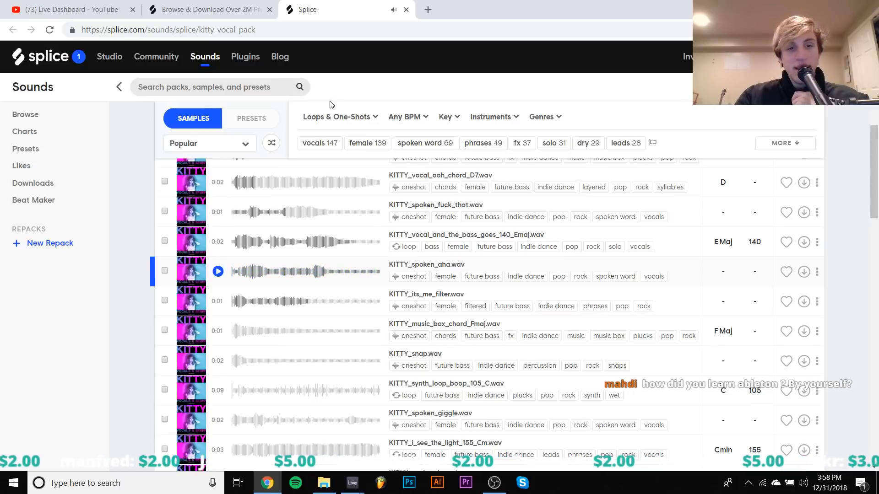
key(Down)
key(Down)
key(Down)
key(Down)
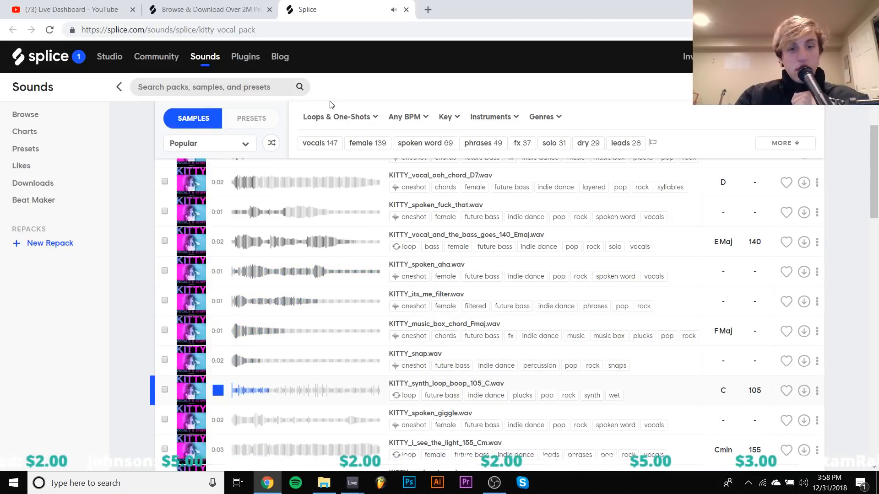
key(Down)
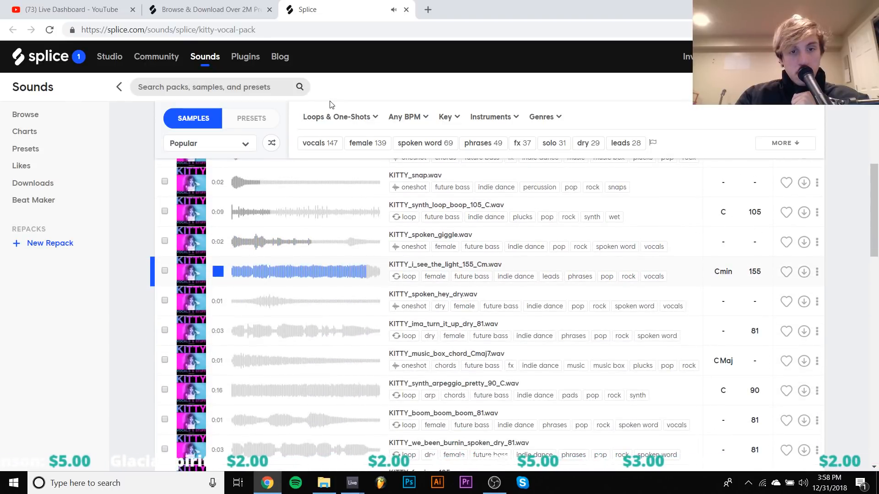
key(Down)
key(Up)
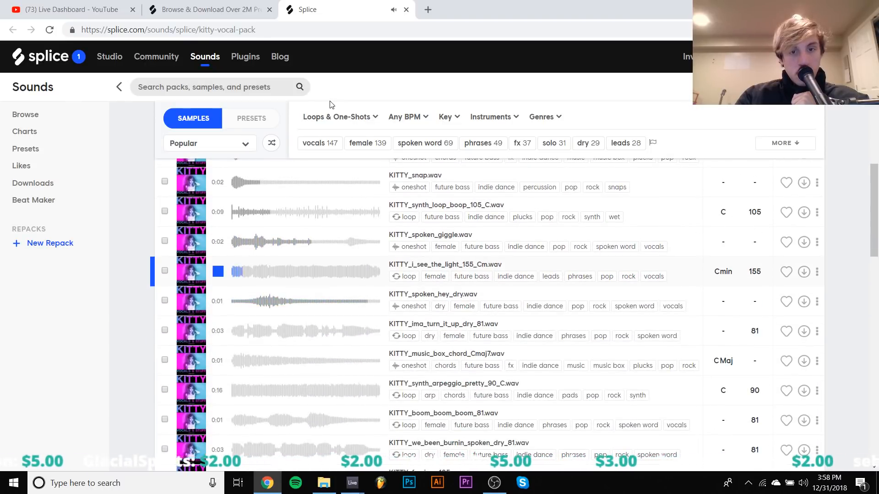
- Download KITTY_i_see_the_light_155_Cm.wav and audition the samples below it through KITTY_boom_boom_boom_81.wav
click(804, 272)
click(281, 301)
key(Down)
key(Down)
key(Down)
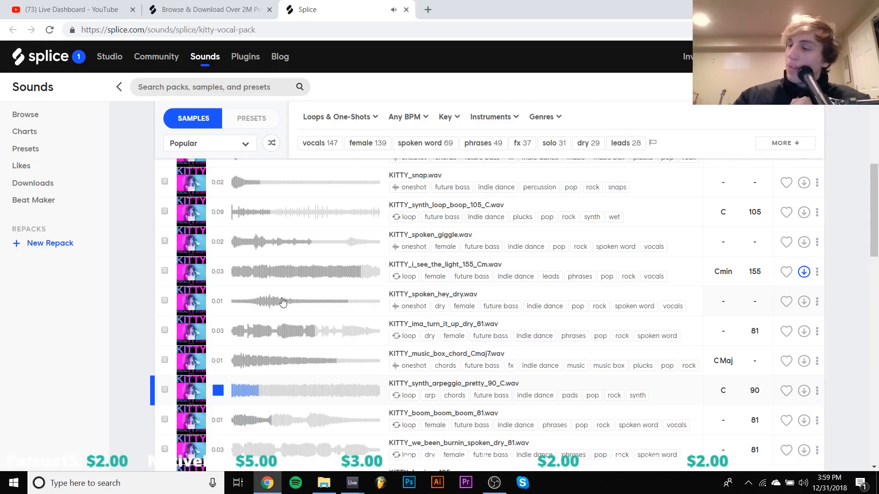
key(space)
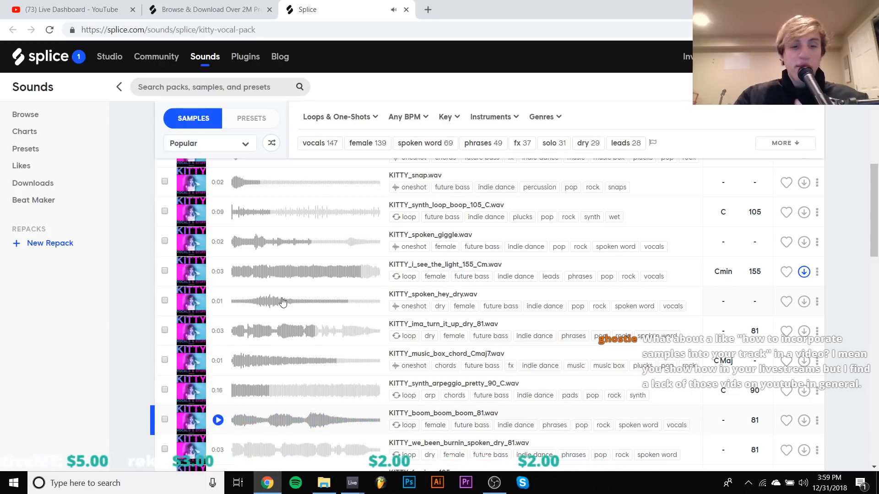
- Continue auditioning the Kitty pack's unfiltered samples from KITTY_we_been_burnin_spoken_dry_81.wav through KITTY_its_lit.wav
key(Down)
key(Down)
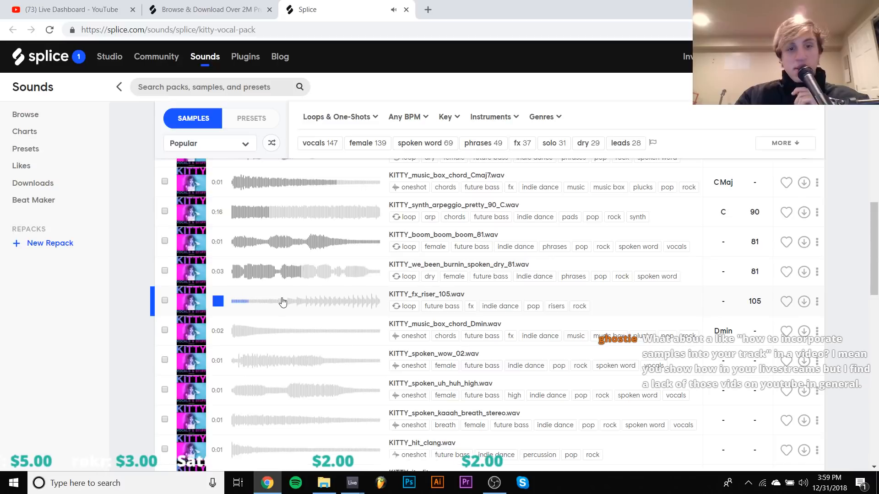
key(Down)
key(Down)
key(Down)
key(Down)
key(Down)
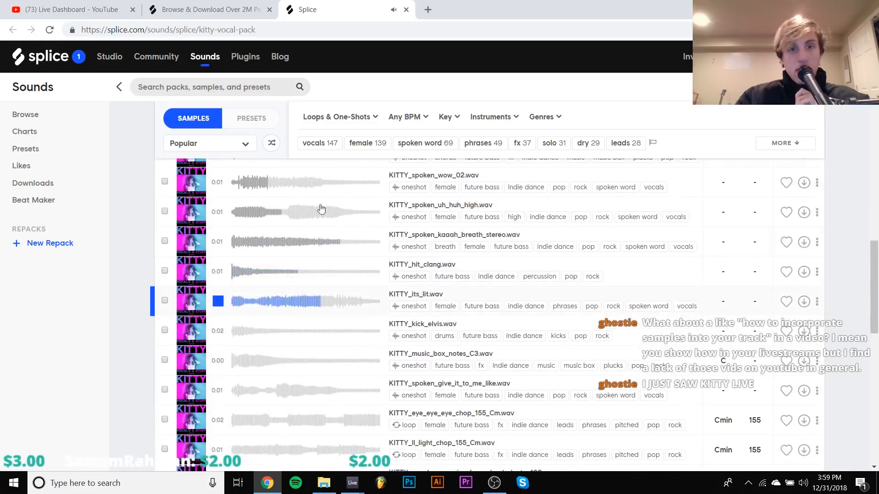
- Filter the Kitty pack by the vocals tag and audition the first matching samples through KITTY_vocal_ooh_chord_D7.wav
click(327, 143)
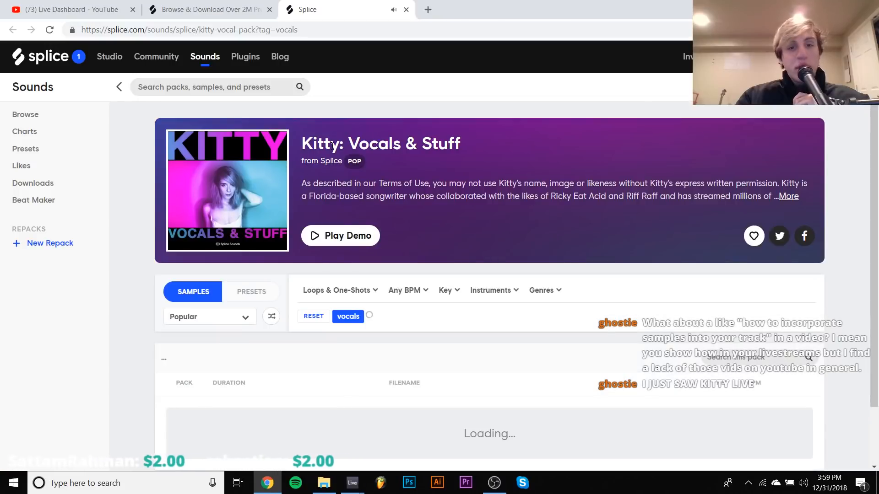
key(Down)
key(Down)
key(Down)
key(Down)
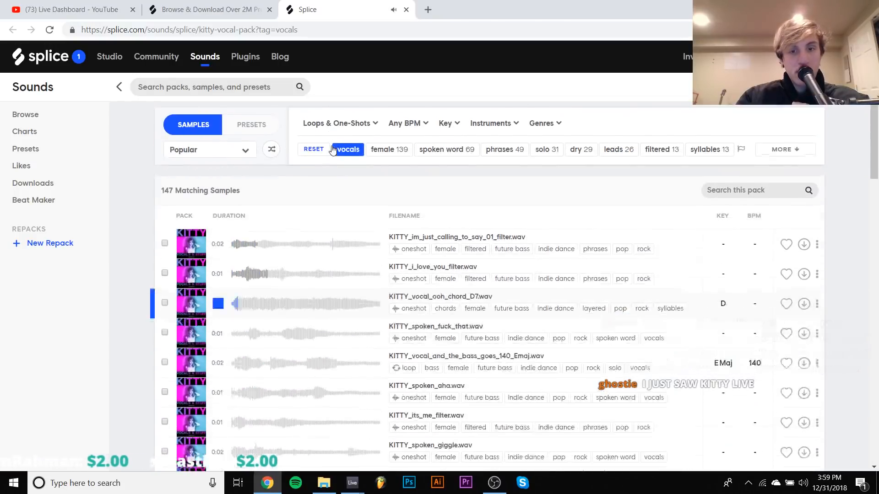
- Audition the remaining filtered Kitty vocals one after another through KITTY_spoken_wow_02.wav
key(Down)
key(Down)
key(Down)
key(Down)
key(Down)
key(Down)
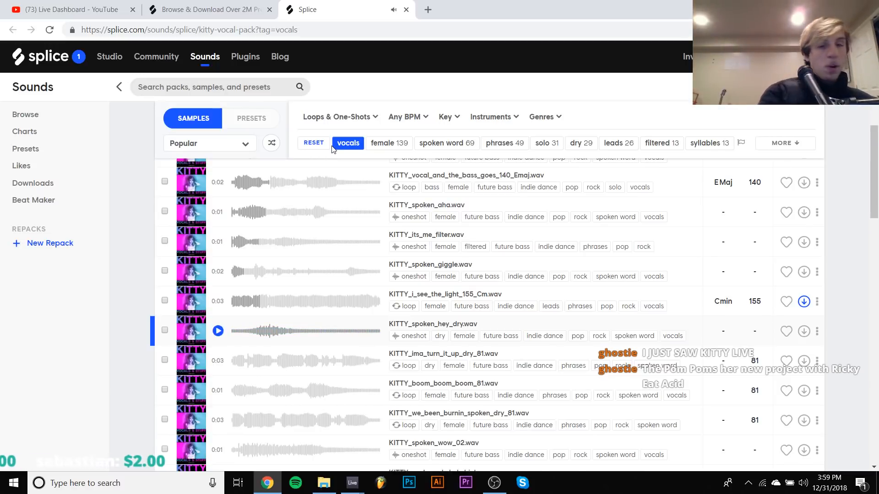
key(Down)
key(Down)
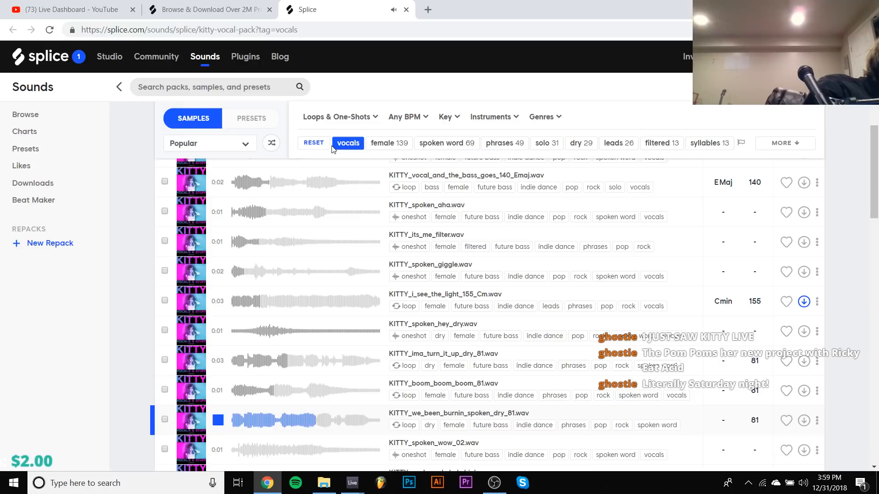
key(Down)
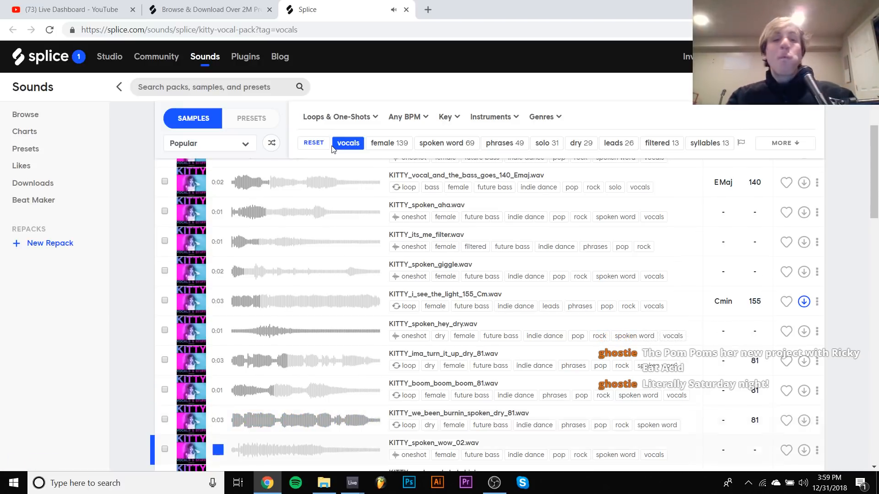
- Close the Kitty pack and open the ASHES By Mothica pack from the recent vocal packs in a new tab
click(405, 9)
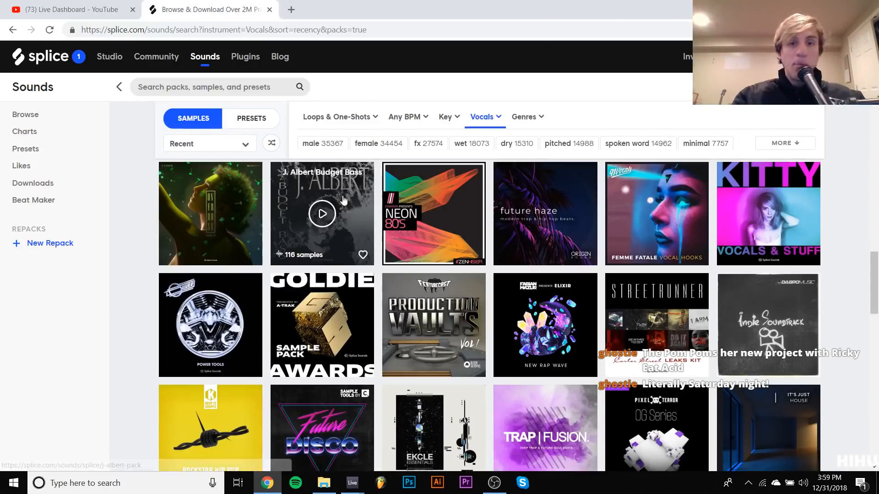
scroll(351, 306, down, 2)
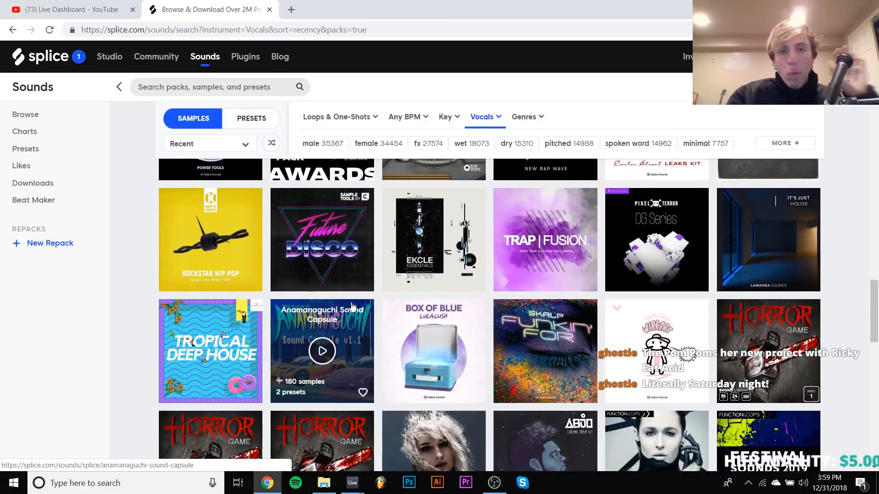
scroll(351, 307, down, 2)
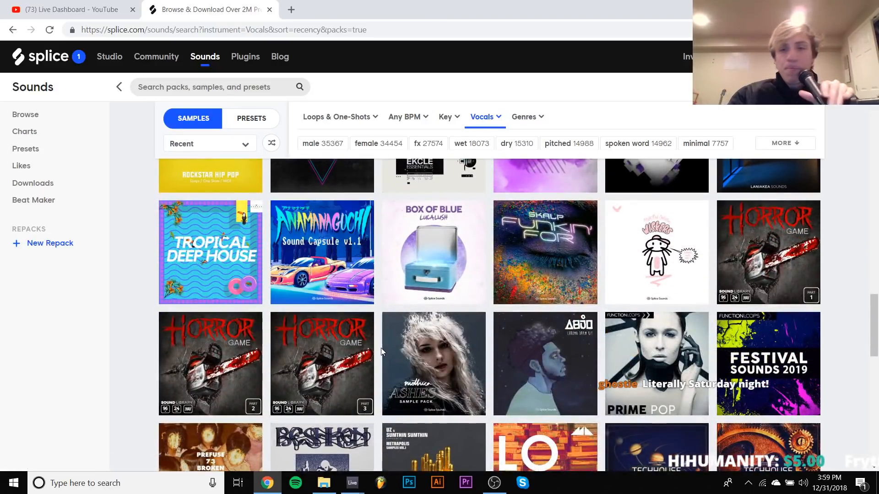
scroll(383, 351, down, 2)
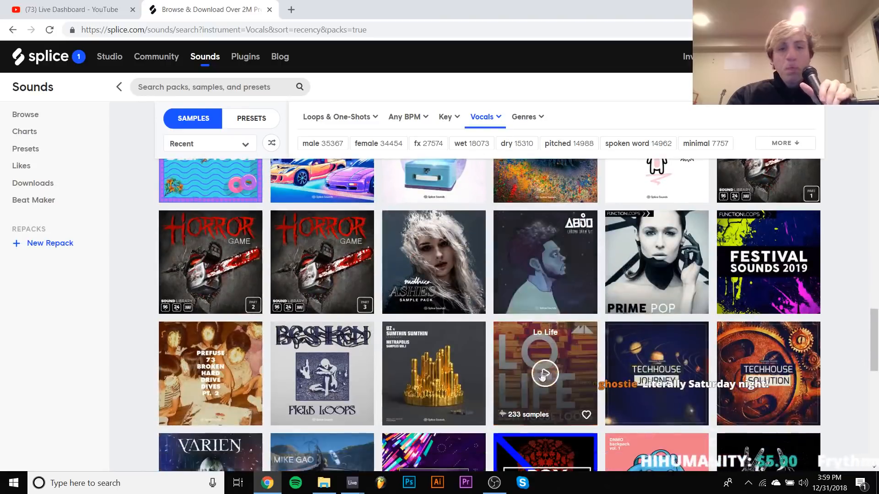
right_click(448, 310)
click(476, 316)
click(321, 10)
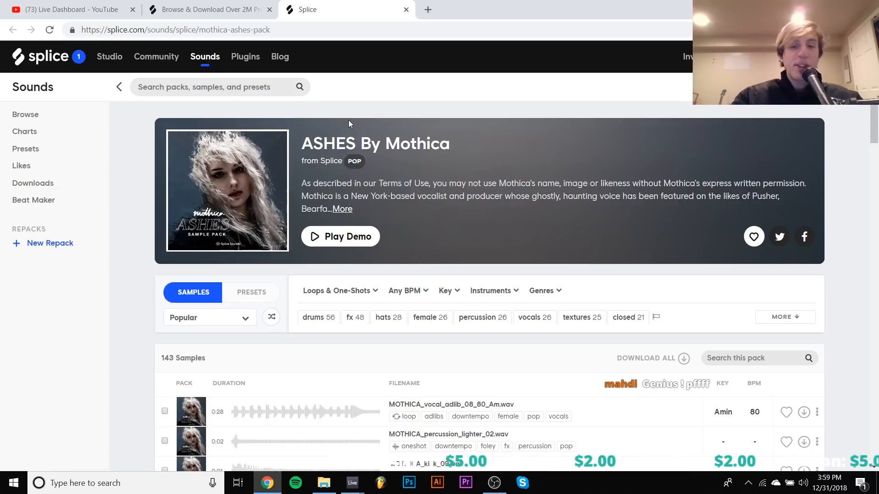
- Audition the first samples of the ASHES By Mothica pack through MOTHICA_epiano_01_Fmaj7.wav
key(Down)
key(Down)
key(Down)
key(Down)
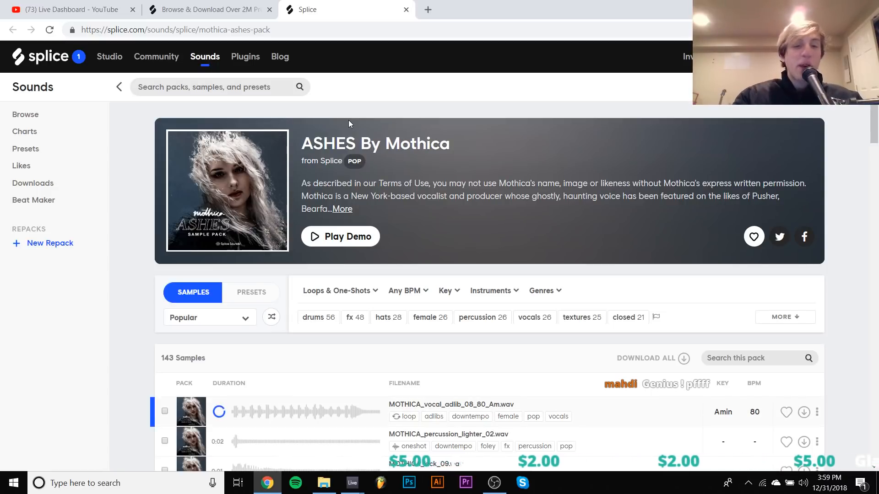
key(Down)
key(Up)
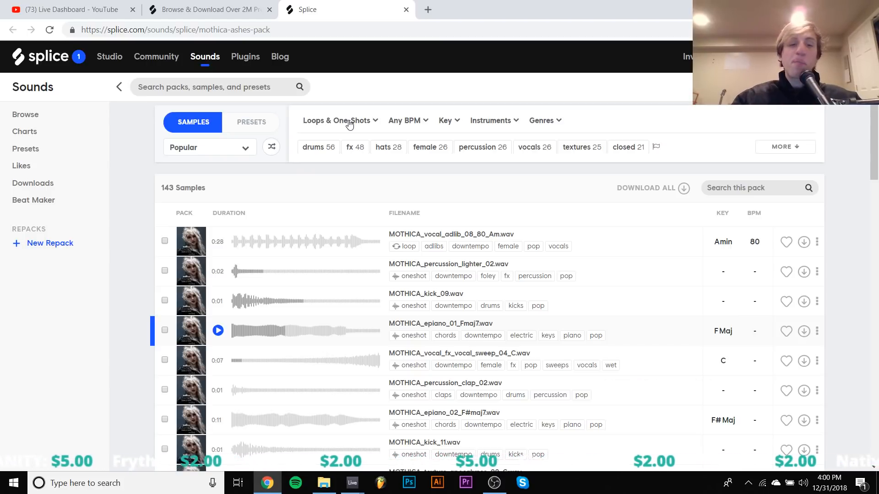
- Continue auditioning the Mothica samples from MOTHICA_vocal_fx_vocal_sweep_04_C.wav through MOTHICA_texture_apocalypse_02_C.wav
key(Down)
key(Down)
key(Down)
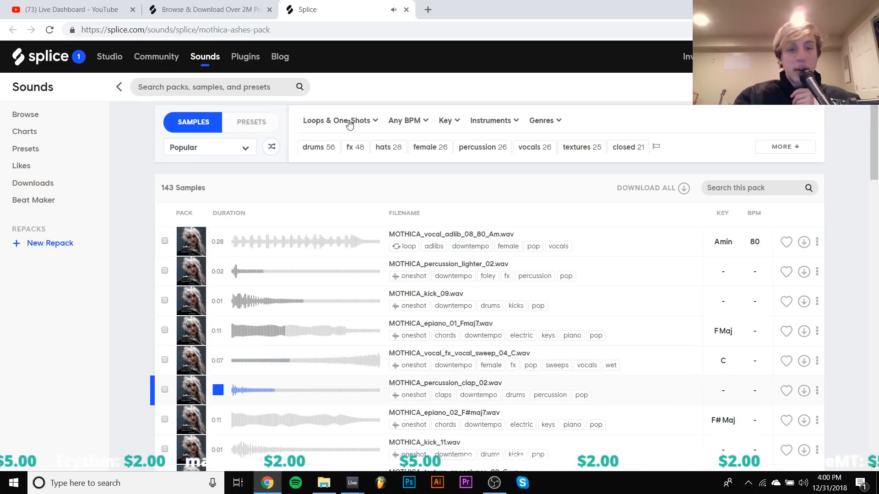
key(Up)
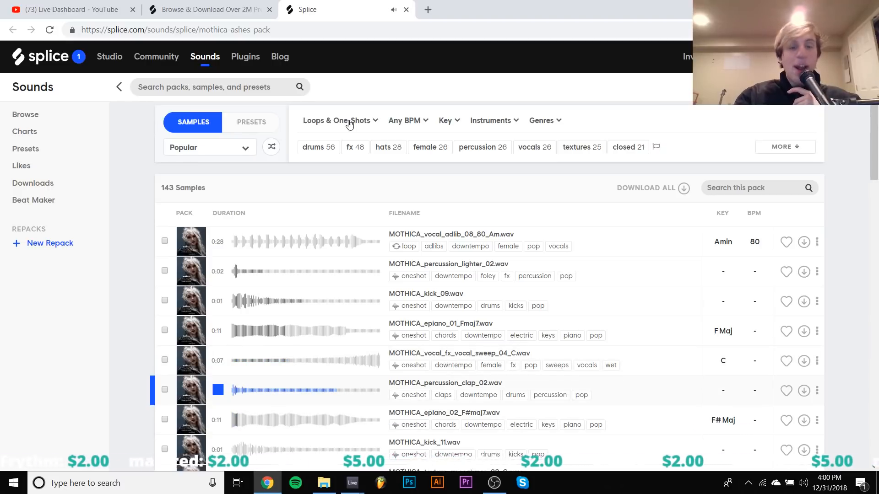
key(Down)
key(Down)
key(Down)
key(Down)
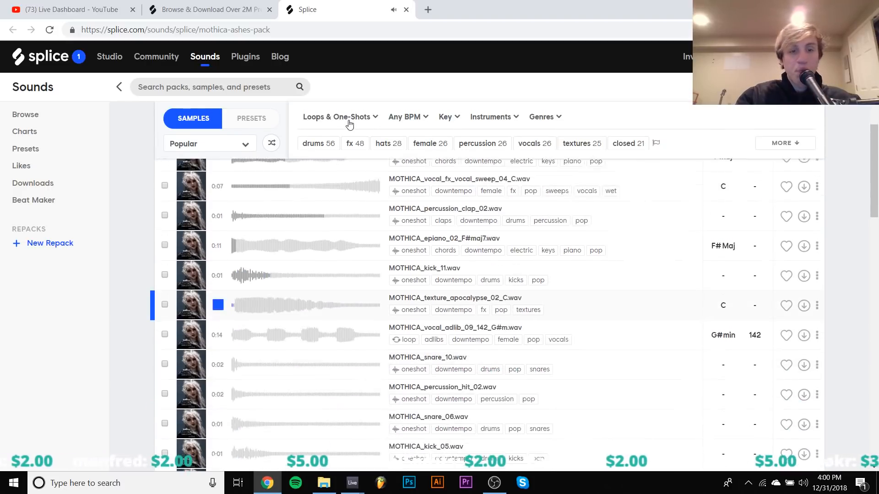
- Filter the ASHES By Mothica pack by the vocals tag and audition the first matching samples
click(534, 144)
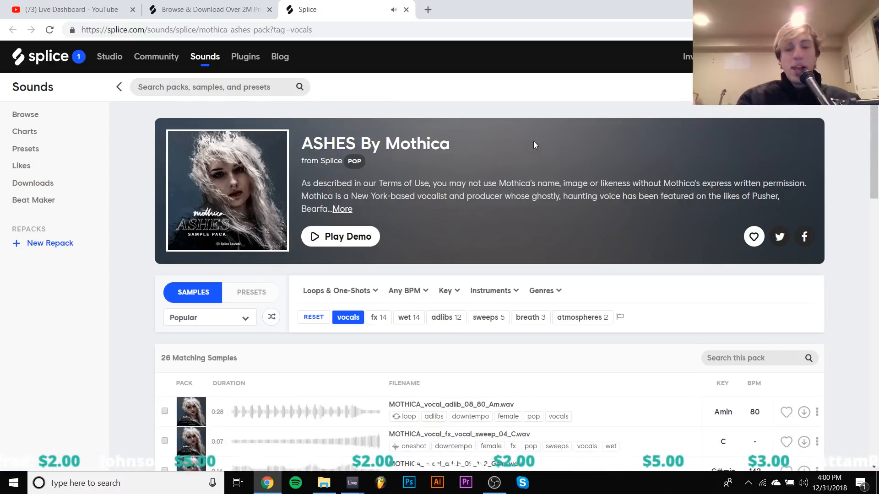
key(Down)
key(Down)
key(Down)
key(Down)
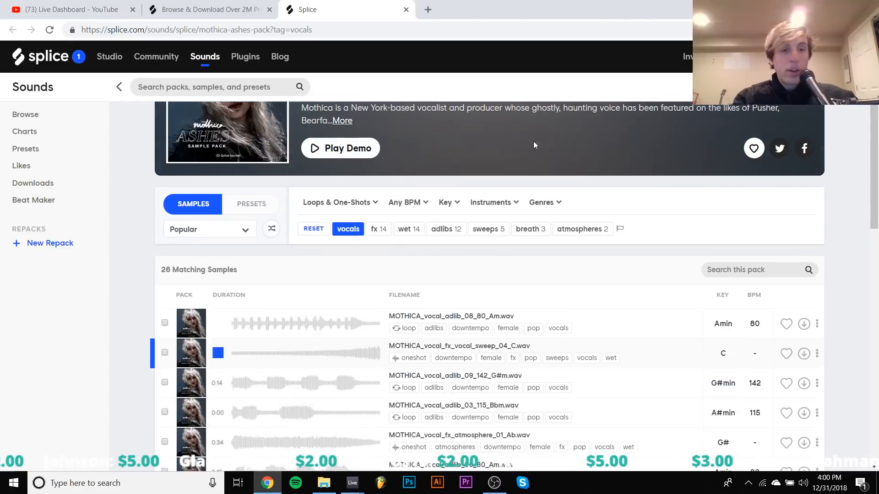
- Audition the following Mothica vocals, including the adlibs in Bbm, through MOTHICA_vocal_fx_breath_01.wav
key(Down)
key(Down)
key(Down)
key(Down)
key(Down)
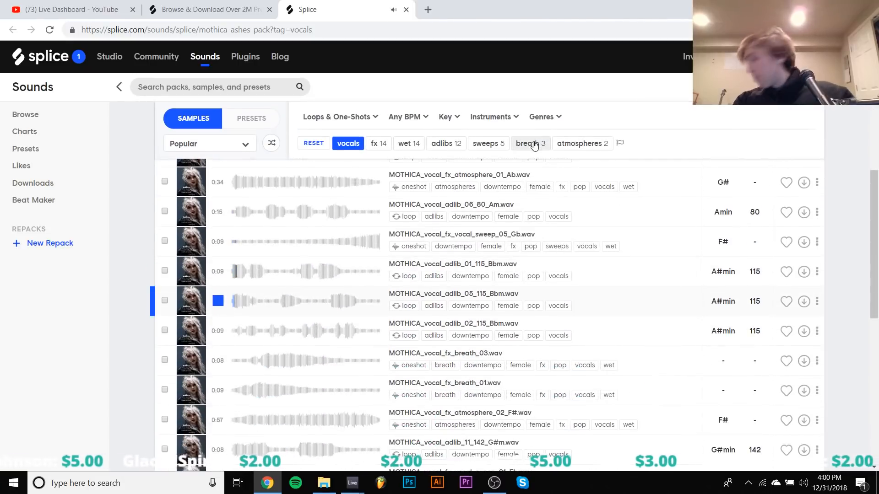
key(Down)
key(Down)
key(Down)
key(Down)
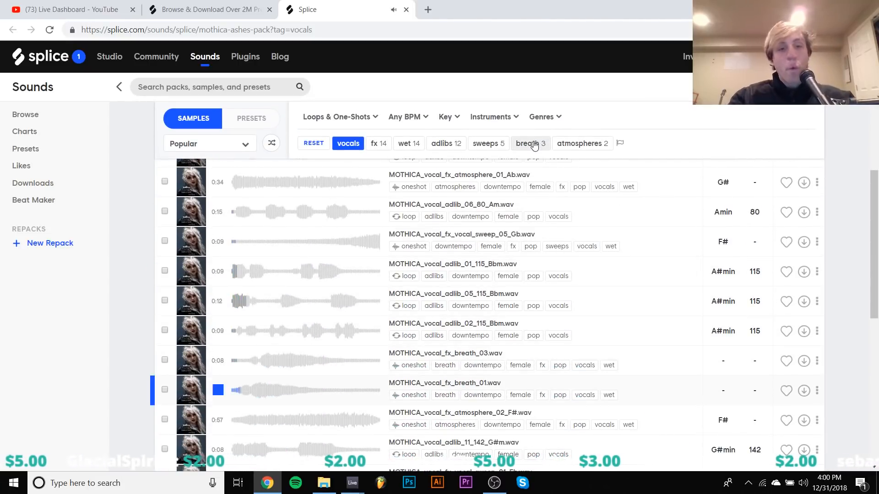
- Audition the next Mothica vocals, download MOTHICA_vocal_adlib_12_140_G#m.wav and stop its preview
key(Down)
key(Down)
key(Down)
key(Down)
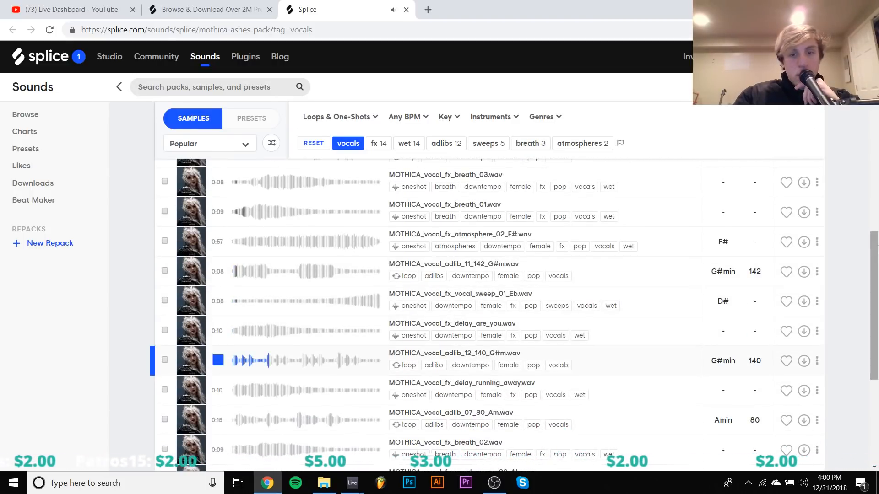
click(805, 362)
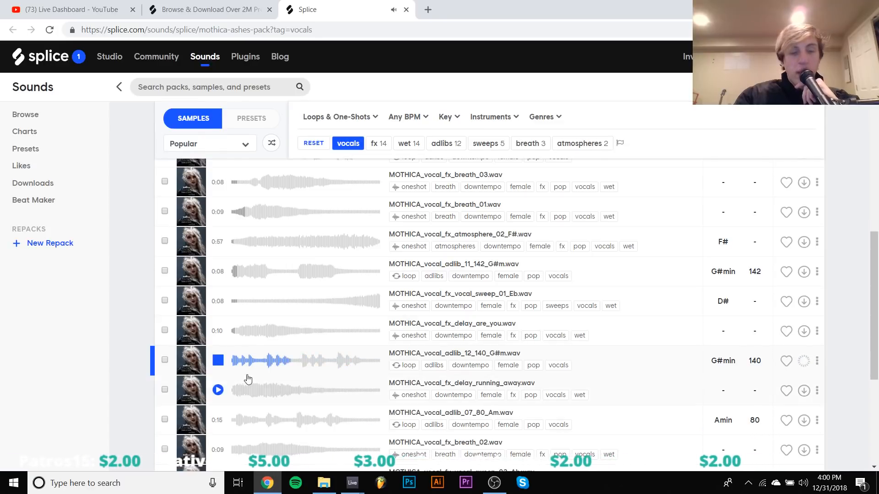
click(218, 362)
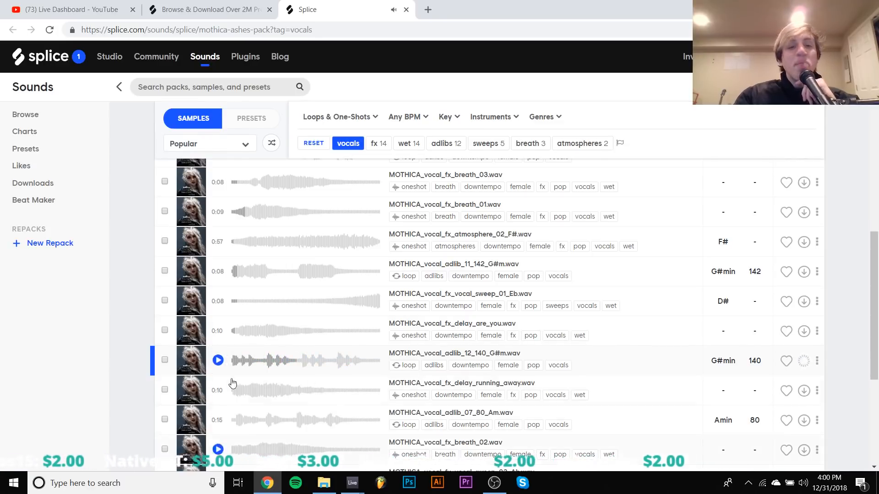
- Switch to the dark project in Ableton Live and insert a MIDI track directly below the 16 Group track
mouse_move(352, 482)
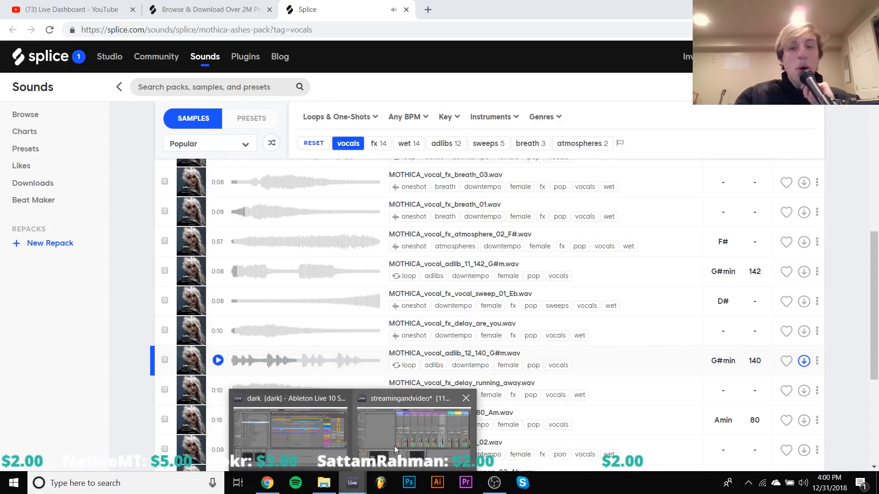
click(320, 443)
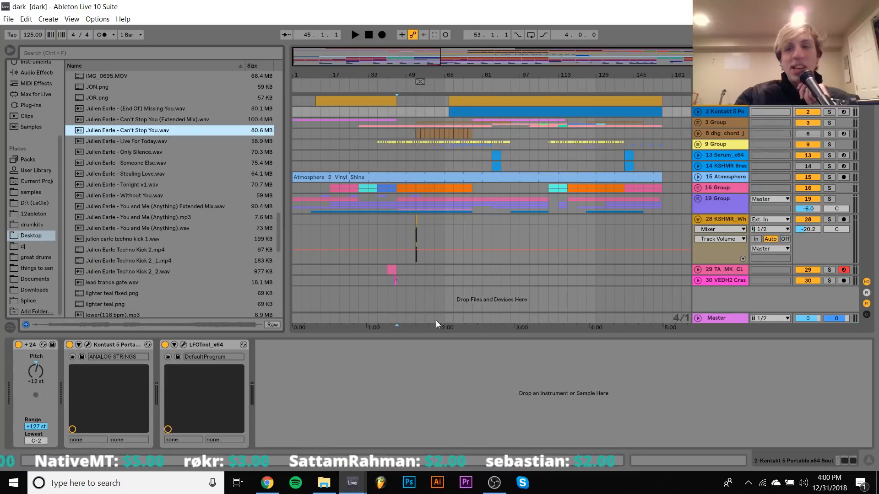
click(719, 190)
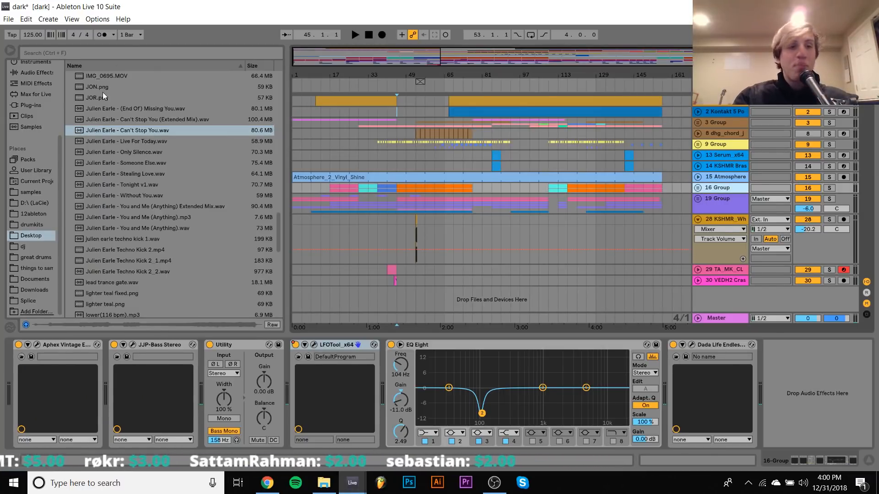
key(ctrl+shift+t)
- Search the browser's Splice folder for "mothica"
click(37, 105)
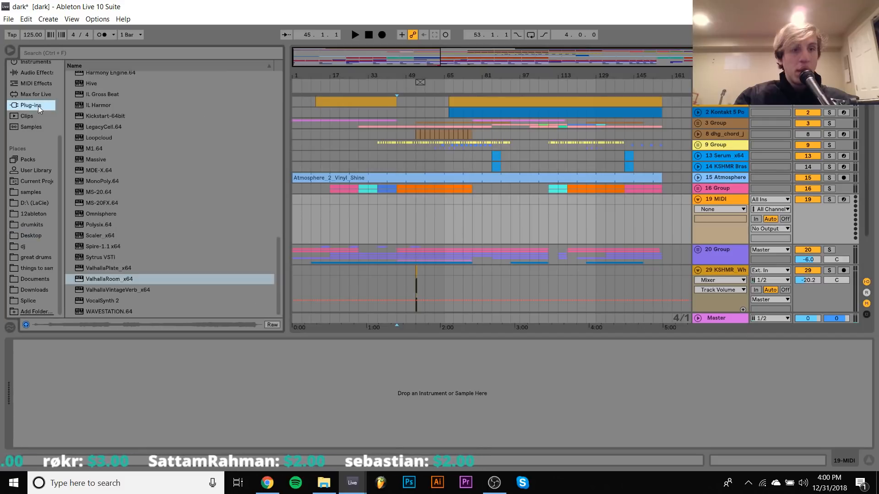
click(31, 302)
click(94, 54)
text(mo)
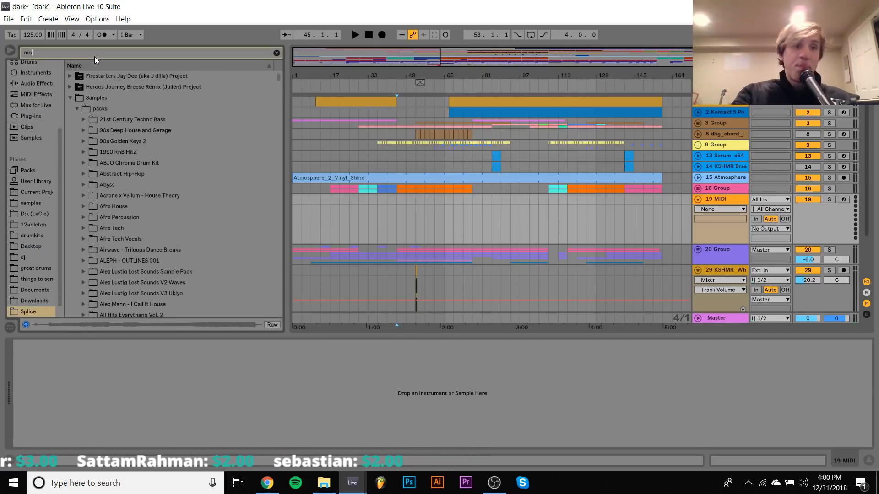
text(thica)
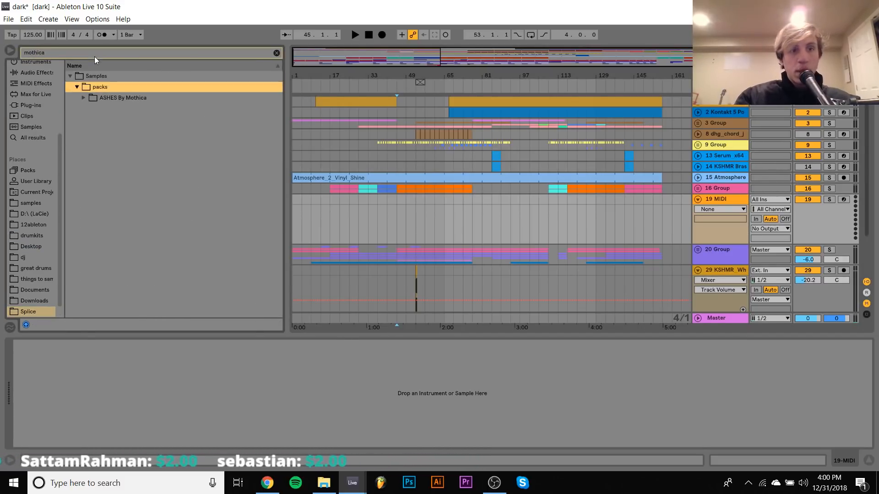
- Expand the ASHES By Mothica folder down to MOTHICA_vocal_adlibs and select MOTHICA_vocal_adlib_12_140_G#m.wav
key(Right)
key(Down)
key(Right)
key(Down)
key(Right)
key(Down)
key(Right)
key(Down)
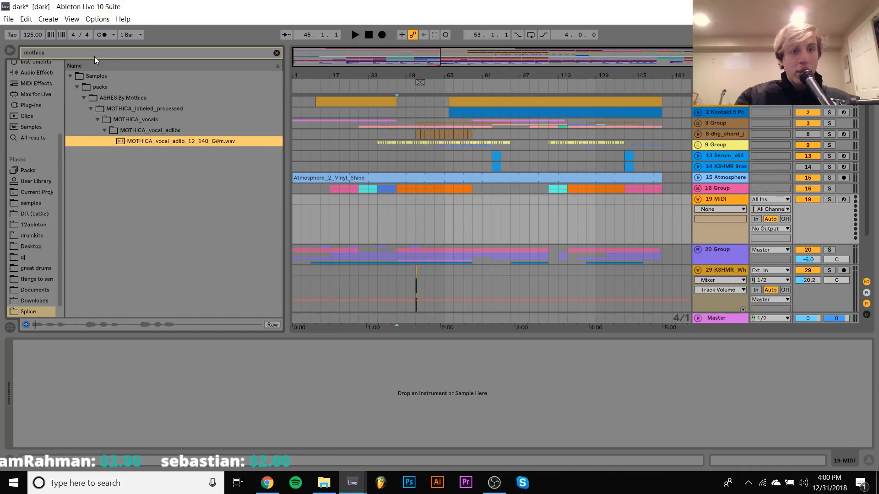
- Place the Mothica adlib sample on the new track at bar 29 and turn off Warp for its clip
drag(136, 141, 359, 214)
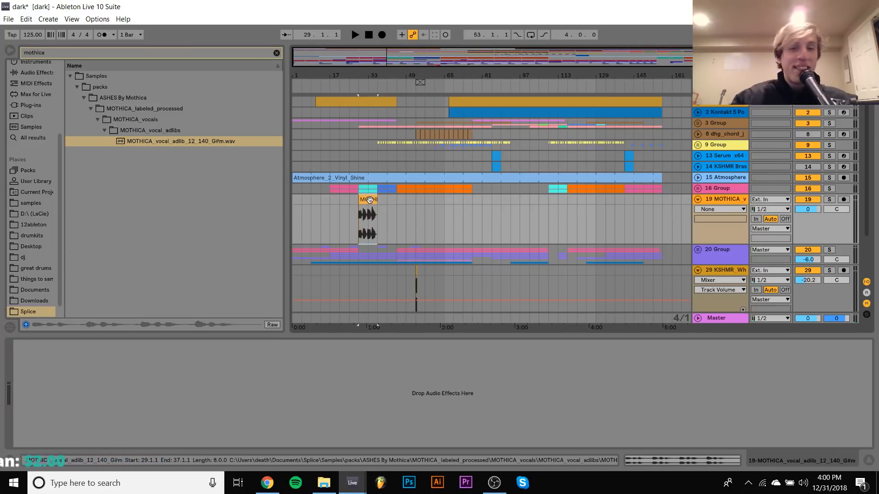
double_click(370, 201)
click(121, 253)
- Set the project tempo to 140 BPM
click(28, 36)
text(140)
key(Return)
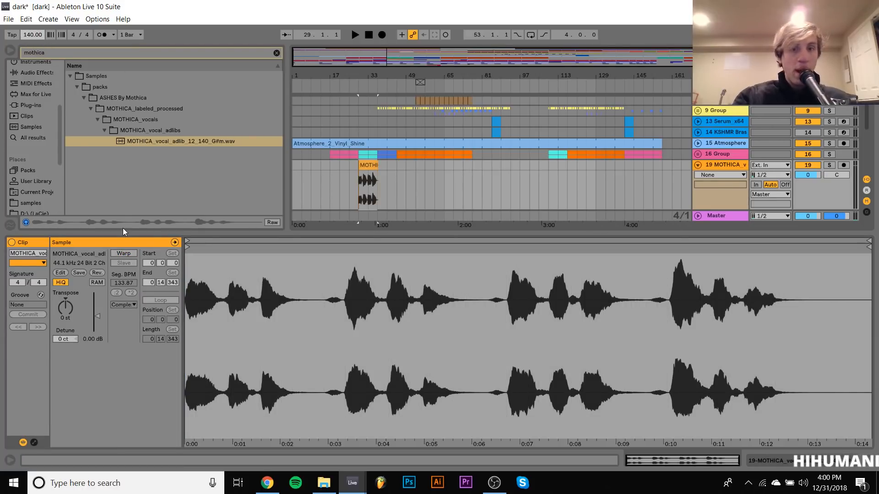
- Turn Warp back on for the Mothica vocal clip and return the project tempo to 125 BPM
click(127, 254)
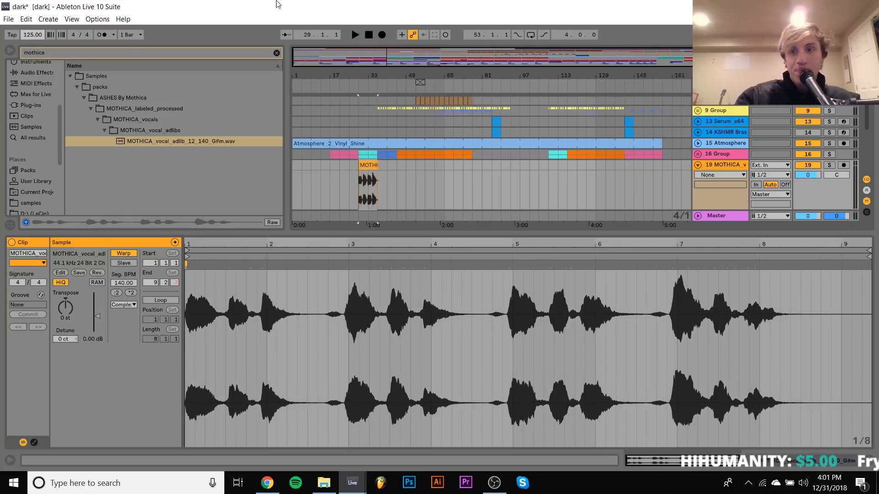
double_click(720, 166)
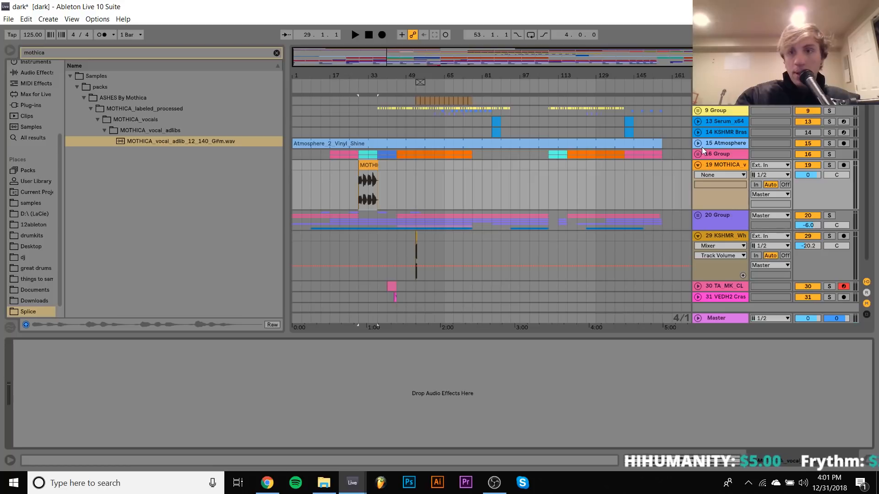
- Unfold 16 Group and open the bass clip at bar 29 to check which note it plays
click(698, 153)
double_click(364, 195)
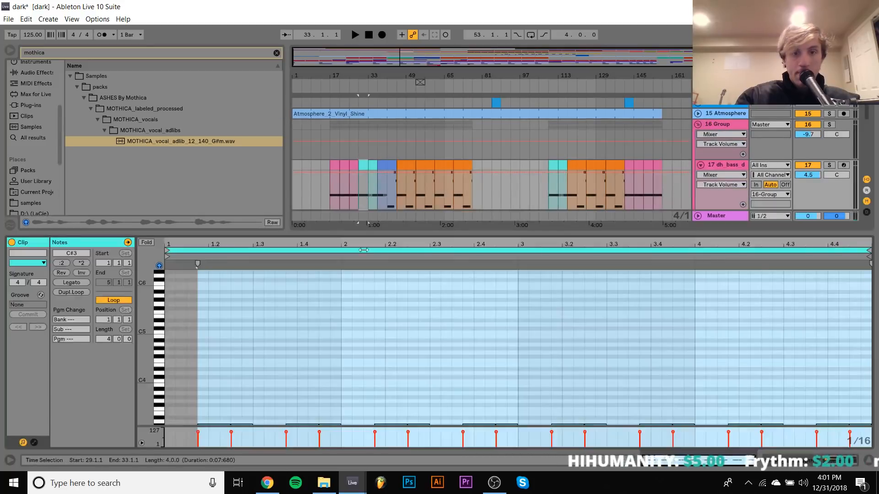
scroll(248, 353, down, 3)
drag(218, 300, 215, 373)
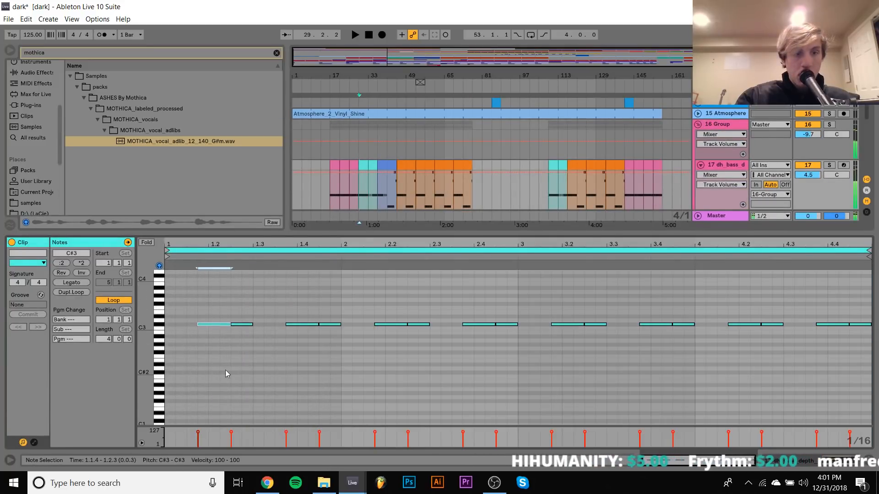
click(727, 165)
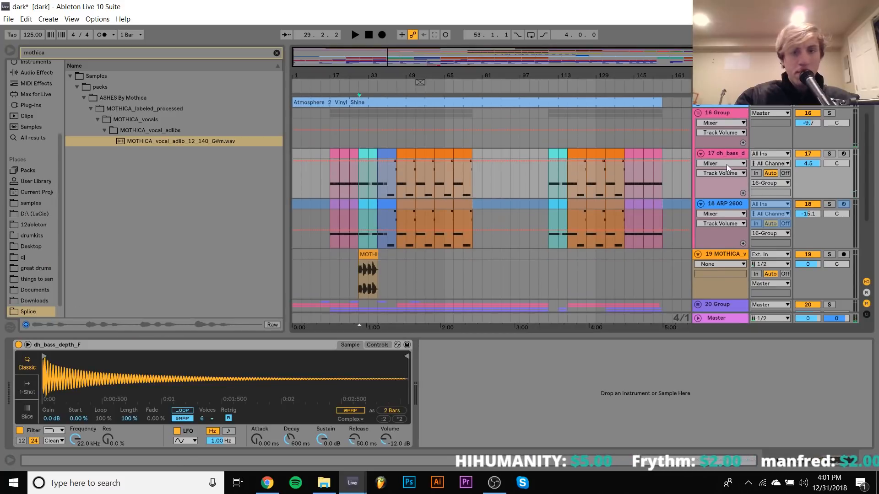
- Transpose the Mothica vocal clip up 5 semitones with Complex Pro warping, and lower its track volume to -13.3 dB
double_click(366, 213)
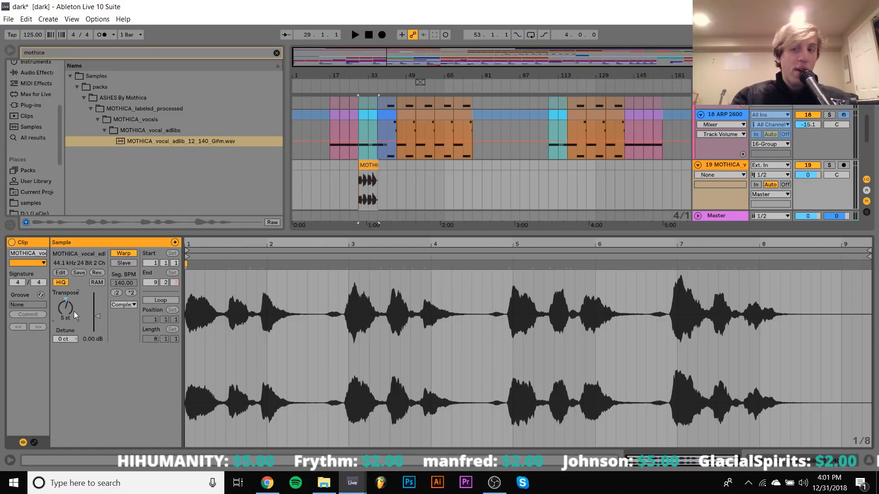
drag(808, 175, 808, 179)
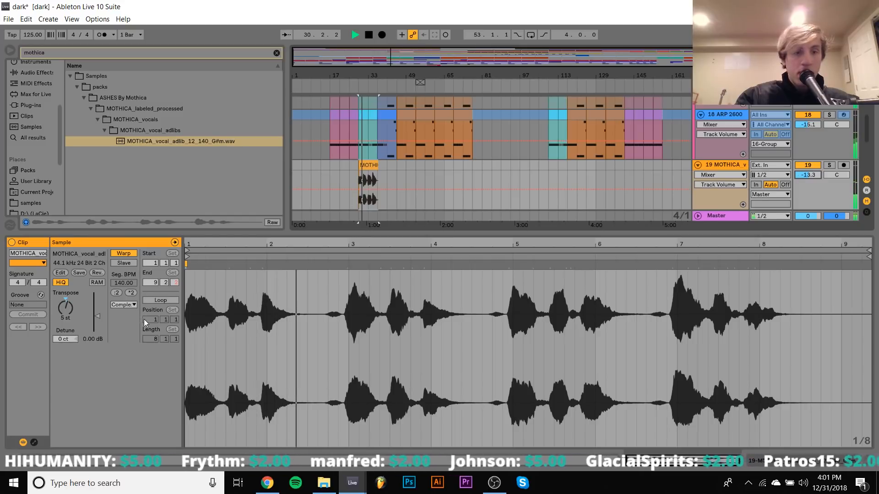
click(125, 305)
click(129, 350)
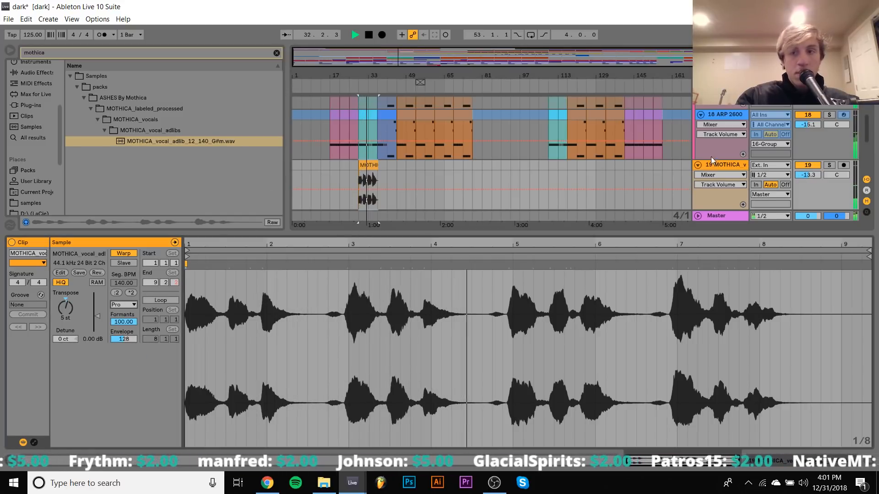
- Move the vocal clip to start at bar 30 with playback from bar 25, and clear the browser search
double_click(722, 166)
key(space)
drag(363, 74, 473, 164)
click(348, 168)
key(space)
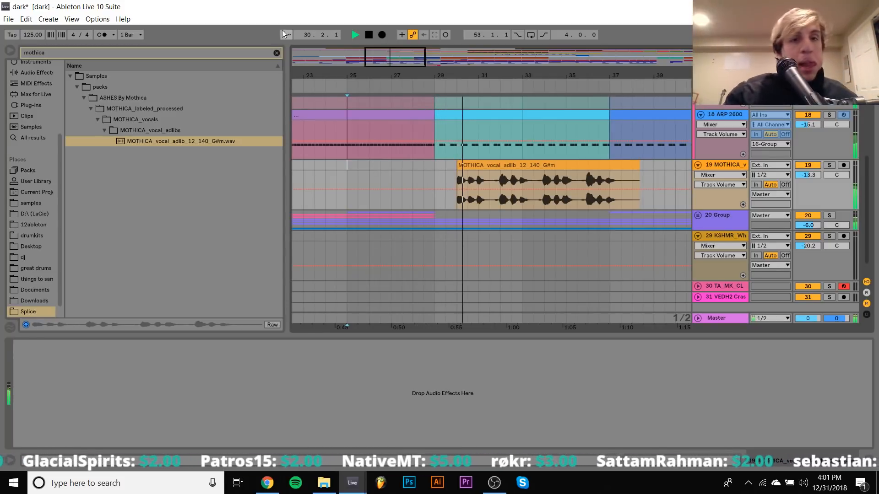
click(276, 53)
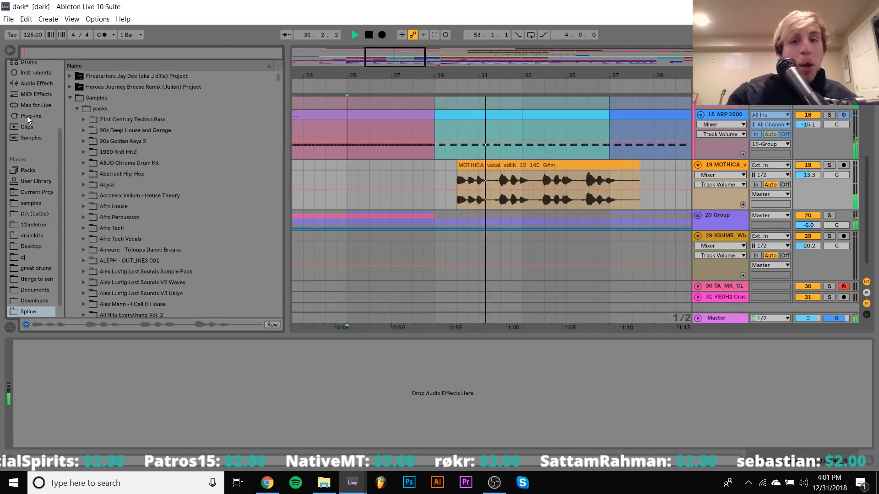
- Try transposing the vocal clip up 7 and 8 semitones during playback, and set it back to 5 semitones
double_click(492, 166)
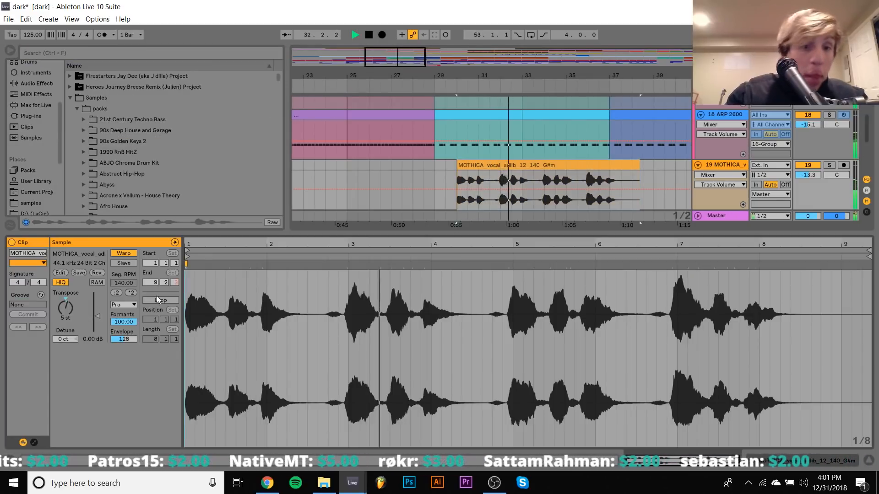
drag(70, 306, 67, 306)
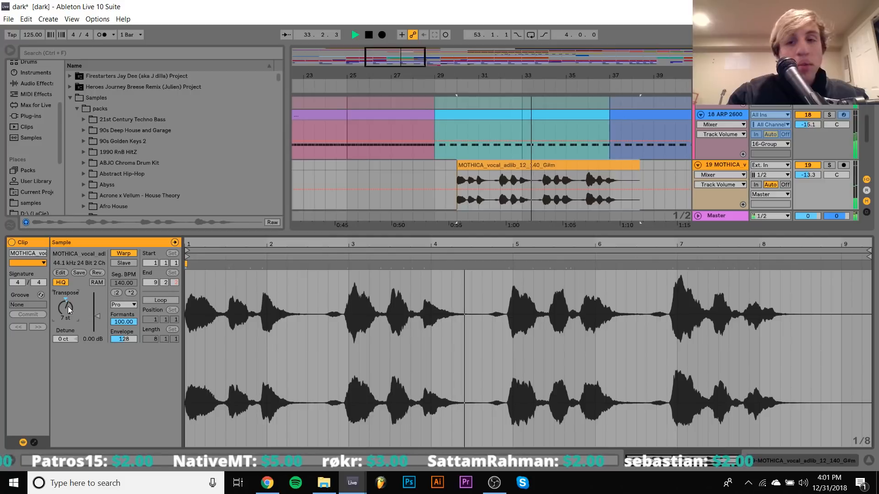
key(Up)
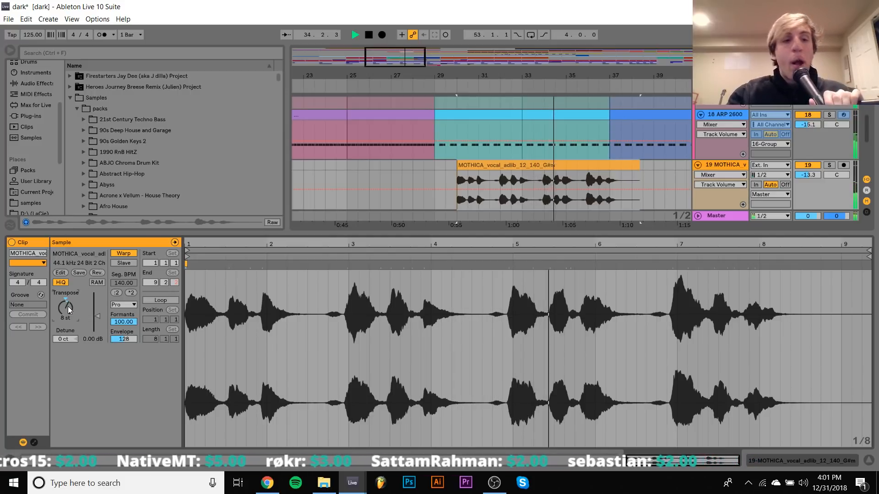
key(Down)
key(Down)
key(Down)
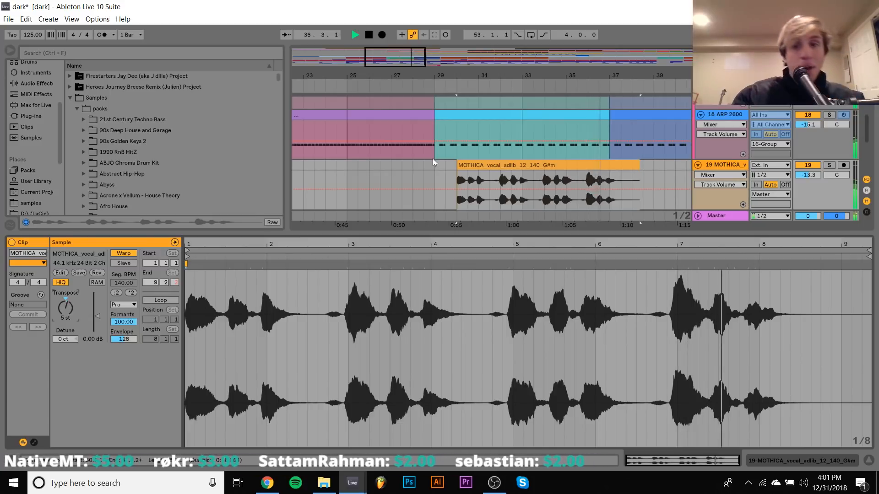
- Stop playback, split the vocal clip at 31.3.1 and delete the part after the split
mouse_move(575, 142)
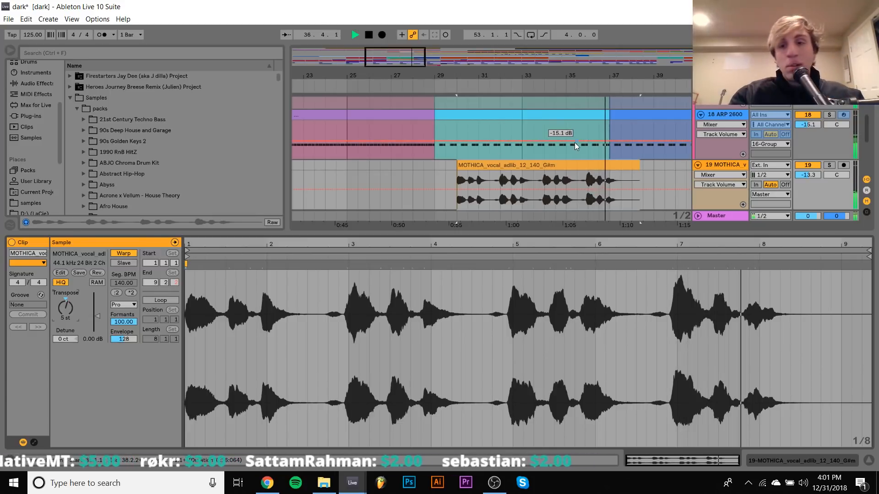
click(719, 167)
key(space)
click(489, 204)
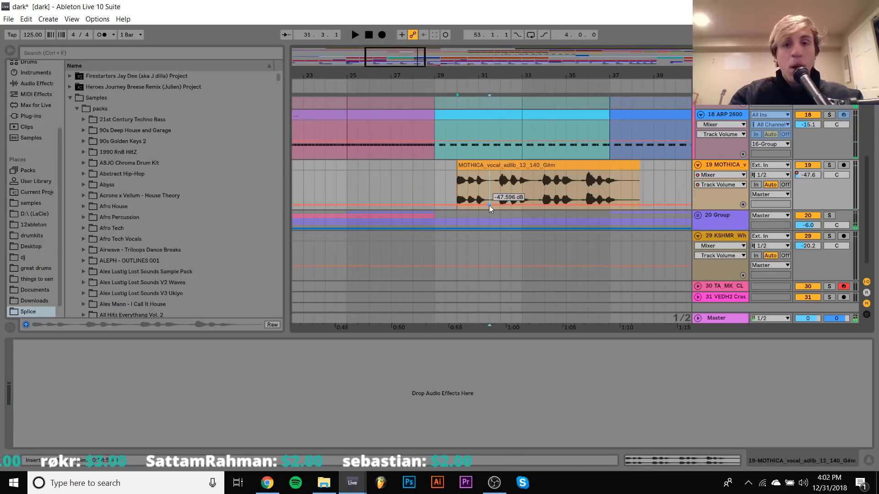
key(ctrl+e)
click(512, 168)
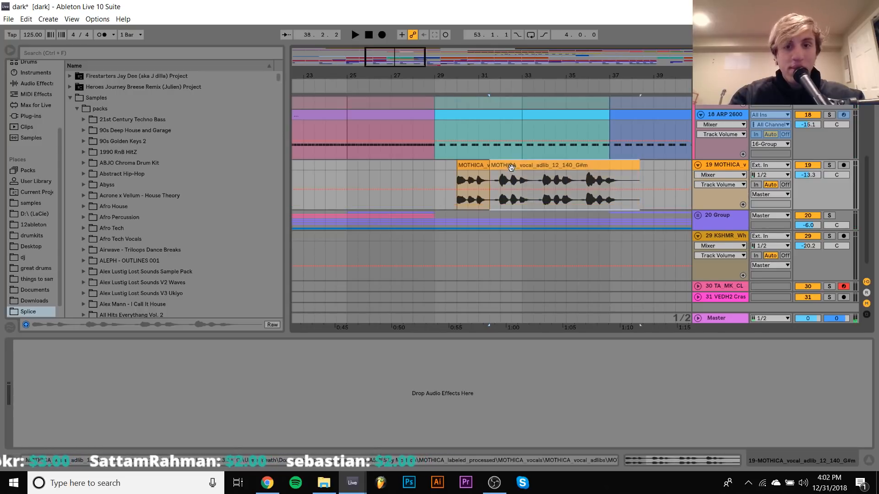
key(Delete)
- Duplicate bars 29 to 33 of the vocal track twice, and play the repeated phrase
drag(432, 167, 525, 169)
key(ctrl+d)
key(ctrl+d)
key(space)
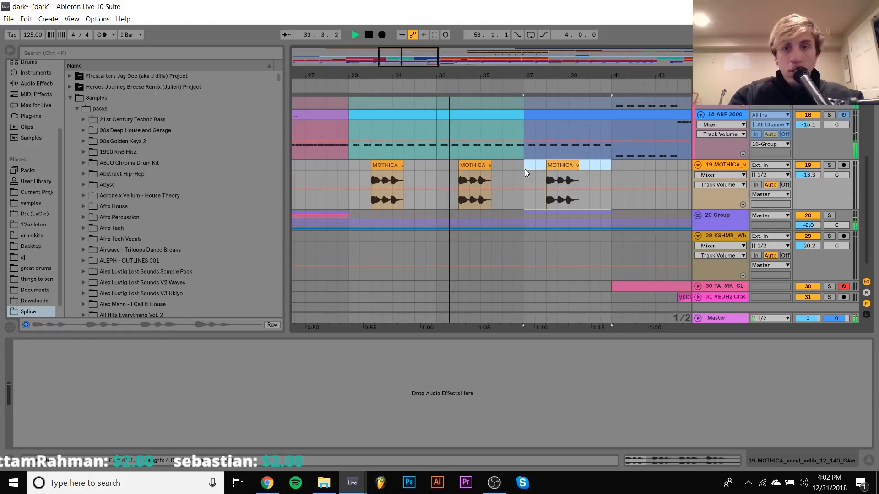
scroll(525, 169, right, 1)
key(ctrl+d)
key(ctrl+z)
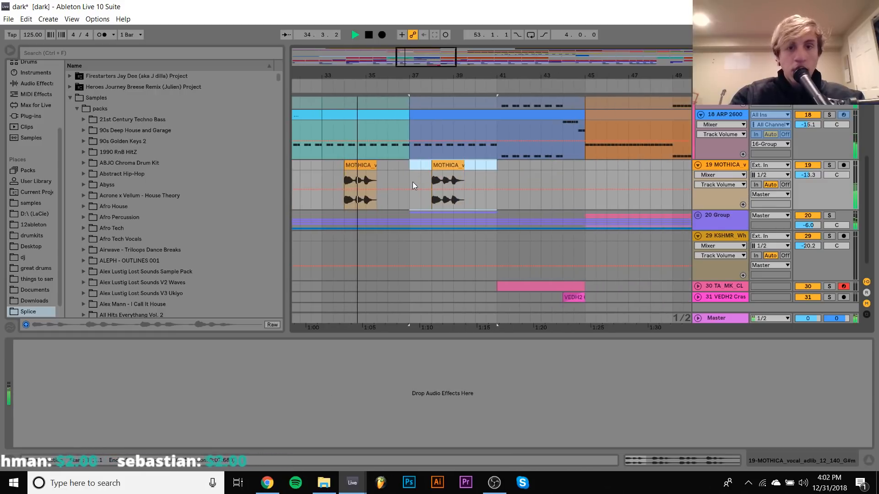
- Loop playback over bars 29 to 33 around the first vocal clip
scroll(413, 183, left, 2)
drag(462, 168, 548, 169)
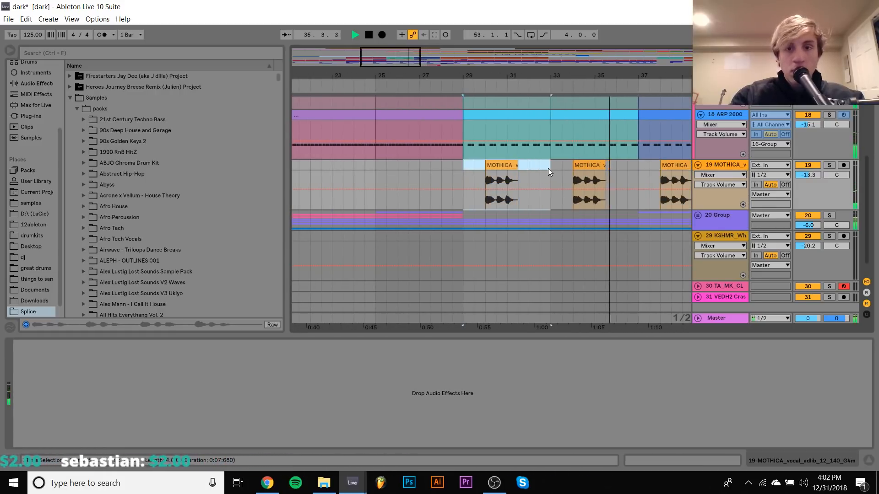
key(ctrl+l)
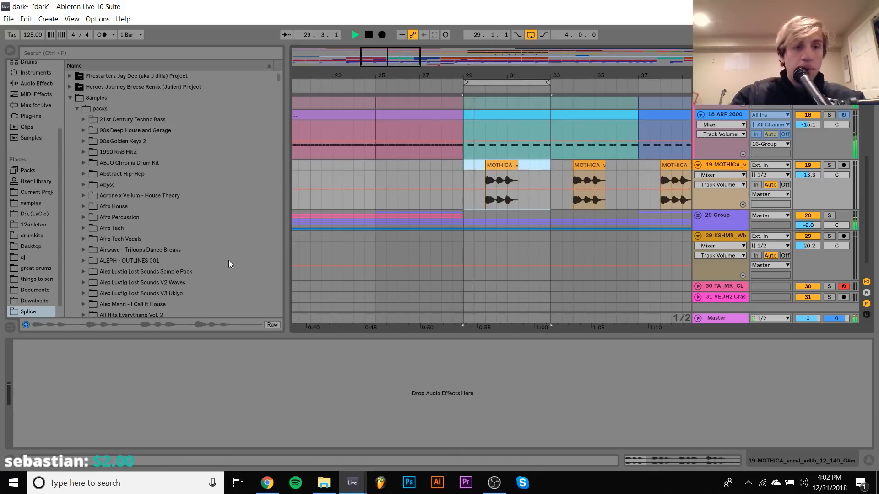
- Add the ValhallaRoom_x64 plug-in to the vocal track with a decay of 13.21 s and a mix of 53.5 %
click(27, 115)
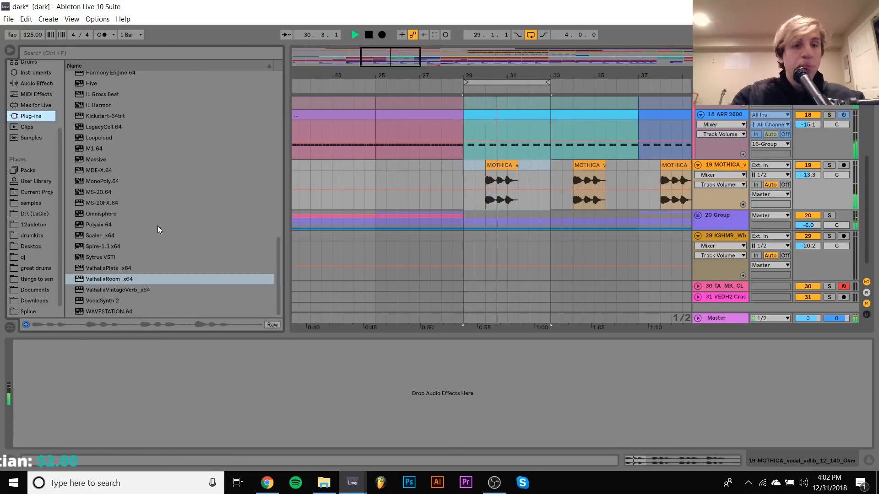
double_click(136, 280)
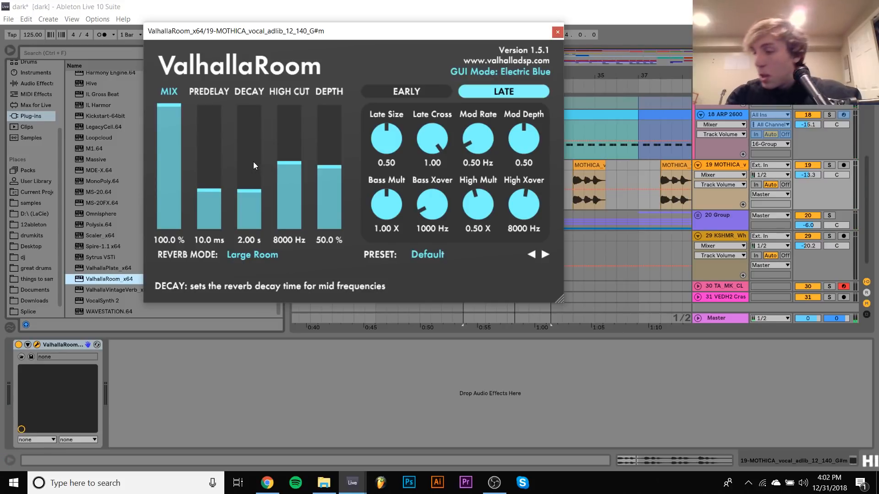
drag(249, 151, 257, 162)
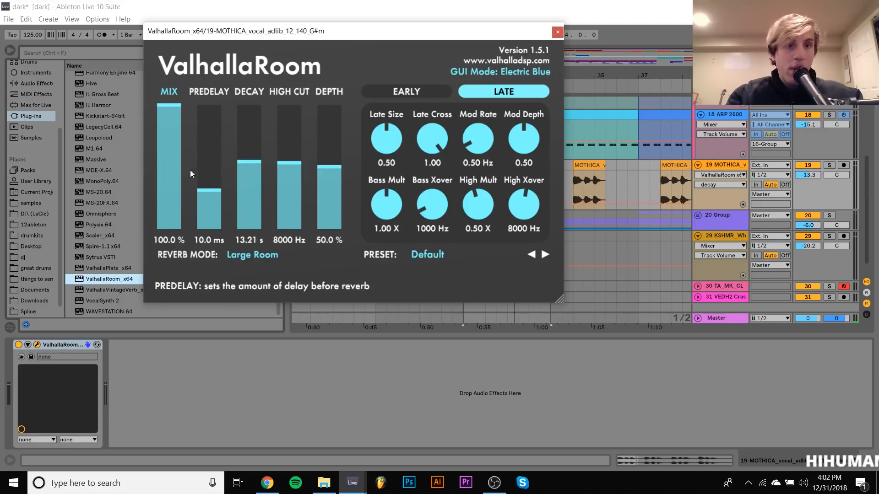
click(177, 163)
- Load Guitar Rig 5 on the vocal track ahead of ValhallaRoom
scroll(103, 133, up, 3)
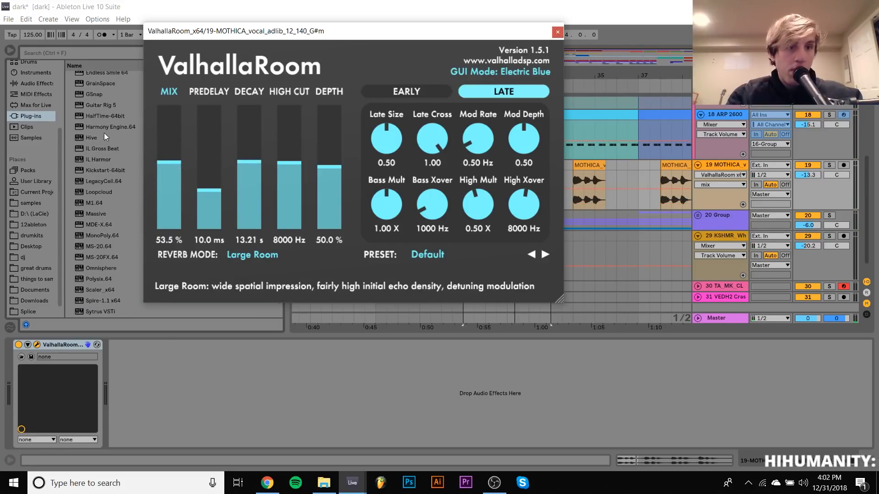
click(93, 105)
drag(21, 349, 16, 423)
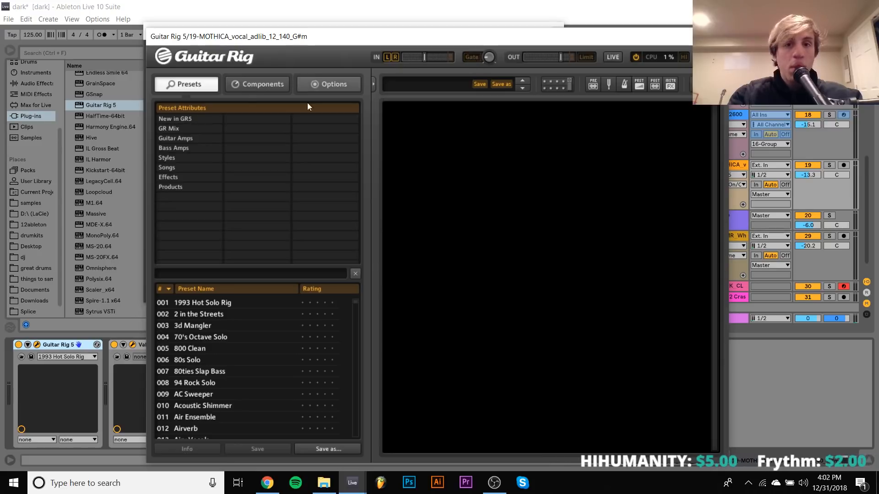
- Add a Tape Echo from Delay & Echo to the Guitar Rig rack with Treble at 5.97, and close both plug-in windows
click(244, 91)
click(249, 156)
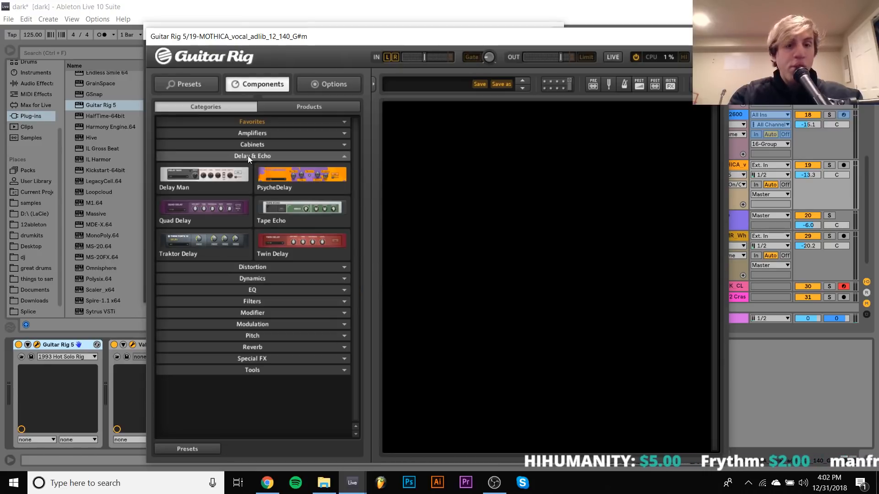
drag(291, 209, 491, 168)
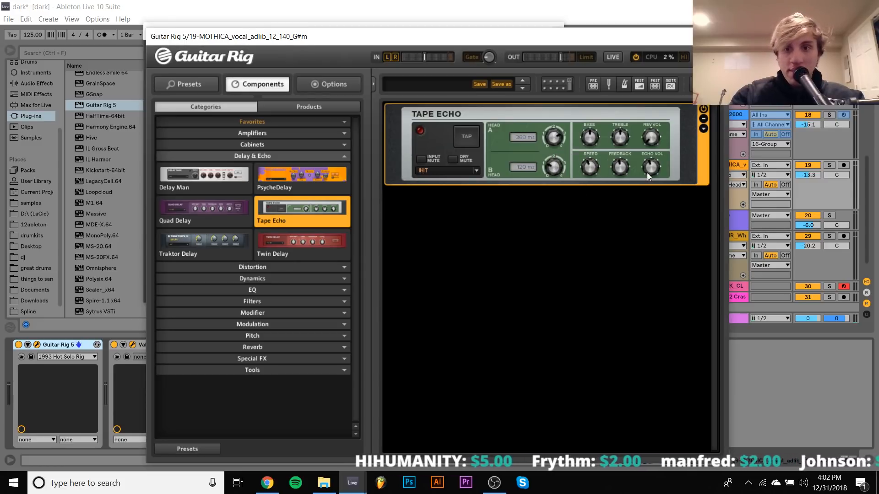
click(619, 139)
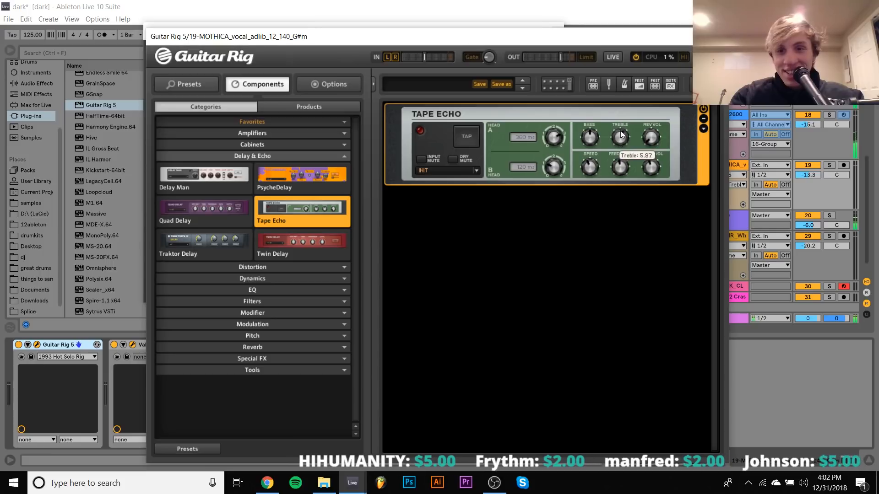
click(720, 37)
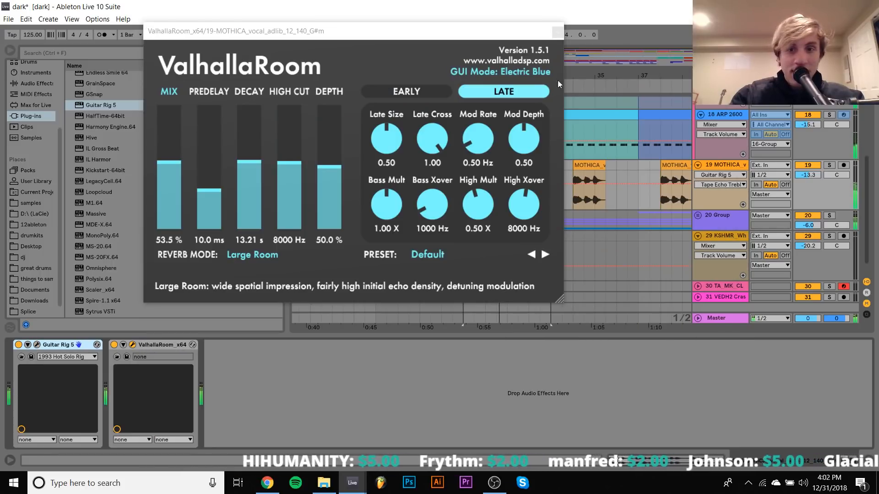
click(558, 32)
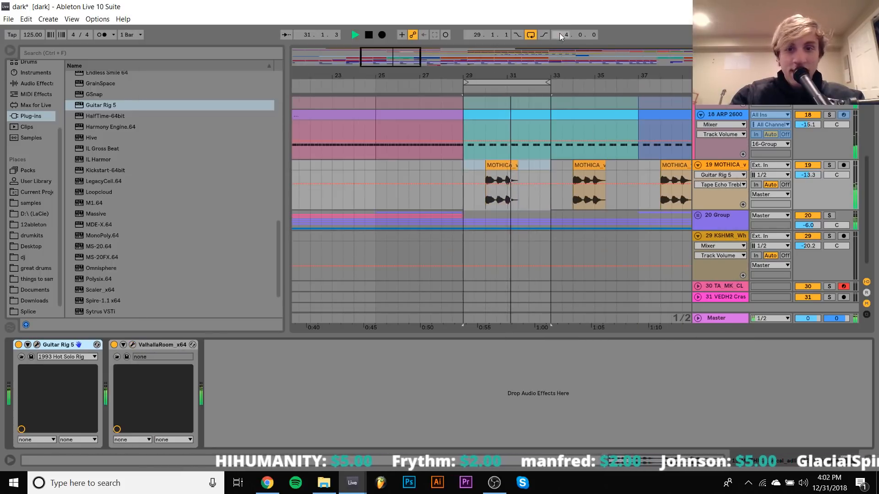
- Bypass ValhallaRoom and shift the first two vocal clips forward one bar to start at bars 31 and 35
click(114, 345)
drag(467, 166, 631, 166)
drag(506, 166, 528, 166)
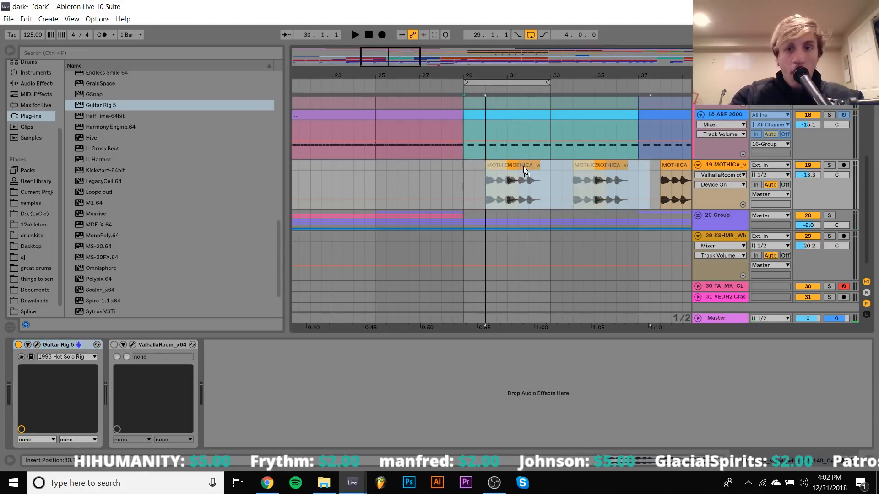
click(464, 166)
key(space)
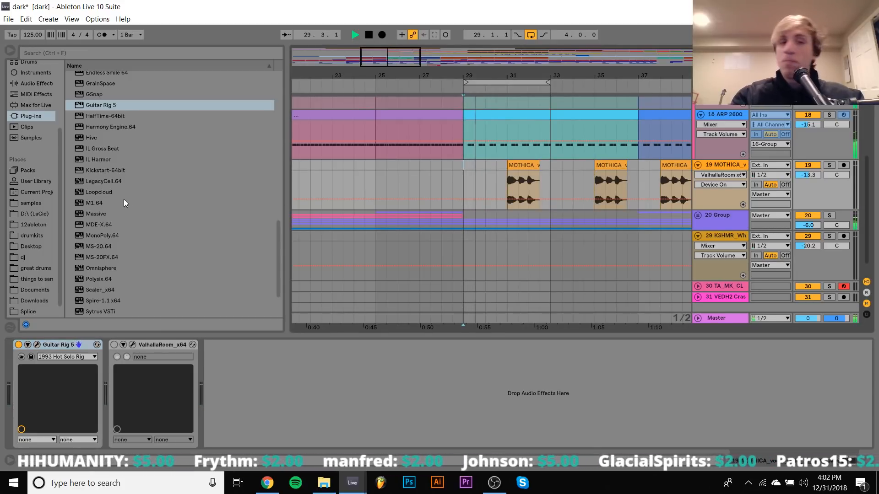
- Load the Auto-Tune_Evo_VST.64 plug-in on the vocal track
scroll(124, 199, up, 3)
scroll(103, 189, up, 5)
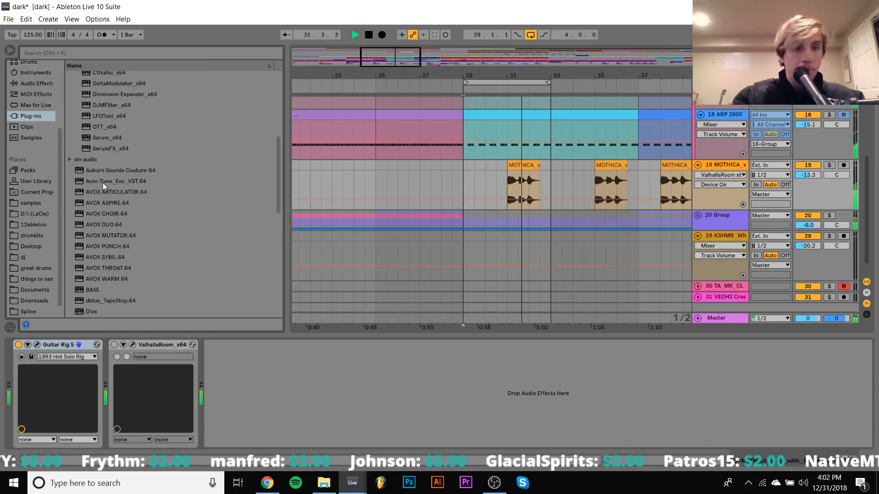
double_click(103, 182)
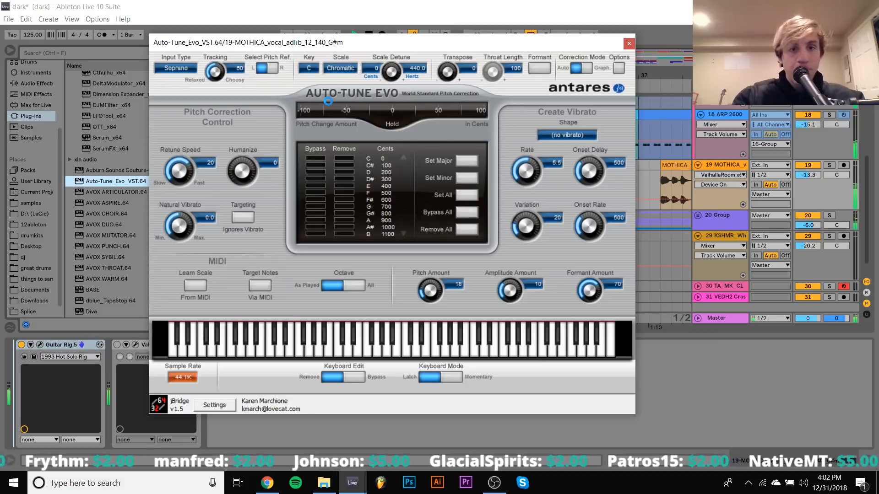
- Delete the existing MOTHICA adlib 12 vocal track, and download MOTHICA_vocal_adlib_07_80_Am.wav after auditioning nearby vocals on Splice in Chrome
click(630, 44)
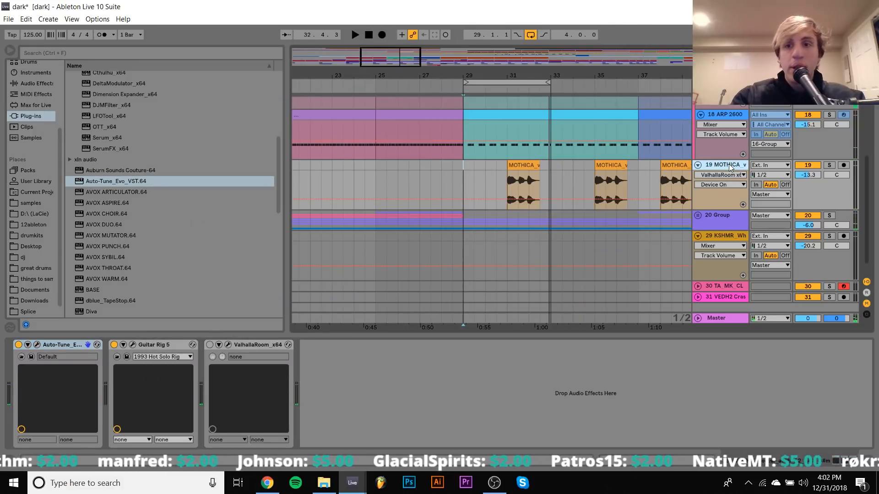
click(268, 484)
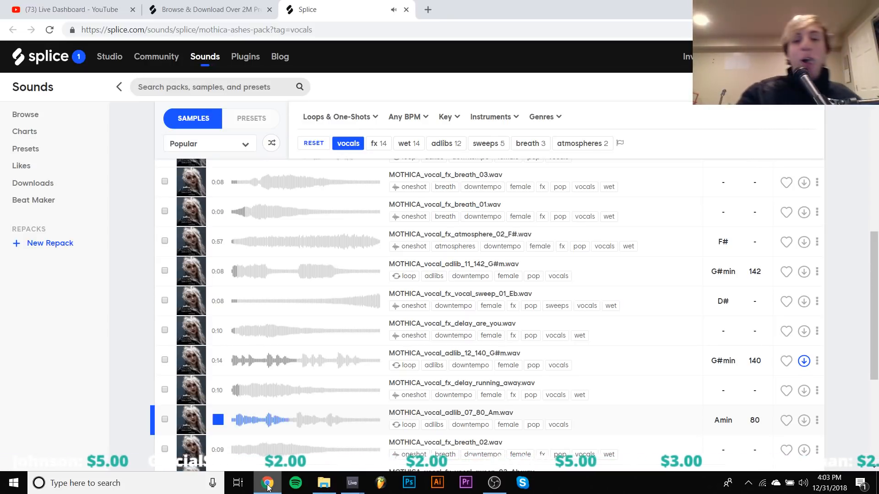
key(Down)
key(Down)
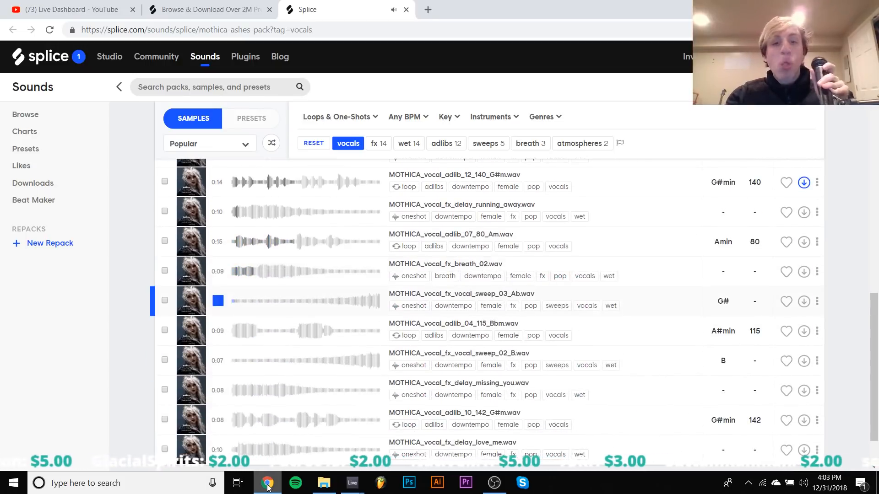
key(Down)
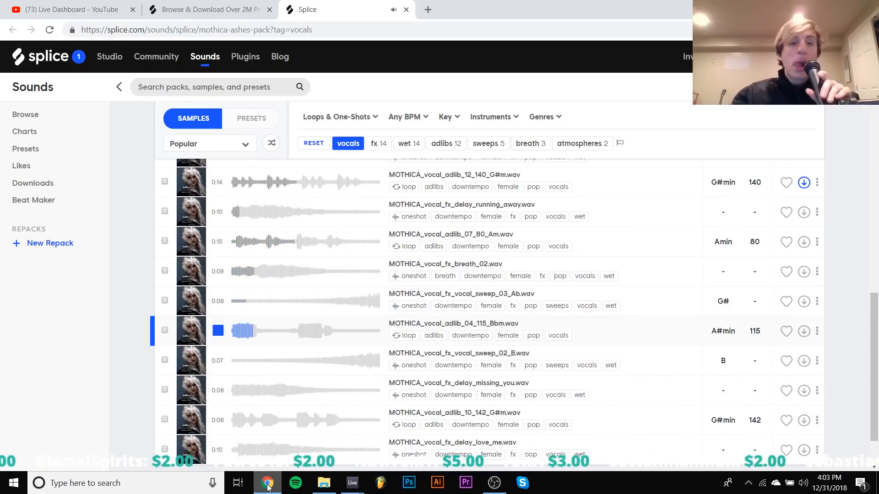
key(Up)
key(Up)
key(Up)
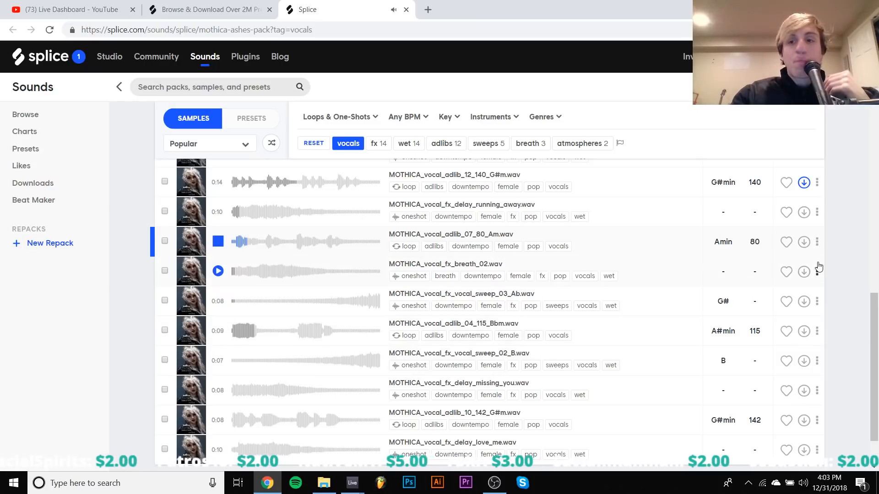
click(804, 242)
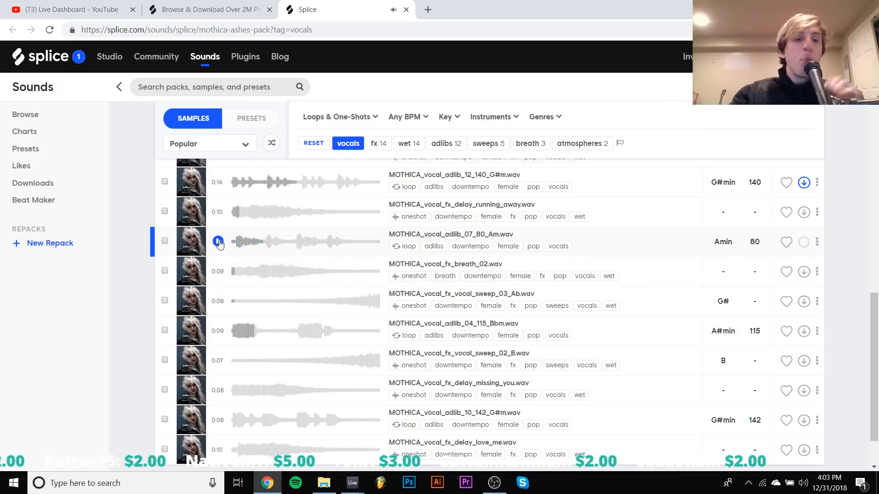
- Return to Ableton Live and insert a new audio track directly after the 19 Group track
mouse_move(352, 483)
click(332, 438)
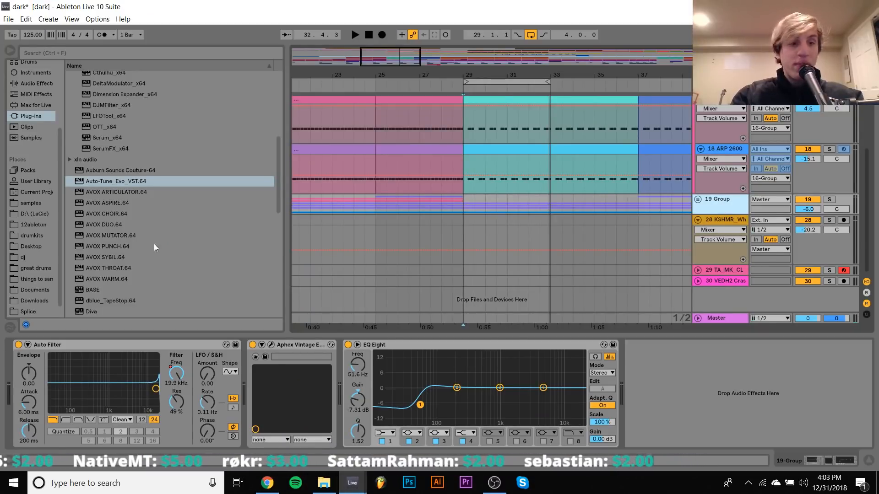
key(ctrl+t)
- Search the Splice folder for "mothic" and place MOTHICA_vocal_adlib_07_80_Am.wav on the new audio track at bar 29, with its clip settings open
click(30, 311)
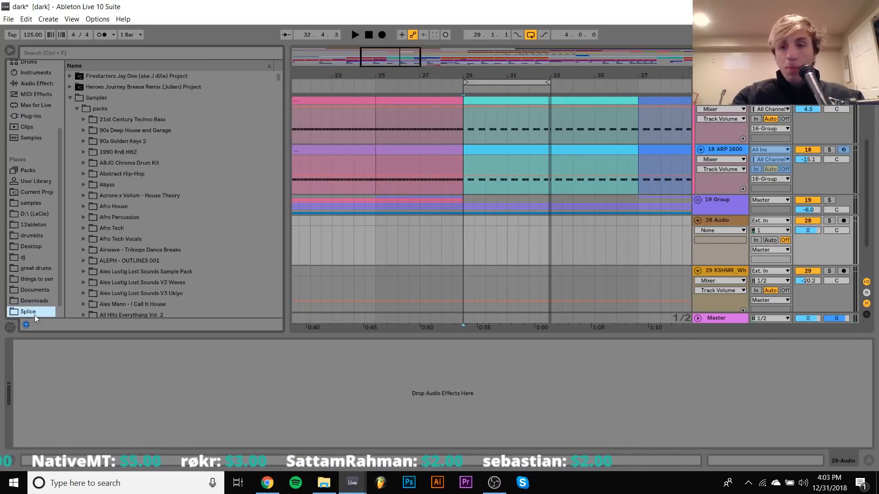
click(96, 54)
text(mothic)
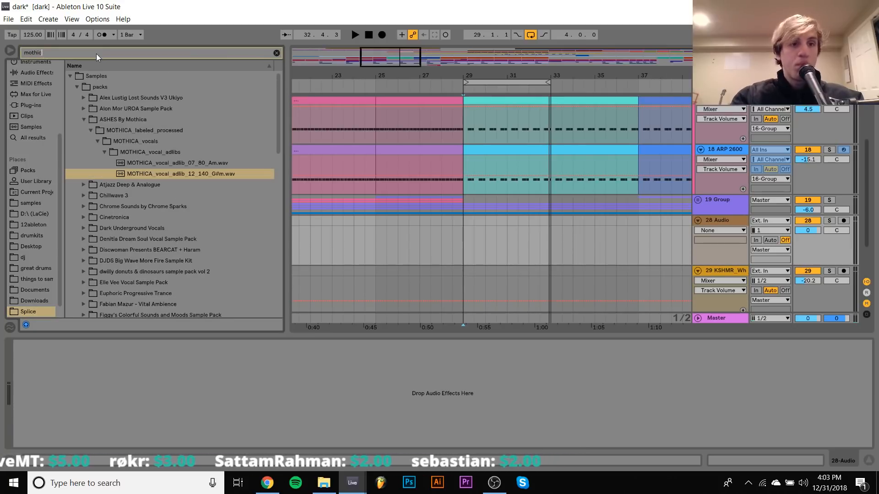
click(197, 140)
drag(188, 139, 476, 229)
double_click(480, 223)
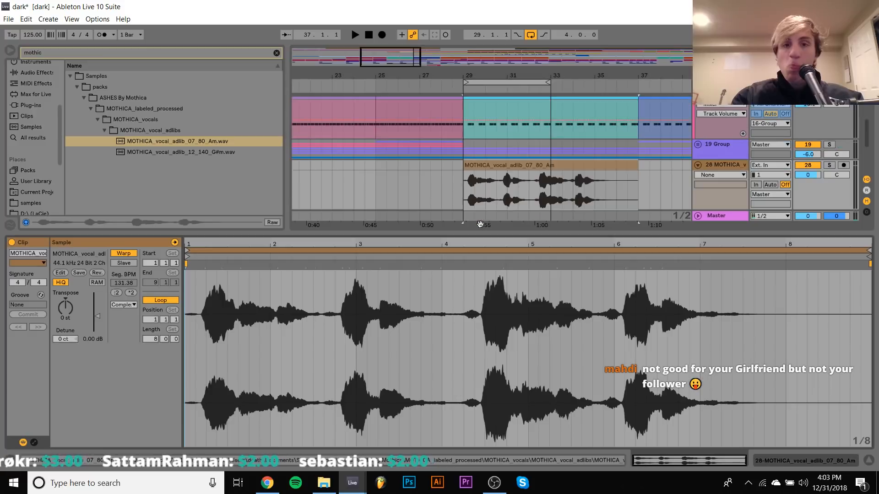
- Warp the adlib clip at 80 BPM by re-enabling Warp with the project tempo set to 80, and restore the tempo to 125
click(26, 35)
text(80)
key(Return)
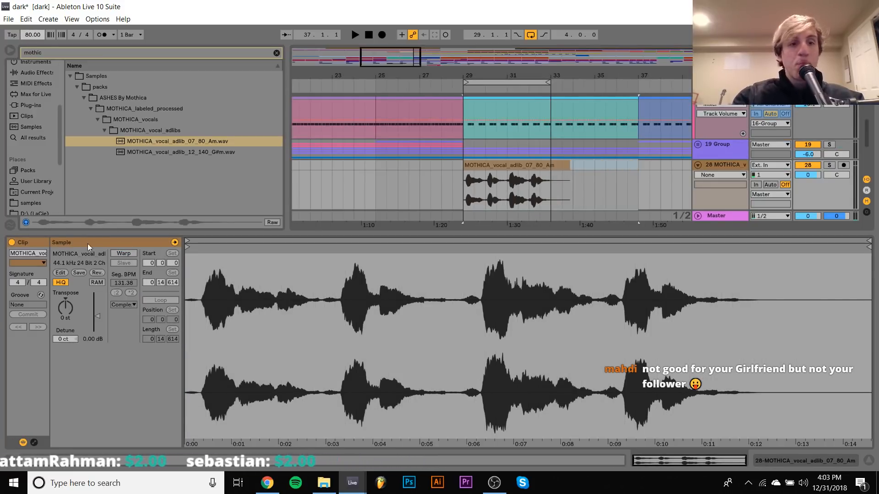
click(123, 254)
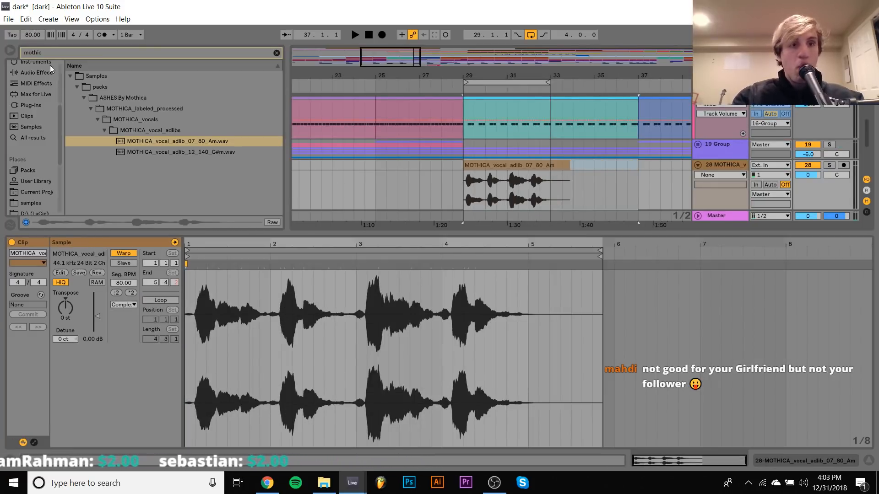
click(36, 34)
text(125)
key(Return)
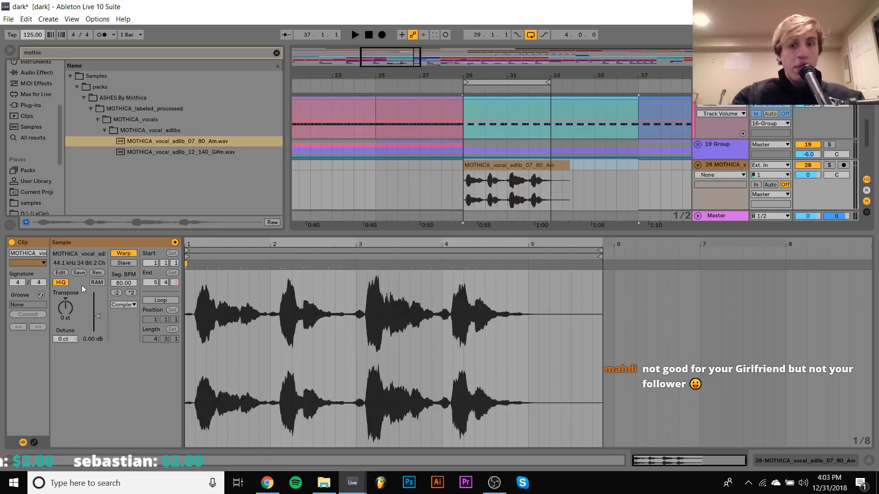
- Transpose the adlib clip by 4 st and lower its track volume to -12.6 dB while playing it with the project
click(66, 310)
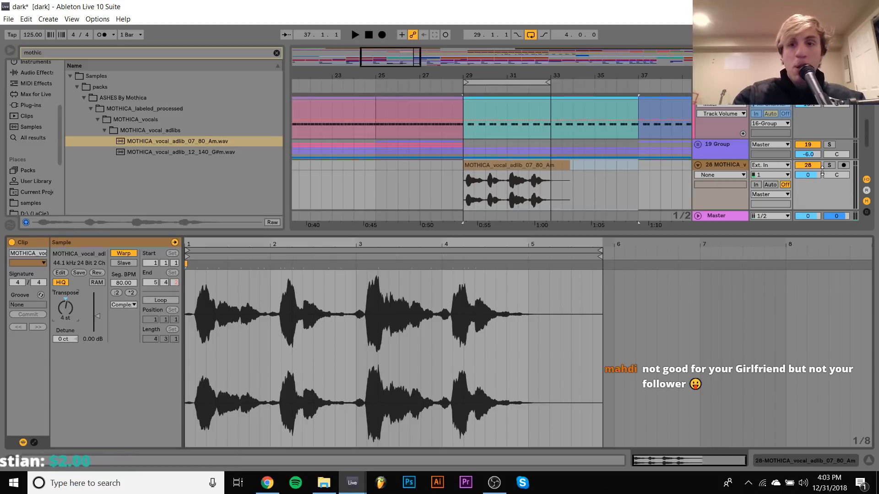
drag(808, 175, 808, 190)
key(space)
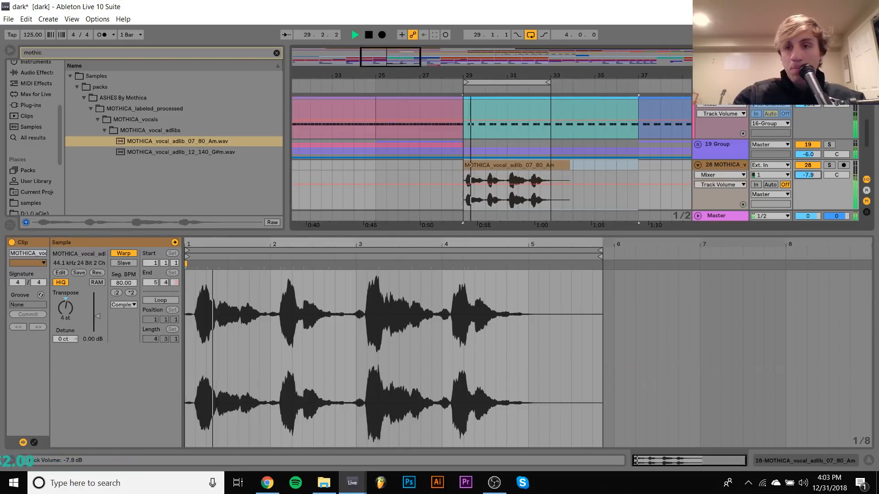
click(721, 166)
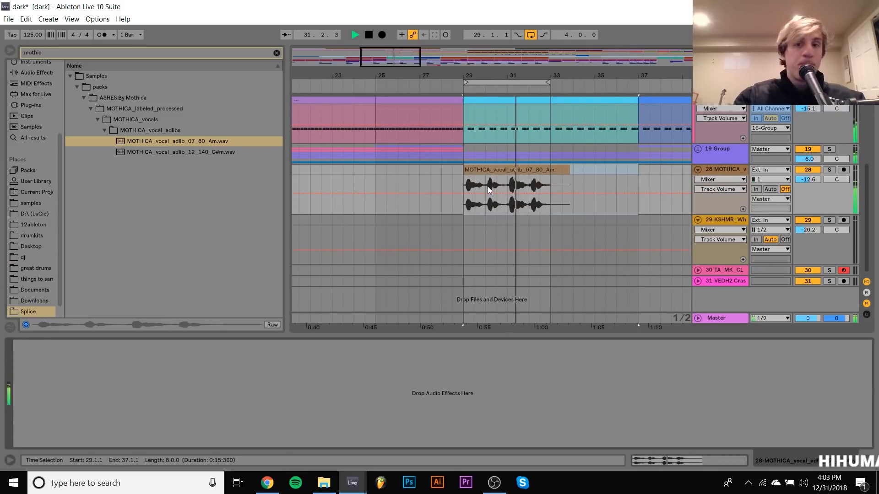
drag(487, 185, 575, 166)
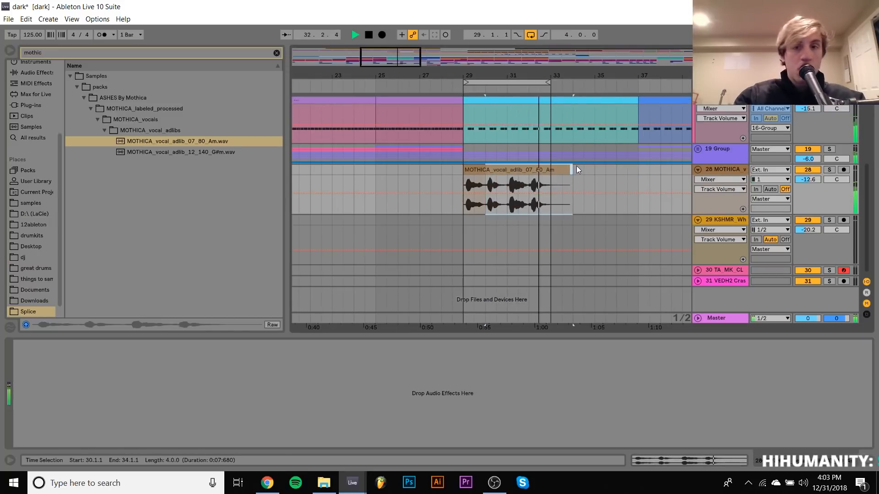
key(space)
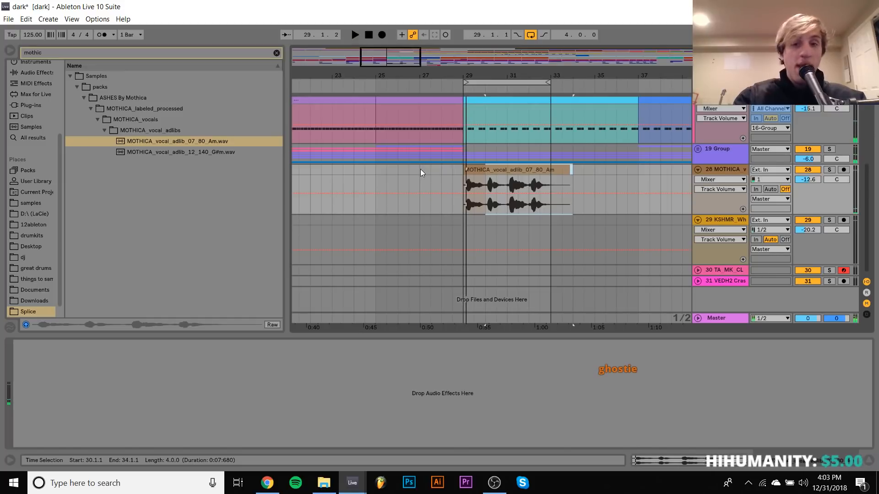
- Clear the browser search and load the Auto-Tune_Evo_VST.64 plug-in on the new vocal track
click(419, 169)
click(276, 54)
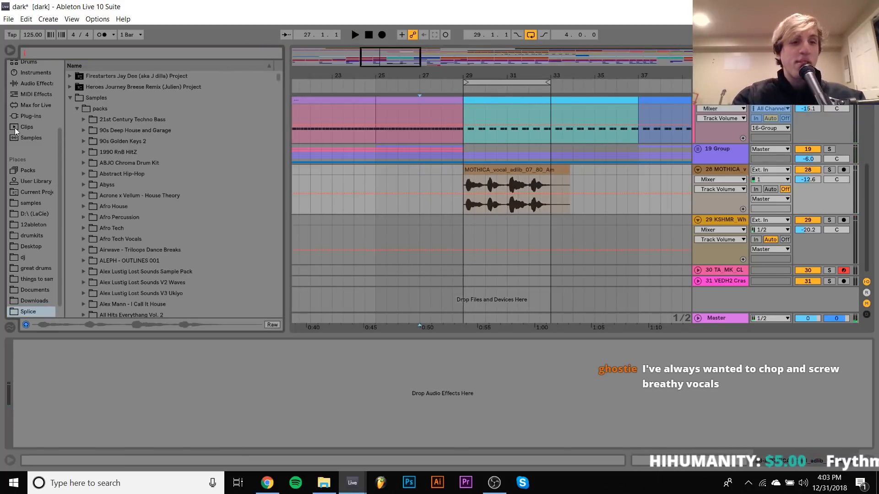
click(31, 116)
click(109, 182)
double_click(109, 182)
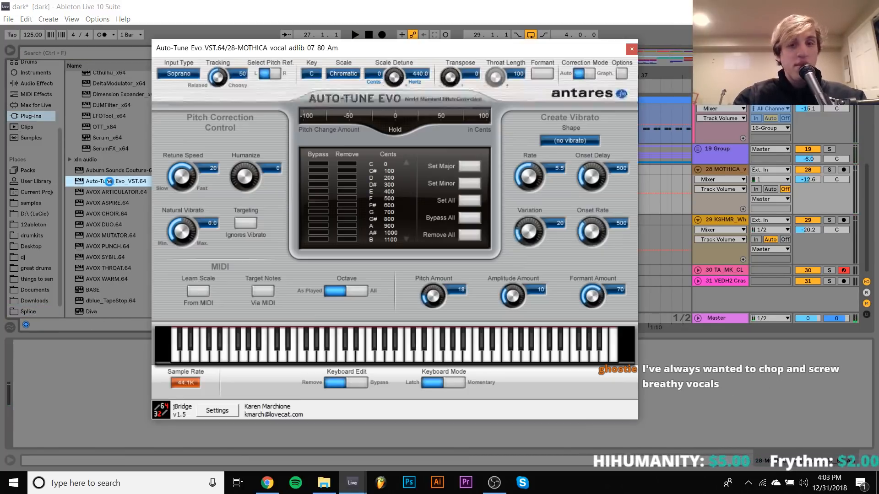
- Set Auto-Tune's key to C# and scale to Minor, start playback from bar 27 and close the plug-in window
click(313, 74)
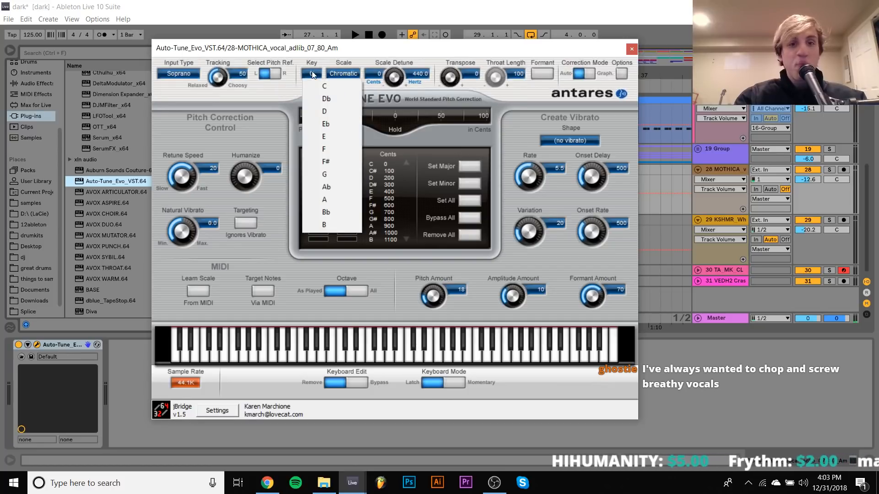
click(325, 100)
click(350, 74)
click(362, 97)
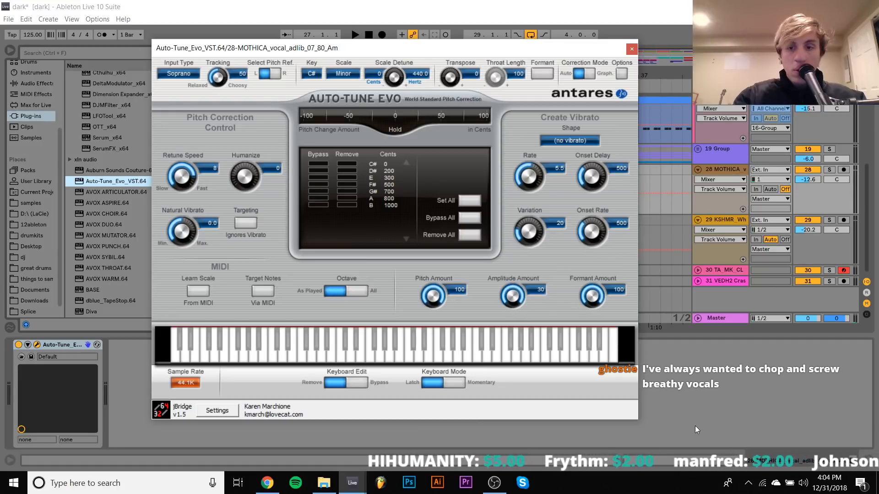
click(686, 408)
key(space)
click(631, 49)
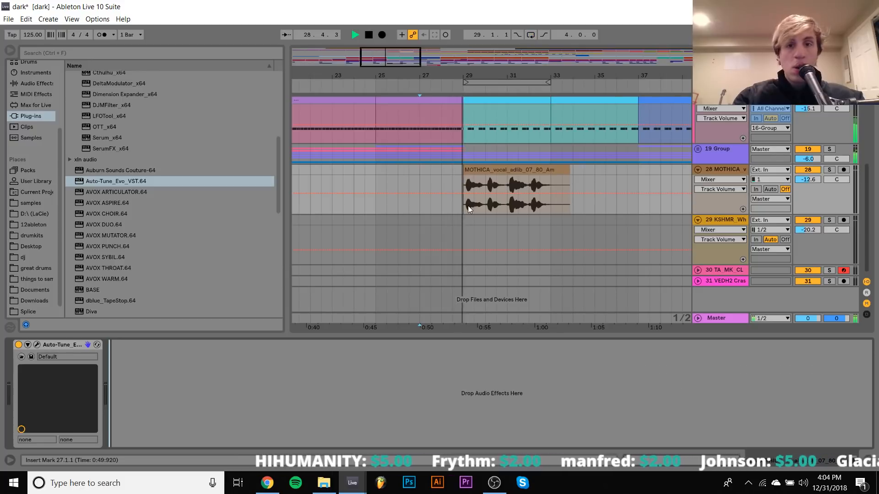
- Duplicate the vocal section from bar 29 to 33 so it repeats at bar 33, and loop bars 29 to 37
drag(463, 210, 548, 173)
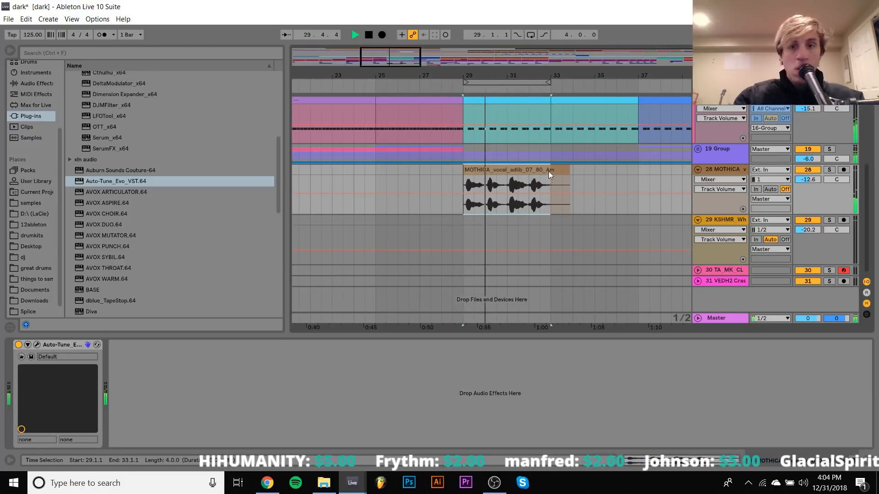
key(ctrl+d)
key(ctrl+l)
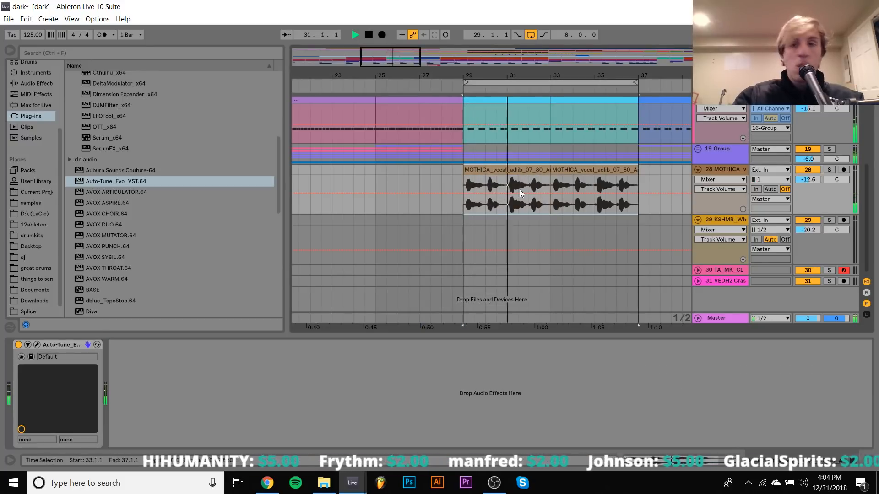
- Load Guitar Rig 5 after Auto-Tune on the vocal track and add a Tape Echo from Delay & Echo to its rack
scroll(107, 237, down, 5)
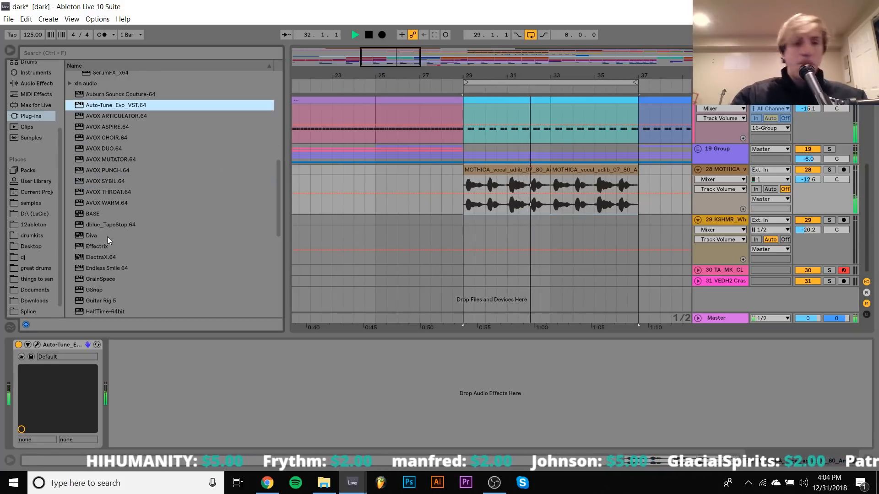
scroll(110, 287, down, 2)
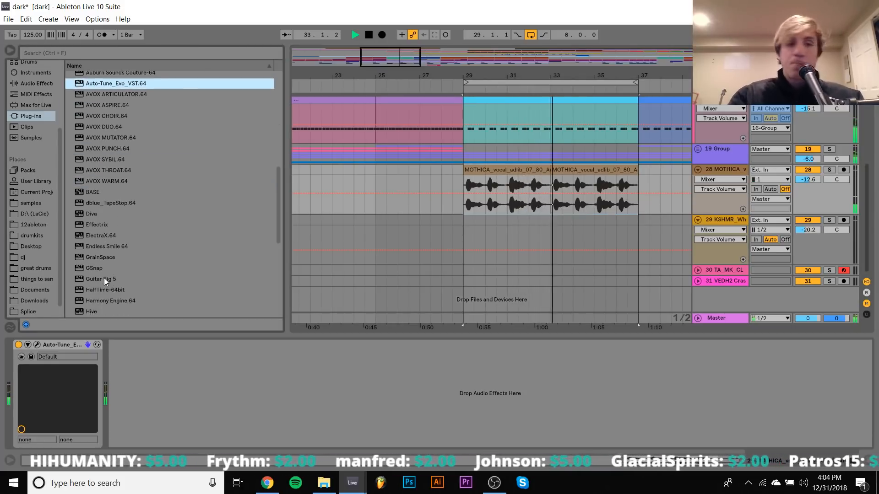
click(103, 279)
drag(106, 284, 172, 401)
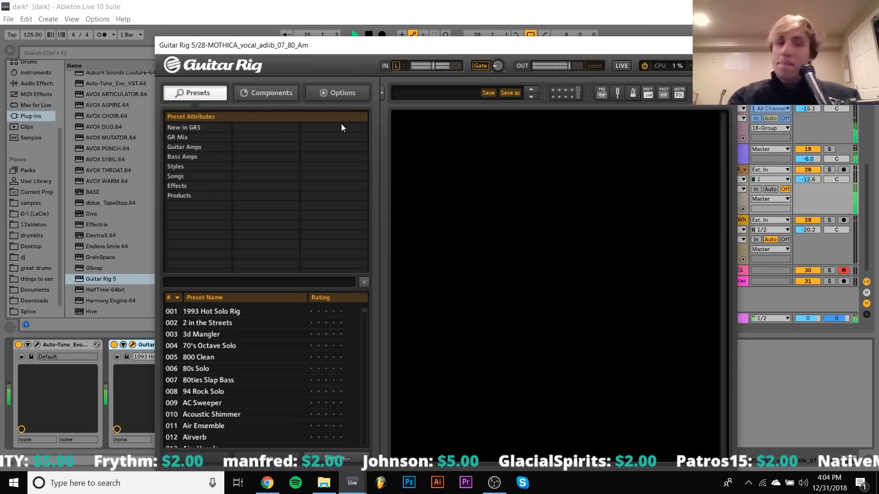
click(260, 93)
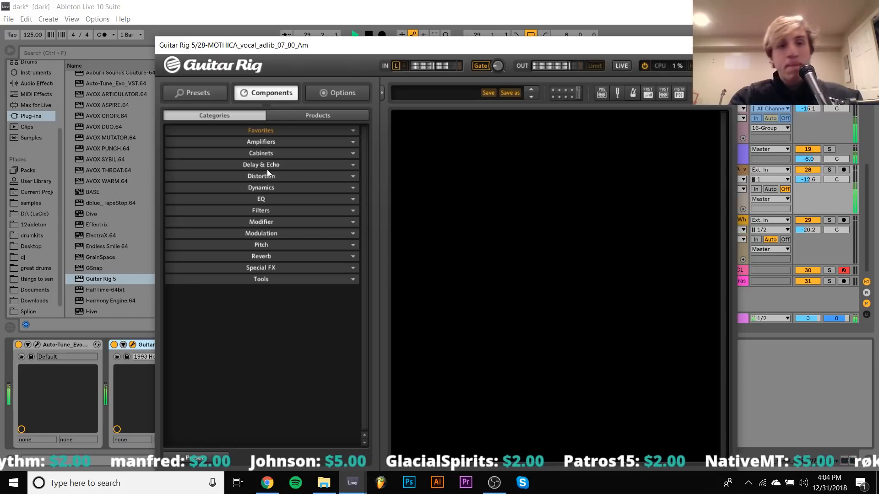
click(266, 164)
drag(308, 218, 456, 220)
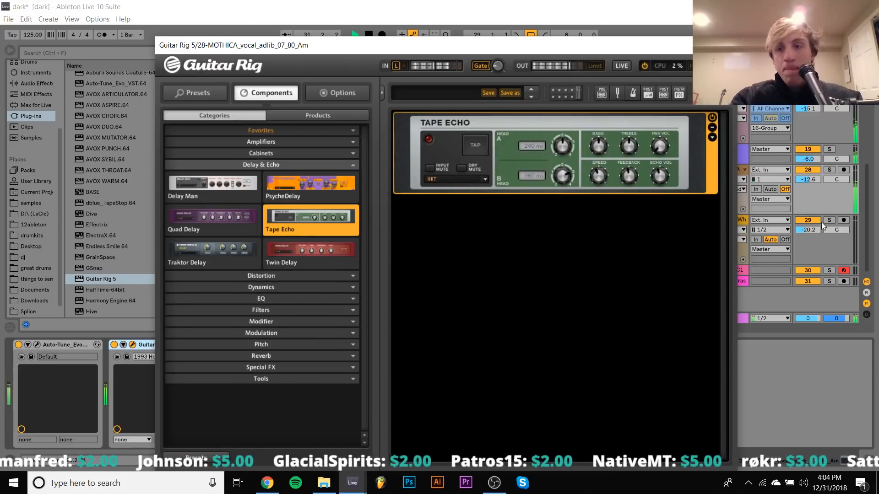
- Raise the vocal track's volume to -7.8 dB and solo the track
drag(807, 180, 807, 169)
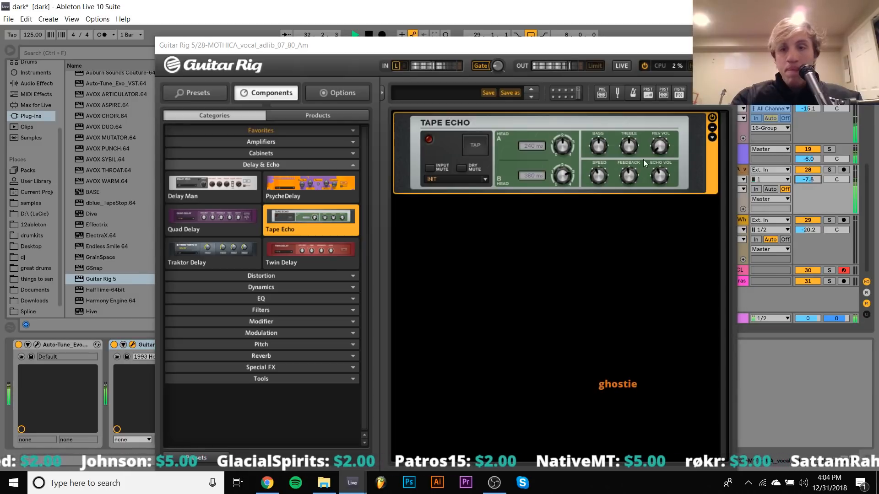
click(829, 170)
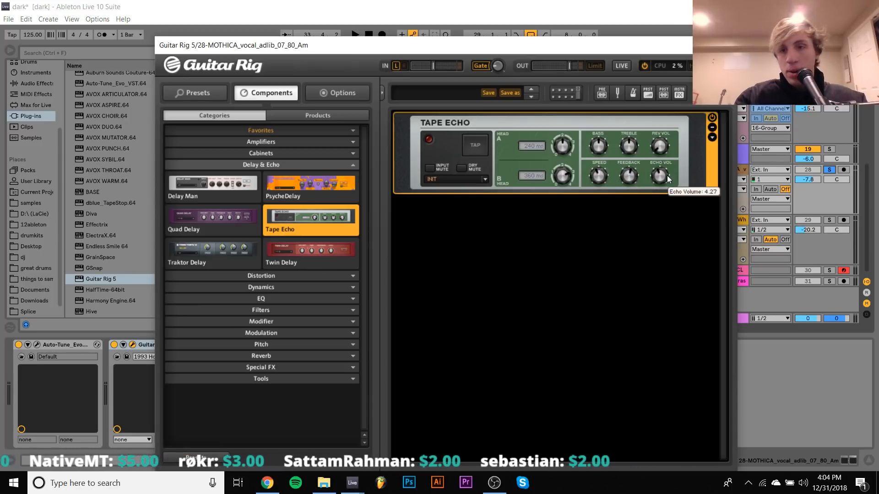
- Expand the Tape Echo's advanced settings, adjust Dropouts while auditioning the soloed vocal, and close the Guitar Rig window
click(713, 138)
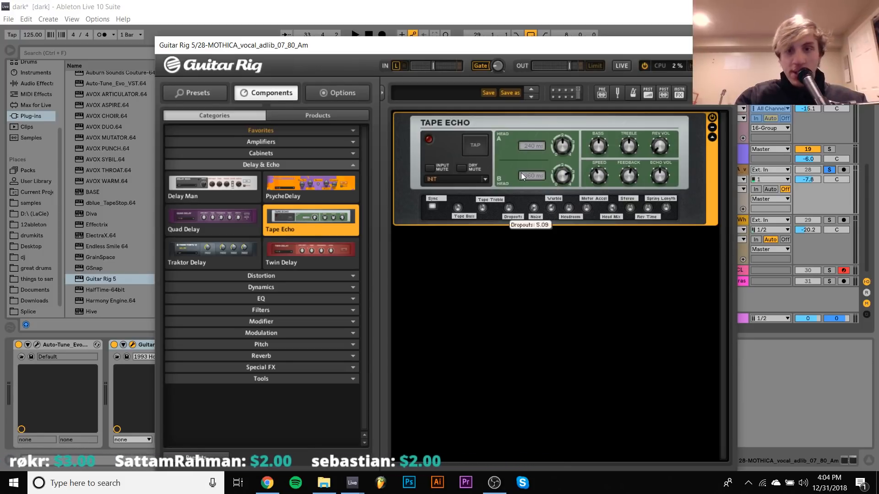
key(space)
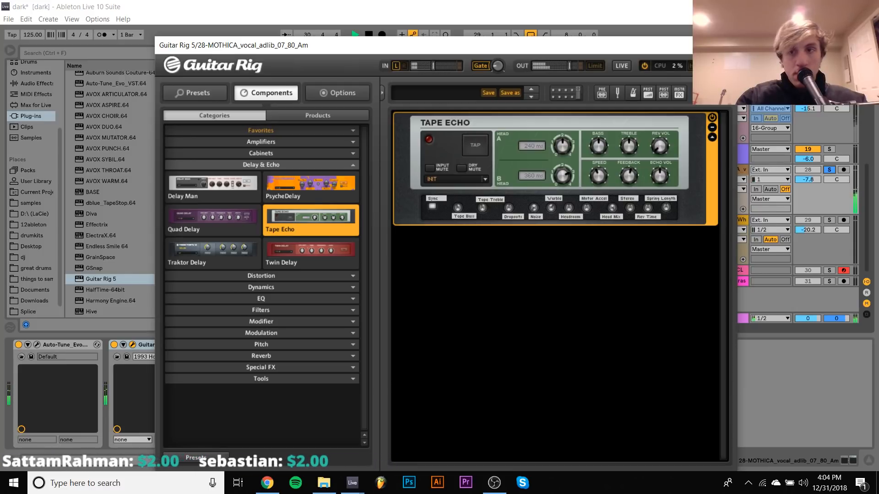
click(726, 45)
key(space)
- Select the vocal from bar 30 to 38 and shift it one bar later so it starts at bar 31
drag(483, 210, 657, 171)
drag(510, 170, 534, 173)
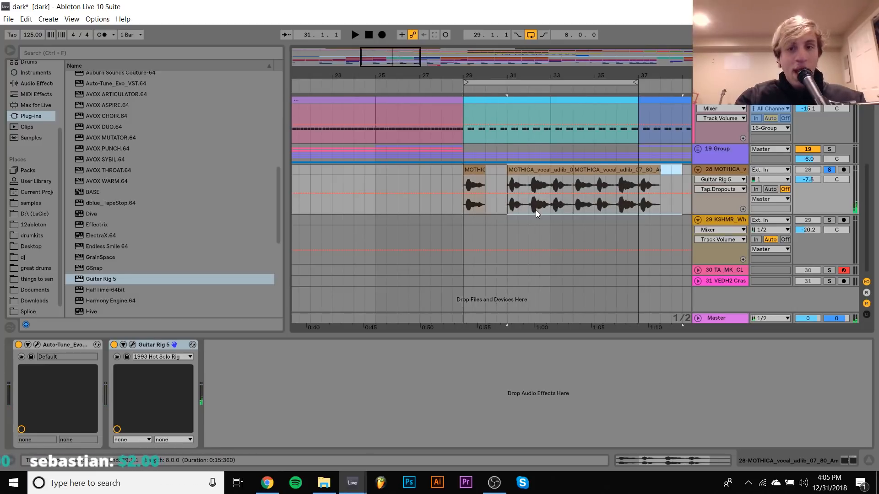
- Chop the vocal into one-bar pieces starting at bars 29, 31, 33 and 35, and clear everything from bar 36 onward
drag(531, 211, 671, 171)
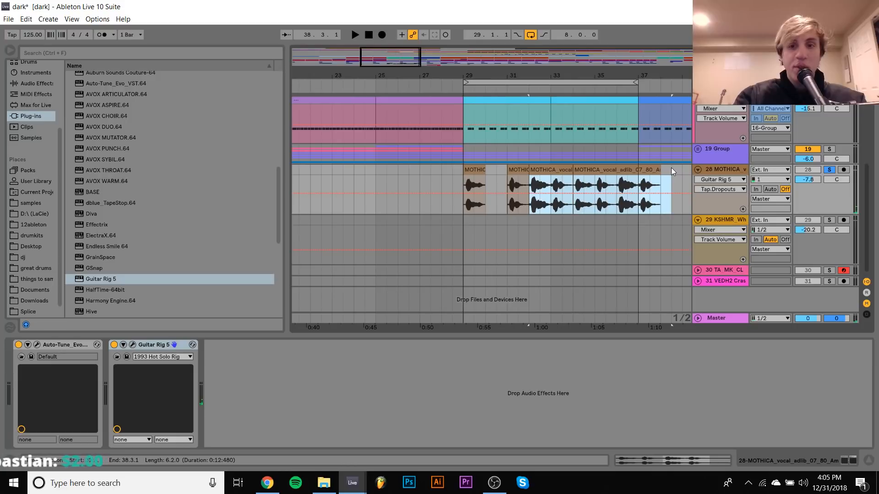
click(671, 166)
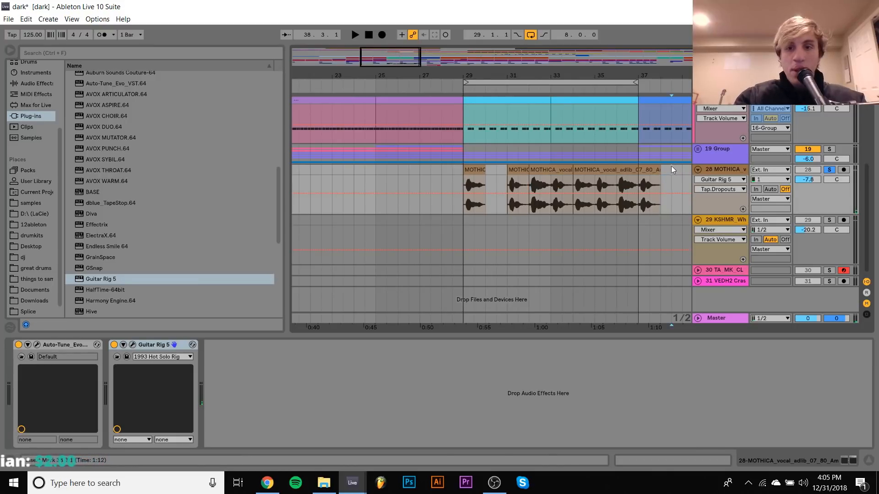
click(557, 172)
drag(557, 170, 636, 170)
click(601, 169)
key(Delete)
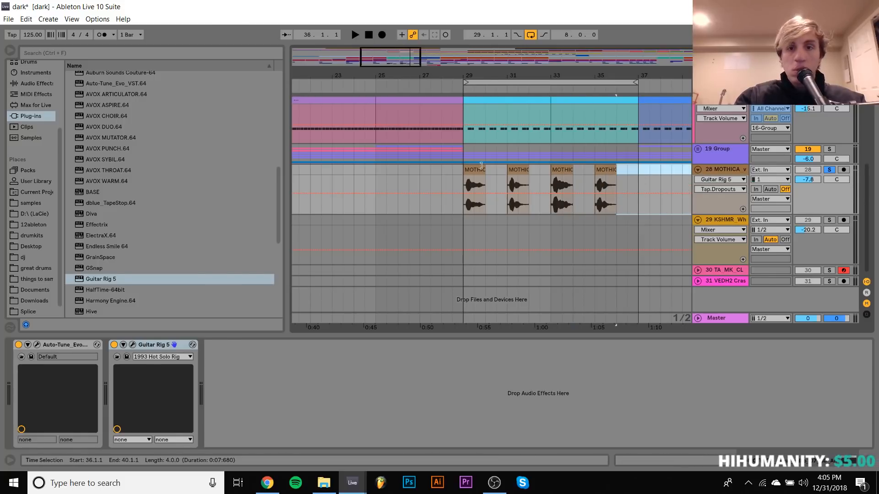
- Unsolo the vocal track and copy the one-bar chop at bar 29 to bar 19, auditioning it in the full mix
click(429, 173)
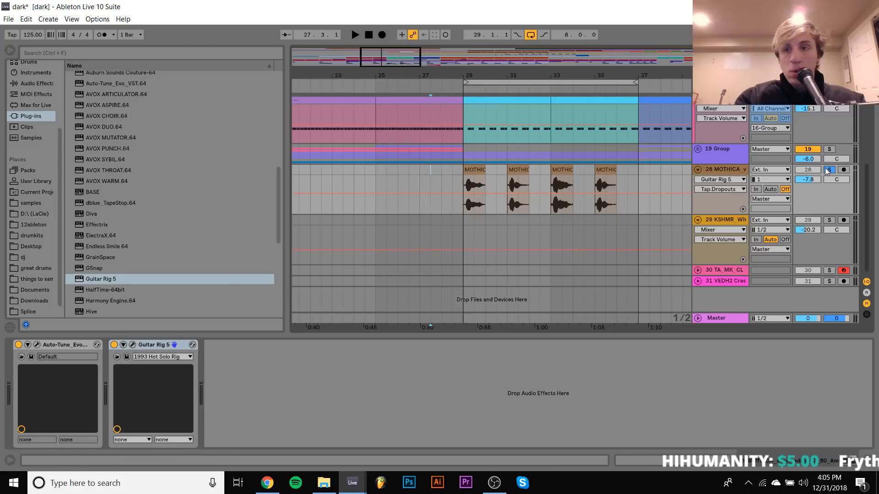
drag(507, 75, 507, 45)
click(374, 169)
key(space)
click(438, 172)
drag(438, 171, 482, 172)
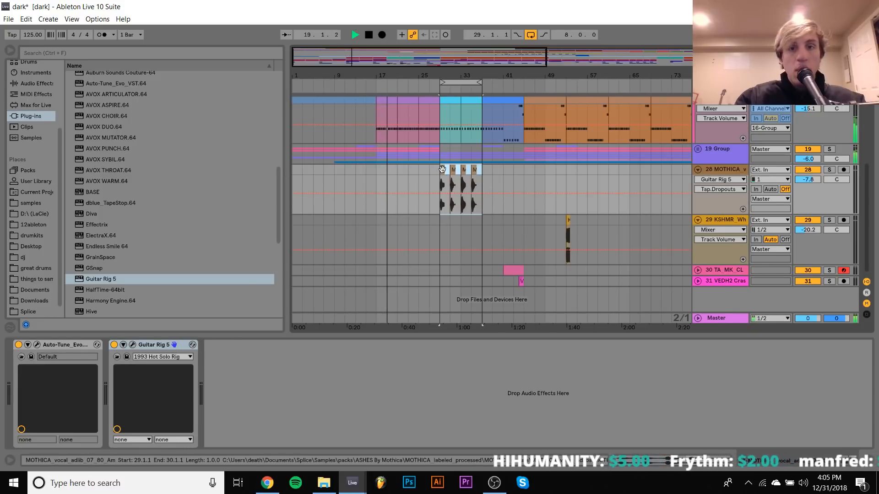
drag(442, 170, 391, 172)
key(space)
drag(384, 78, 383, 160)
key(space)
key(space)
- Nudge the copied chop earlier until it starts half a bar before bar 19, auditioning each position
drag(475, 170, 453, 170)
click(356, 168)
key(space)
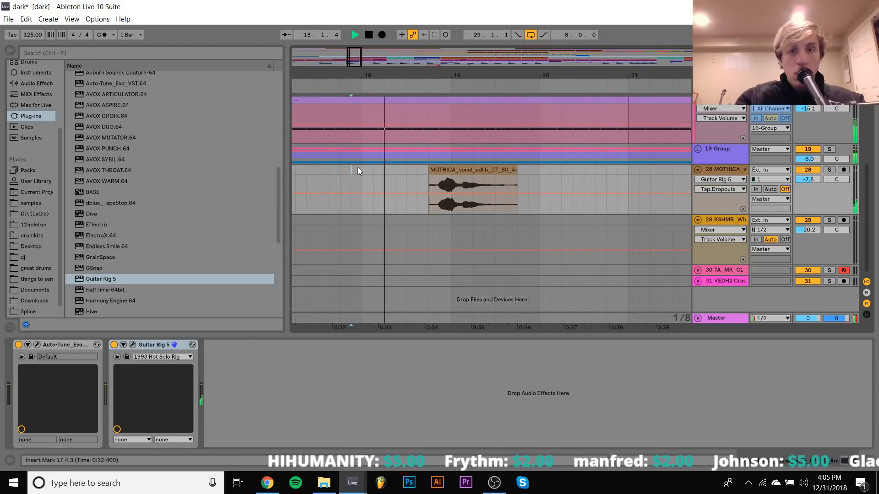
key(space)
drag(449, 171, 436, 172)
key(space)
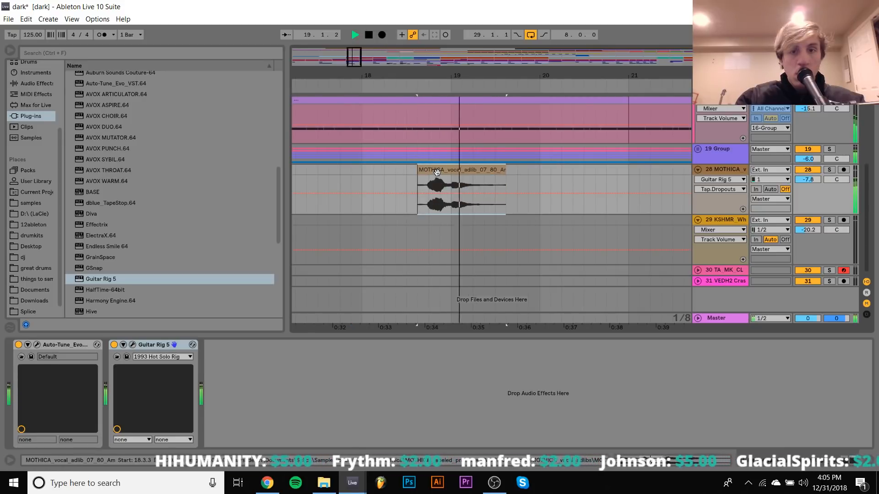
click(361, 171)
key(space)
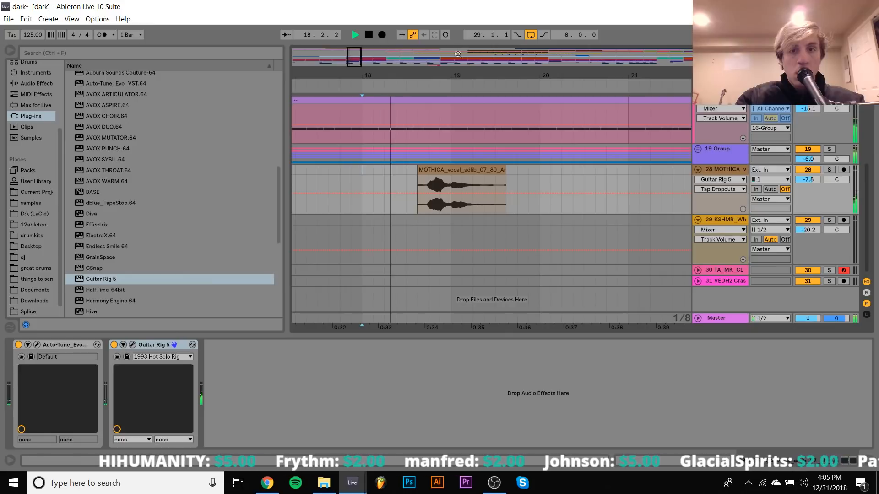
key(space)
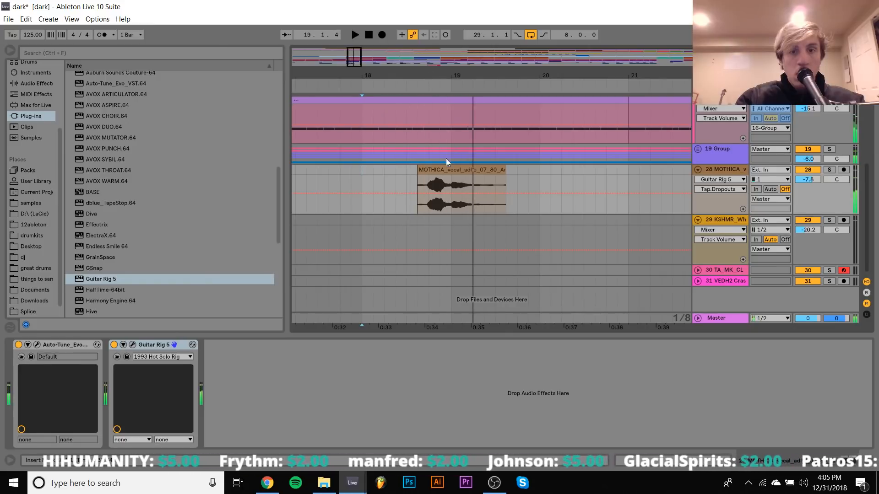
drag(446, 169, 435, 169)
key(space)
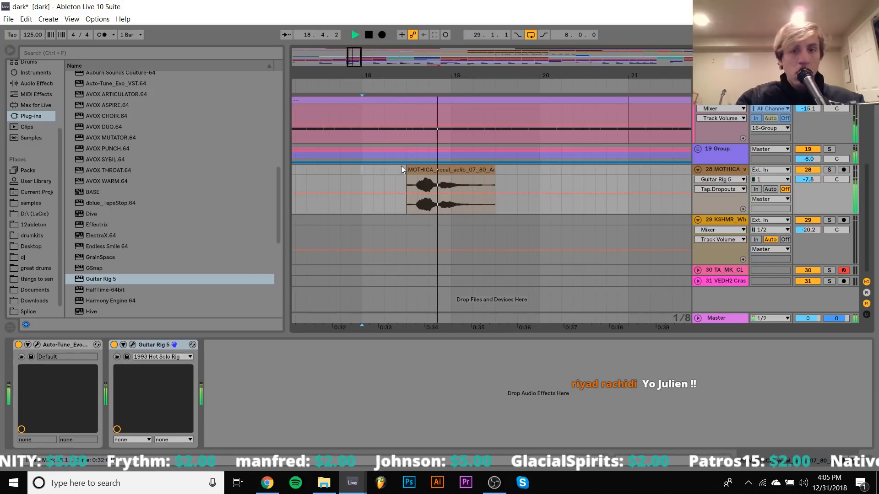
- Repeat the bar 17 to 21 section with its vocal chop twice so that the pattern fills the track up to bar 29
drag(473, 76, 447, 23)
drag(427, 171, 464, 173)
key(ctrl+d)
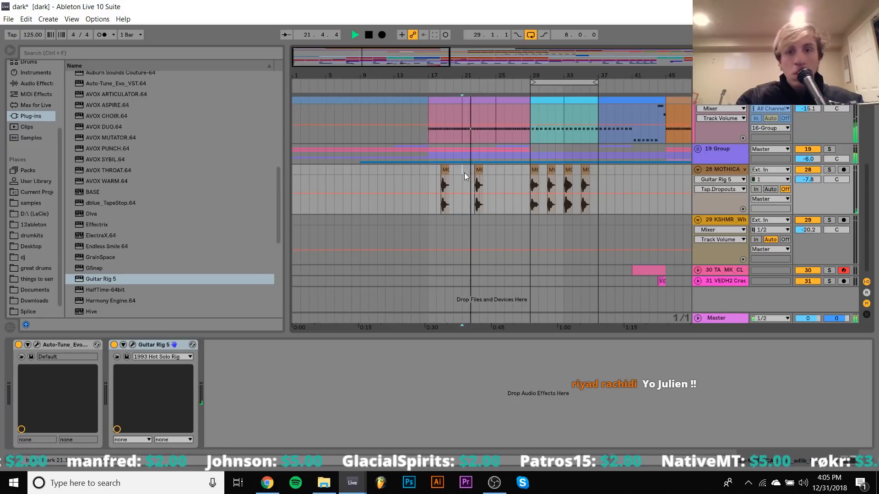
click(429, 170)
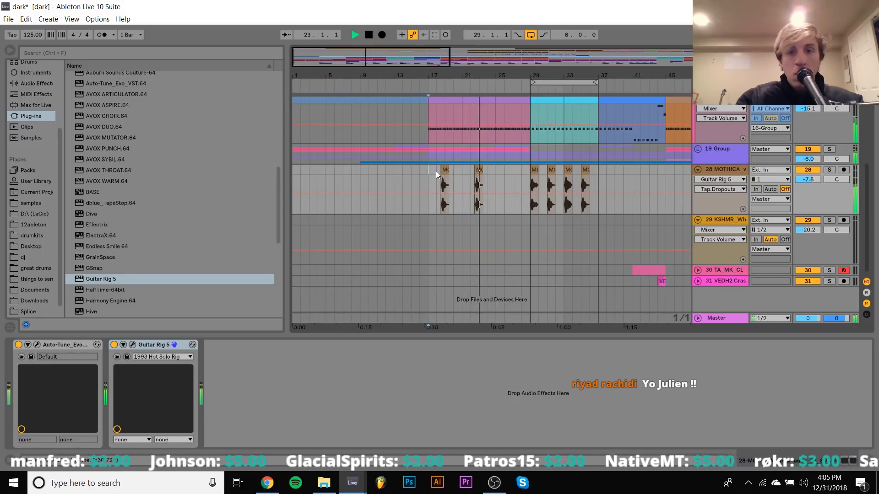
click(497, 179)
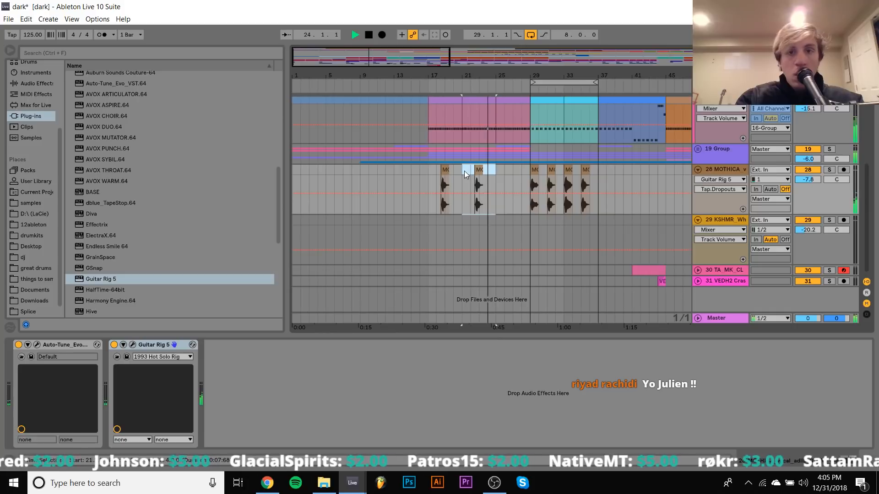
key(ctrl+v)
- Move the three vocal chops between bars 17 and 29 to a new audio track and set their transpose to 4 st
shift+click(428, 172)
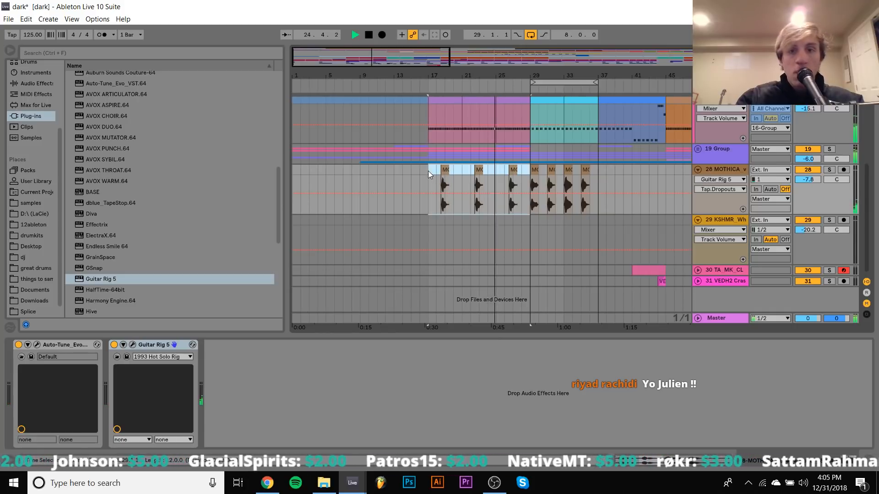
click(665, 461)
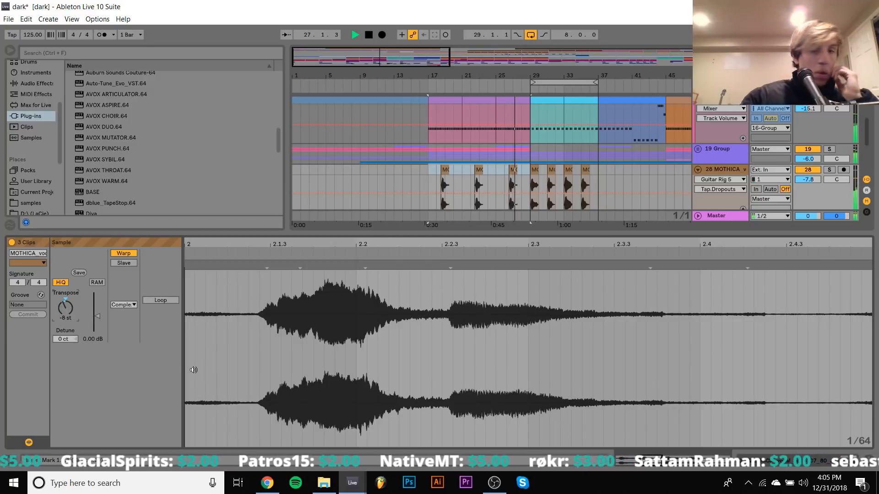
click(784, 466)
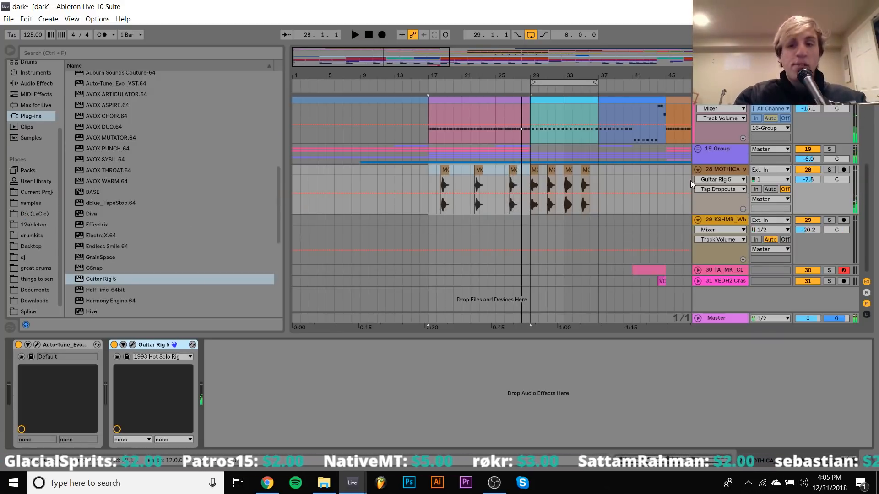
key(ctrl+t)
drag(428, 170, 513, 222)
click(661, 465)
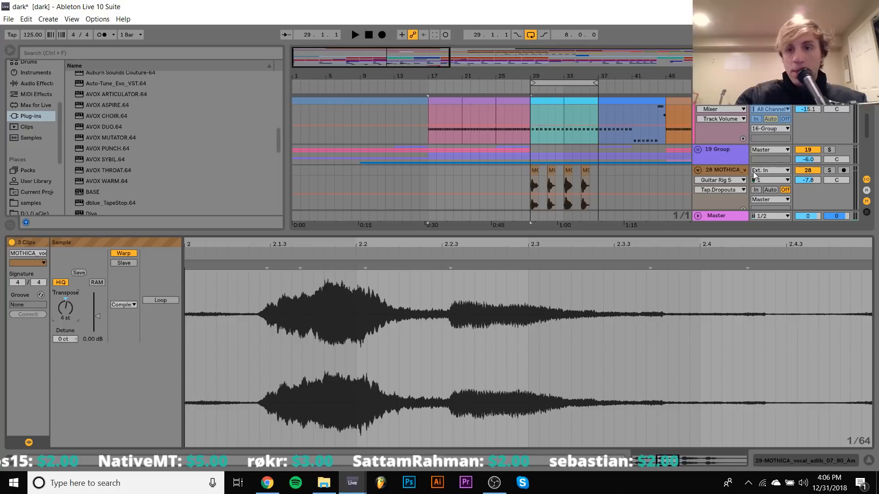
- Copy the Auto-Tune and Guitar Rig 5 devices from the original vocal track to the new vocal track
click(723, 174)
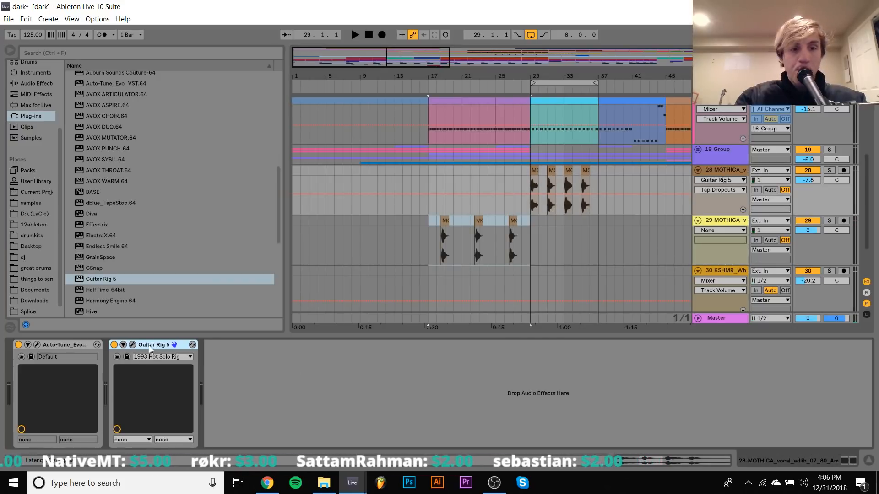
shift+click(86, 347)
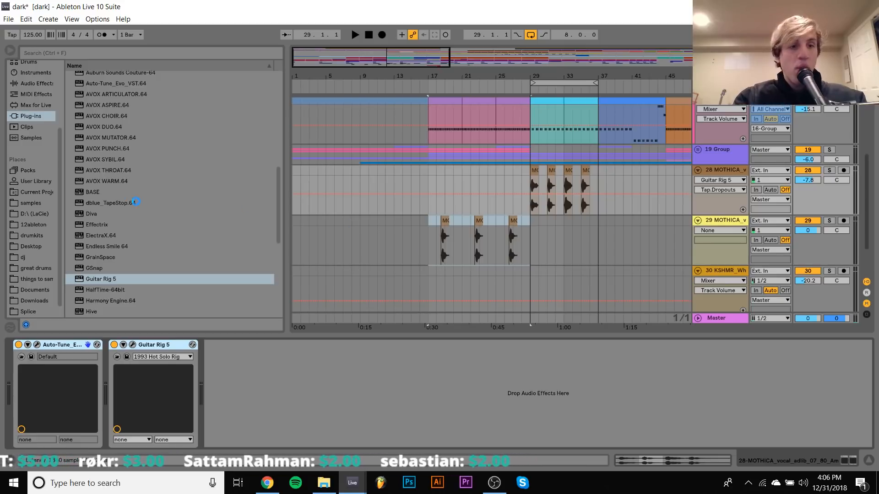
- Insert the SoundToys LittleAlterBoy between Auto-Tune and Guitar Rig 5 on the new vocal track, adjust its Formant and close its window
scroll(136, 128, up, 5)
scroll(136, 127, up, 3)
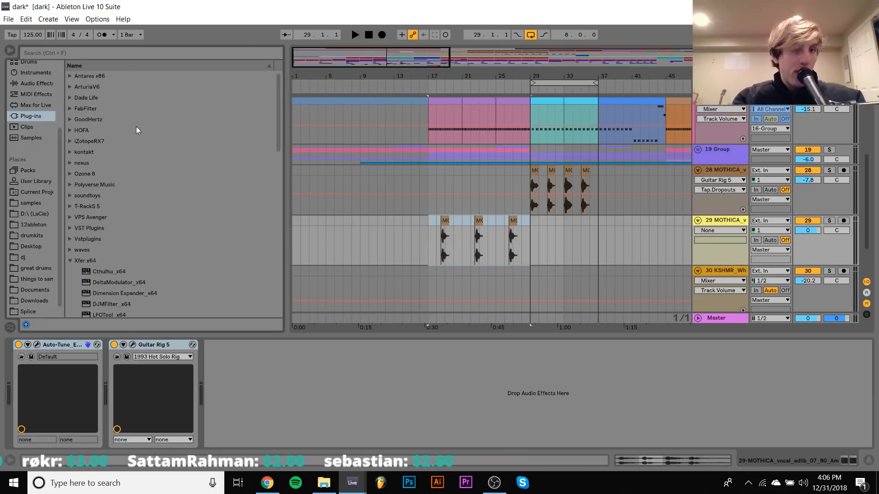
click(70, 195)
click(77, 207)
scroll(127, 261, down, 2)
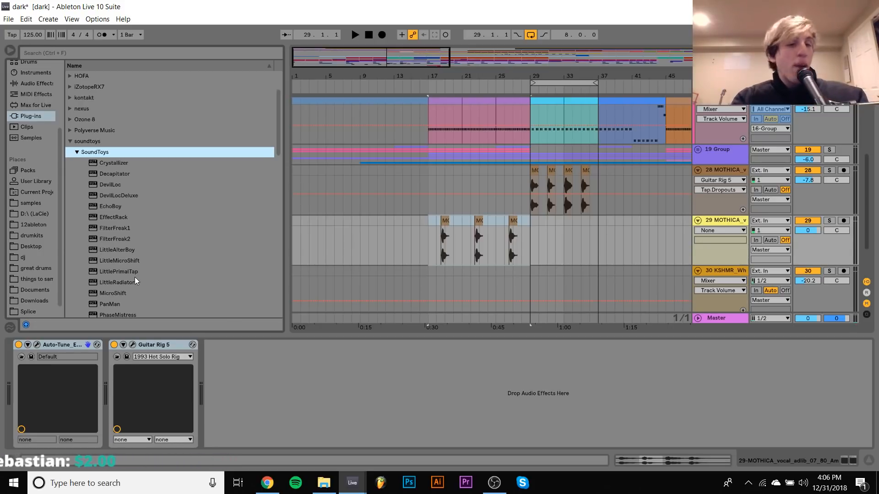
scroll(135, 277, down, 1)
click(114, 218)
drag(114, 218, 105, 381)
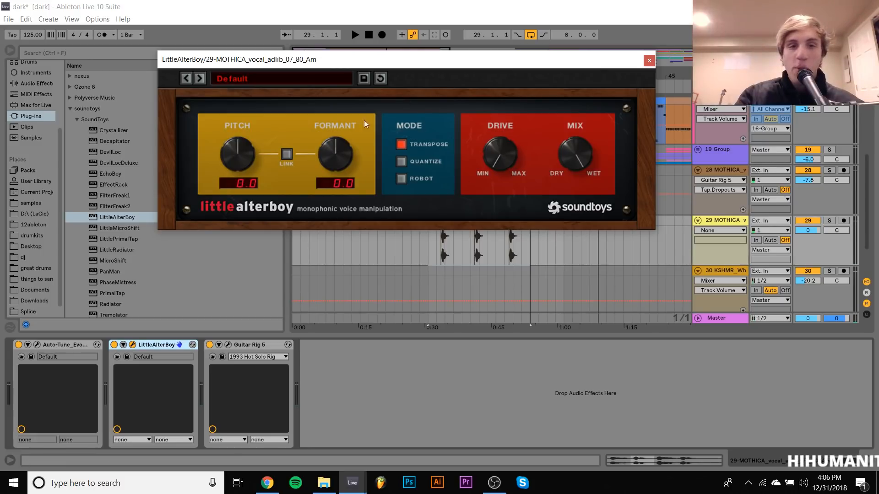
drag(341, 204, 344, 208)
click(650, 61)
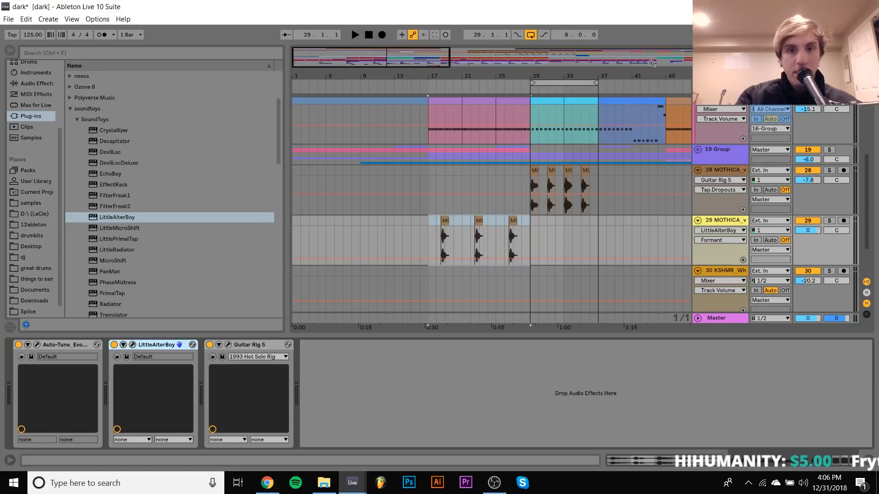
- Add an Auto Filter before Guitar Rig 5 on the new vocal track and set it to band-pass
key(space)
click(32, 73)
click(33, 82)
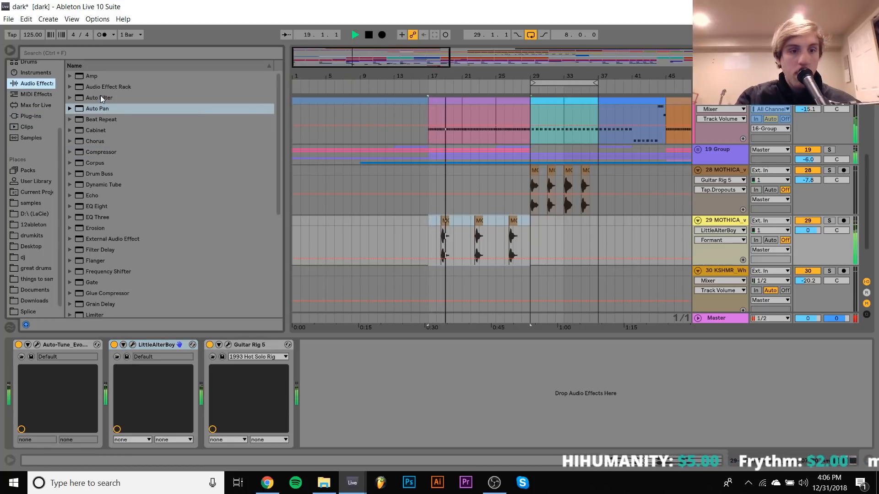
drag(101, 95, 255, 401)
click(271, 420)
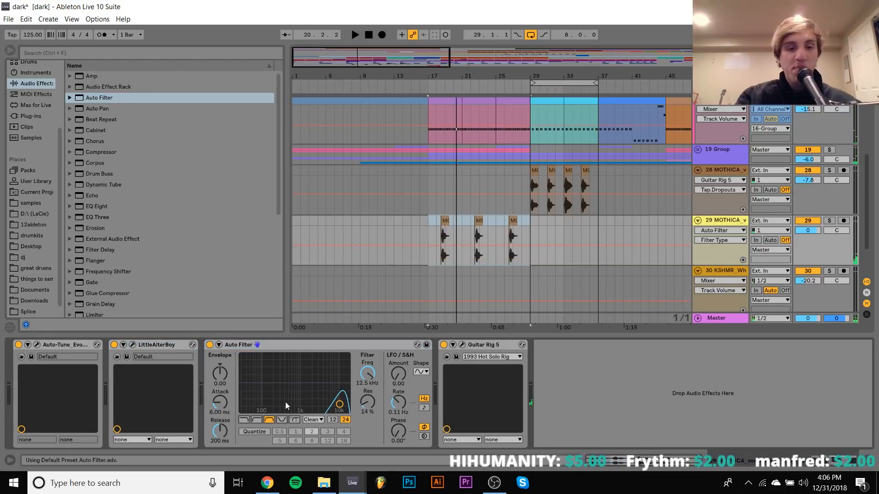
- While auditioning, set the Auto Filter to a 12 dB slope, about 2.43 kHz and 37 % resonance, and the track's volume to -7.2 dB
key(space)
drag(814, 235, 813, 236)
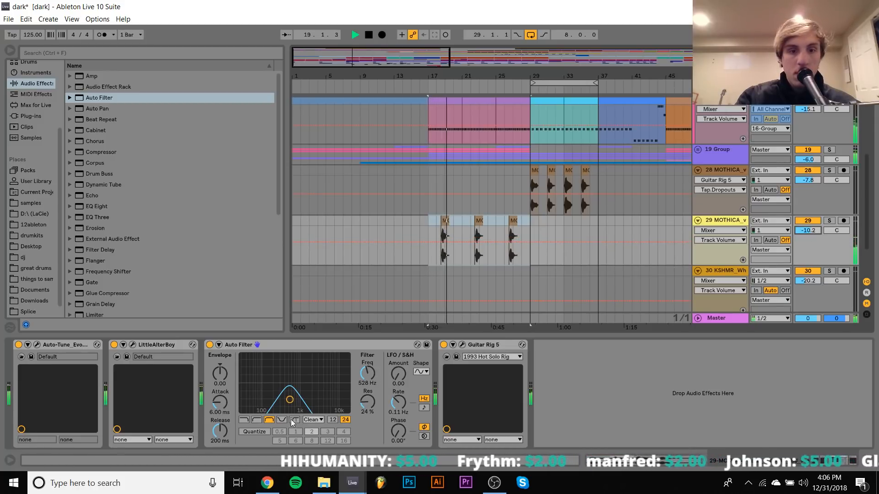
drag(808, 230, 808, 227)
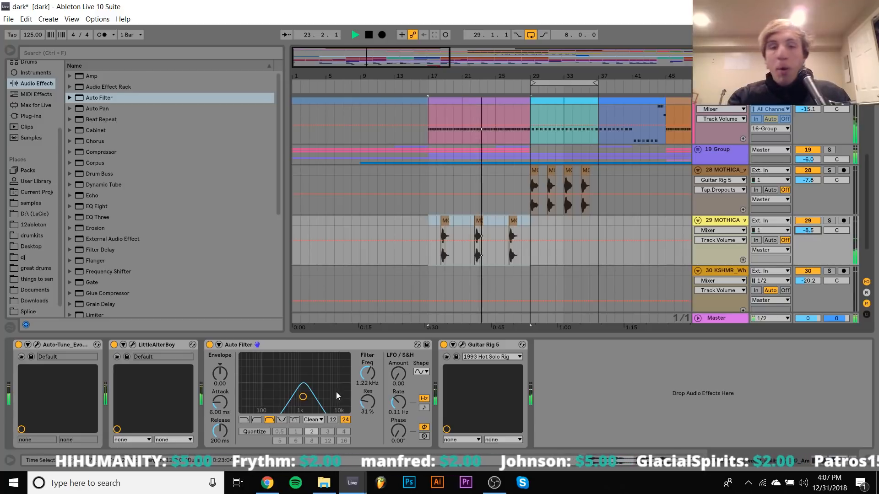
click(333, 420)
drag(817, 230, 817, 232)
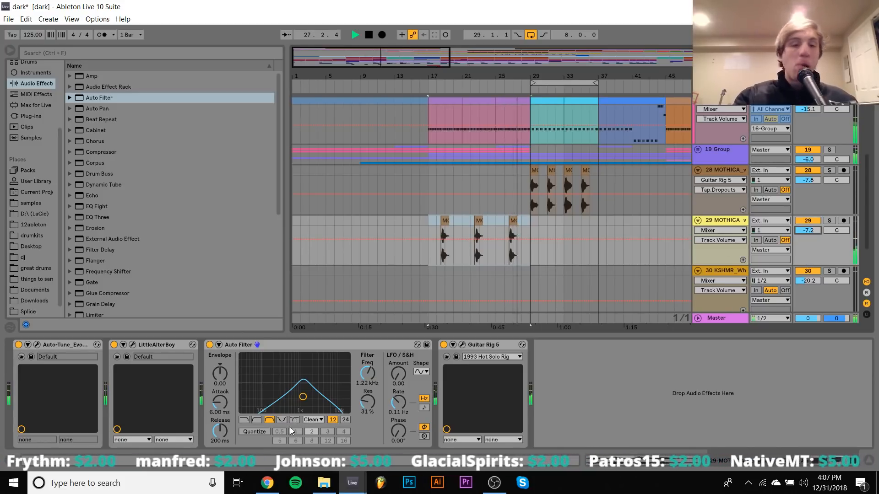
drag(302, 397, 315, 395)
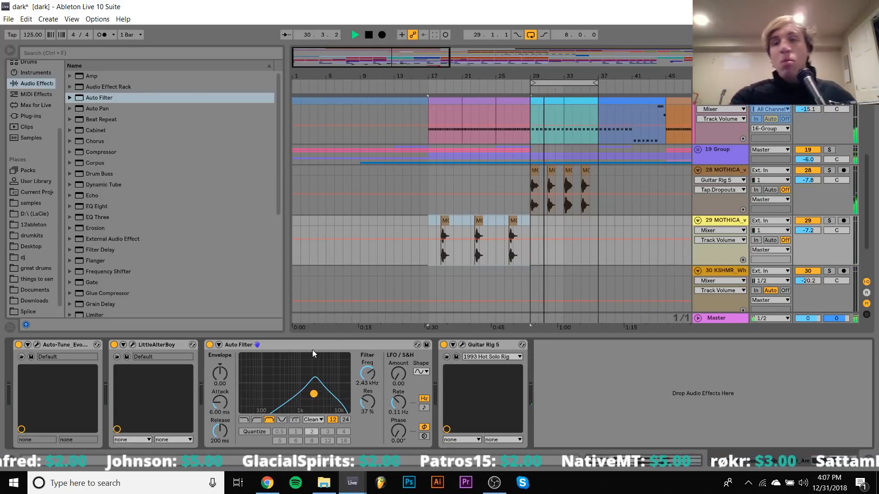
- Set the original vocal track's volume to -8.8 dB and shift its four chops one bar later so they start at bar 30
drag(799, 180, 799, 184)
drag(523, 168, 669, 184)
key(space)
drag(539, 173, 546, 172)
click(512, 173)
key(space)
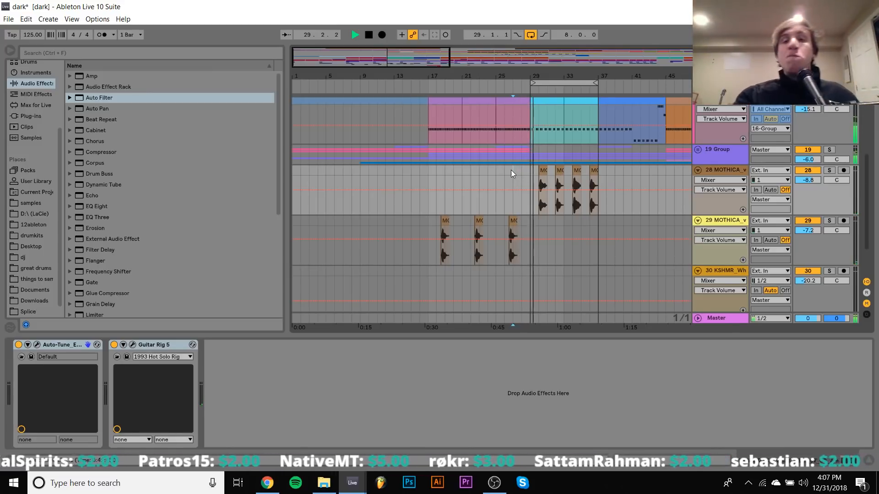
- Turn off arrangement looping and shift the four vocal chops half a bar earlier, auditioning them from bar 29
click(530, 34)
drag(547, 75, 482, 75)
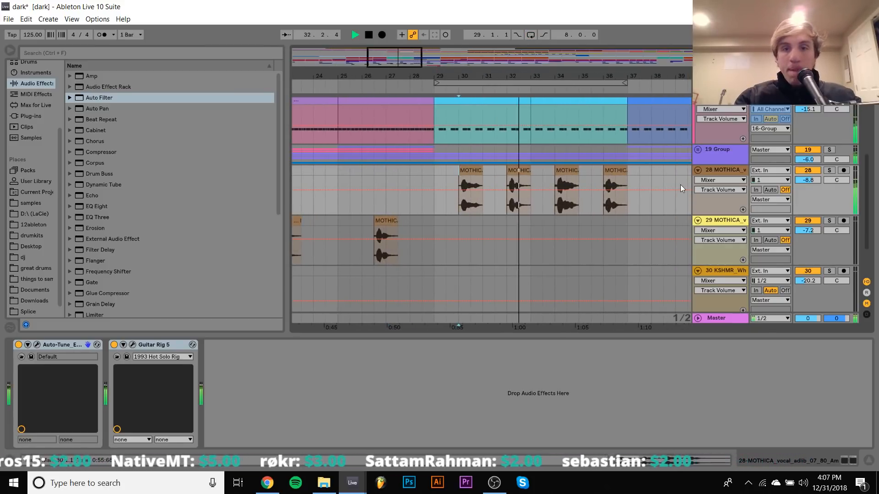
drag(658, 172, 437, 173)
click(437, 173)
key(space)
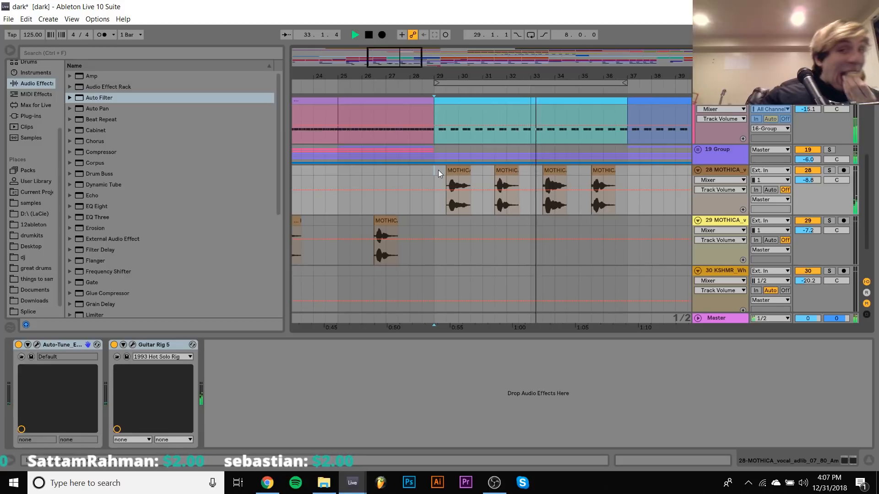
- Duplicate the bar 29 to 37 vocal pattern to bar 37, and replace the copied chops with a continuous four-bar phrase repeated up to bar 45
drag(438, 169, 630, 172)
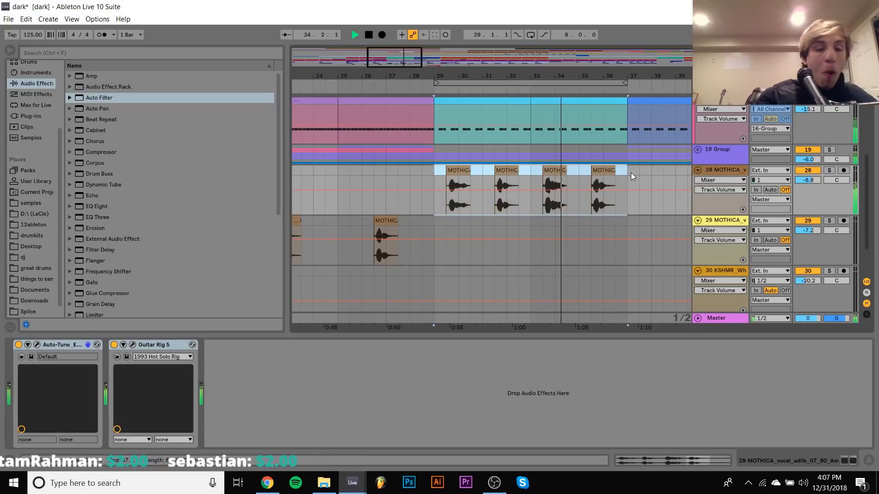
key(ctrl+d)
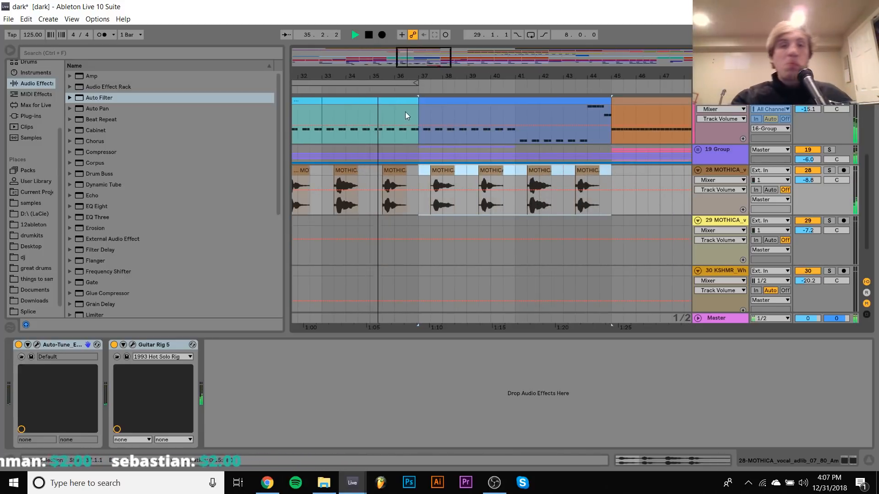
drag(446, 170, 537, 171)
drag(514, 211, 419, 175)
key(ctrl+d)
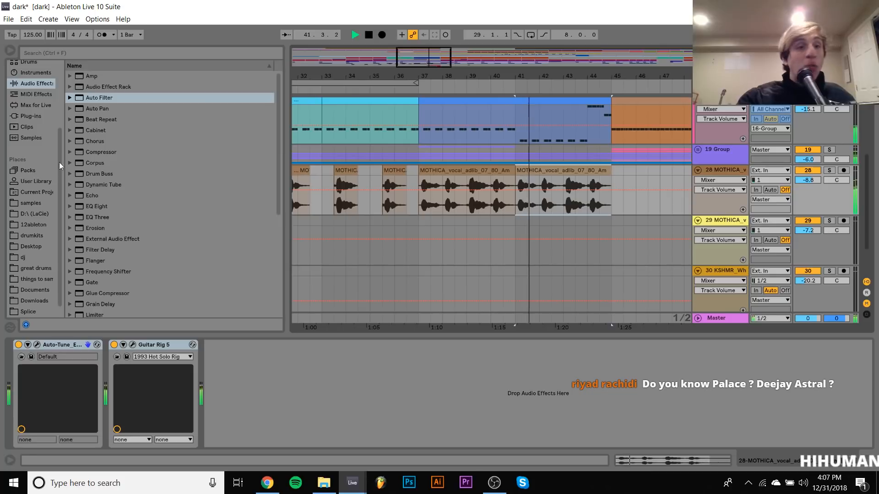
- Add the Dada Life Endless Smile plug-in to the original vocal track and bring up its Intensity parameter for automation
click(31, 116)
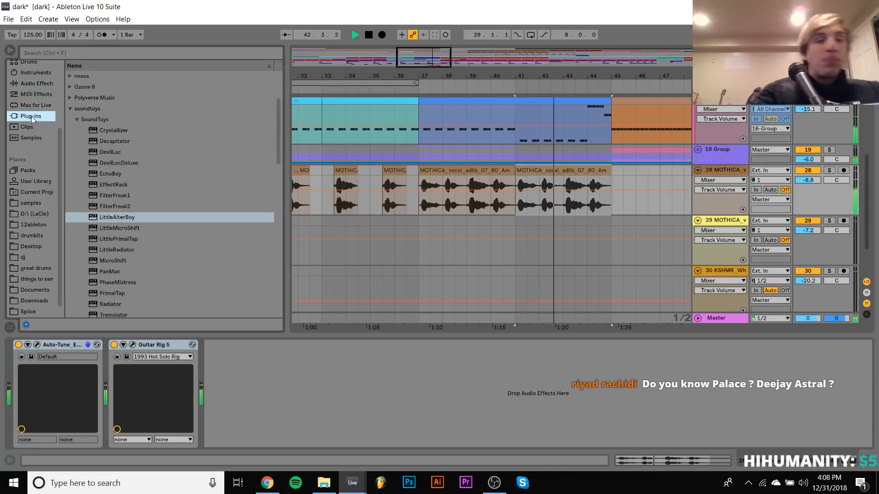
scroll(208, 226, down, 3)
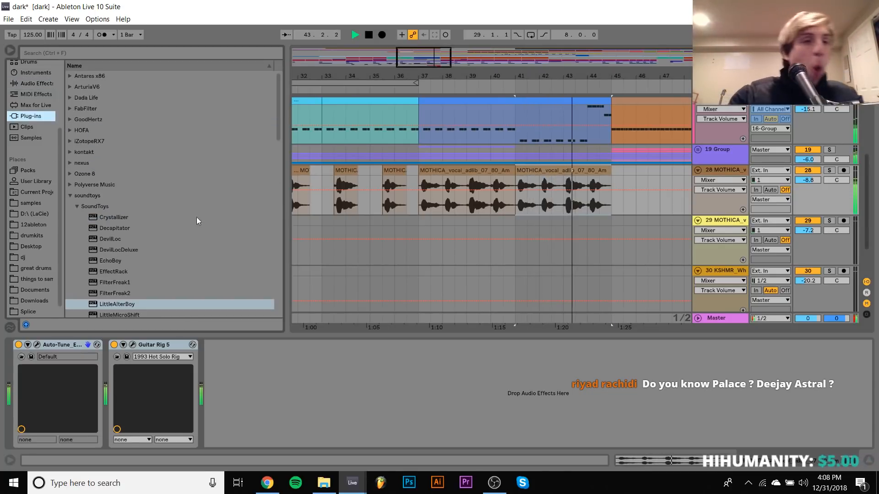
click(70, 97)
click(99, 109)
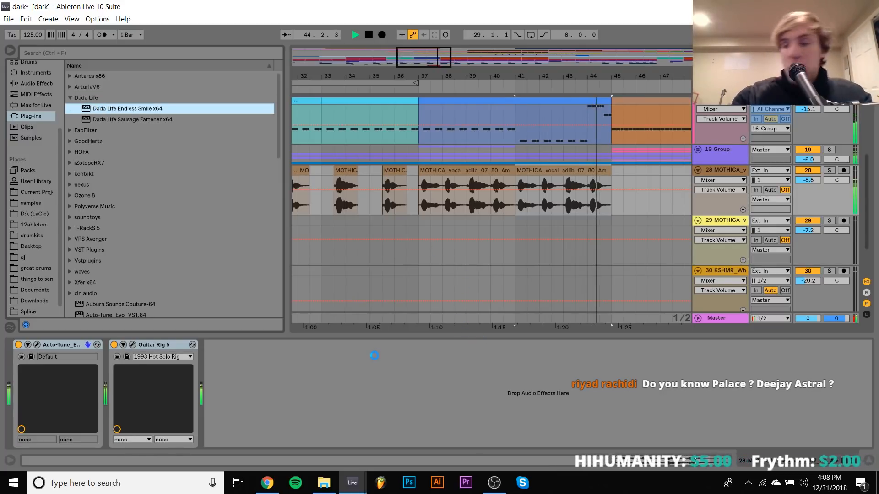
key(space)
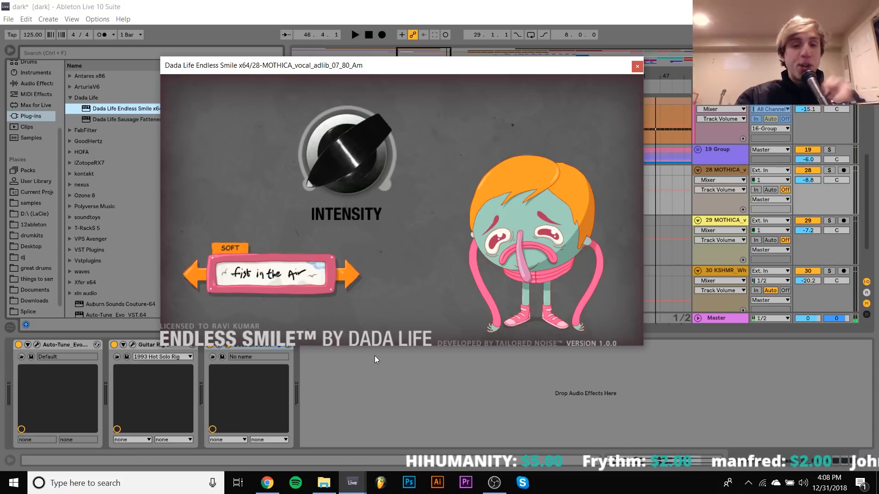
mouse_move(330, 174)
mouse_down()
mouse_move(330, 133)
mouse_move(330, 174)
mouse_up()
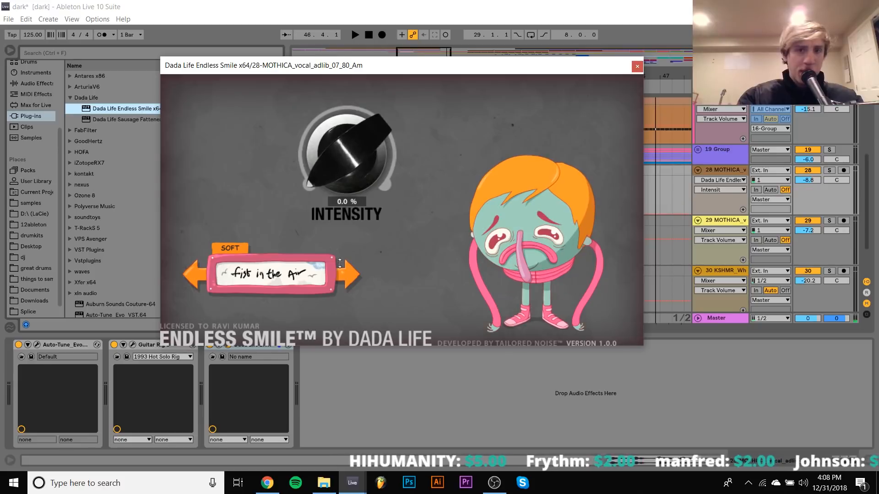
click(636, 67)
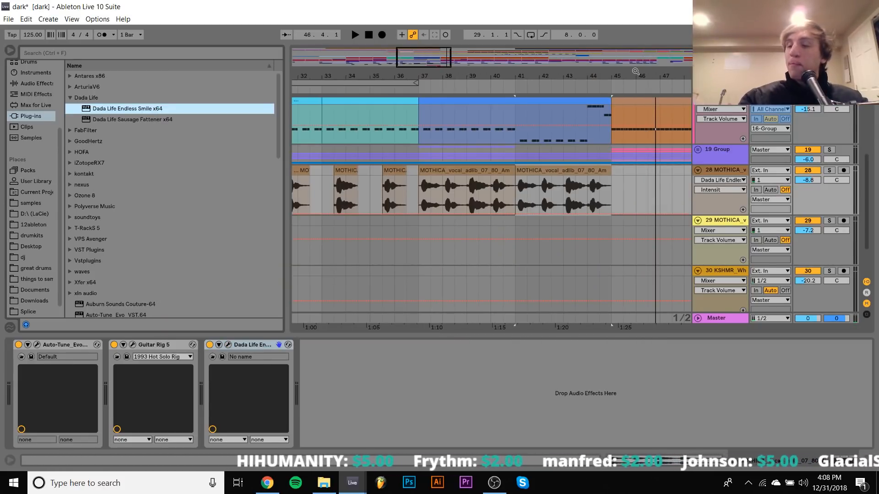
- Automate Endless Smile's Intensity to rise from 0 near bar 43 to 0.85 at bar 45, then fall to 0 after bar 50
click(564, 213)
drag(613, 213, 612, 182)
click(557, 195)
key(space)
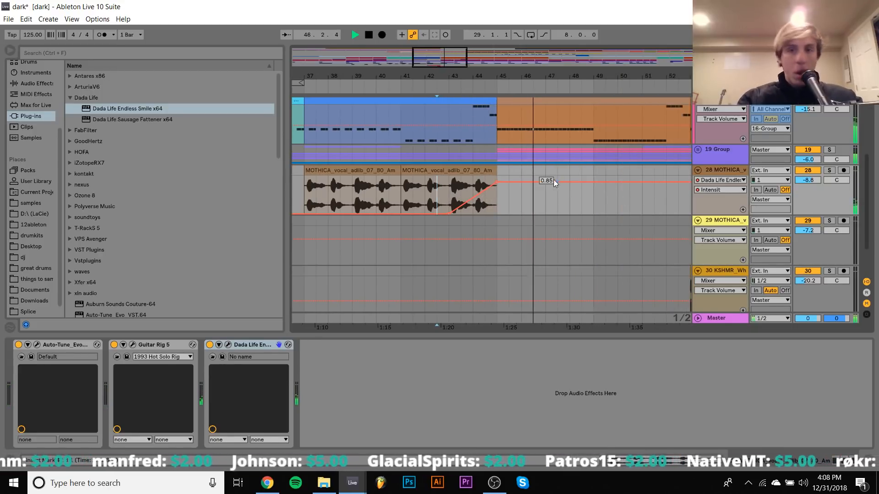
click(539, 182)
drag(594, 181, 630, 214)
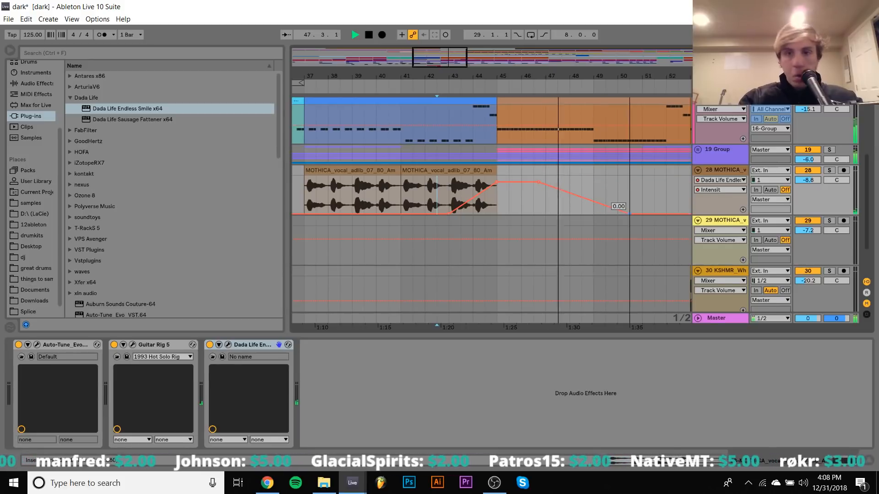
- Try a copy of the last two bars of the vocal phrase at bar 51 on the original vocal track
click(698, 170)
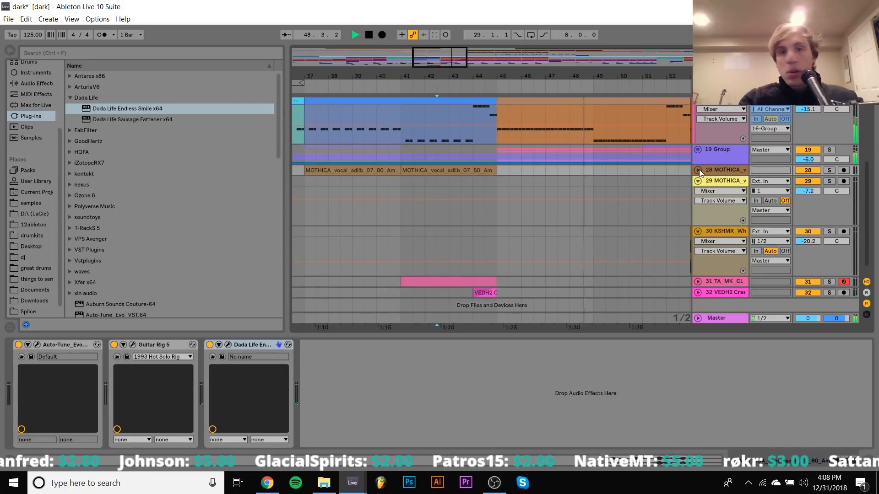
scroll(482, 196, left, 5)
drag(456, 76, 456, 32)
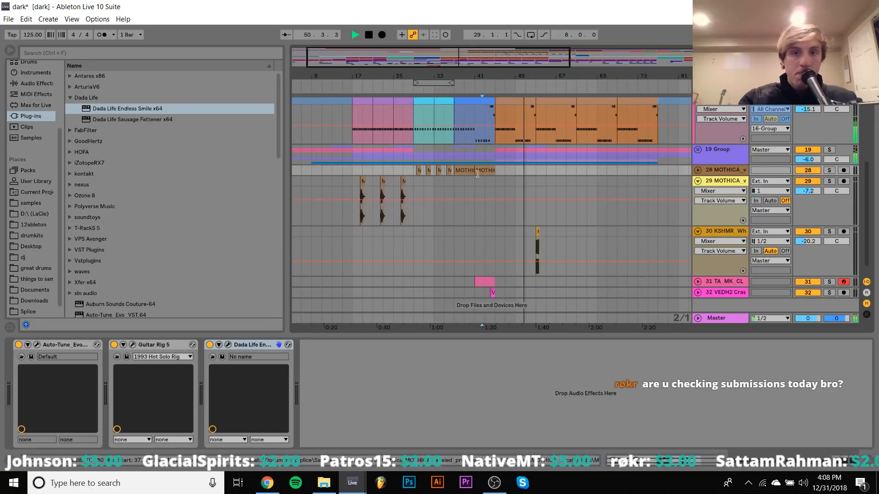
drag(496, 171, 484, 170)
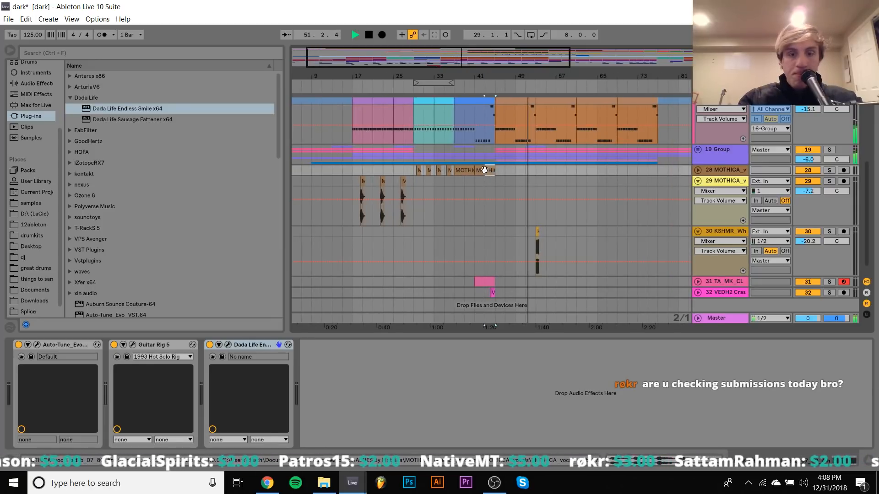
click(528, 170)
key(ctrl+v)
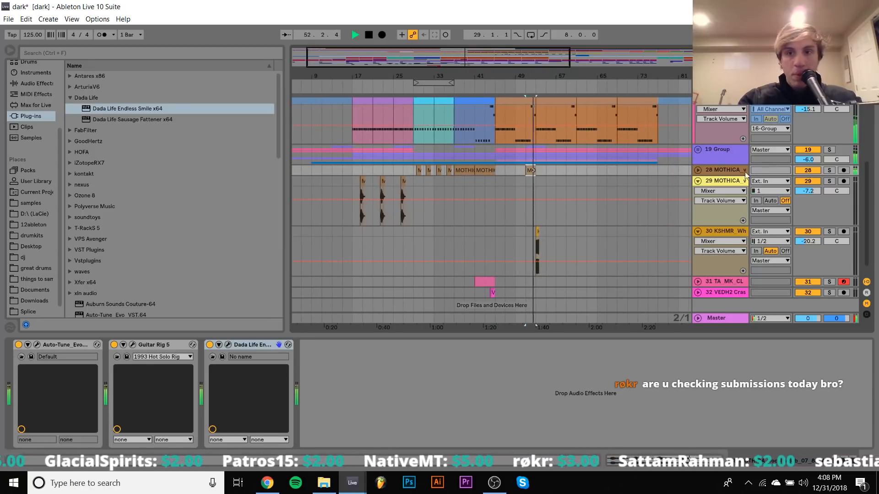
click(698, 170)
key(Delete)
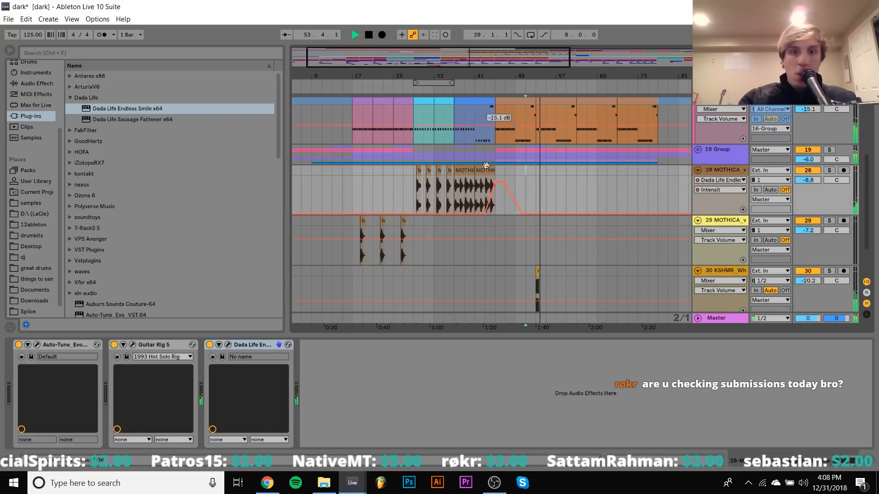
- Duplicate the bar 25 to 51 span of the filtered vocal track so a vocal chop lands just before bar 53
drag(394, 219, 522, 218)
key(ctrl+v)
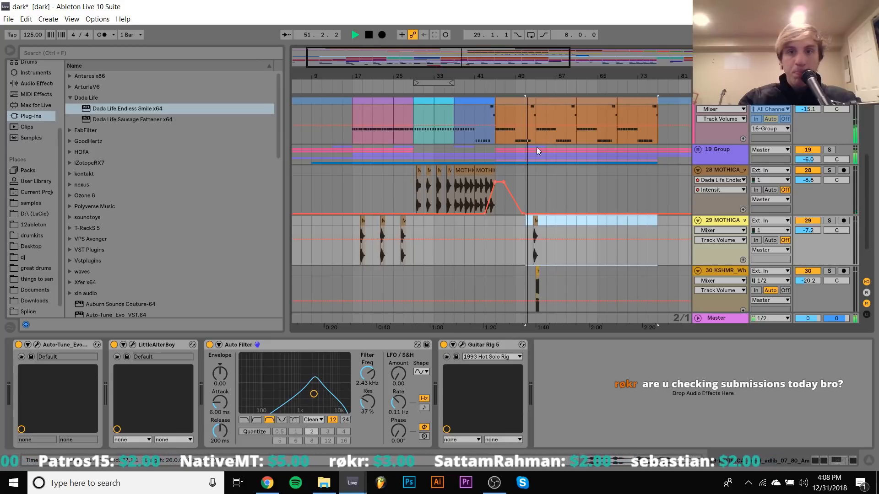
scroll(533, 167, up, 8)
scroll(559, 172, right, 2)
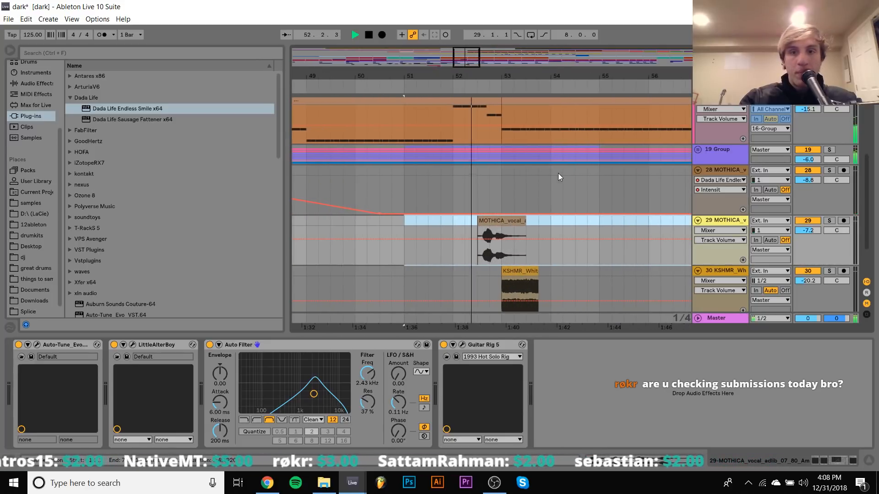
scroll(559, 173, right, 1)
drag(491, 79, 491, 42)
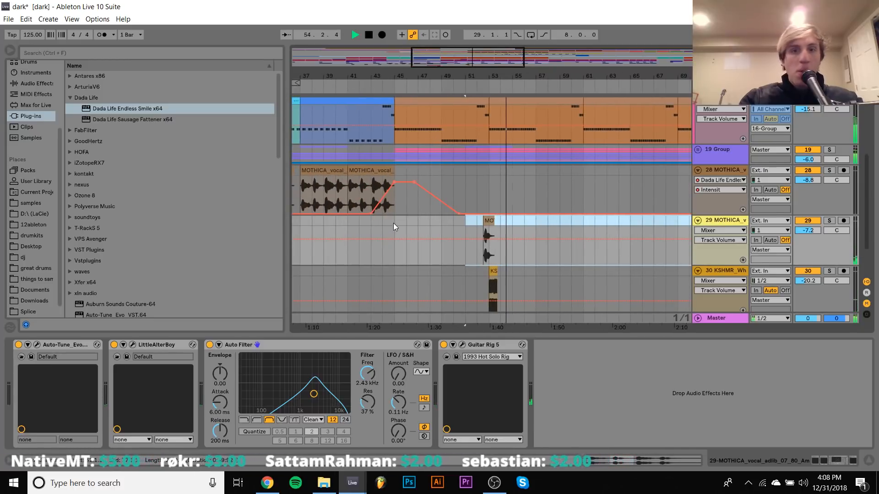
- Copy the last two bars of the original vocal track's phrase, bars 43 to 45, to bar 59
drag(398, 222, 533, 222)
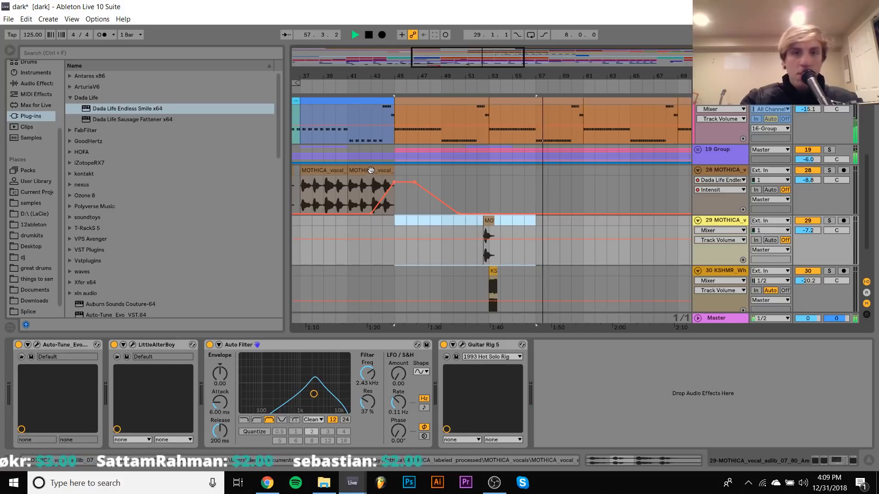
drag(372, 183, 396, 171)
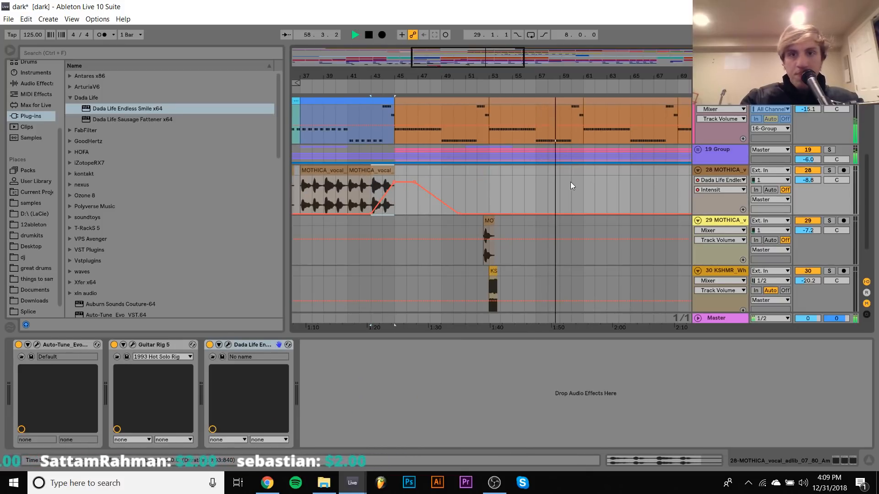
key(ctrl+v)
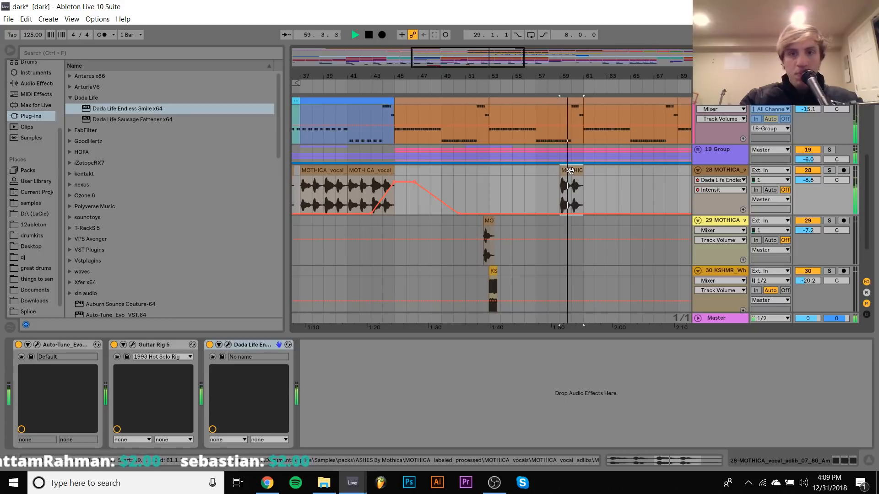
key(ctrl+z)
key(space)
key(ctrl+z)
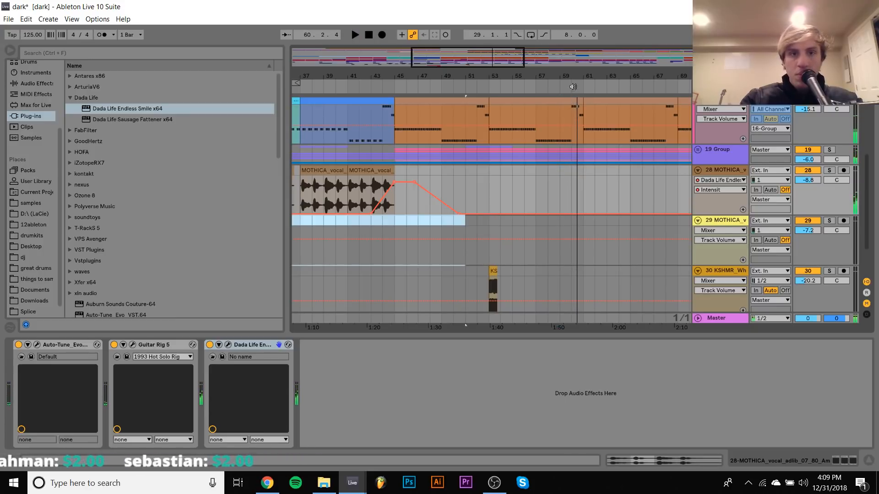
key(ctrl+y)
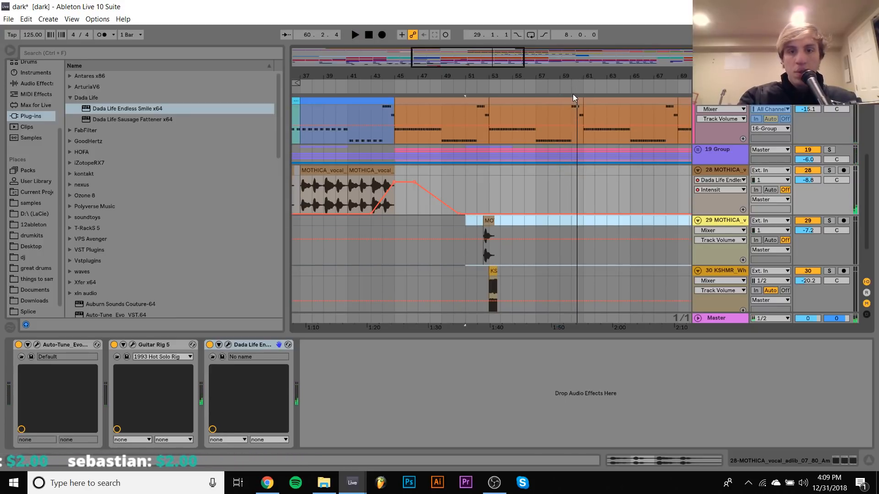
key(ctrl+y)
- Shift the two-bar vocal copy later so it starts at 59.3.1, auditioning it from bar 59
drag(570, 77, 563, 142)
drag(526, 170, 554, 170)
click(493, 175)
key(space)
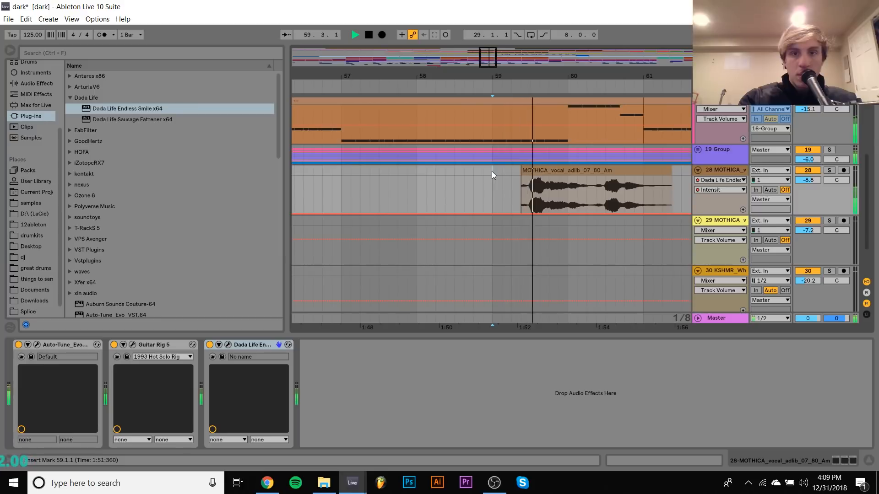
key(space)
drag(570, 174, 579, 174)
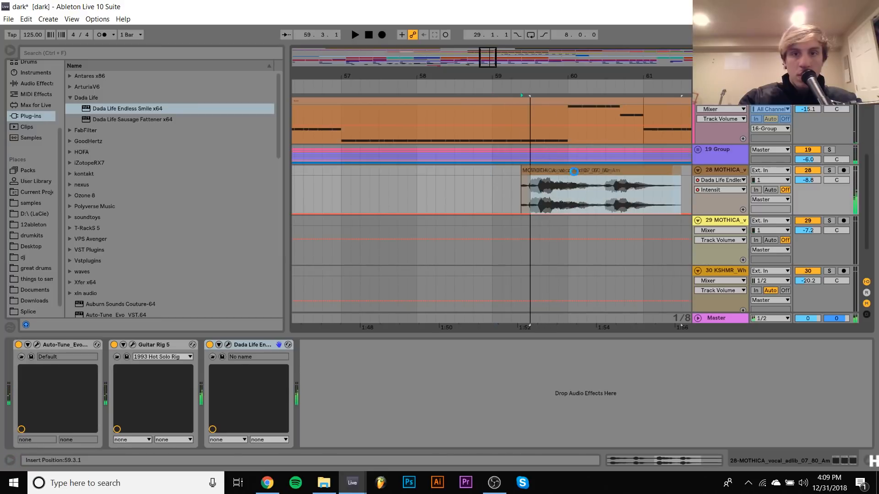
key(space)
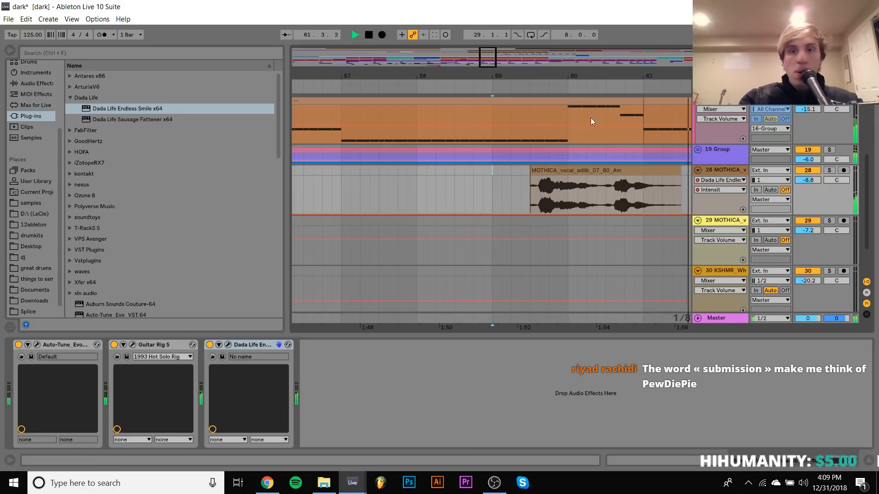
- Split the vocal copy at 60.2.3, move its first part one bar earlier to 58.3.1, and audition the result
key(space)
key(ctrl+e)
click(569, 170)
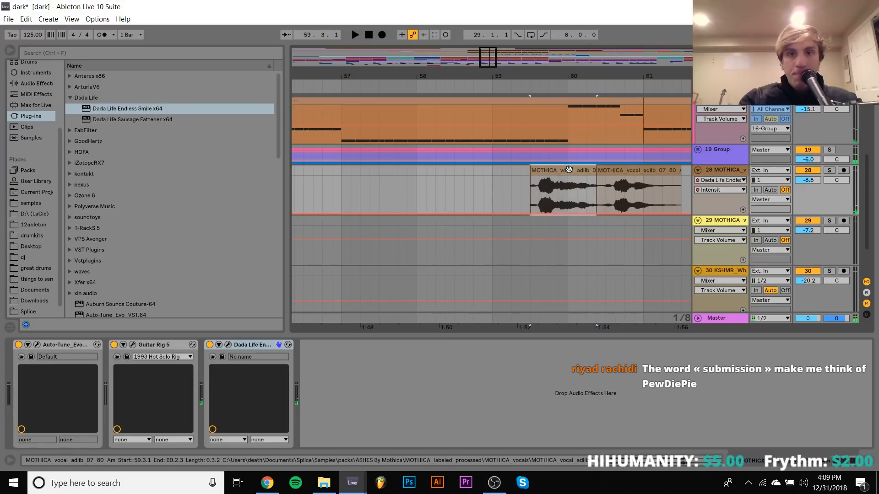
drag(569, 169, 494, 169)
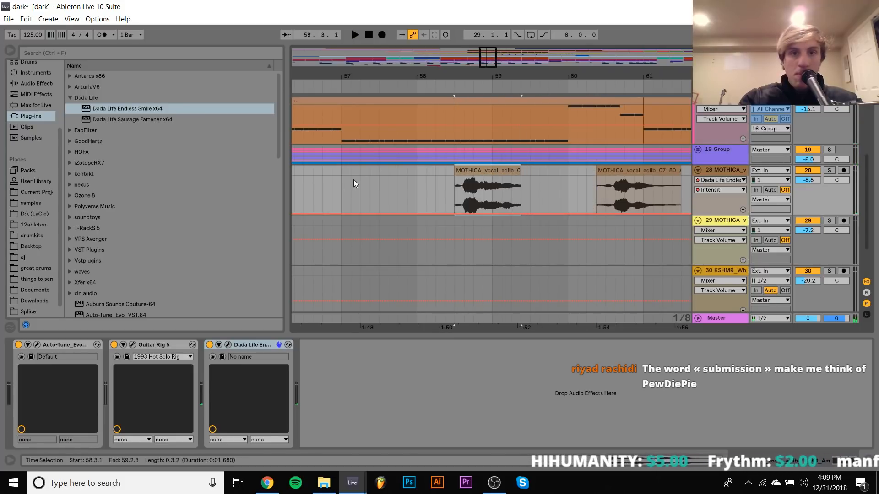
click(329, 182)
key(space)
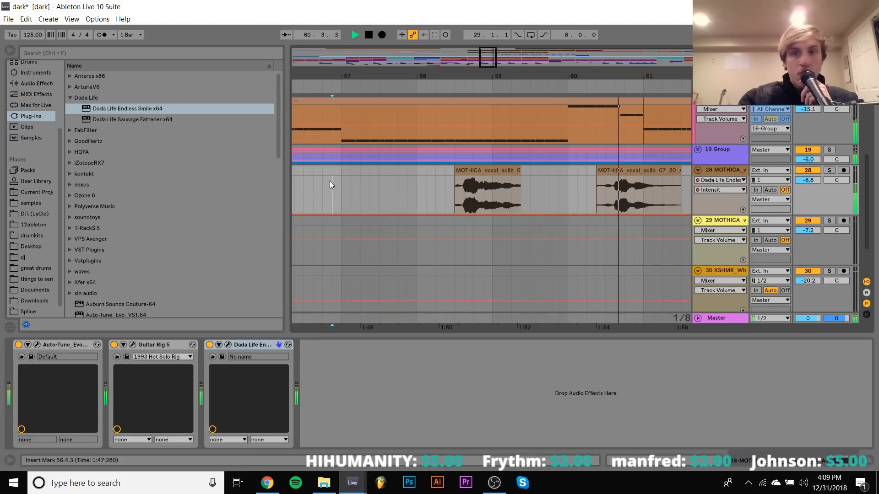
drag(522, 77, 523, 75)
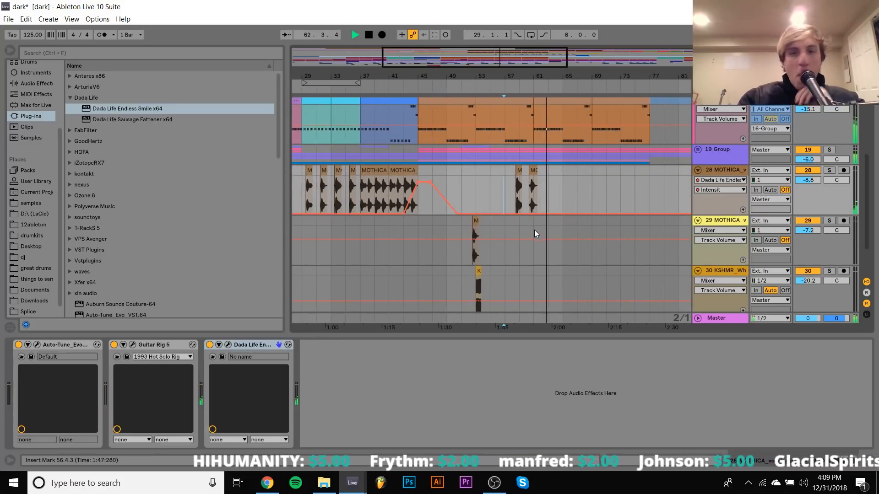
key(space)
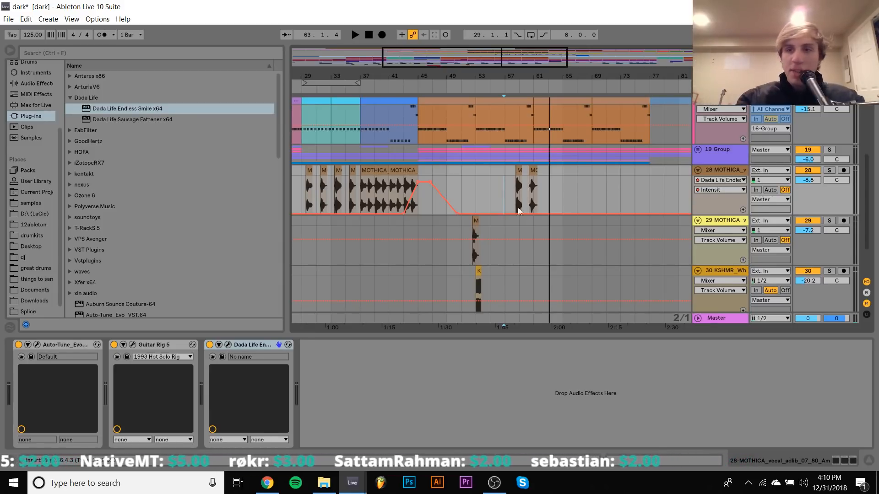
- Duplicate bars 45 to 61 of both vocal tracks and the white noise track to bar 61, then delete the copied white noise clip
drag(421, 171, 534, 263)
key(ctrl+d)
key(space)
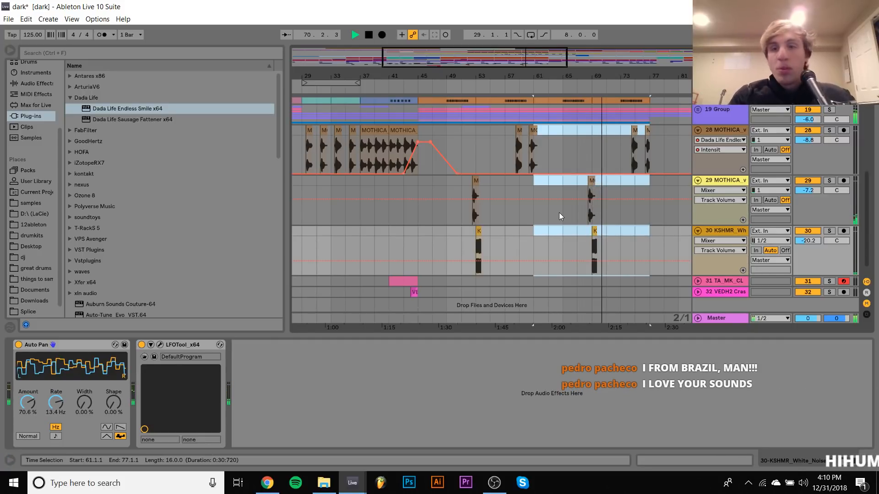
click(594, 231)
key(space)
key(space)
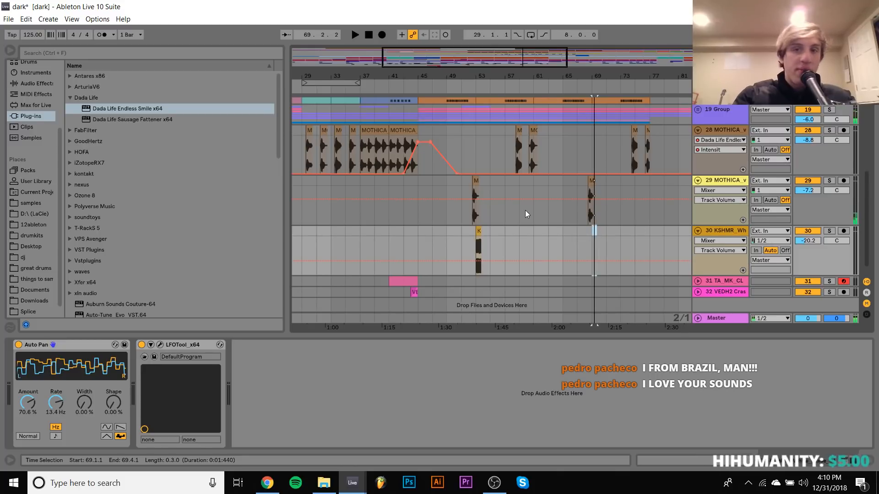
- Audition the arrangement from the white noise clip at bar 53 and look over the other tracks
scroll(526, 211, down, 1)
click(476, 219)
key(space)
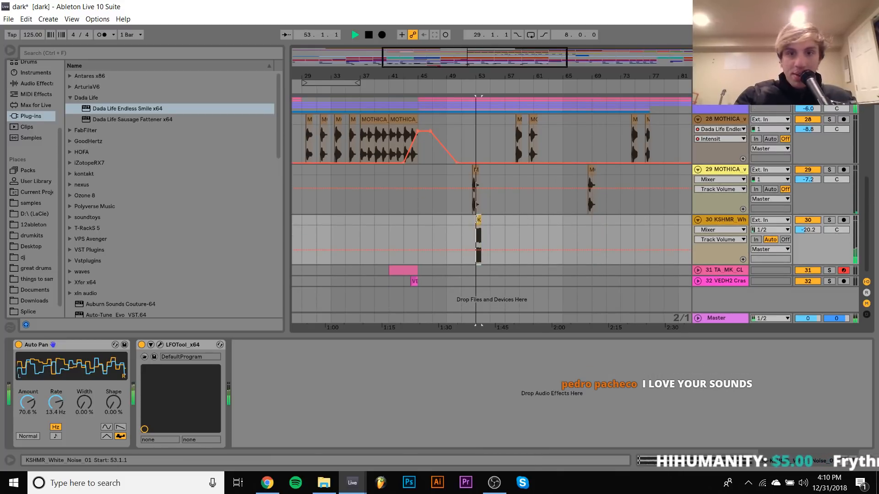
drag(535, 76, 463, 82)
scroll(461, 123, up, 5)
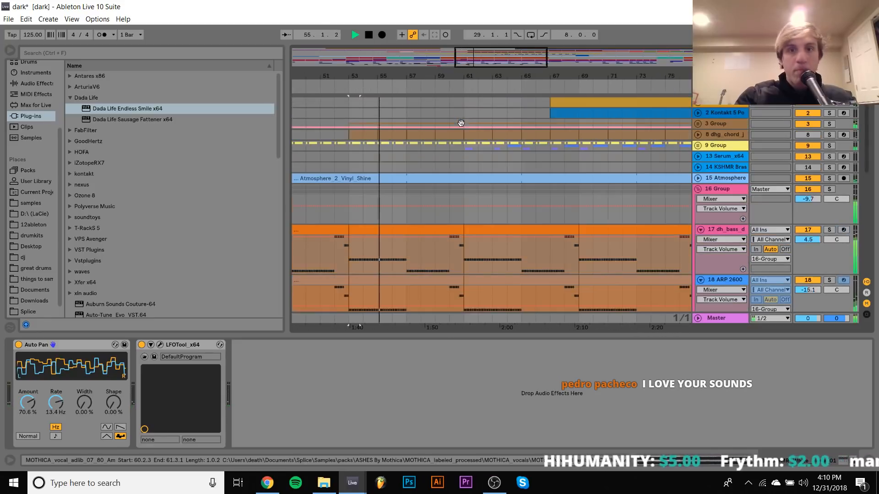
scroll(460, 220, down, 10)
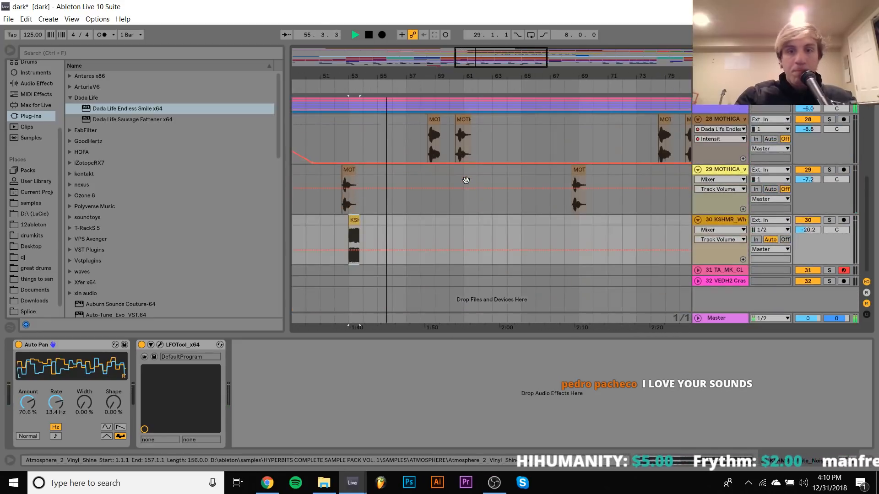
- Duplicate bars 41 to 59 of the VEDH2 Crash track and move the copied crash clip to start at bar 60
click(454, 222)
mouse_move(462, 74)
mouse_down()
mouse_move(461, 119)
mouse_move(471, 73)
mouse_up()
click(354, 281)
drag(379, 281, 461, 281)
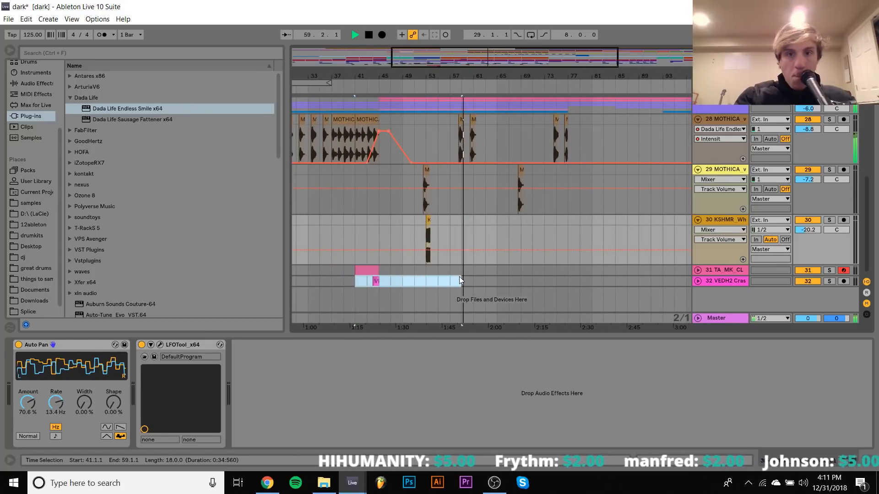
key(ctrl+d)
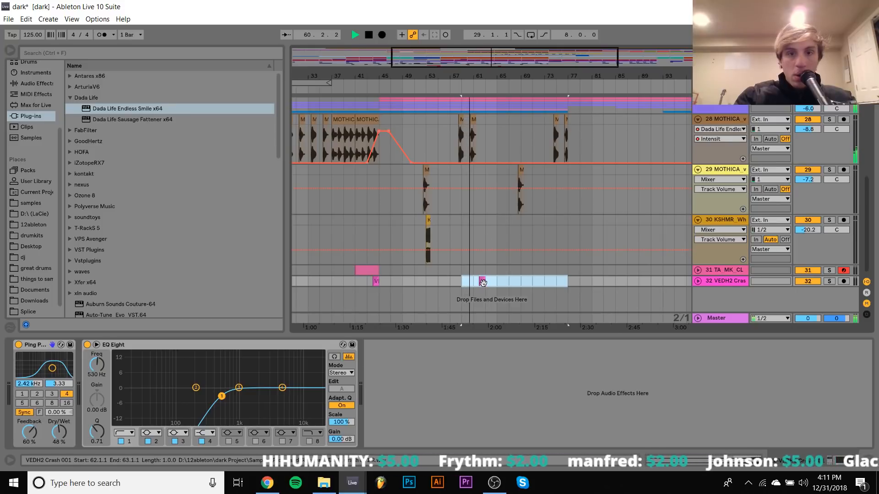
drag(482, 282, 472, 284)
click(472, 283)
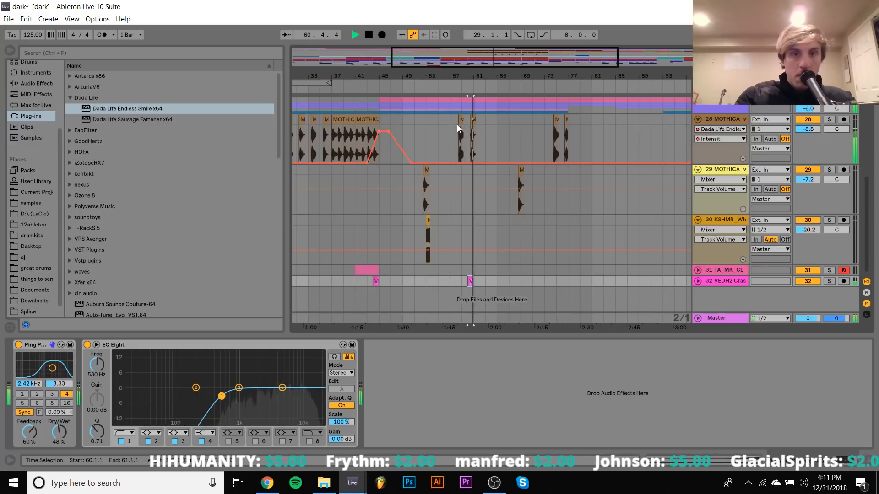
- Give the cropped vocal chop at bar 77 the same one-bar length as the chop at bar 61
drag(449, 118, 506, 118)
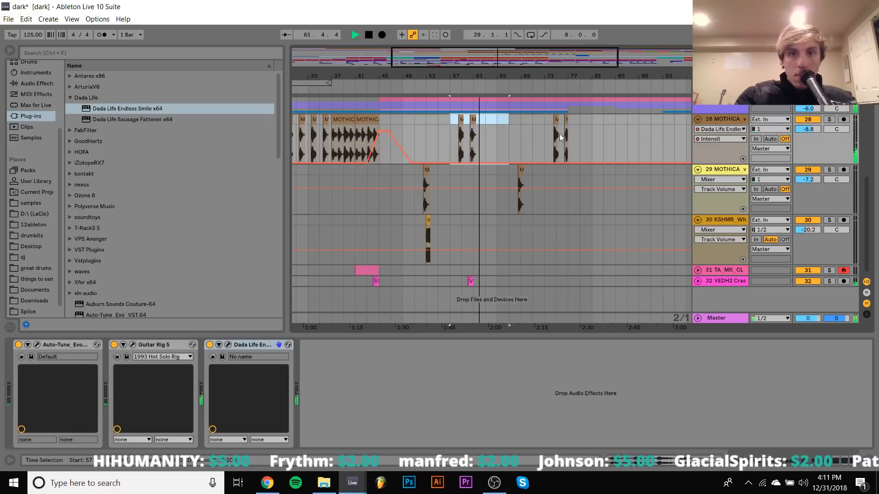
click(473, 120)
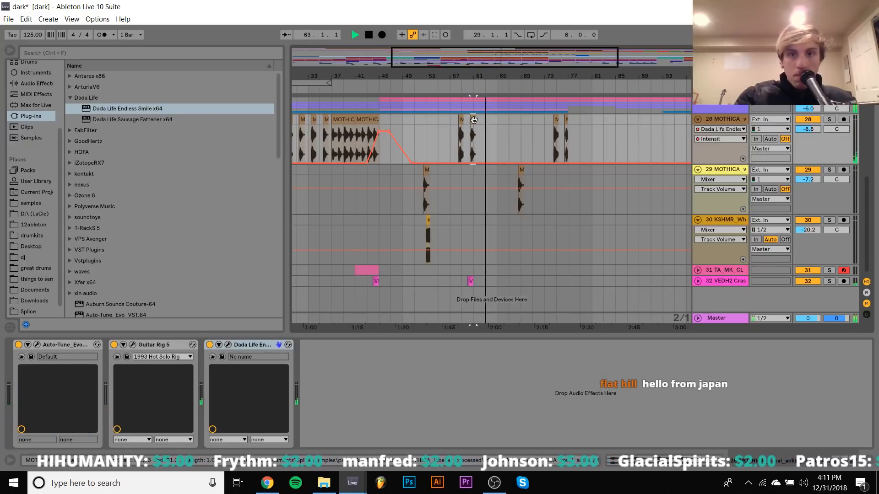
click(568, 120)
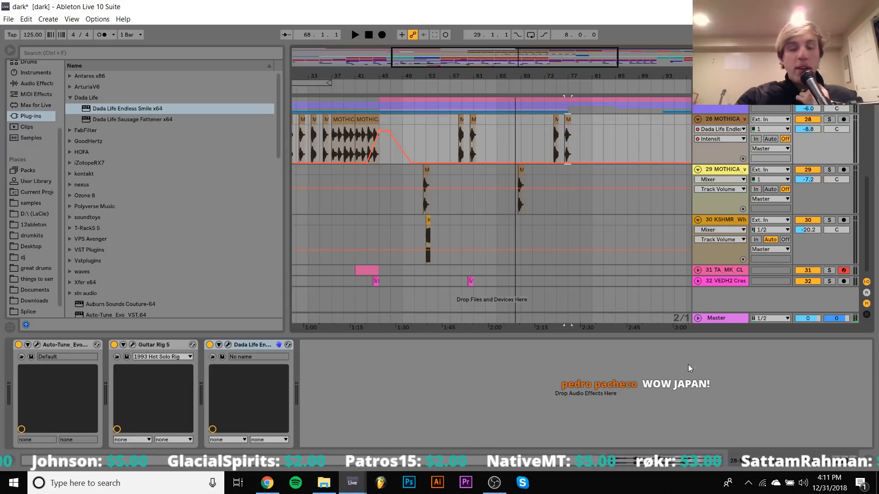
- Audition the whole arrangement from bar 1
scroll(329, 189, left, 10)
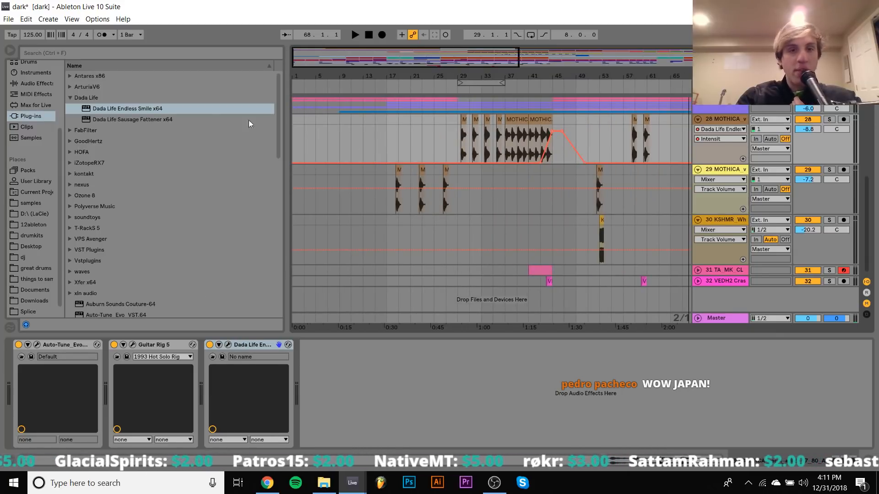
click(293, 107)
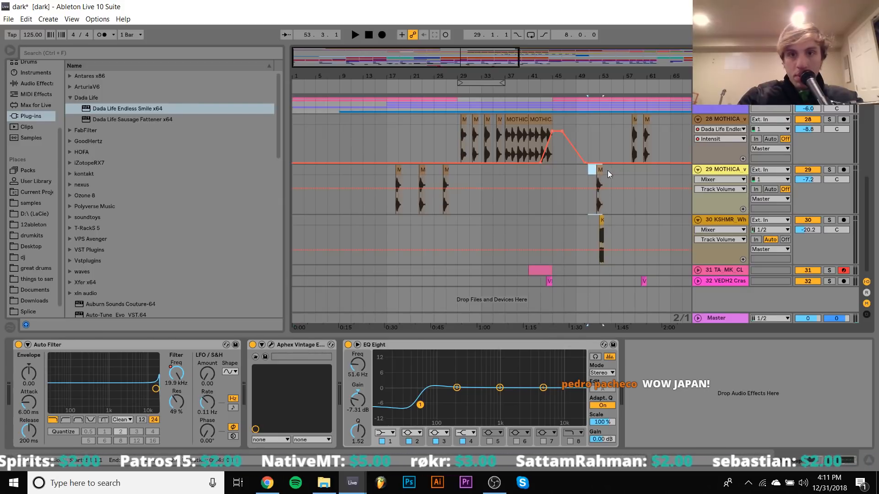
drag(606, 174, 612, 173)
click(294, 171)
key(space)
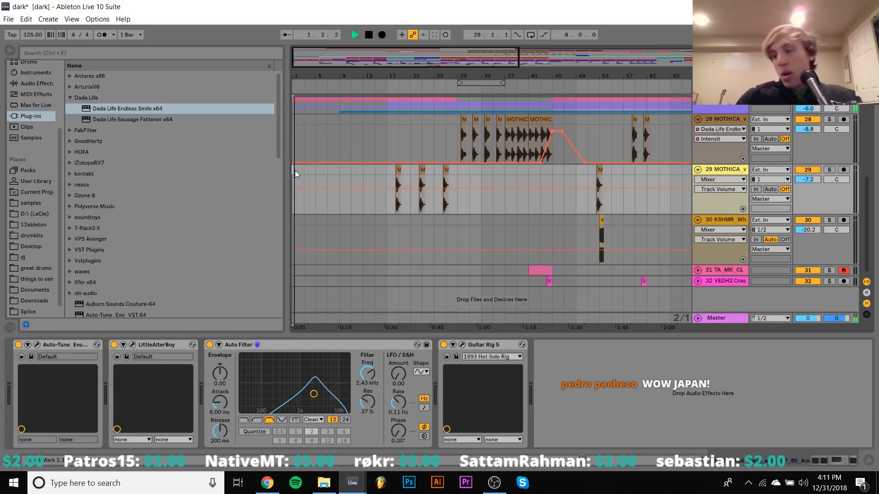
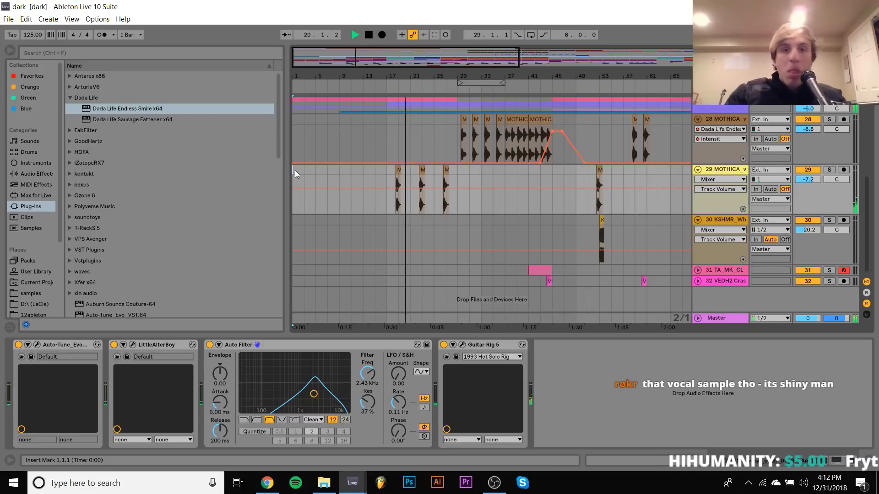
- Move the lower vocal track's bars 17 to 33 two bars later to bar 19, and cut the second chop off at bar 25
drag(384, 169, 474, 176)
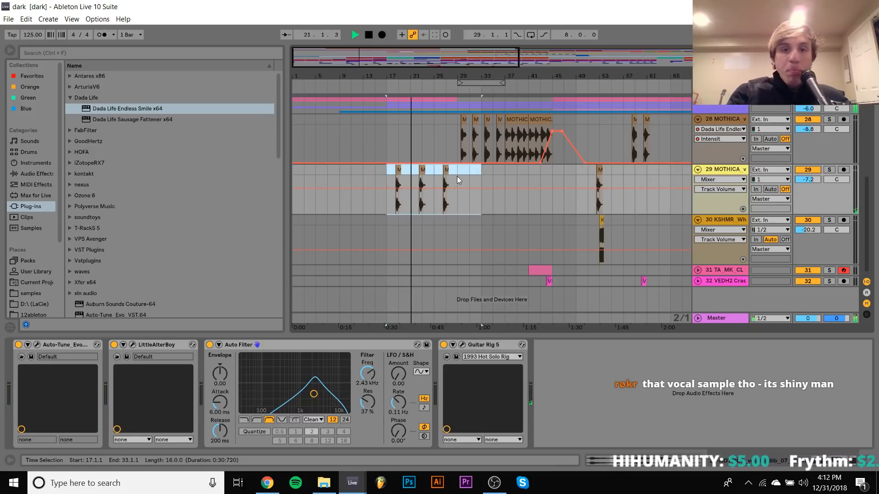
drag(392, 173, 414, 174)
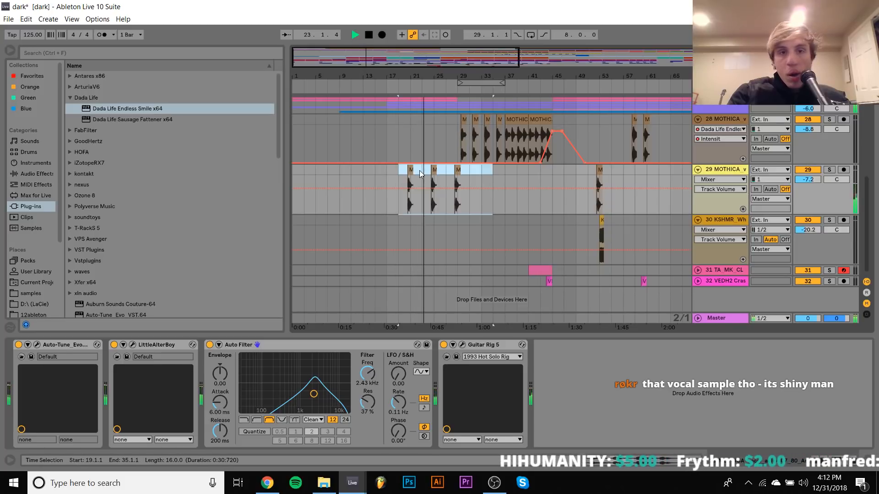
click(444, 171)
drag(445, 169, 433, 169)
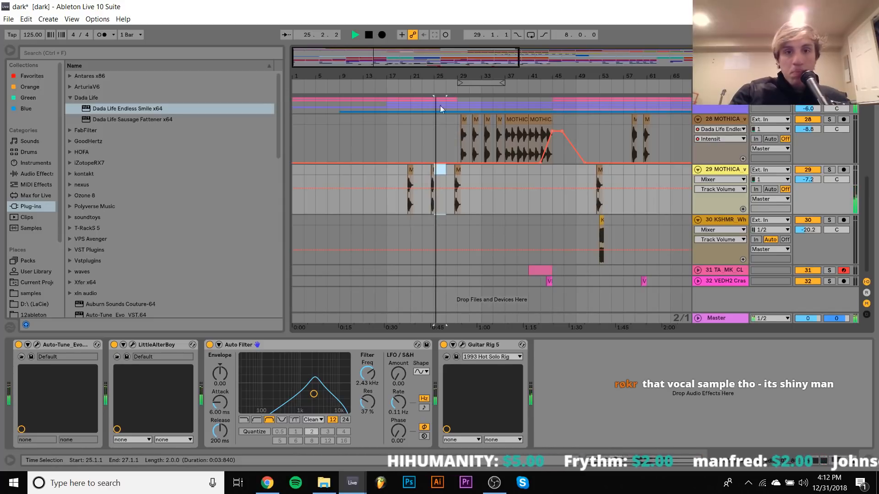
- Try transposing the lower vocal track's chop at bar 29 down to -8 st
drag(433, 74, 441, 123)
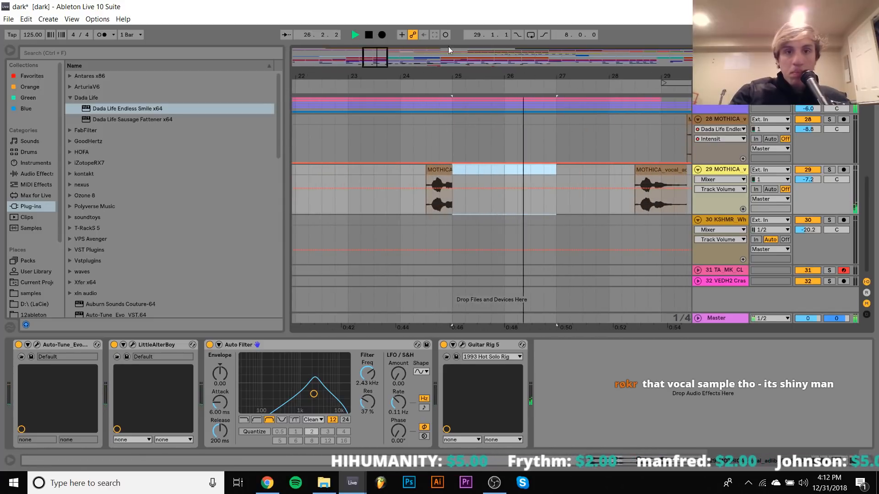
mouse_move(449, 75)
mouse_down()
mouse_move(471, 169)
mouse_move(451, 169)
mouse_up()
drag(484, 75, 406, 30)
click(483, 172)
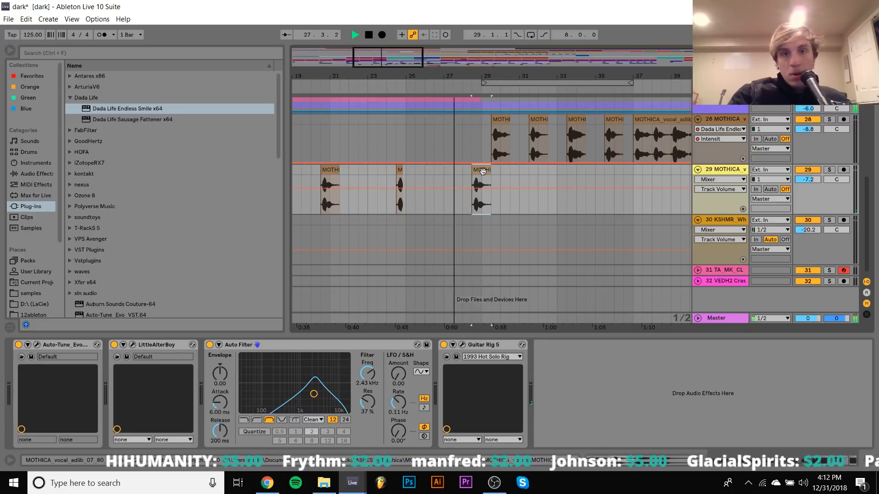
double_click(483, 173)
drag(68, 311, 68, 323)
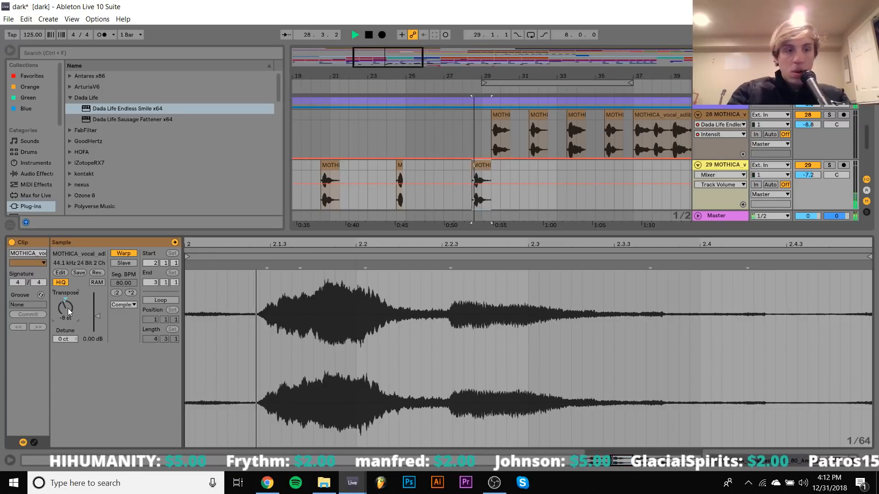
key(ctrl+z)
key(space)
key(space)
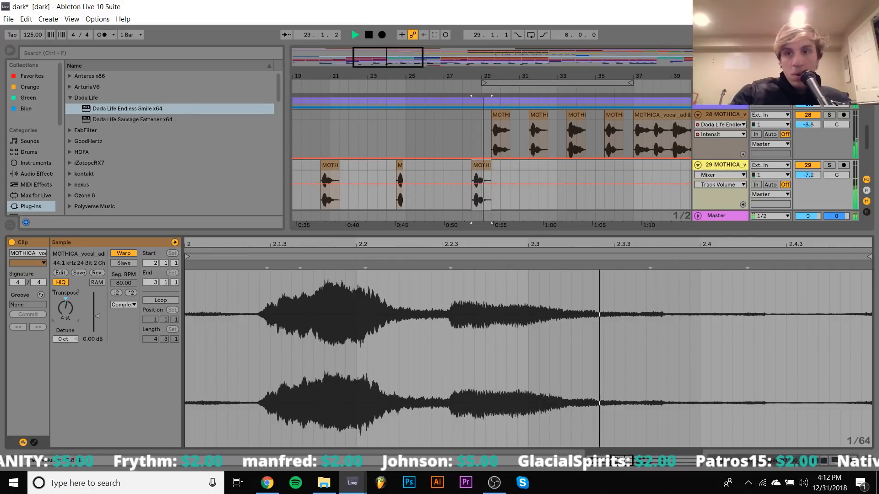
- Lower the upper vocal track's volume to -12.1 dB and group it with the lower vocal track
drag(808, 124, 807, 130)
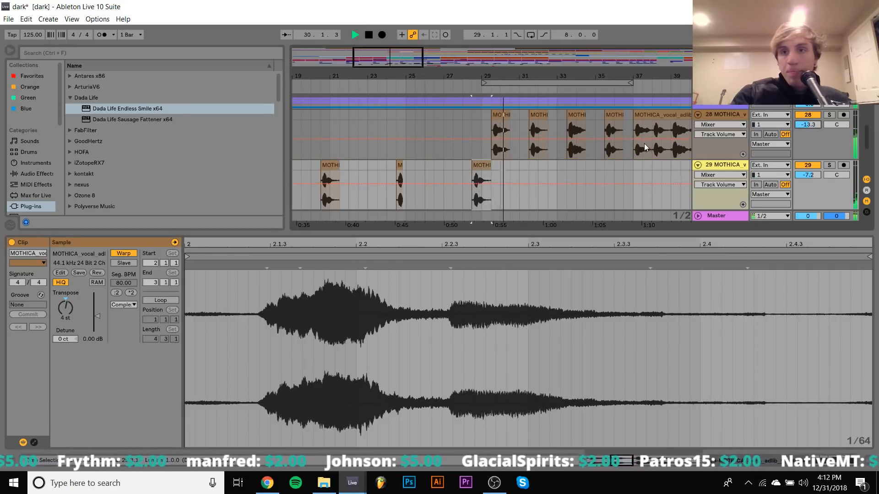
double_click(727, 115)
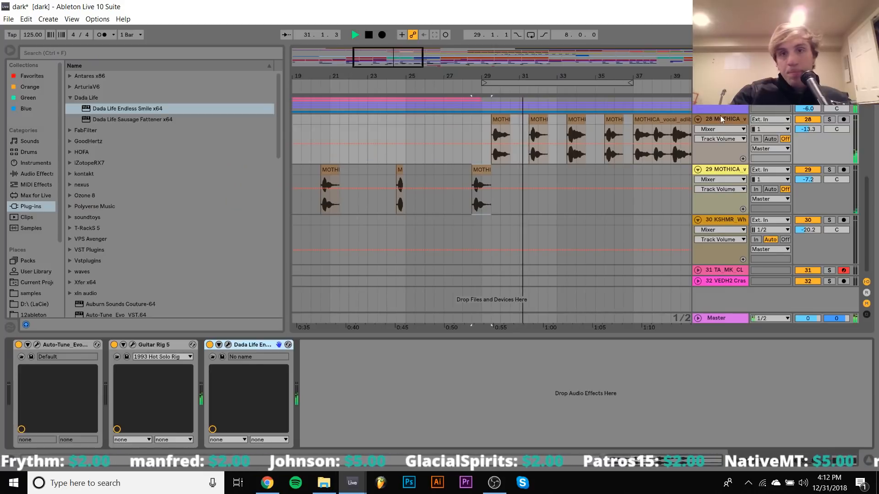
click(813, 122)
drag(814, 133, 814, 128)
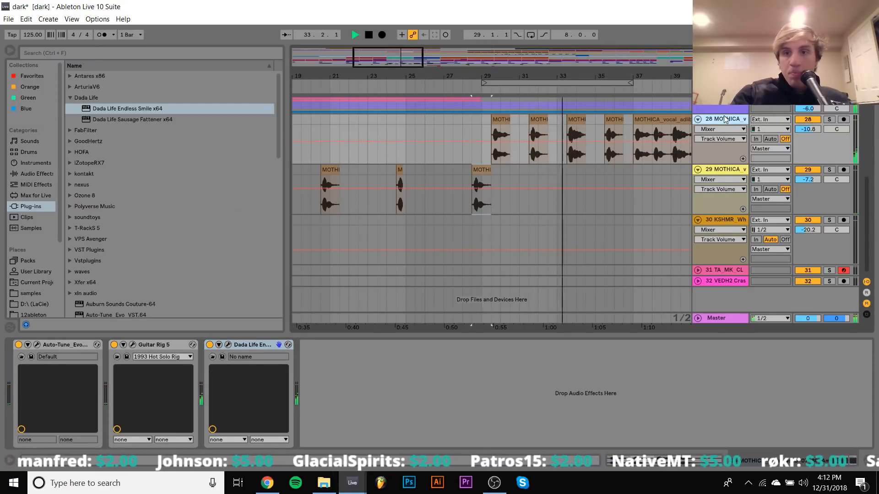
click(728, 174)
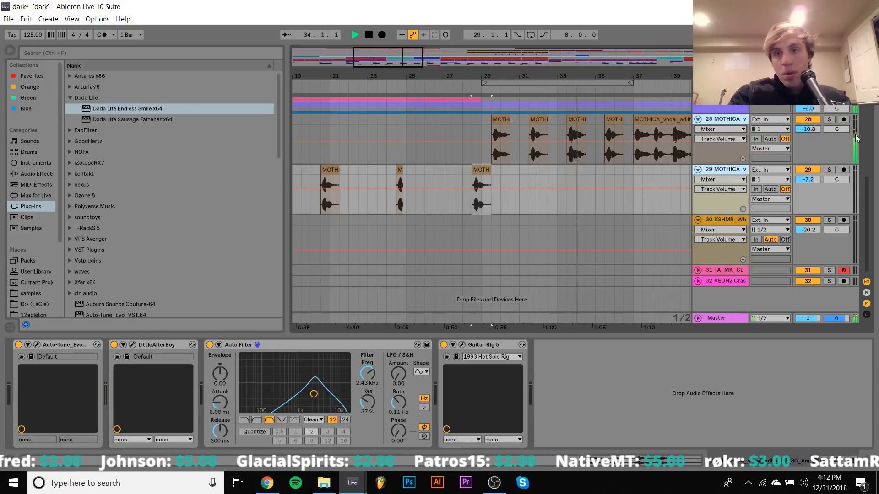
key(ctrl+g)
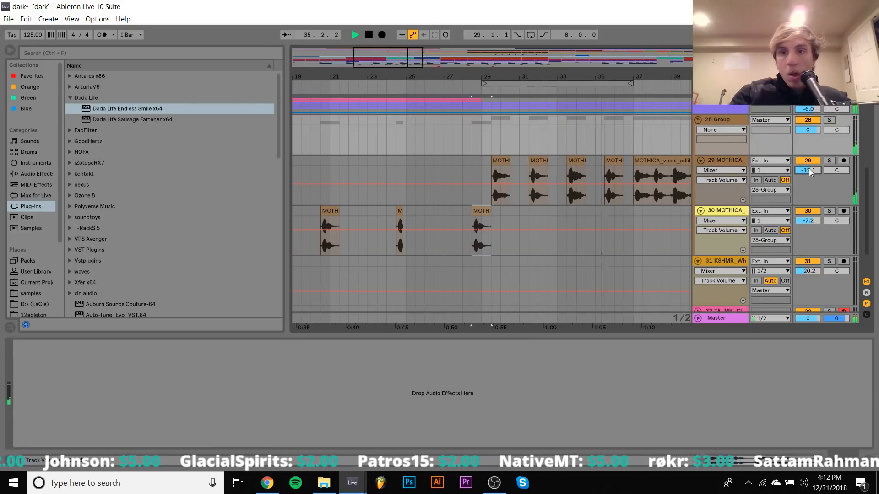
- Add the Waves GW MixCentric Stereo plug-in to the vocal group with Intensity at 67.2, and lower the group's volume to -7.0 dB
scroll(77, 218, down, 3)
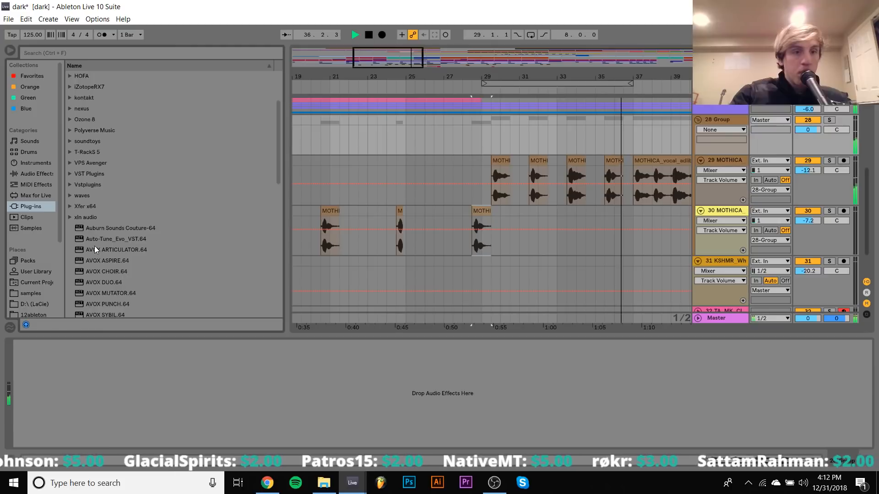
click(70, 197)
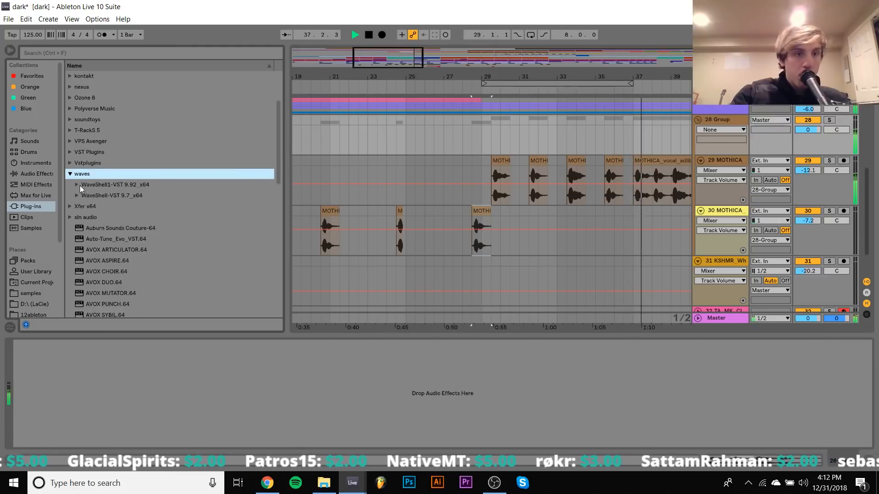
click(78, 185)
scroll(101, 229, down, 15)
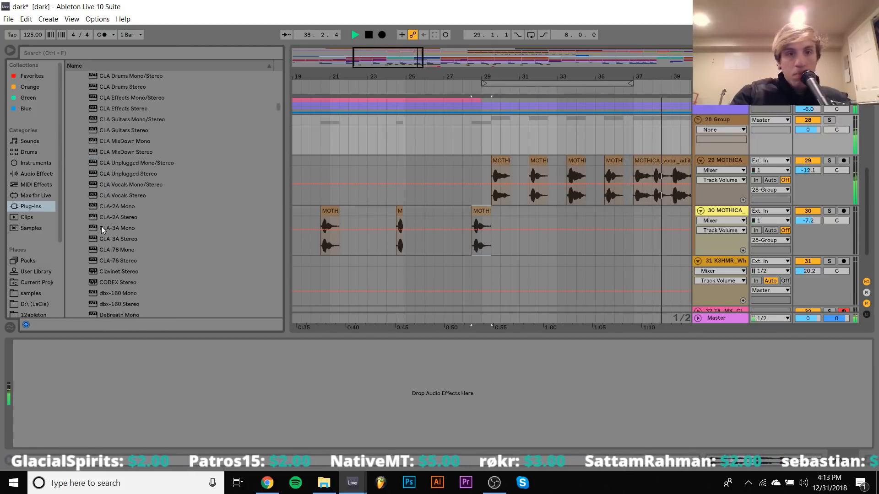
scroll(376, 208, right, 4)
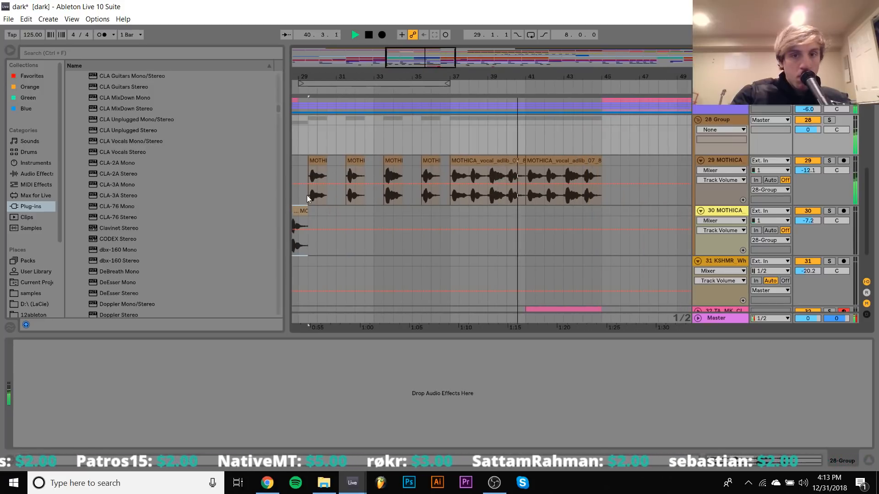
scroll(131, 198, down, 10)
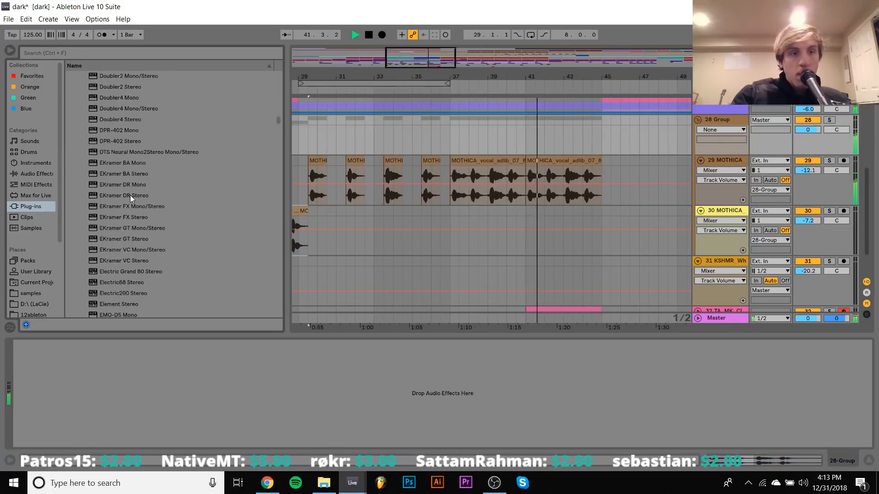
scroll(130, 197, down, 10)
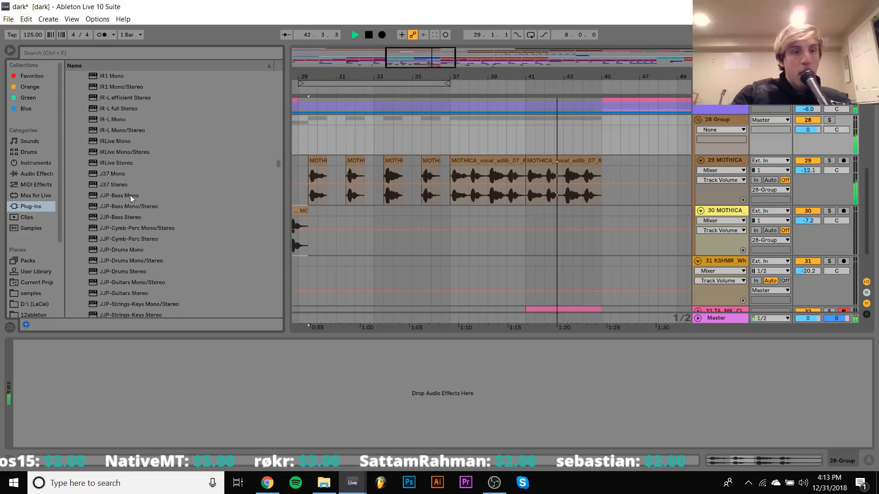
scroll(131, 198, up, 10)
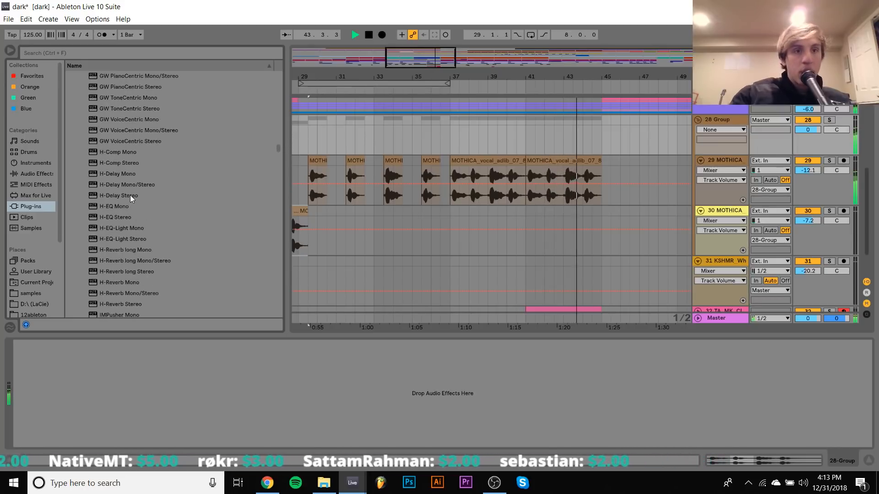
scroll(130, 137, up, 2)
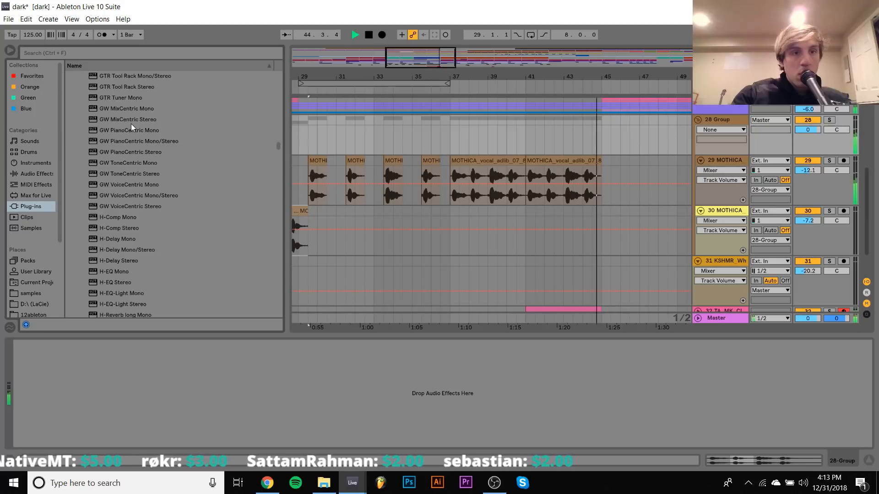
click(130, 121)
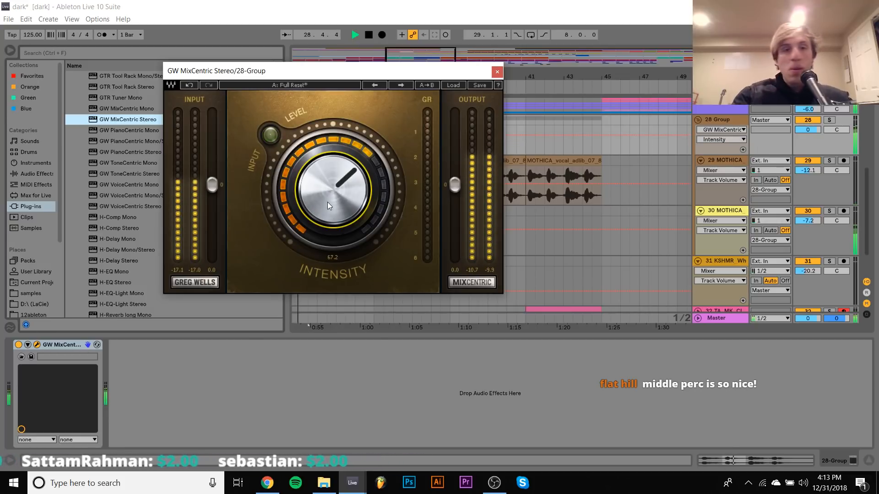
drag(808, 129, 808, 142)
click(497, 71)
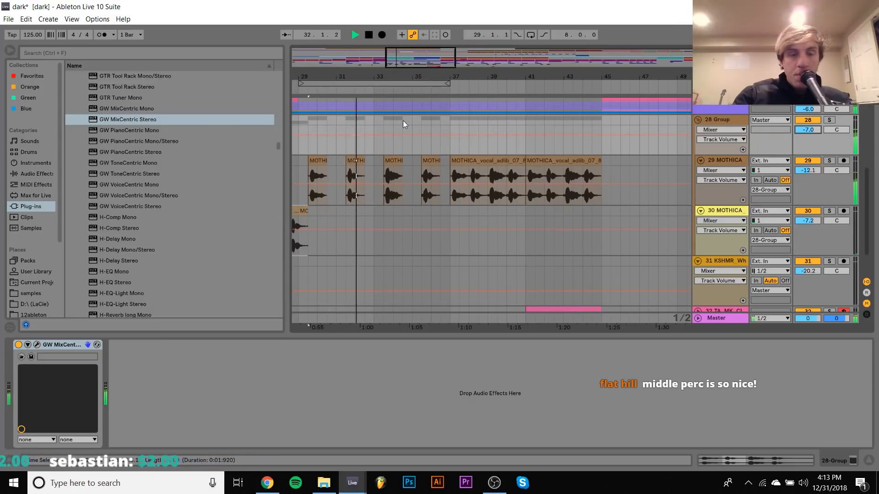
- Trim the lower vocal track's third chop so it ends at bar 29
scroll(403, 120, left, 5)
drag(502, 210, 492, 211)
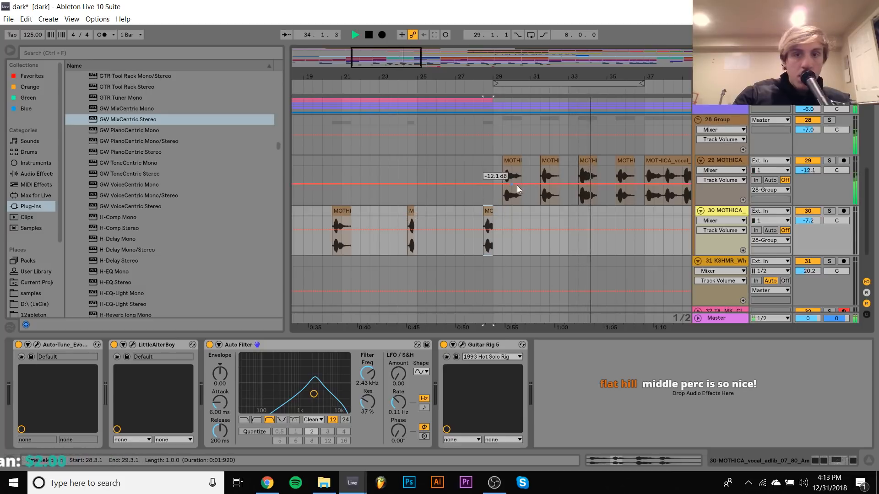
drag(516, 162, 420, 225)
- Move the two long vocal clips on the upper vocal track half a bar later so they start at 37.3.1
click(552, 161)
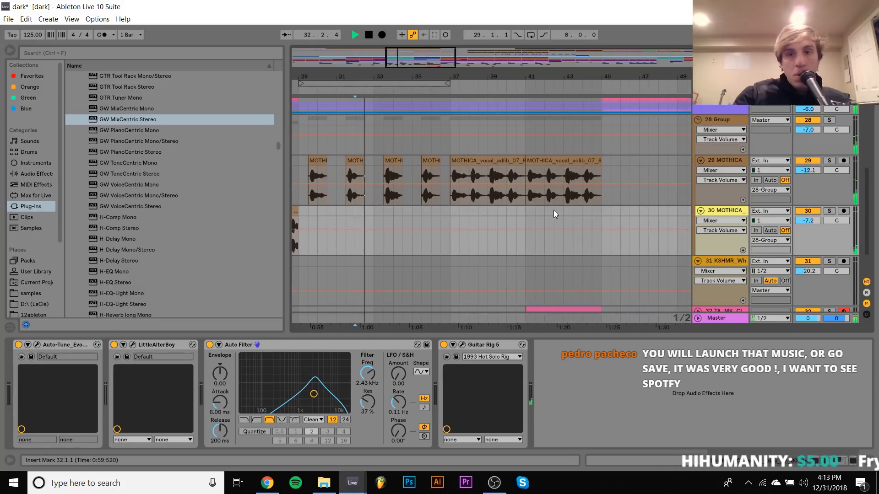
click(508, 161)
shift+click(536, 161)
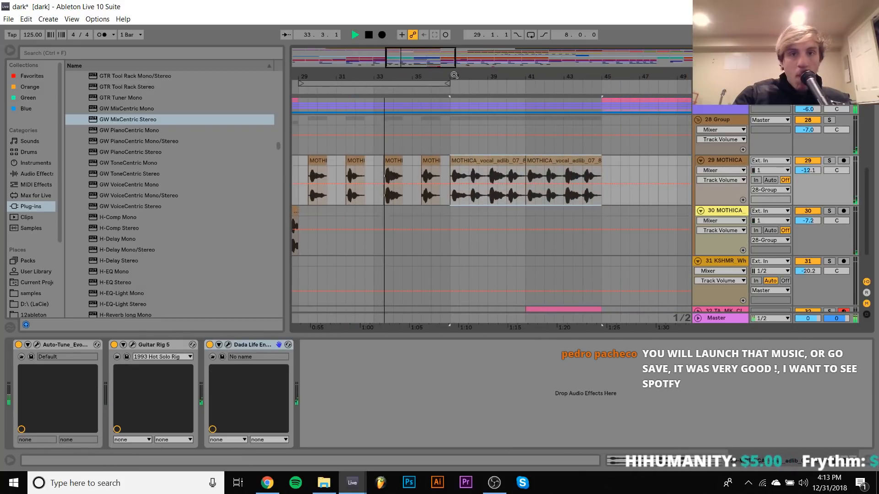
drag(453, 77, 453, 108)
drag(462, 161, 502, 161)
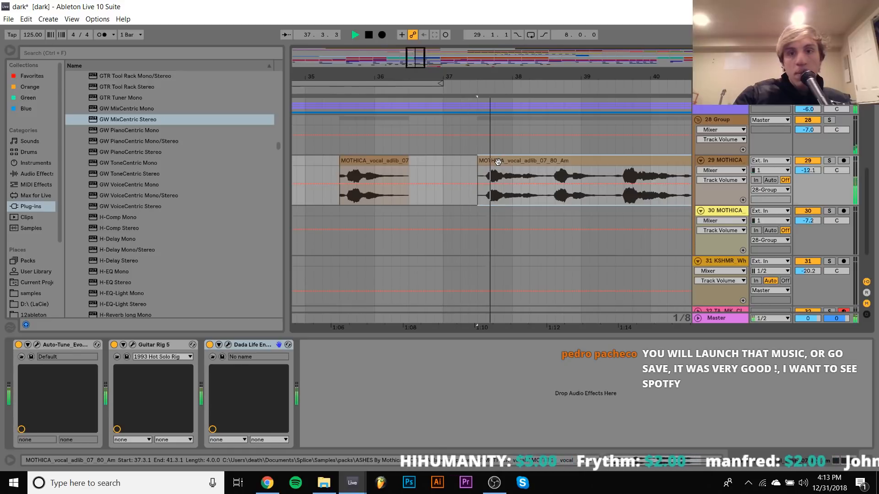
drag(571, 78, 453, 48)
- Expose the Tape Echo's feedback from Guitar Rig 5 as an automation parameter on the upper vocal track
scroll(596, 178, down, 1)
click(718, 139)
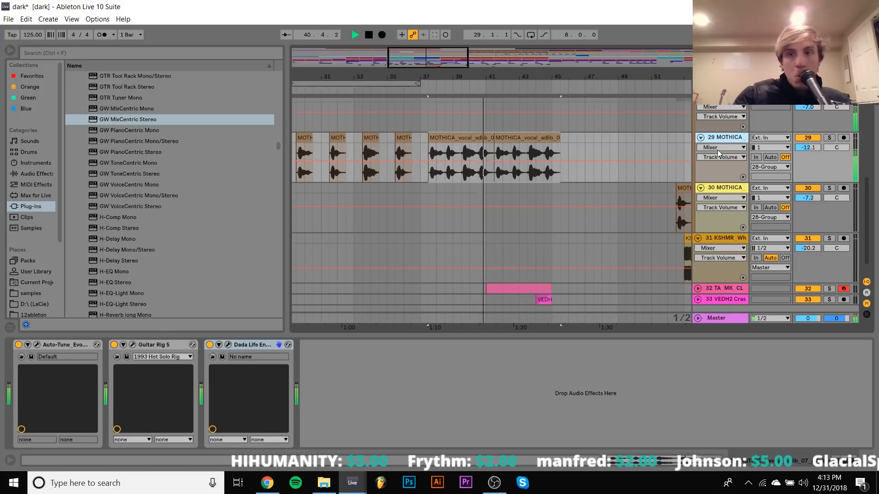
click(711, 149)
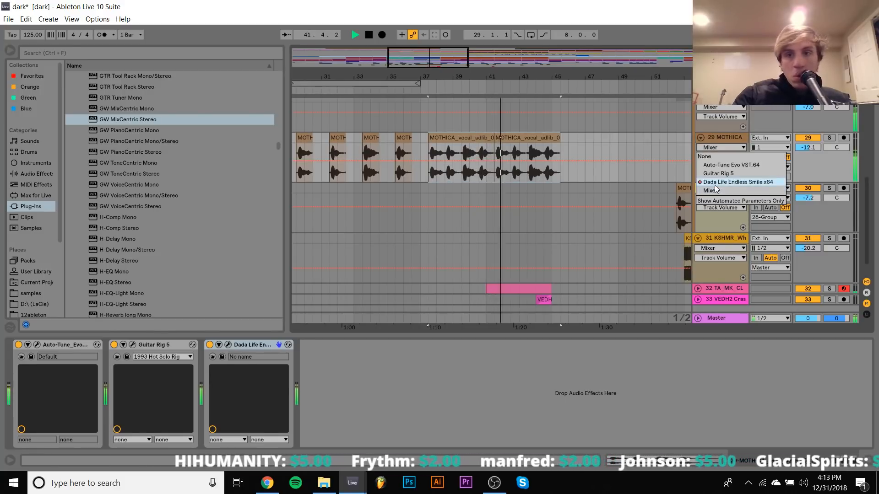
click(719, 174)
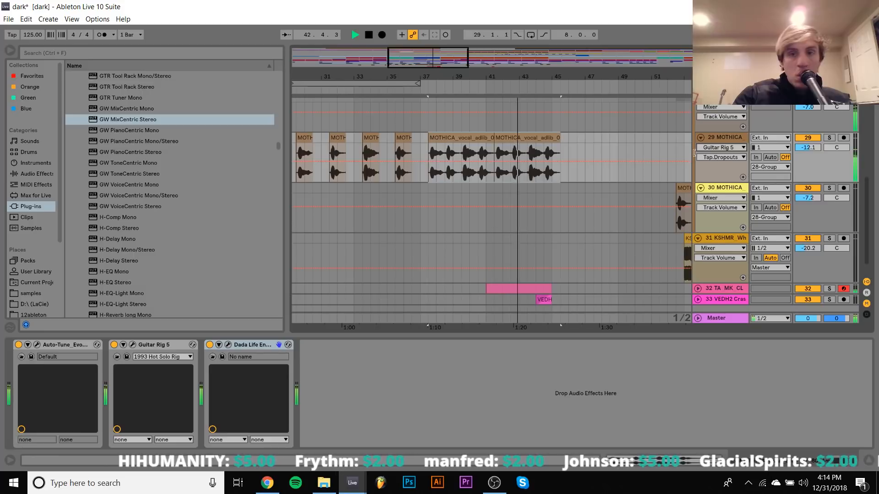
click(123, 345)
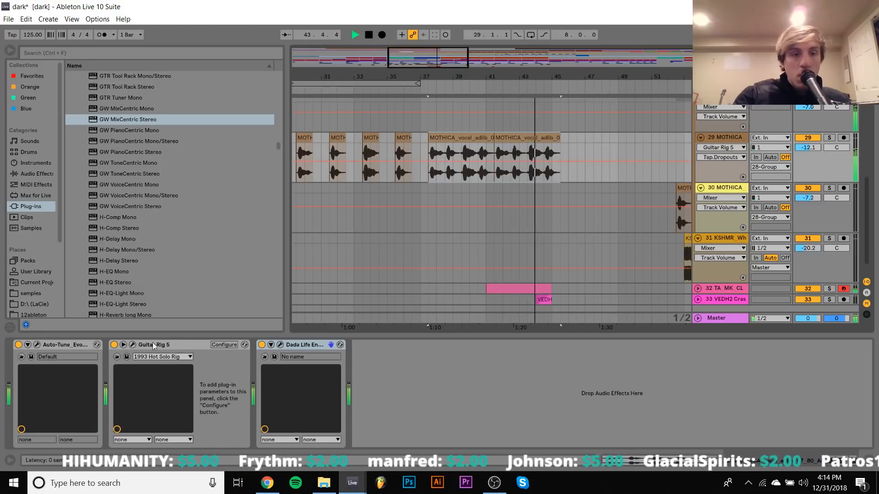
click(219, 344)
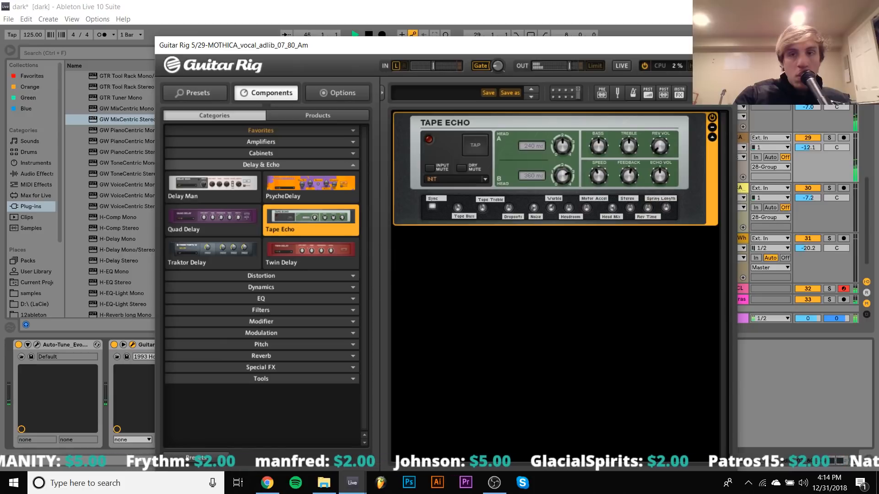
click(726, 45)
key(space)
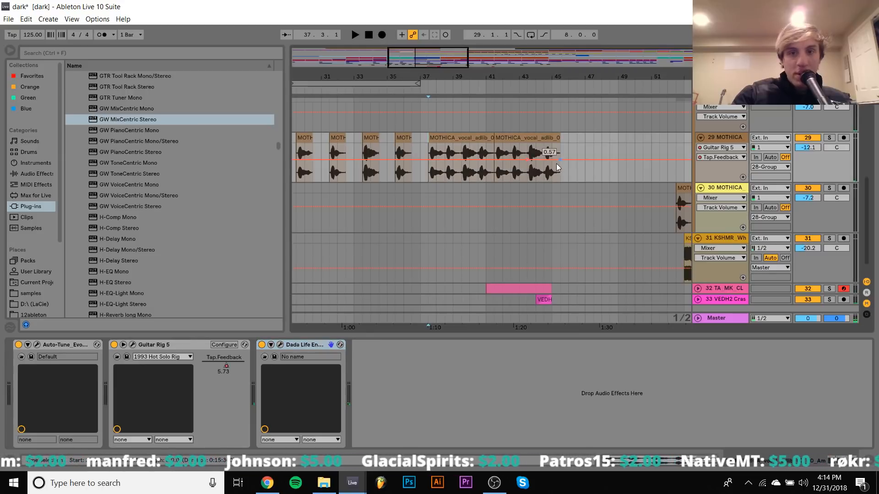
- Automate the Tape Echo feedback to rise to about 0.80 near bar 45 and fall to a low level around bar 48
drag(553, 164, 551, 150)
click(539, 179)
key(space)
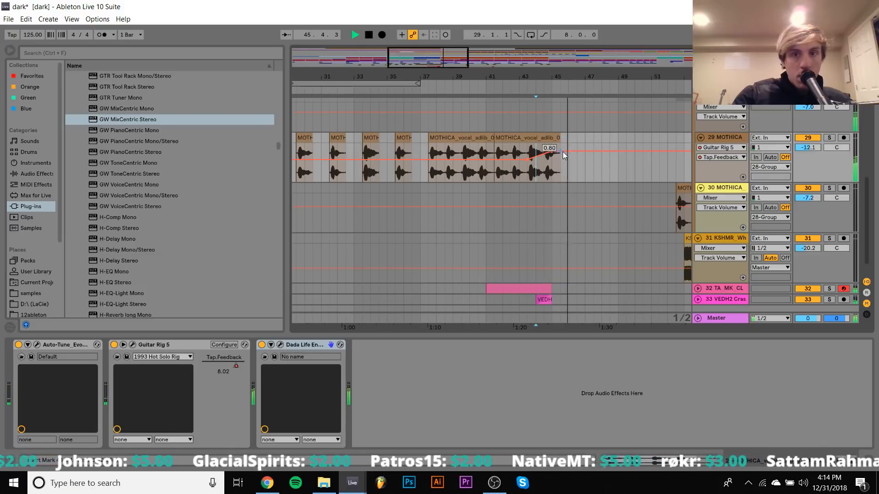
drag(627, 152, 602, 176)
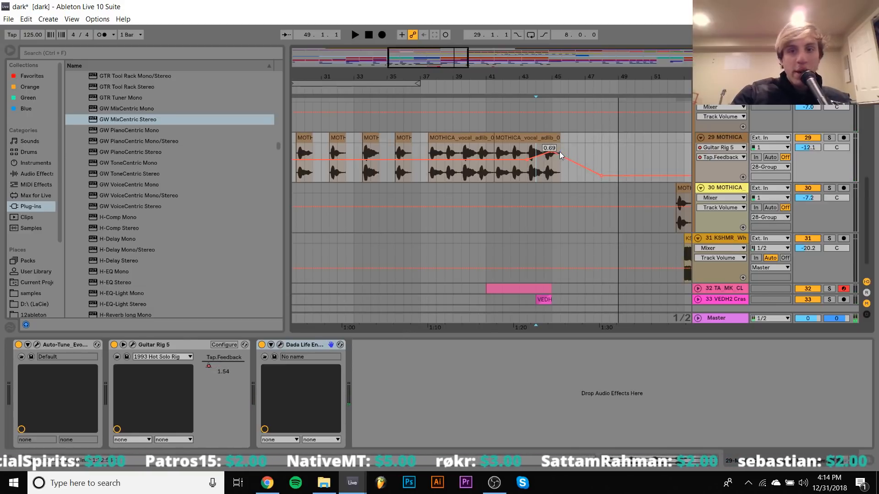
- Play back the feedback automation and look over the arrangement around the vocal chops and the white noise track
key(space)
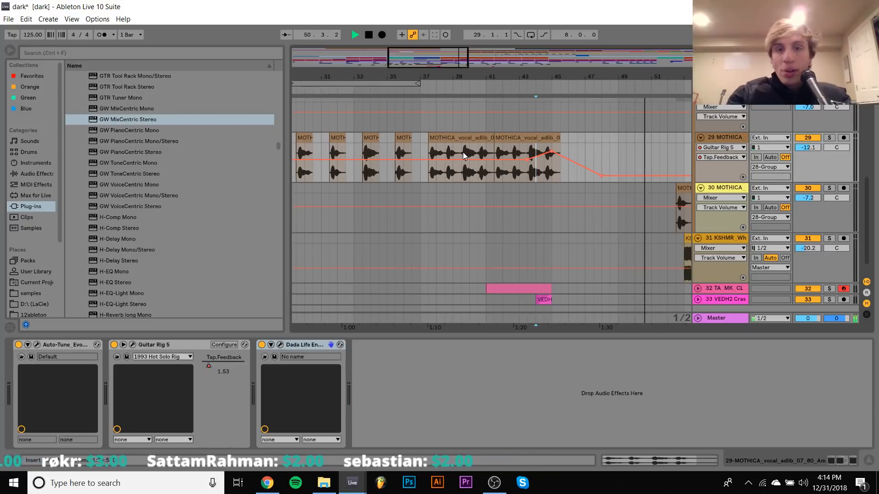
scroll(462, 156, up, 3)
scroll(463, 153, left, 4)
scroll(463, 153, up, 2)
scroll(463, 156, right, 5)
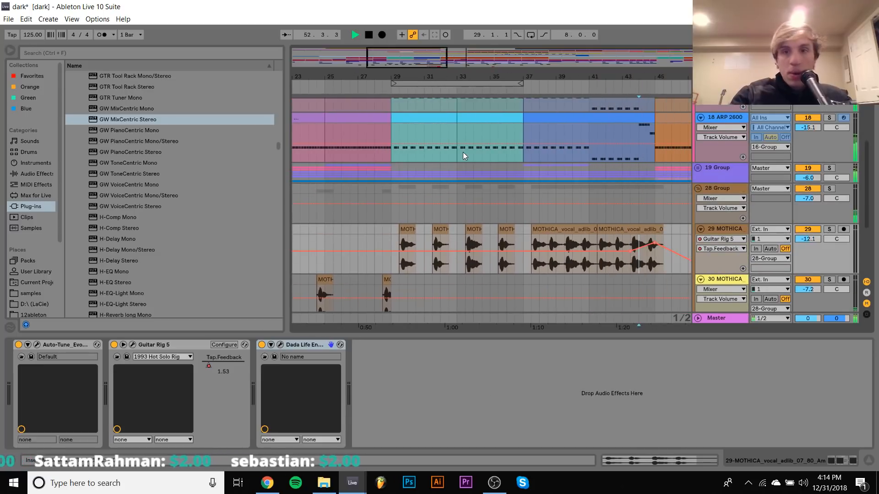
scroll(462, 155, up, 3)
scroll(463, 156, down, 6)
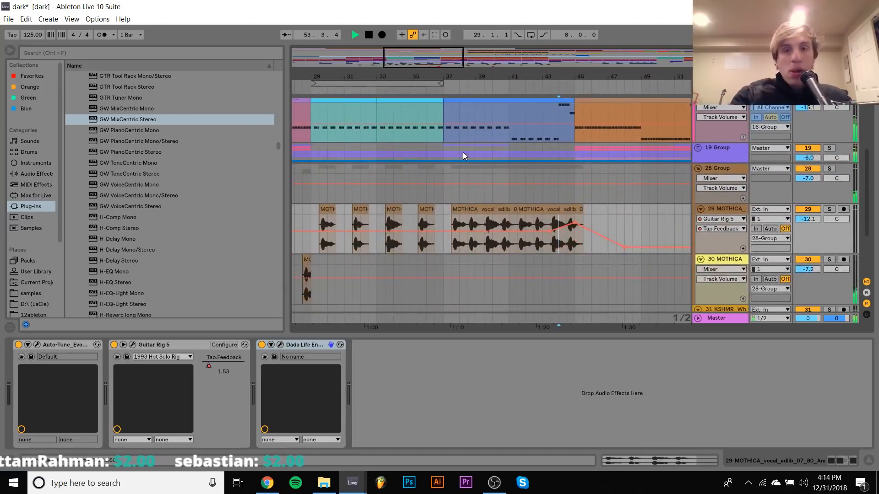
scroll(463, 156, right, 5)
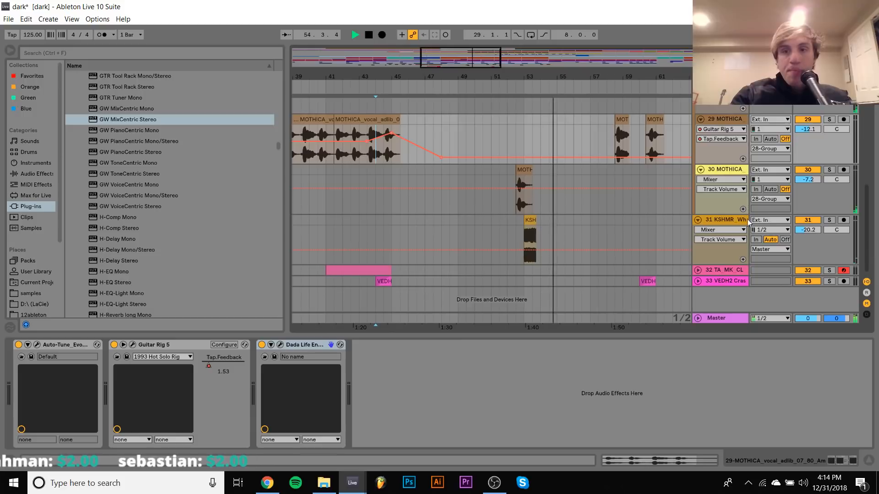
click(723, 219)
scroll(456, 212, left, 4)
scroll(456, 214, up, 1)
scroll(456, 214, left, 7)
scroll(455, 212, left, 1)
key(space)
scroll(554, 176, right, 5)
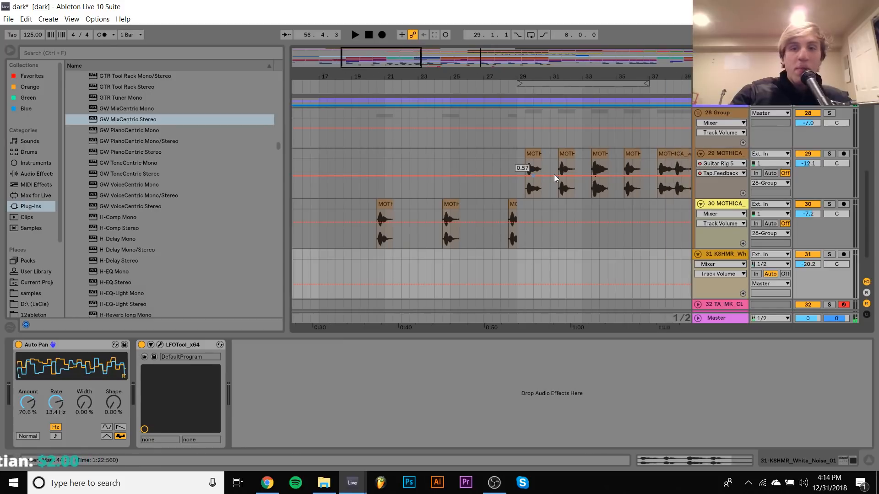
- Show the upper vocal track's effects and open the SoundToys plug-in folder in the browser
drag(543, 161, 524, 160)
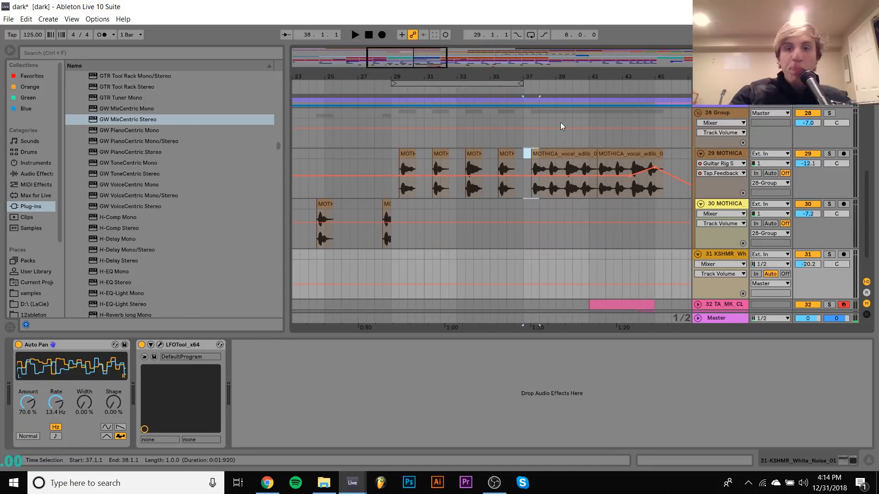
shift+click(562, 127)
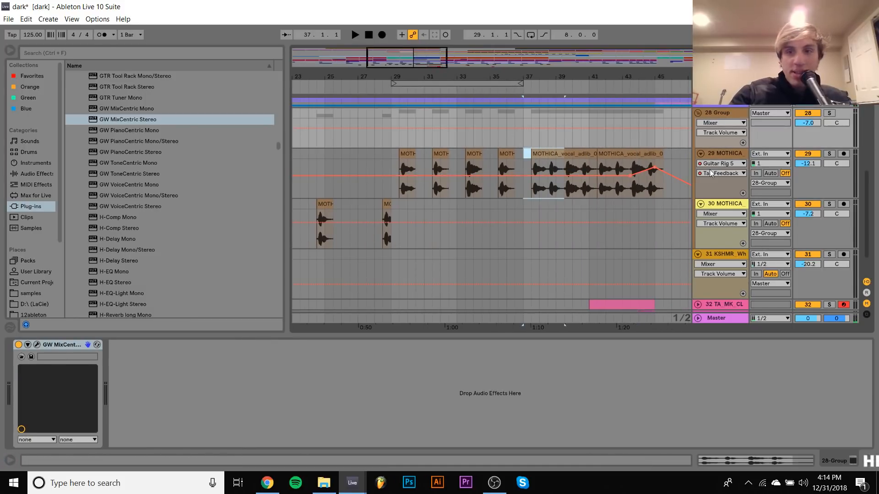
click(725, 156)
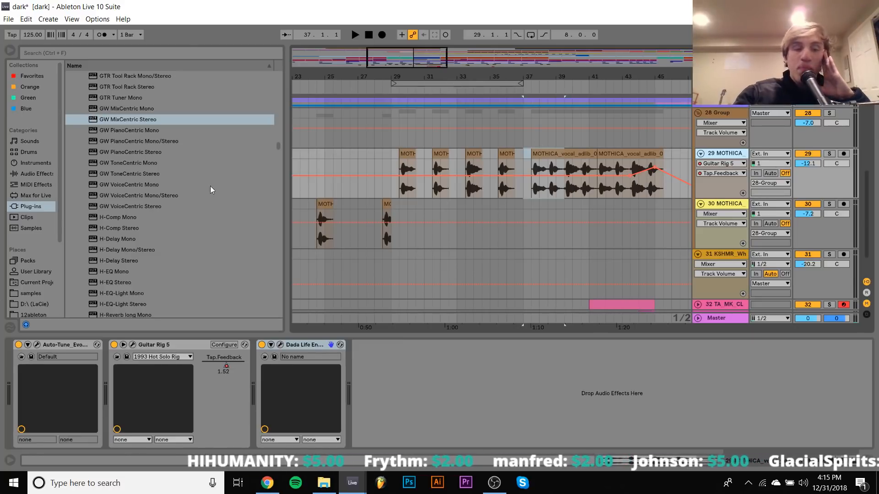
drag(277, 145, 248, 76)
click(70, 250)
key(Up)
key(Up)
key(Up)
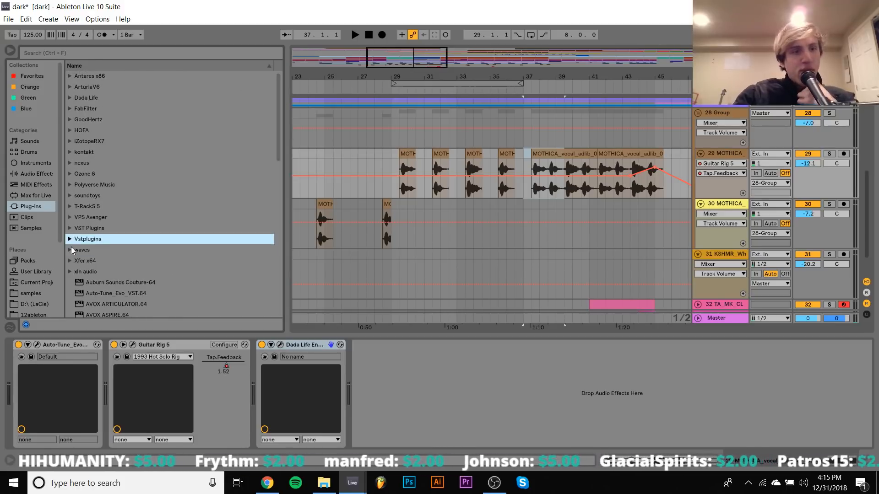
key(Up)
key(Up)
key(Right)
key(Down)
key(Right)
key(Down)
key(Down)
key(Down)
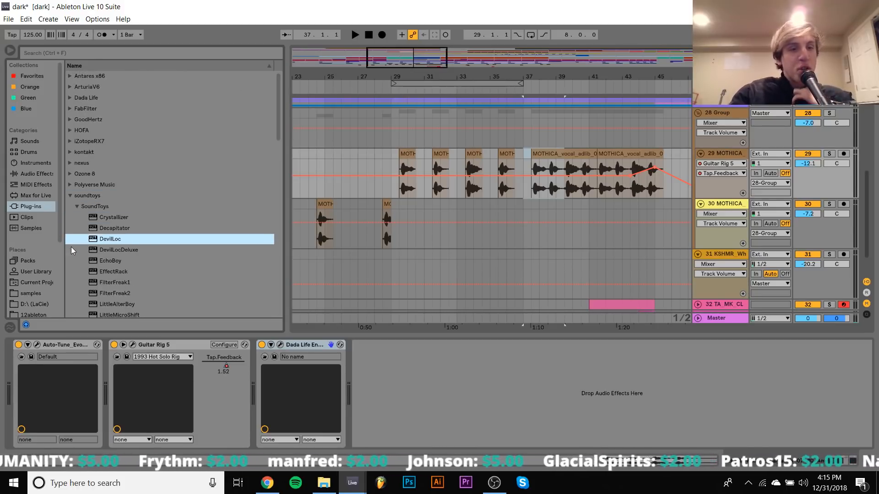
- Insert LittleAlterBoy between Auto-Tune Evo and Guitar Rig 5 on the upper vocal track and bring up its Formant automation
scroll(71, 246, down, 2)
drag(115, 175, 114, 367)
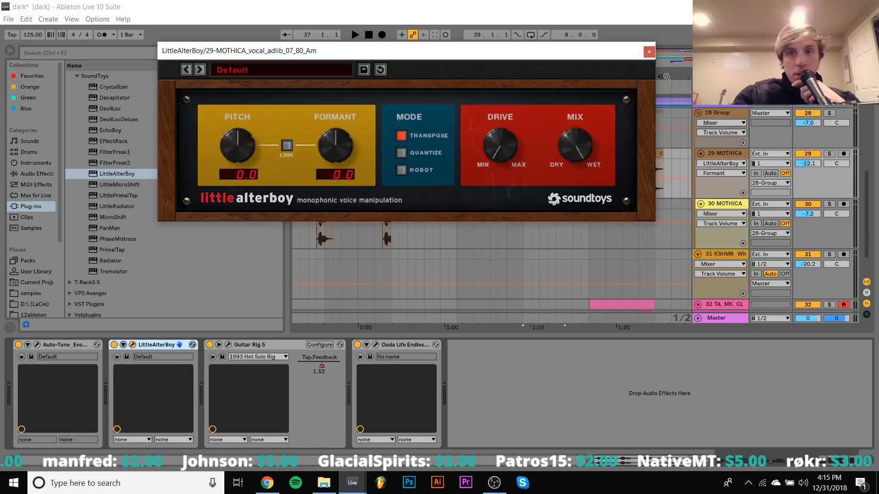
click(650, 51)
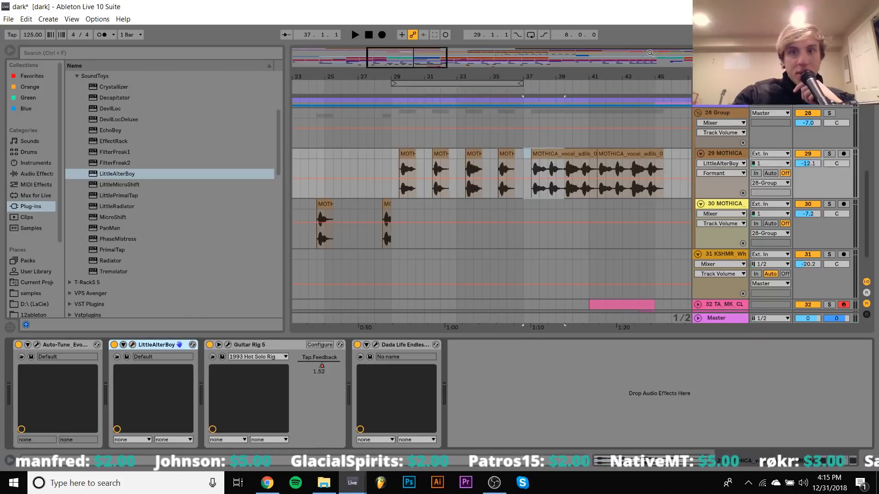
- Automate the formant over the two long vocal clips, rising to 0.68 near bar 40, dipping near bar 44 and returning to about 0.59 at bar 45
click(529, 183)
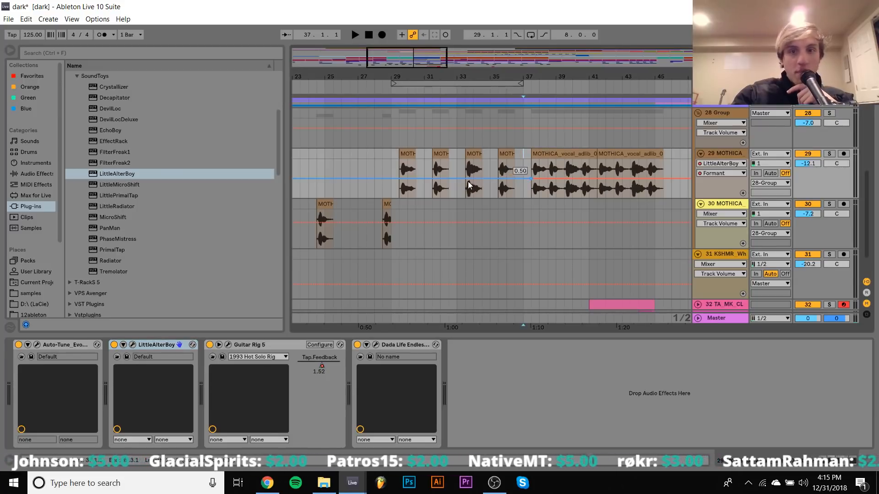
drag(548, 74, 394, 74)
drag(460, 178, 460, 172)
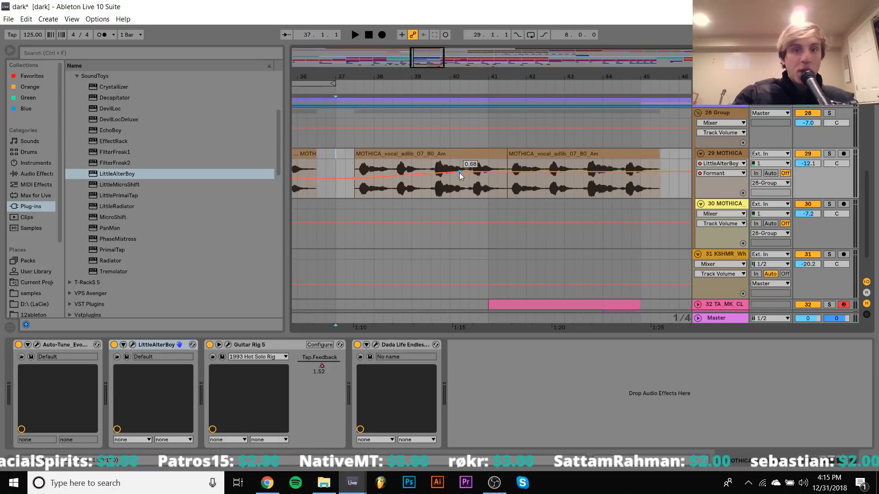
key(space)
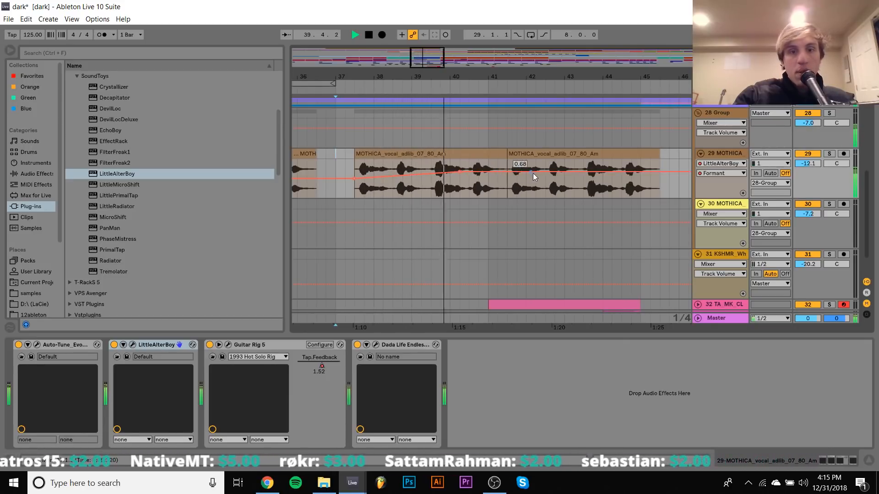
drag(546, 172, 640, 176)
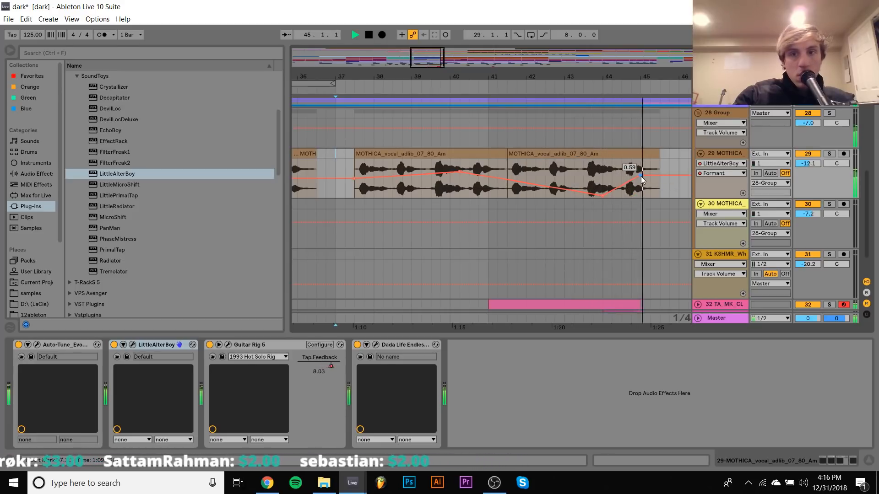
click(596, 91)
drag(596, 73, 593, 45)
key(space)
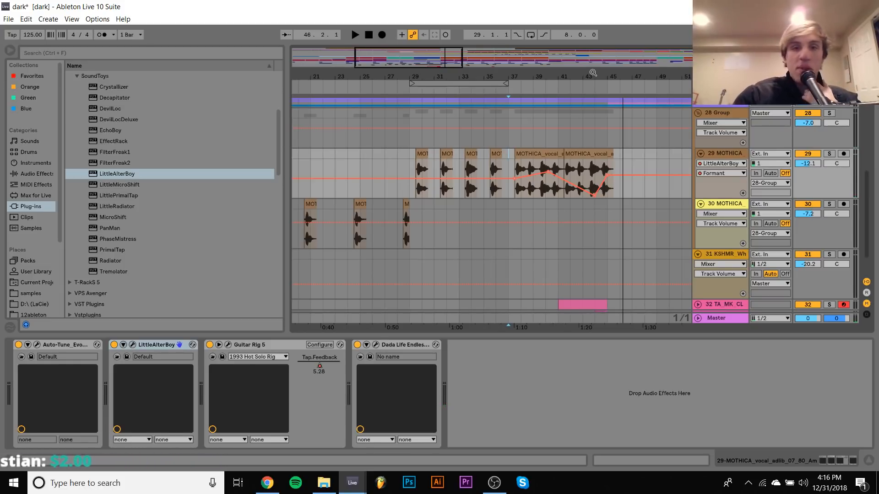
- Automate the formant down to about 0.20 by the end of the vocal chop at bar 29 and back to 0.50 before bar 31
drag(418, 79, 431, 188)
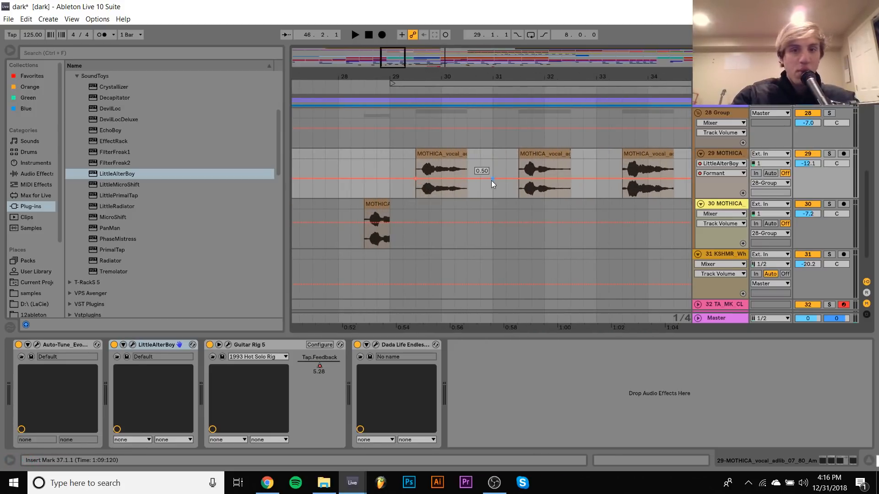
drag(461, 183, 467, 187)
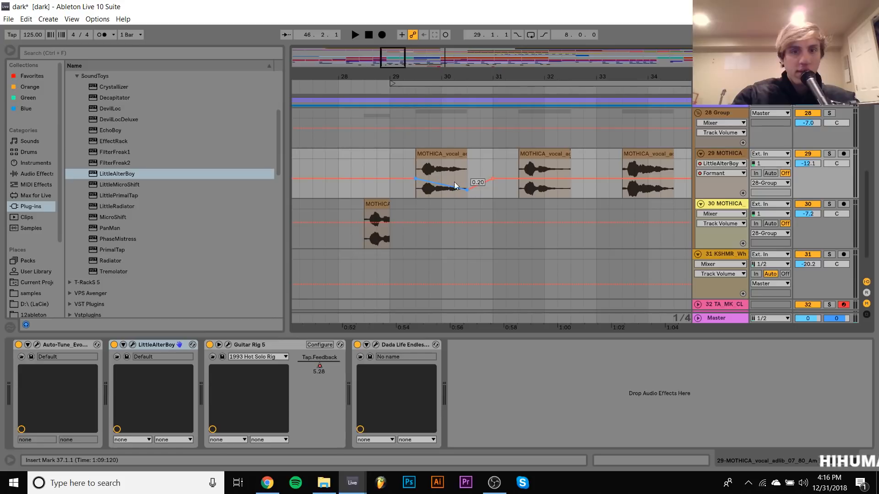
click(398, 160)
key(space)
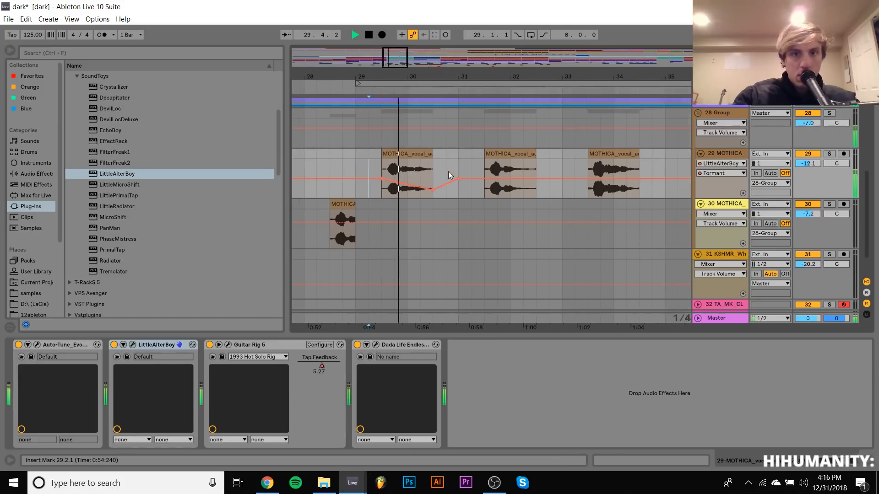
- Automate the formant to climb to about 1.00 across the second chop and drop straight back to 0.50 before bar 33
click(431, 178)
click(498, 179)
click(498, 160)
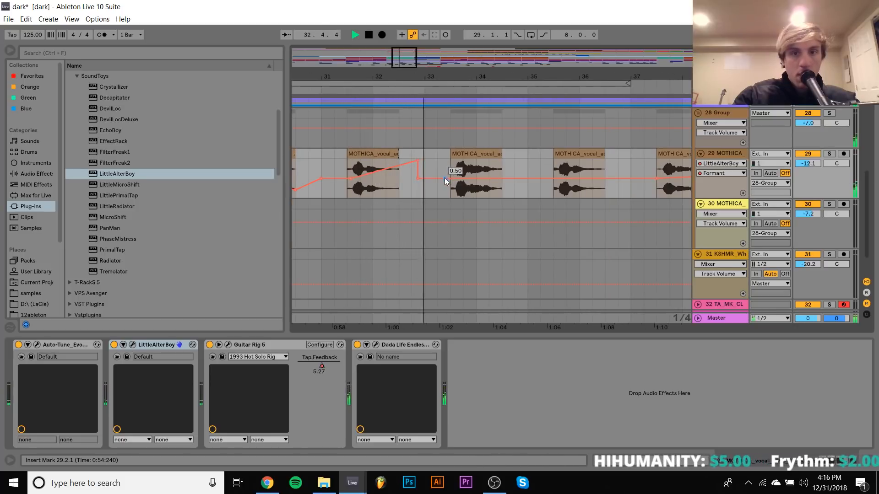
- Automate the formant from 1.00 down to about 0.38 over the third chop, and dip it across the fourth before returning to 0.50 after bar 37
click(530, 177)
drag(450, 178, 446, 162)
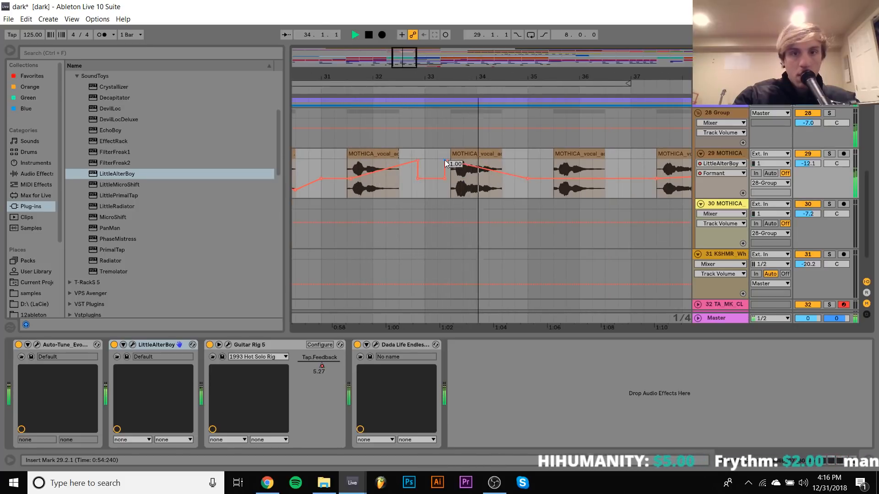
click(514, 183)
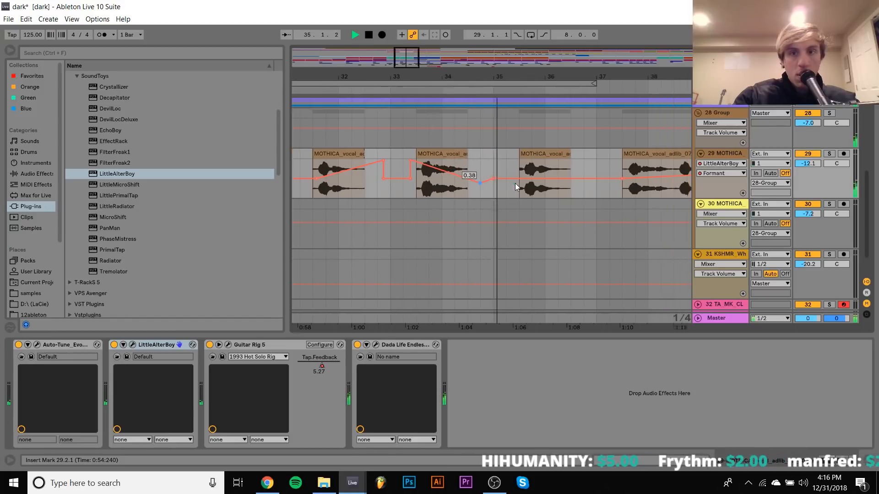
click(538, 179)
drag(520, 179, 567, 180)
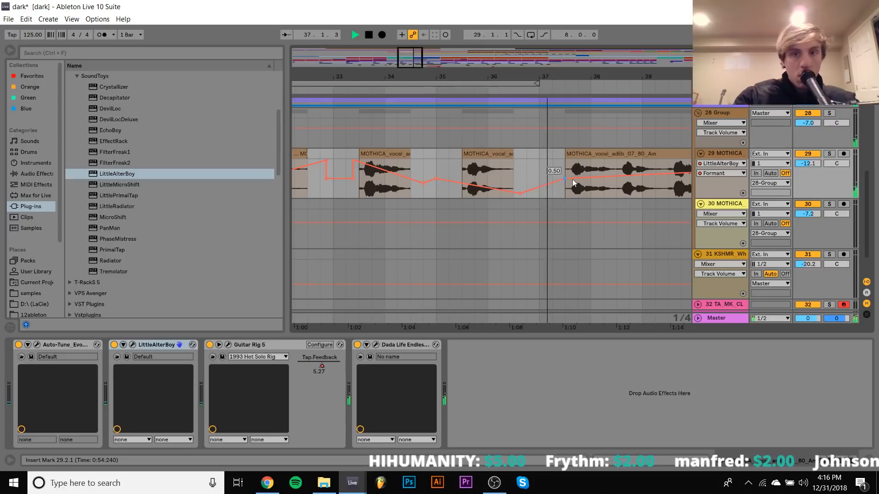
- Remove the 0.50 formant breakpoint at the start of the first long vocal clip, and raise the vocal group's volume to -5.0 dB
click(566, 179)
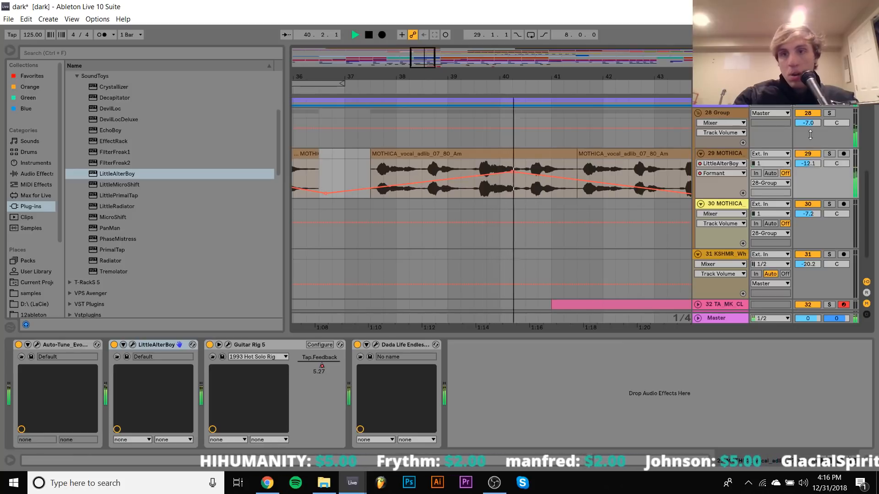
drag(811, 123, 810, 114)
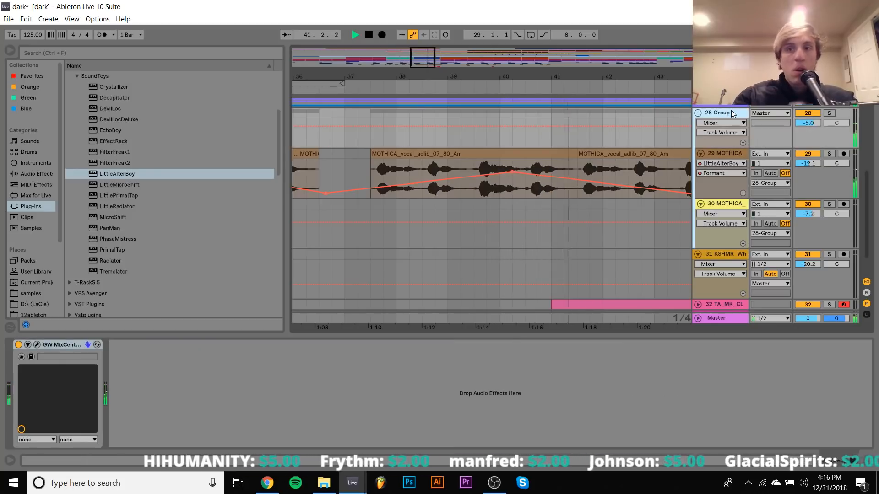
- Insert the Waves Aphex Vintage Exciter Stereo plug-in on the vocal group
scroll(141, 245, down, 4)
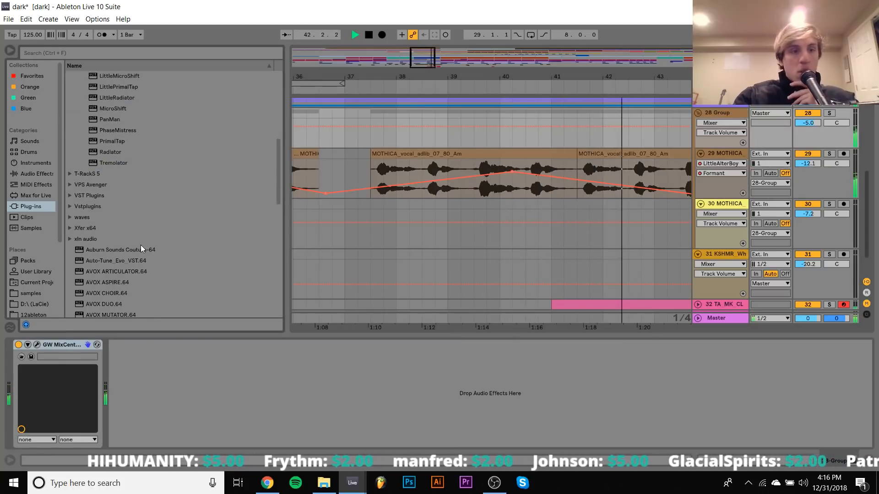
click(70, 217)
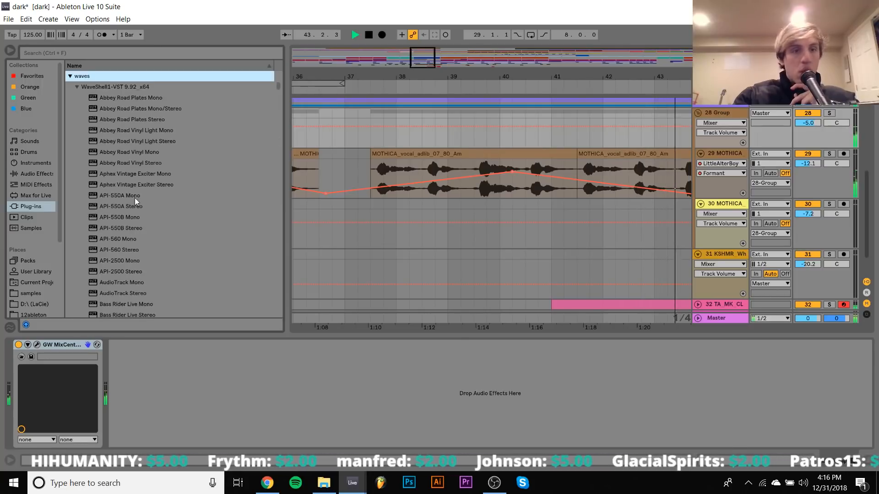
double_click(142, 175)
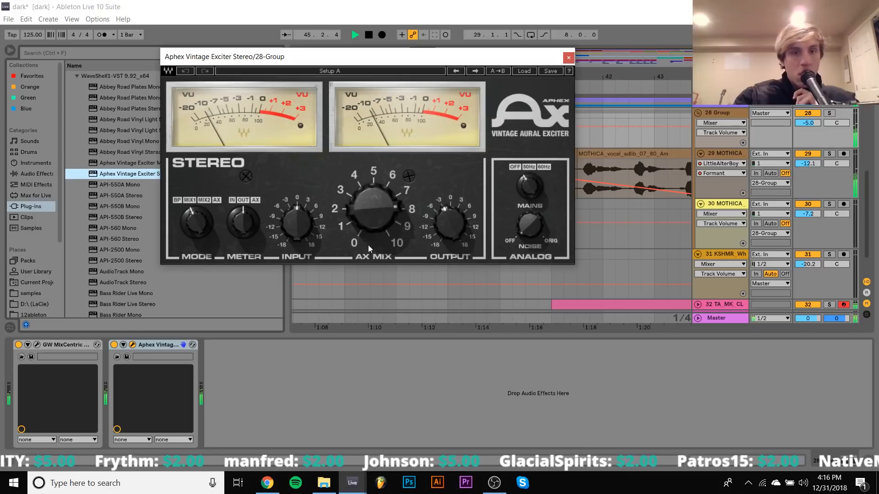
- Audition the exciter's vocal presets Up Front Female Voice, Male Accent and Female Brightner
click(524, 72)
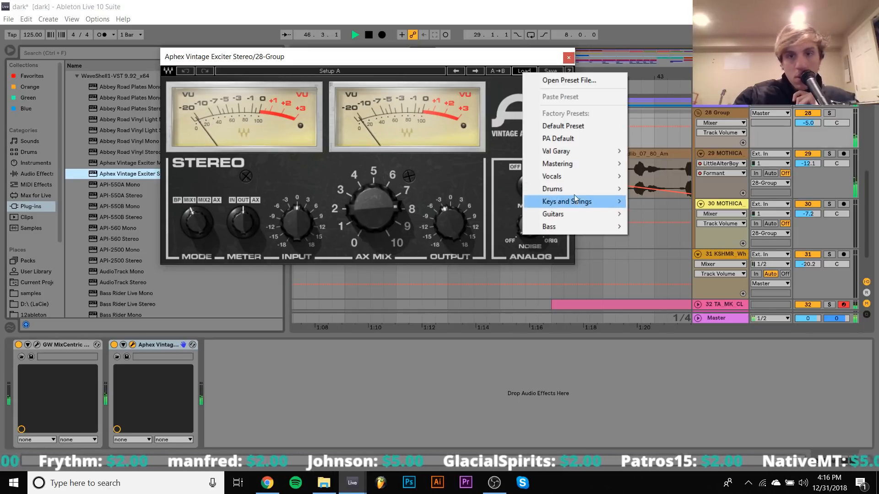
mouse_move(595, 176)
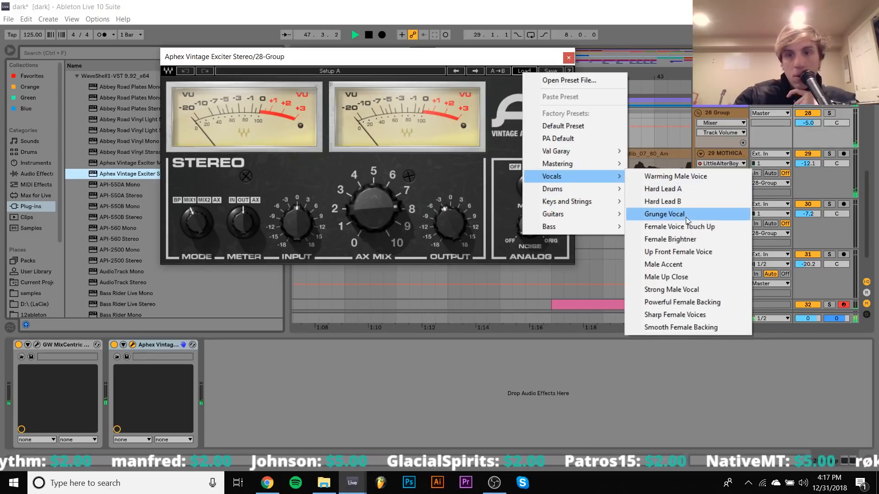
click(680, 252)
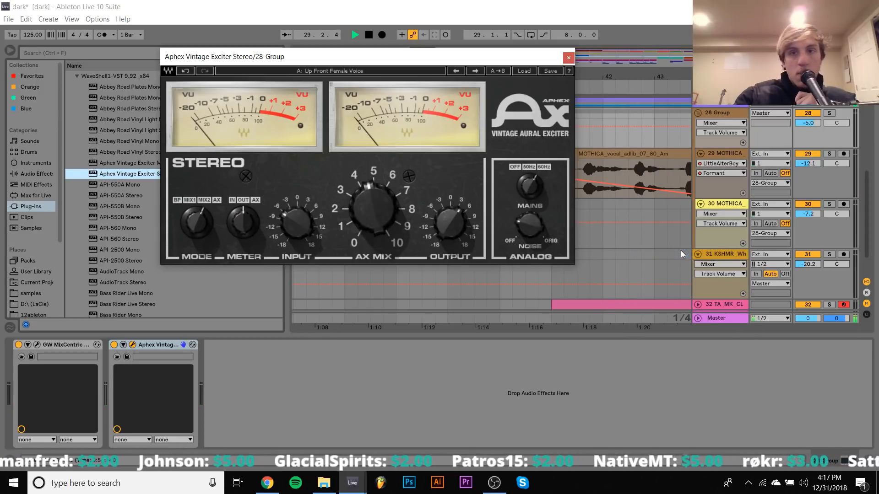
click(476, 72)
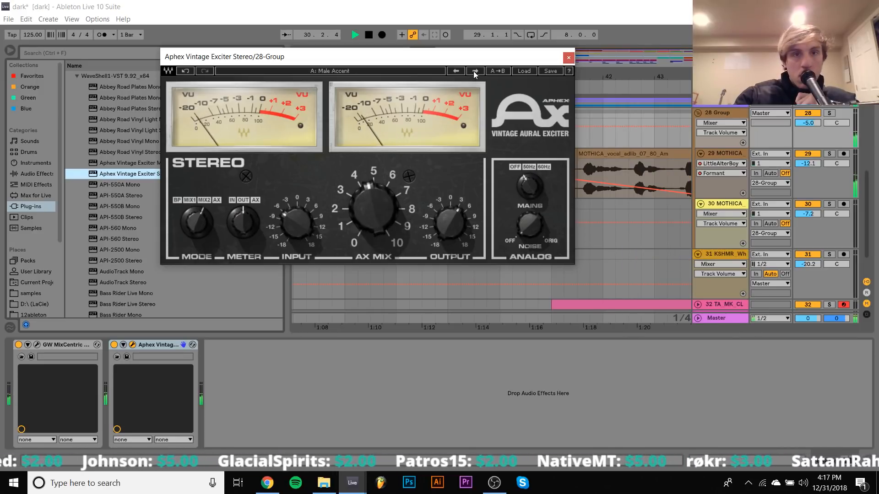
click(524, 71)
mouse_move(570, 175)
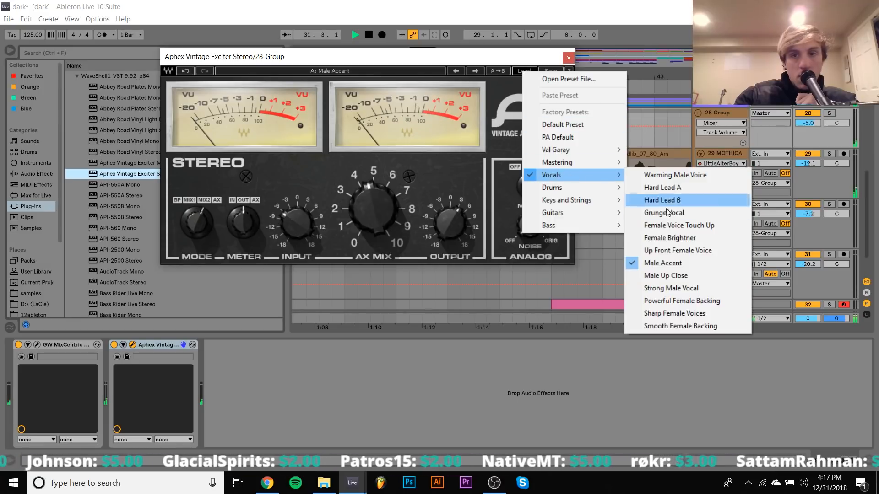
click(671, 239)
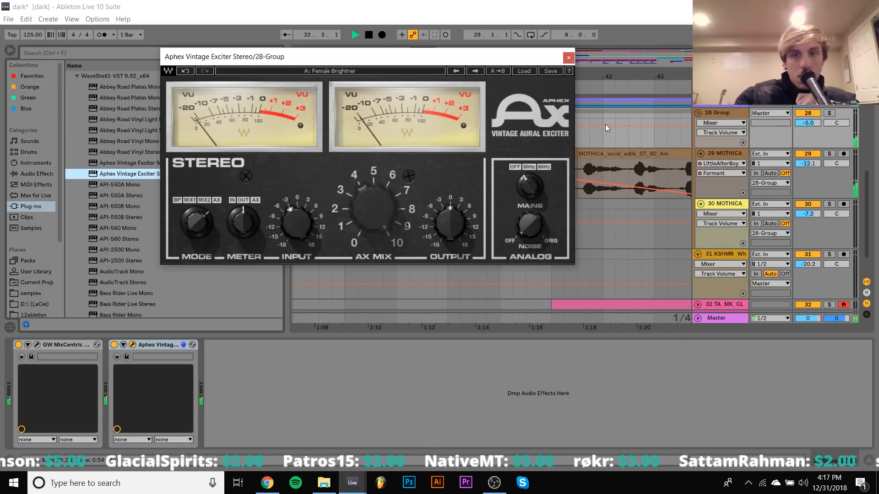
- Load the exciter's Warming Male Voice preset from the vocal presets and close the plug-in window
click(525, 71)
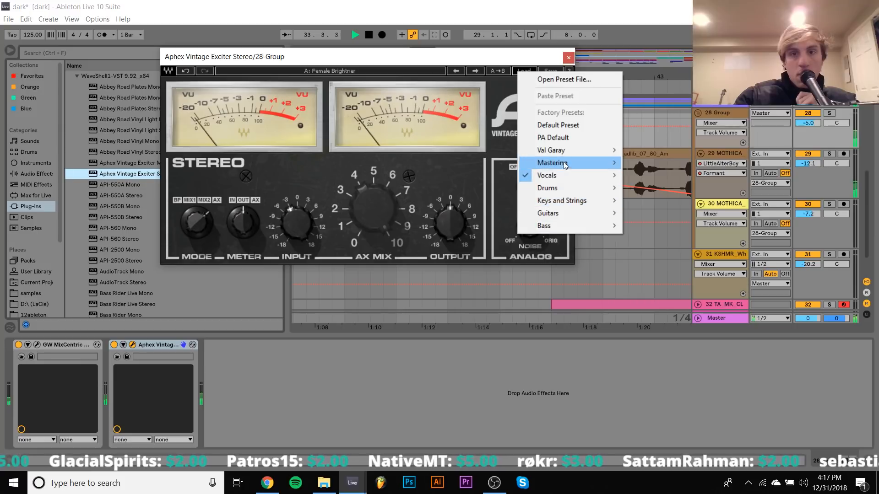
mouse_move(565, 175)
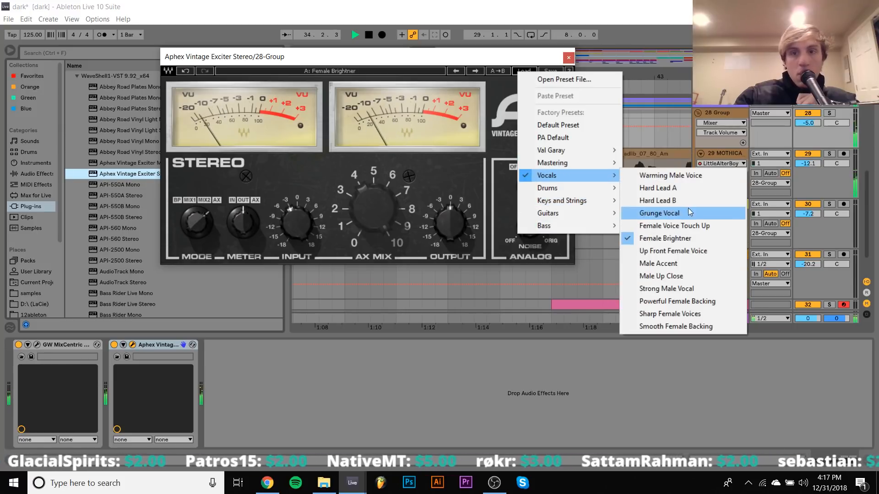
click(678, 178)
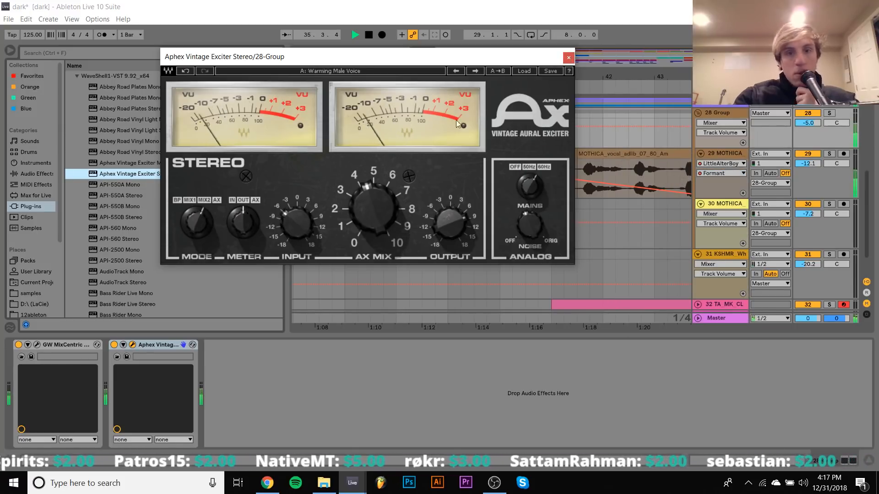
click(567, 57)
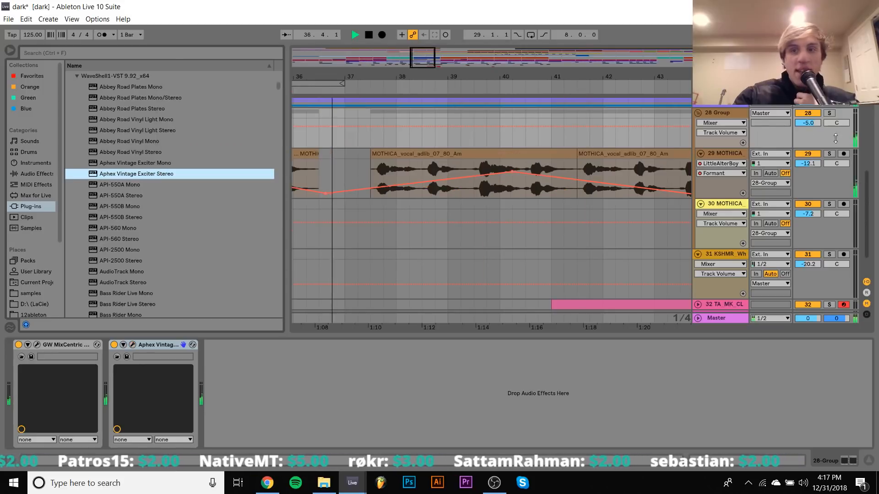
- Rebalance the vocal group's volume to -4.8 dB, and fold up track 29 and the group
drag(808, 123, 809, 124)
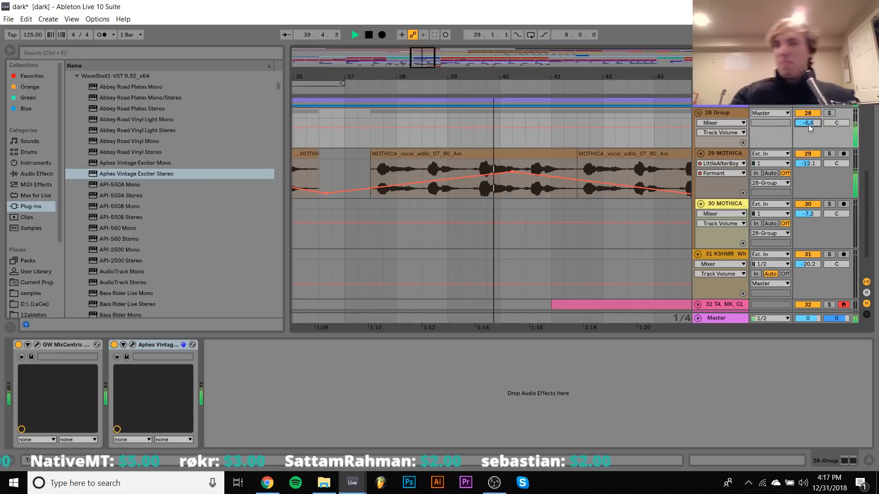
drag(809, 125, 809, 131)
drag(586, 72, 469, 48)
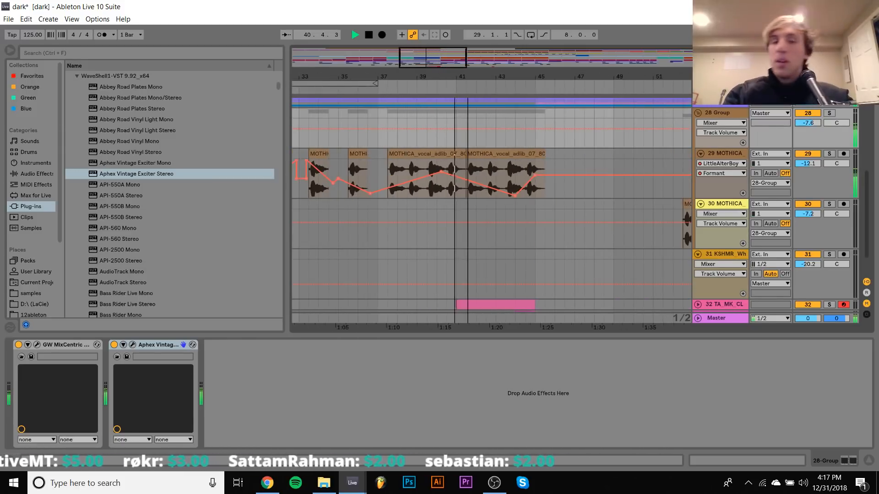
click(700, 154)
click(698, 113)
click(698, 113)
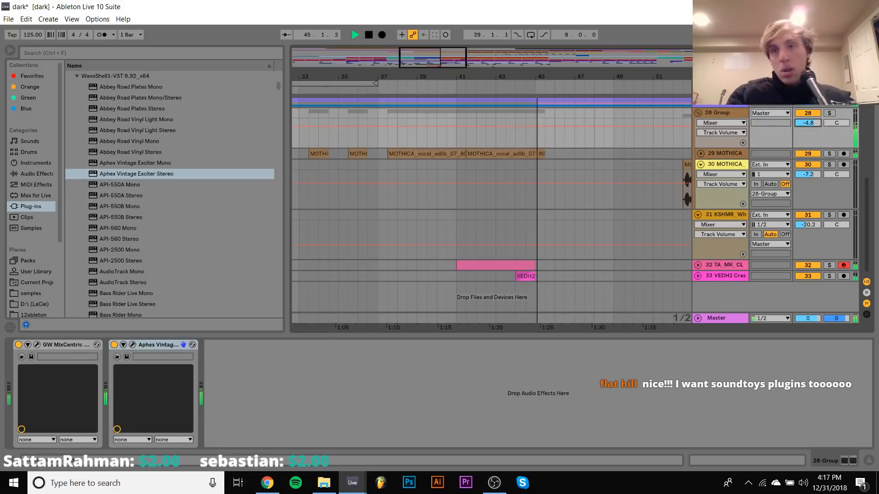
click(698, 113)
- Fold the 16 Group containing the bass and ARP 2600 tracks
scroll(602, 150, right, 2)
scroll(600, 150, up, 2)
scroll(601, 150, up, 5)
scroll(601, 150, right, 2)
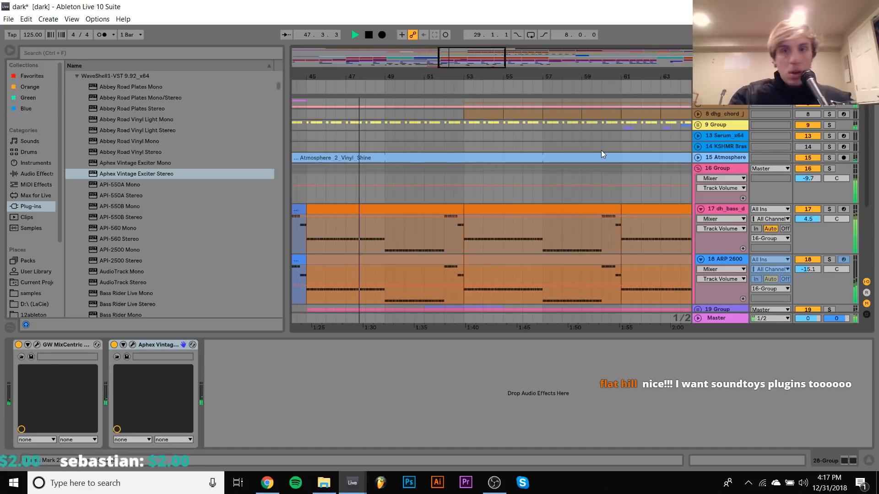
click(698, 167)
scroll(485, 202, right, 1)
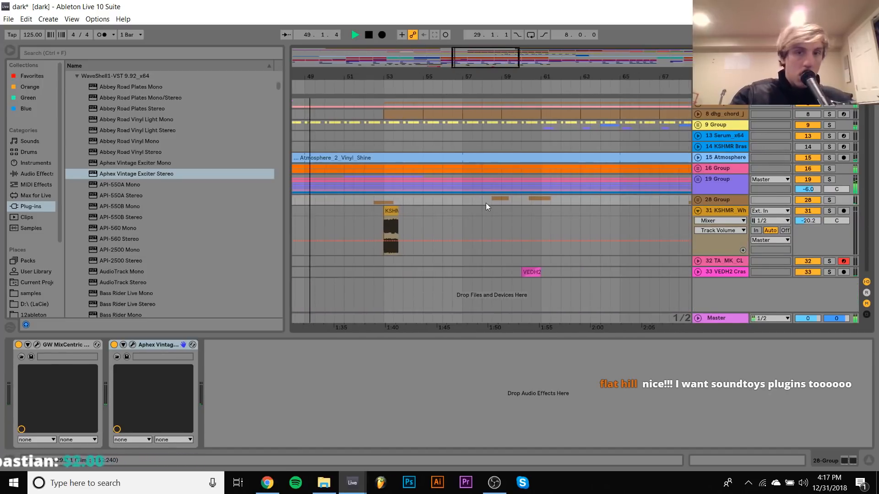
- Unfold the 3 Group, set the dth2_synth track's volume to -9.8 dB, and show the start of its device chain
scroll(485, 203, left, 2)
scroll(696, 125, up, 4)
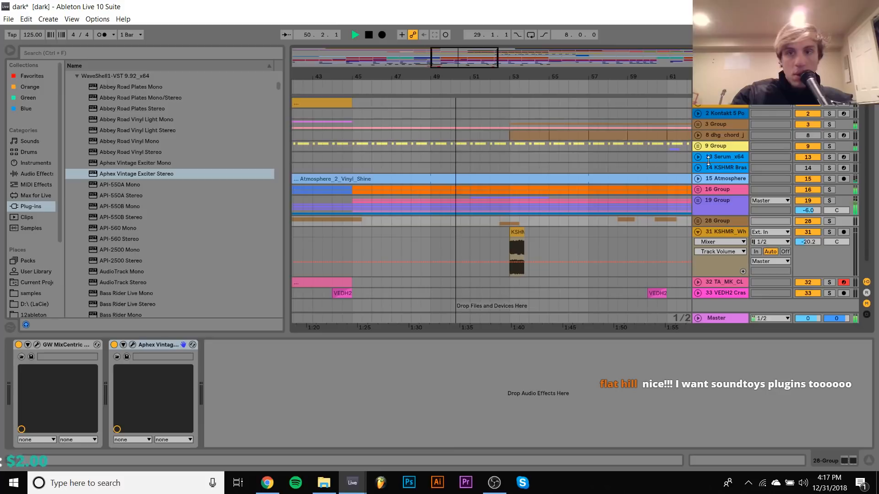
click(732, 198)
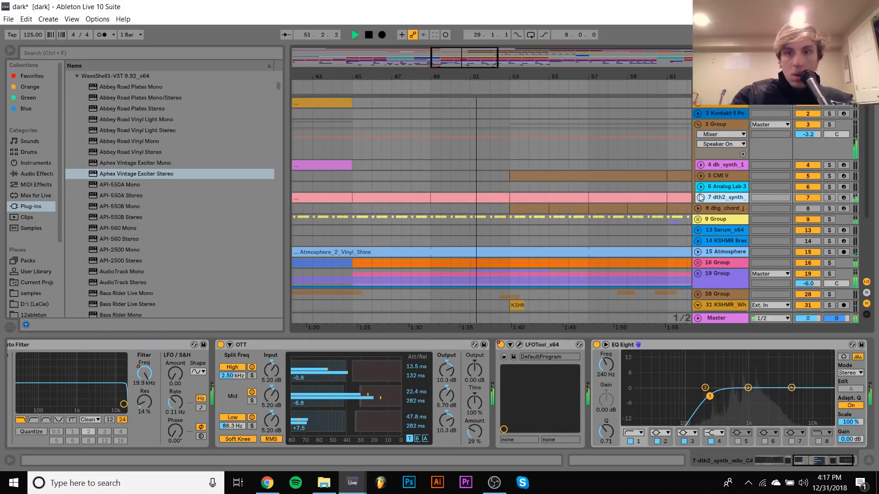
click(701, 198)
click(808, 208)
drag(808, 208, 808, 203)
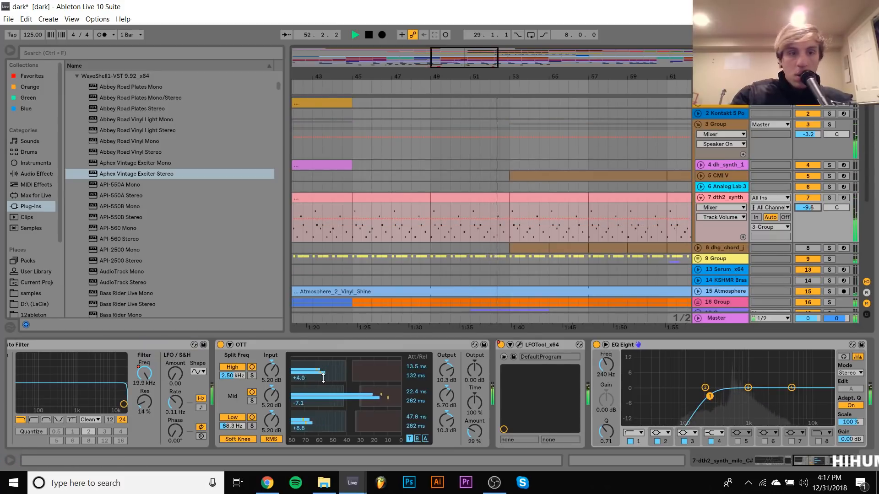
scroll(338, 379, left, 10)
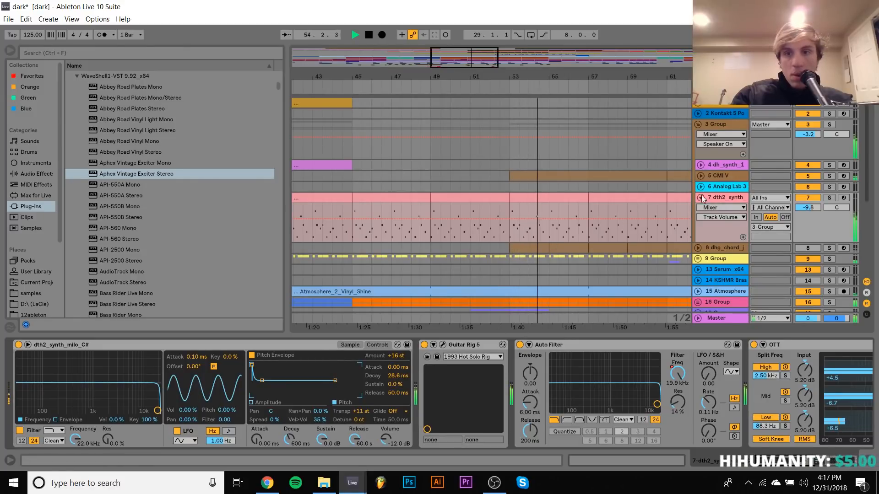
- Select the Kontakt 5 clip that starts at bar 67 and expand its track to show the notes
scroll(699, 197, down, 5)
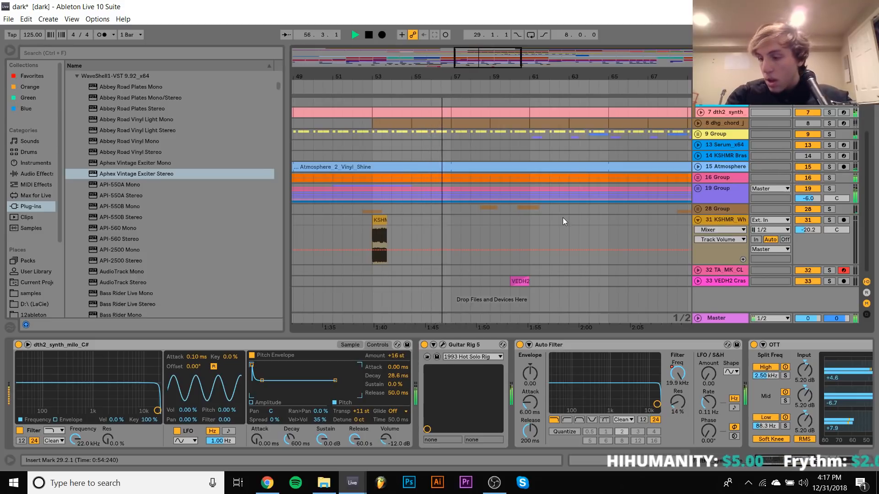
scroll(562, 218, up, 3)
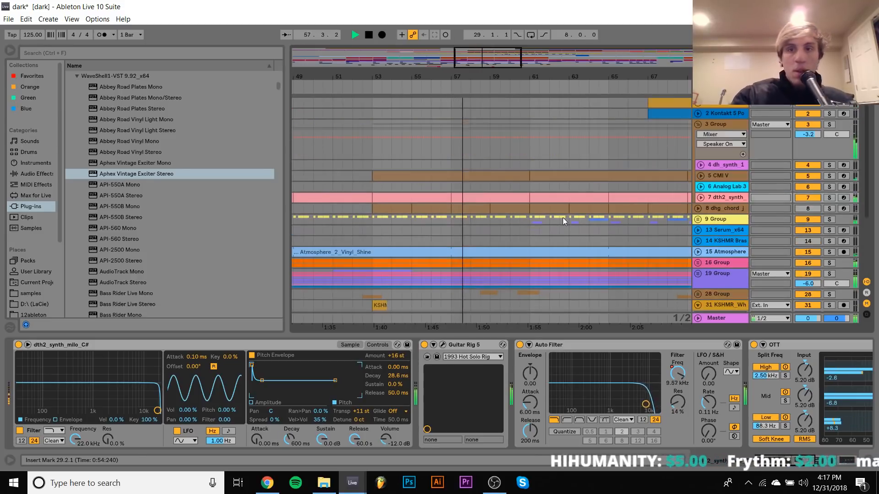
drag(571, 68, 568, 32)
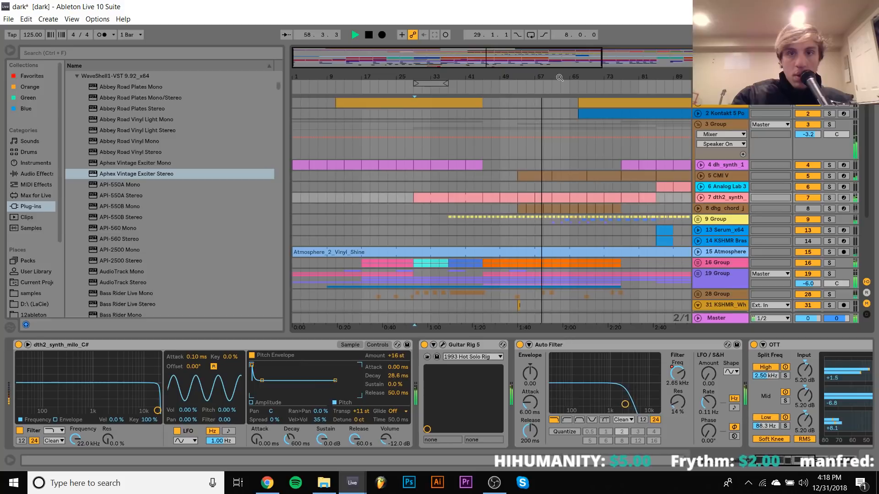
click(606, 114)
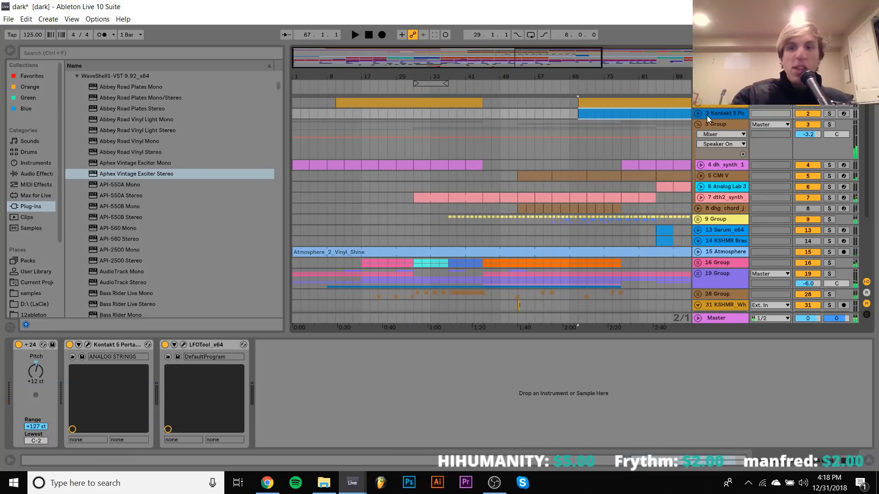
click(698, 113)
scroll(571, 147, down, 2)
scroll(570, 147, up, 2)
scroll(570, 147, down, 3)
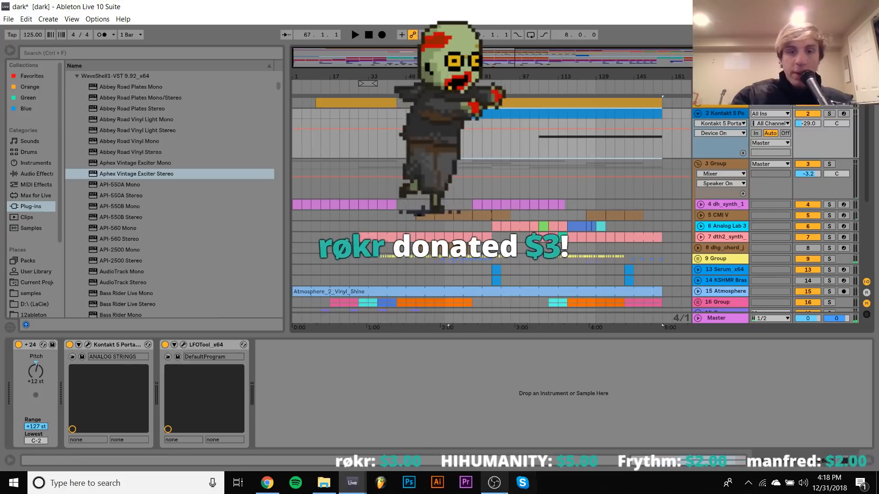
- Switch to OBS to check the stream and its audio levels, and return to the Ableton Live project
click(494, 483)
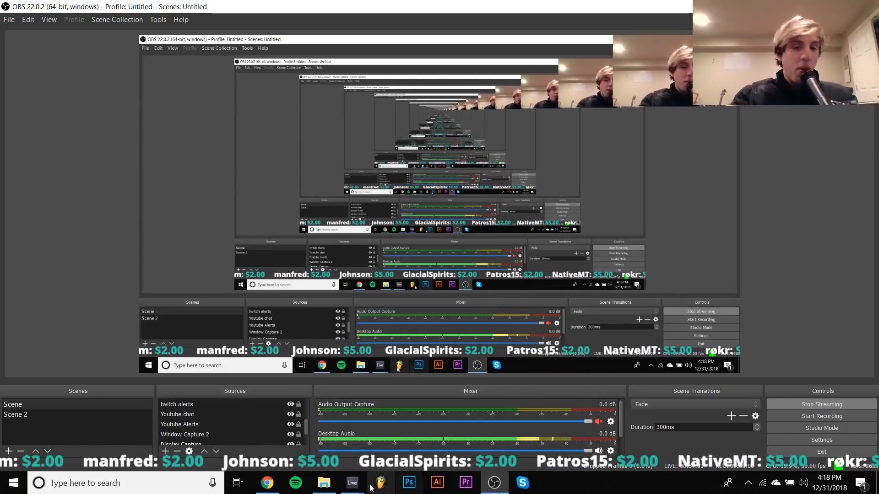
mouse_move(352, 483)
click(333, 441)
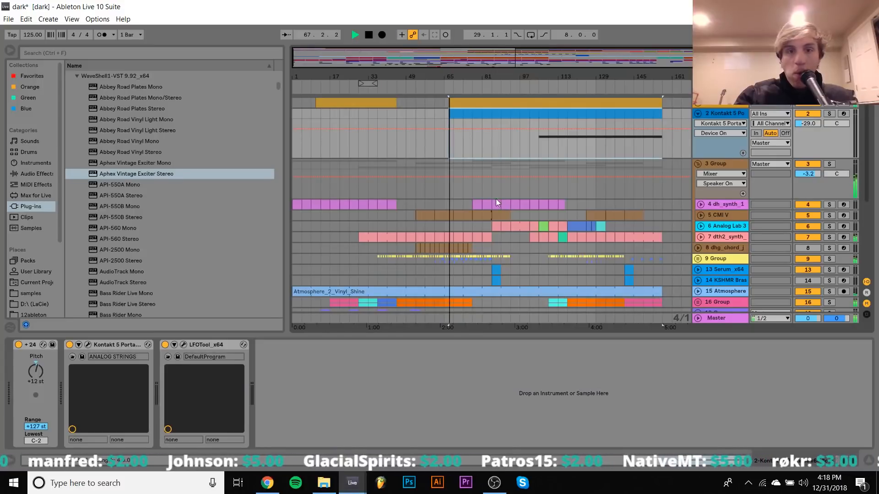
- Insert an empty 16-bar MIDI clip on the Kontakt 5 strings track from bar 45 to bar 61
click(397, 114)
drag(396, 113, 438, 113)
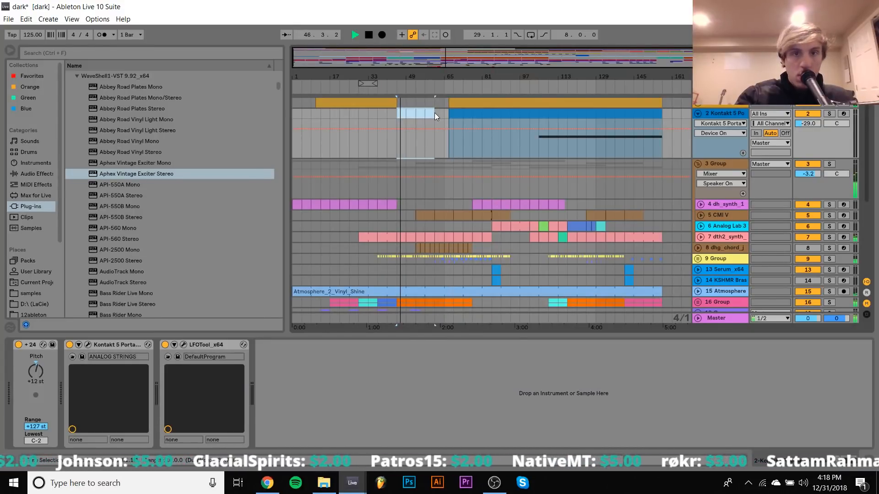
key(ctrl+shift+m)
- Using the existing strings clip's note as reference, fill the new clip with one E4 note held legato across all 16 bars, and play it back
click(516, 109)
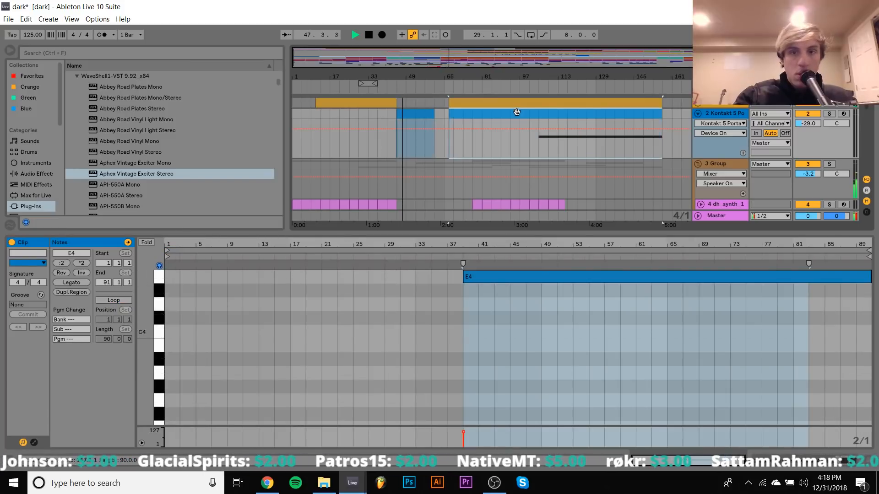
click(417, 114)
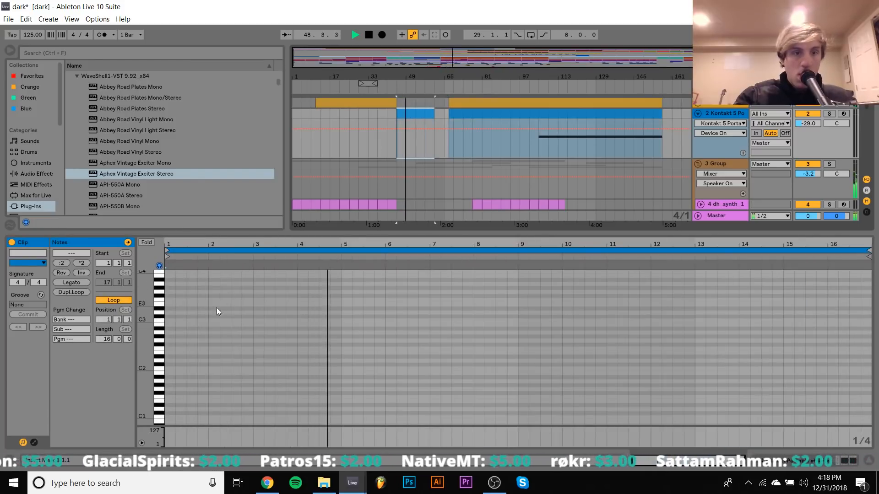
key(space)
double_click(168, 304)
click(71, 282)
key(shift+Up)
key(space)
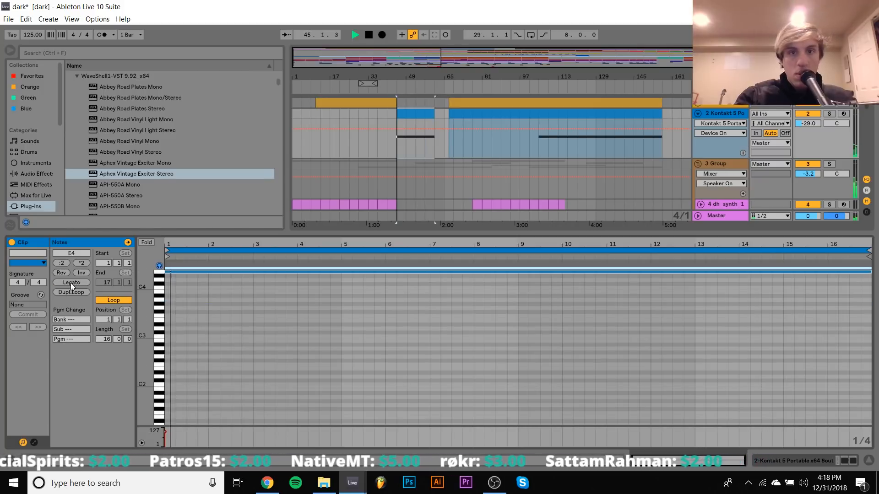
- Remove the new strings clip at bar 45, undo the removal, and replay the section from bar 45 to compare
click(734, 117)
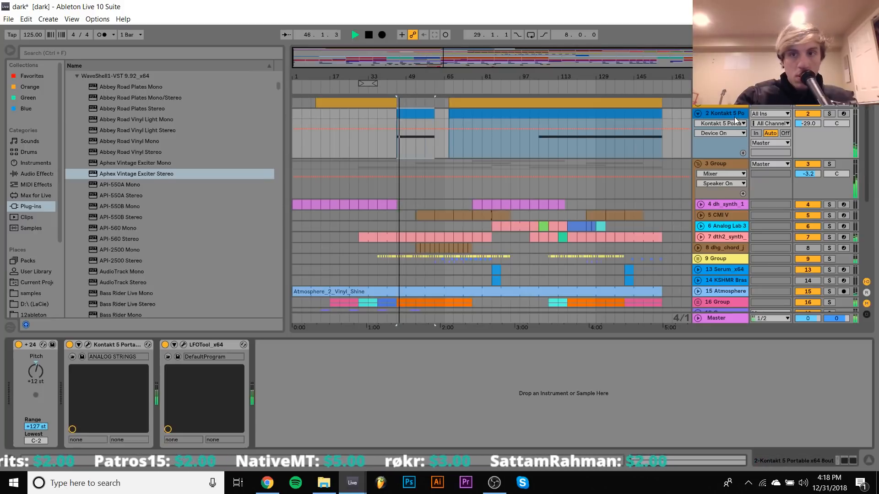
click(412, 112)
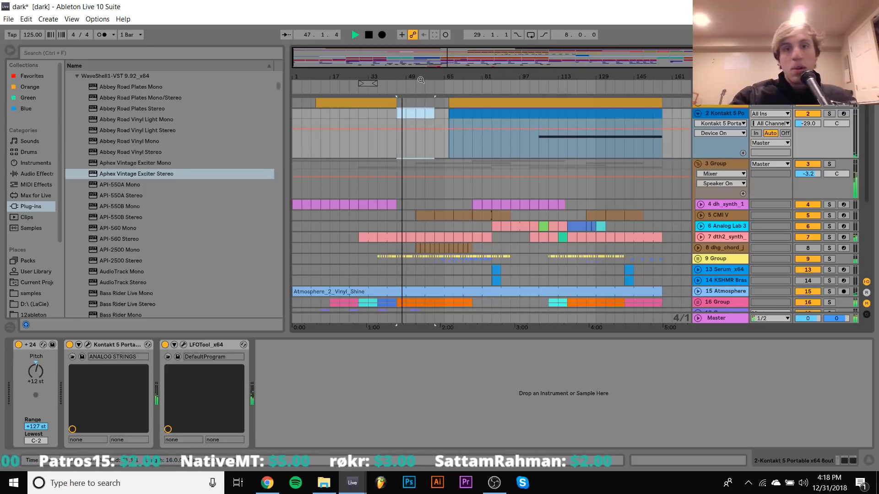
drag(421, 76, 444, 110)
key(ctrl+z)
key(space)
key(space)
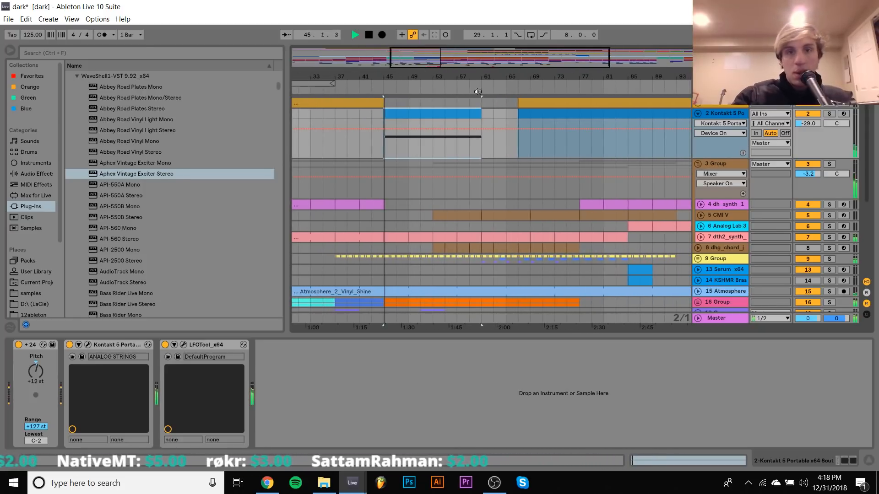
- Set the second Kontakt 5 track's volume to -21.8 dB and delete its clip from bar 45 to bar 61
click(366, 114)
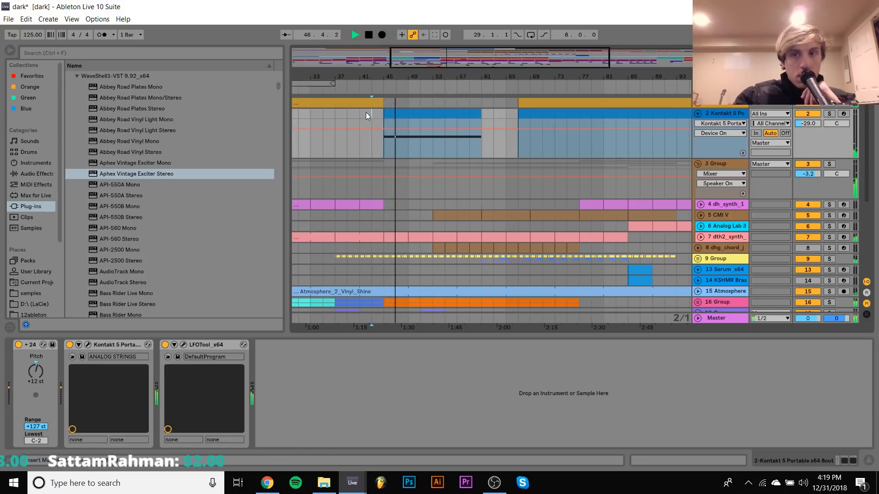
drag(807, 122, 806, 120)
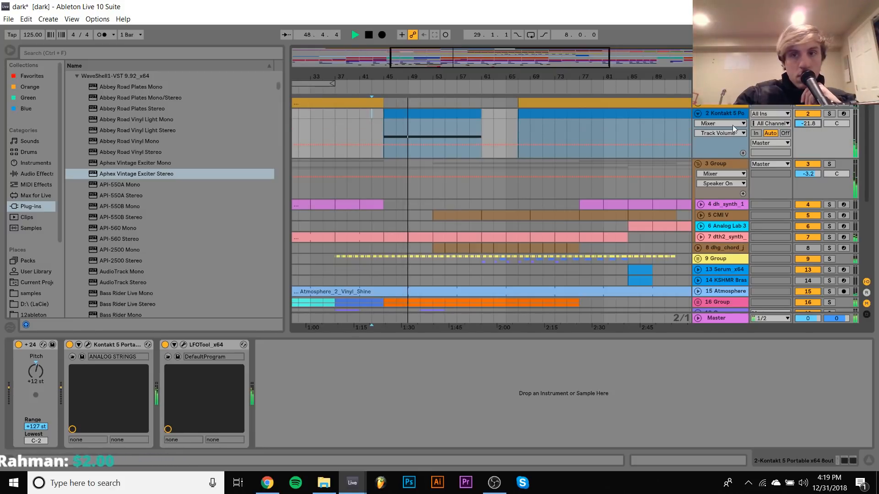
click(463, 114)
key(Delete)
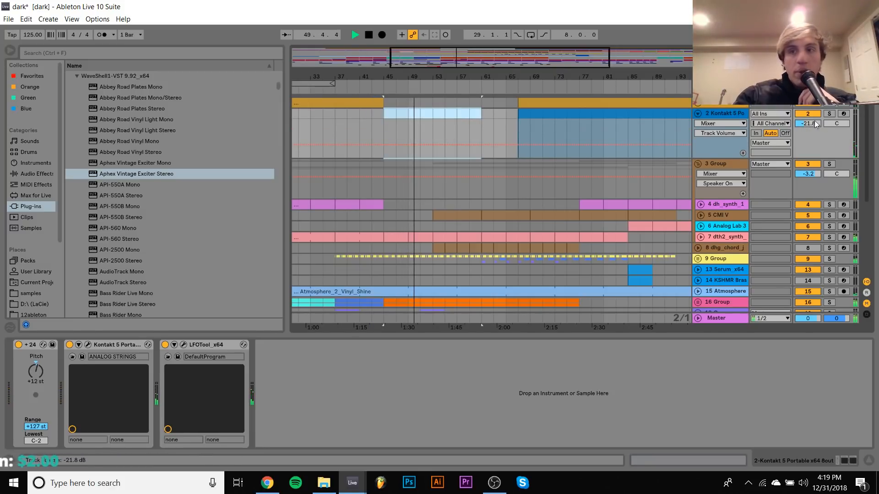
- Extend the end of the first Kontakt 5 track's opening clip to bar 59
click(536, 105)
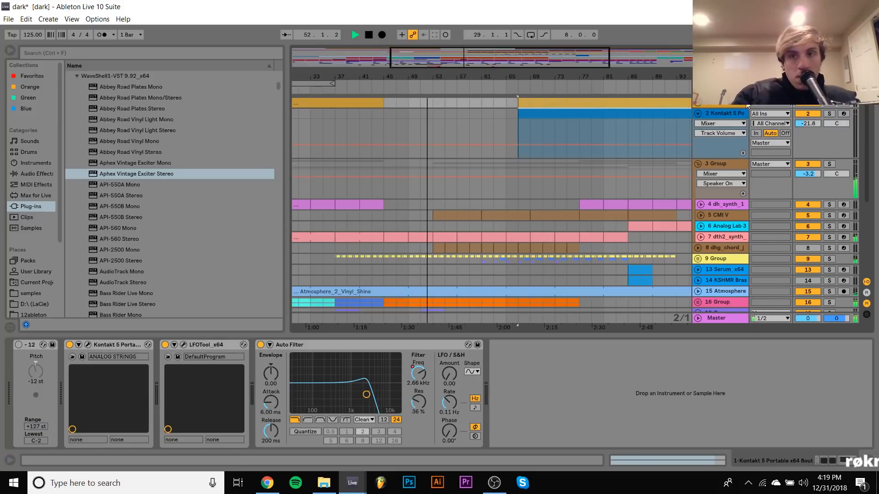
scroll(701, 106, up, 2)
click(394, 106)
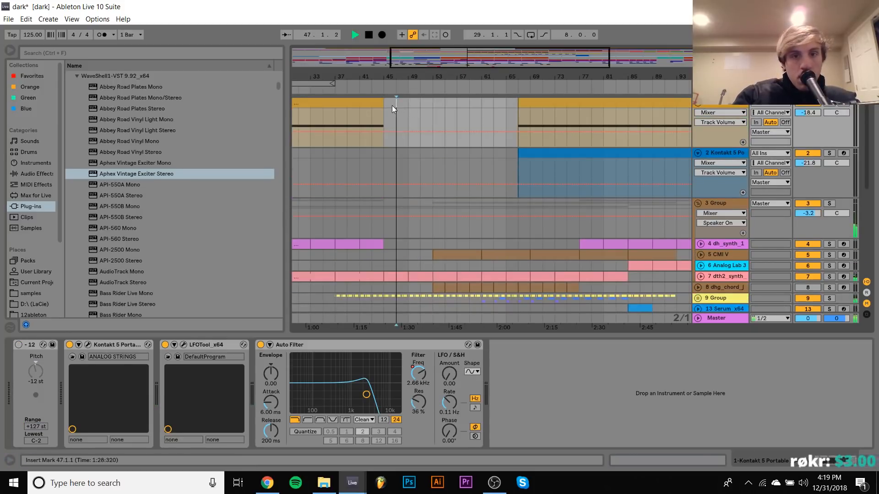
shift+click(469, 104)
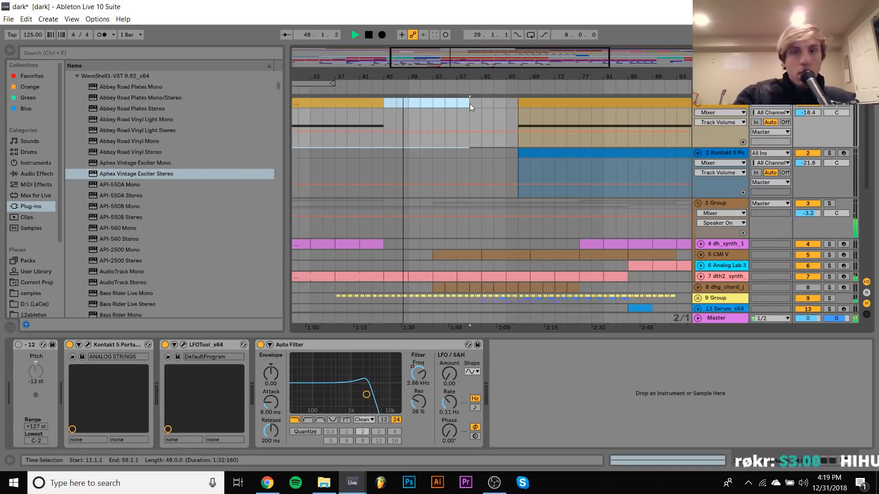
drag(469, 104, 461, 102)
- Lengthen the C#5 note to fill the 48-bar clip and play it back from bar 43
double_click(460, 103)
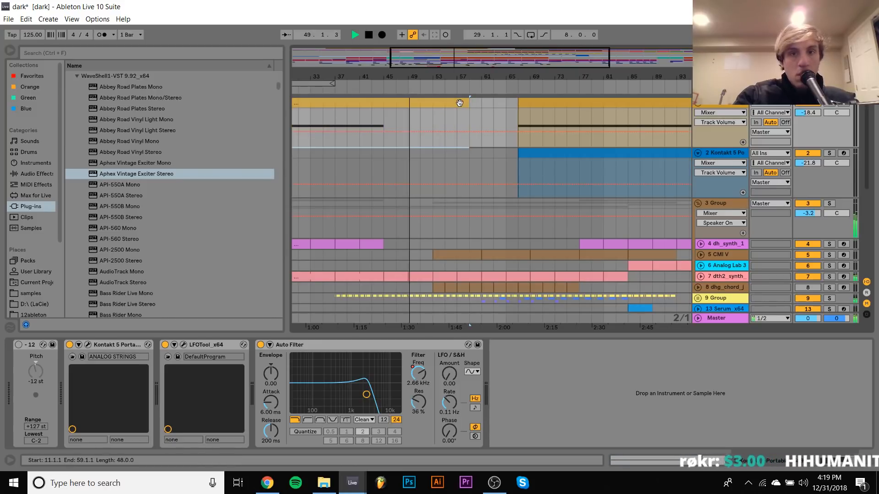
key(ctrl+a)
key(shift+Right)
key(shift+Right)
key(shift+Right)
key(shift+Right)
key(shift+Right)
key(shift+Right)
key(shift+Right)
key(shift+Right)
key(shift+Right)
key(shift+Right)
key(shift+Right)
key(shift+Right)
key(shift+Right)
key(shift+Right)
key(space)
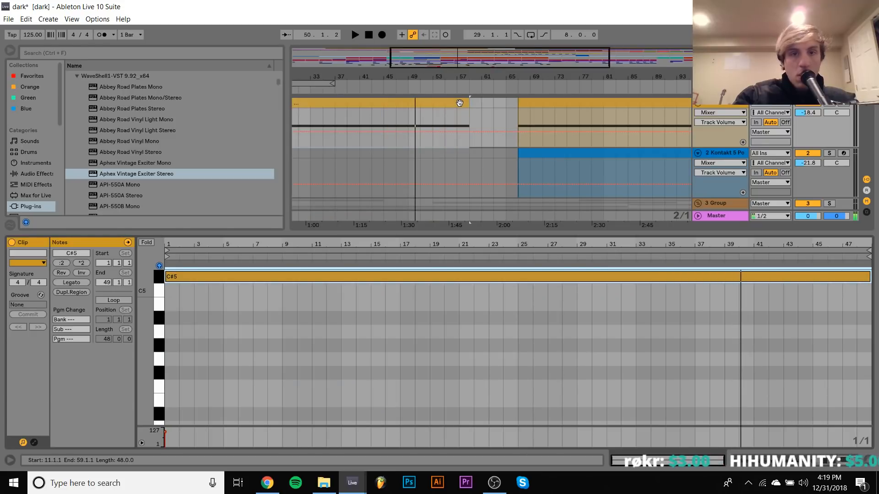
click(366, 143)
key(space)
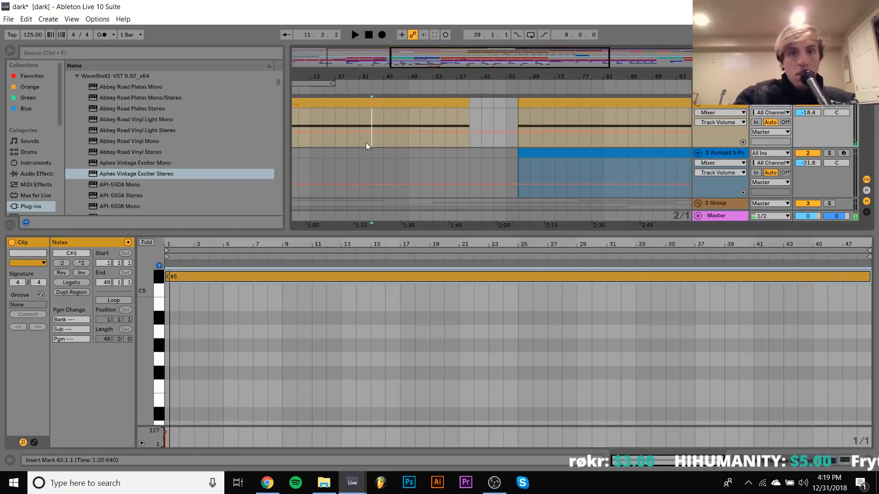
key(shift+Tab)
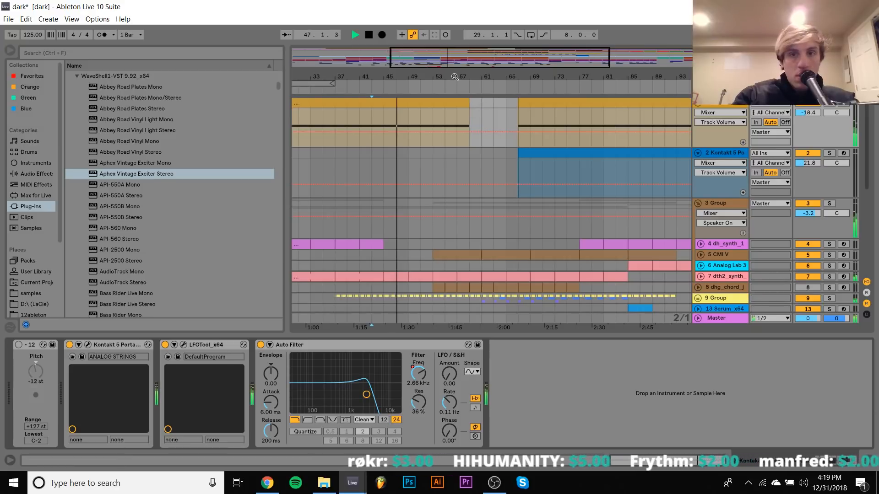
- Consolidate both clips on the first Kontakt 5 track into one 146-bar clip starting at bar 11
drag(454, 77, 427, 51)
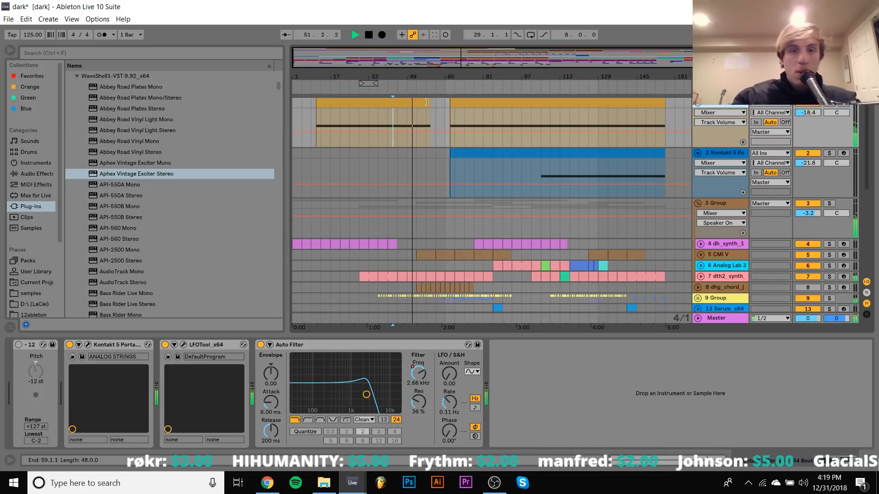
drag(426, 102, 396, 101)
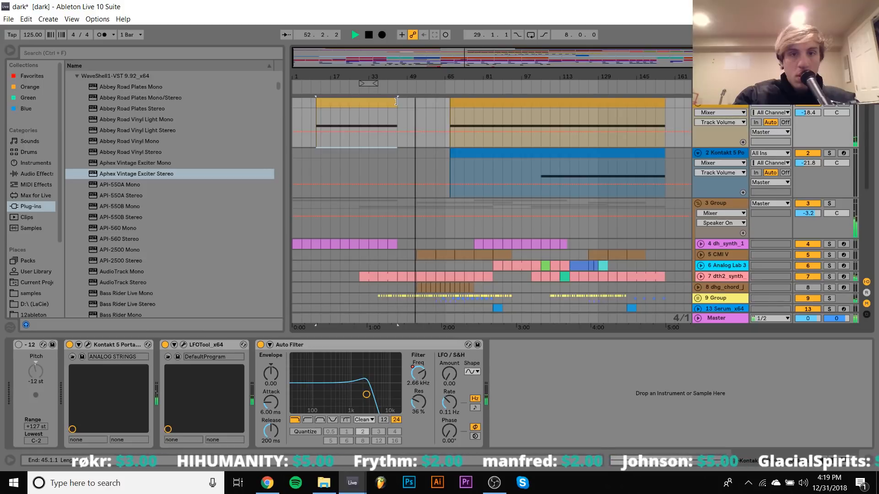
shift+click(463, 103)
key(space)
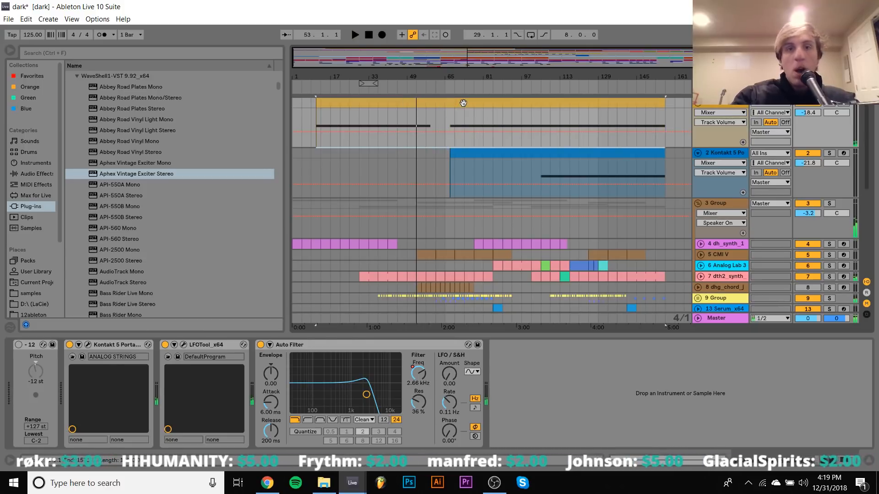
- Lengthen the first C#5 note across the gap to the end of the consolidated 146-bar clip and play it back
double_click(463, 103)
click(336, 277)
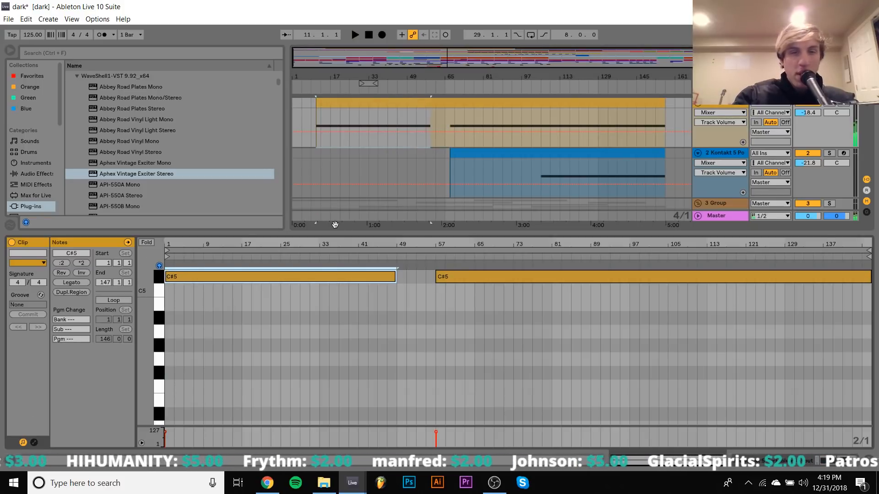
key(shift+Right)
key(shift+Right)
key(shift+Right)
key(shift+Right)
key(shift+Right)
key(shift+Right)
key(shift+Right)
key(shift+Right)
key(shift+Right)
key(shift+Right)
key(shift+Right)
key(shift+Right)
key(shift+Right)
key(shift+Right)
key(shift+Right)
key(shift+Right)
key(shift+Right)
key(shift+Right)
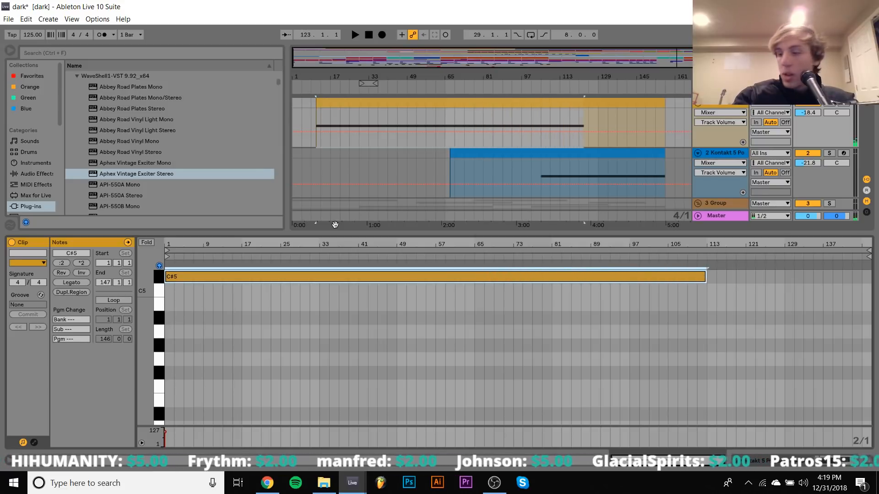
key(shift+Right)
key(shift+Right)
key(shift+Right)
key(shift+Right)
key(shift+Right)
key(shift+Right)
key(shift+Right)
key(shift+Right)
key(space)
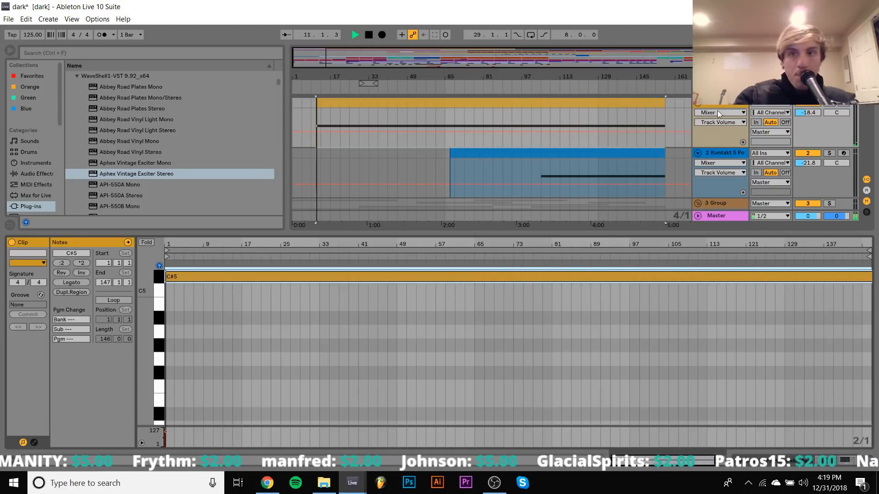
- Check the first Kontakt 5 track's device chain and play the arrangement from bar 61
click(714, 105)
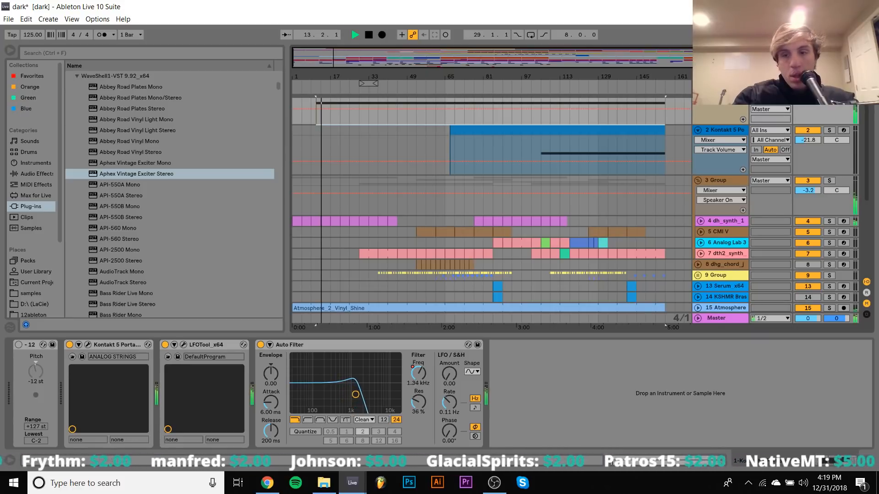
click(871, 466)
click(437, 278)
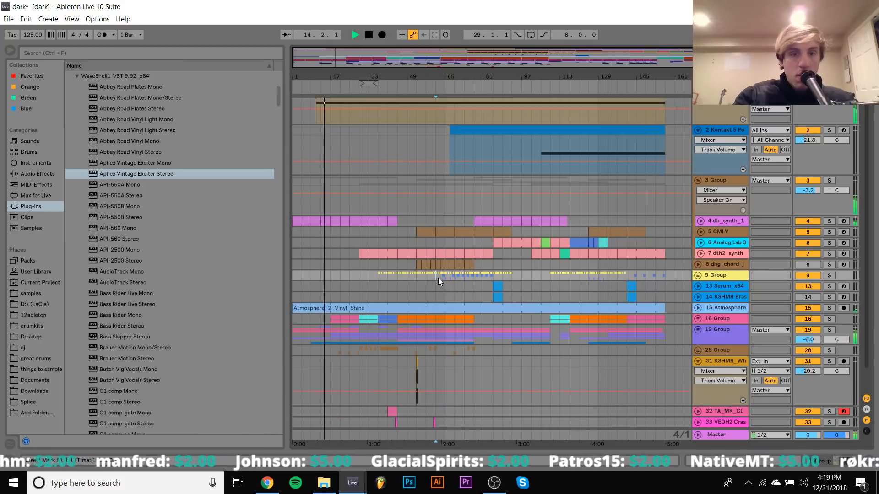
- Group the two Kontakt 5 tracks and copy the synth group's Aphex Vintage Exciter onto the new group
scroll(438, 279, up, 2)
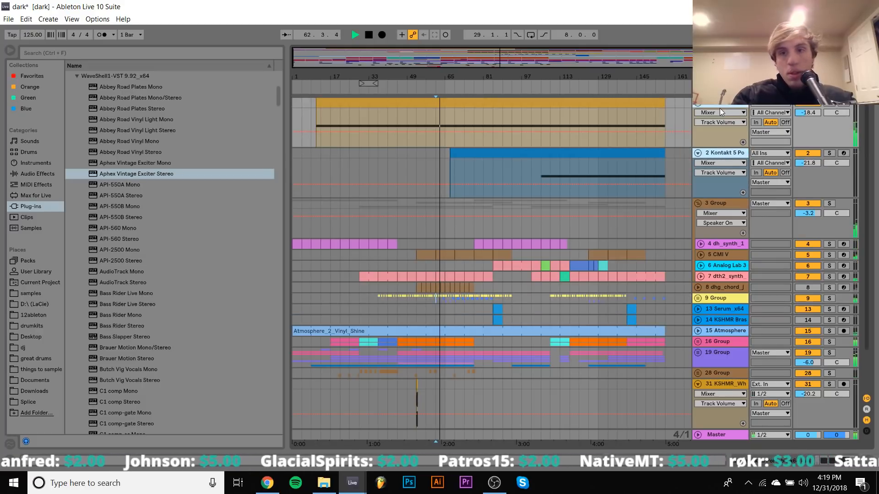
key(ctrl+g)
double_click(721, 245)
click(53, 344)
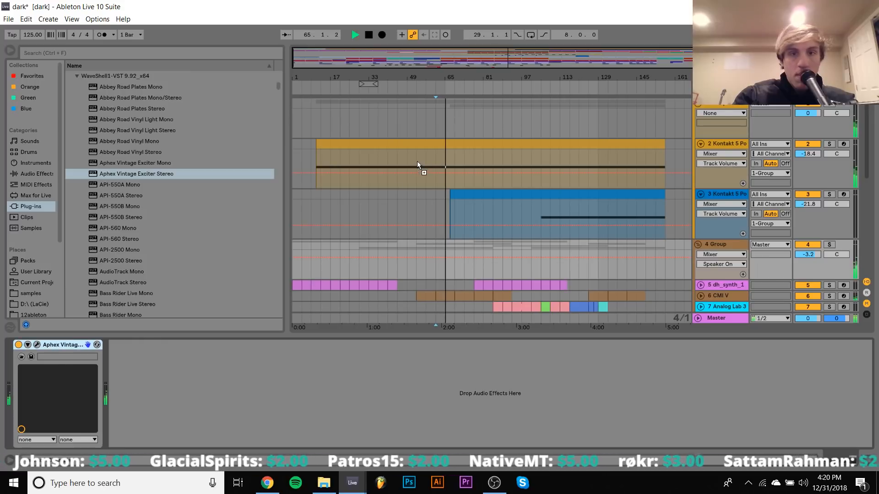
drag(731, 104, 729, 105)
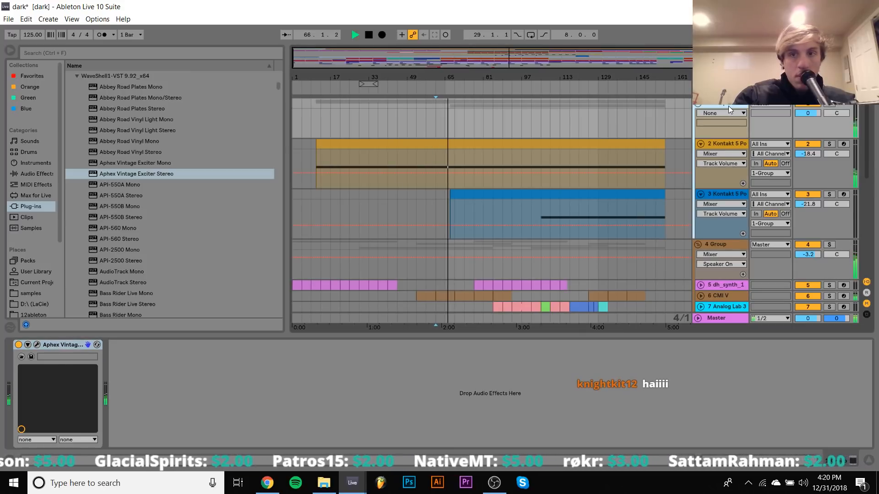
- Set the volume of 1-Group to -1.0 dB
click(829, 106)
click(808, 113)
drag(810, 114, 810, 117)
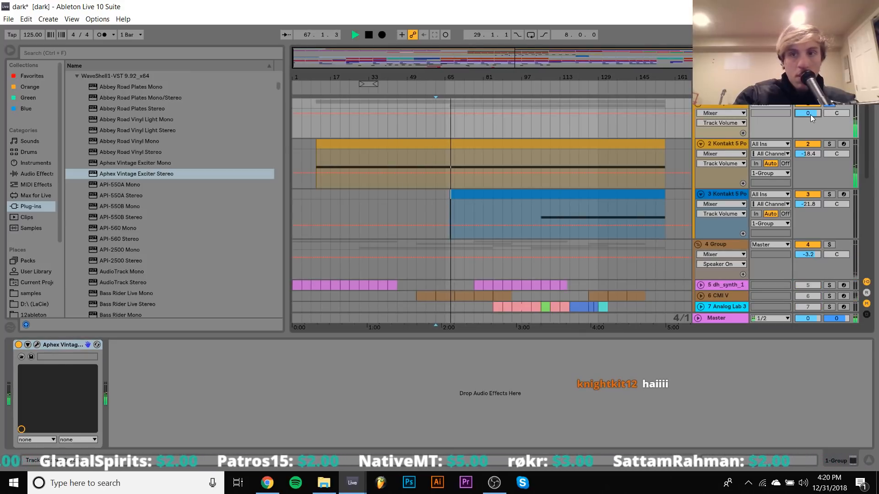
- Select LFOTool on Kontakt track 2 and delete the LFOTool device from Kontakt track 3
click(729, 146)
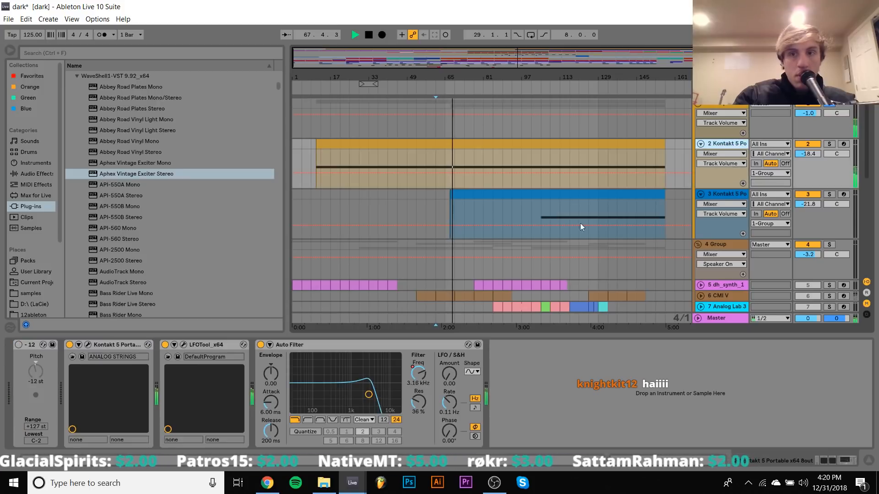
click(207, 345)
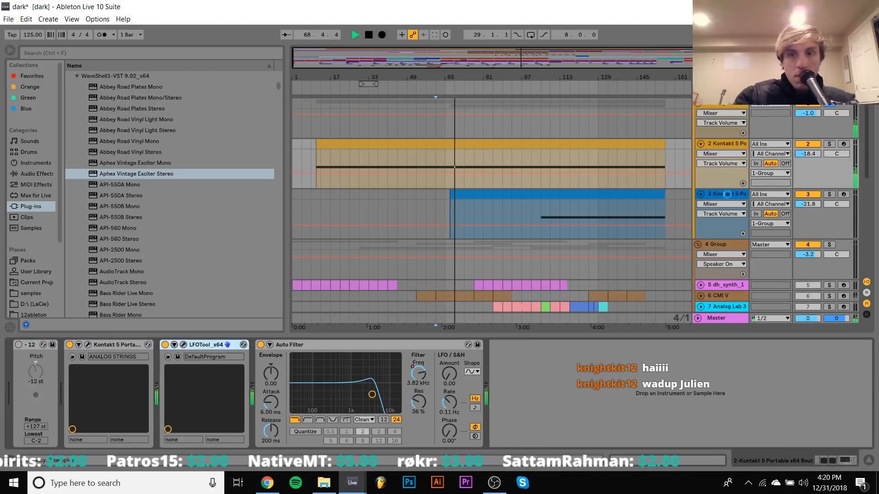
click(730, 194)
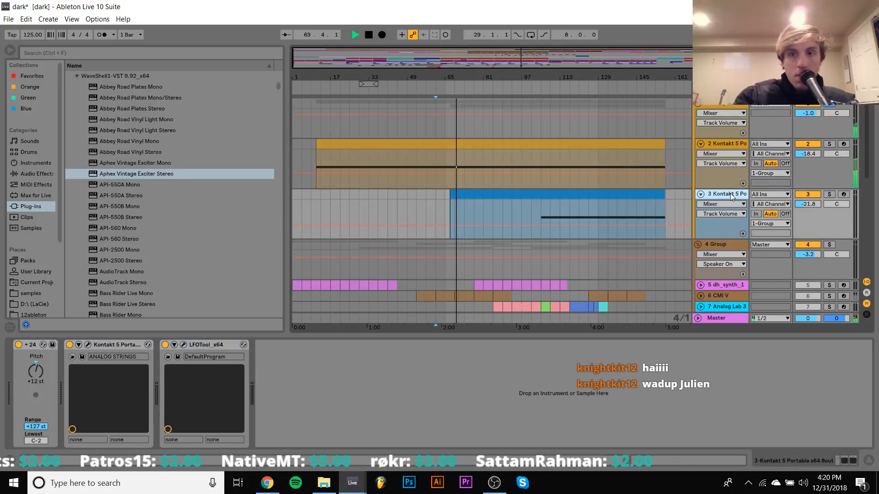
click(206, 345)
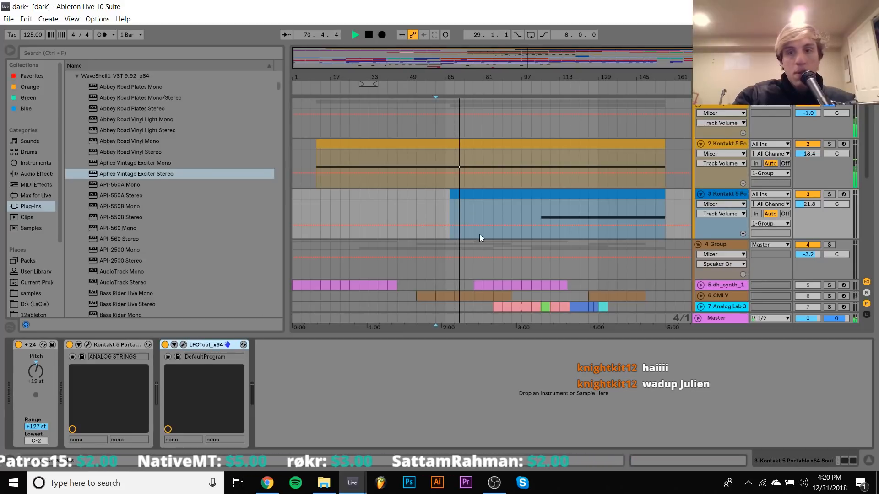
key(Delete)
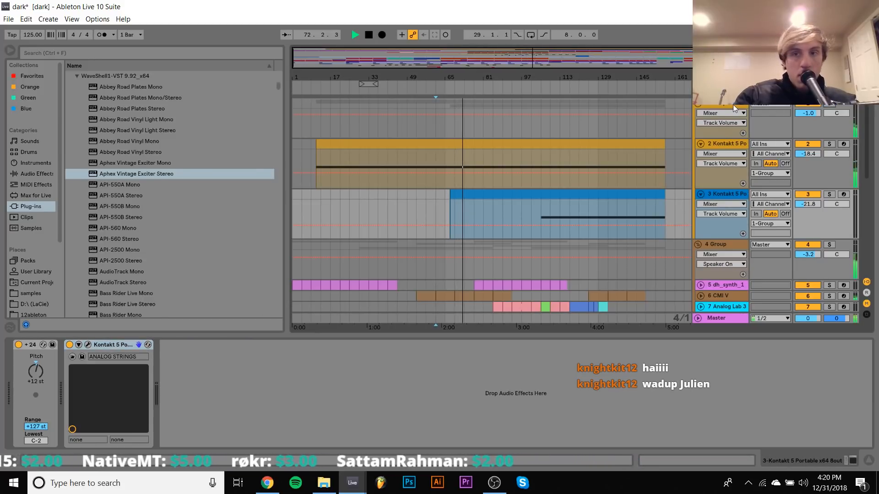
- Place LFOTool after the Aphex Vintage Exciter on 1-Group and stop playback with the device view hidden
click(700, 106)
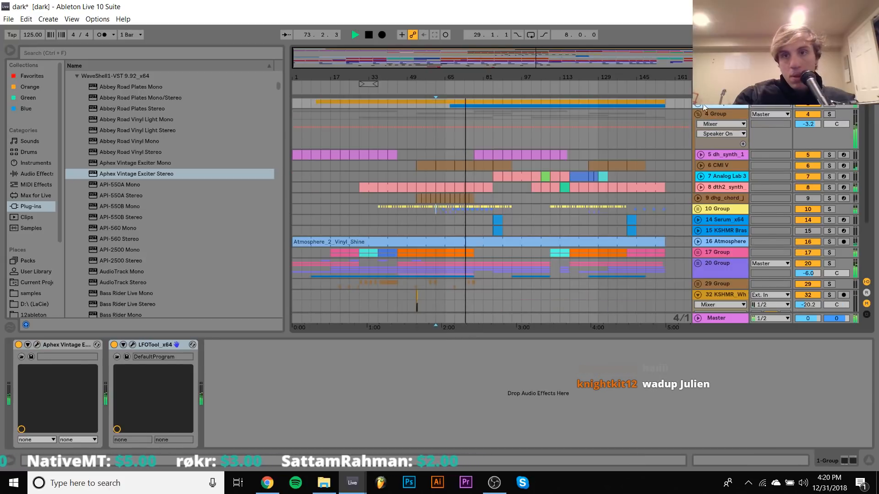
click(700, 106)
click(710, 113)
click(718, 139)
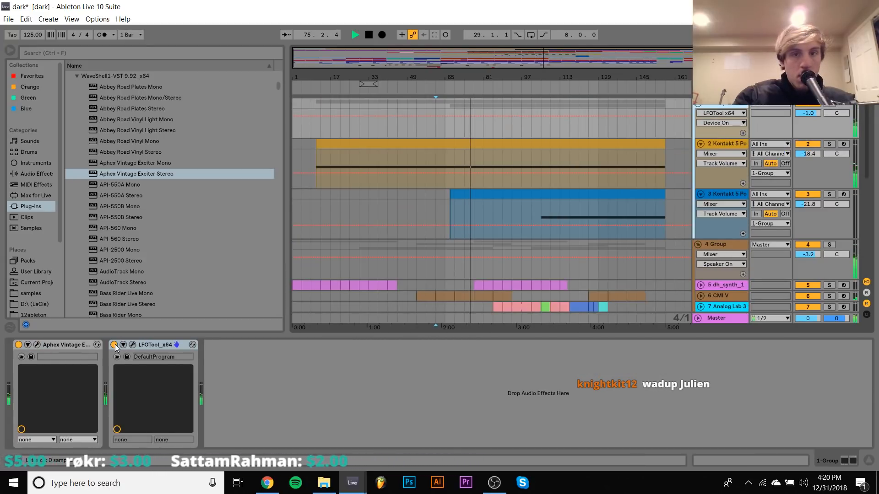
click(192, 261)
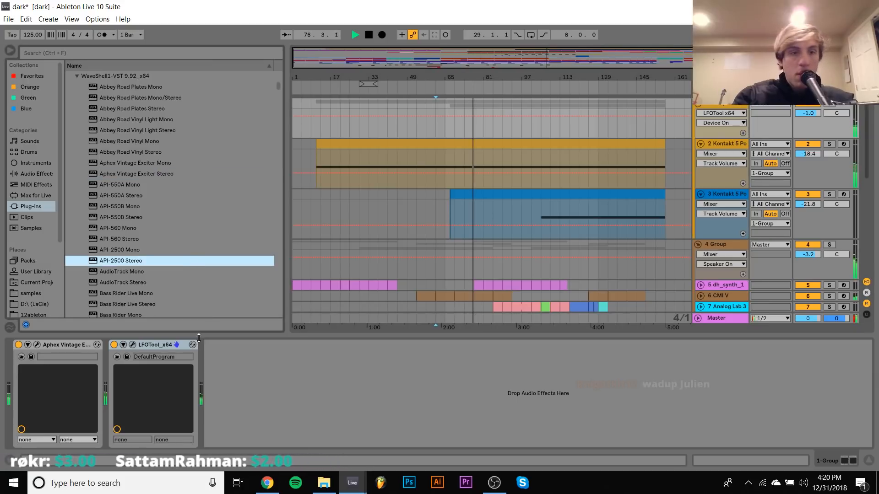
click(149, 345)
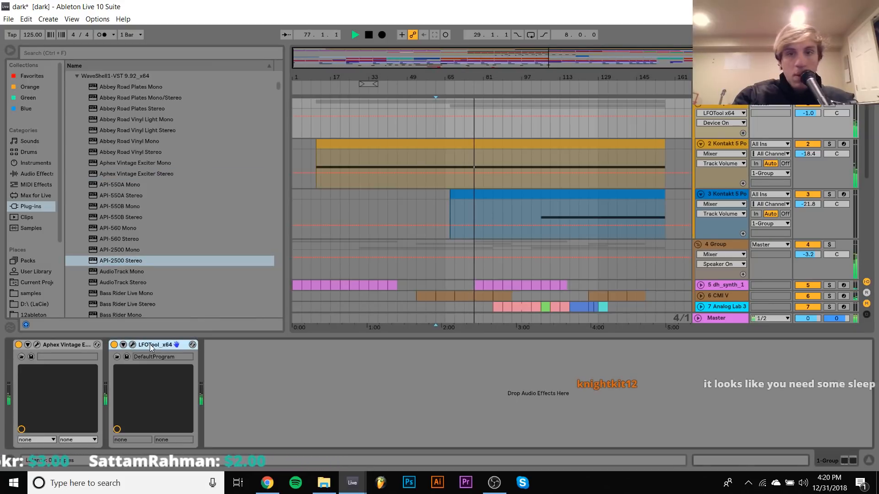
click(869, 464)
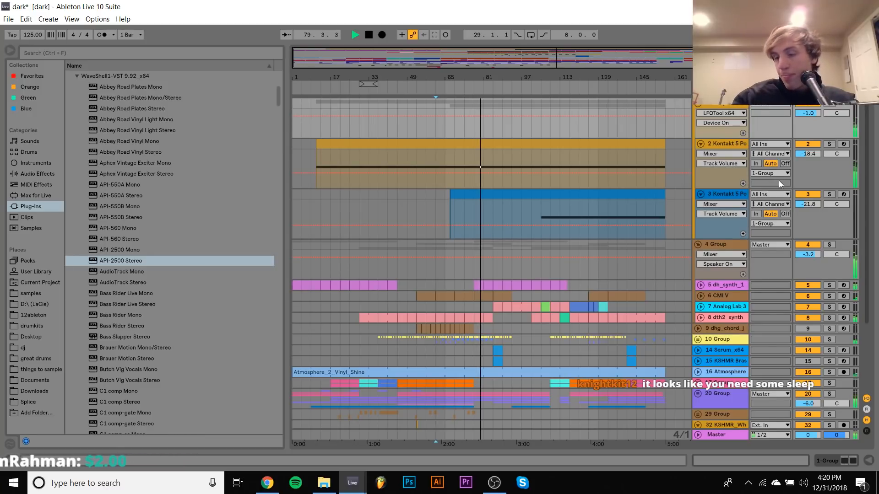
key(space)
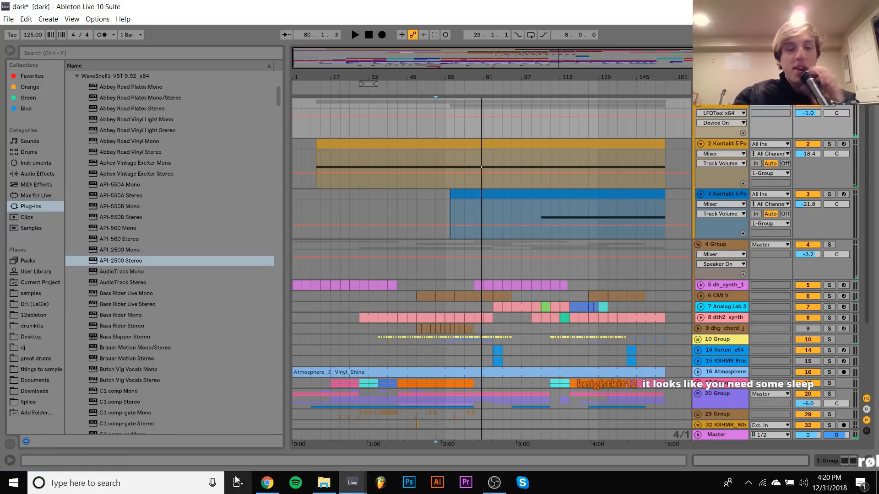
click(269, 491)
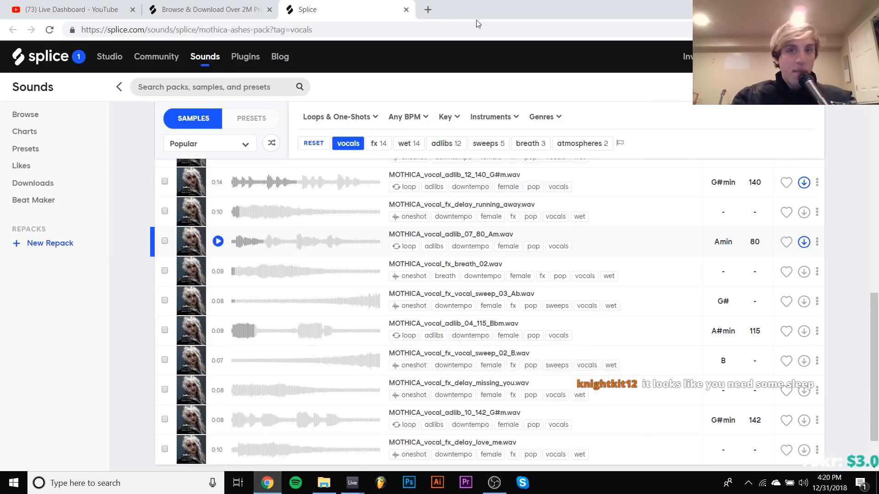
click(264, 491)
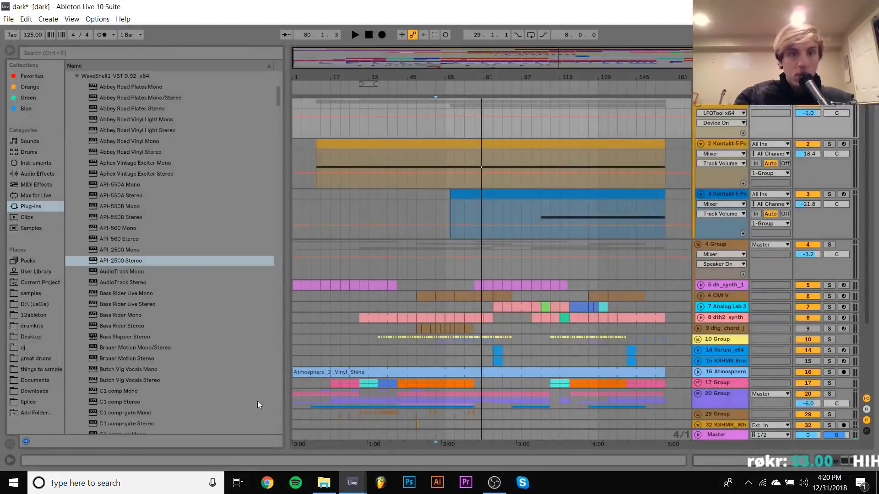
click(264, 491)
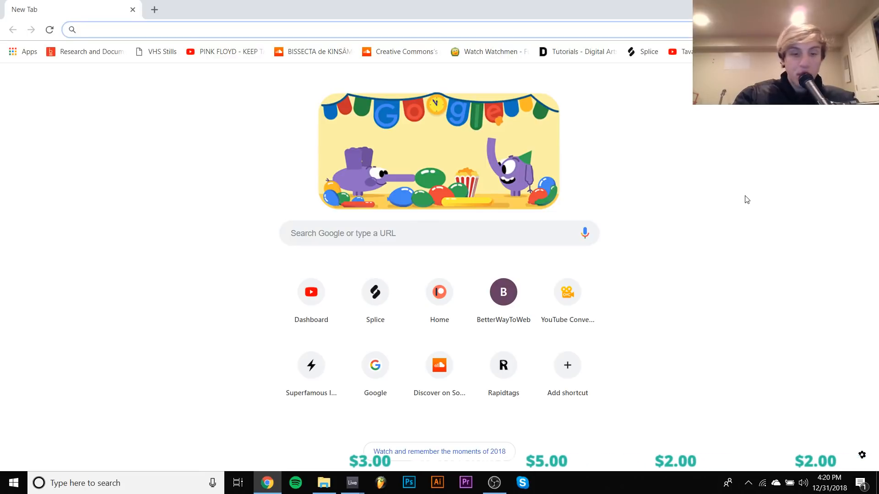
click(764, 77)
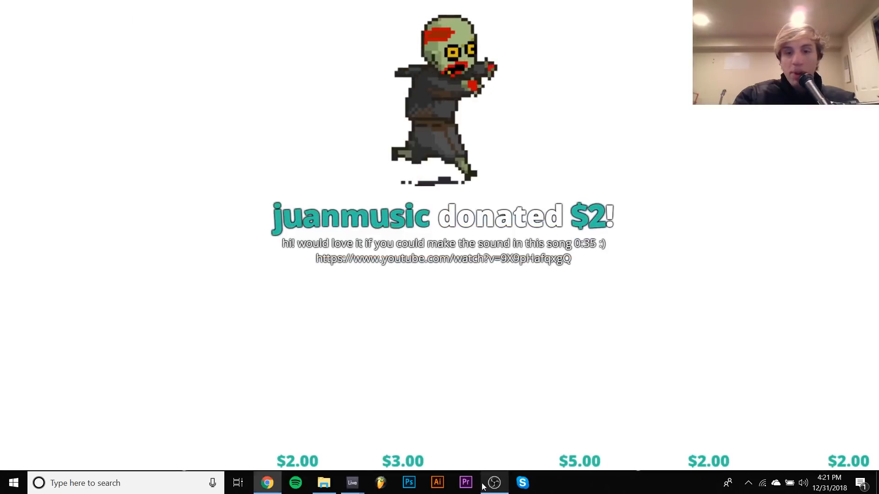
click(490, 484)
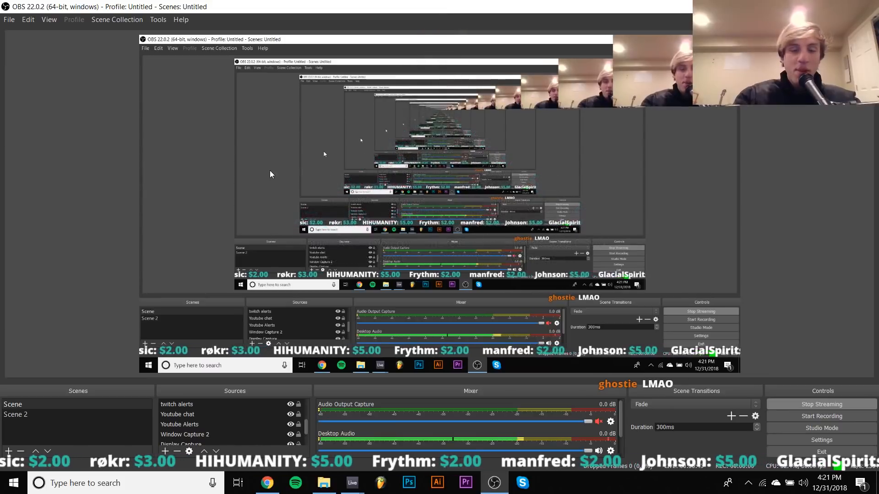
- Switch to Chrome, change to the submissions Google account and open its Gmail inbox
click(269, 484)
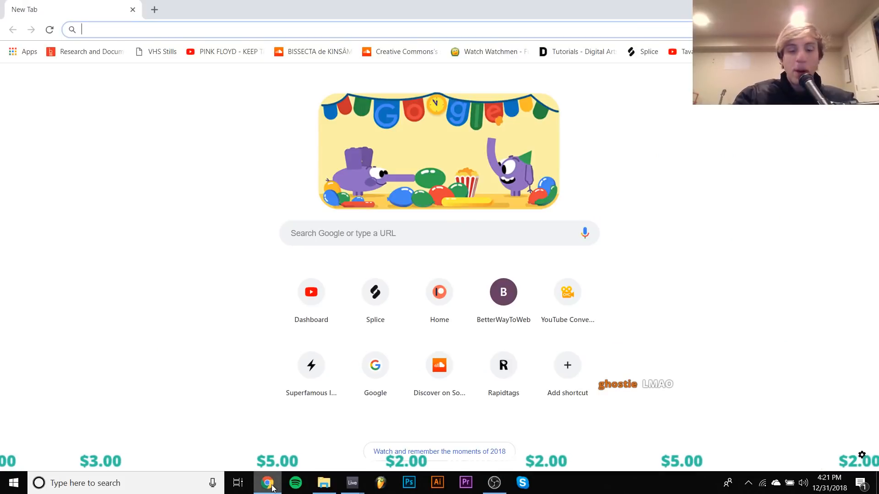
click(857, 78)
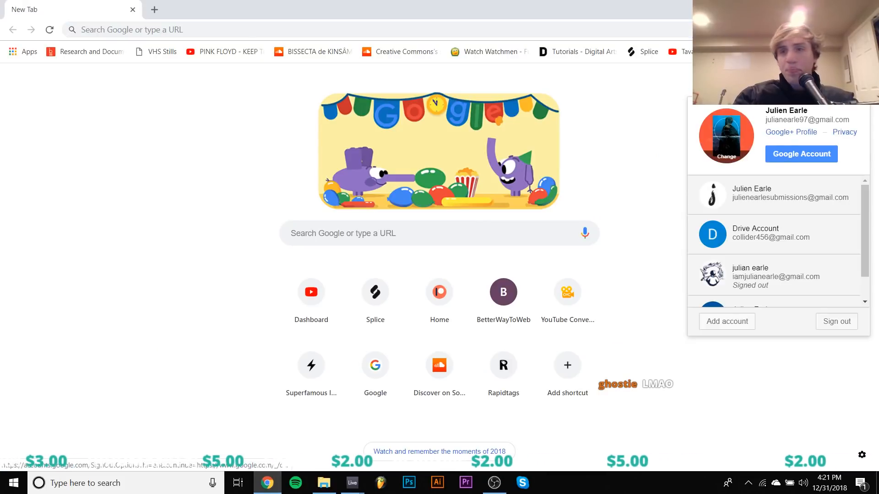
click(756, 215)
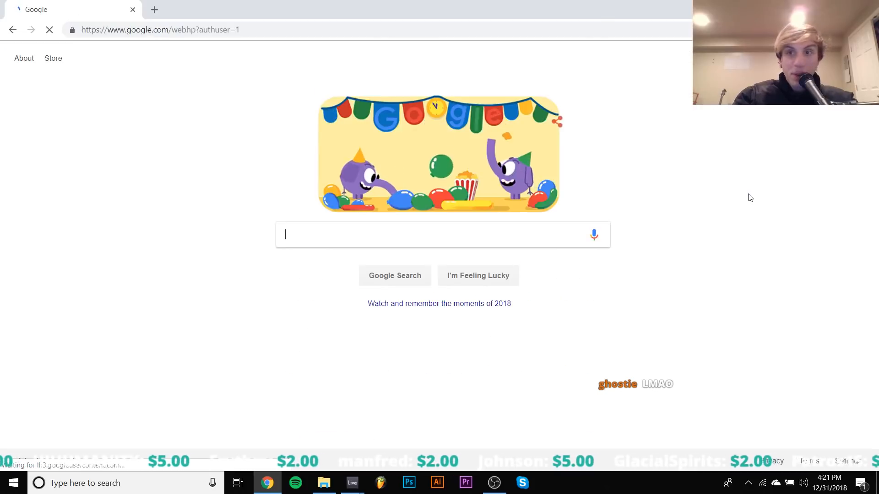
click(784, 58)
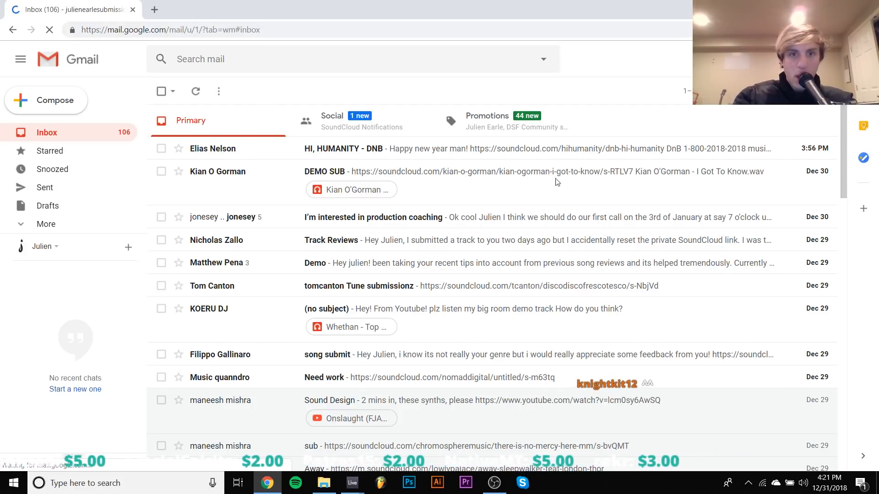
- Open the HI, HUMANITY - DNB email and bring up its linked SoundCloud track for listening
click(518, 151)
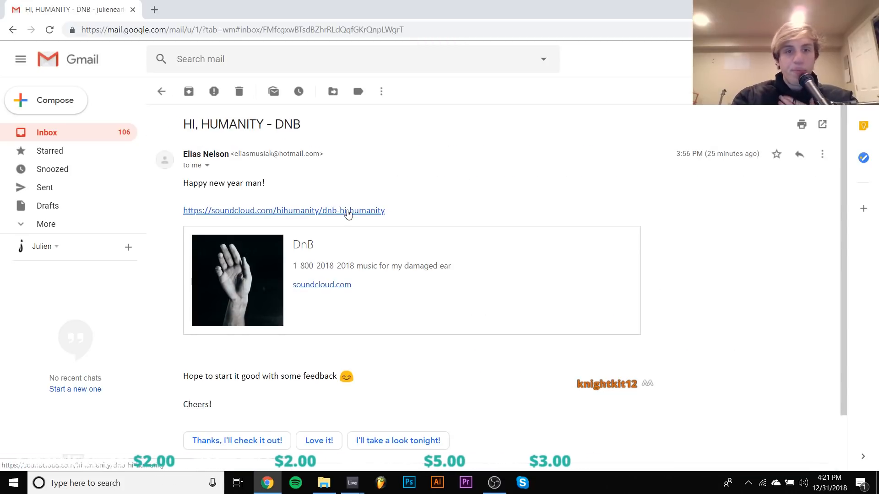
click(350, 211)
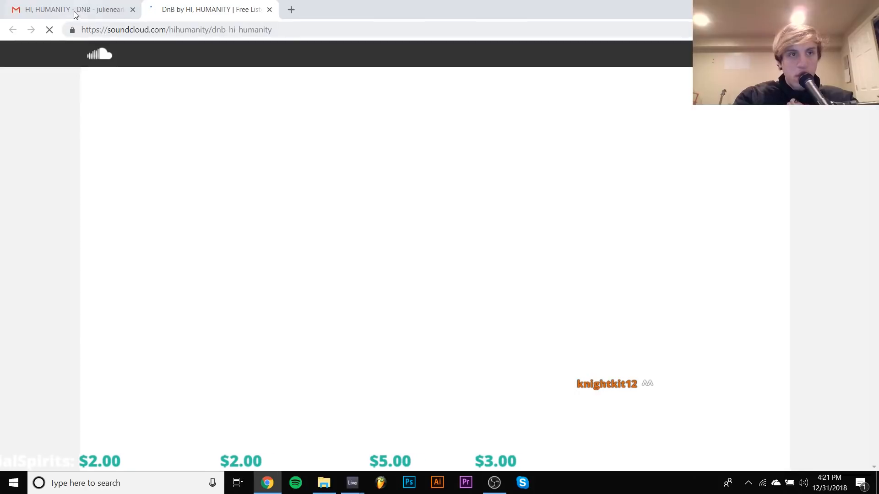
click(75, 13)
click(211, 5)
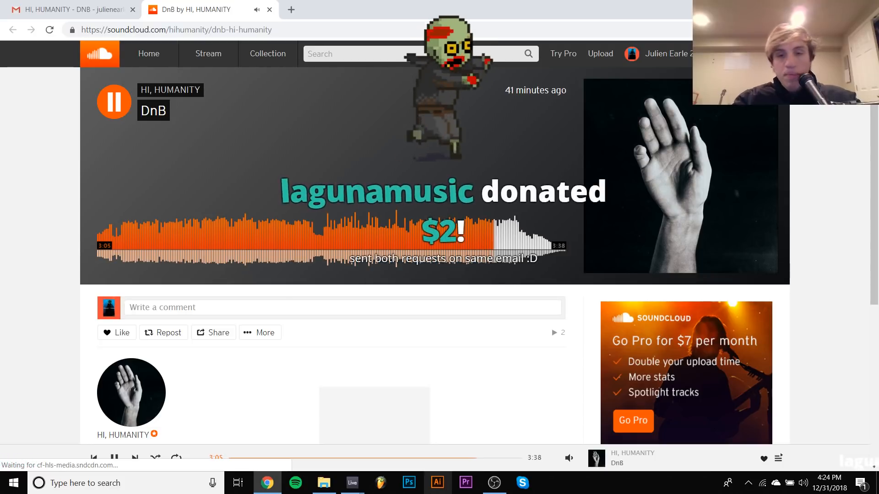
- Check OBS, replay the DnB track on SoundCloud from about 2:45 and pause it
click(495, 483)
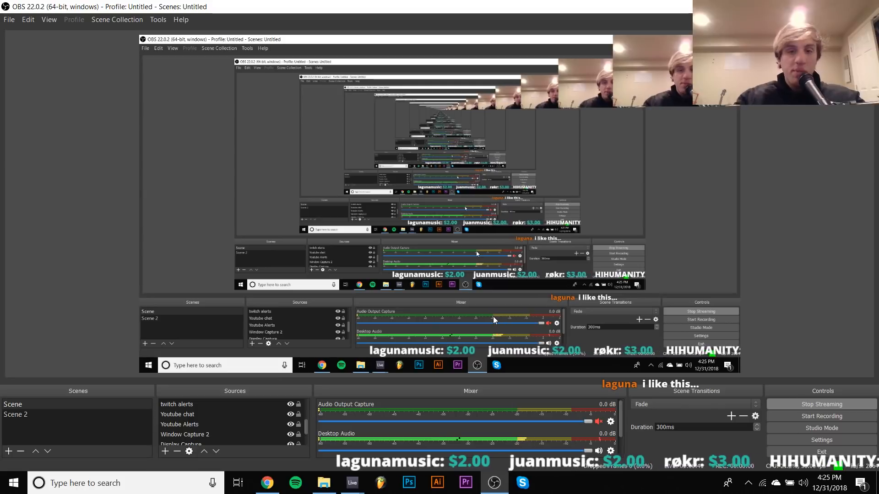
click(271, 490)
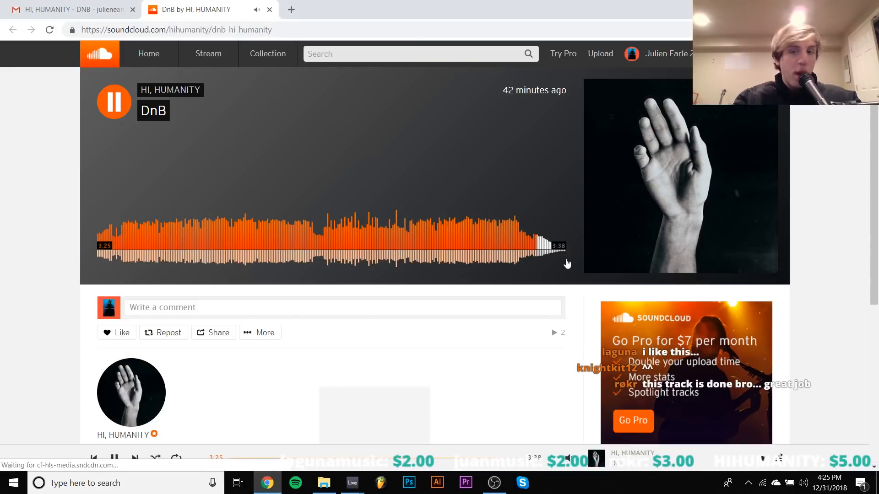
click(451, 229)
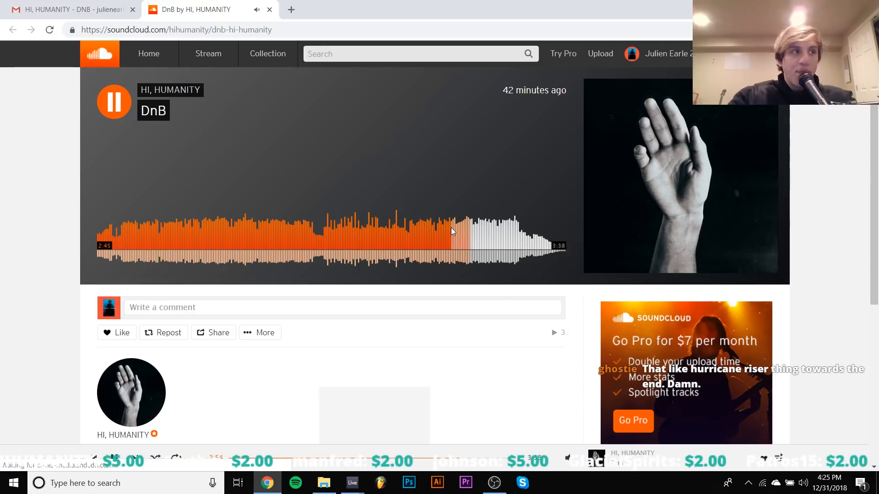
key(space)
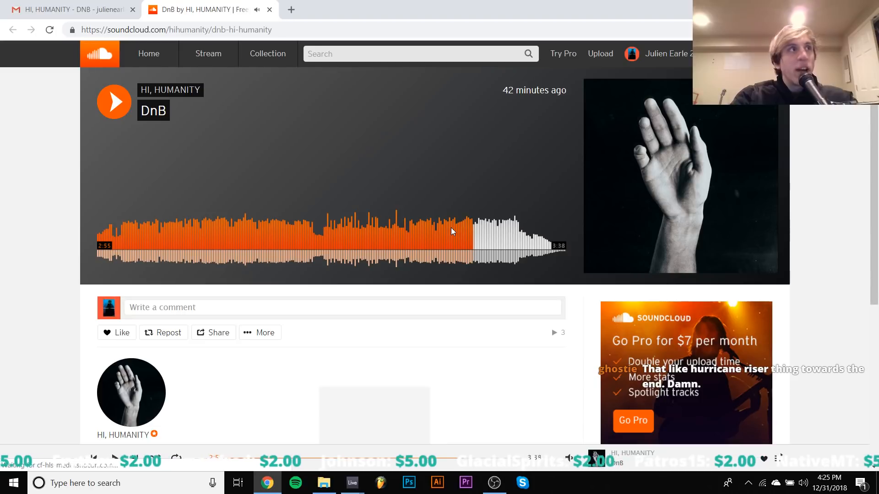
- Return to the dark project in Ableton Live and play the soloed 4 Group from the dh_synth_1 clip near bar 85
mouse_move(352, 483)
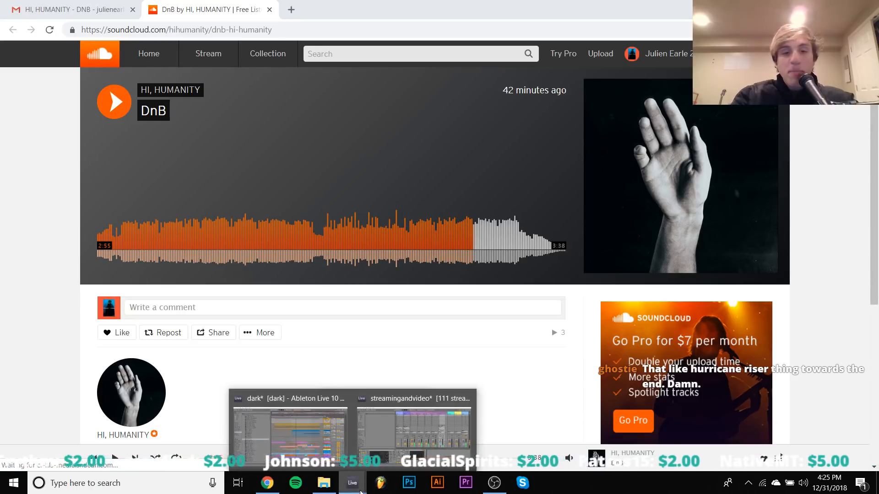
click(339, 439)
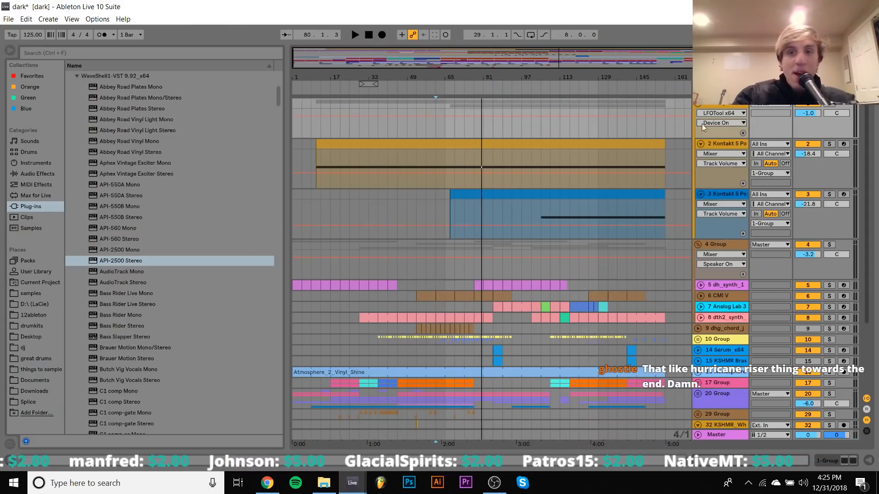
click(698, 106)
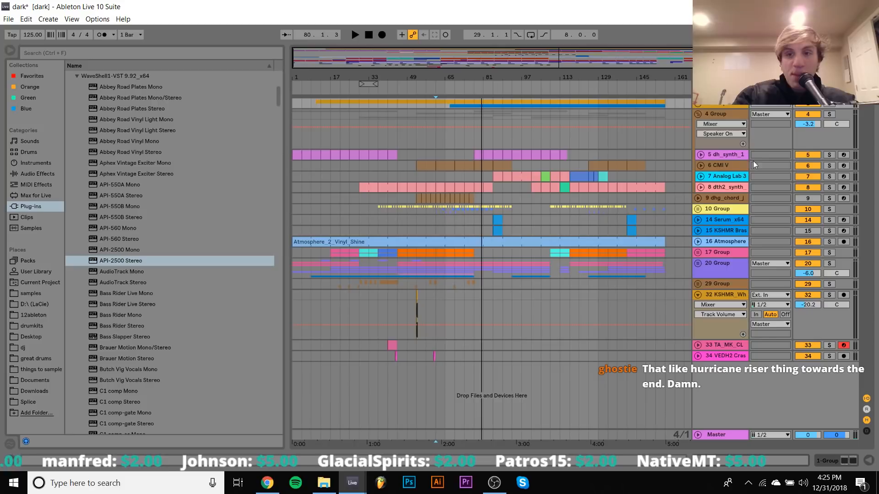
click(828, 114)
click(498, 155)
key(space)
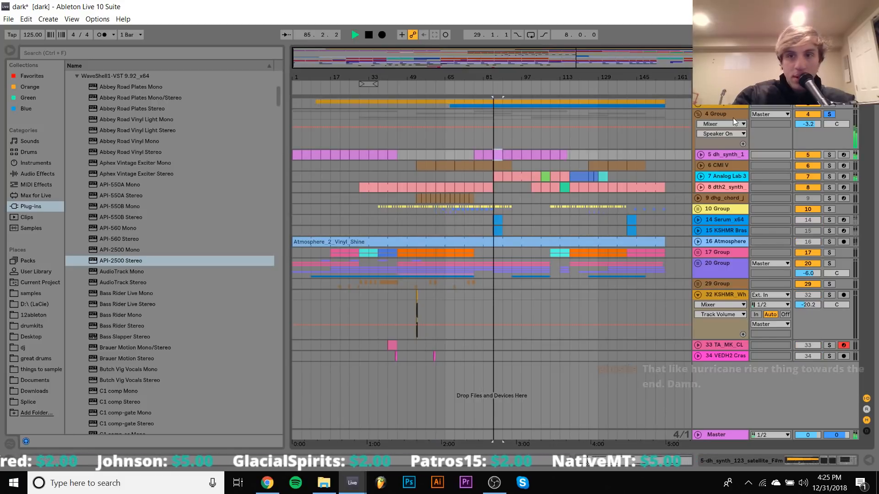
- Stop playback and open the Aphex Vintage Exciter Stereo window on 4 Group
double_click(735, 116)
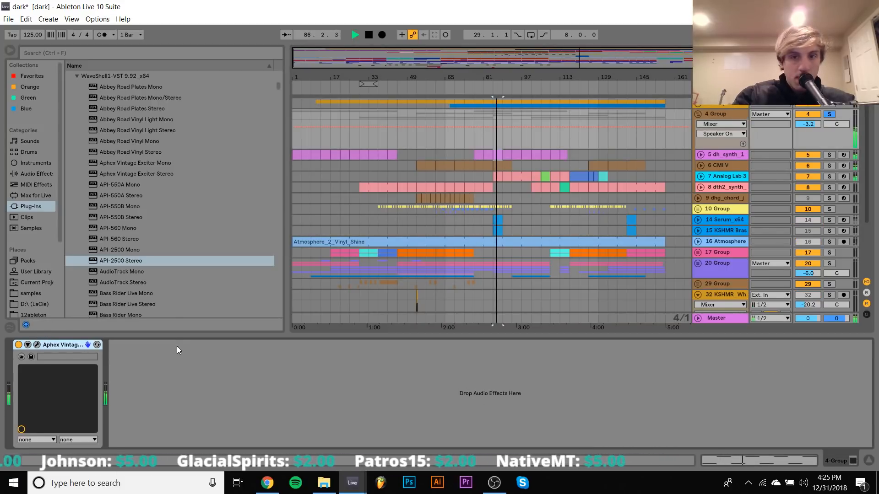
key(space)
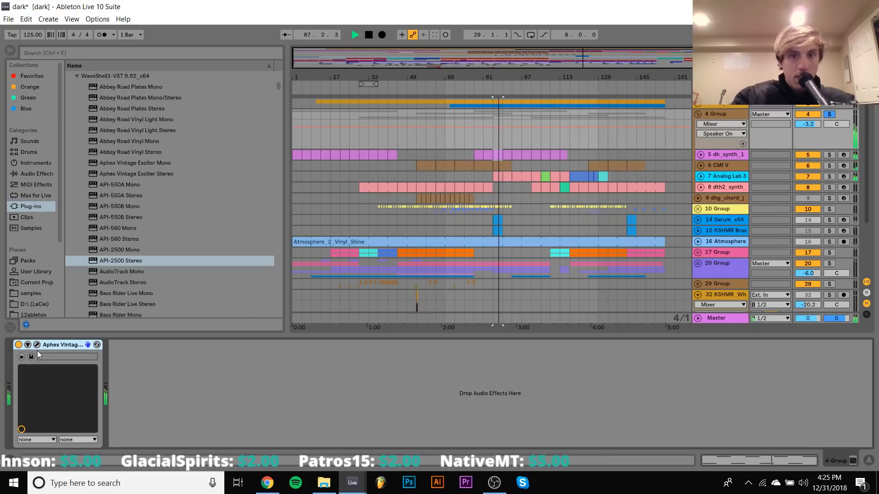
click(37, 345)
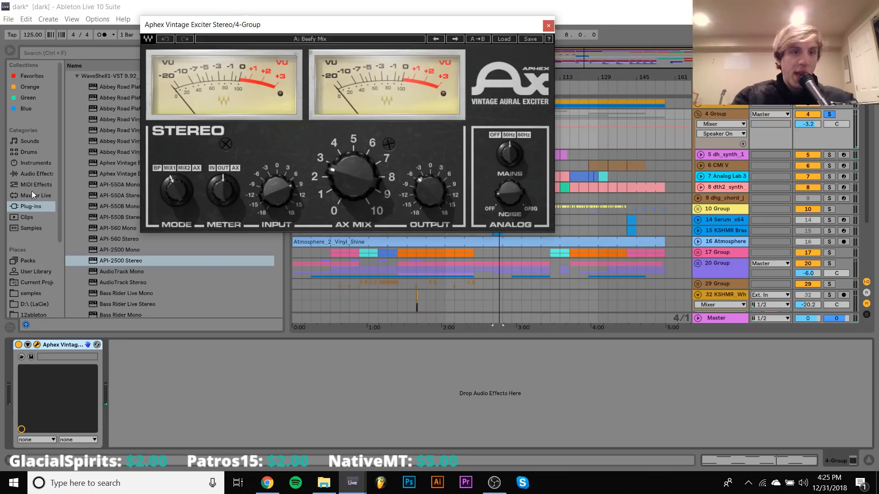
- Compare 4 Group with the Aphex Vintage Exciter bypassed and enabled, leave it enabled, close its window and unsolo the group
click(19, 345)
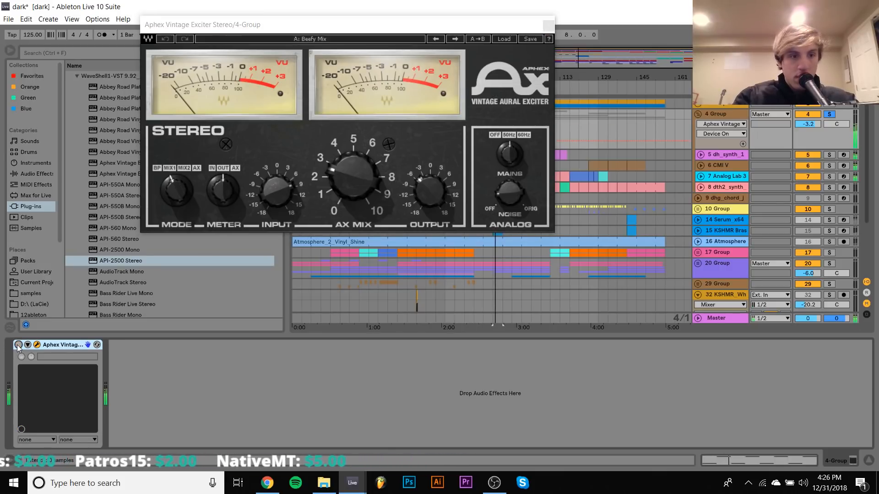
click(18, 345)
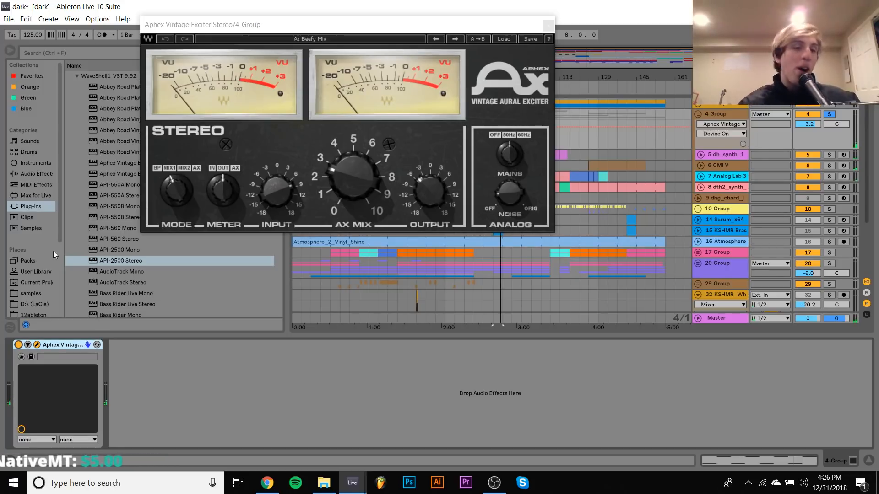
click(37, 345)
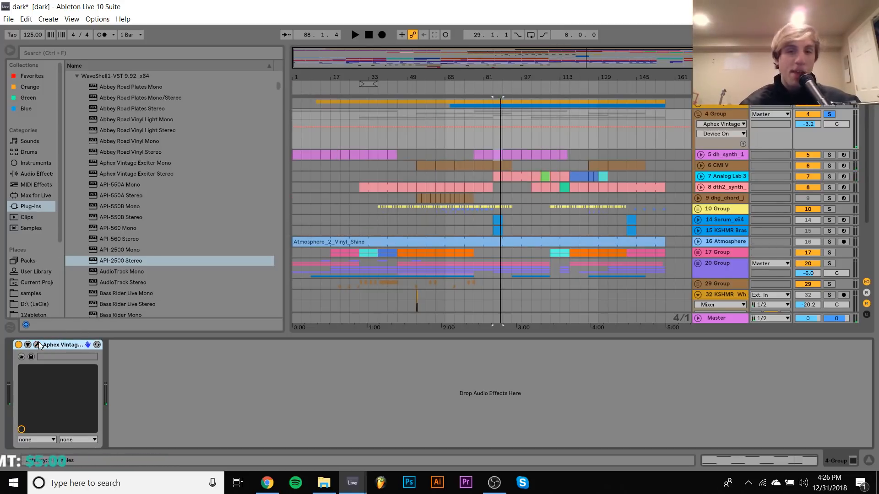
click(829, 115)
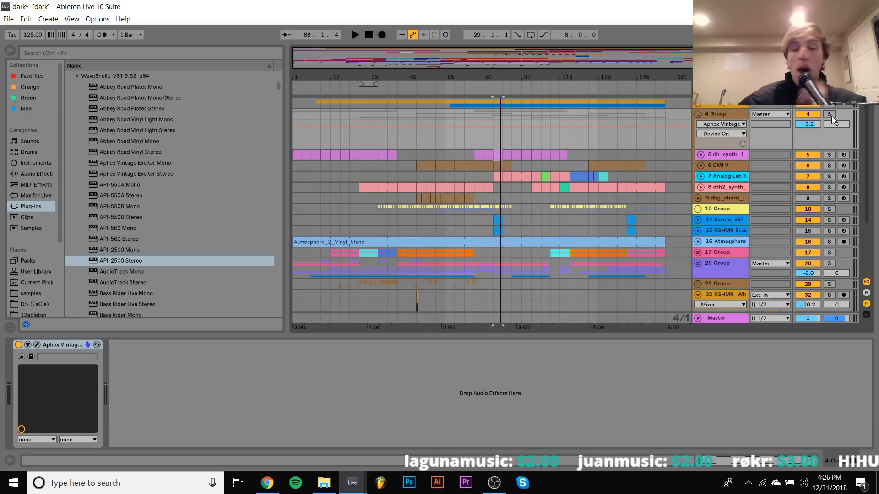
- Switch to Chrome, close the DnB track, and open the SoundCloud link from the submission røkr email in the inbox
click(257, 488)
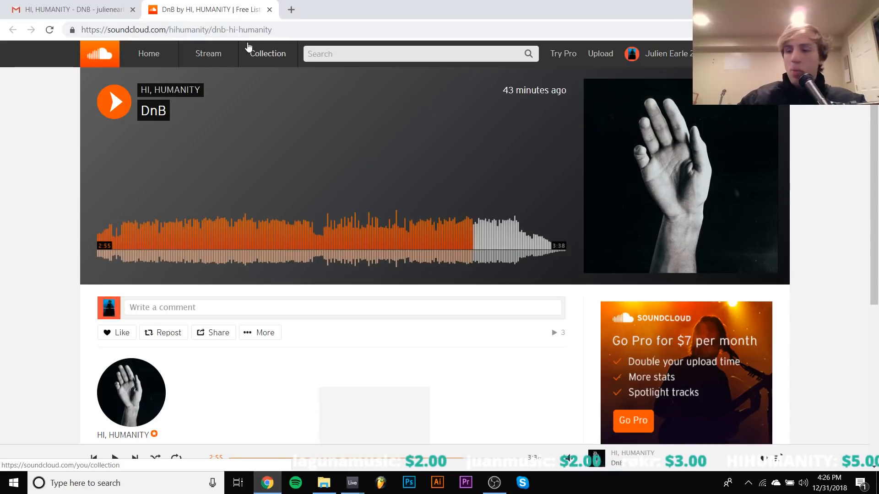
click(270, 9)
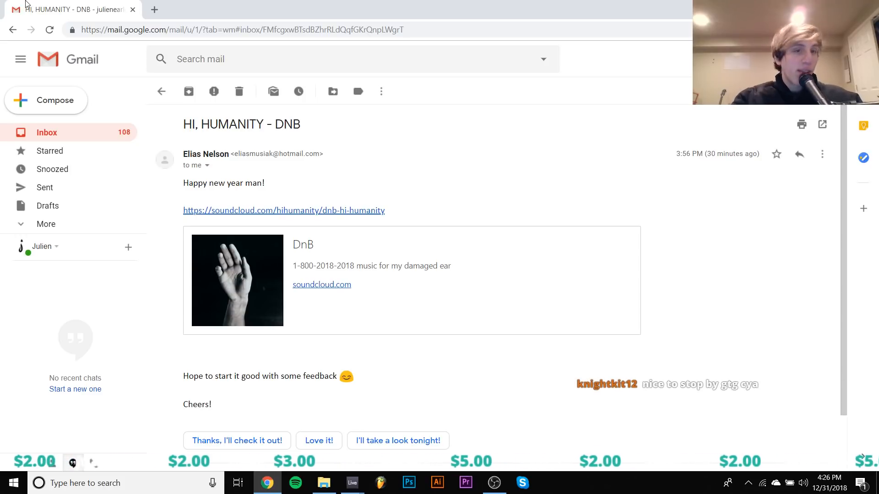
click(163, 91)
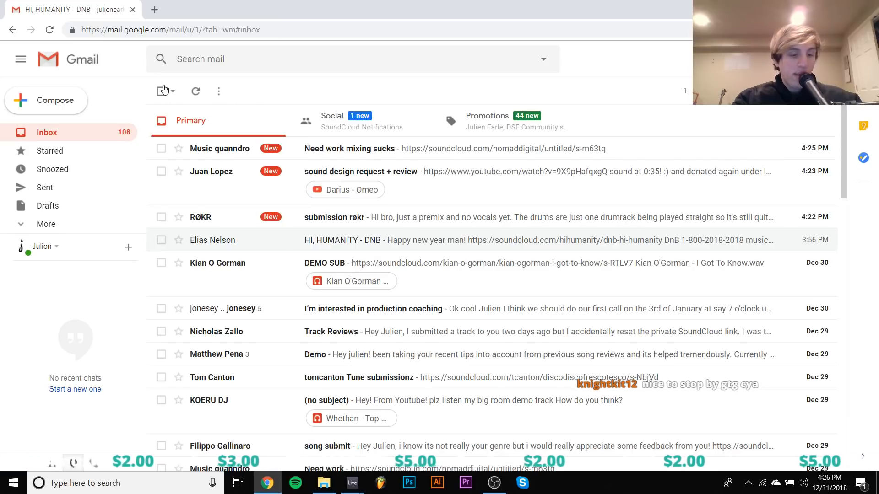
click(227, 224)
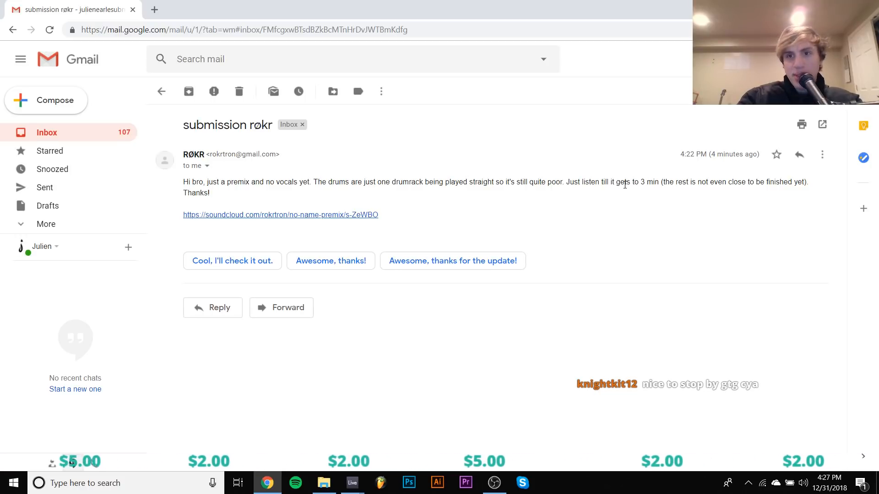
click(315, 215)
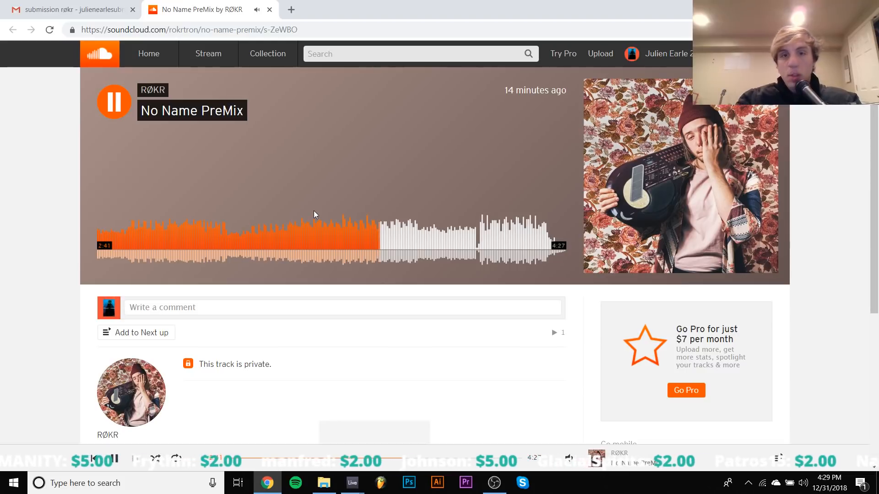
- Skip forward through No Name PreMix, sampling sections around 2:58, 3:19, 3:32 and the ending near 4:15
click(377, 229)
click(410, 232)
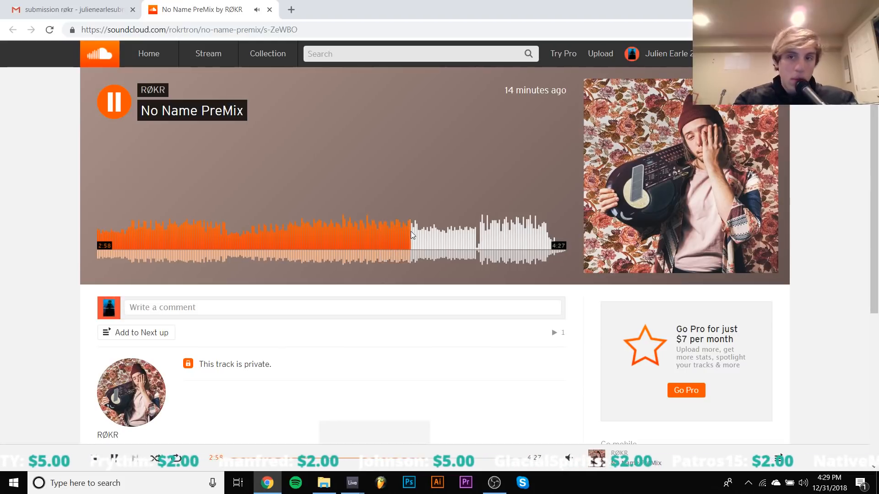
click(446, 239)
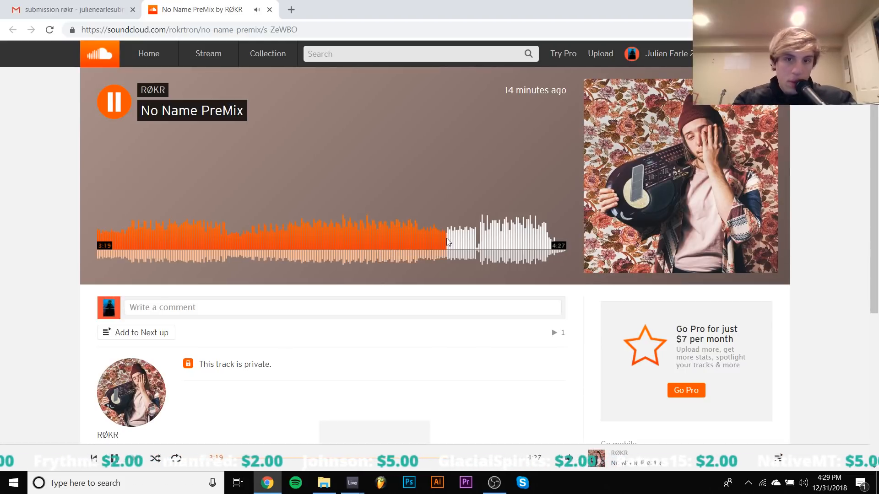
click(467, 243)
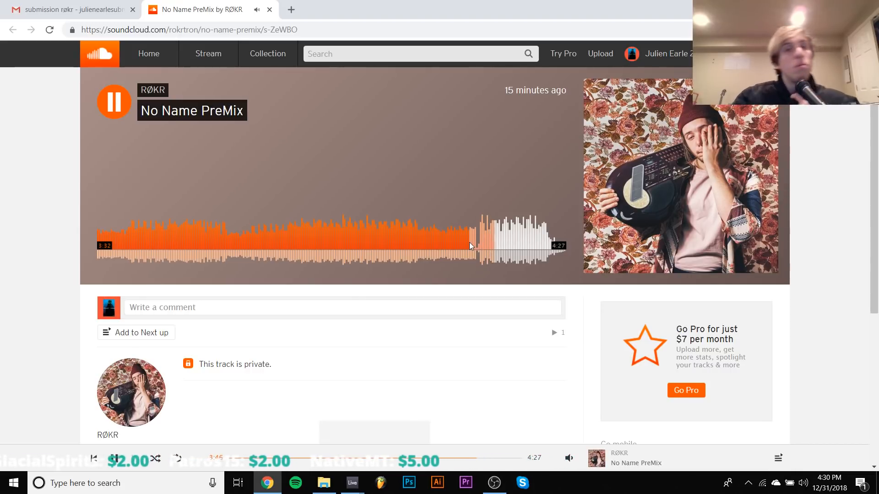
click(525, 234)
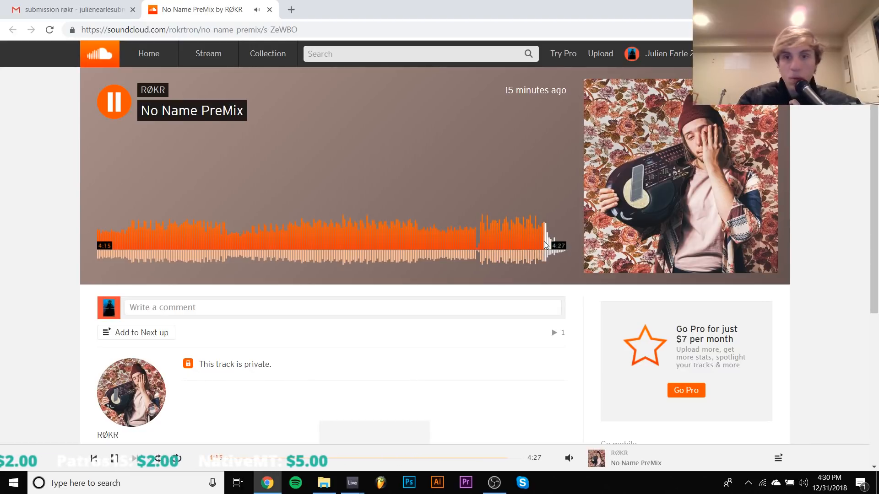
click(533, 243)
click(540, 241)
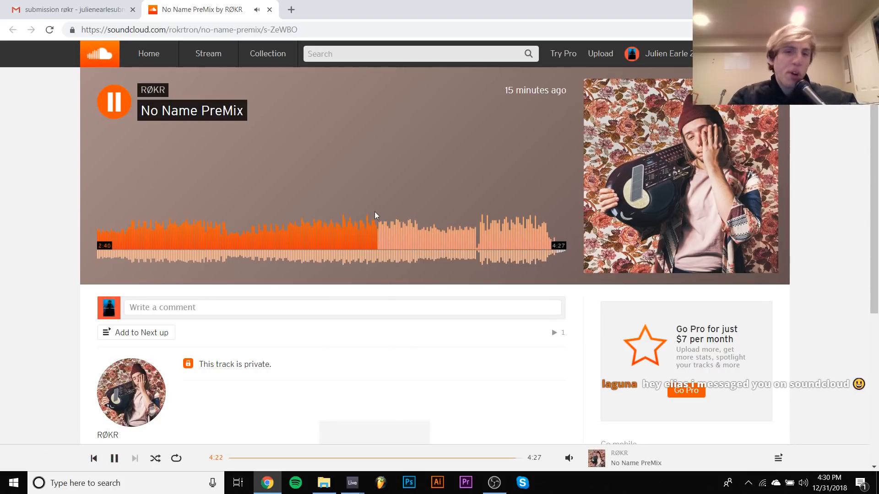
- Replay No Name PreMix from about 2:32 in short bursts, pausing between them and leaving the track paused
click(365, 225)
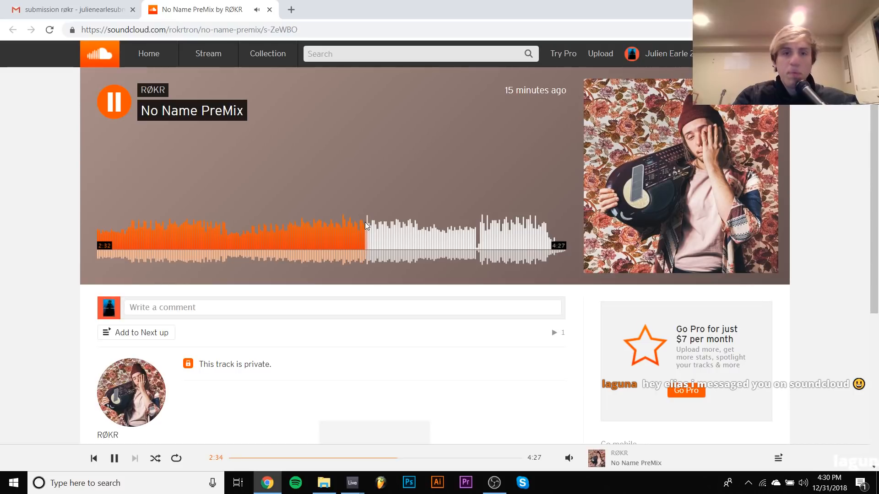
key(space)
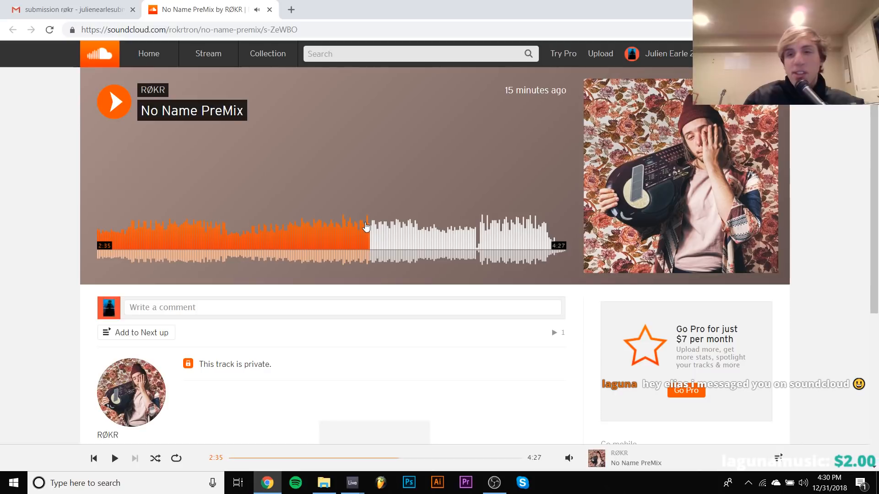
key(space)
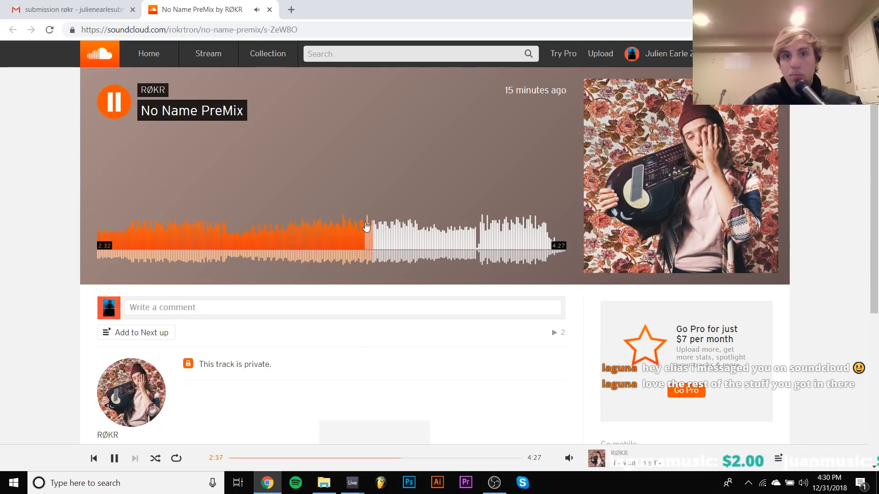
key(space)
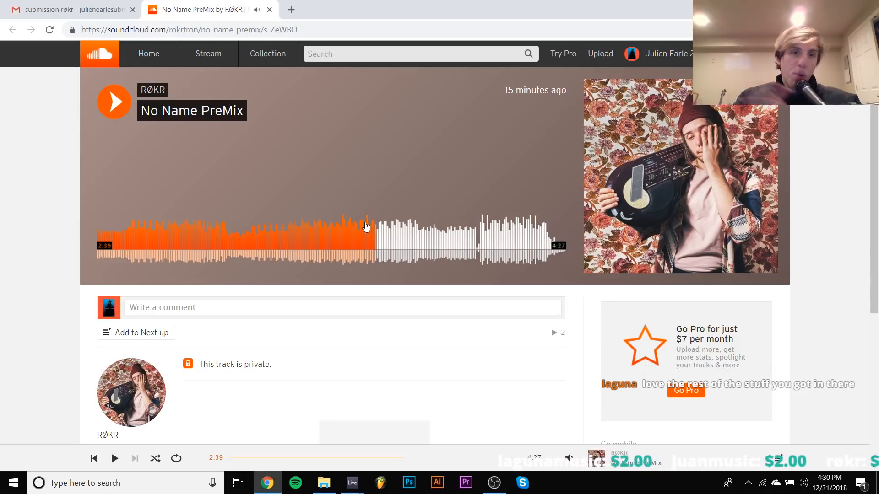
key(space)
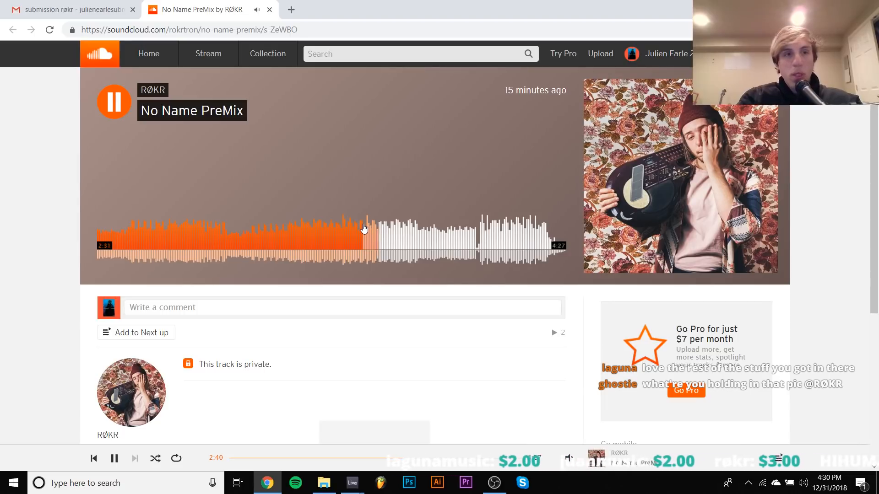
key(space)
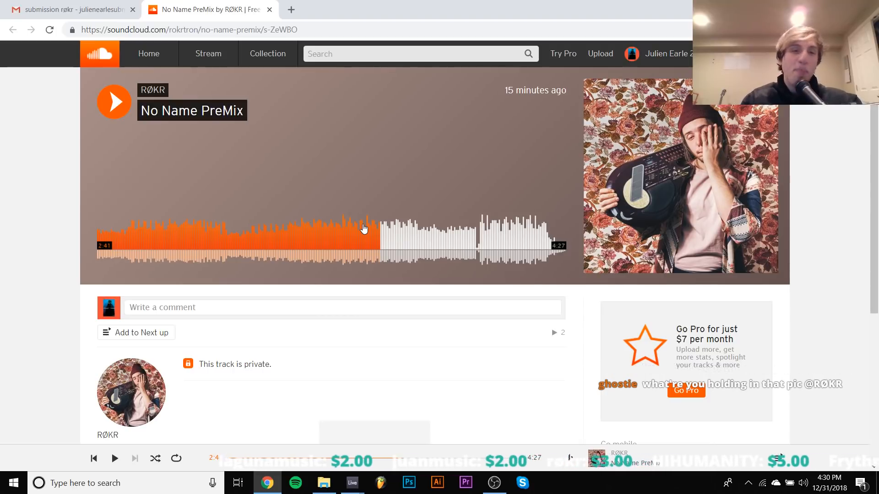
key(space)
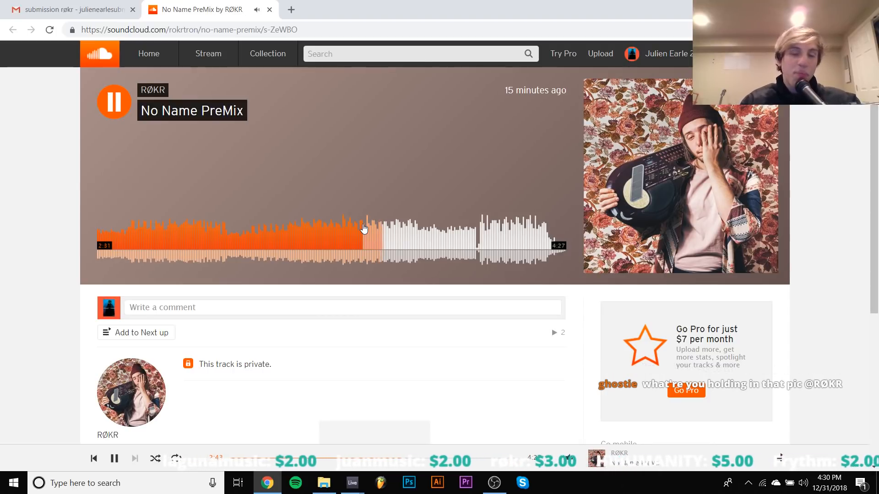
key(space)
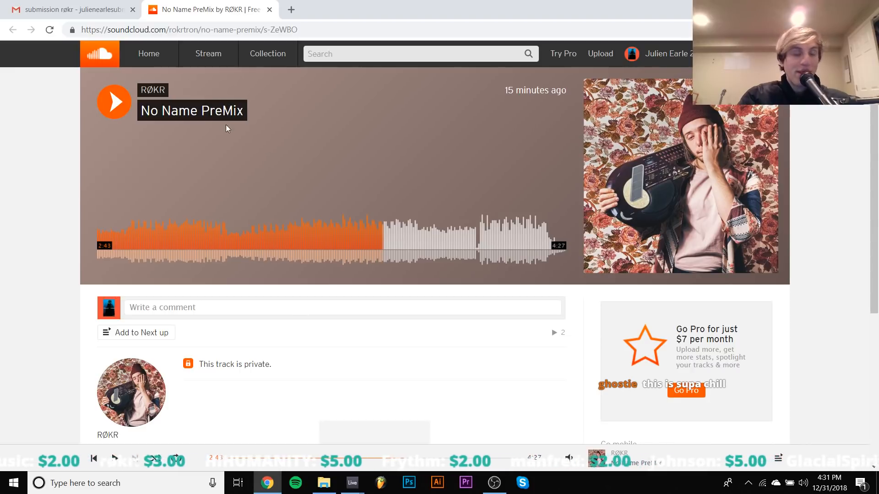
- Close the No Name PreMix track and open the sound design request + review email from the inbox
click(269, 11)
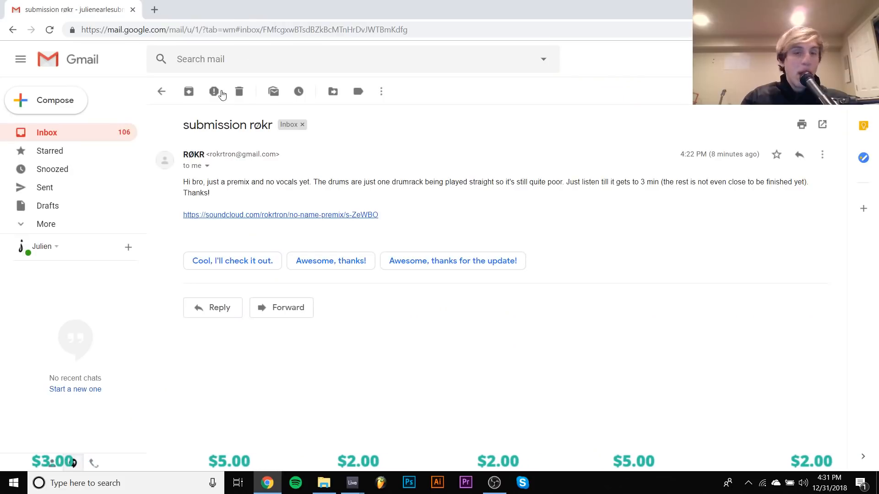
click(163, 92)
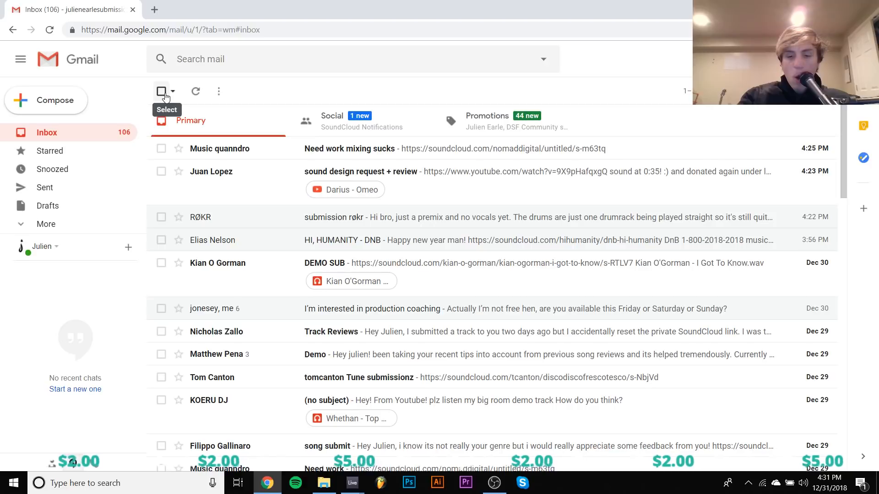
click(268, 178)
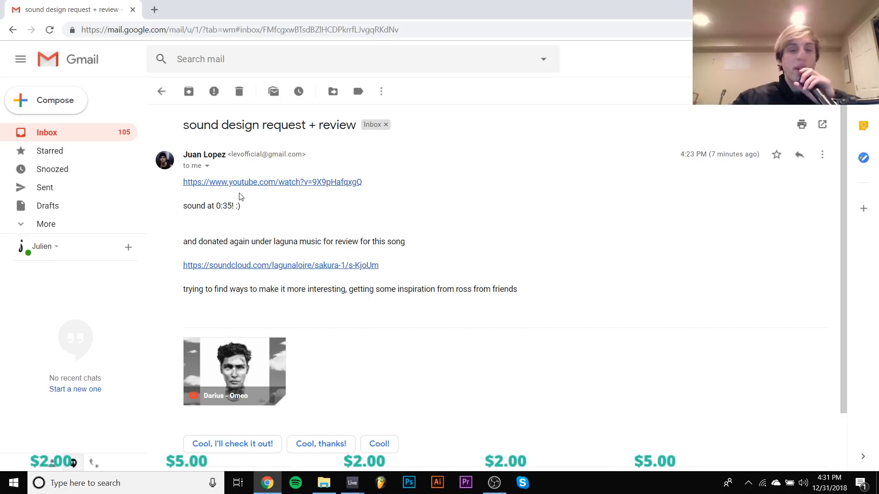
- Open the email's YouTube link to Darius - Omeo, listen to the requested sound from about 0:35, and pause it
click(238, 186)
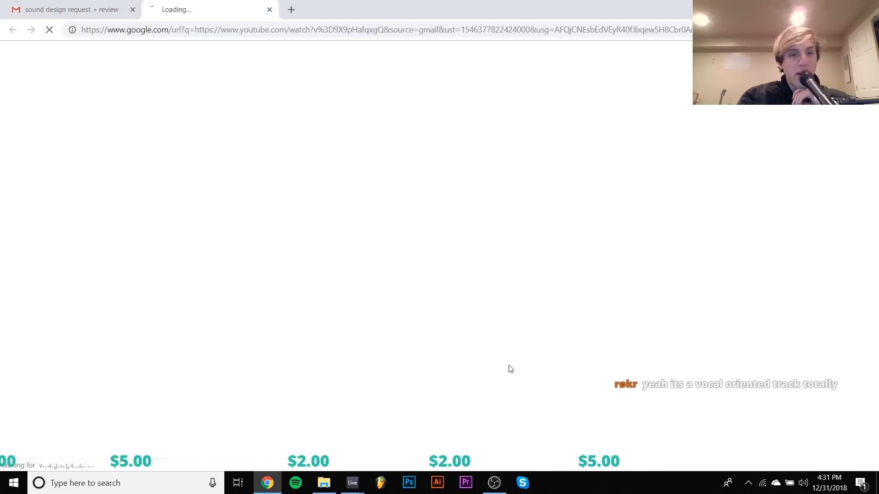
click(58, 4)
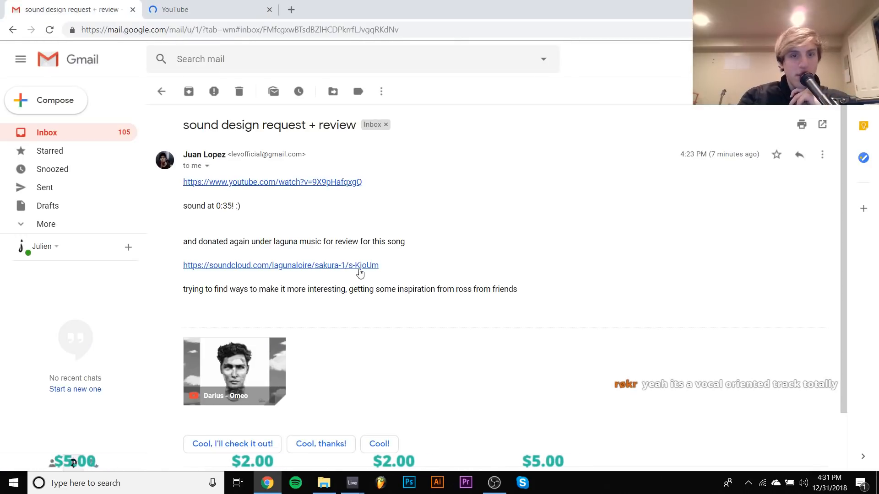
click(173, 6)
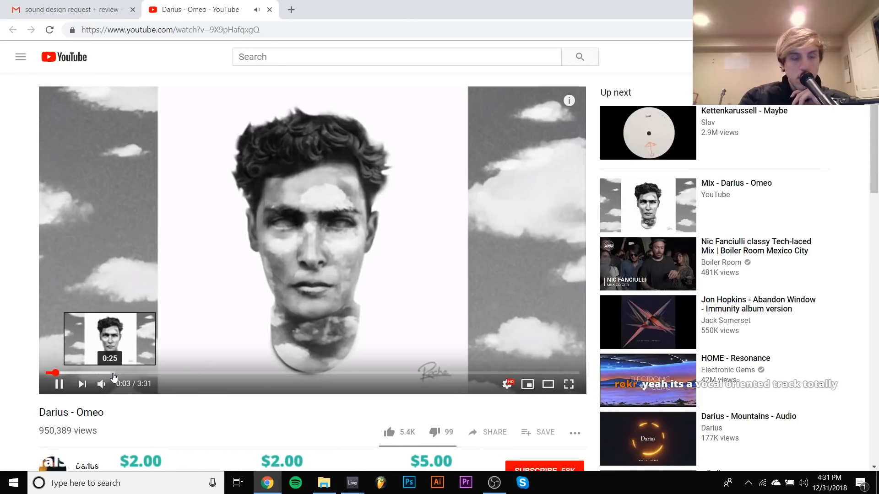
click(136, 375)
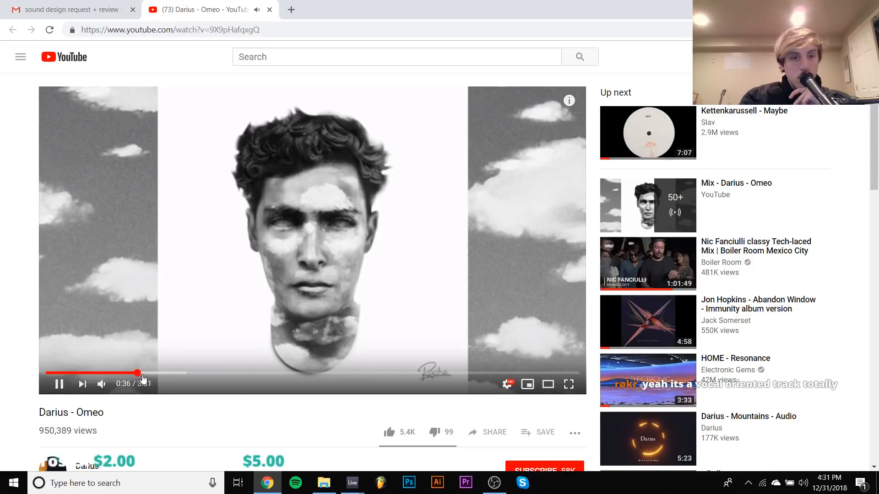
click(277, 259)
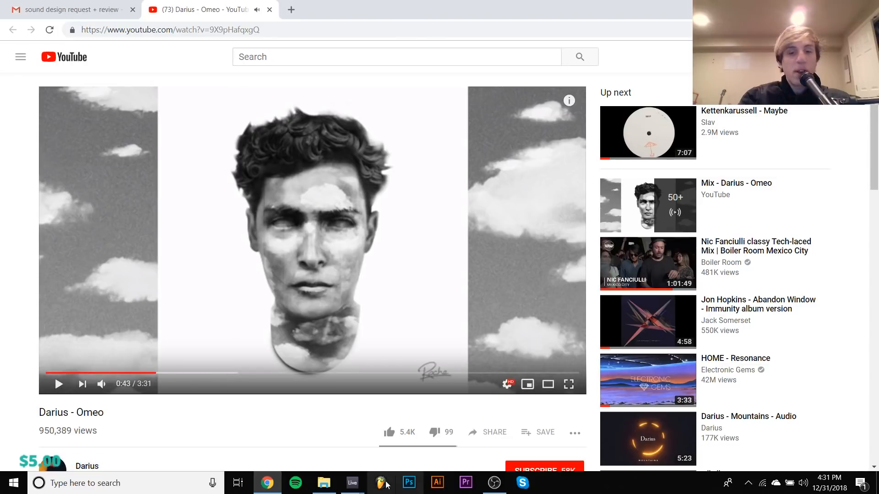
- Switch to the dark project in Ableton Live, start a new set while saving the current one, and dismiss the Splice notification
mouse_move(352, 483)
click(293, 440)
key(Return)
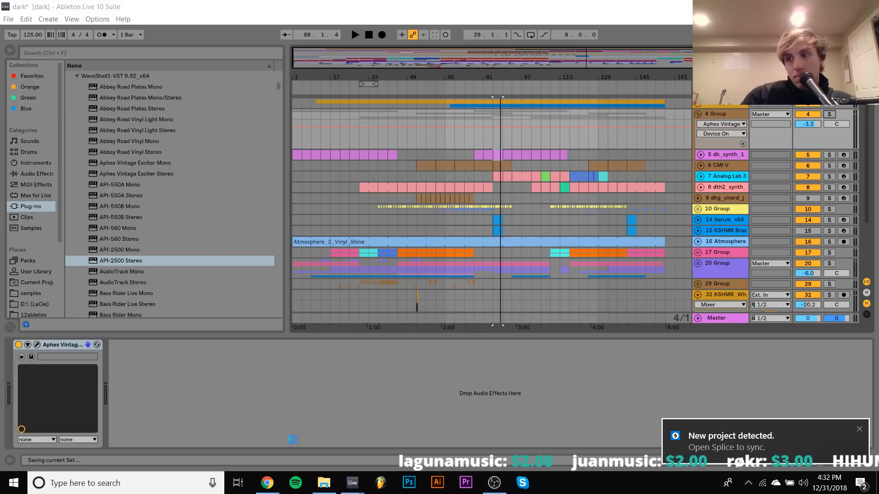
click(859, 429)
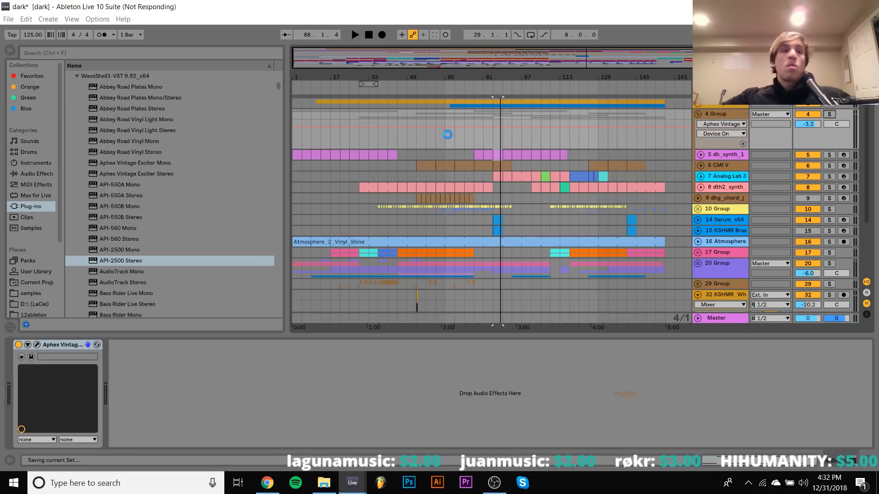
- Replay Darius - Omeo on YouTube from 0:43 and pause it at 0:53
click(268, 488)
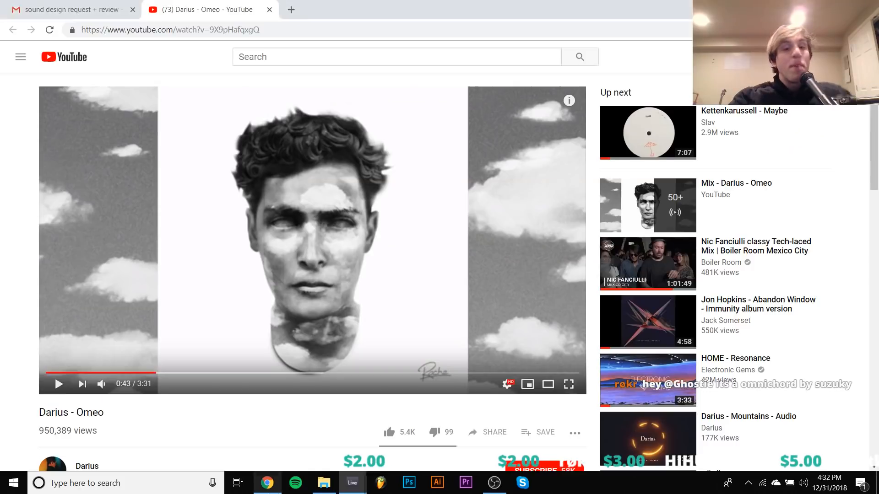
click(309, 226)
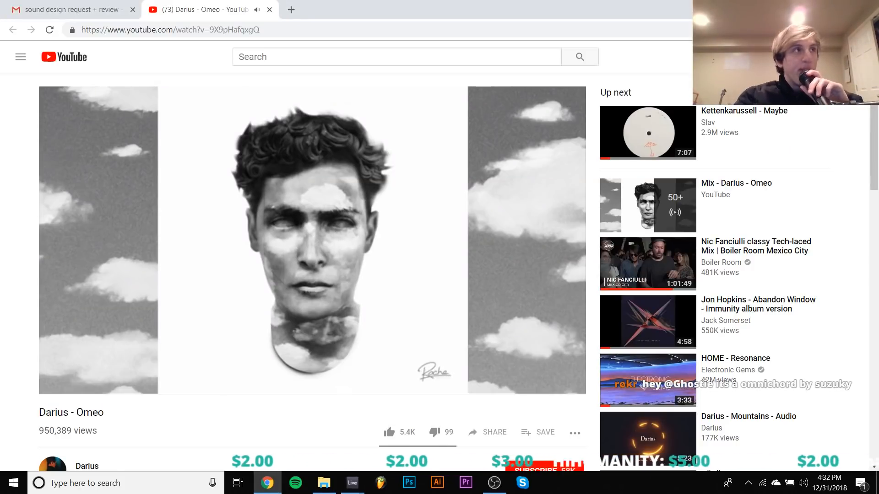
mouse_move(353, 492)
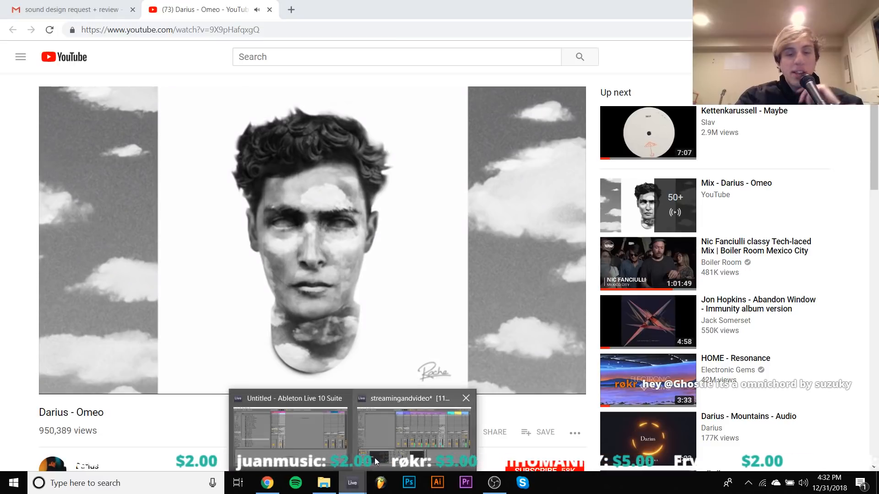
click(412, 432)
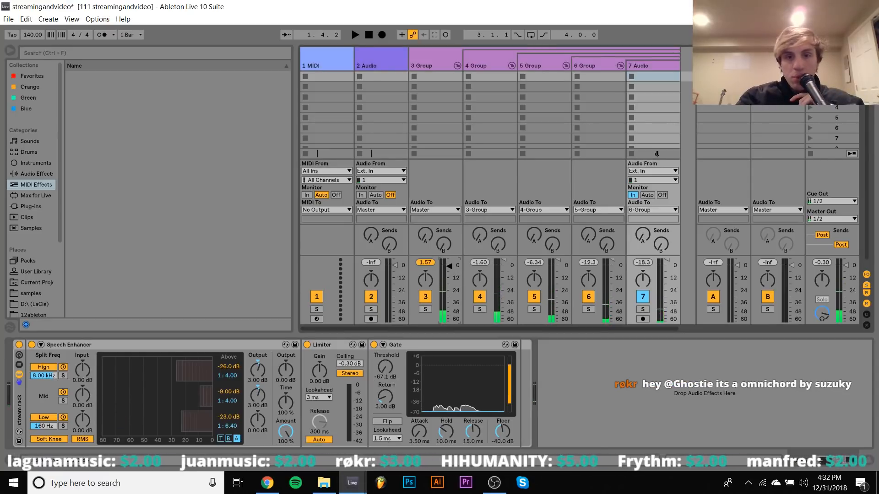
click(278, 492)
click(320, 296)
- Switch to the untitled Ableton Live set, show its Arrangement view, and loop bars 1 to 4
mouse_move(354, 489)
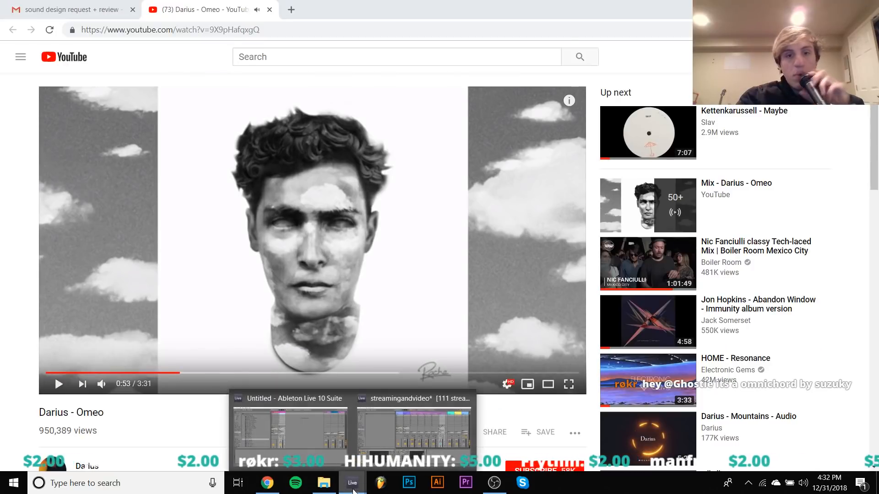
click(314, 439)
key(Tab)
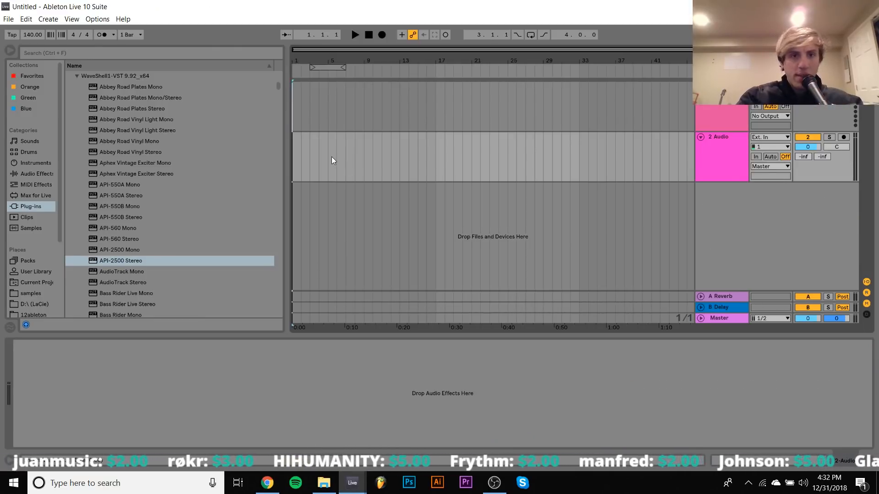
drag(331, 155, 277, 154)
key(ctrl+l)
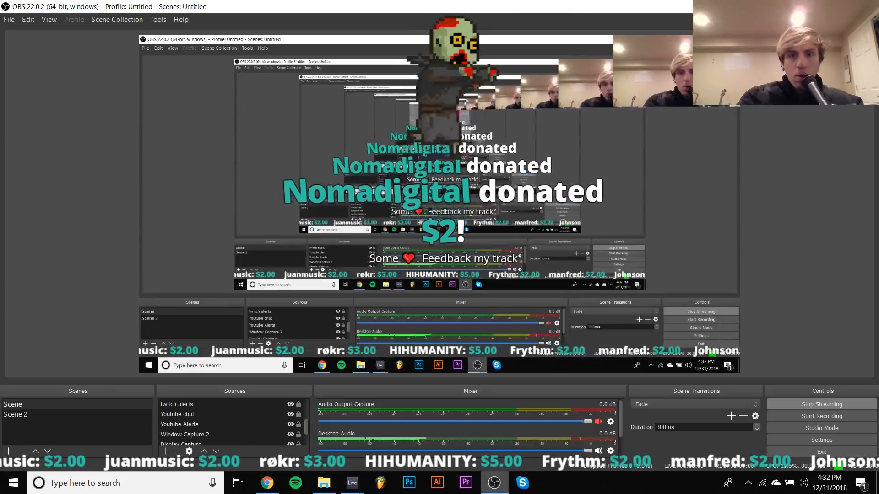
- Look in on OBS, return to the untitled Ableton Live set, and insert a four-bar MIDI clip on the first track
click(494, 483)
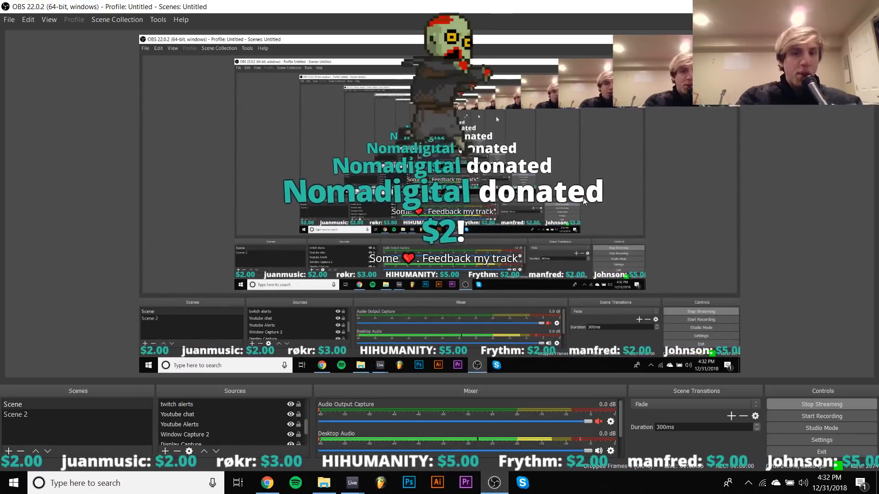
mouse_move(352, 483)
click(284, 430)
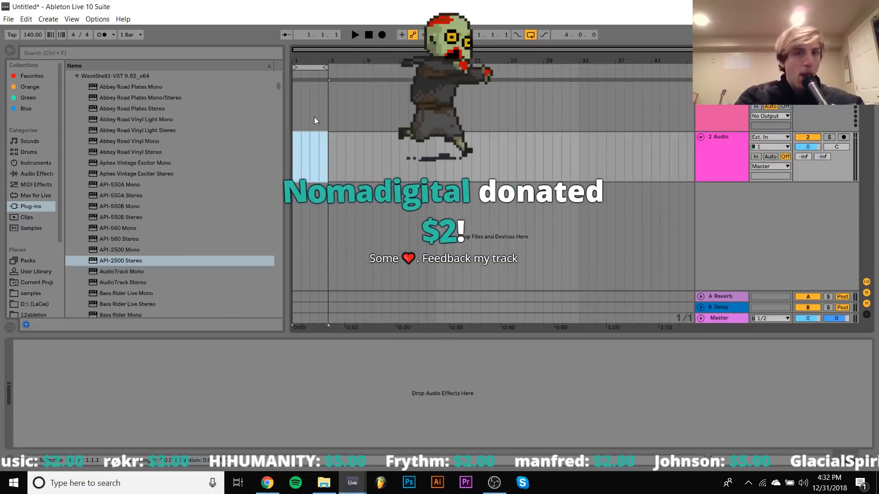
drag(323, 113, 289, 113)
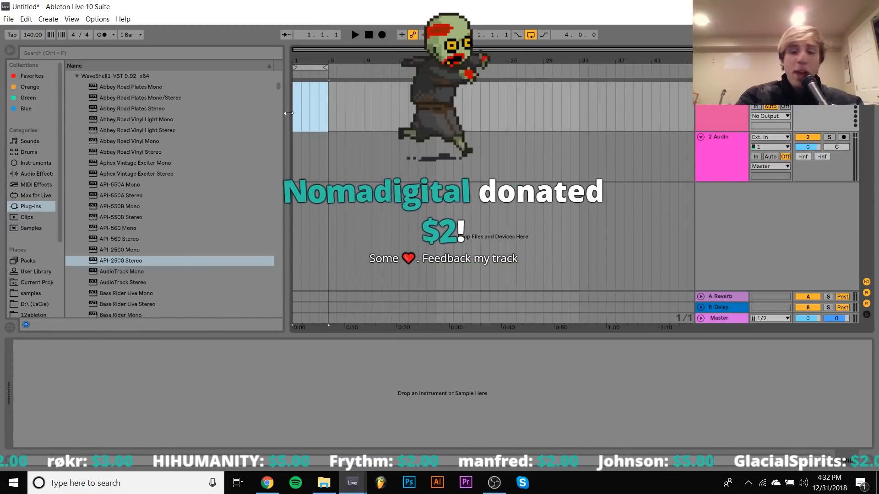
key(ctrl+shift+m)
- Load the Analog instrument onto the MIDI track and set the song tempo to 110 BPM
click(37, 163)
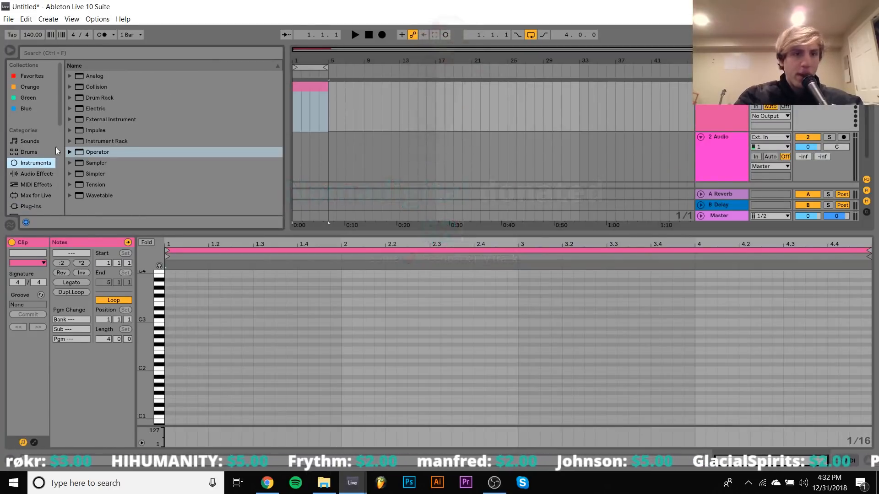
click(94, 77)
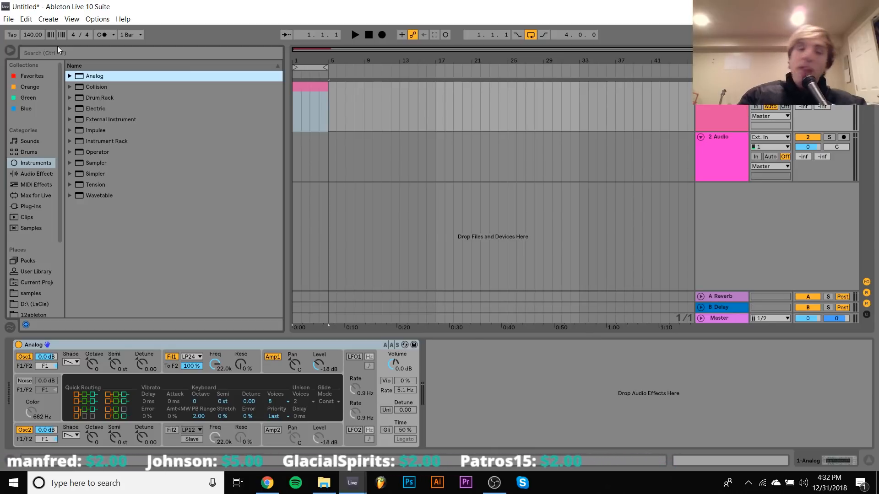
click(32, 35)
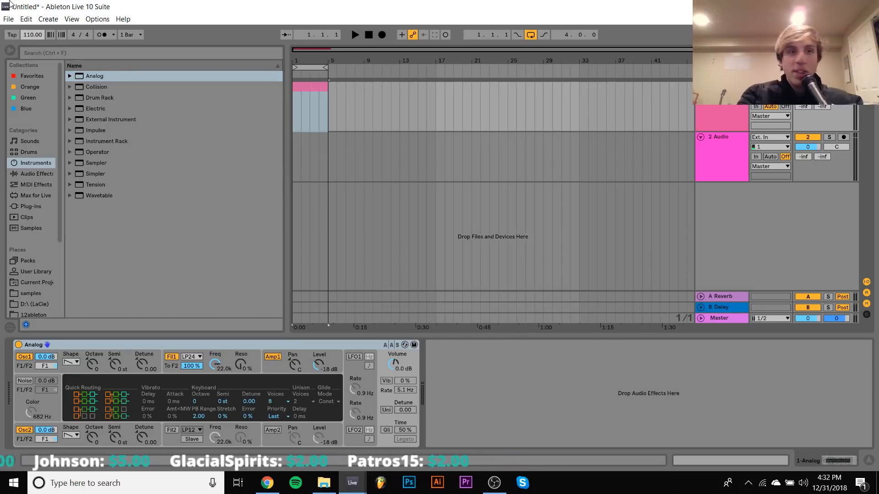
key(space)
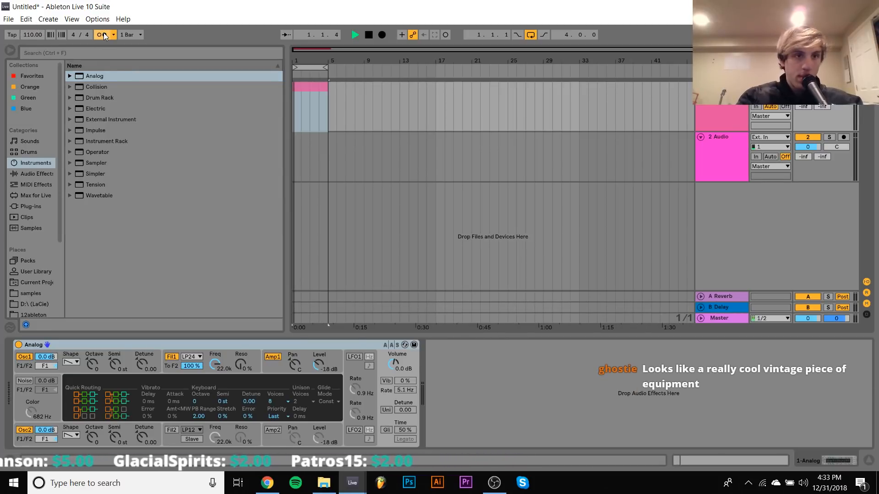
- Draw a four-note chord of G2, B2, D3 and F#3 at the start of the MIDI clip
double_click(301, 82)
double_click(168, 343)
key(space)
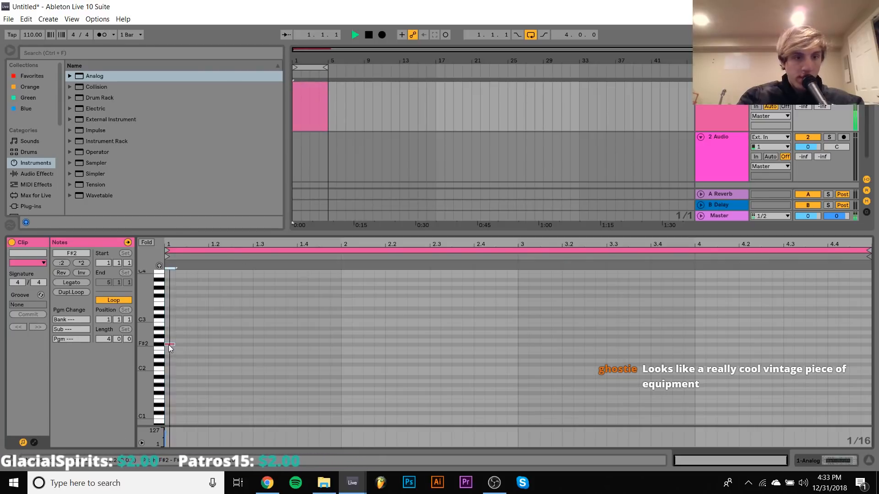
double_click(171, 330)
key(space)
drag(170, 329, 170, 324)
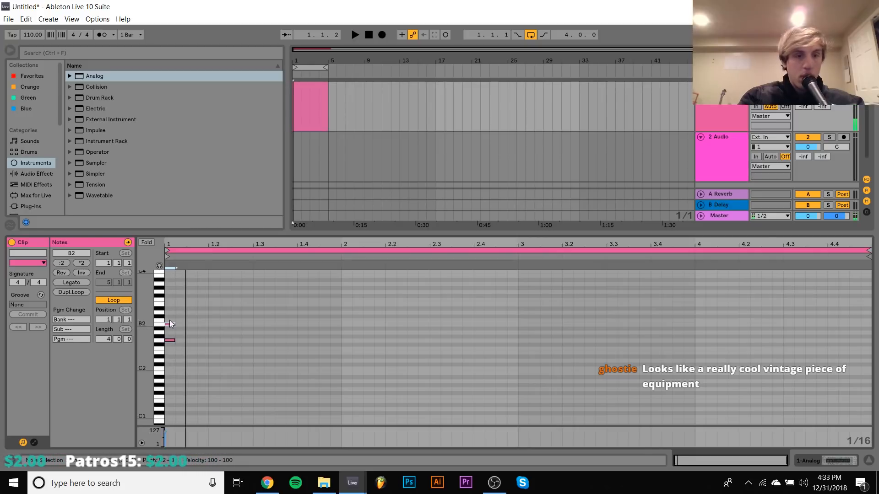
double_click(169, 310)
key(Down)
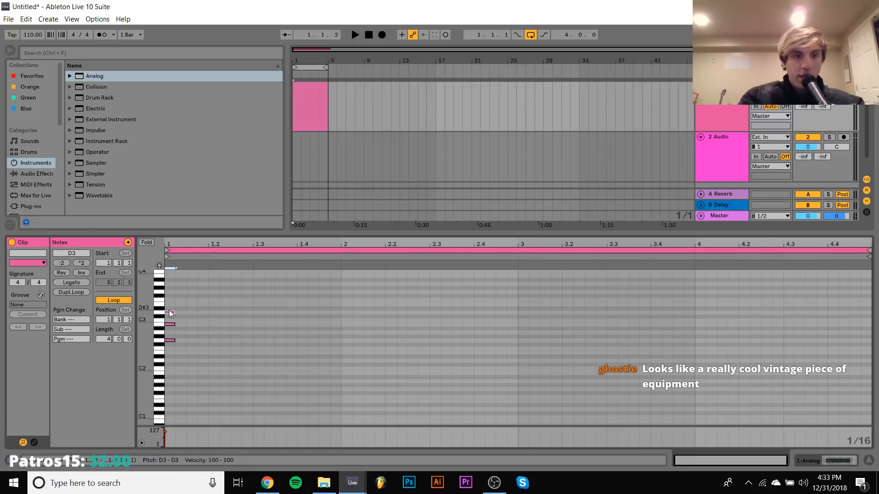
double_click(172, 296)
key(space)
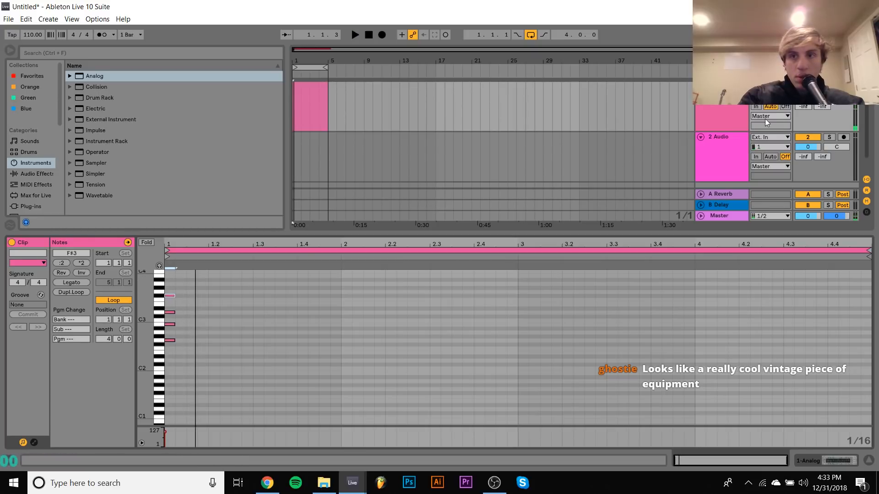
- Audition the chord with its B2 note lowered a semitone, and move the note back up to compare
key(space)
shift+click(171, 324)
key(Down)
key(space)
key(space)
key(Up)
key(space)
key(space)
- Lengthen the chord to an eighth note, duplicate it to 1.2.3, and play back the pair
key(ctrl+a)
key(shift+Right)
key(ctrl+d)
key(Right)
key(Right)
key(Right)
key(Right)
key(space)
key(space)
- Duplicate both chords into bar 2 so they start at 2.1 and 2.2.3, and play the clip
key(ctrl+d)
key(Right)
key(Right)
key(Right)
key(Right)
key(Right)
key(Right)
key(Right)
key(Right)
key(space)
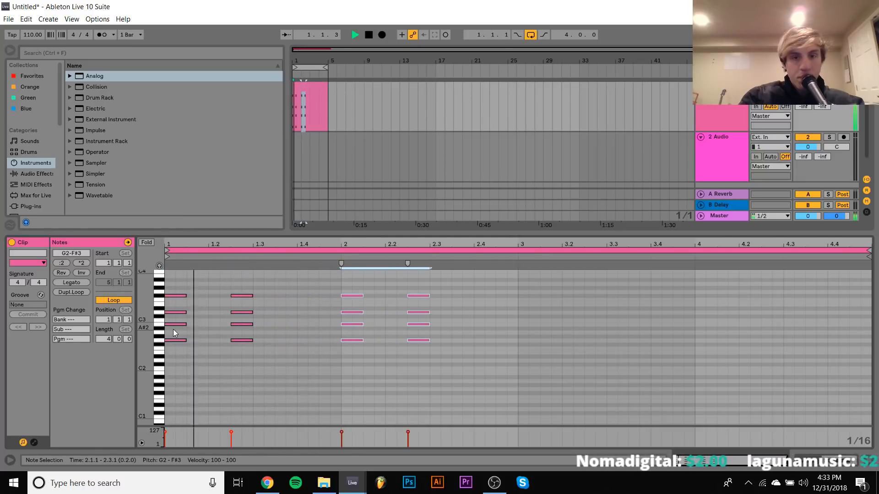
- Duplicate all the chords of bars 1 and 2 into bars 3 and 4
key(ctrl+a)
key(ctrl+d)
key(Right)
key(Right)
key(Right)
key(Right)
key(Right)
key(Right)
key(Right)
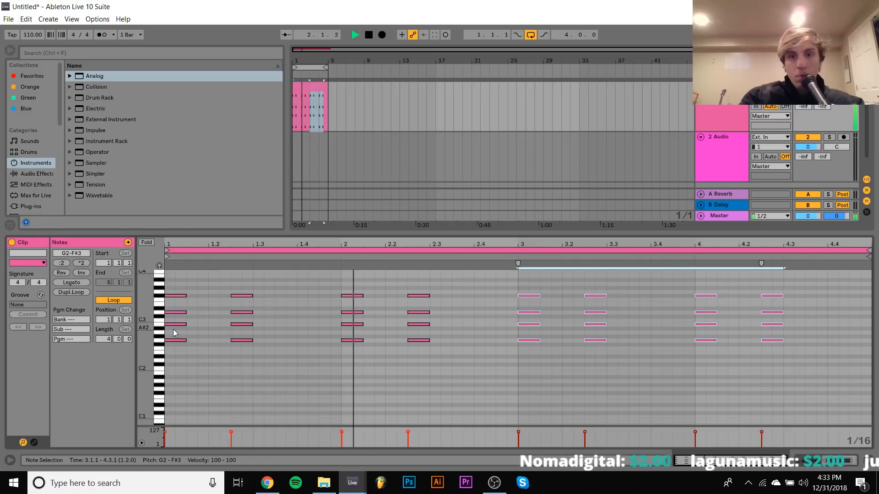
key(Right)
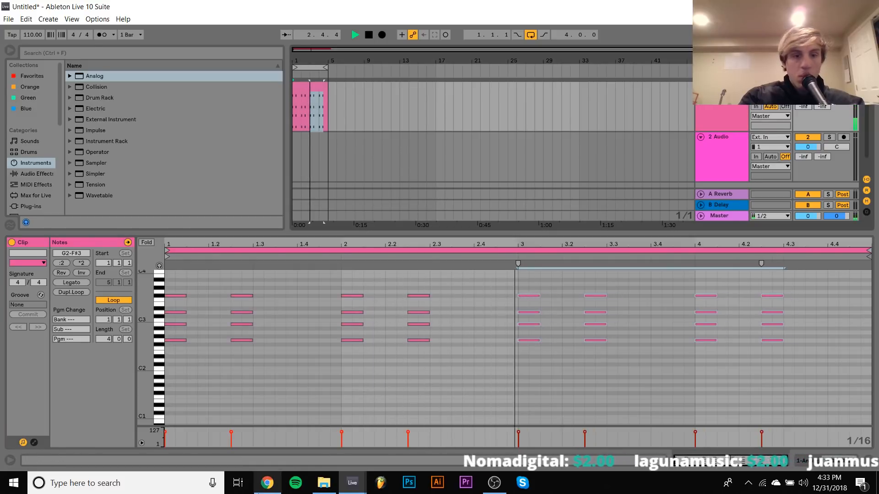
- Listen briefly to Darius - Omeo from about 0:54, pause it, and return to Ableton Live to compare the chords
click(264, 488)
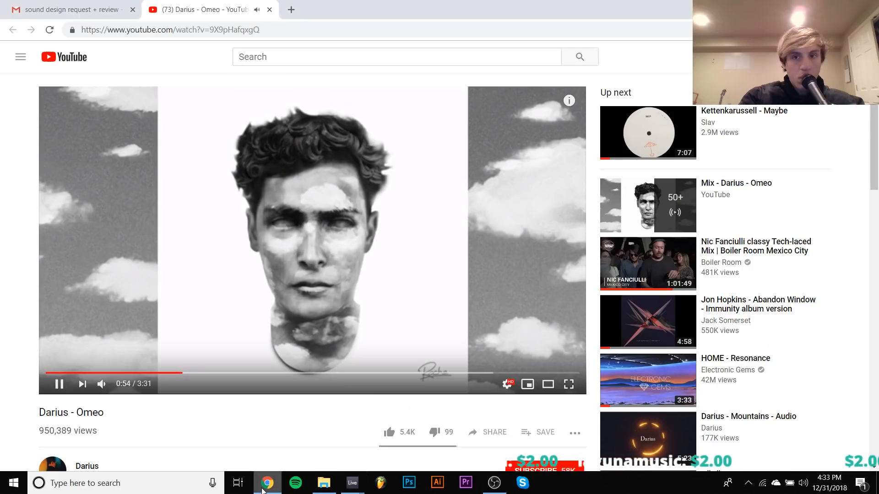
key(space)
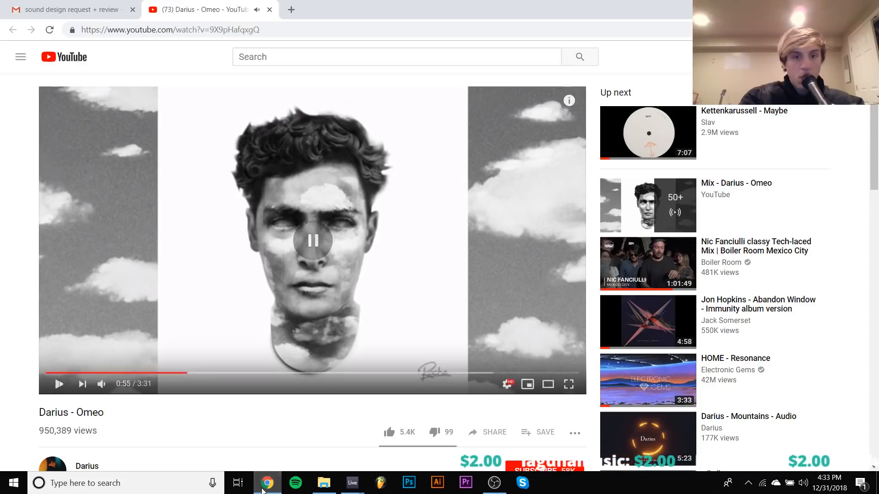
click(263, 489)
key(space)
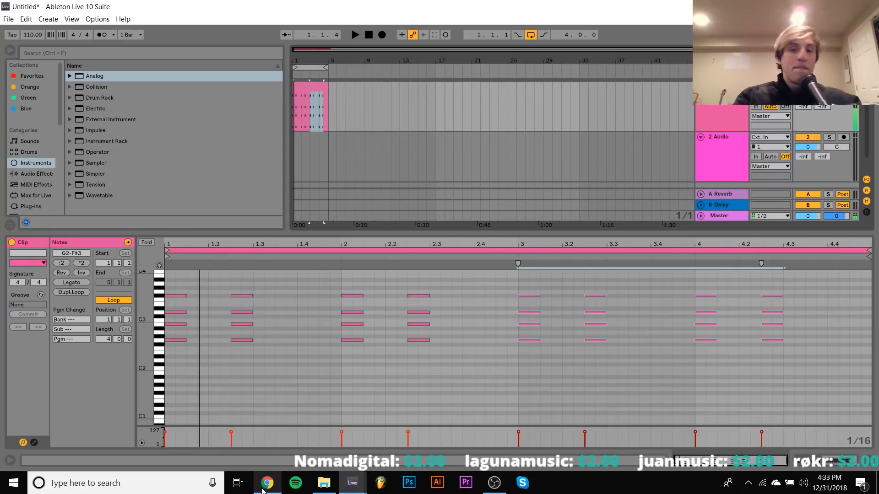
- Detune Analog's oscillator 1 to -0.06 and lower the filter 1 frequency to 398, auditioning each change
click(724, 122)
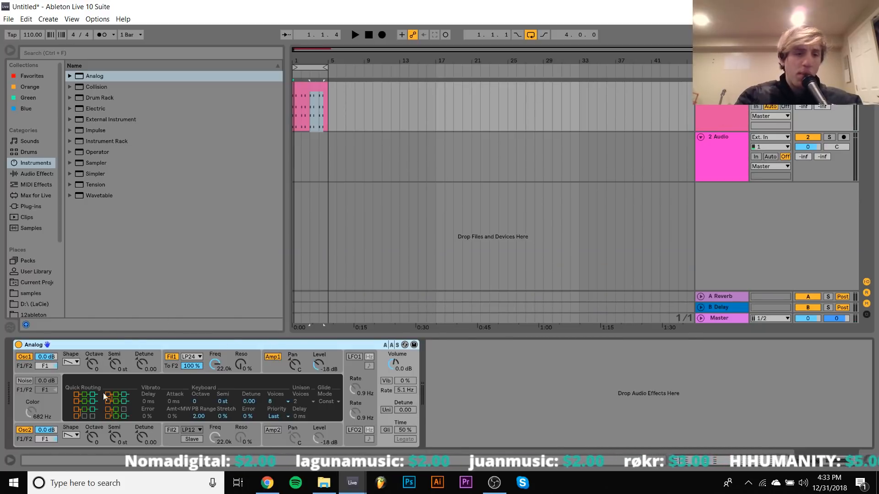
drag(142, 364, 142, 367)
key(space)
key(space)
mouse_move(214, 364)
mouse_down()
mouse_move(215, 417)
mouse_move(202, 366)
mouse_up()
key(space)
key(space)
- Set the filter 1 envelope to 0.00 sustain and 182 ms attack, and adjust its frequency envelope amount while auditioning the chords
drag(249, 388, 249, 416)
key(space)
key(space)
drag(195, 387, 195, 385)
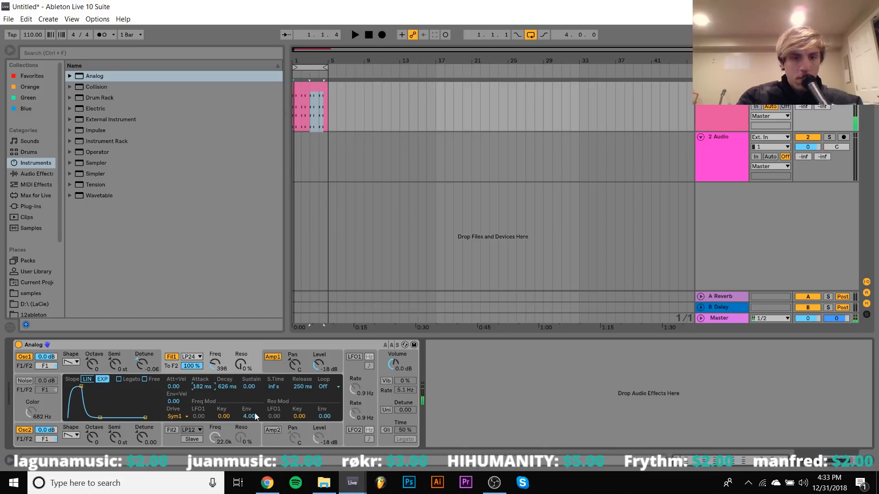
mouse_move(245, 419)
mouse_down()
mouse_move(245, 403)
mouse_move(245, 423)
mouse_move(245, 414)
mouse_up()
key(space)
key(space)
key(space)
key(space)
key(space)
key(space)
key(space)
key(space)
- Enable Analog's vibrato at 77% with a 6.7 Hz rate during playback, and glance at the YouTube reference
click(386, 381)
drag(404, 381, 404, 356)
key(space)
drag(408, 391, 406, 371)
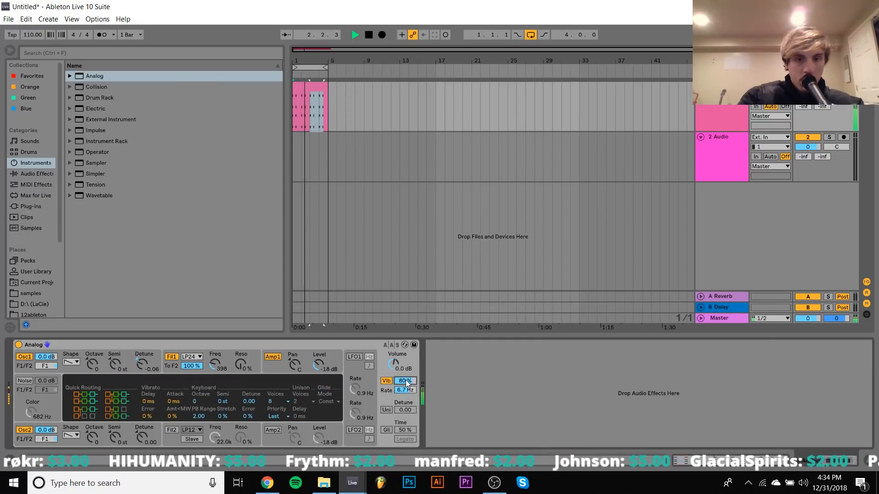
click(269, 486)
click(269, 486)
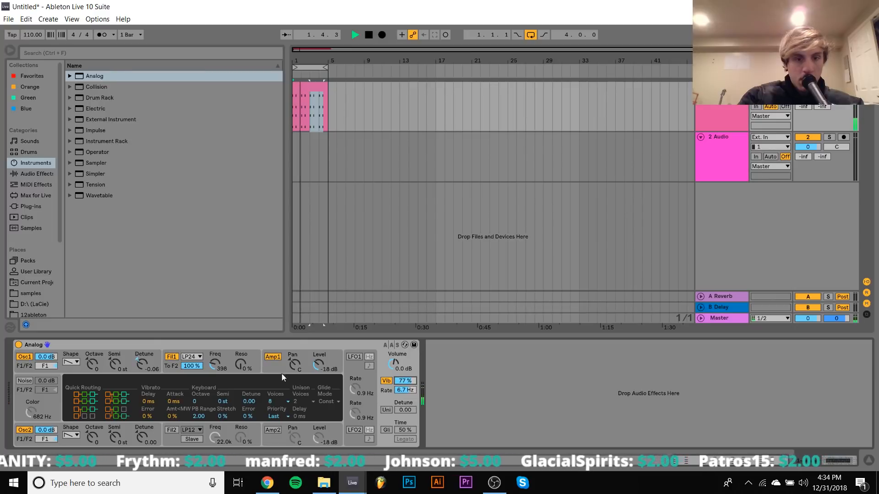
- Retune filter 1 to a 6 ms envelope attack, a 1.69 frequency envelope amount and a 3.8k cutoff
click(202, 370)
drag(196, 388, 196, 419)
drag(202, 387, 218, 369)
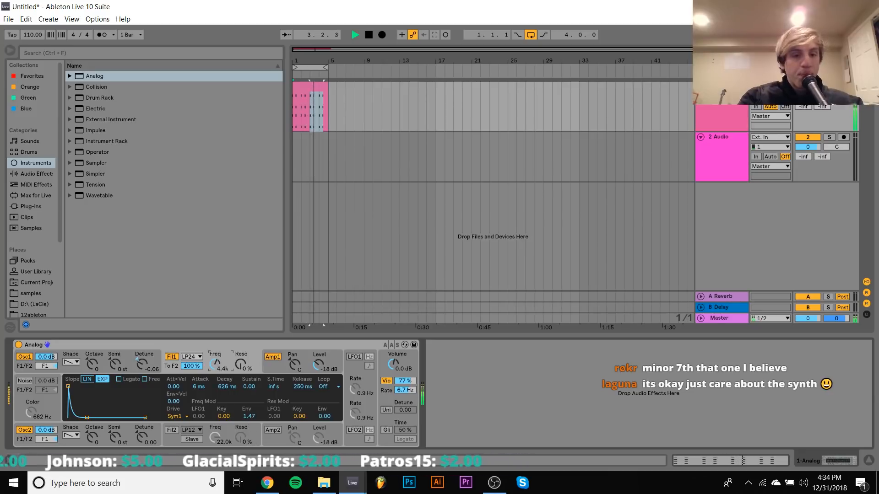
click(250, 418)
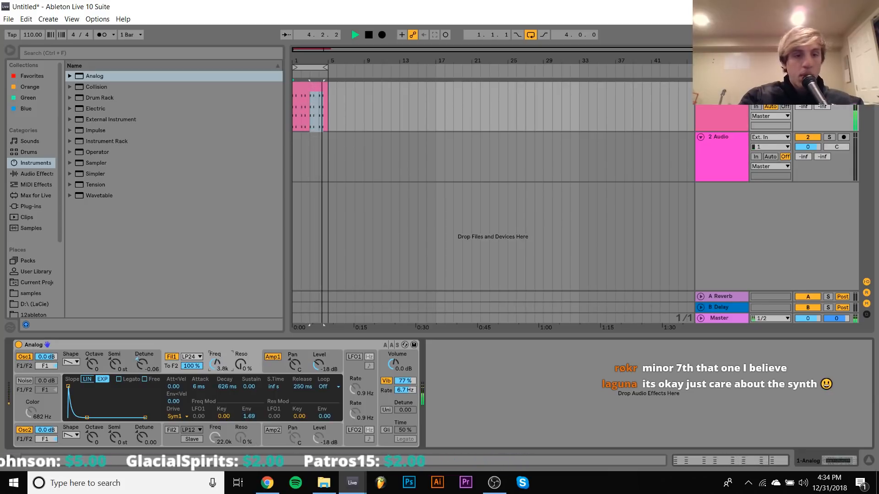
click(219, 364)
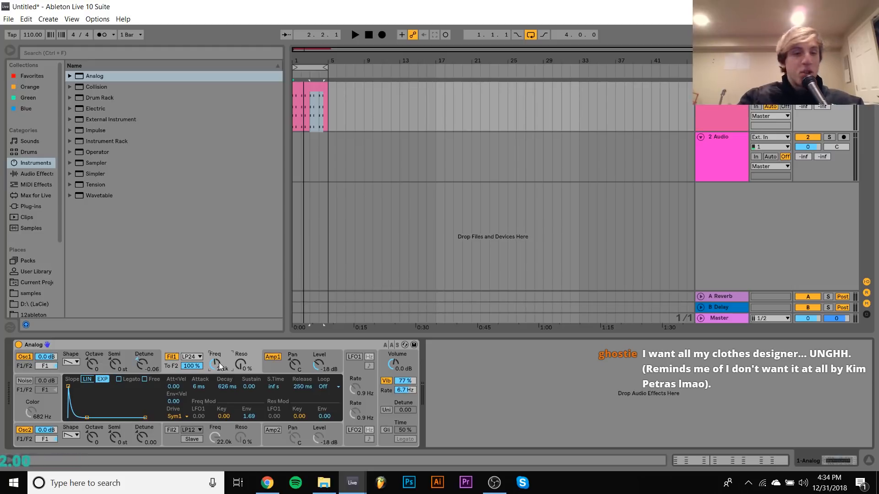
drag(217, 366, 216, 364)
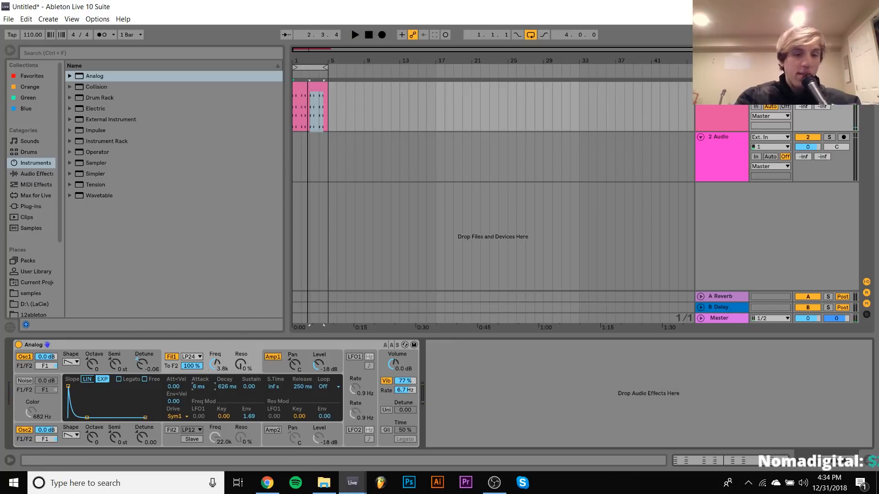
- During playback, set the amp 1 envelope to 11 ms attack and 0.18 sustain, and turn on unison with 20.31 detune
key(space)
click(278, 364)
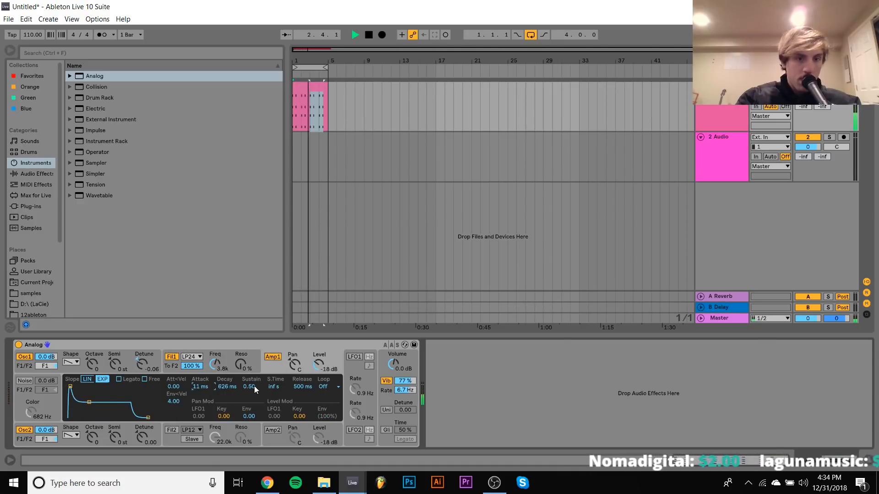
mouse_move(254, 386)
mouse_down()
mouse_move(253, 403)
mouse_move(253, 376)
mouse_up()
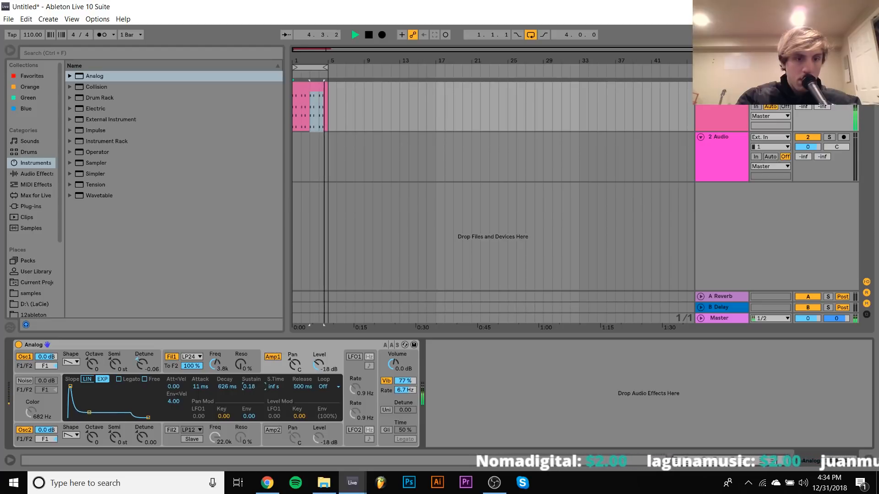
click(387, 410)
drag(402, 410, 397, 408)
click(388, 411)
click(389, 410)
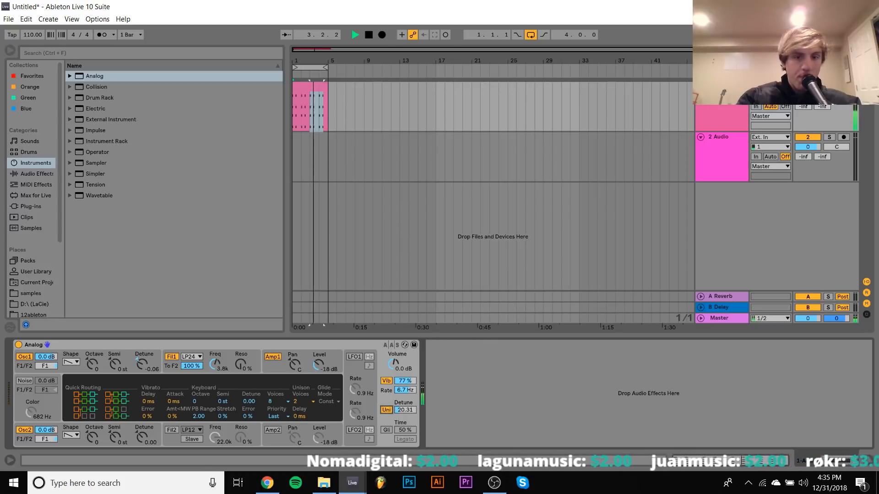
- Set Analog to 4 unison voices with 24.22 detune and 32 keyboard voices, and compare with the YouTube reference
click(295, 402)
click(312, 418)
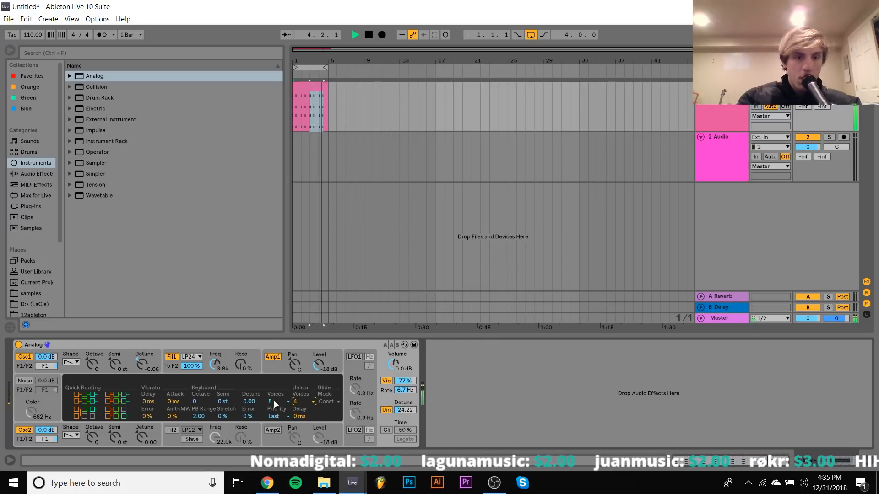
click(274, 401)
click(273, 394)
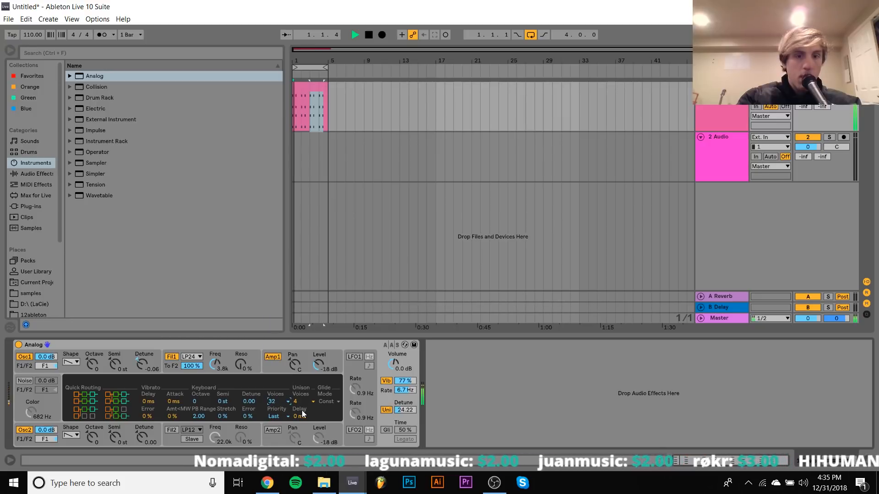
click(267, 483)
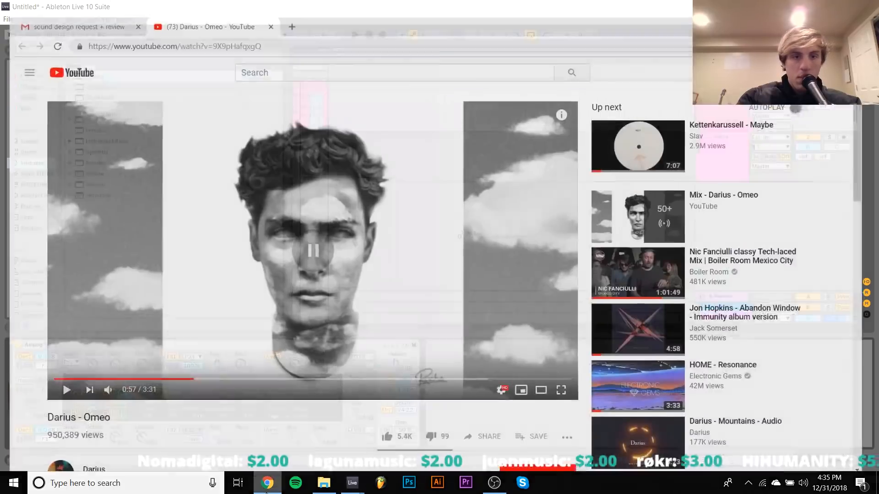
key(space)
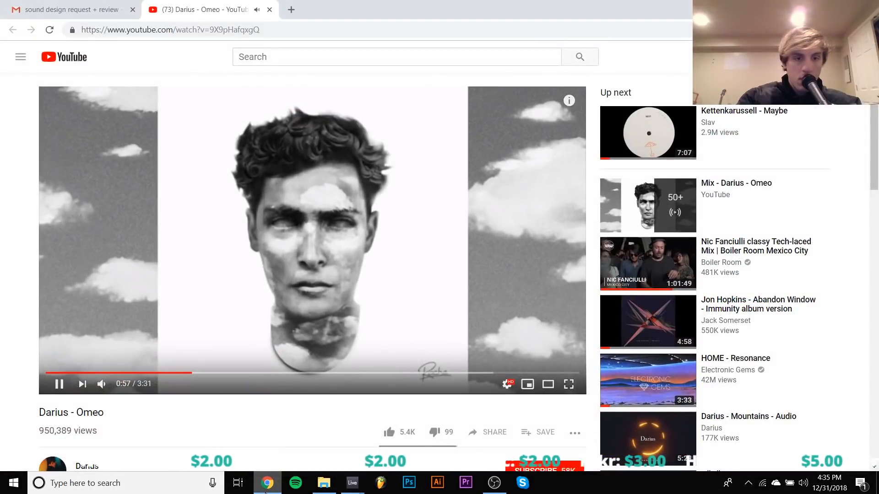
click(266, 492)
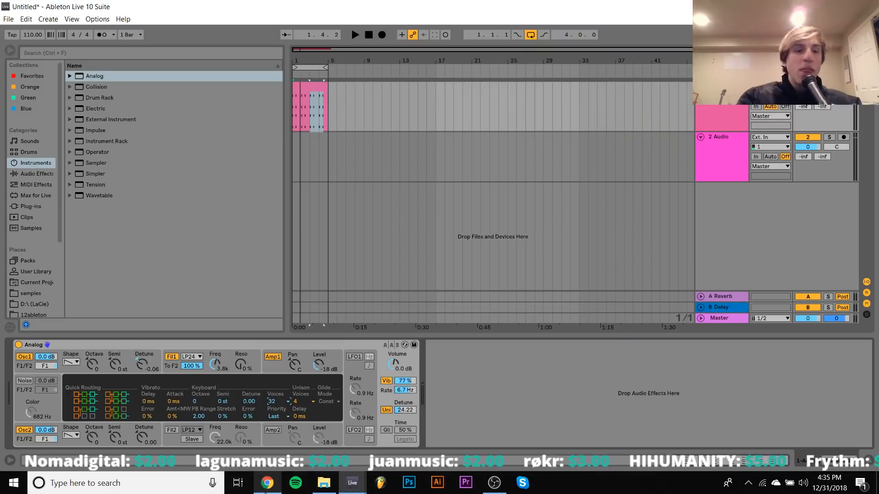
- Add an EQ Eight after Analog, cut bands 2 and 3 in the low mids, and raise band 4 to 7.07 dB at 2.02 kHz
click(39, 175)
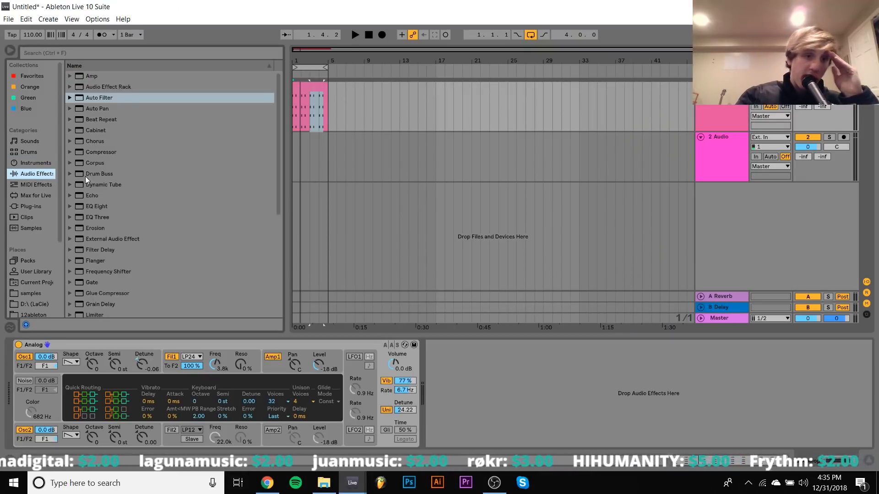
scroll(97, 197, down, 2)
click(98, 141)
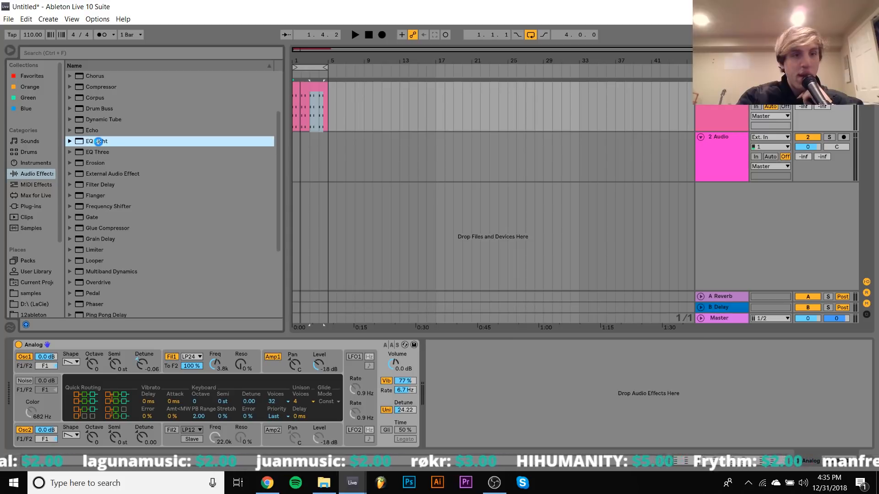
drag(98, 142, 440, 353)
key(space)
mouse_move(543, 389)
mouse_down()
mouse_move(531, 417)
mouse_move(544, 406)
mouse_up()
key(space)
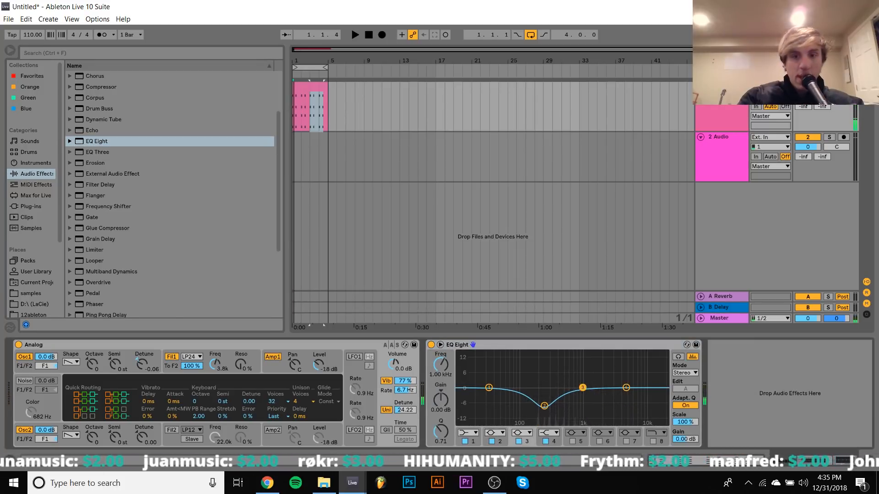
drag(626, 388, 602, 371)
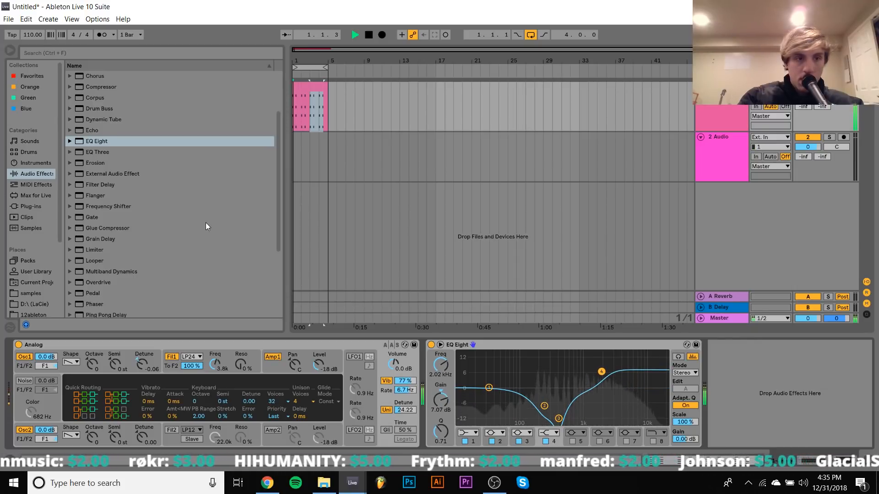
- Add a Chorus after the EQ Eight and listen again to the Darius - Omeo reference on YouTube
click(91, 76)
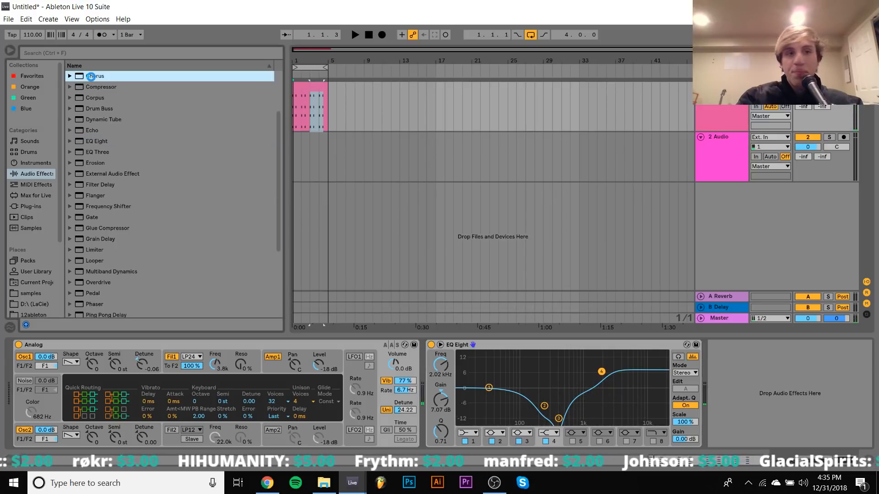
click(267, 482)
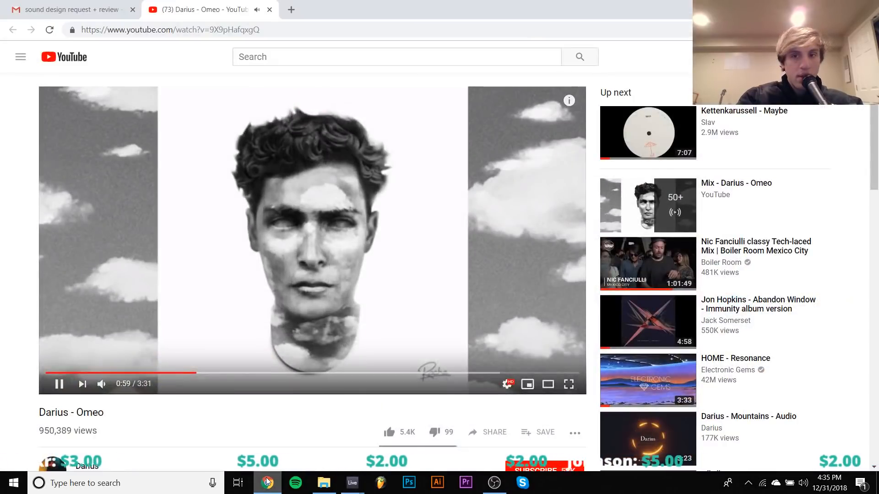
click(267, 483)
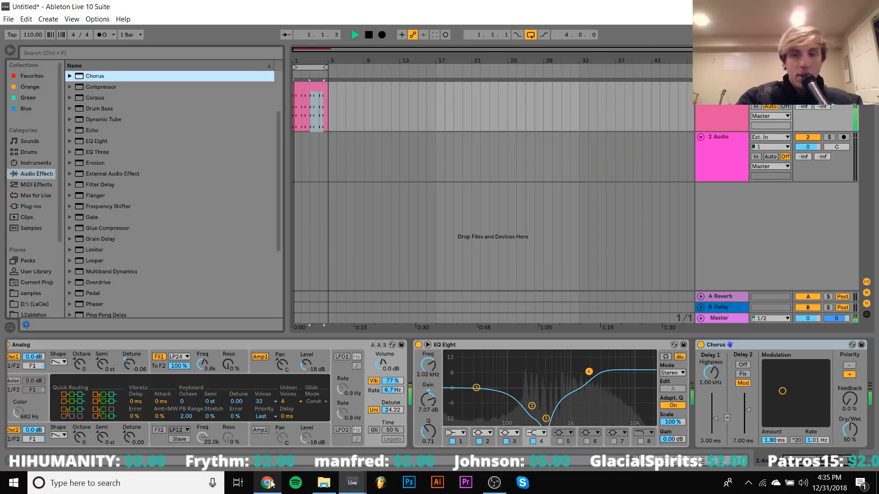
- Reduce EQ Eight's band 4 gain to 3.84 dB and move the band 3 cut to 194 Hz at -13.3 dB
drag(589, 372, 589, 379)
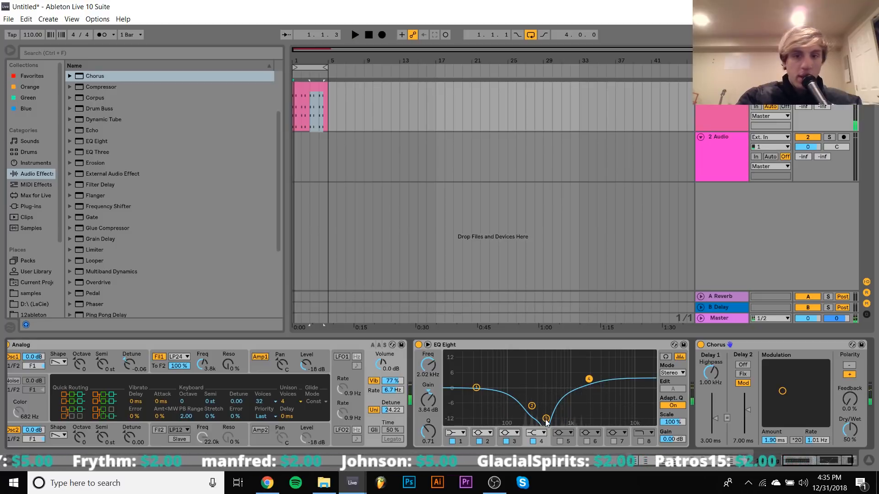
drag(537, 419, 526, 419)
key(space)
- Try doubling the chords' G2 notes one octave lower at G1 across the whole MIDI clip
double_click(315, 88)
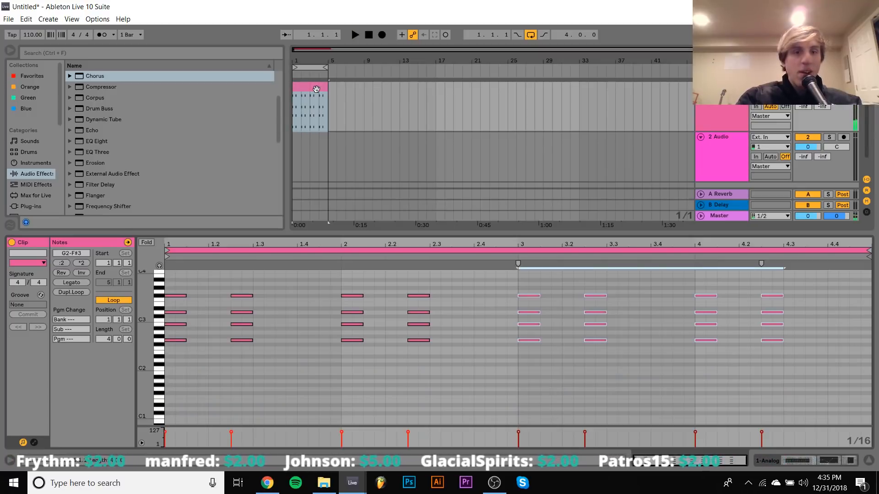
drag(180, 333, 872, 424)
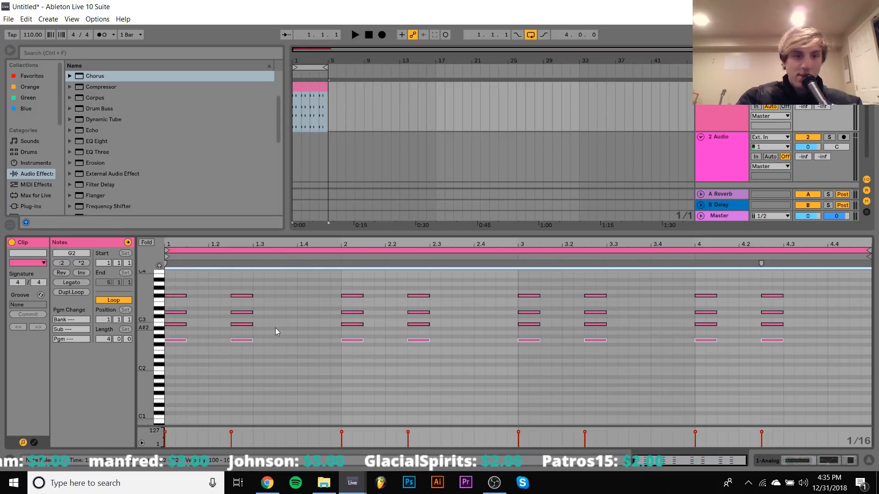
drag(175, 342, 201, 342)
key(shift+Down)
key(Left)
key(space)
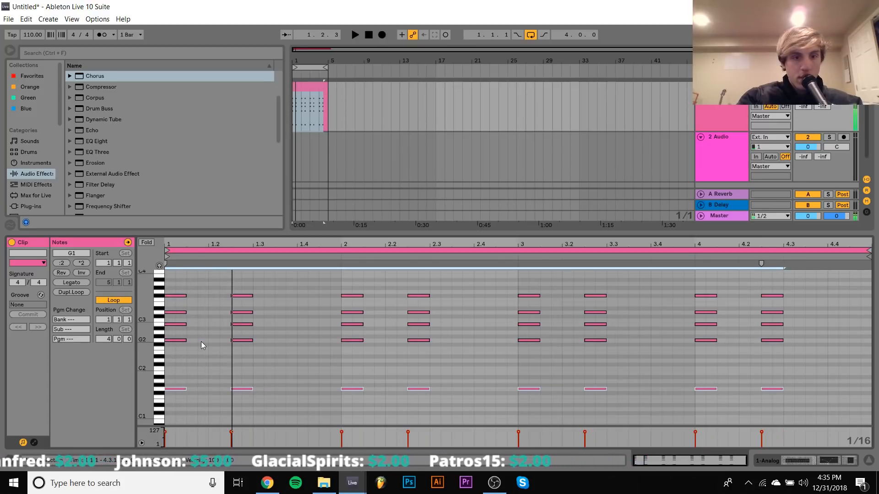
- Transpose the copied bass notes up to E2, audition them against the chords, and delete them
key(Up)
key(Up)
key(Up)
key(Up)
key(Up)
key(Up)
key(Up)
key(Up)
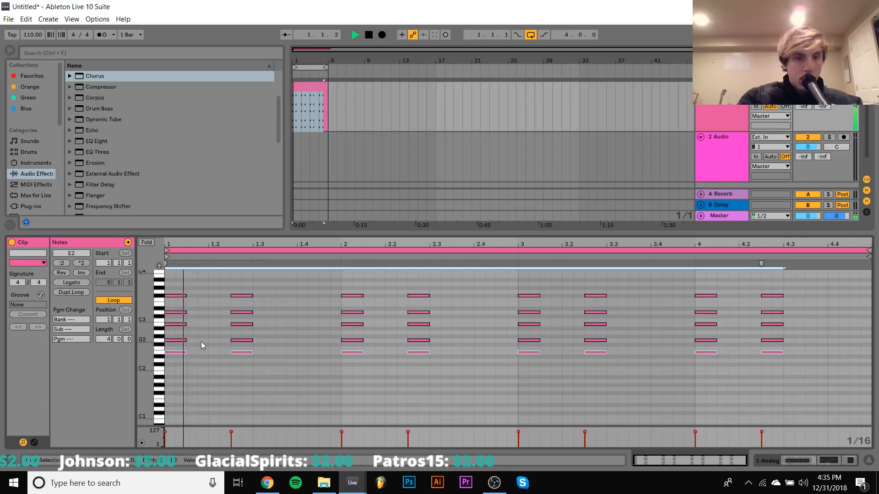
key(Up)
key(Up)
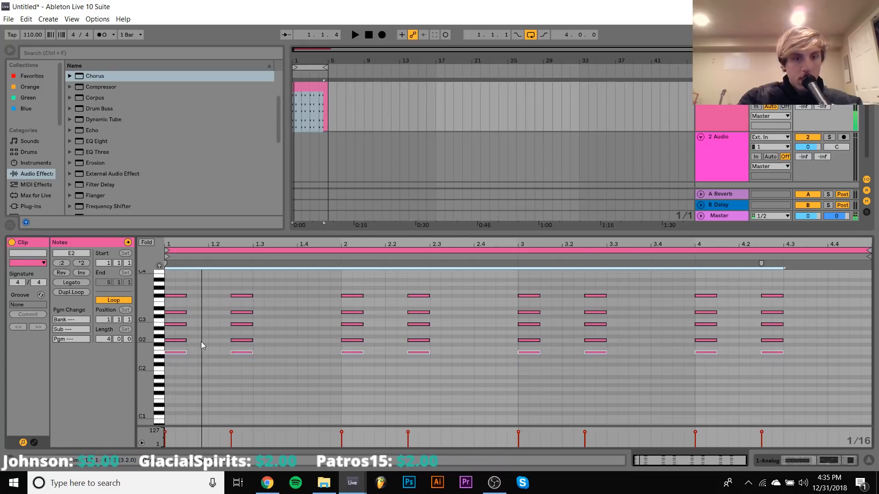
key(Down)
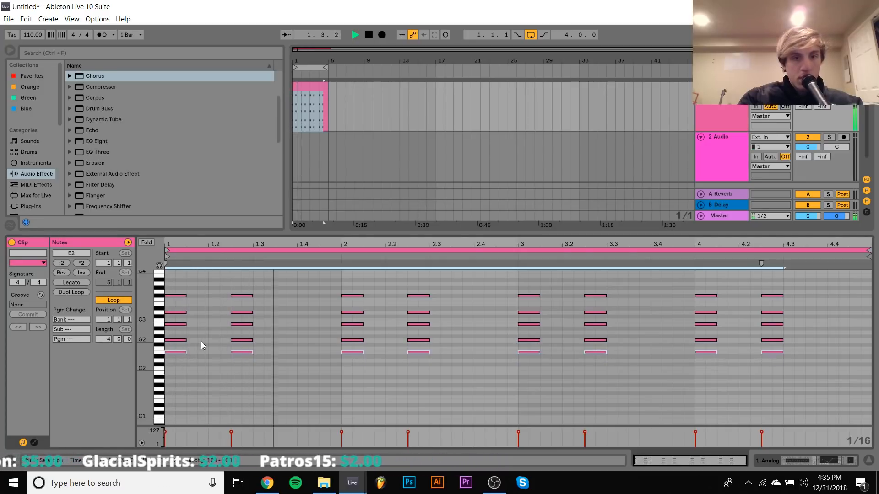
key(Delete)
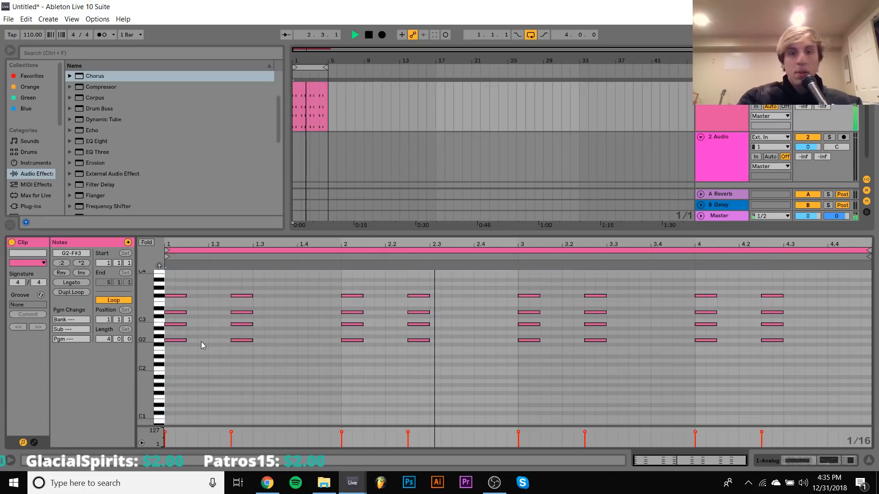
- Back in the device chain, turn off Analog's unison and oscillator 2, and reset oscillator 1's detune to 0.00
key(shift+Tab)
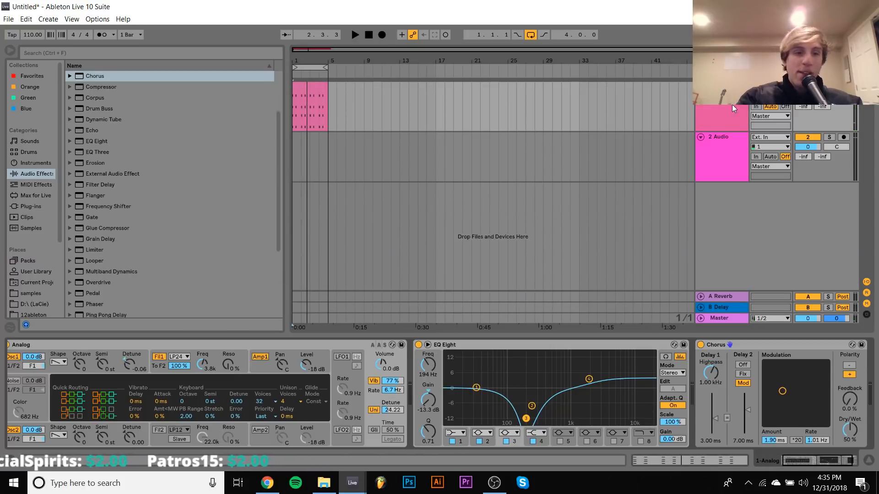
key(space)
click(374, 406)
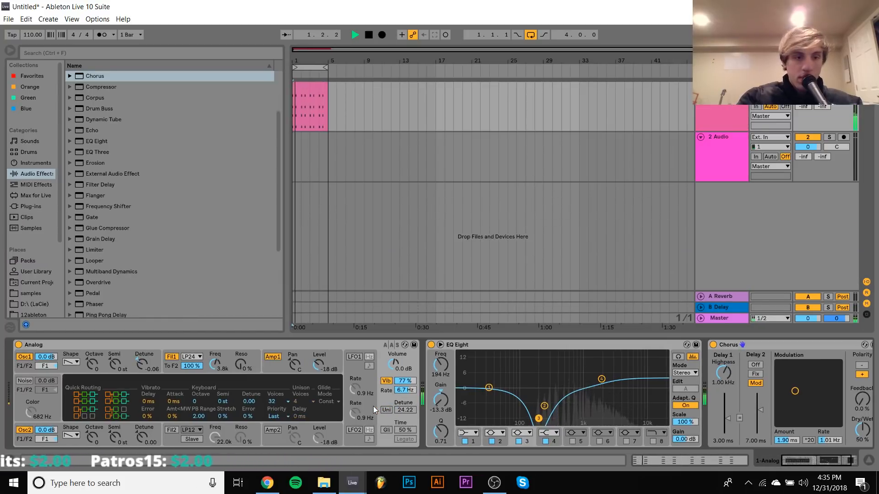
click(31, 429)
click(138, 364)
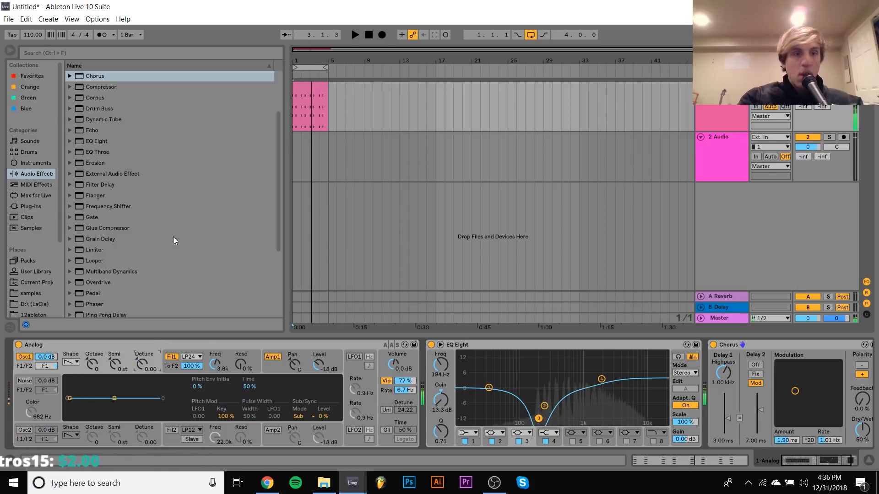
- Add a Reverb at the end of the chain with a 2.03 s decay time and 29% dry/wet
scroll(173, 238, down, 5)
key(space)
double_click(87, 235)
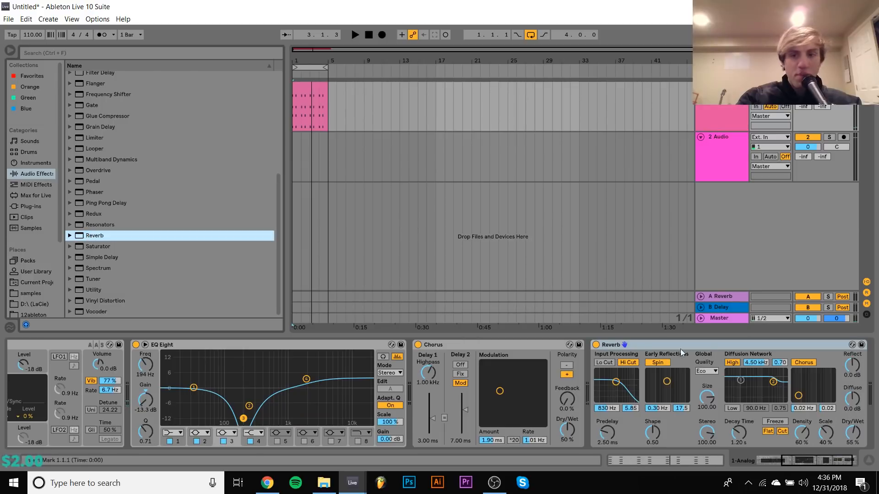
drag(738, 433, 738, 425)
key(space)
drag(852, 432, 853, 444)
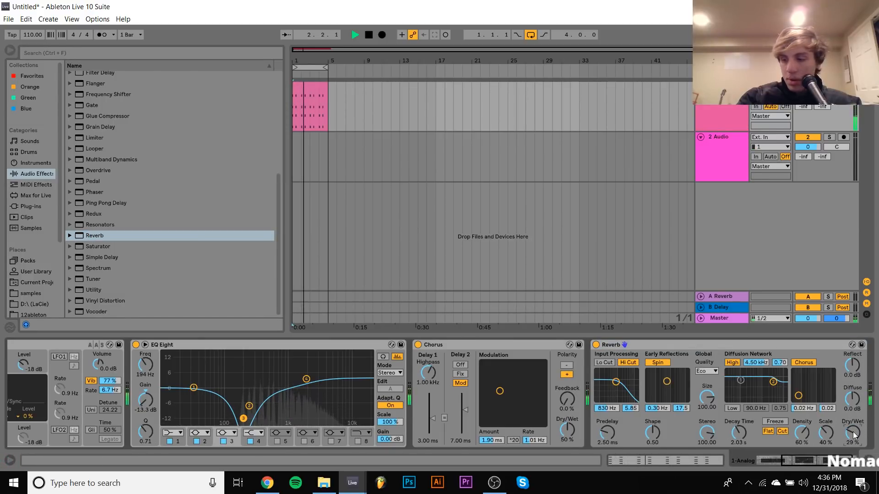
key(space)
- Insert an Amp between the Chorus and the Reverb, using the Blues model with the gain at 2.38
scroll(117, 175, up, 4)
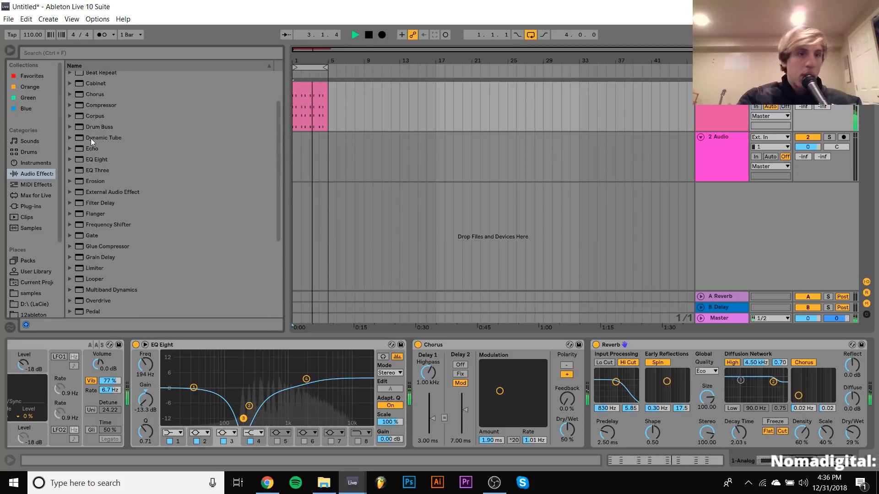
scroll(131, 161, up, 2)
drag(95, 76, 251, 139)
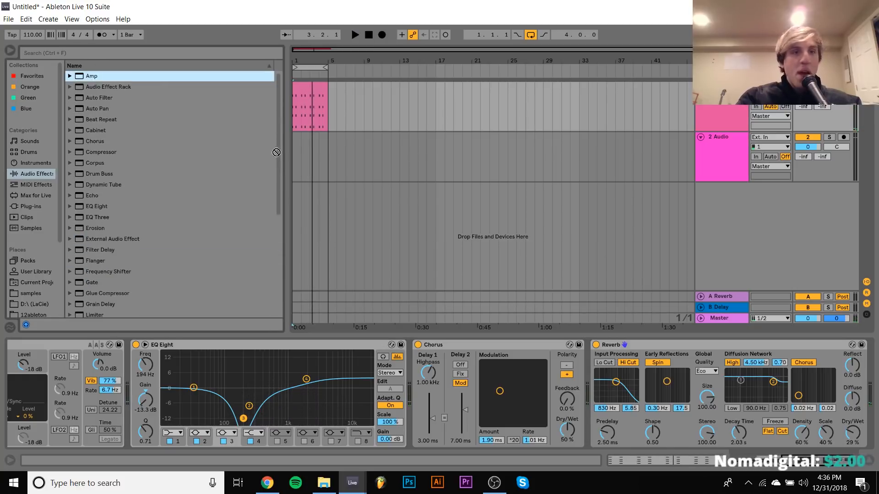
drag(577, 453, 605, 451)
key(space)
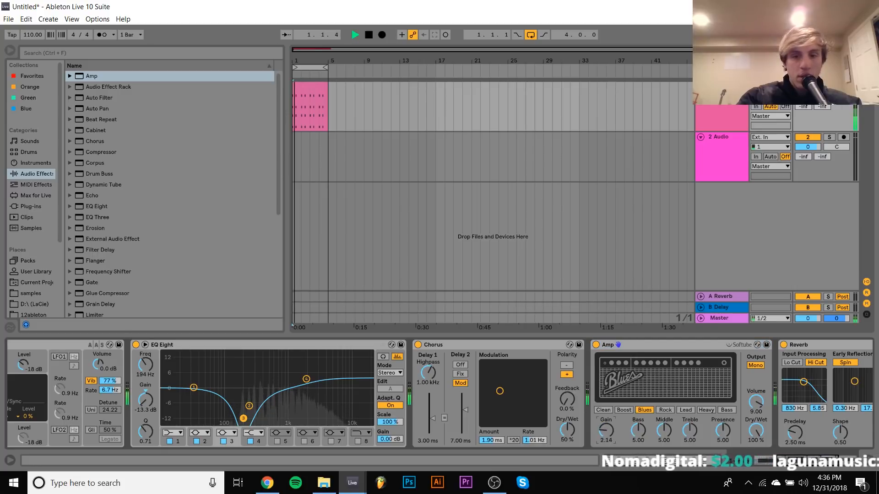
- Bypass the EQ Eight and the Chorus during playback, and fine-tune the Amp's gain
click(136, 345)
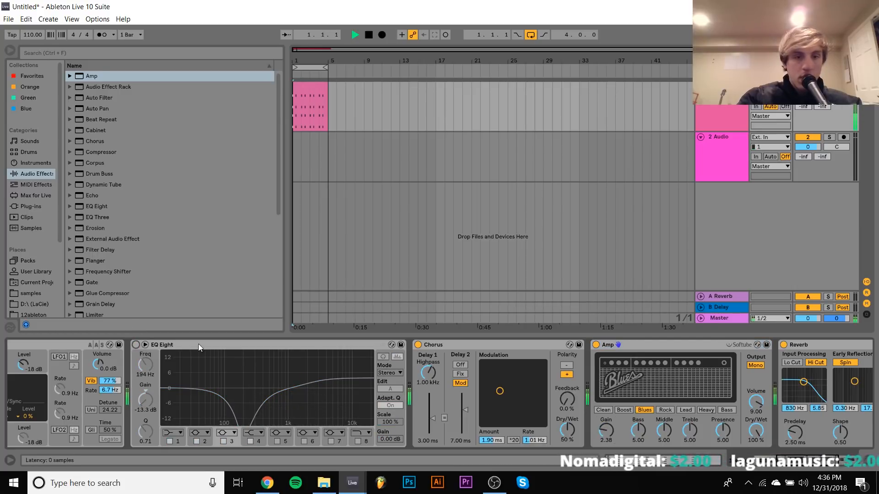
click(418, 344)
drag(606, 435, 606, 430)
- Lower Analog's filter 1 cutoff to 1.6k, recheck the YouTube reference, and lengthen the filter envelope's decay to 1.51 s
scroll(270, 422, left, 6)
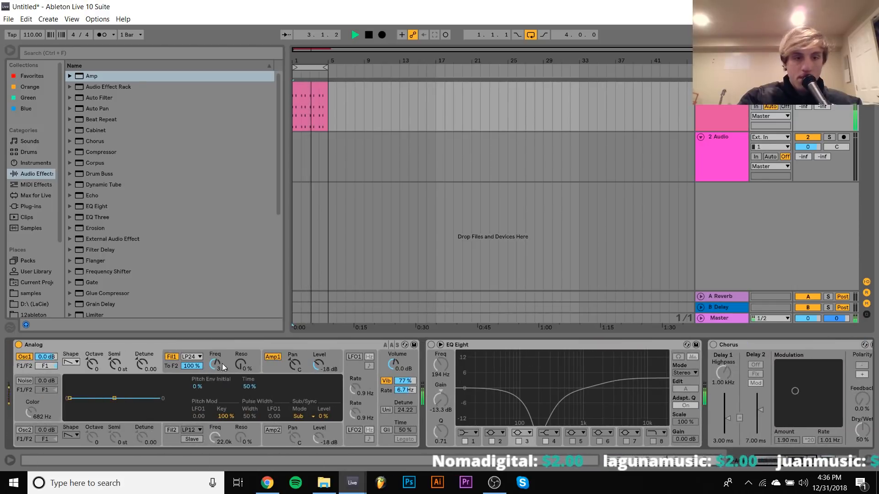
drag(215, 365, 216, 354)
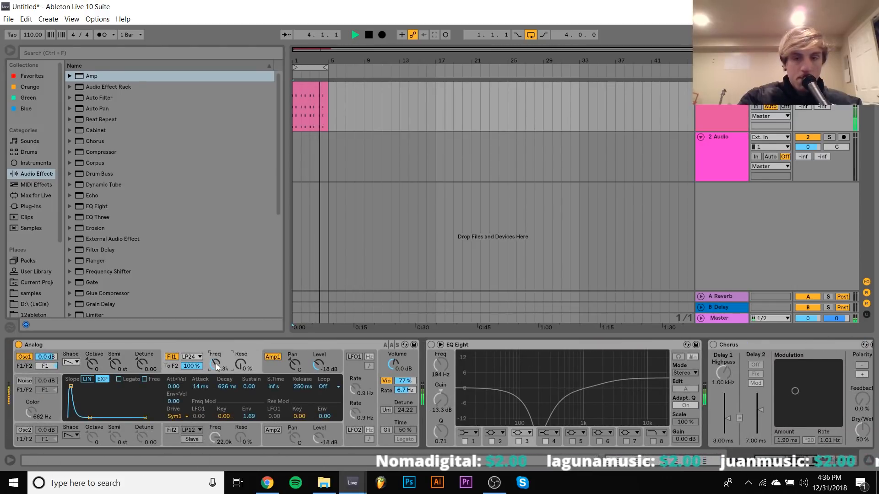
click(267, 486)
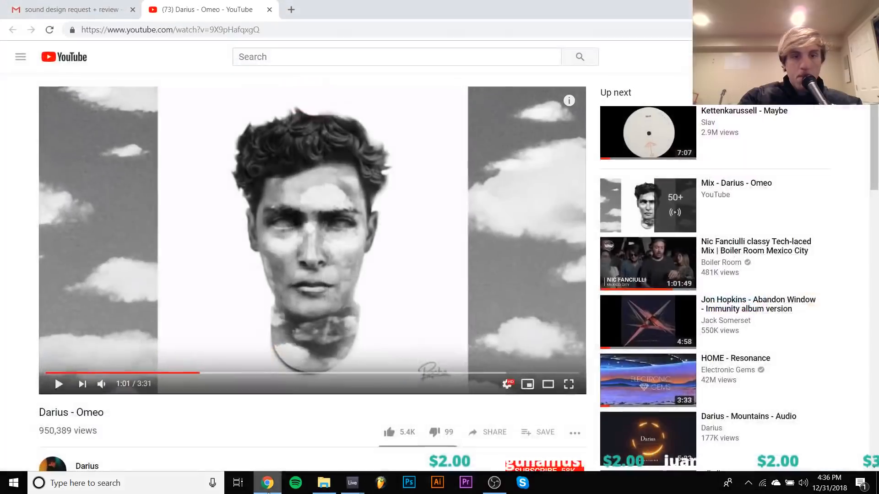
key(space)
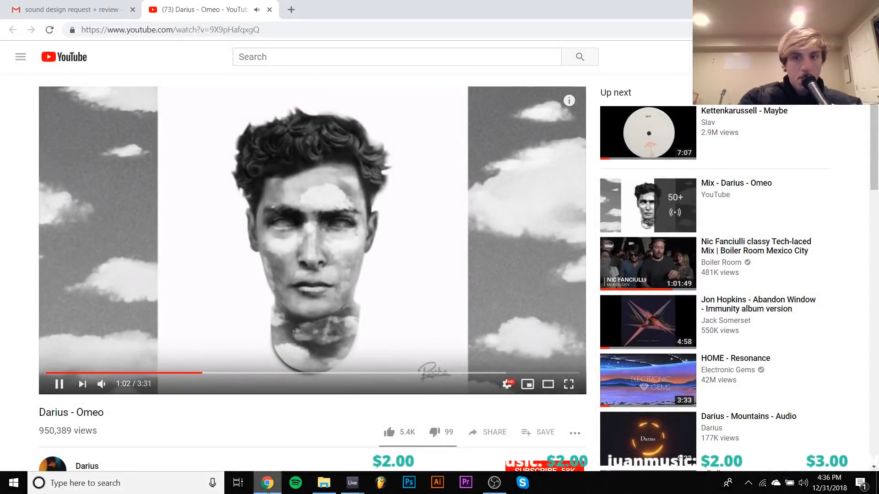
click(268, 492)
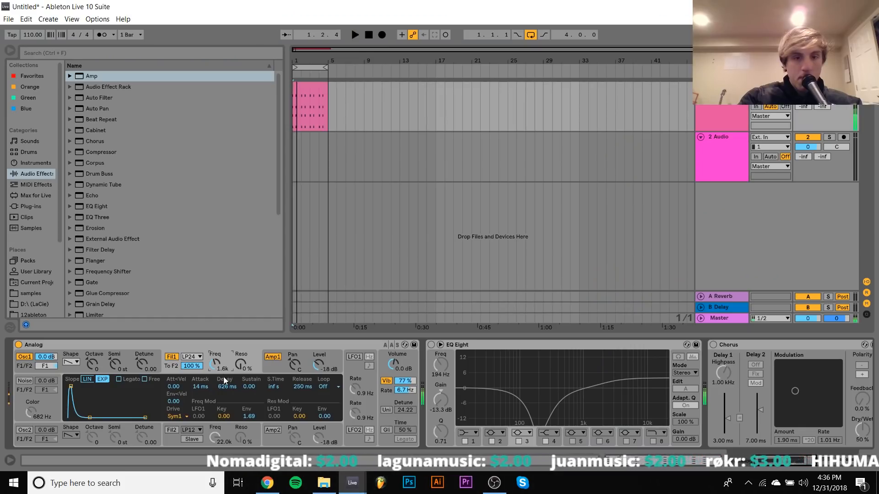
drag(222, 386, 221, 380)
key(space)
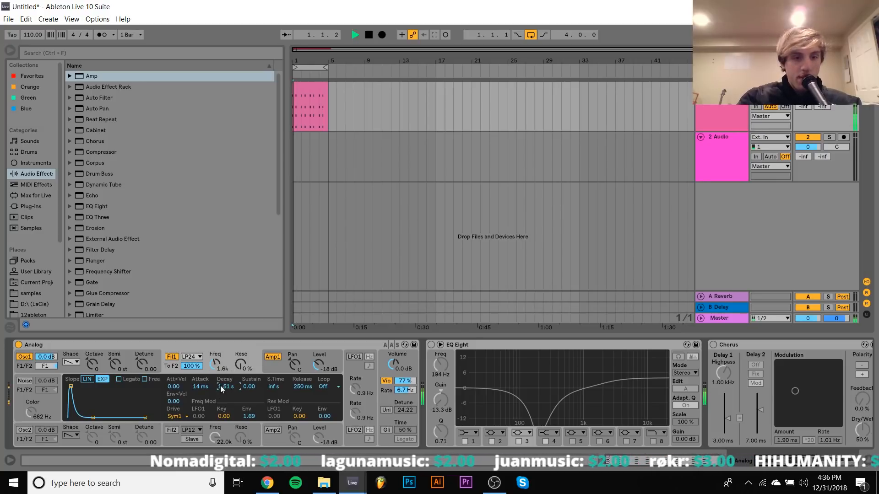
- Transpose all the notes in the MIDI clip up two semitones and audition the chords
key(space)
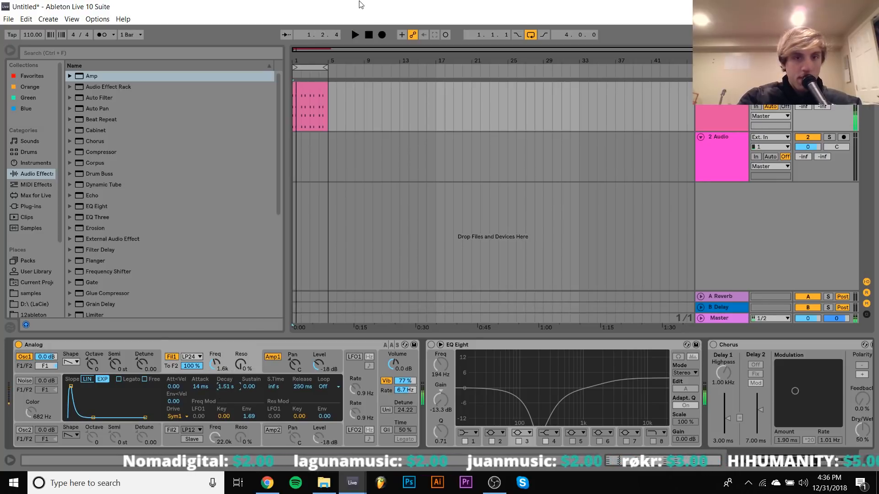
double_click(312, 95)
key(ctrl+a)
key(Up)
key(Up)
key(space)
key(space)
- Lower the G#3 and C#3 notes of every chord by one semitone to G3 and C3, and audition the change
click(160, 317)
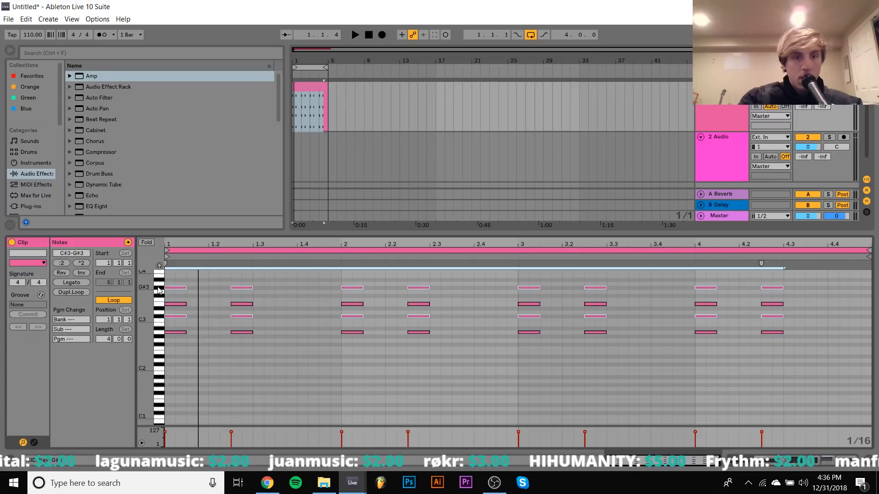
key(Down)
key(space)
- Try all the chord notes an octave higher, audition them, and move them back down an octave
key(ctrl+a)
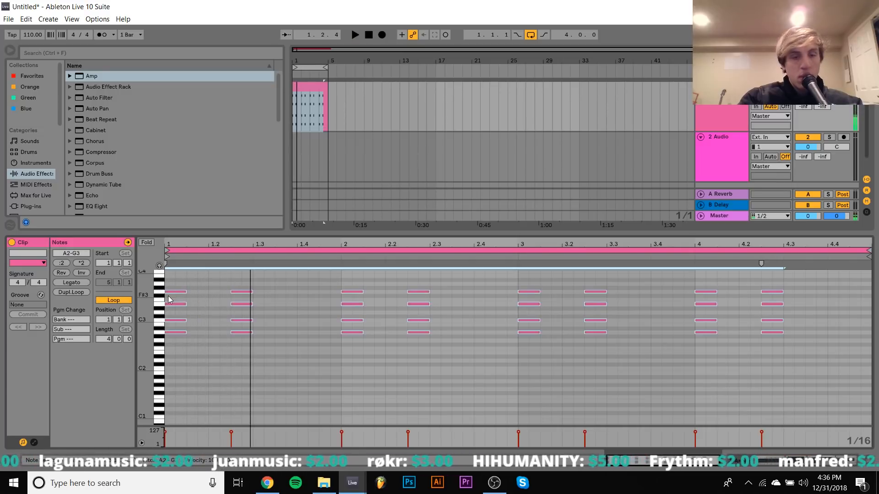
key(shift+Up)
key(space)
key(space)
key(shift+Down)
key(space)
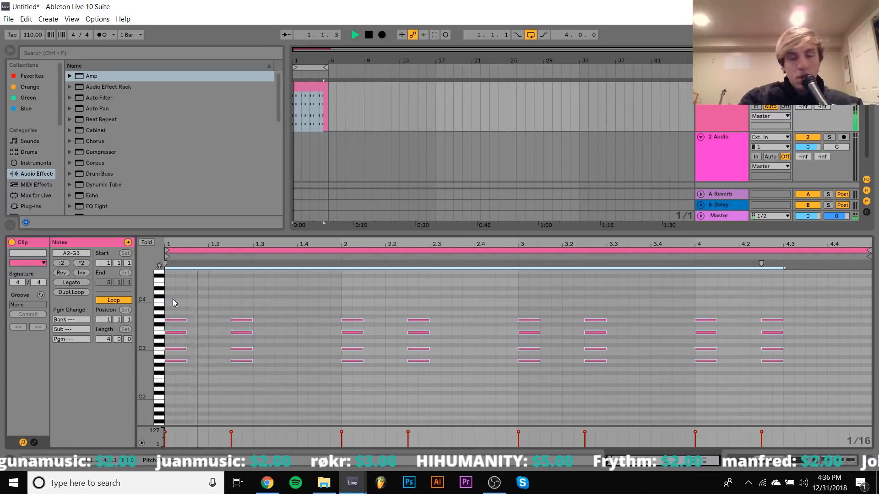
- Compare the Amp's Rock and Boost models with the Blues model while the chords play
click(727, 109)
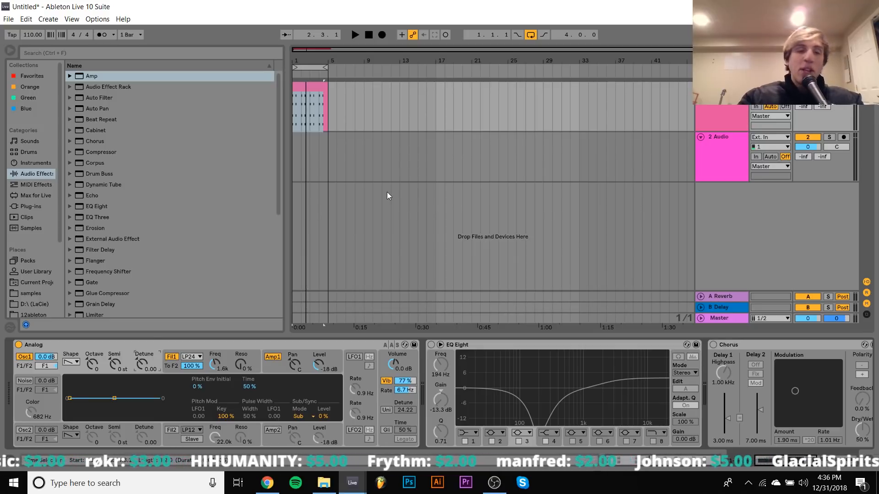
key(space)
key(Return)
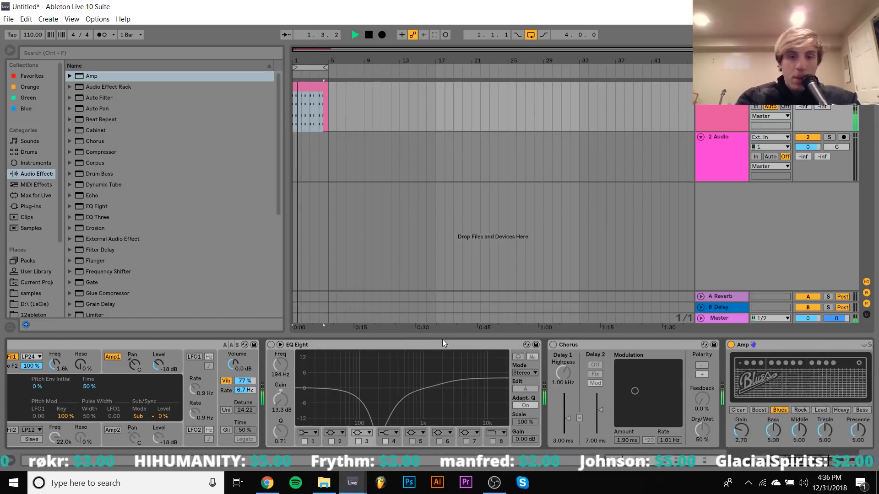
click(416, 411)
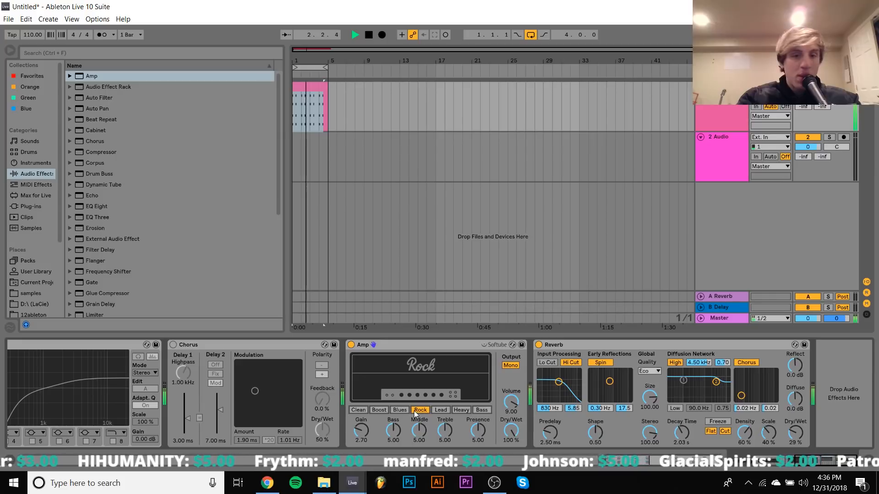
click(378, 410)
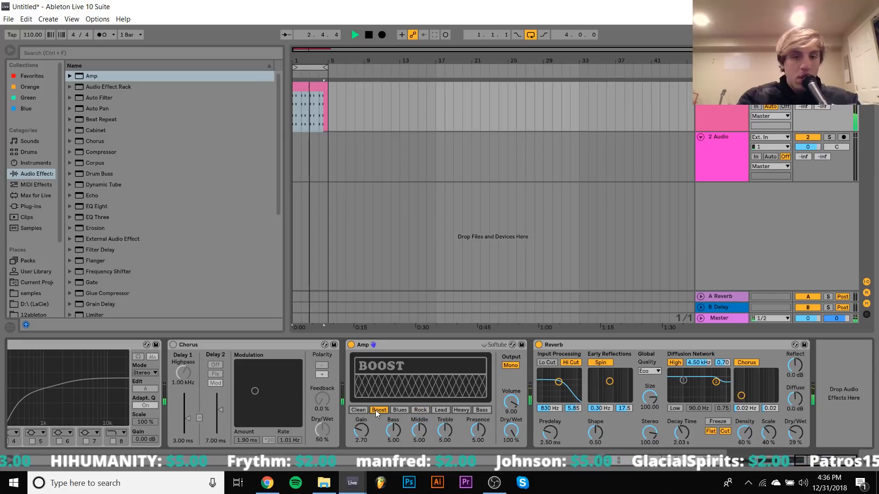
click(400, 410)
key(space)
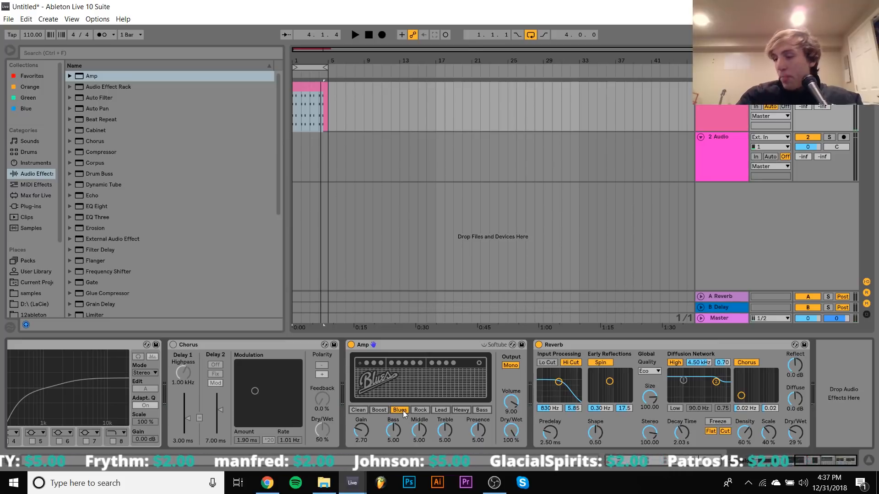
- Move the Amp behind the Reverb at the end of the chain and switch its output to Dual
click(441, 343)
drag(626, 356, 821, 370)
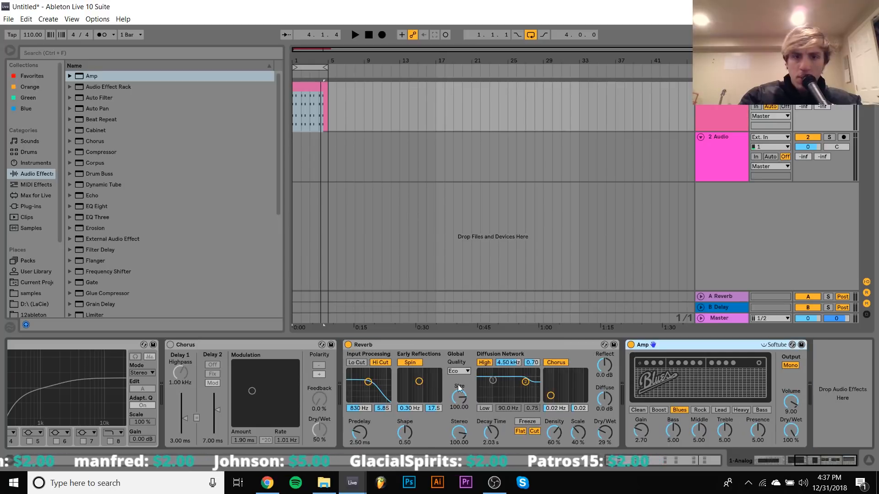
click(791, 366)
- Turn the Chorus back on during playback and set its dry/wet to 38%
key(space)
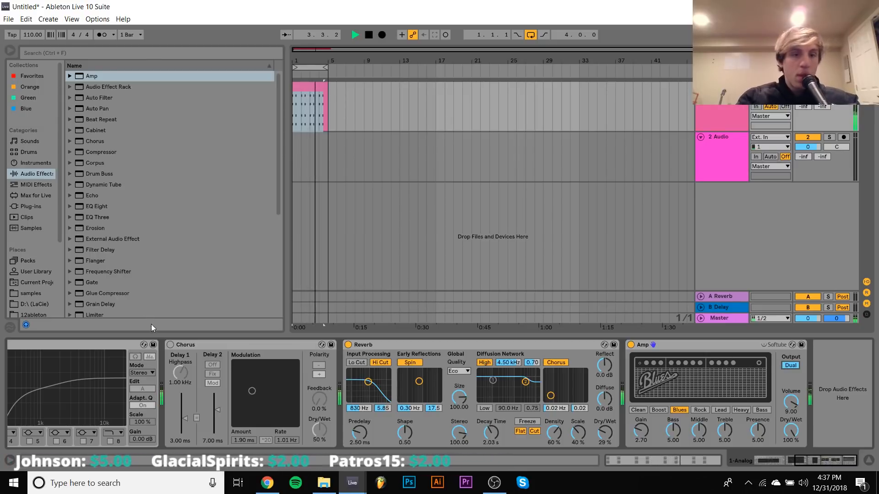
click(171, 346)
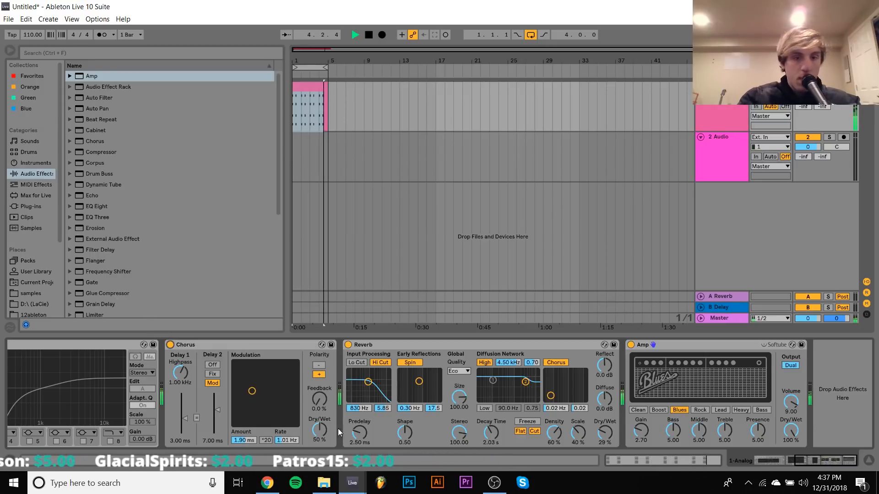
scroll(323, 429, up, 8)
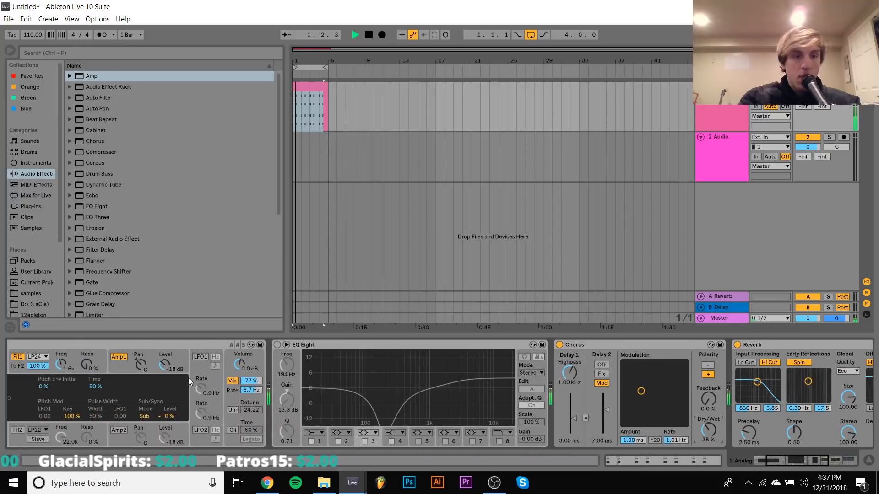
- Set Analog's filter 1 cutoff to 594 and its resonance to 48%, auditioning the chords
scroll(179, 367, up, 3)
drag(214, 364, 214, 373)
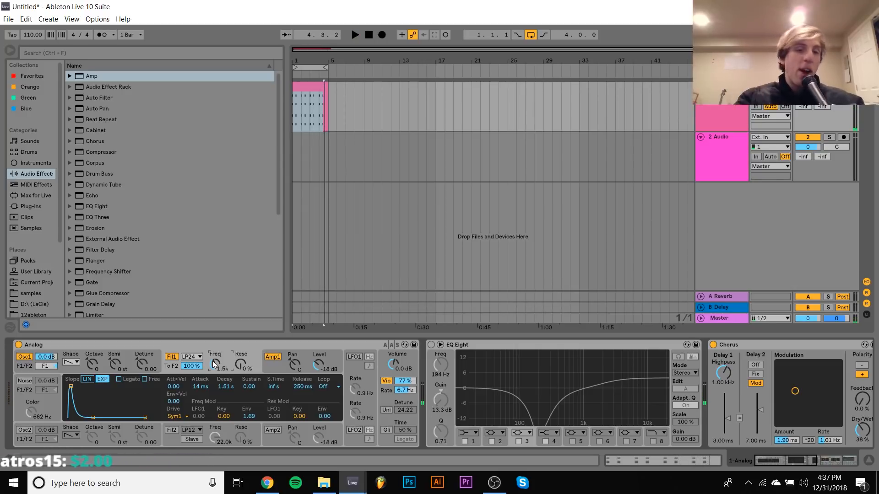
key(space)
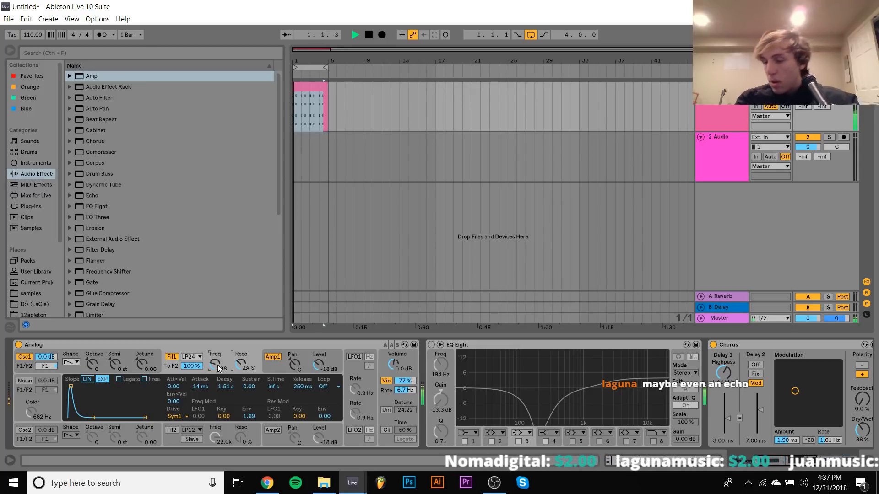
key(space)
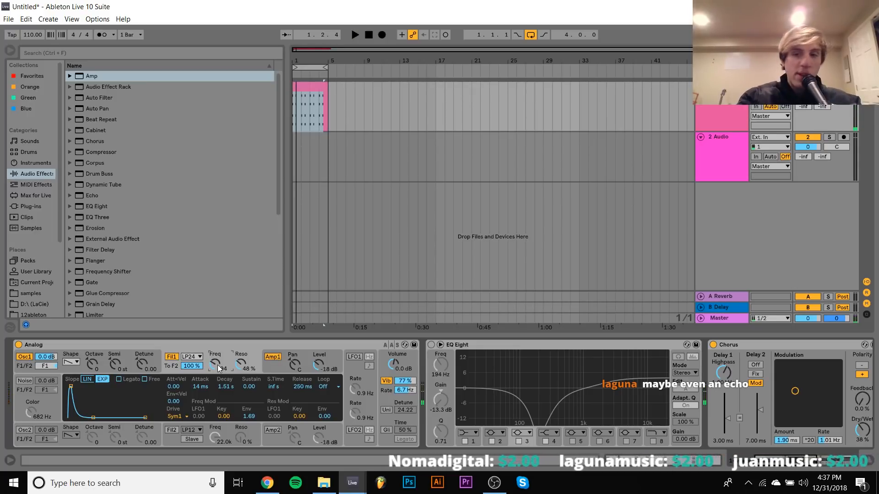
key(space)
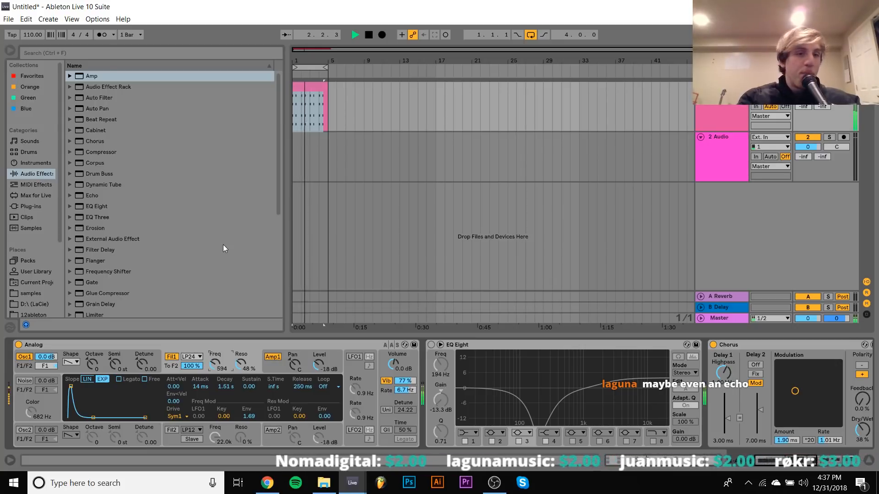
- Add an Echo between the Chorus and the Reverb, with its dry/wet at 17%
key(space)
drag(87, 194, 680, 400)
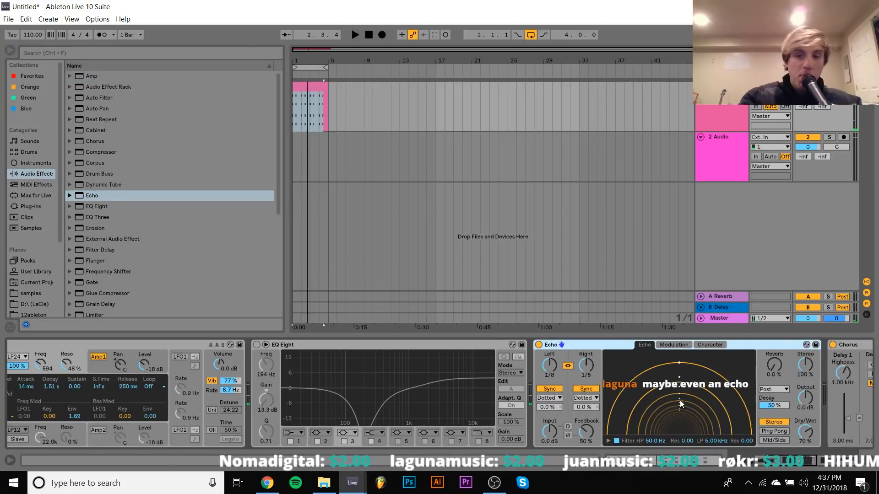
drag(650, 344, 838, 389)
key(space)
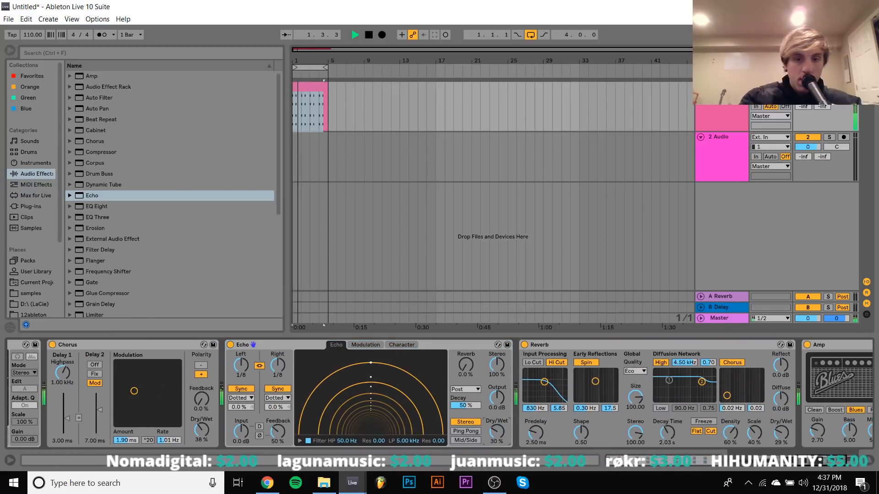
drag(502, 430, 502, 425)
- Set both of the Echo's delay times to 1/16 with the sync mode on Notes
click(274, 366)
drag(274, 366, 276, 368)
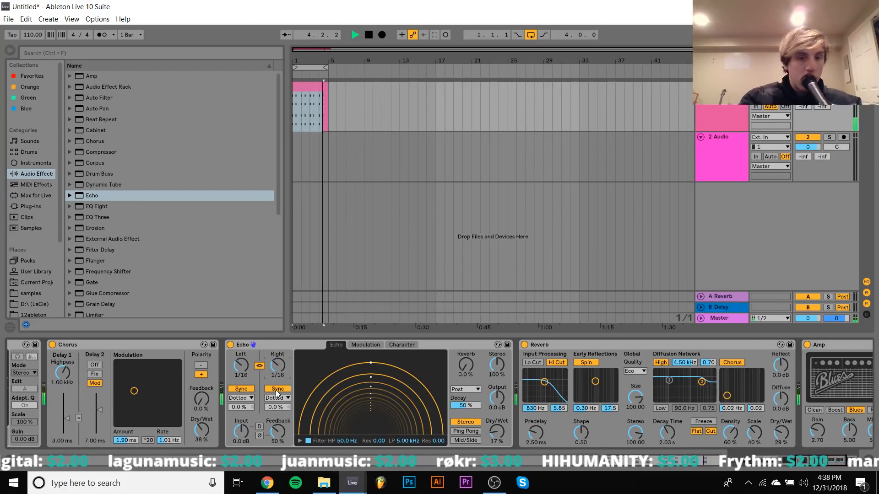
drag(280, 367, 282, 376)
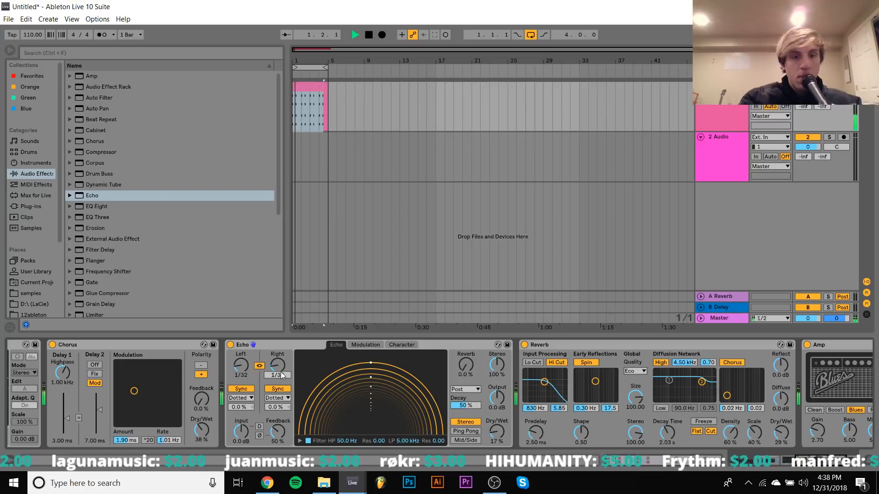
click(277, 398)
click(274, 407)
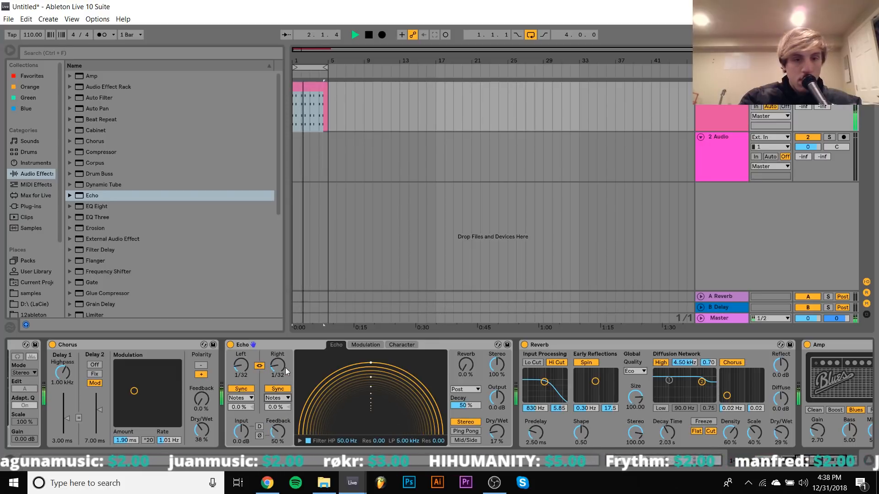
drag(284, 373, 284, 361)
- Try more Echo feedback, reset it to 50%, and set the Echo's dry/wet to 28%
mouse_move(497, 432)
mouse_down()
mouse_move(498, 406)
mouse_move(497, 419)
mouse_up()
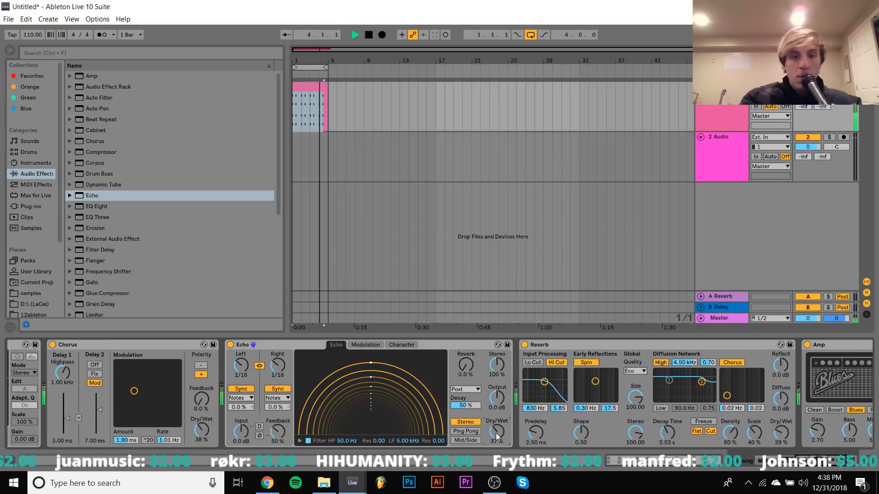
drag(277, 432, 277, 415)
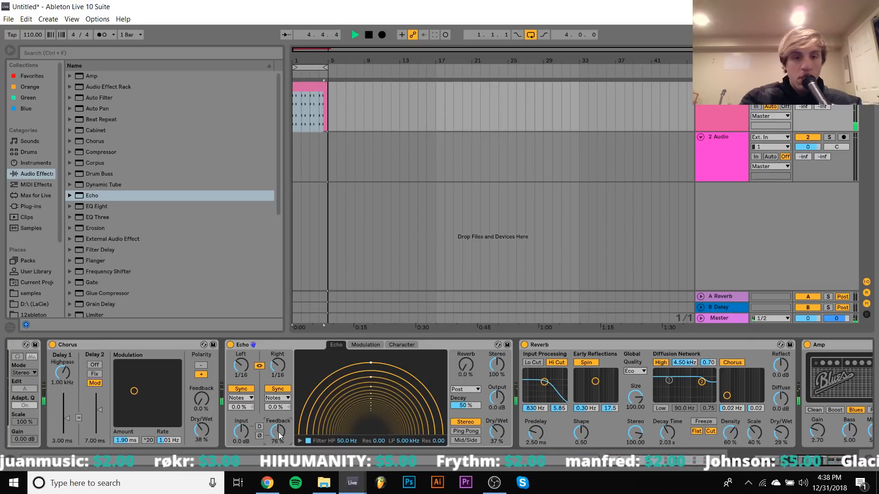
drag(498, 432, 498, 439)
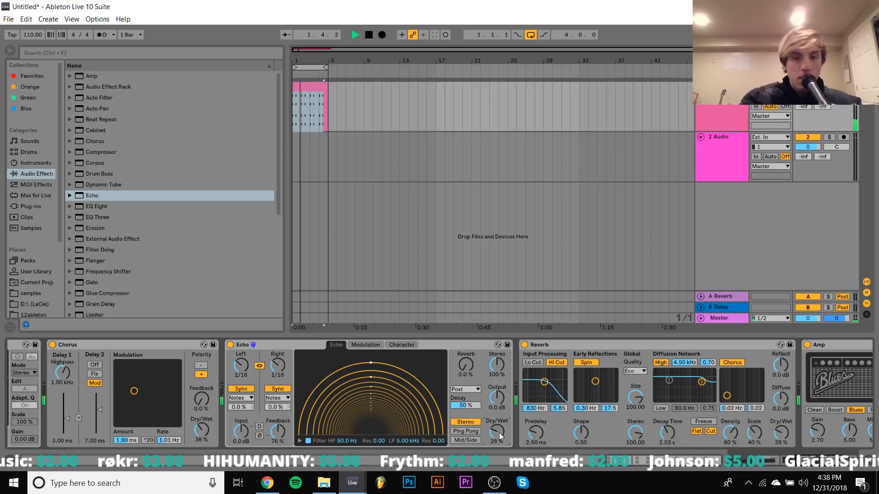
double_click(281, 437)
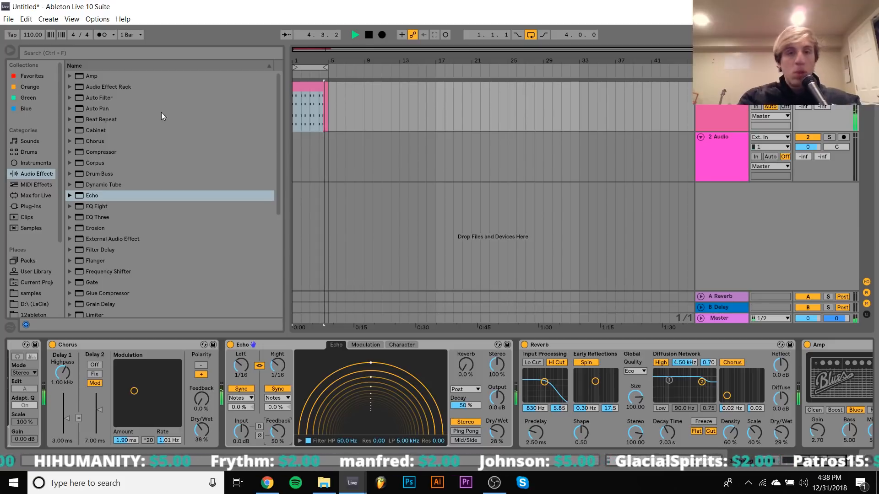
key(space)
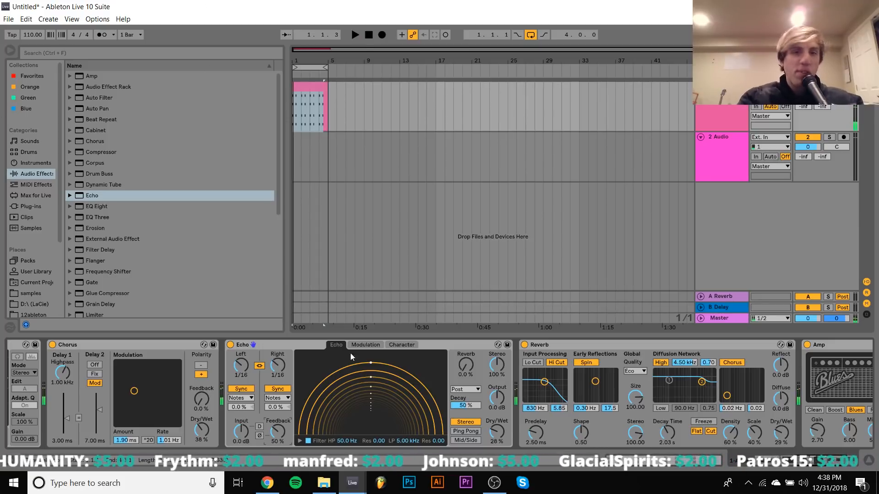
- Briefly check the Darius - Omeo reference in Chrome and replay the chords in Ableton Live for comparison
click(268, 489)
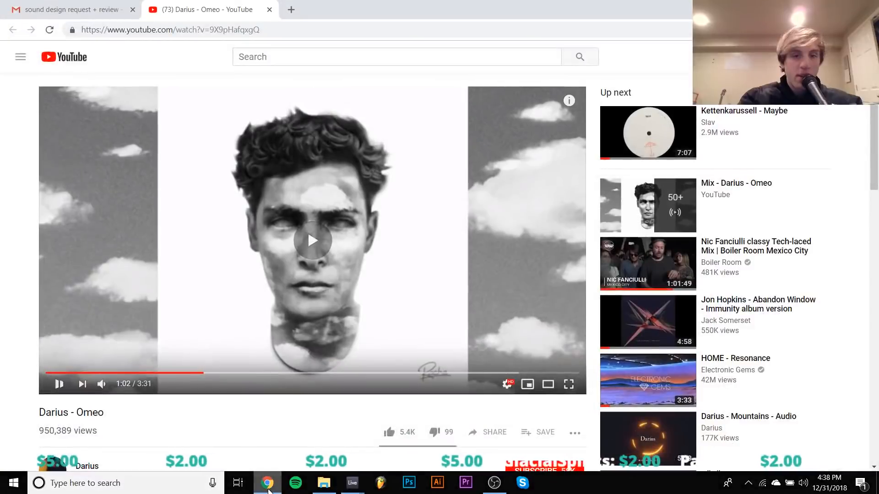
click(268, 489)
key(space)
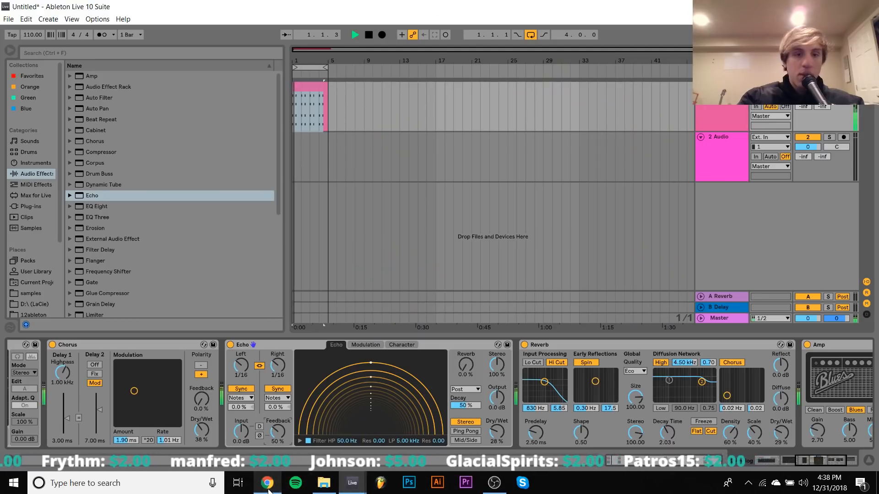
- Raise Analog's filter 1 envelope modulation to 2.52 and lower the filter cutoff to 323 while auditioning
scroll(188, 375, up, 5)
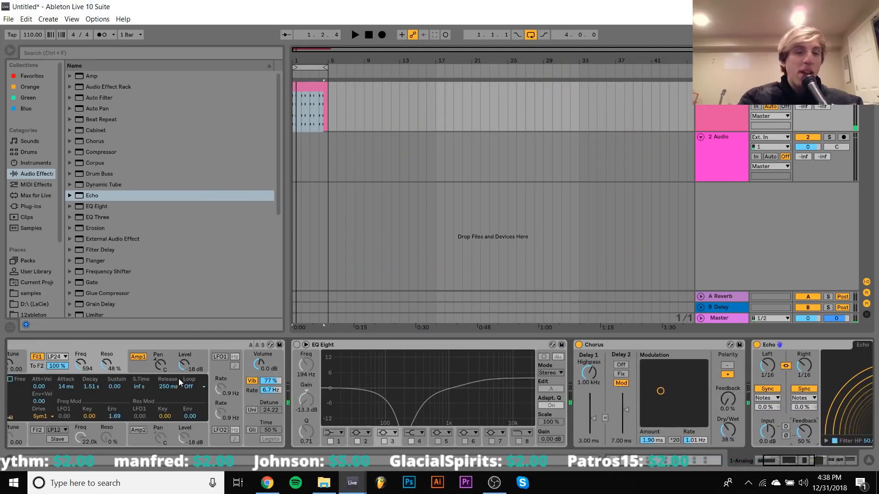
drag(247, 416, 247, 414)
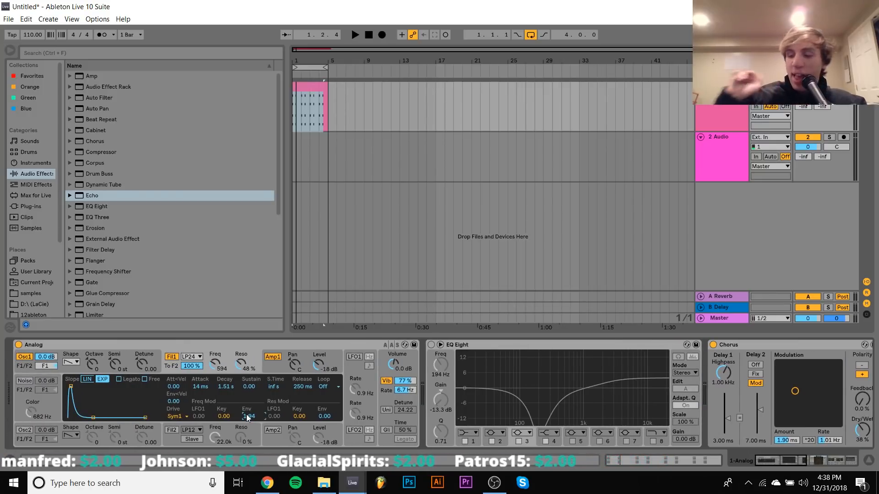
drag(248, 417, 248, 411)
key(space)
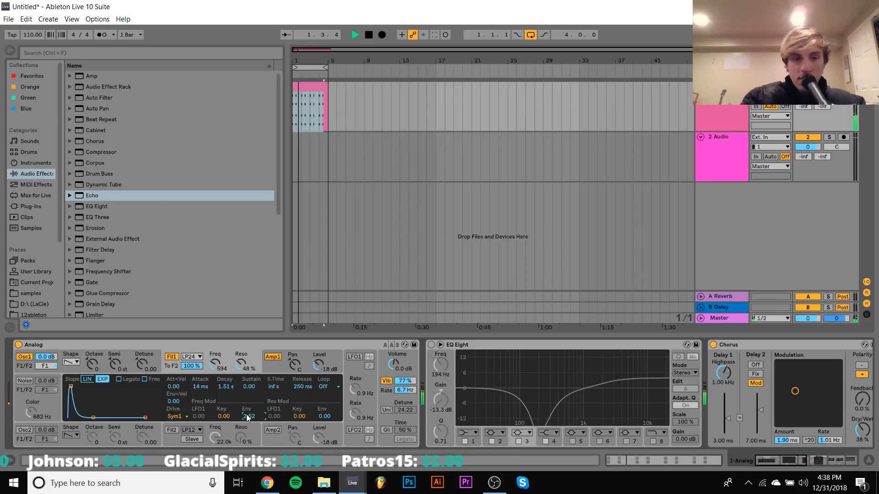
mouse_move(214, 366)
mouse_down()
mouse_move(214, 373)
mouse_move(214, 364)
mouse_up()
key(space)
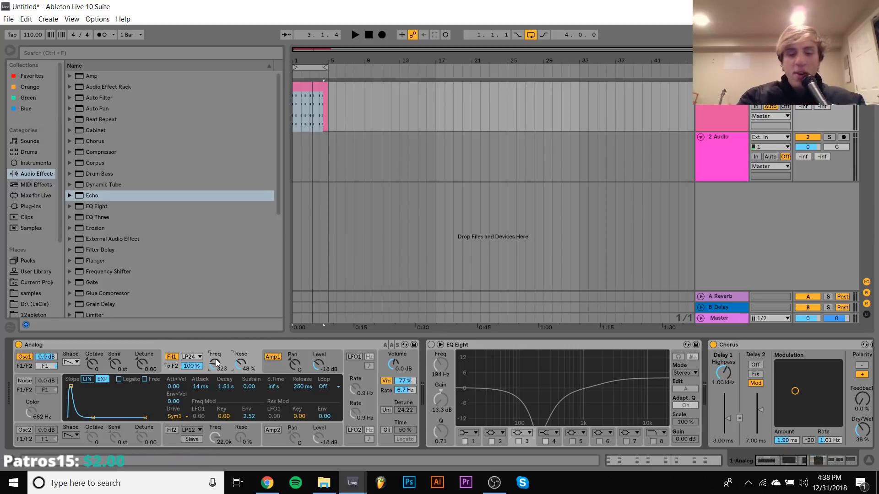
- Switch to Chrome and reopen the "sound design request + review" email in Gmail
click(267, 483)
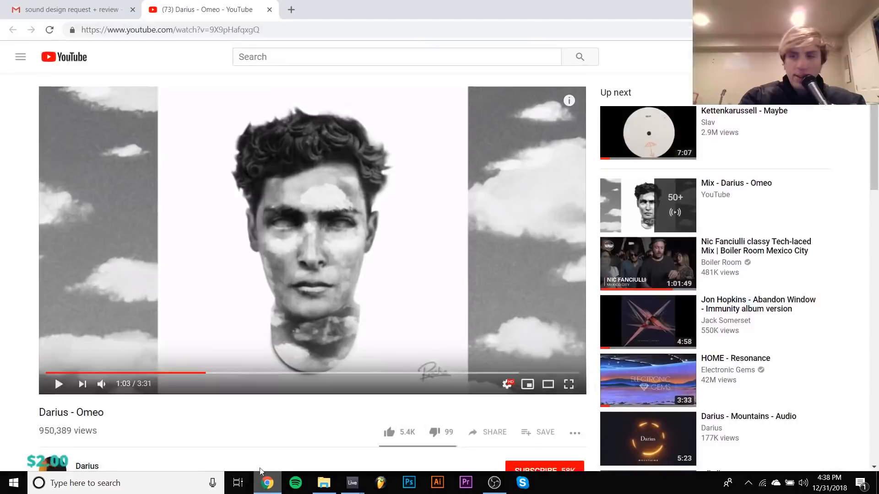
click(90, 6)
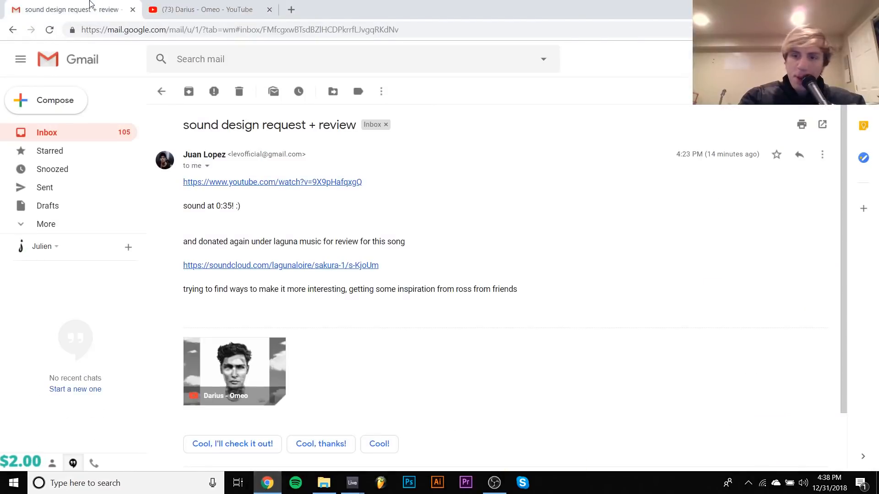
- Open the SoundCloud link to "sakura" from the email, let it play, and lower the player volume slightly
click(279, 265)
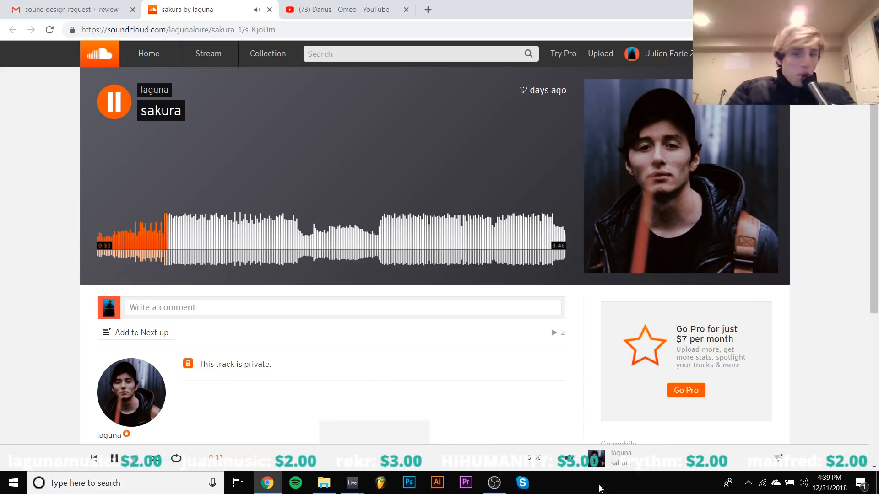
mouse_move(568, 458)
drag(571, 431, 571, 435)
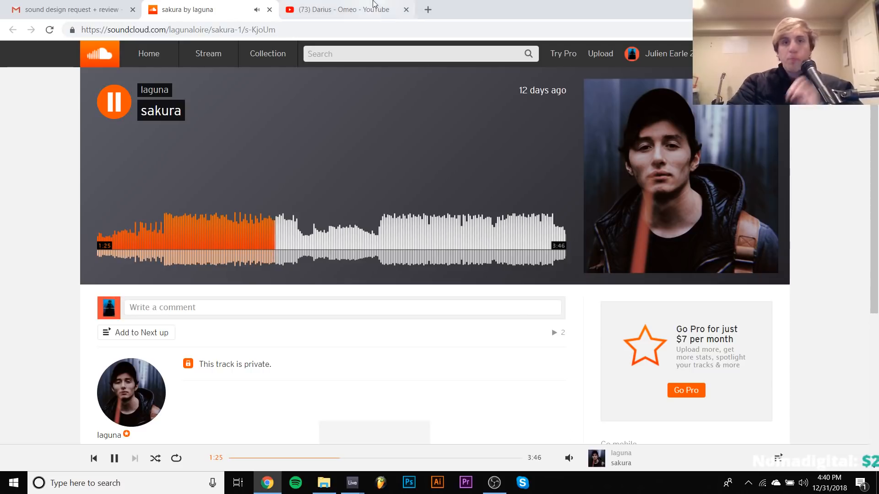
- Close the Darius - Omeo YouTube page, check the stream in OBS, and return to the "sakura" page in Chrome
click(406, 9)
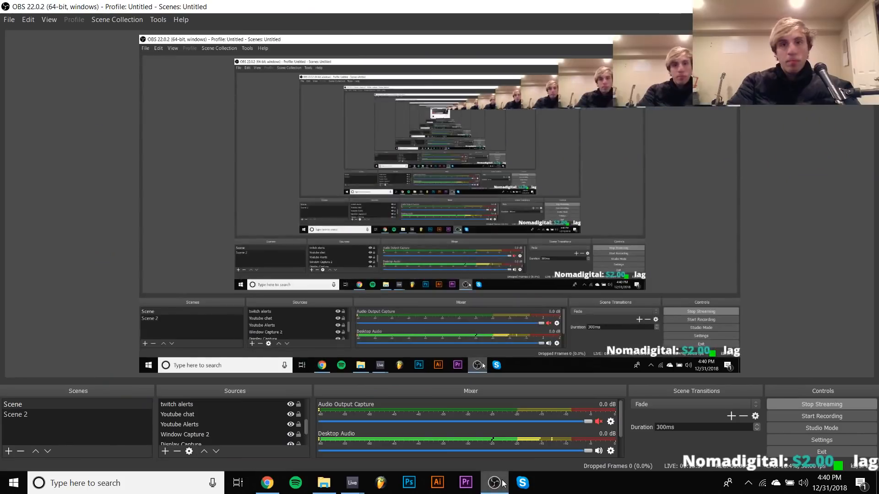
click(502, 483)
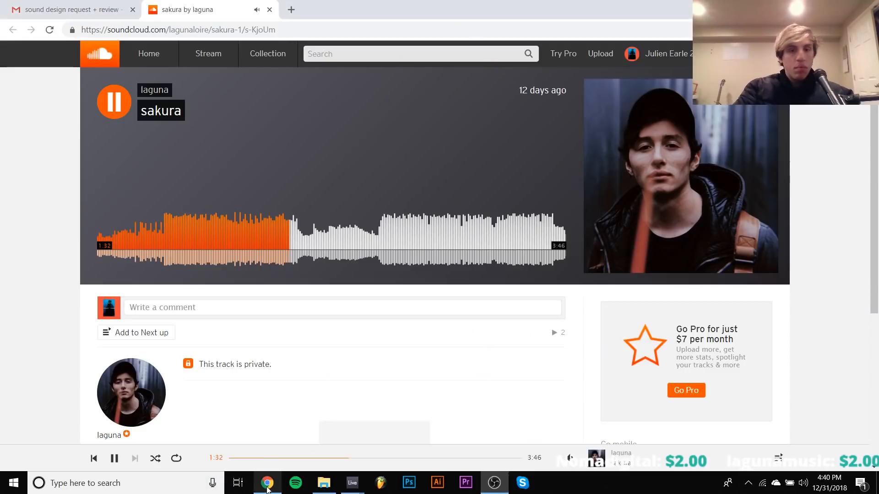
click(267, 486)
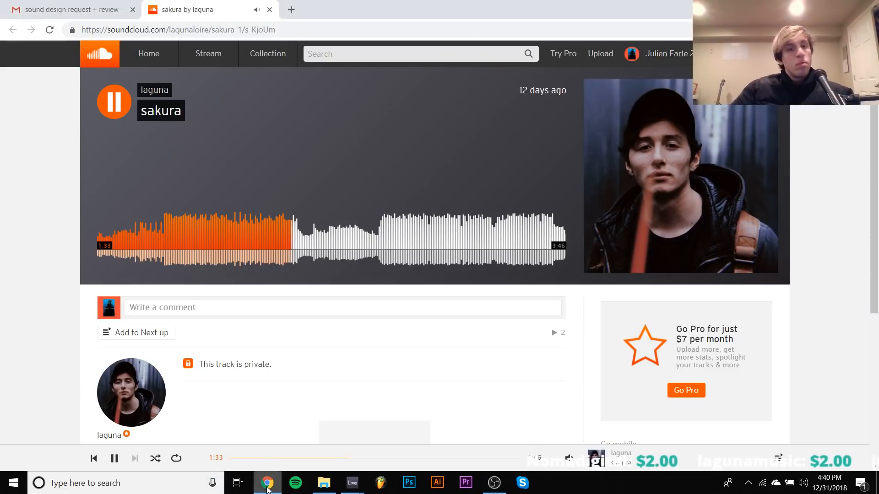
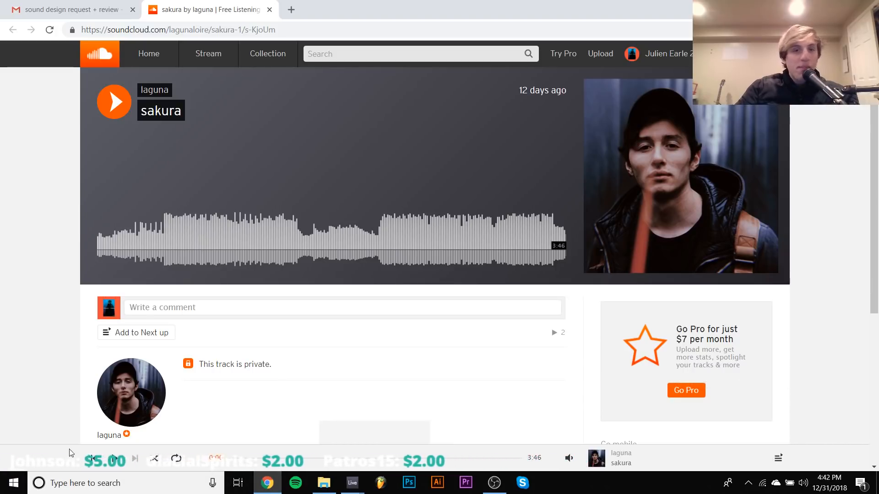
- Replay "sakura" from about 0:40, pausing and resuming to comment on the section up to about 0:49
click(182, 237)
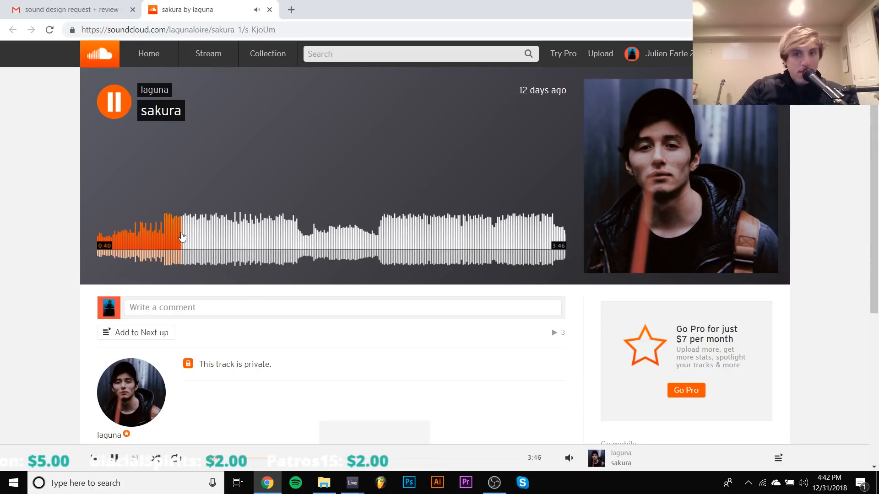
key(space)
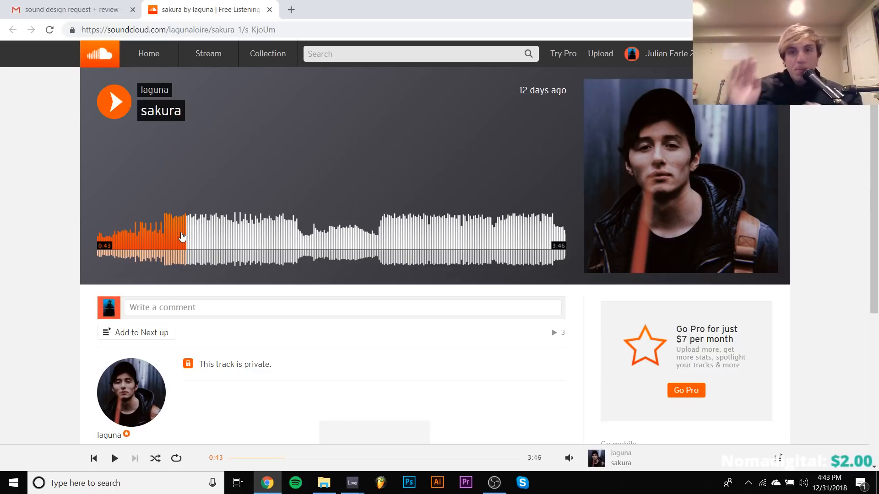
key(space)
key(alt+f)
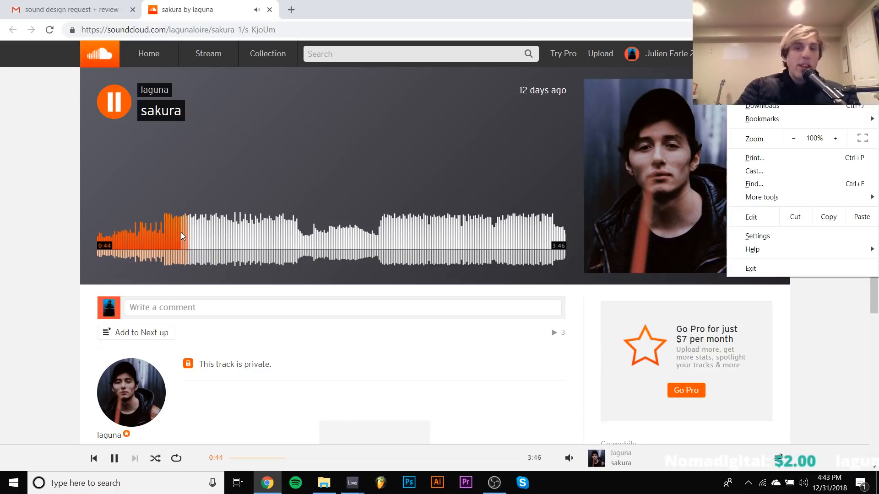
click(183, 313)
click(214, 349)
key(space)
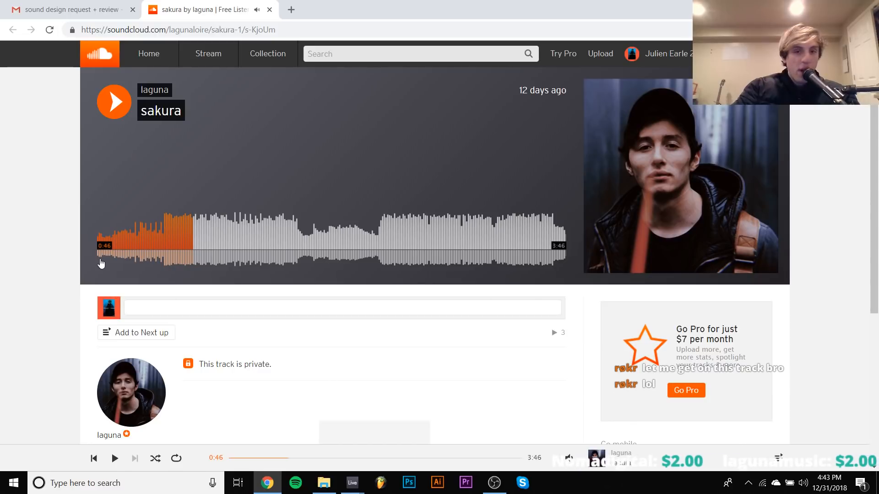
key(space)
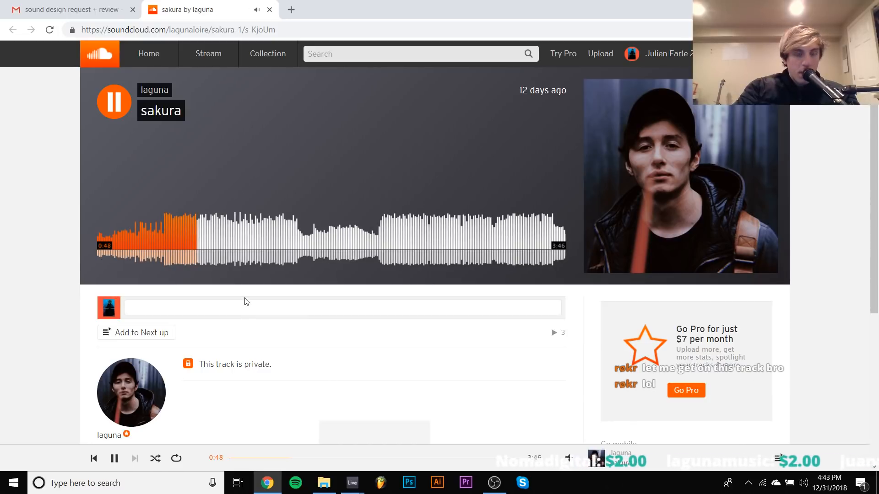
key(space)
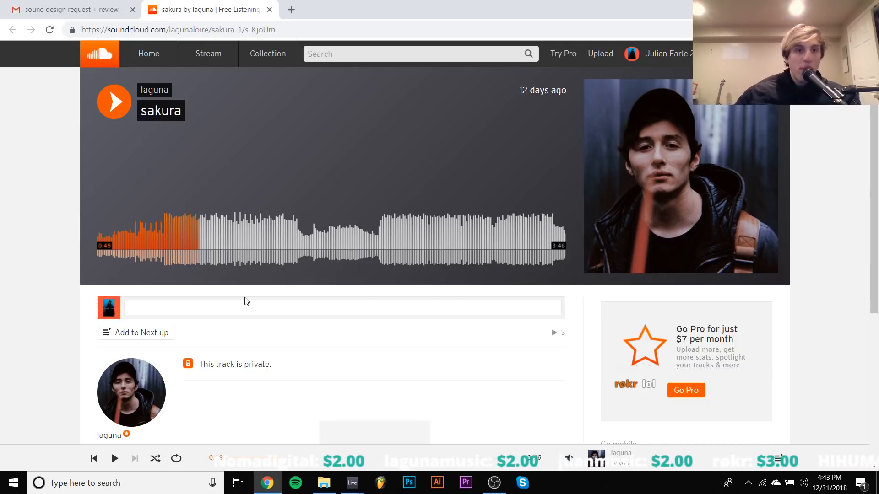
key(space)
- Sample "sakura" from about 1:06, 1:25, 1:58 and 2:14 to review its arrangement
click(237, 254)
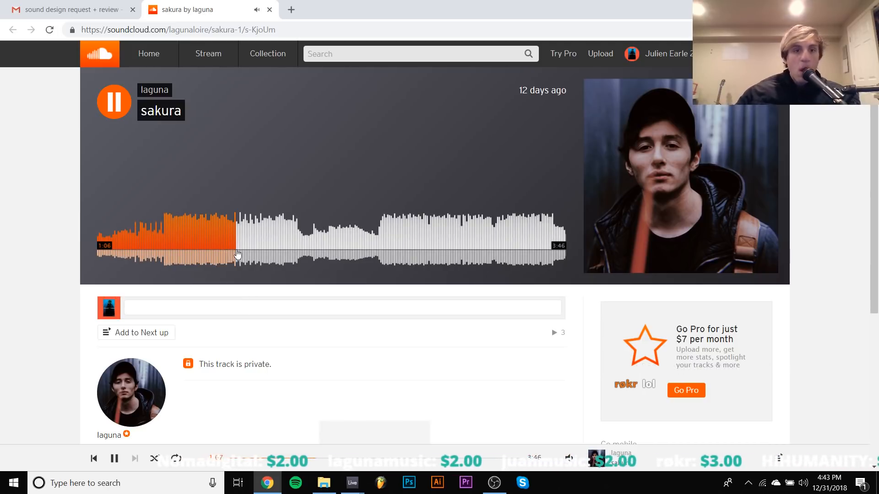
click(272, 248)
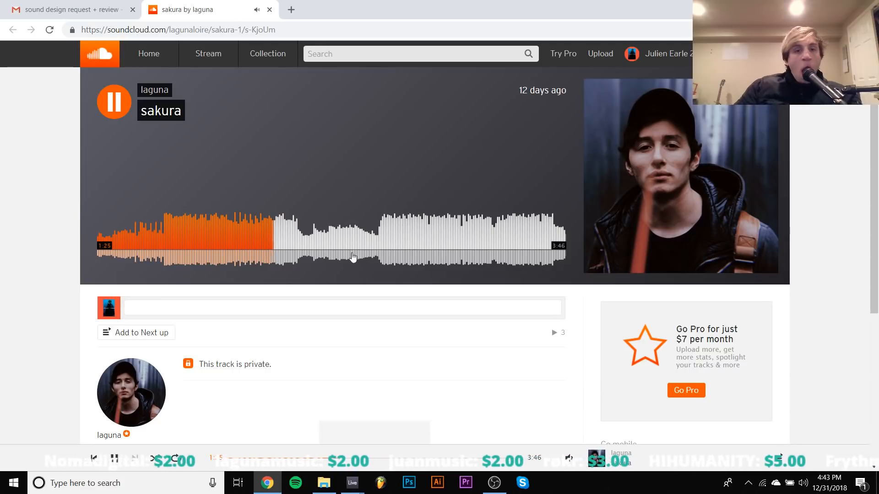
click(341, 243)
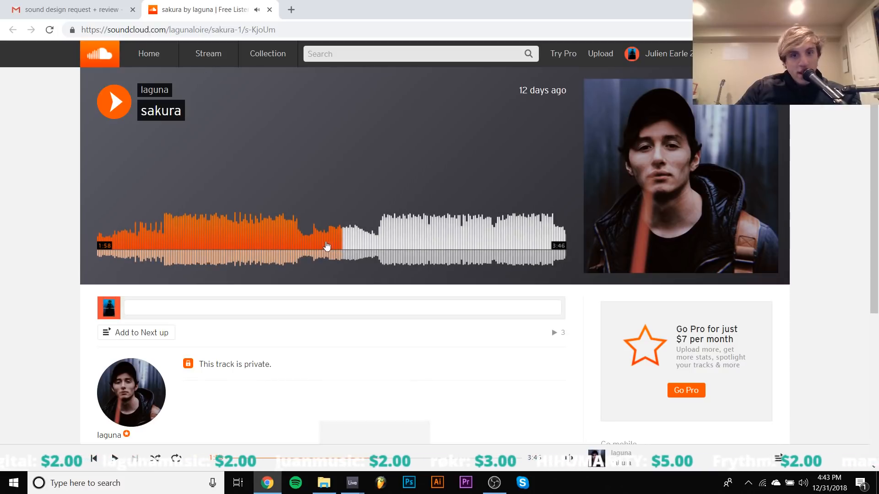
click(377, 234)
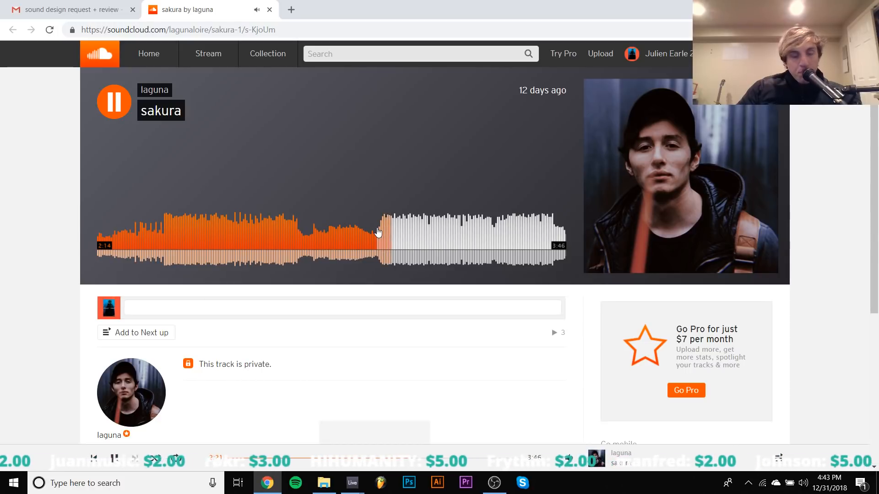
- Close the "sakura" page, open the "Need work mixing sucks" email from the inbox, and open its SoundCloud link
click(270, 10)
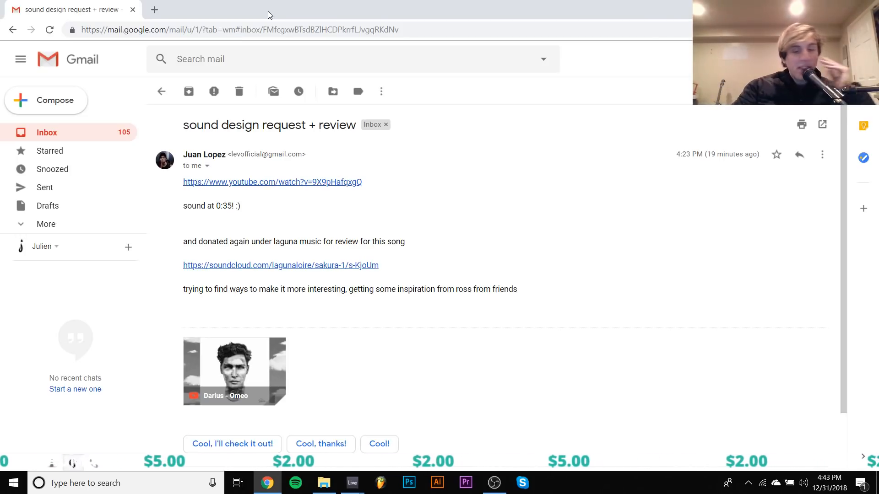
click(162, 91)
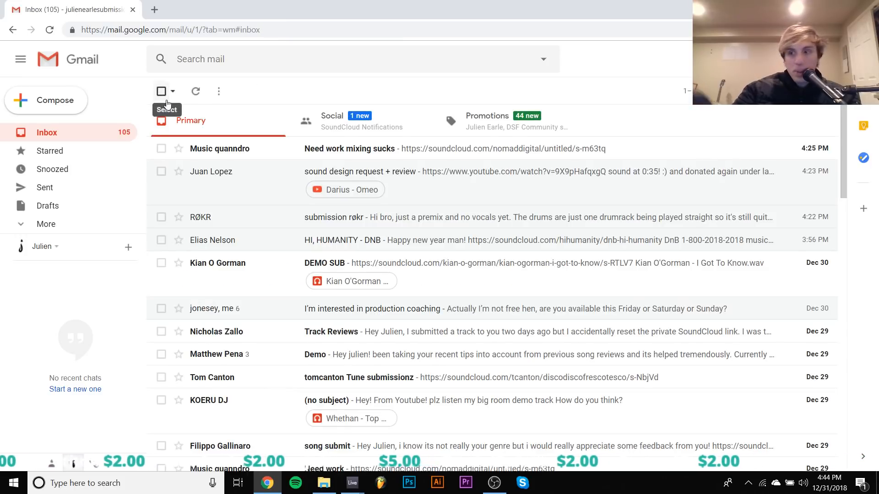
click(230, 154)
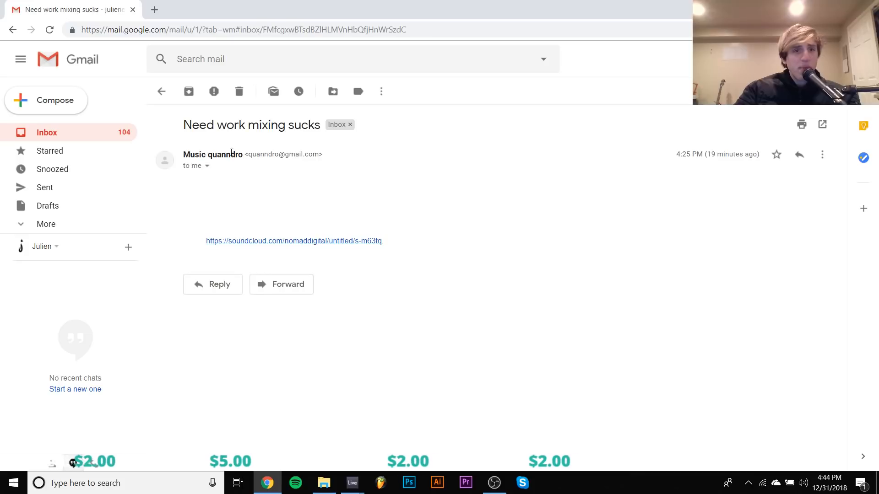
click(271, 241)
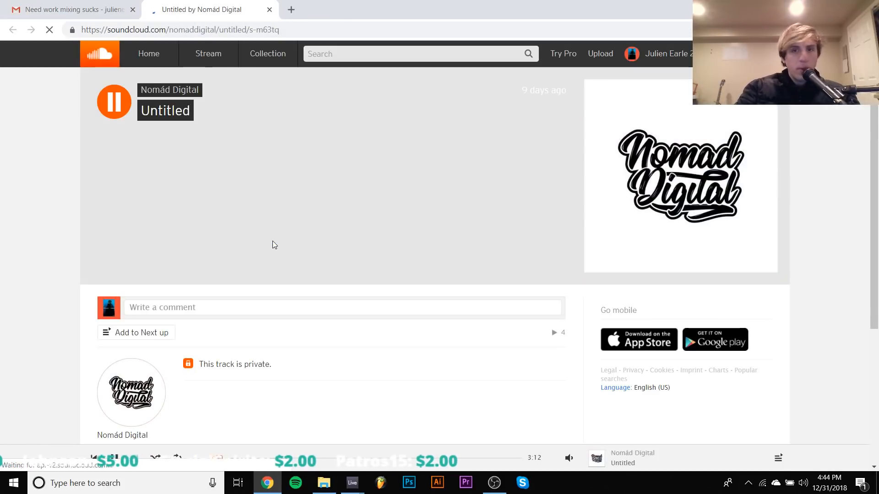
- Listen through "Untitled", skipping ahead to sections up to about 2:52, and pause playback near the end
click(273, 241)
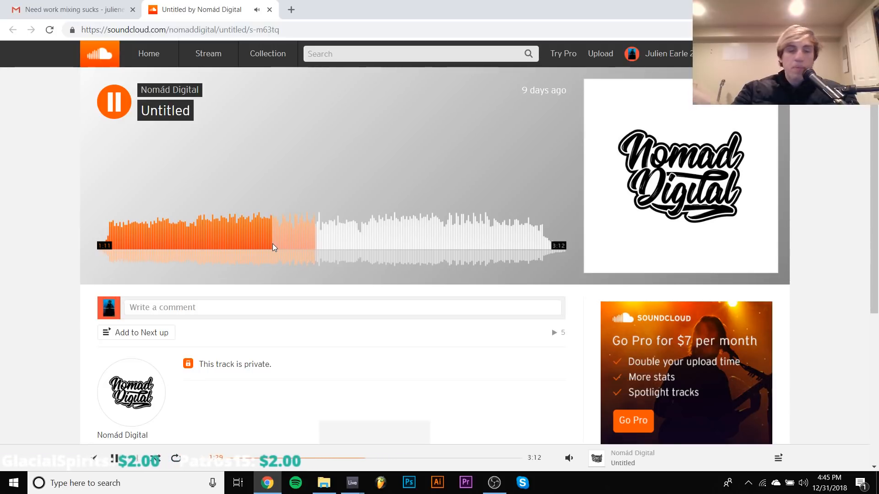
click(409, 229)
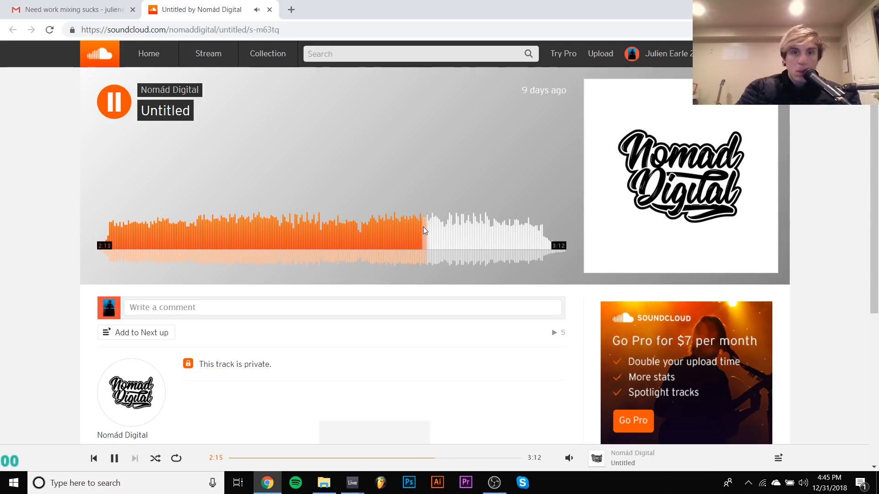
click(451, 229)
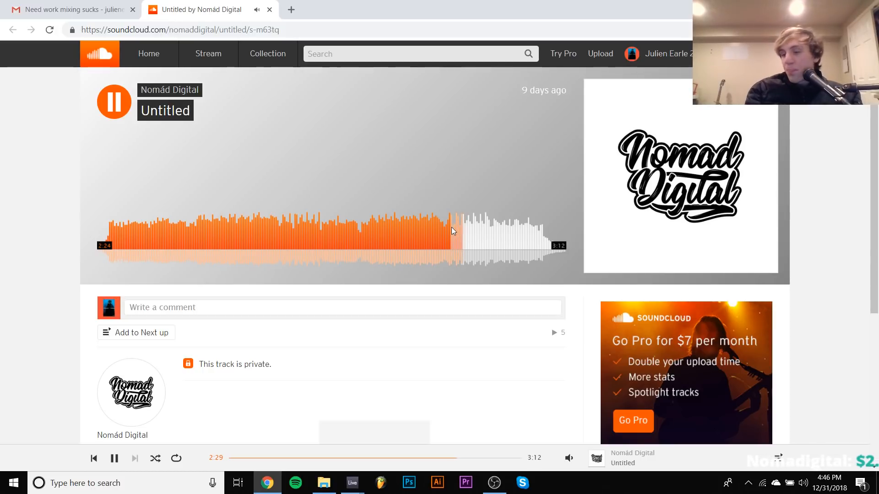
click(518, 247)
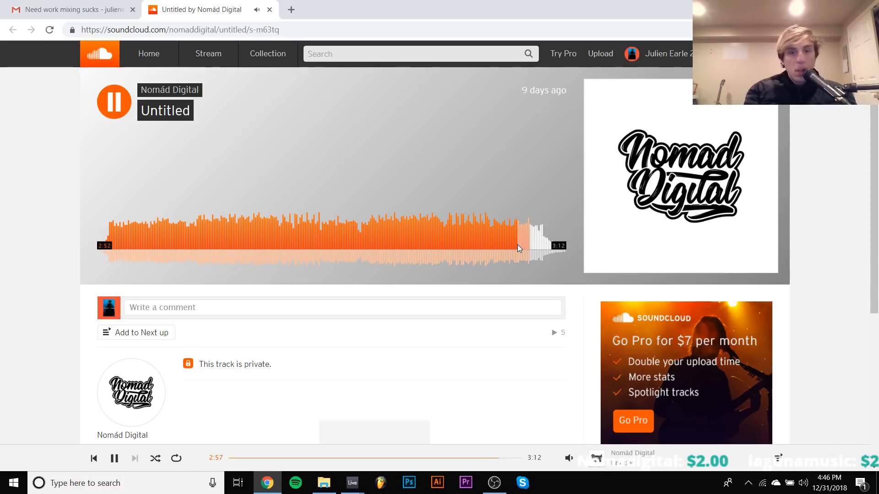
key(space)
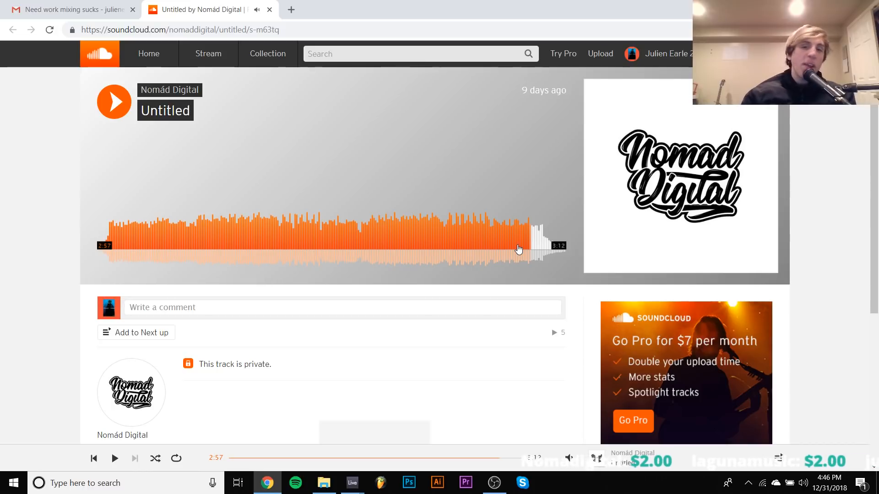
- Replay "Untitled" from about 2:05 and from about 1:38, and pause it
click(403, 235)
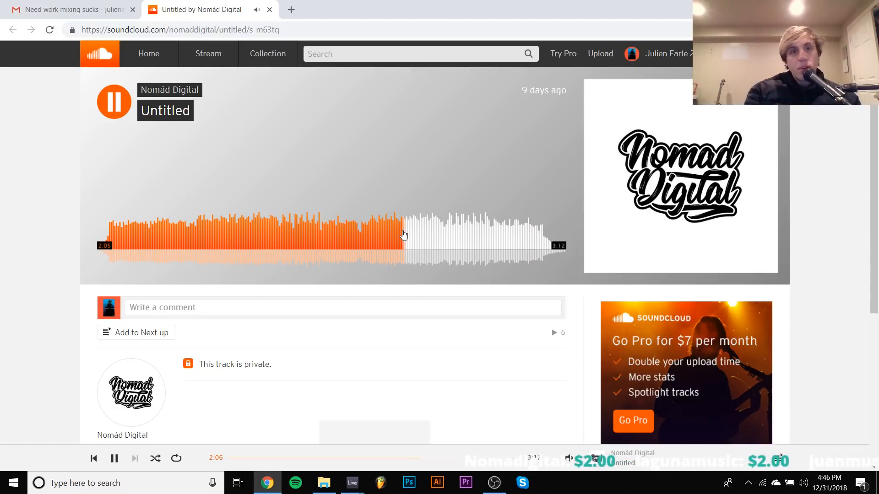
click(339, 235)
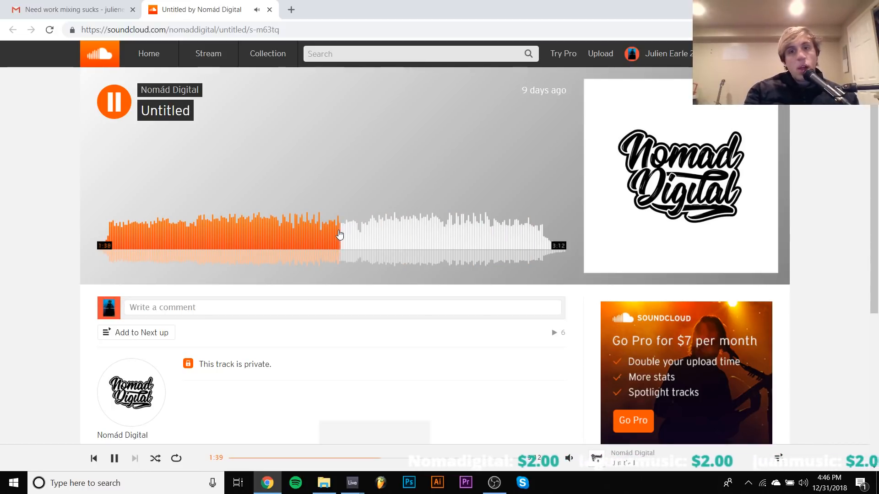
key(space)
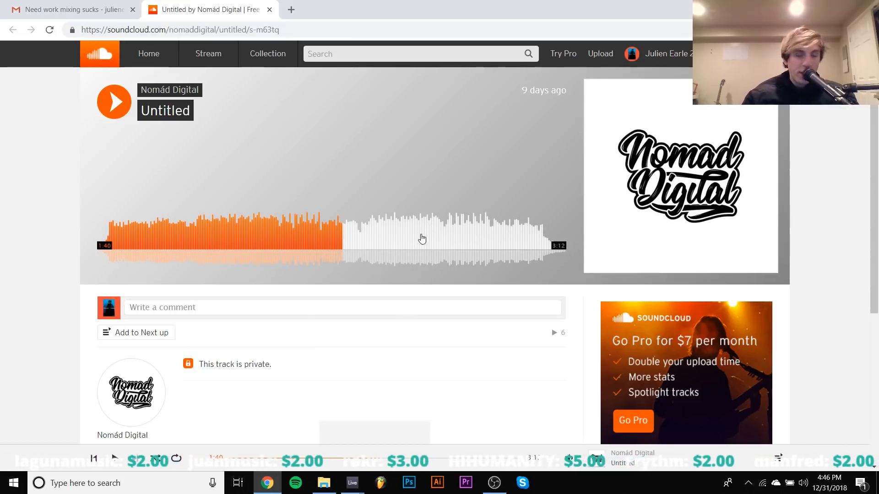
- Compare sections of "Untitled" around 2:12, 2:33, 2:09, 1:02 and 1:27, pausing between them to comment
click(421, 238)
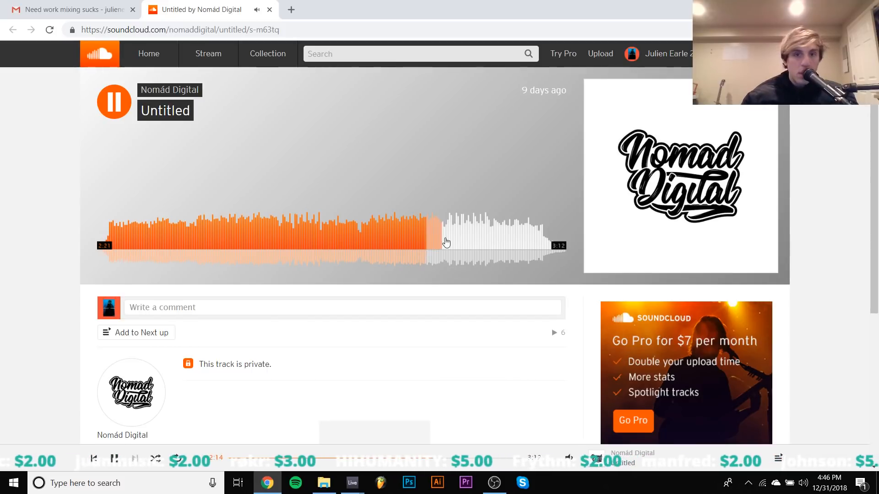
click(474, 236)
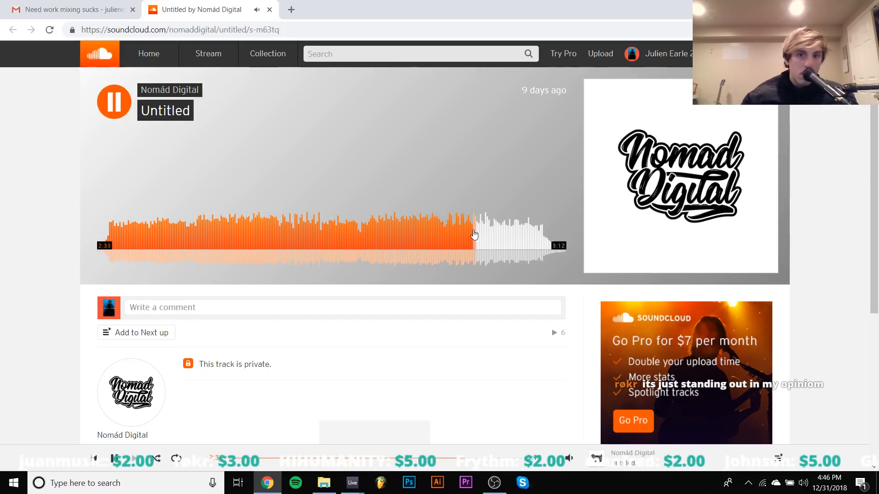
click(415, 232)
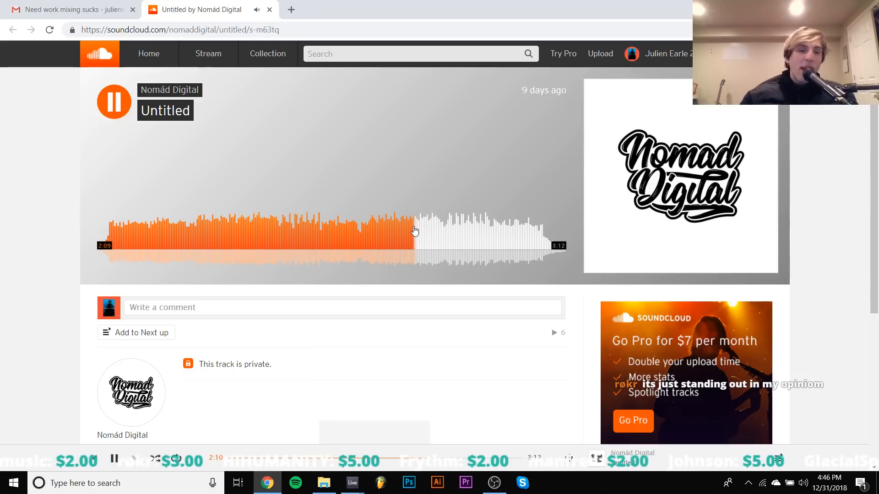
click(252, 231)
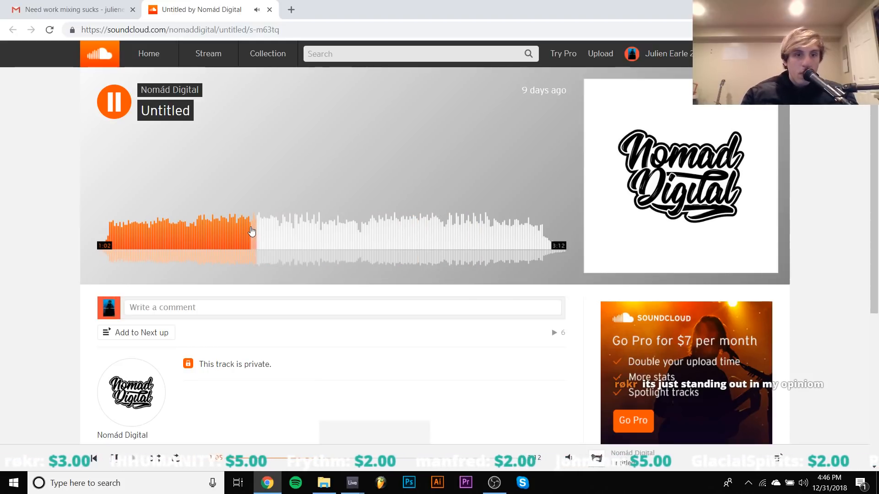
key(space)
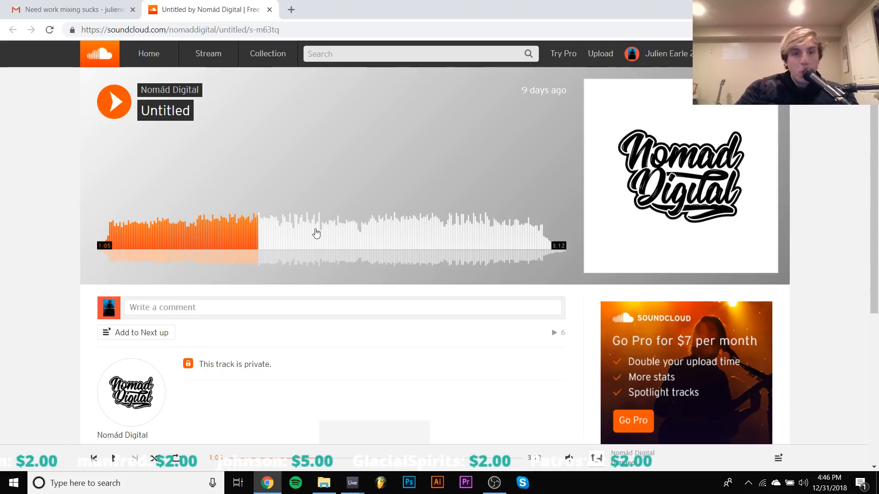
click(308, 237)
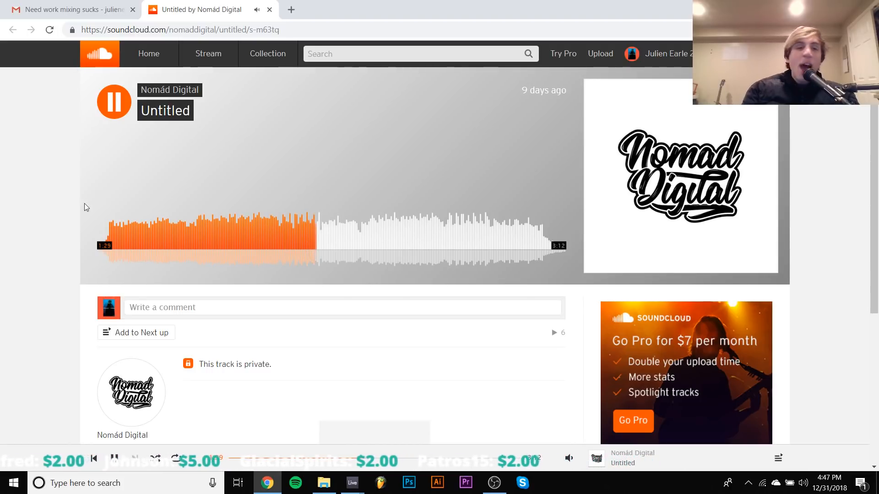
key(space)
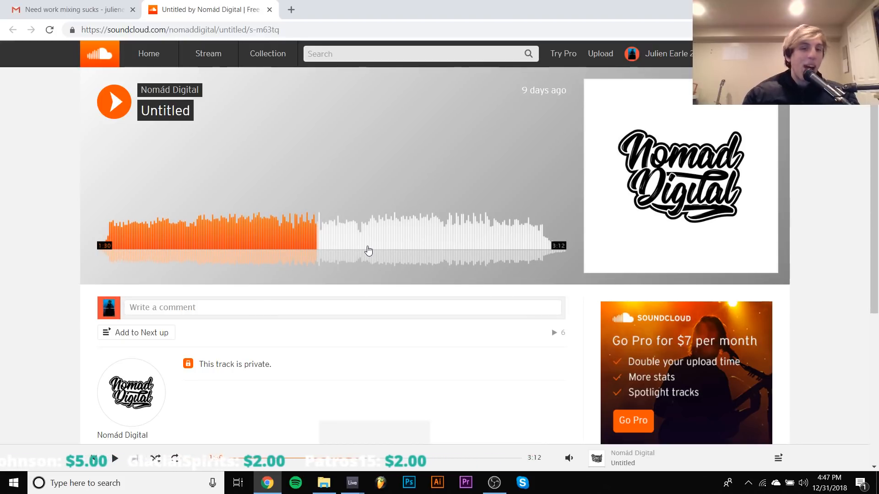
- Replay "Untitled" from about 1:23, before 1:01 and before 0:54, pausing between sections to comment
key(space)
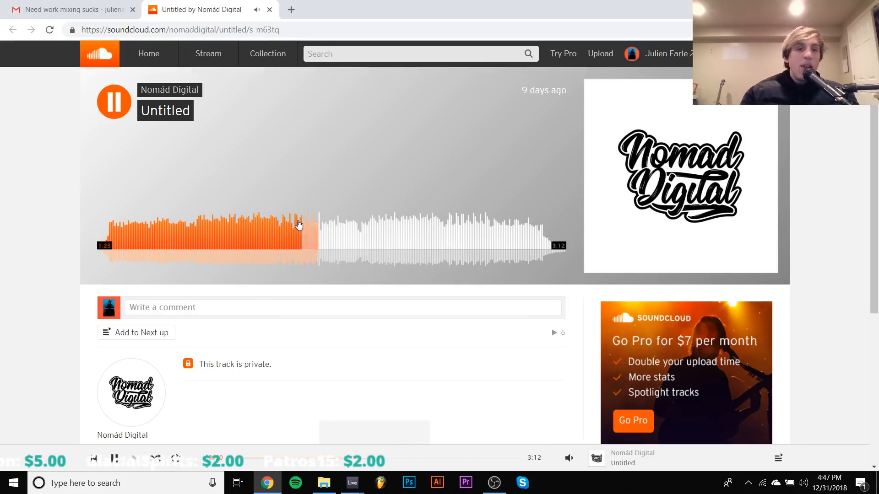
click(237, 247)
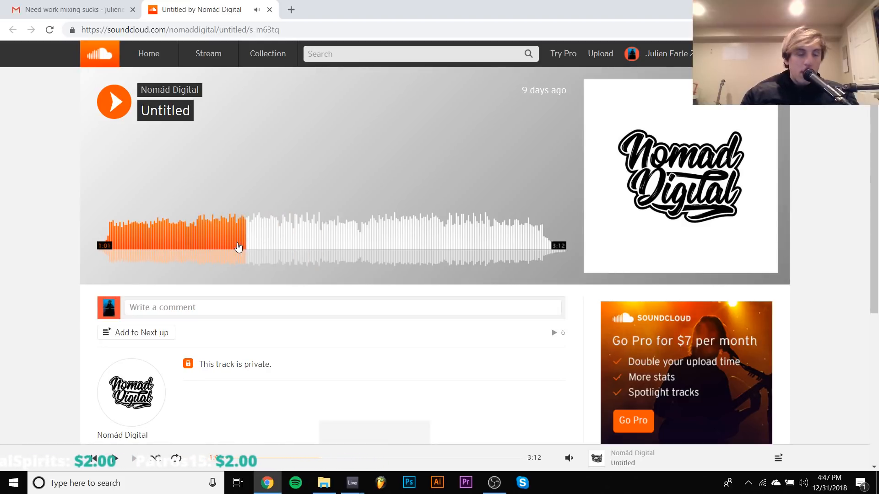
key(space)
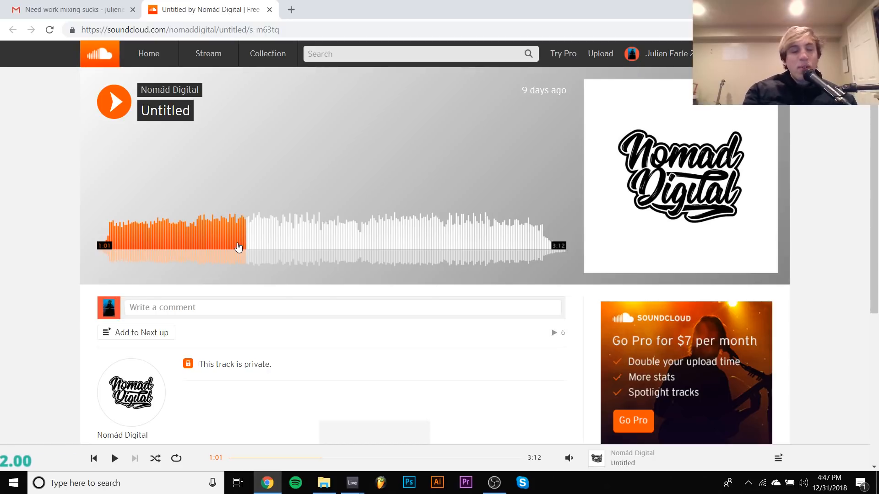
key(space)
click(227, 242)
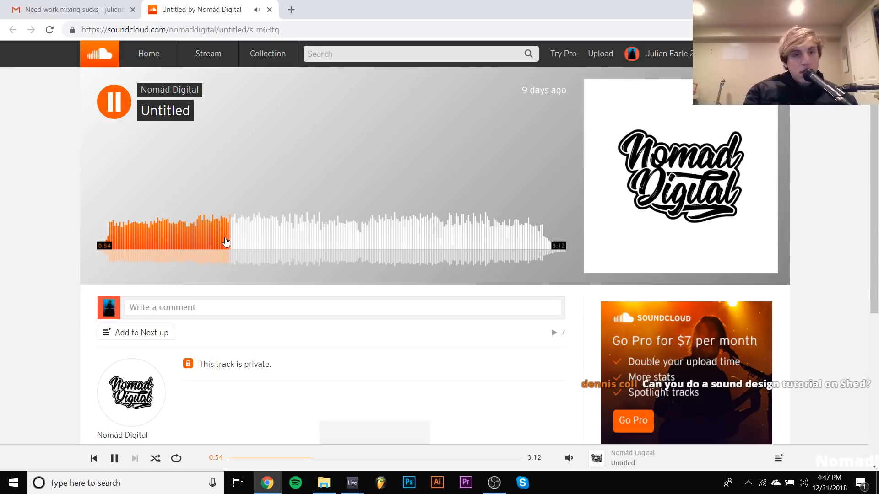
key(space)
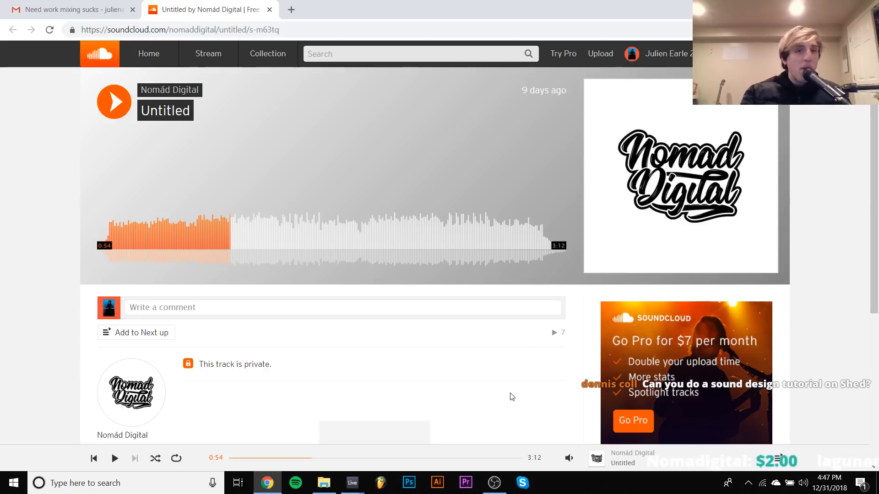
- Close the "Untitled" page, return to the Gmail inbox, and switch to the Ableton Live project
click(269, 9)
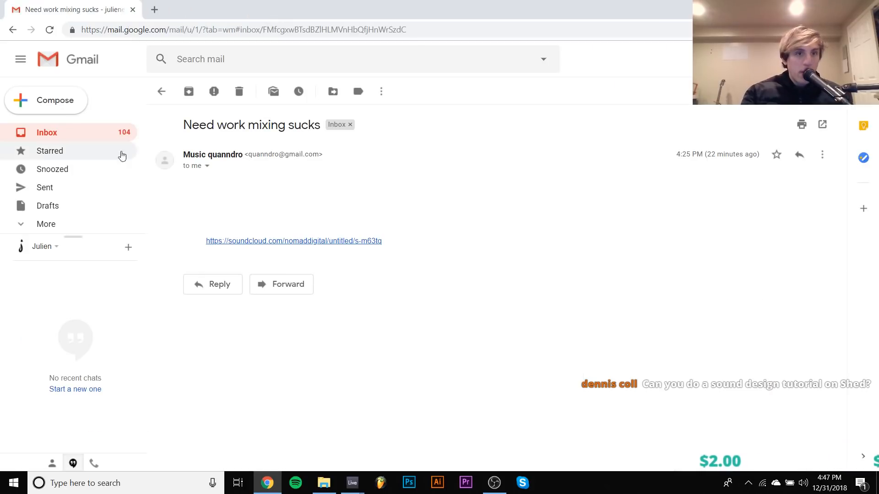
click(91, 133)
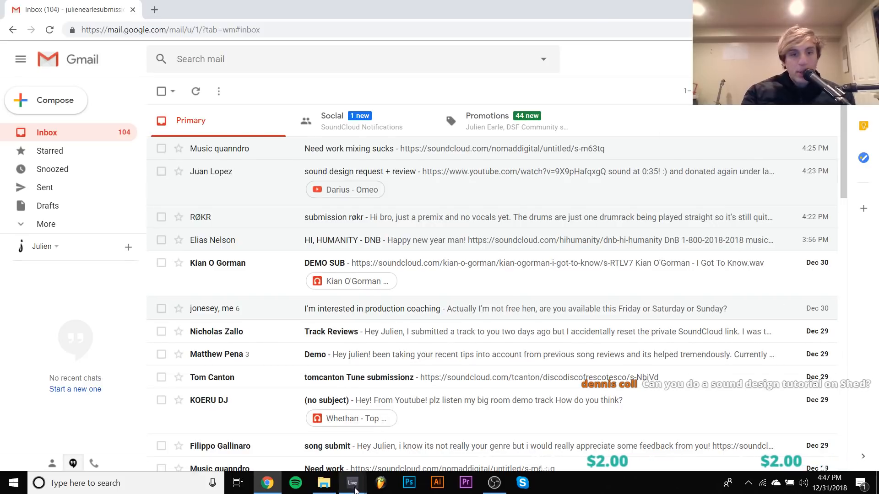
mouse_move(356, 490)
click(303, 454)
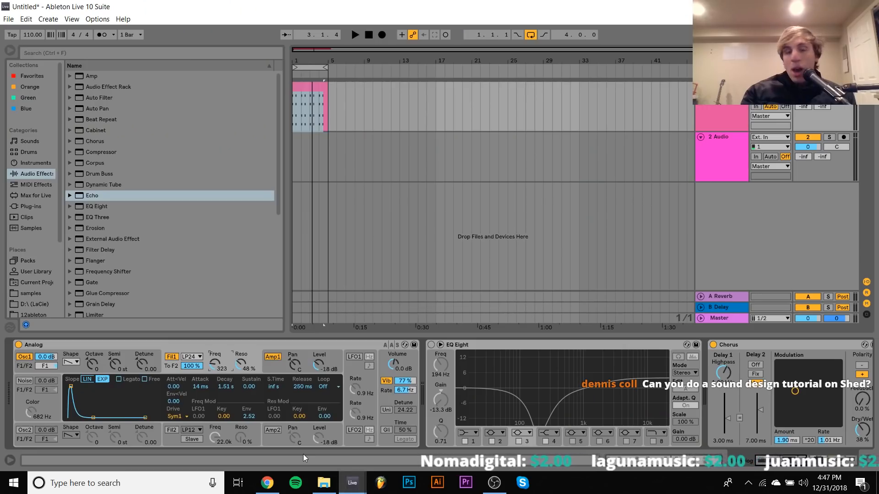
- While the loop plays, set Analog's Osc1 to a sine wave with pitch envelope initial -100% and time 23%
key(space)
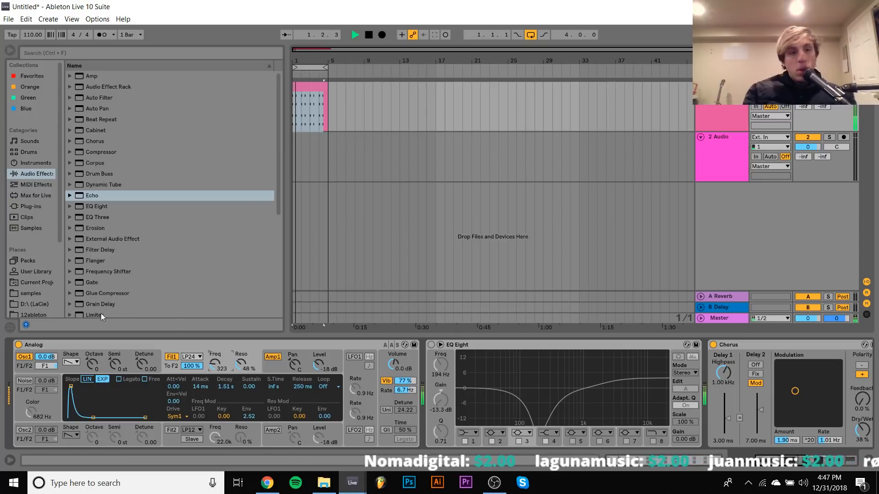
click(73, 362)
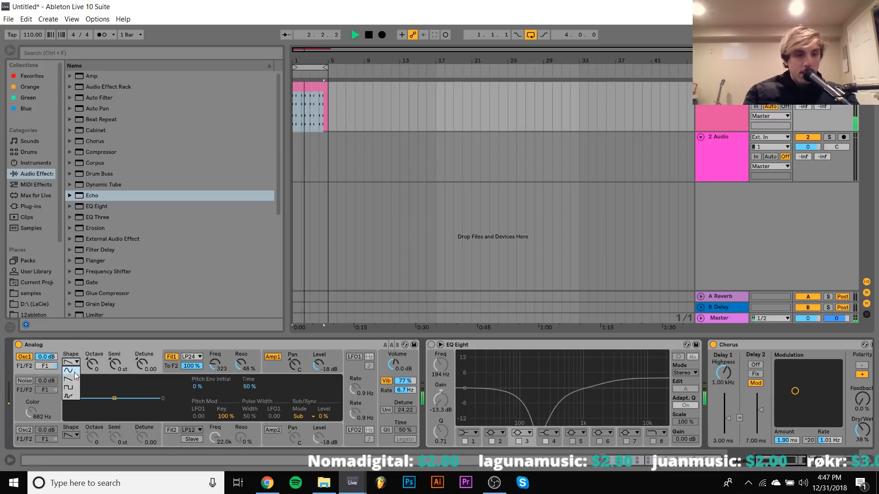
click(75, 383)
drag(69, 398, 70, 417)
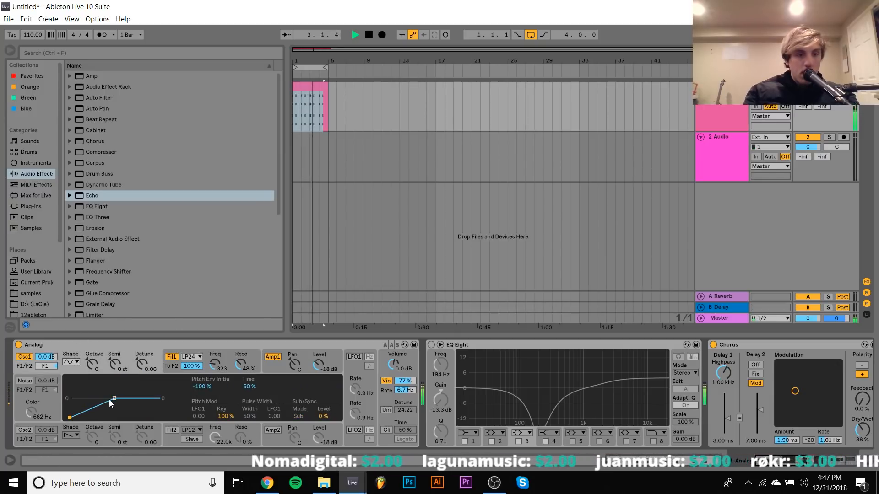
drag(115, 399, 90, 399)
- Change Analog's Osc1 to a rectangle wave and lengthen its pitch envelope time to 42%
click(74, 362)
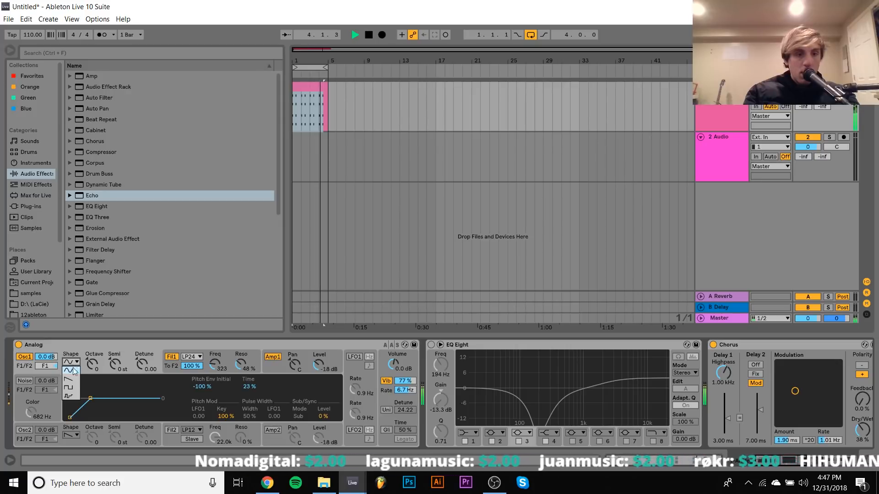
click(73, 389)
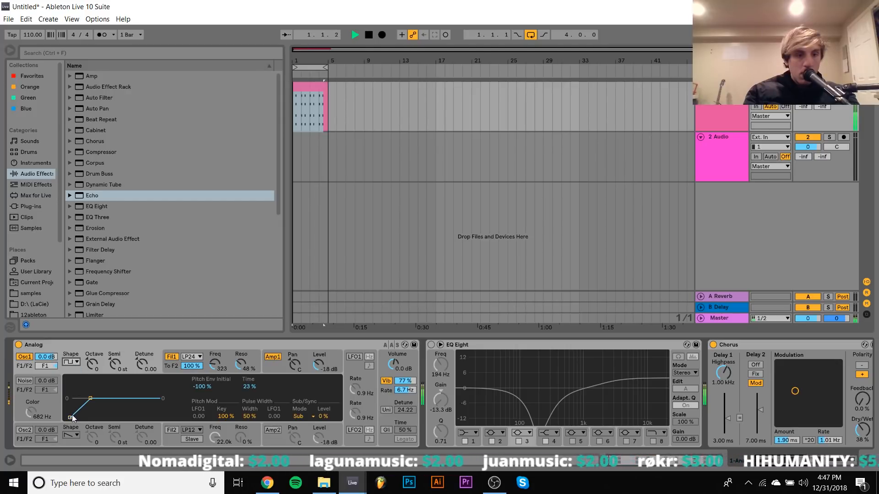
drag(90, 398, 109, 397)
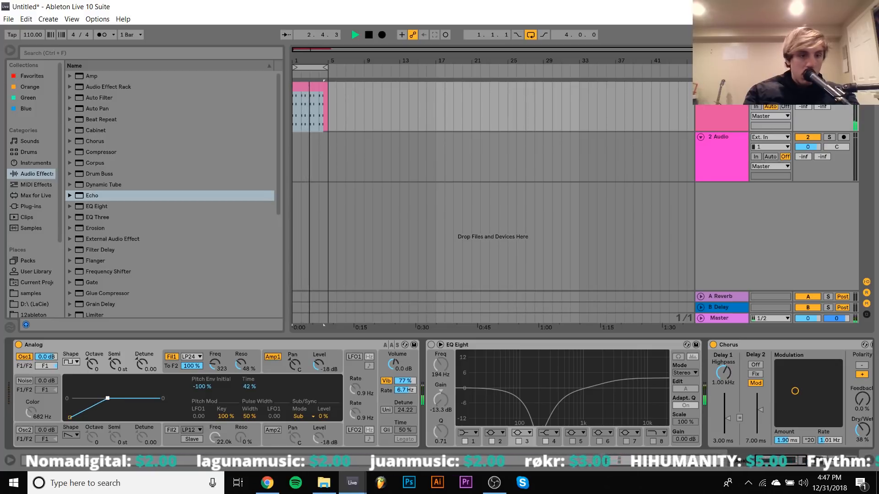
- Insert a MIDI track below the synth track and load the Addictive Drums 2 plug-in onto it
click(717, 106)
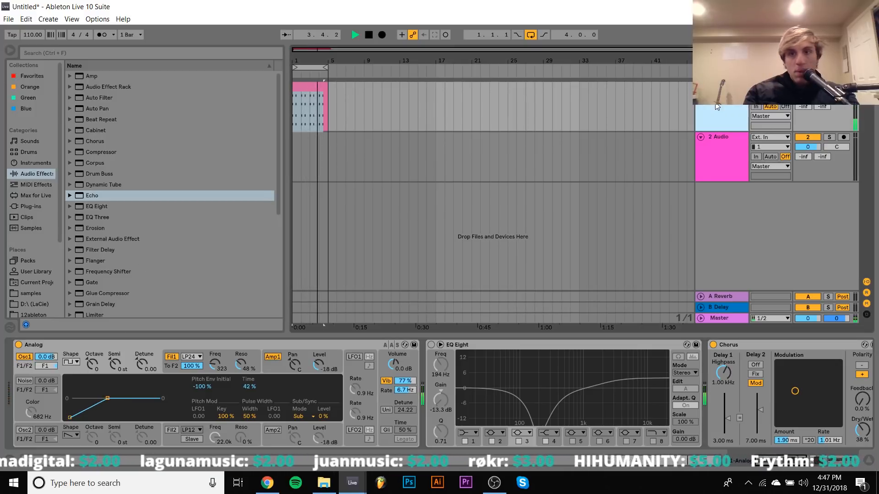
key(ctrl+shift+t)
click(26, 206)
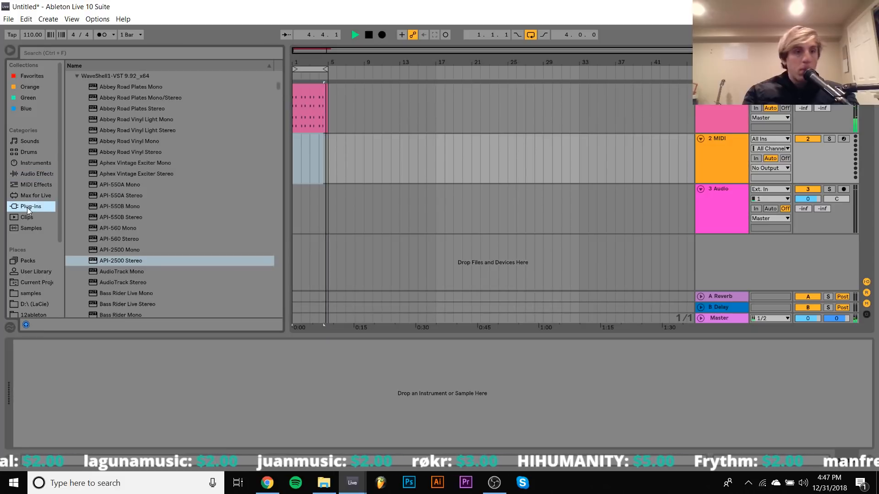
scroll(111, 244, down, 20)
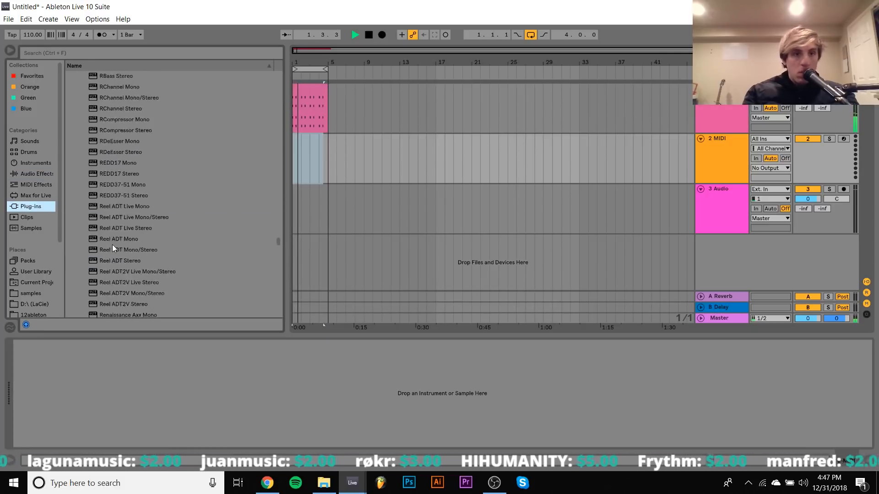
scroll(113, 247, down, 15)
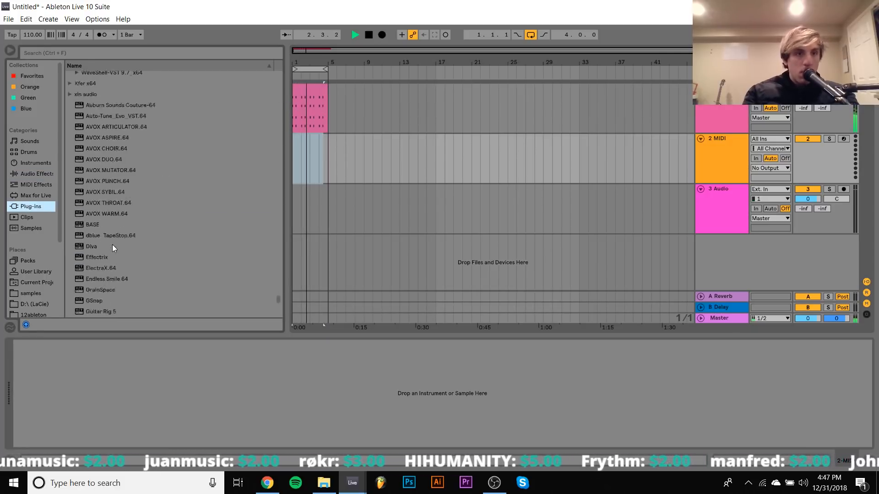
key(space)
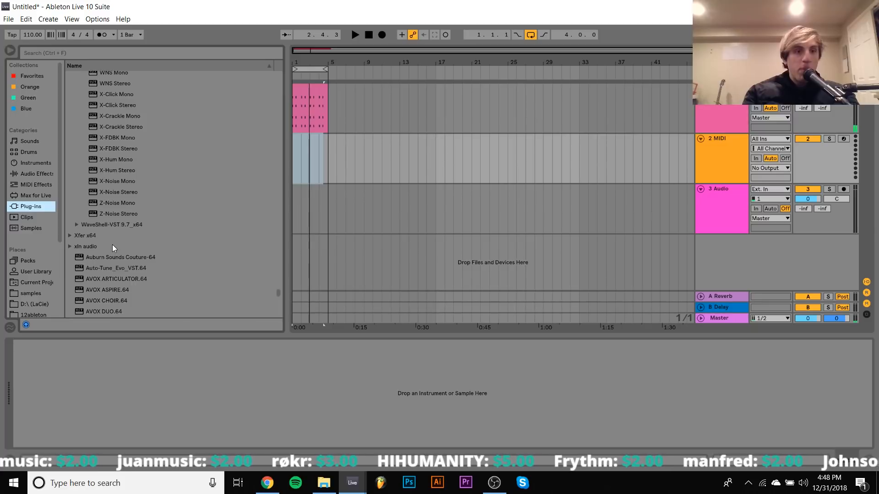
click(70, 246)
drag(101, 91, 331, 172)
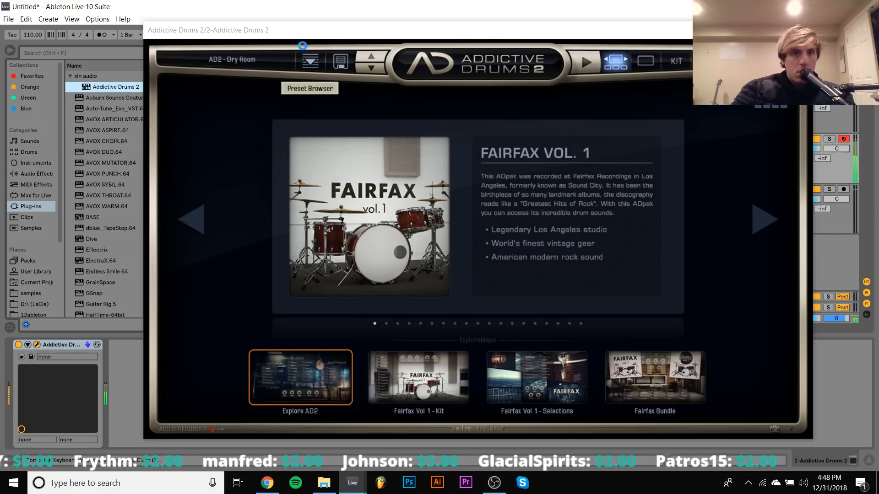
- Open the Addictive Drums 2 preset browser and lower the drum track's volume to -9.5 dB
click(310, 61)
drag(725, 31, 518, 72)
drag(812, 149, 813, 167)
- Compare the Reel Machines 80s DMX and 80s Linndrum presets, load 80s Linndrum, and close the plug-in window
click(343, 330)
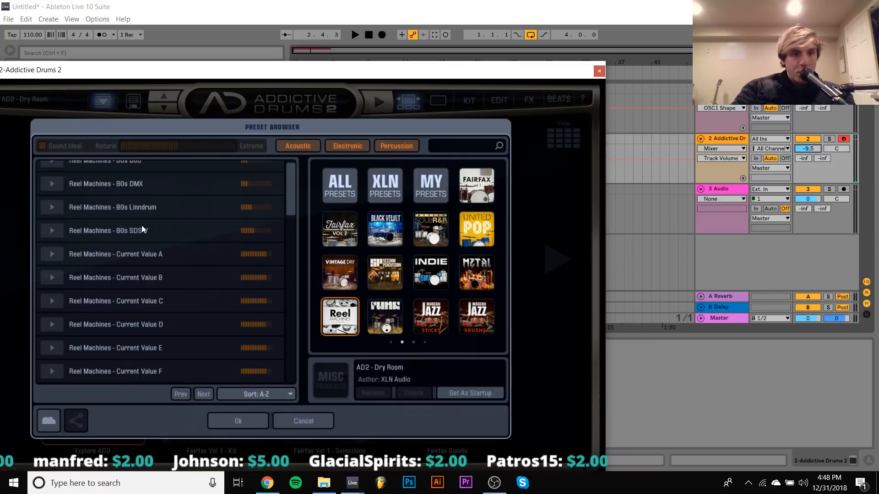
scroll(141, 225, up, 1)
click(131, 220)
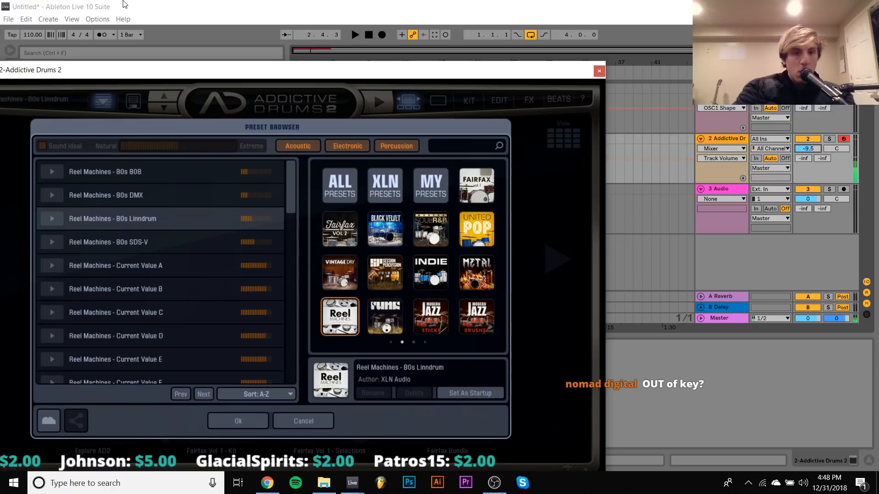
click(136, 198)
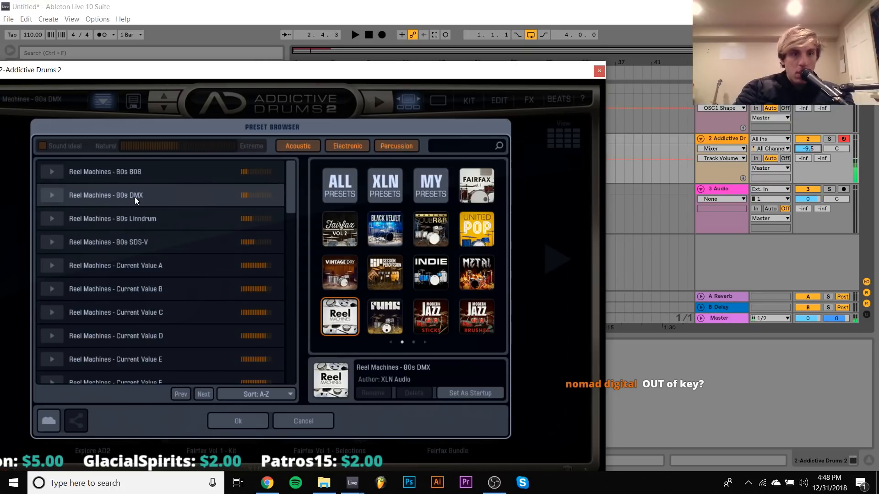
click(134, 218)
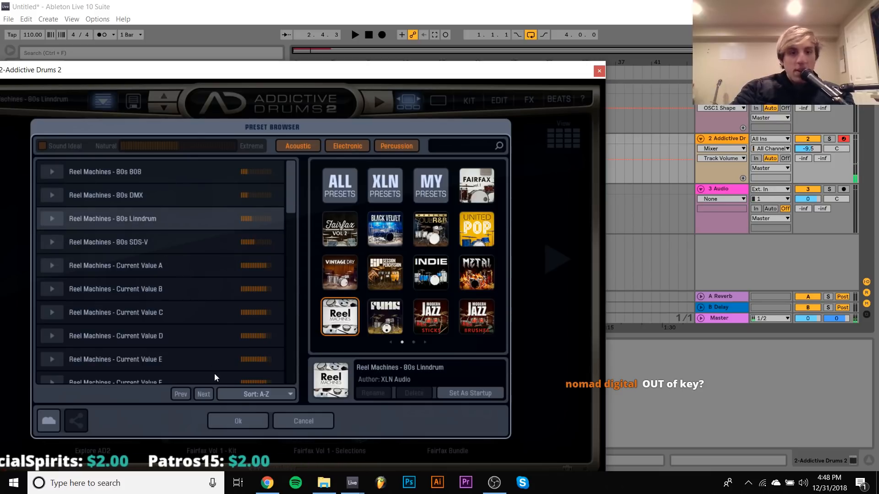
click(222, 422)
click(599, 71)
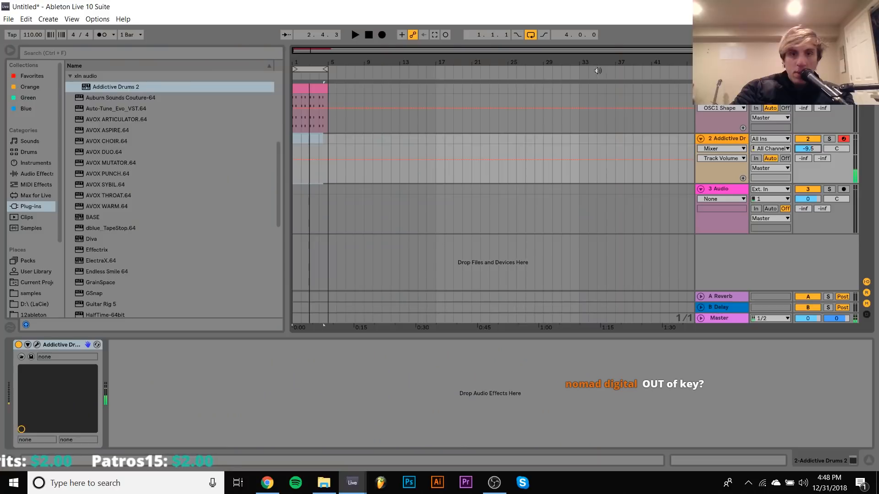
- Create an empty four-bar MIDI clip from bar 1 on the Addictive Drums track, stopping playback
drag(327, 138, 275, 144)
key(space)
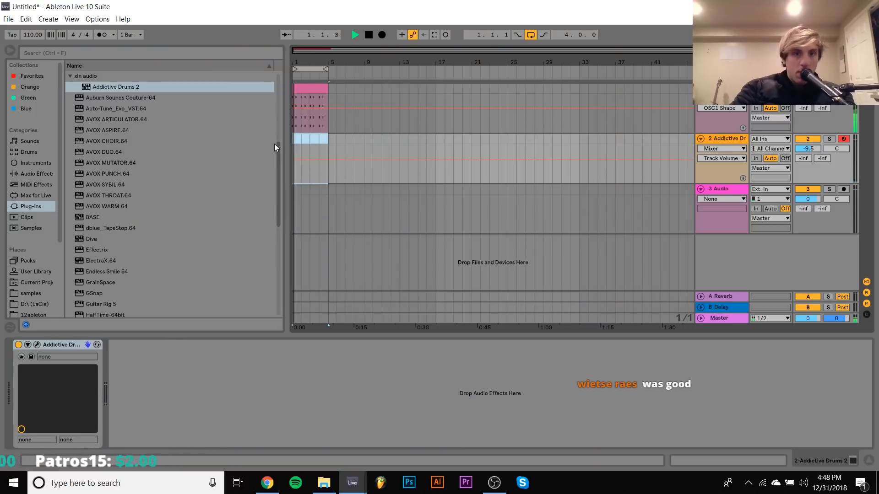
key(ctrl+shift+m)
scroll(192, 408, down, 4)
key(space)
- Add a one-beat C1 kick note at the start of the drum clip
double_click(171, 420)
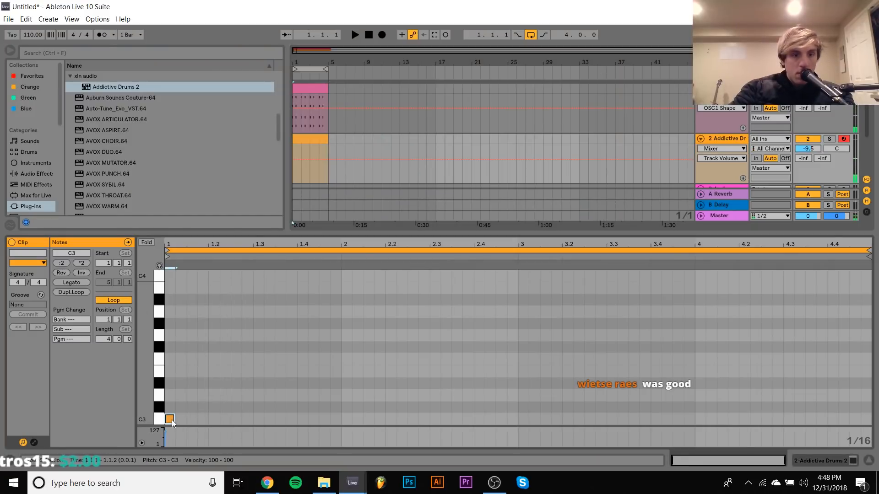
key(shift+Down)
key(shift+Right)
key(shift+Right)
key(shift+Right)
key(shift+Right)
key(shift+Right)
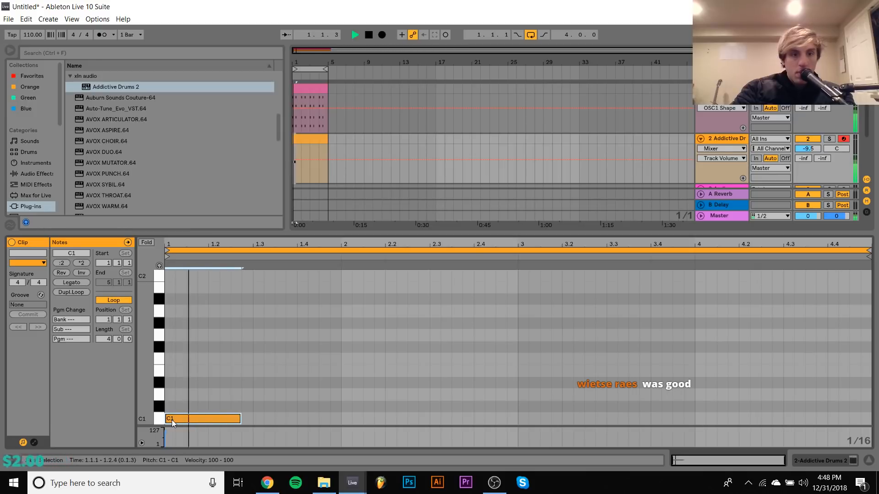
key(shift+Left)
key(shift+Left)
- Duplicate the kick note to place a D1 note at 1.2 and another C1 note at 1.2.3
key(ctrl+d)
key(Up)
key(Up)
key(space)
key(ctrl+d)
key(Down)
key(Down)
key(Left)
key(Left)
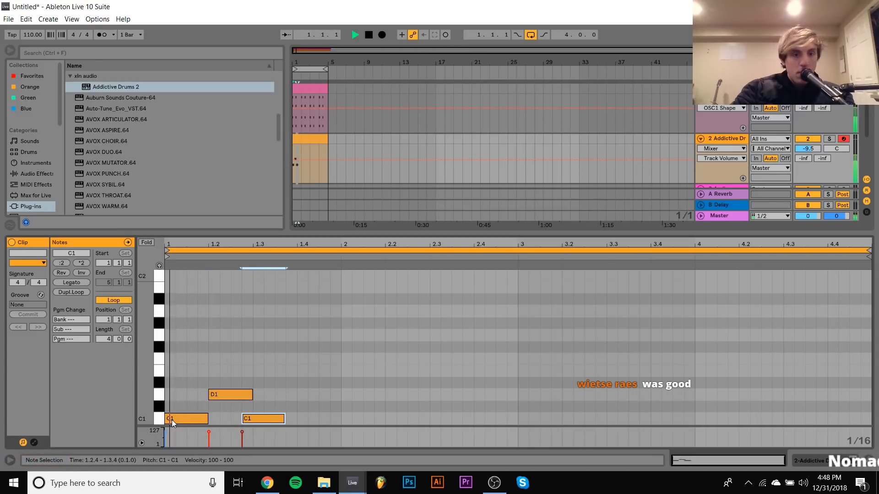
- Duplicate the second kick note to place a D1 note at 1.4
key(ctrl+d)
key(Right)
key(Right)
key(Up)
key(Up)
key(space)
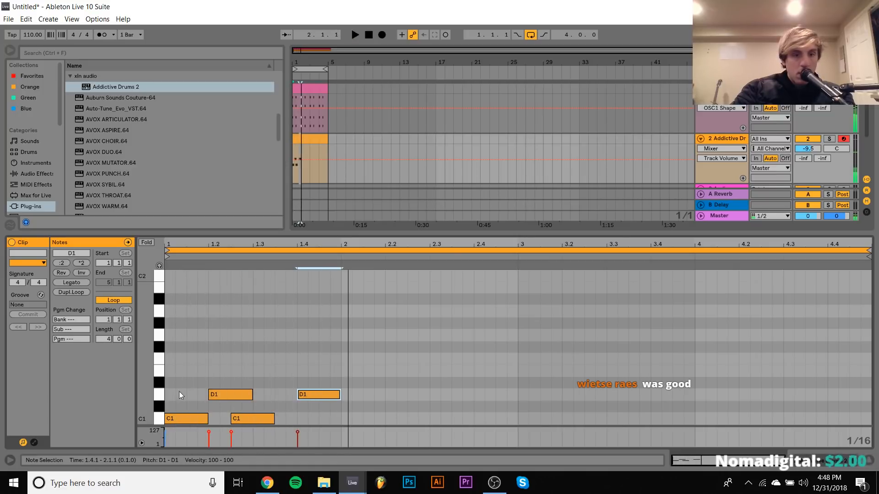
- Move both D1 notes up to B1 and play the drum pattern
click(160, 396)
key(Up)
key(Up)
key(Up)
key(Up)
key(Up)
key(Up)
key(Up)
key(Up)
key(Up)
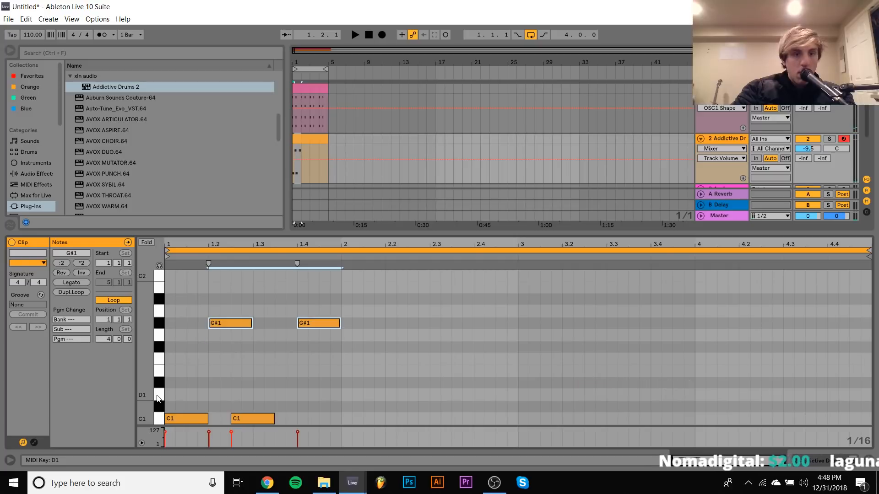
key(space)
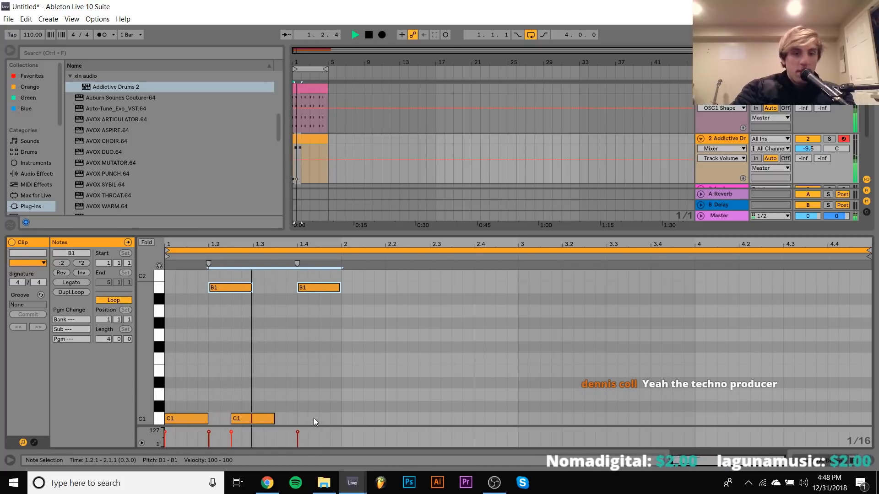
- Add half-beat C1 kick notes at 2.1, 2.1.3 and 2.2.3 in the drum clip
double_click(347, 420)
key(shift+Right)
key(ctrl+d)
key(space)
key(ctrl+d)
key(Right)
key(Right)
key(space)
key(ctrl+d)
key(Right)
key(Right)
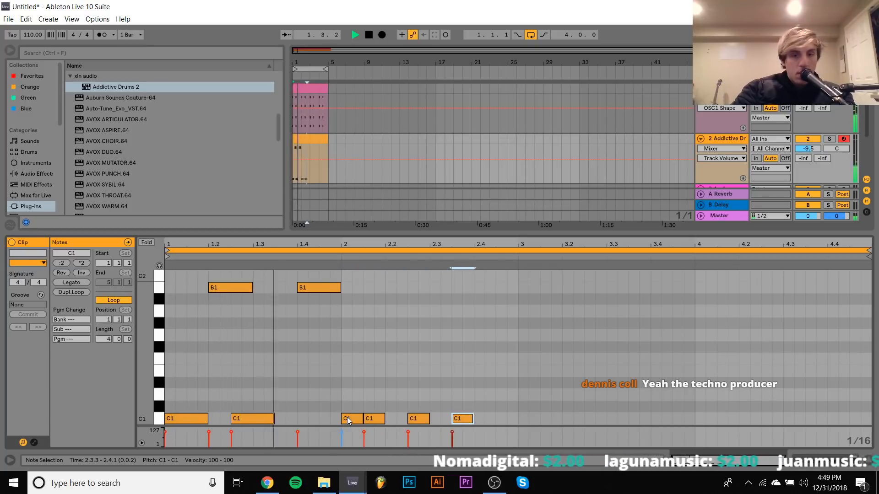
key(Delete)
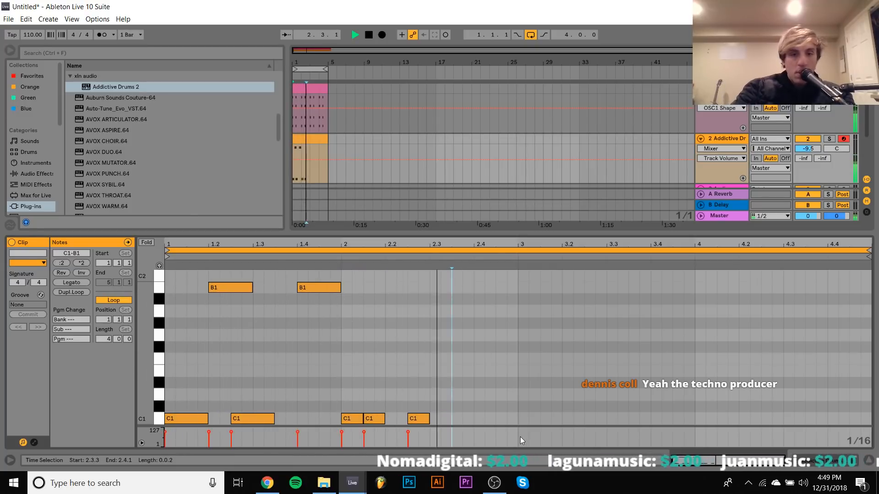
key(space)
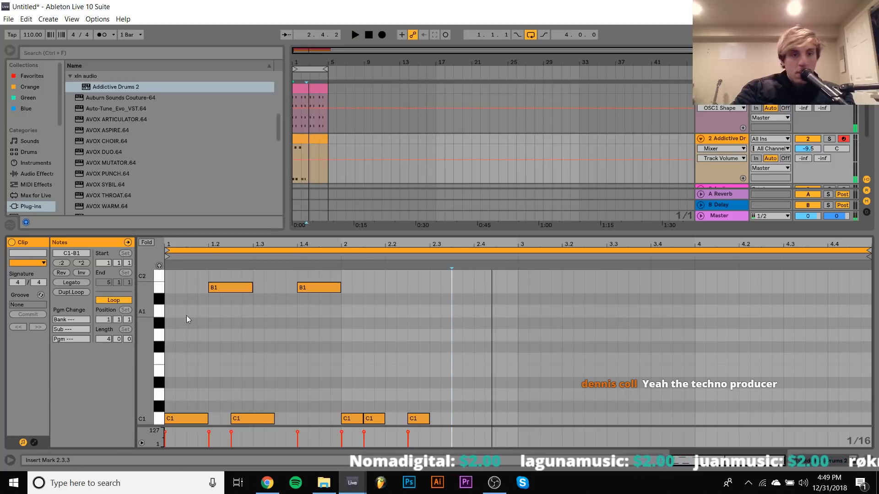
- Open the recent set dark.als, closing the untitled set, and play the song from bar 1
click(9, 19)
mouse_move(42, 53)
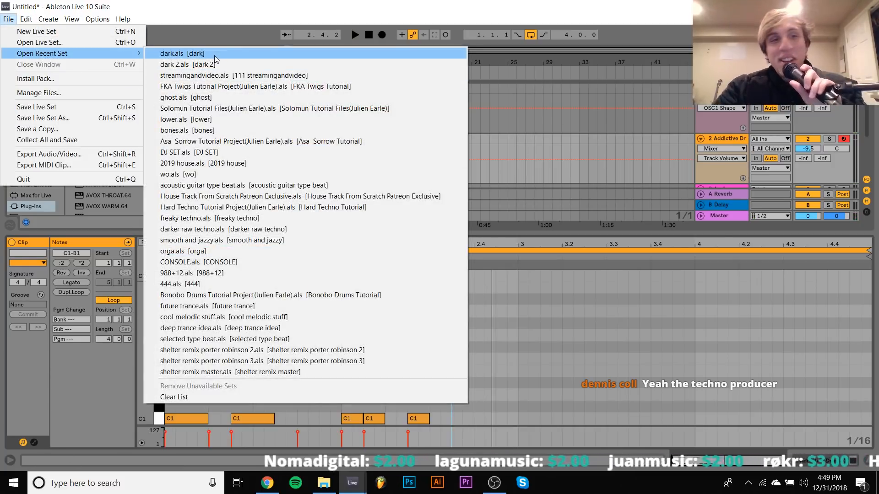
click(214, 56)
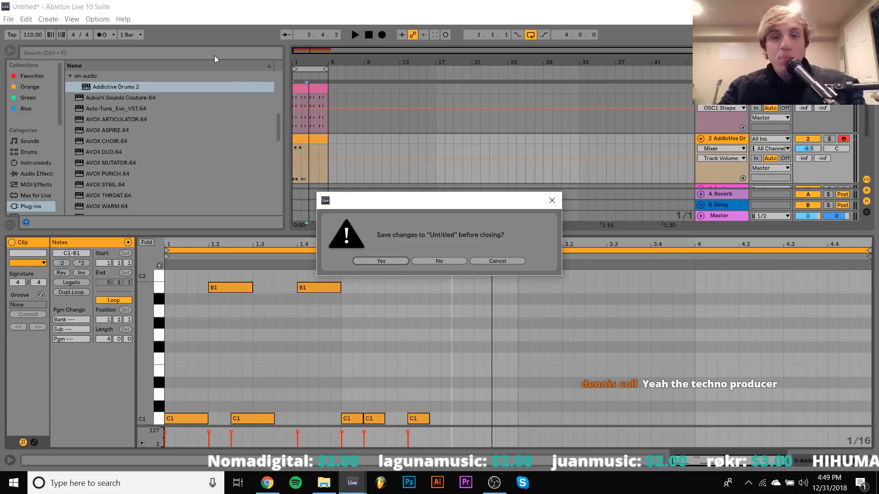
key(Return)
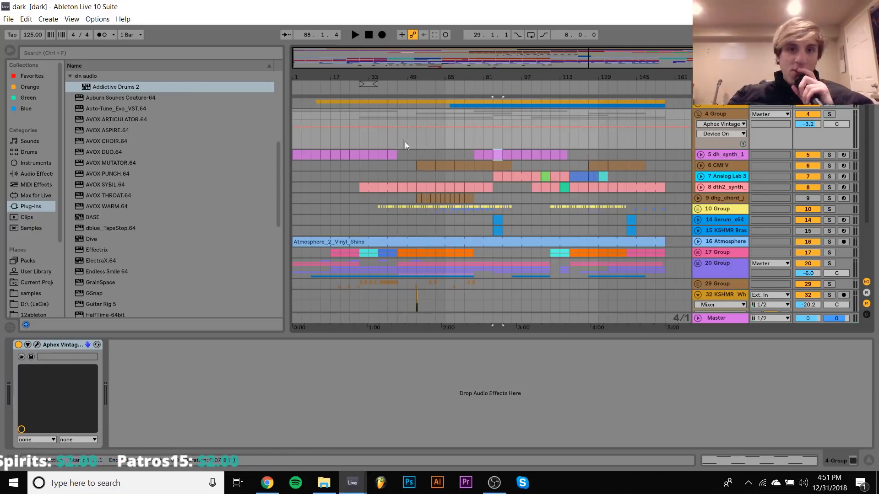
click(295, 115)
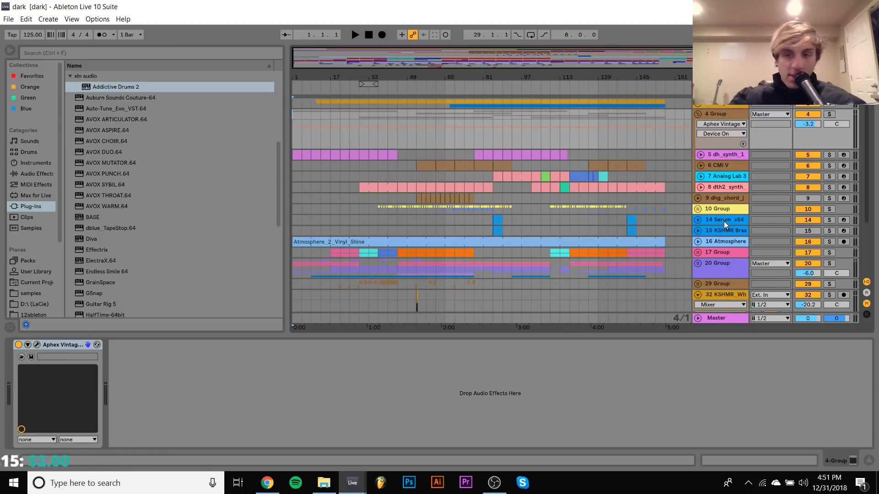
key(space)
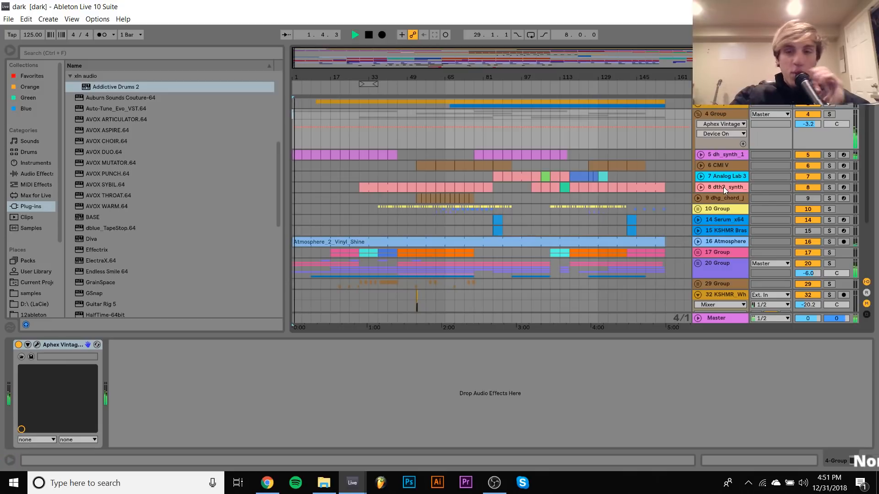
- Fold the 4 Group, unfold the 29 Group and set the volume of track 31 MOTHICA to -11.2
click(697, 113)
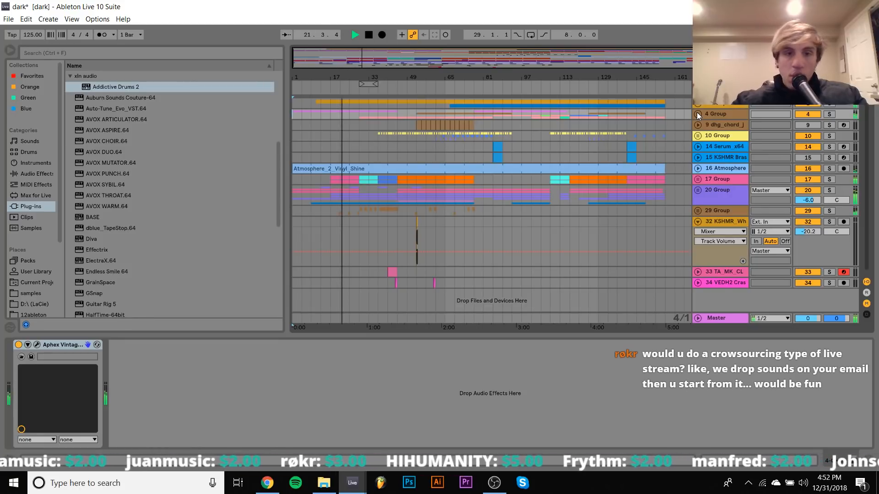
click(697, 210)
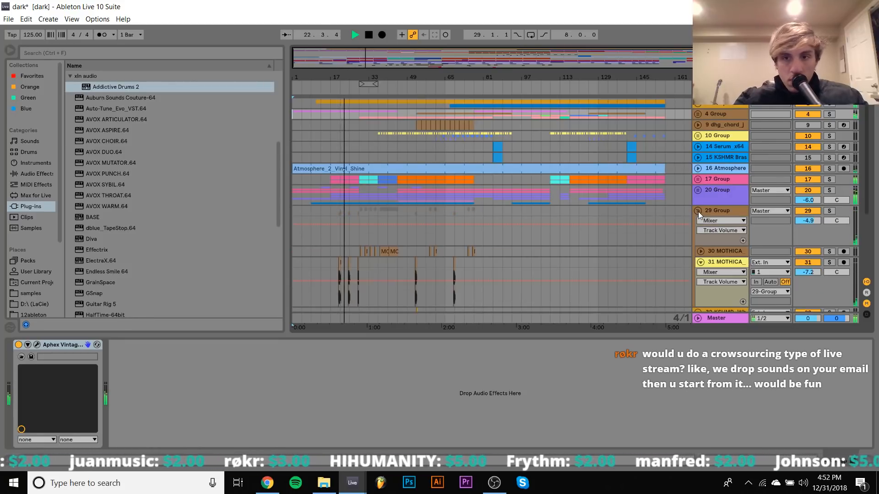
scroll(699, 212, down, 3)
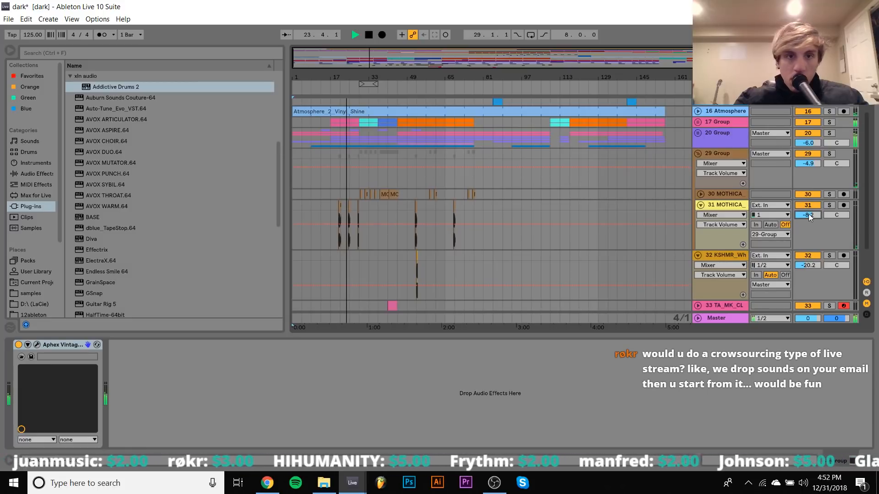
scroll(808, 214, down, 2)
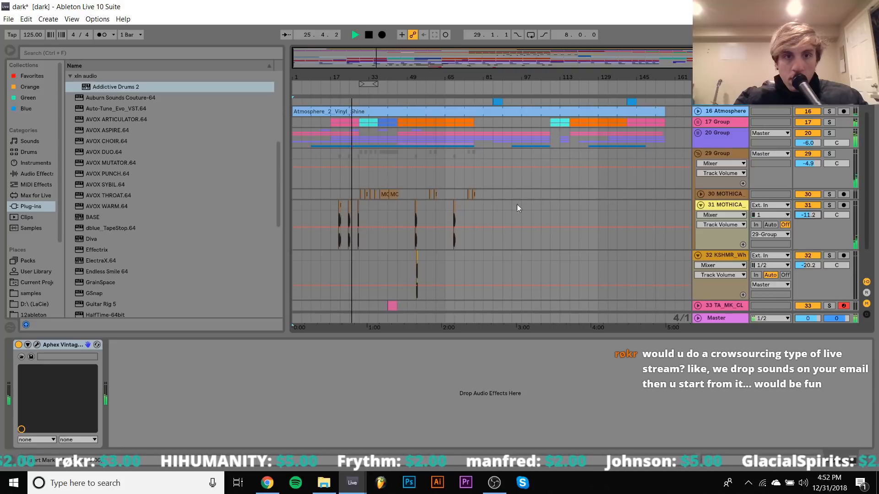
- Split the track 31 vocal clip just before bar 25, delete its tail and replay the shortened clip
drag(357, 84, 410, 258)
key(space)
click(433, 243)
key(ctrl+e)
key(Delete)
click(414, 207)
key(space)
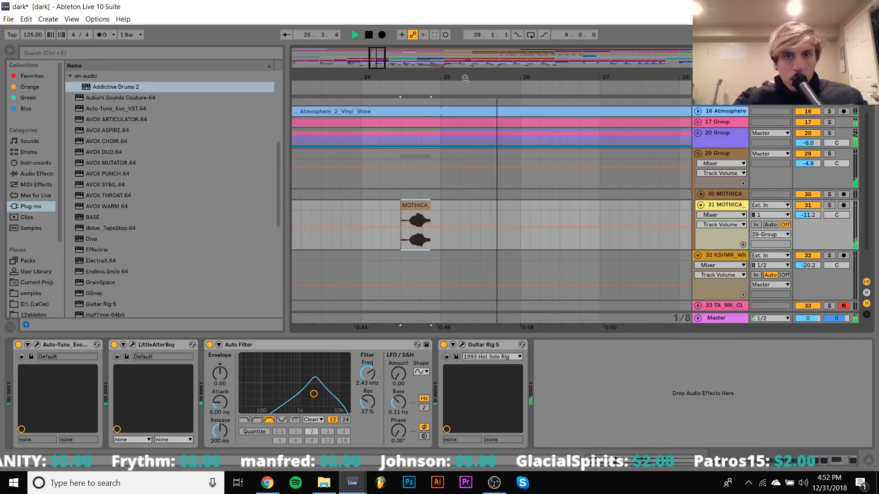
- Copy the track 30 vocal clip from bar 29.3 onto track 31 one bar earlier and play it
drag(592, 76, 475, 99)
mouse_move(464, 206)
mouse_down()
mouse_move(517, 210)
mouse_move(456, 206)
mouse_up()
key(space)
click(536, 194)
drag(534, 199, 465, 213)
key(space)
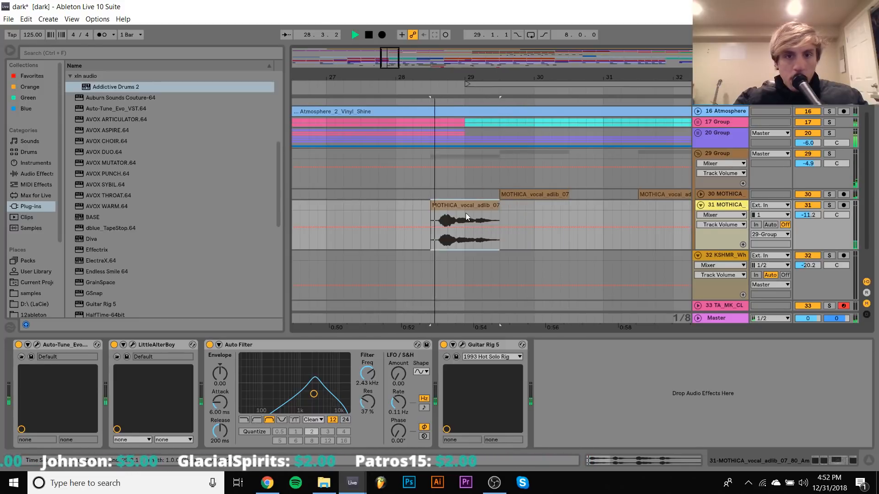
- Split the copied track 31 vocal clip at 28.4.3, trim its end to about bar 29.2 and replay it
click(475, 220)
key(space)
key(ctrl+e)
drag(488, 206, 473, 205)
click(442, 204)
key(space)
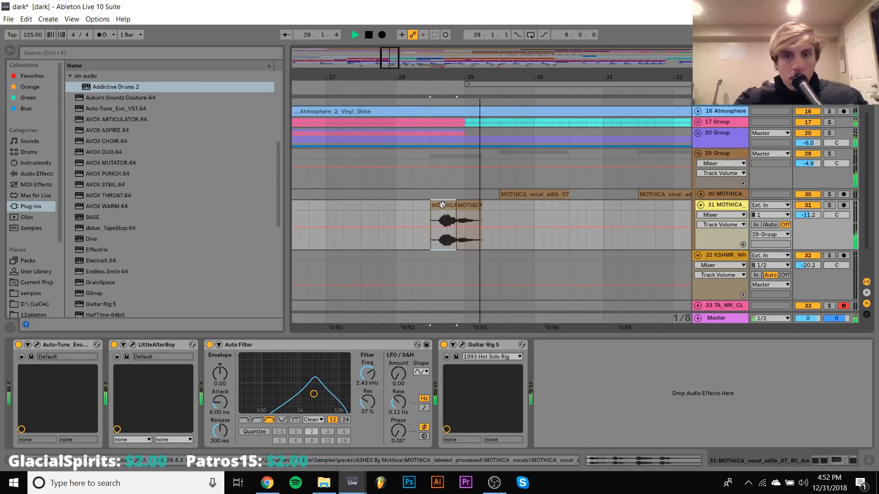
- Set the clip gain of the second half of the split vocal to 6.19 dB and replay from bar 28
double_click(469, 210)
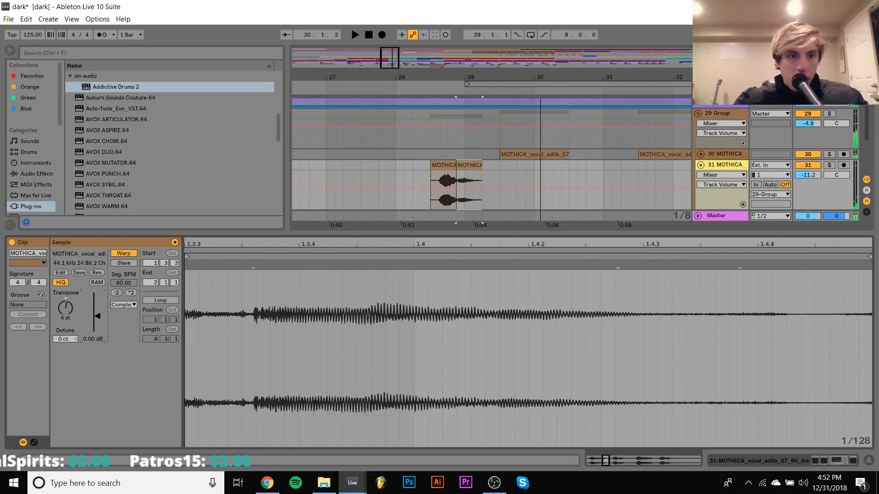
drag(97, 316, 98, 311)
key(space)
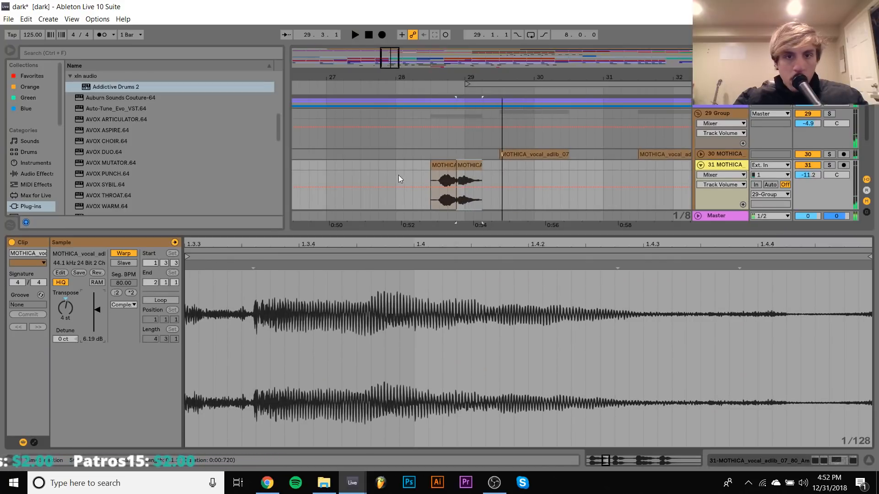
click(394, 165)
key(space)
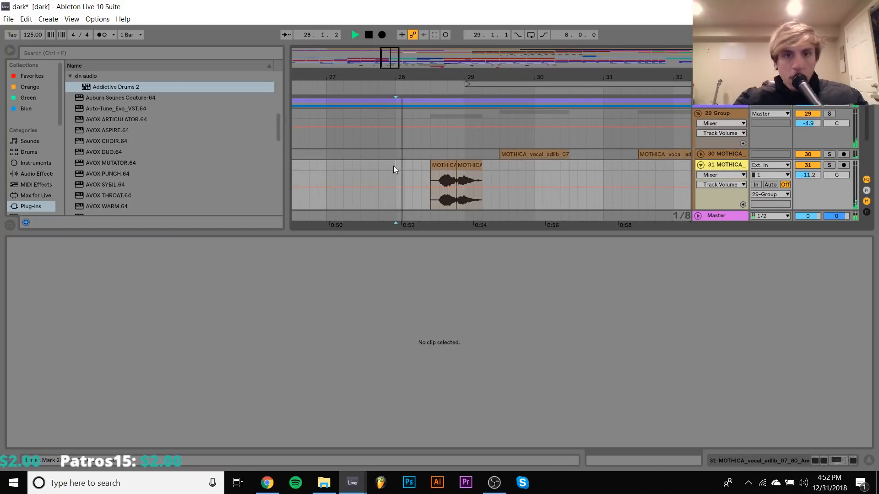
- Unfold track 30 MOTHICA, slightly lower the LittleAlterBoy Formant automation point just after bar 33, and fold the track again
double_click(715, 167)
drag(457, 77, 451, 47)
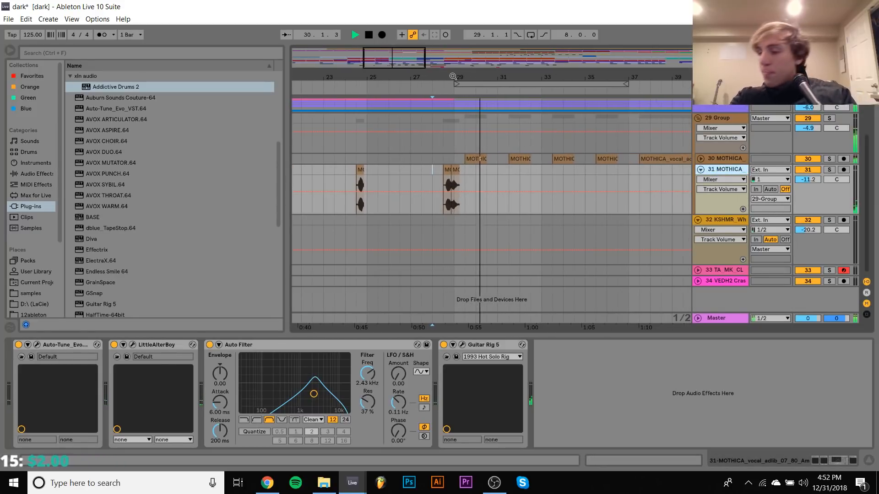
click(700, 159)
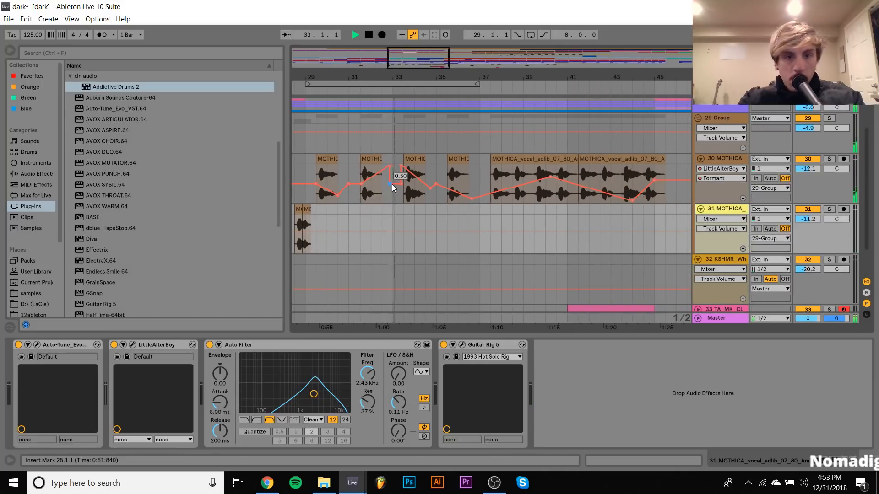
click(728, 164)
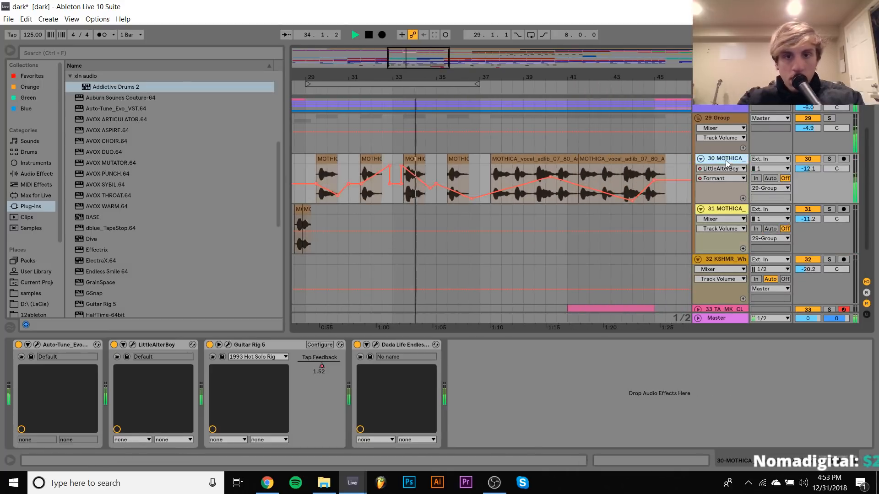
drag(402, 165, 401, 171)
scroll(506, 203, right, 1)
scroll(506, 203, right, 1)
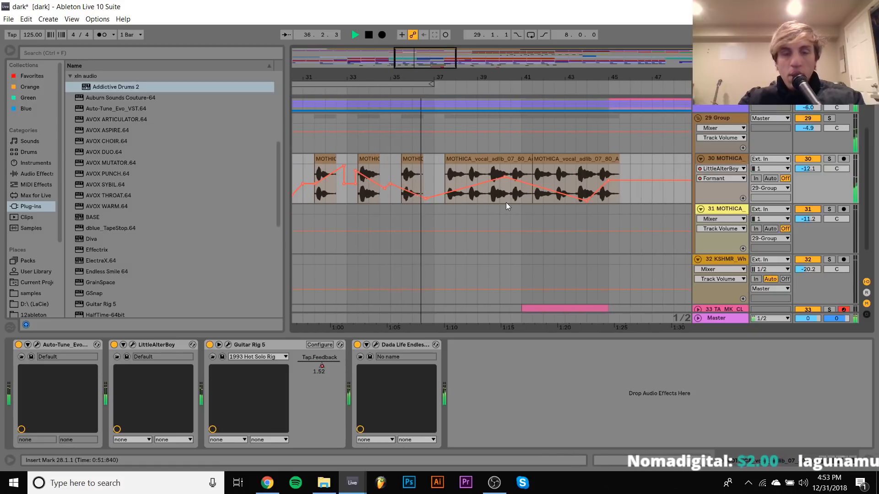
click(701, 159)
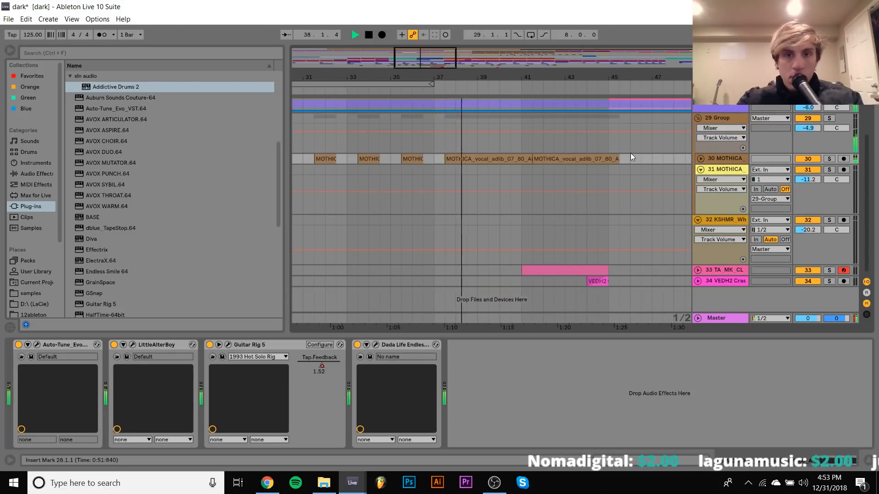
- Fold the 29 Group, stop playback and duplicate the group's 68-bar vocal section so the copy runs to bar 153
scroll(630, 157, right, 2)
drag(564, 76, 439, 33)
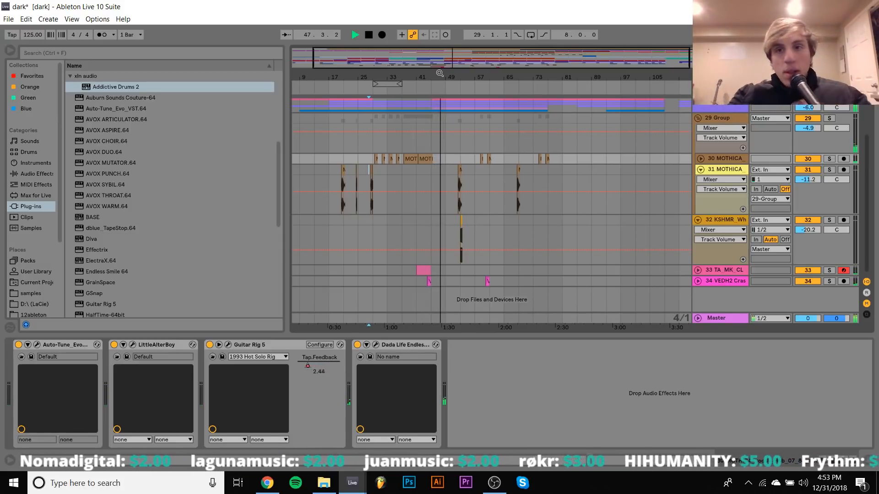
click(698, 118)
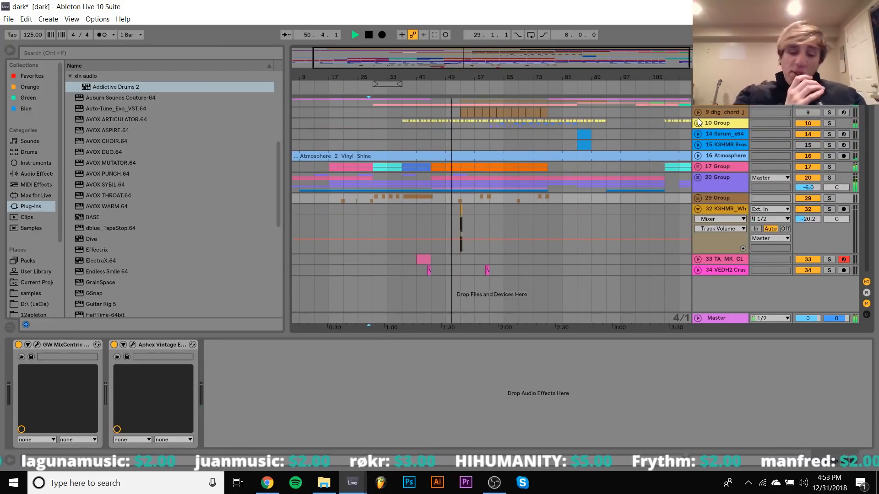
key(space)
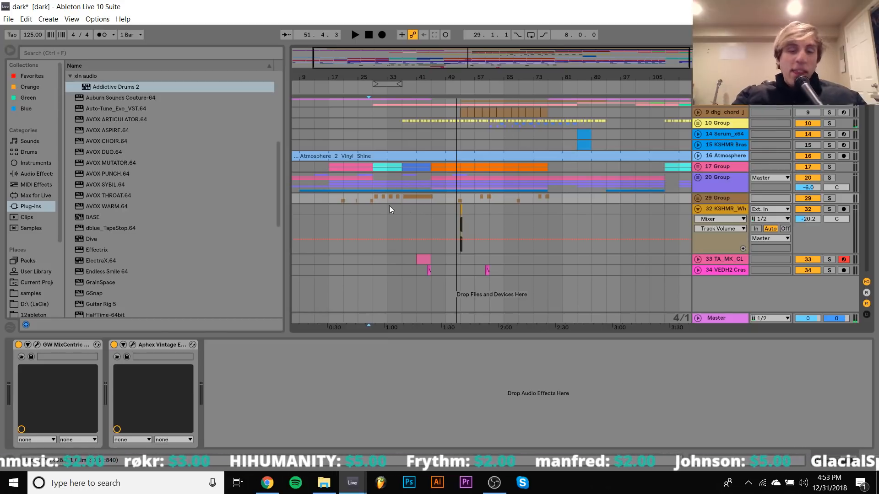
drag(329, 199, 578, 237)
key(ctrl+d)
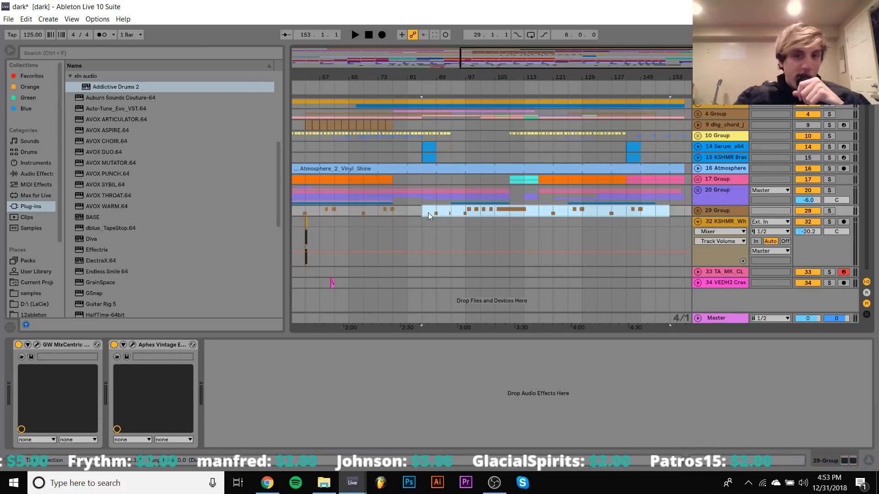
- Listen to the duplicated vocals from bar 85, unfold the 29 Group and check playback from bars 117 and 109
click(699, 190)
click(698, 191)
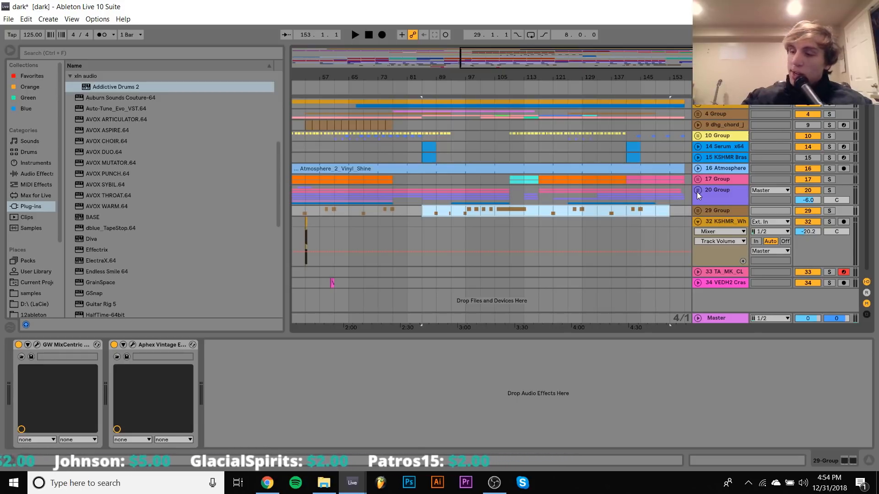
key(space)
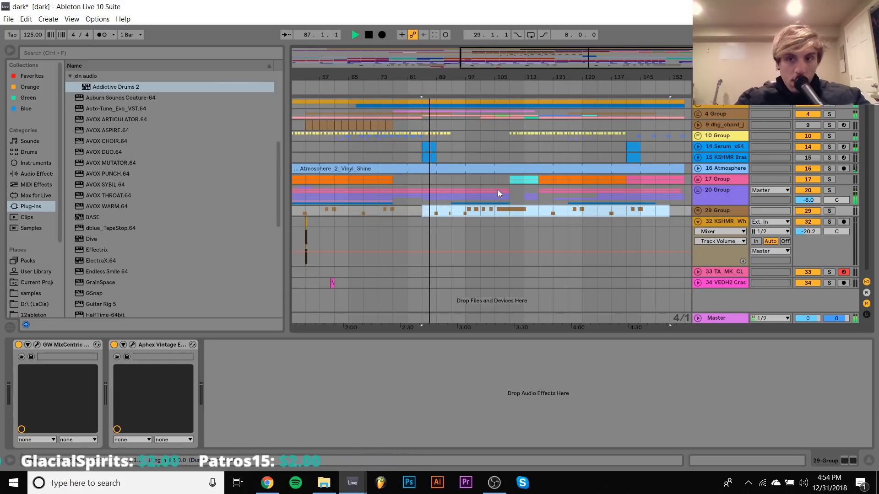
click(723, 211)
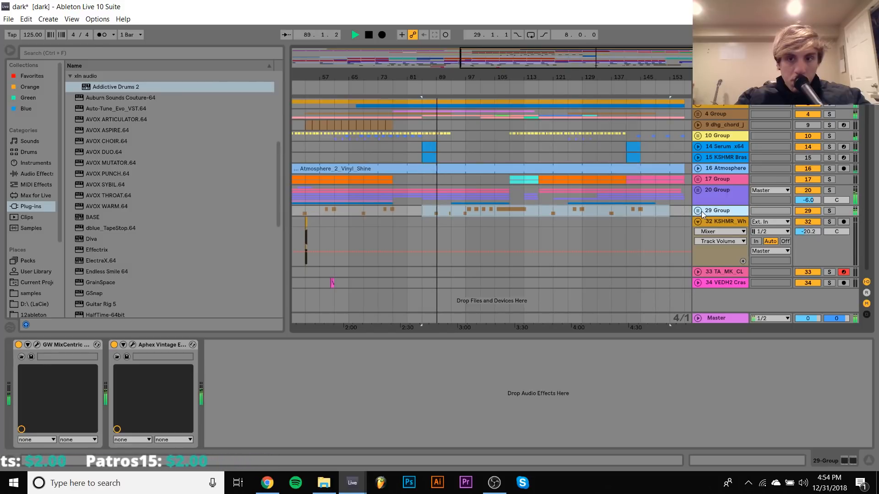
click(702, 210)
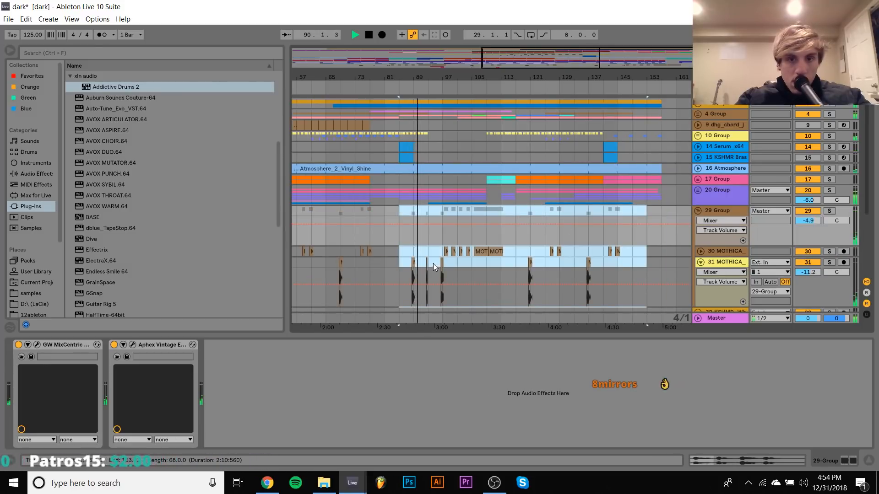
click(515, 251)
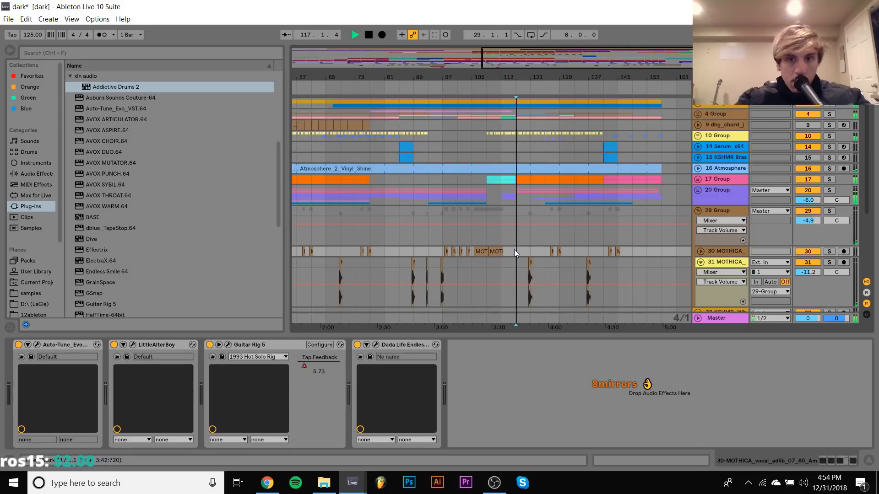
click(496, 252)
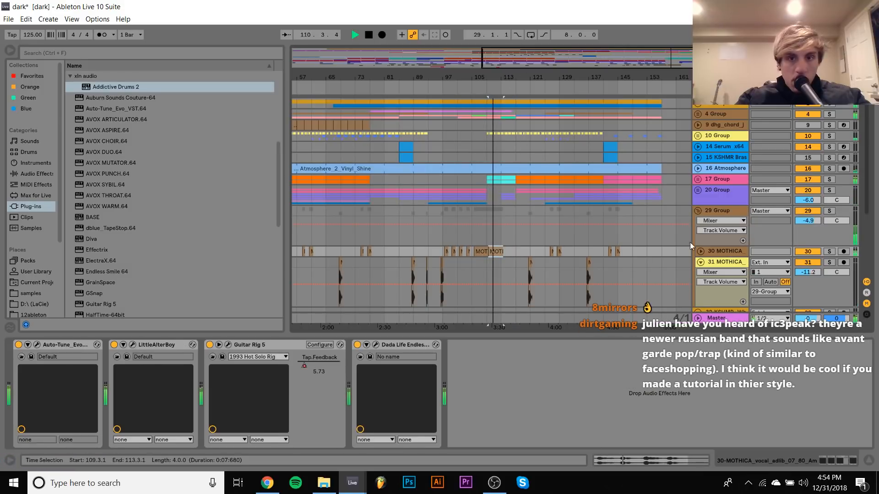
- Unfold track 30 and copy its last long vocal clip so that it repeats from 113.3.1 to 117.3.1
click(701, 252)
mouse_move(509, 75)
mouse_down()
mouse_move(512, 84)
mouse_move(501, 84)
mouse_up()
drag(391, 253, 491, 250)
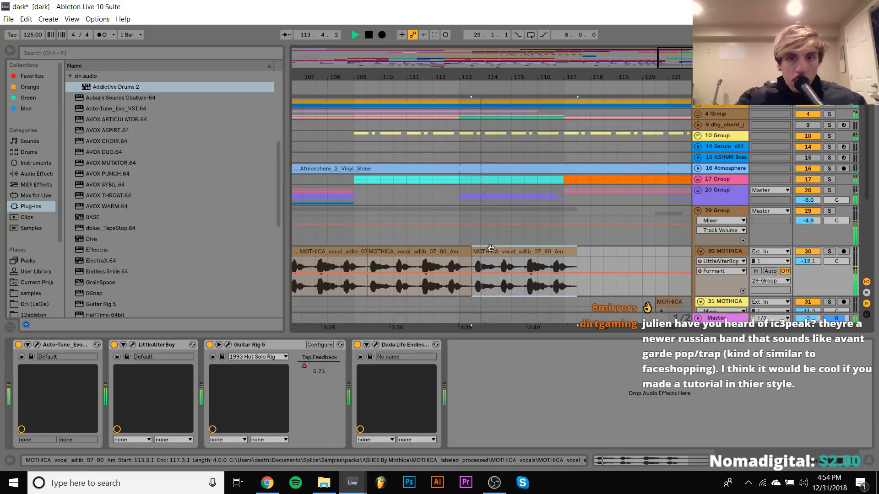
- Automate Guitar Rig 5 Tap.Feedback on track 30 to rise to 1.00 around bar 117 and fall to minimum after bar 120
click(304, 365)
click(461, 290)
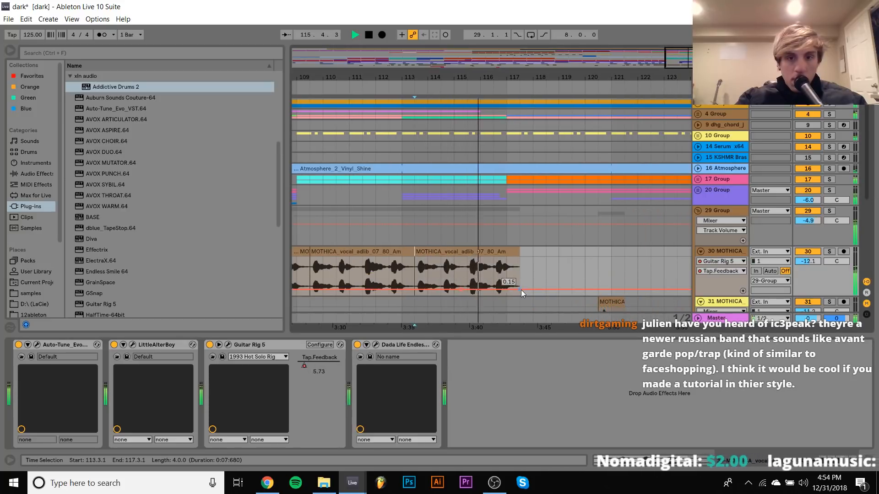
drag(520, 289, 520, 257)
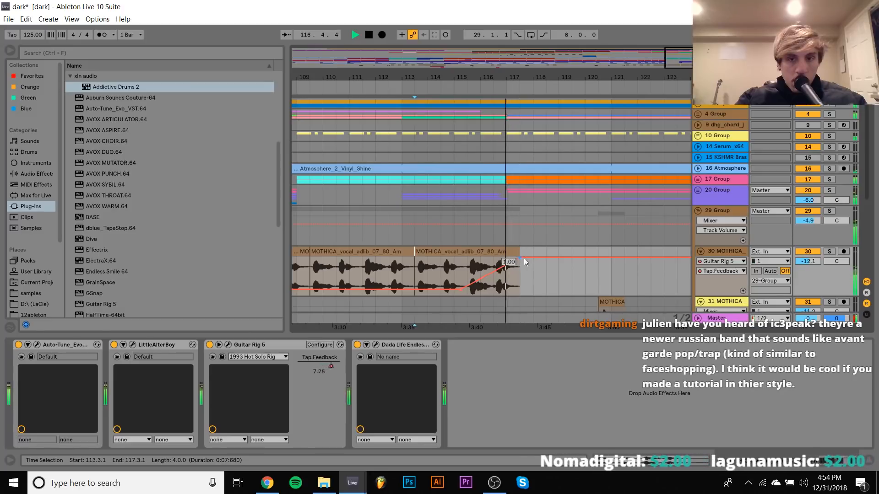
drag(521, 258, 612, 295)
- Play from bar 114 and add a Tap.Feedback breakpoint after bar 117, moving it lower to reshape the falling curve
click(434, 271)
click(538, 263)
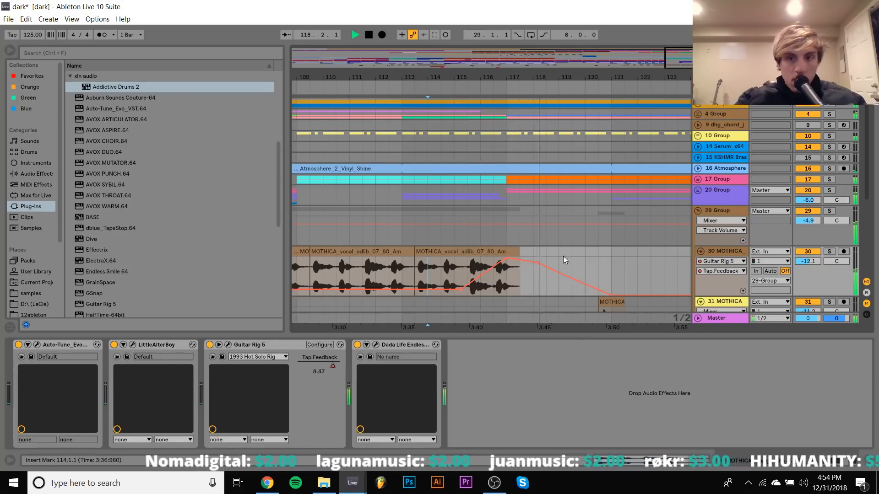
drag(537, 261, 551, 277)
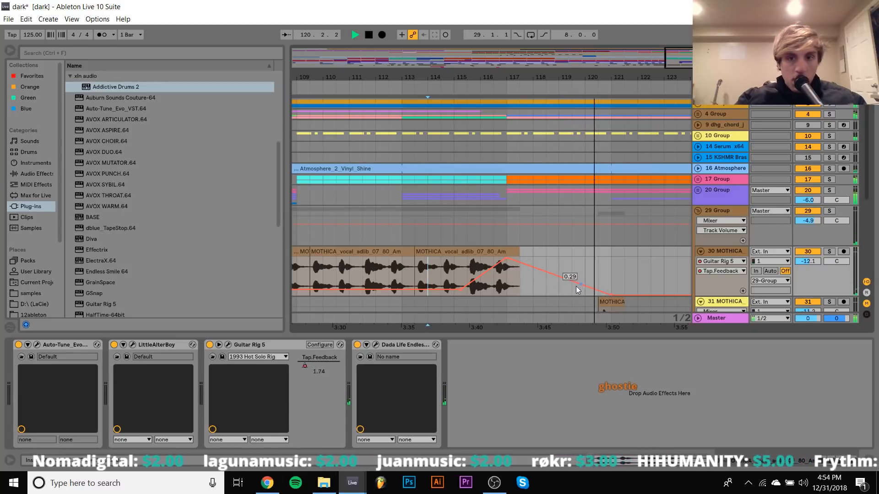
- Lower the Tap.Feedback curve around bar 120 on track 30 and listen to the following vocals up to bar 130
drag(589, 288, 589, 294)
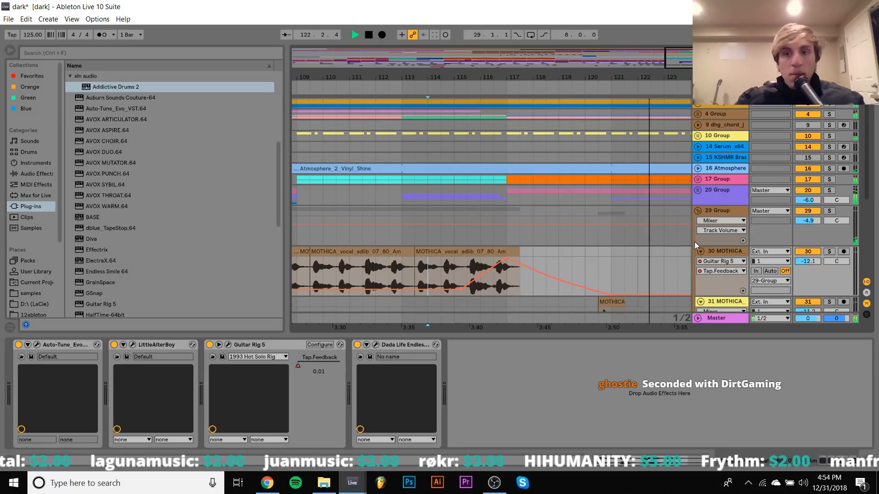
drag(494, 76, 446, 39)
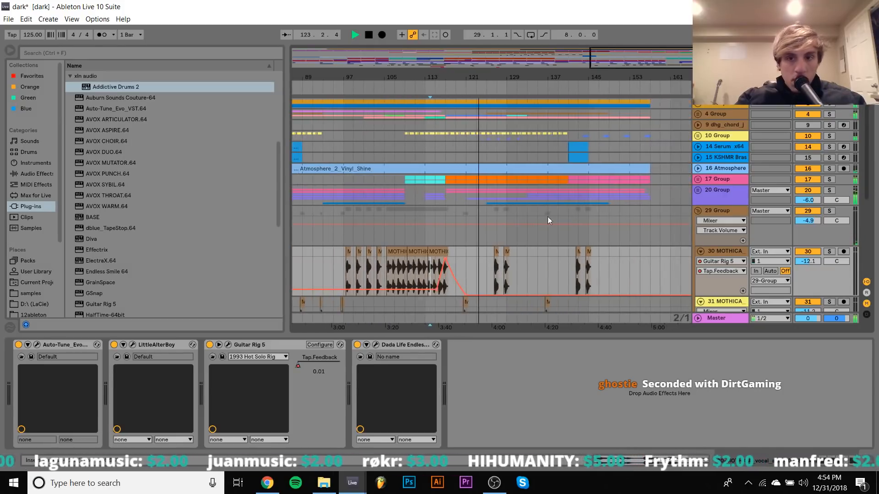
scroll(550, 224, down, 5)
scroll(551, 224, up, 5)
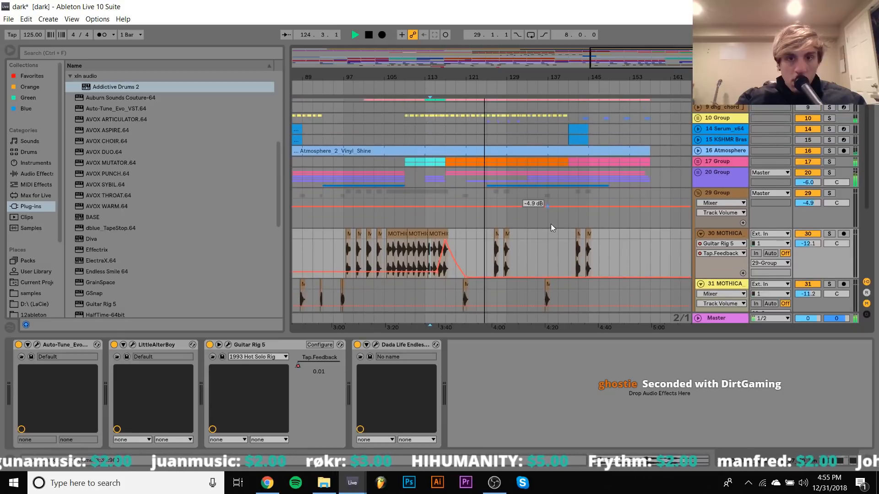
scroll(551, 224, down, 3)
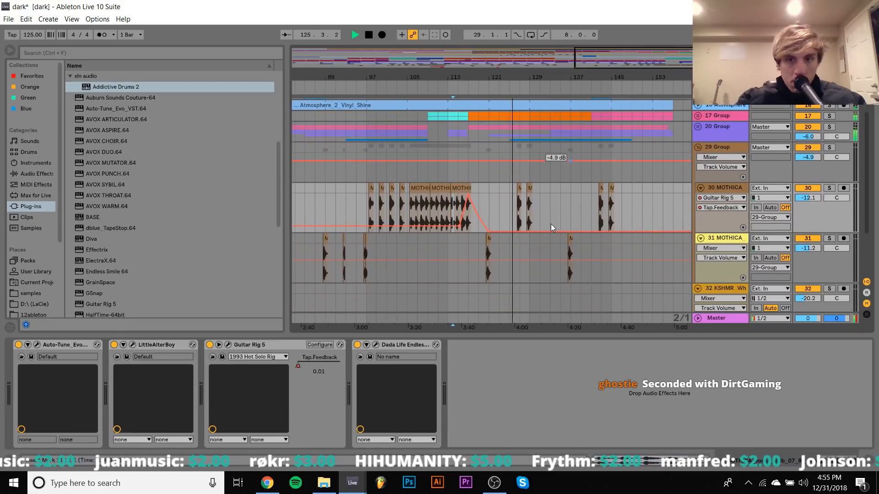
drag(531, 78, 490, 116)
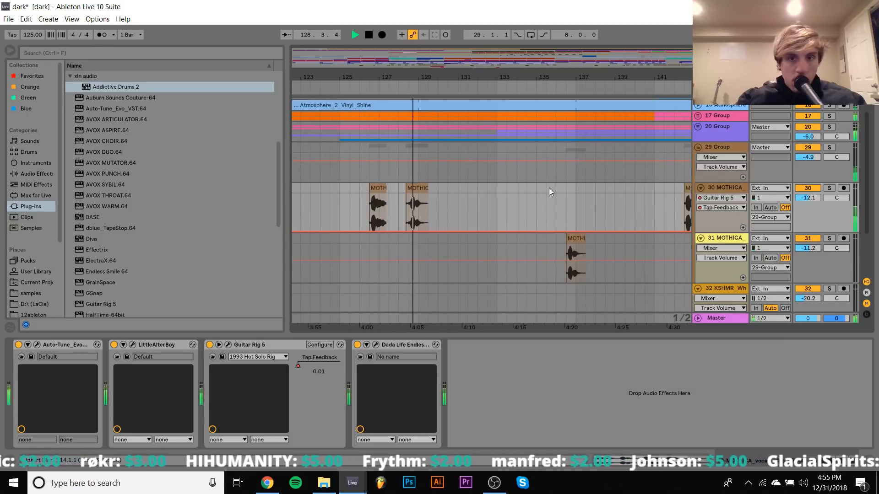
scroll(549, 191, left, 10)
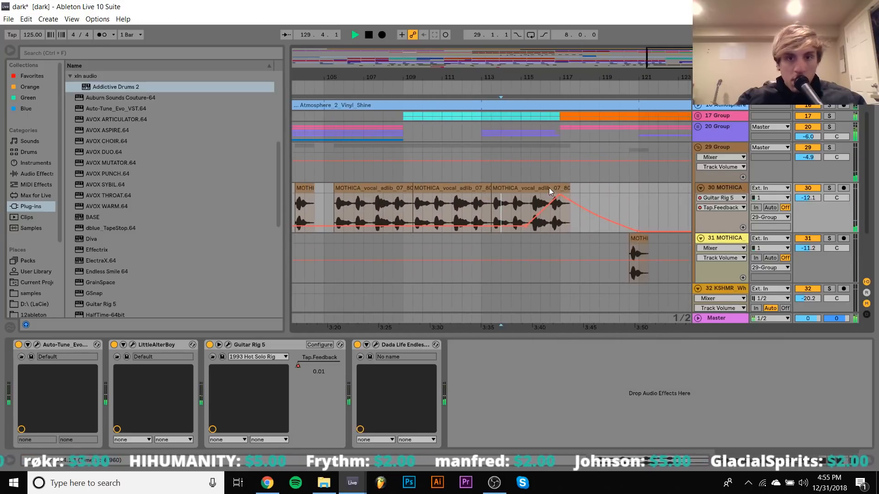
scroll(567, 184, left, 2)
key(space)
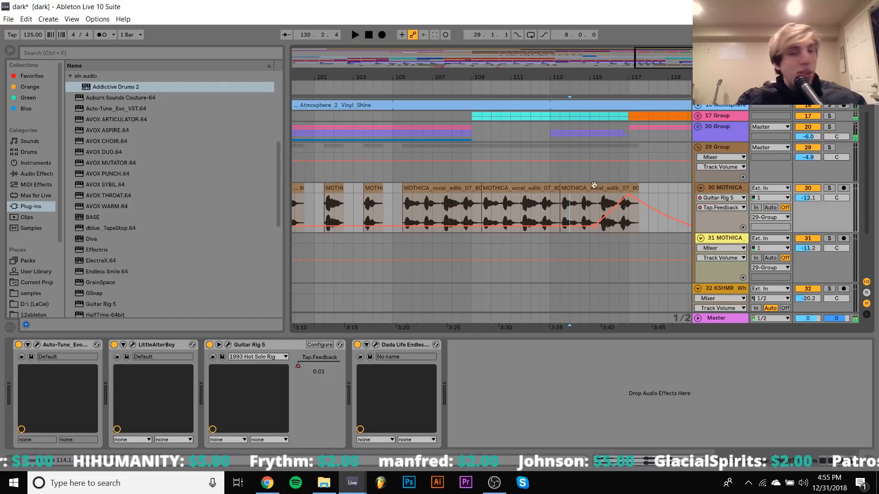
- Show LittleAlterBoy's Formant automation on track 30, make it fall from bar 97 to about 0.32 near bar 99, and play it back
click(722, 198)
click(725, 228)
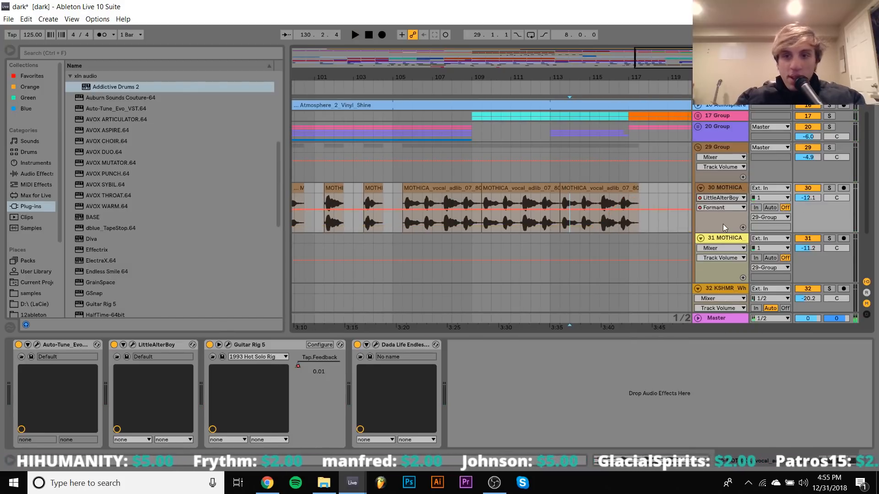
scroll(468, 196, left, 10)
drag(580, 76, 460, 261)
click(472, 209)
drag(499, 210, 499, 220)
click(465, 224)
key(space)
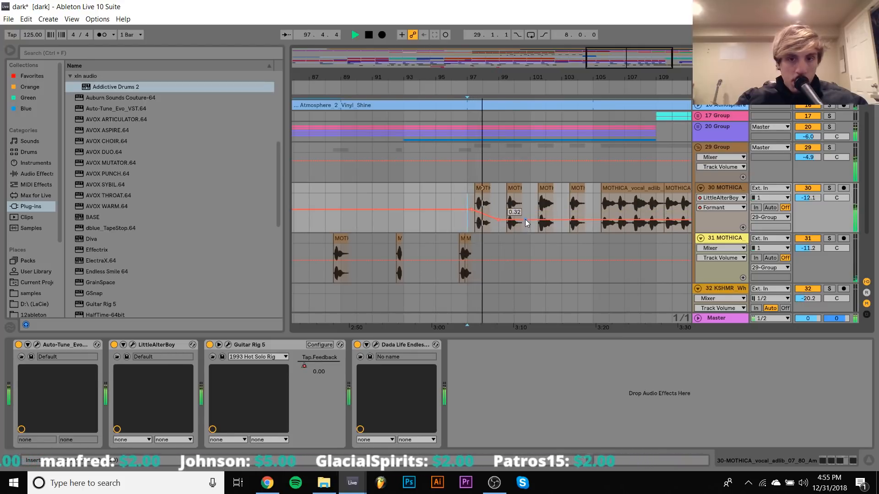
- Extend the Formant curve with a dip at bar 101, a peak at 102, another dip at 103 and a climb to bar 109
drag(525, 219, 592, 216)
scroll(591, 216, right, 2)
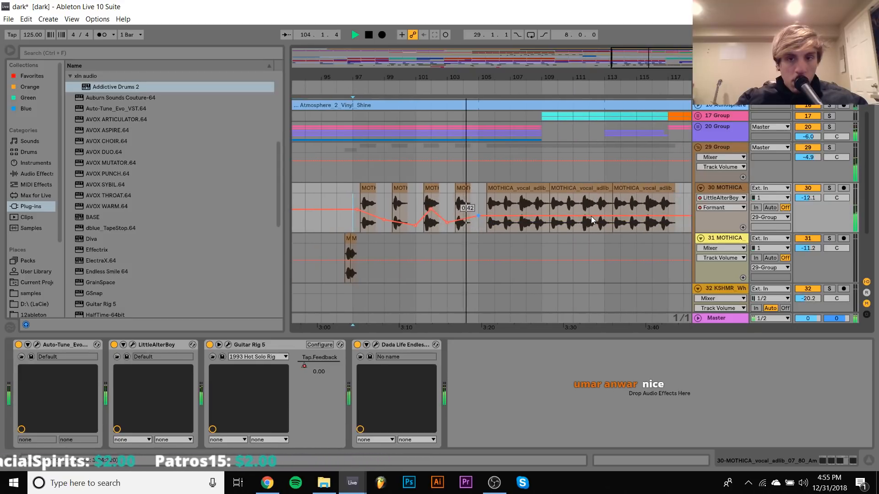
drag(510, 216, 545, 200)
- Replace the long vocal clip at bar 105 on track 30 with a copy of the short clips from bars 101 to 105
key(space)
click(509, 188)
key(Delete)
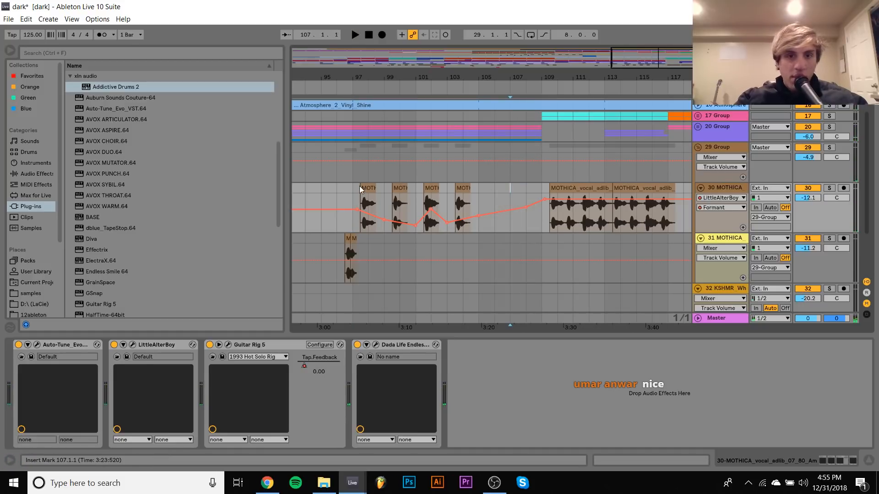
drag(416, 193, 481, 193)
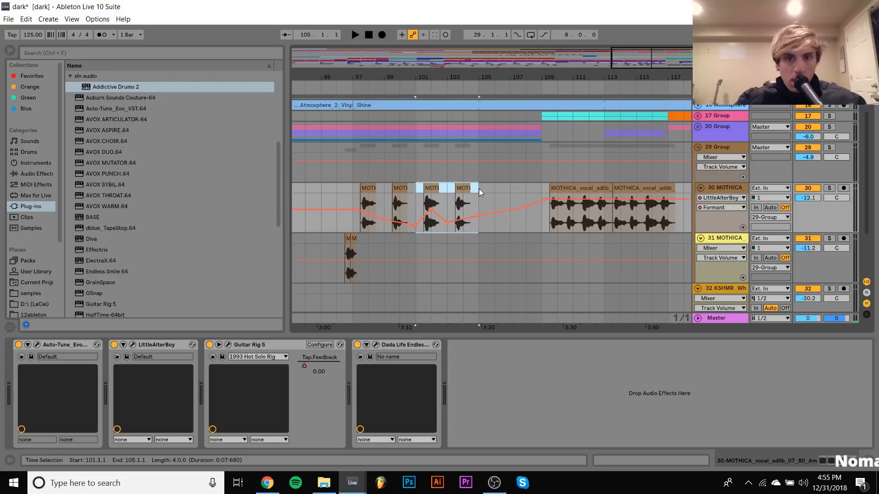
key(space)
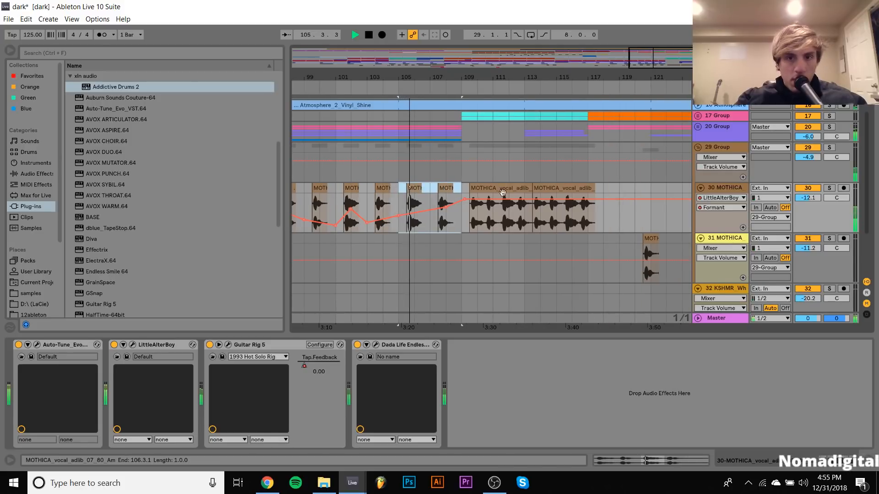
- Continue track 30's Formant curve past bar 109, dipping near bar 112, rising around bar 116 and levelling off near bar 118
drag(523, 199, 515, 225)
click(481, 223)
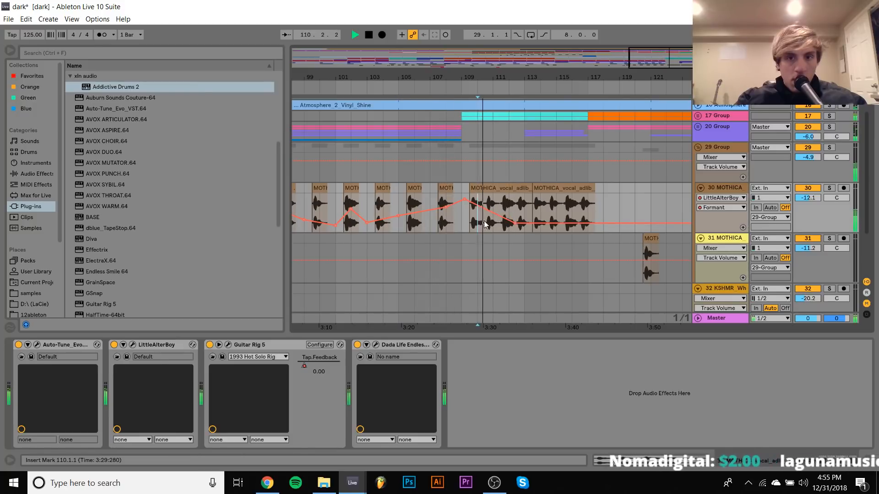
drag(552, 224, 604, 216)
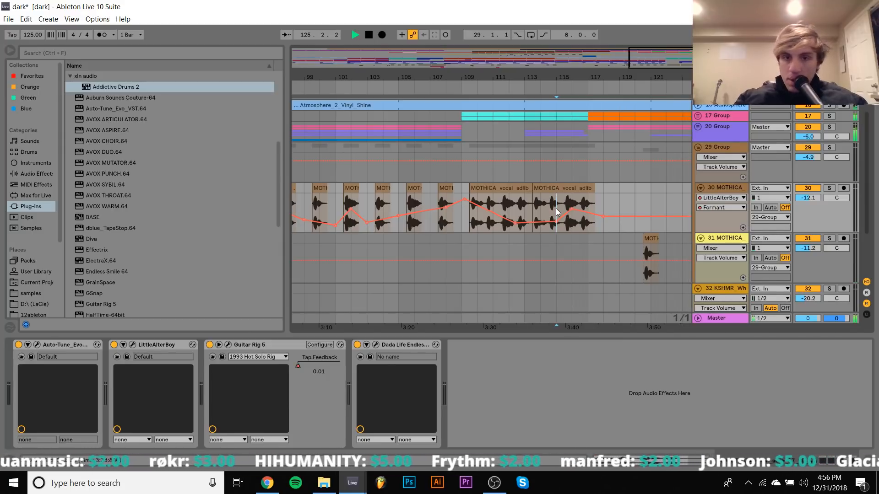
- Fold the 29 Group and copy track 34's crash clips to just before bars 117, 133, 149 and 157
click(697, 148)
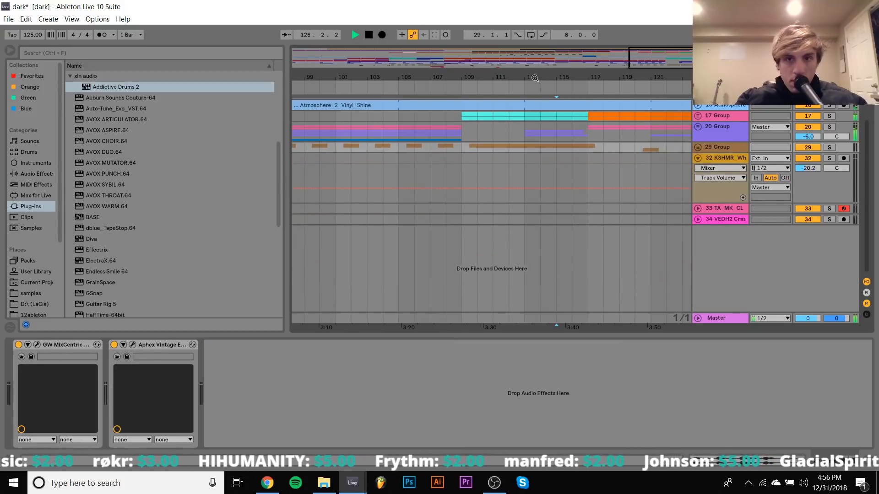
double_click(535, 80)
key(space)
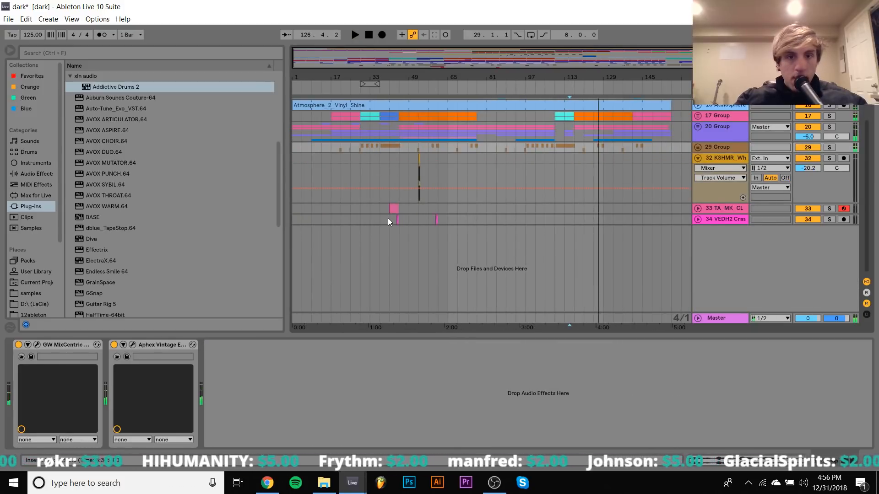
drag(389, 219, 525, 220)
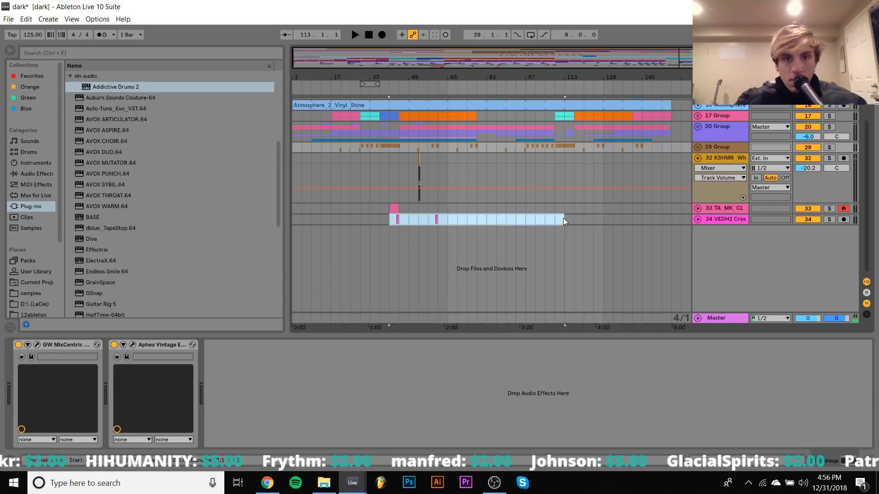
key(ctrl+d)
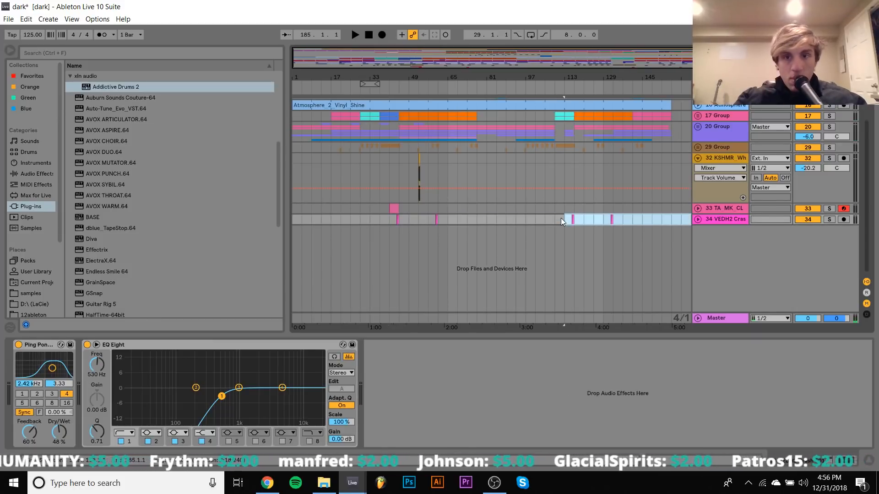
click(577, 220)
key(ctrl+d)
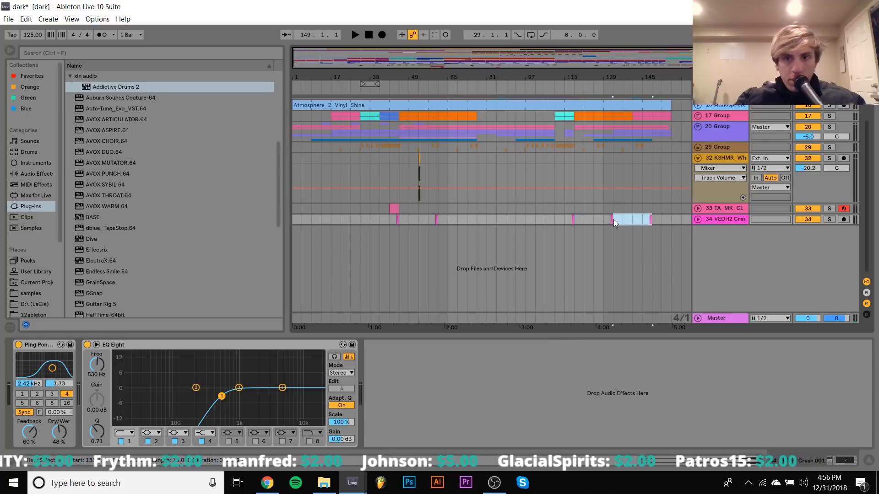
key(ctrl+d)
key(ctrl+z)
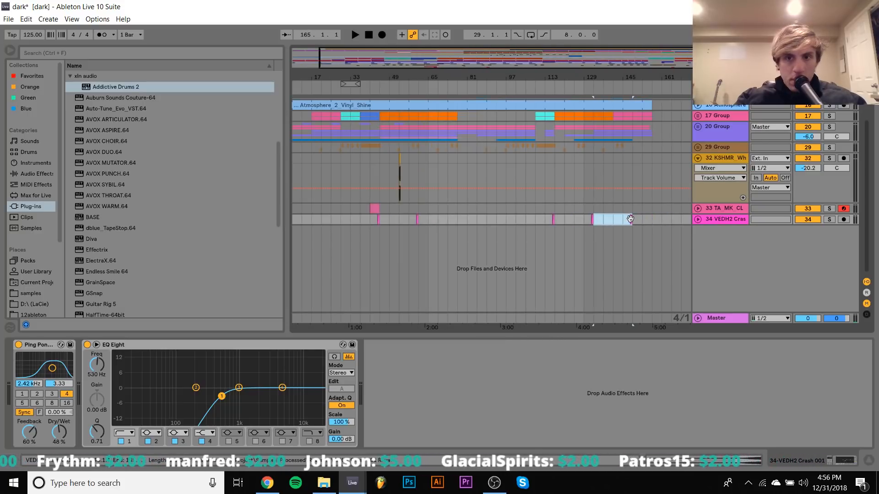
drag(630, 219, 646, 219)
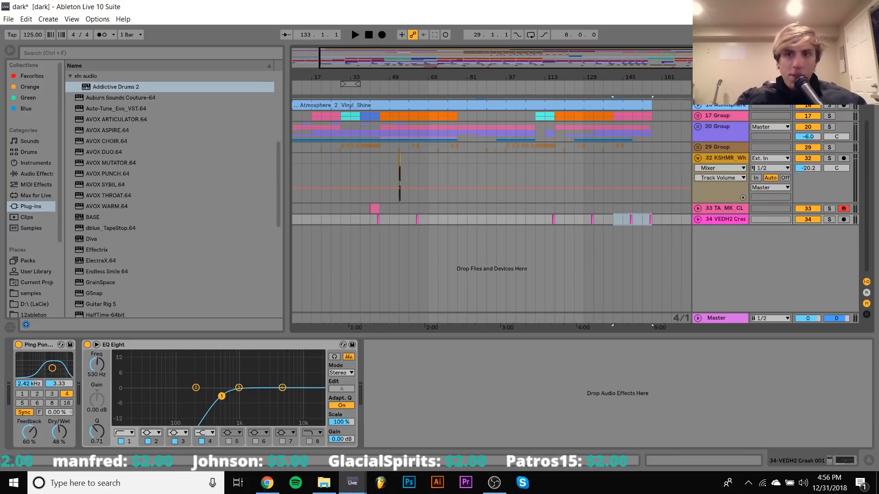
- Duplicate the clap fill on track 33 so that it also plays from bar 113 to bar 117
mouse_move(358, 208)
mouse_down()
mouse_move(513, 221)
mouse_move(543, 210)
mouse_up()
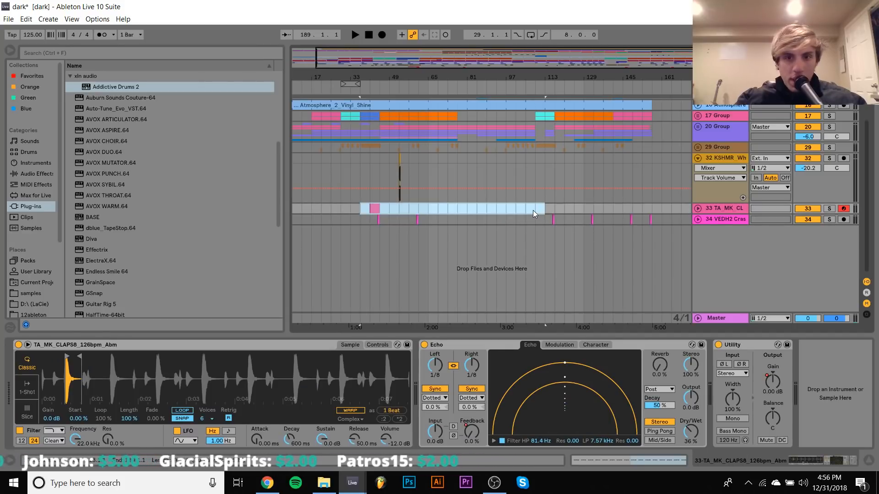
key(ctrl+d)
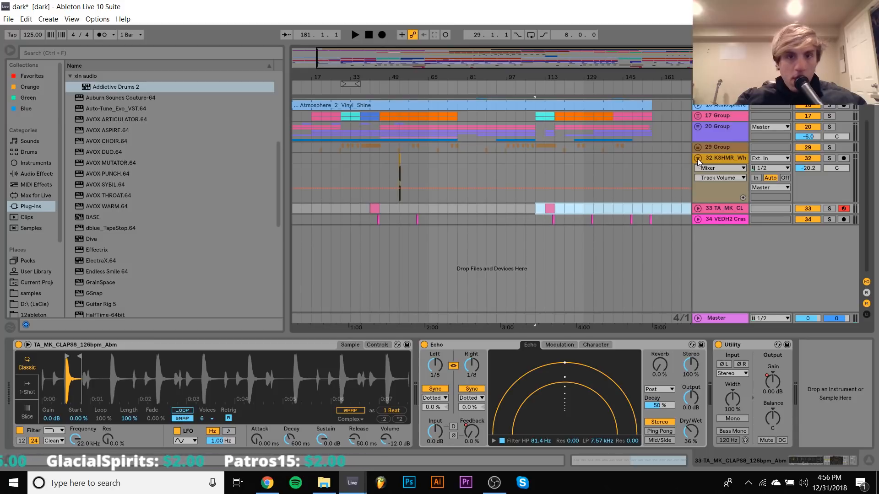
- Play briefly from bar 141 and duplicate the KSHMR white noise clip on track 32 to bar 117
click(611, 156)
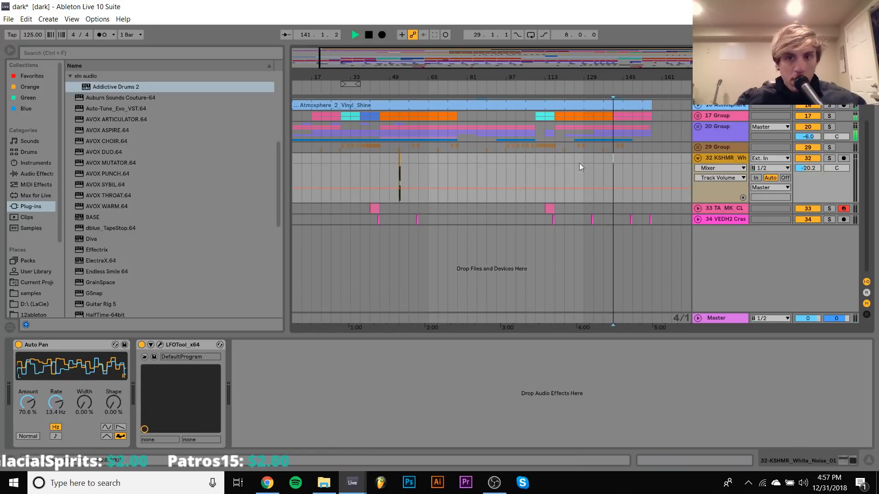
key(space)
key(space)
drag(395, 158, 568, 160)
key(ctrl+d)
- Listen from bar 115 to check the copied white noise, claps and crash leading into the second drop
key(space)
drag(570, 80, 532, 161)
click(519, 159)
key(space)
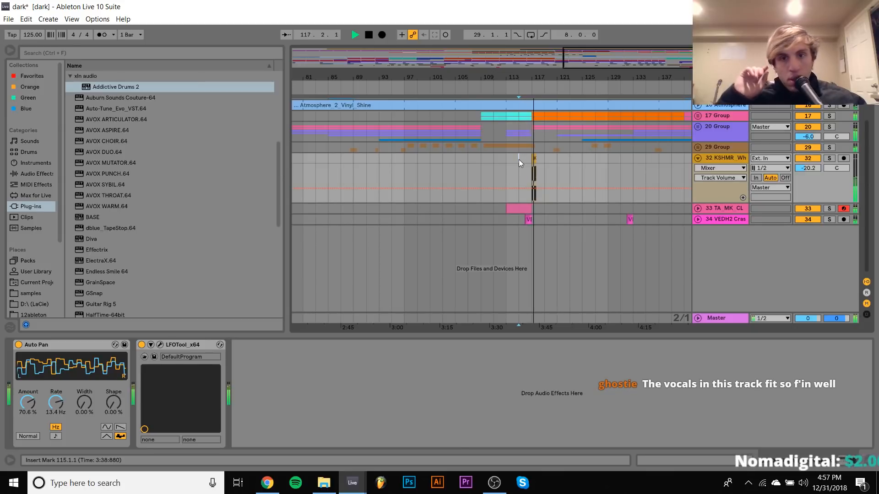
click(534, 160)
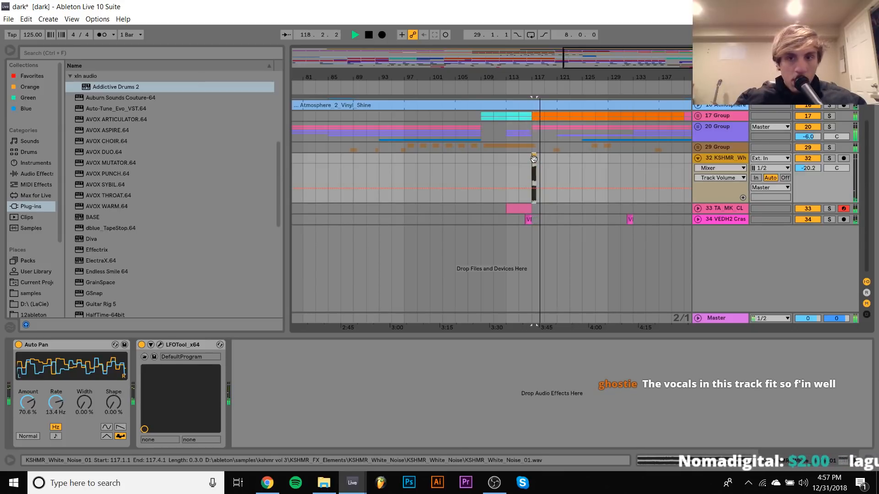
drag(562, 79, 562, 61)
key(Tab)
key(Tab)
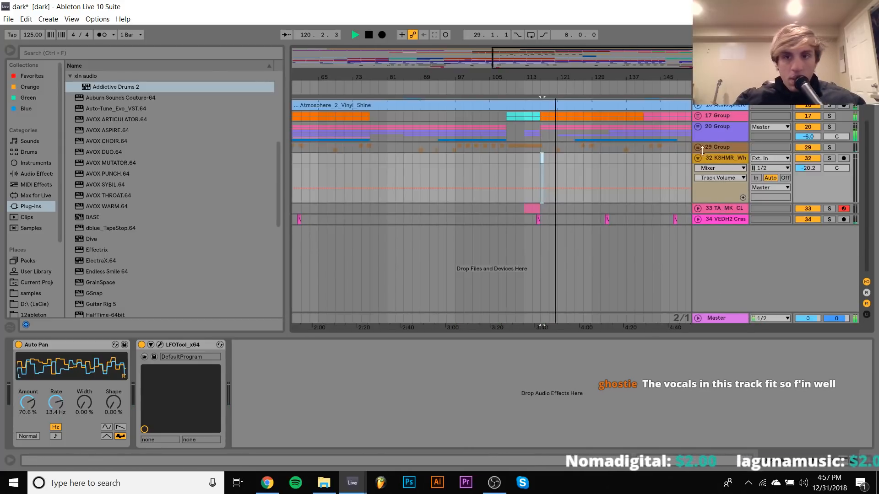
- Unfold the 20 Group, solo the duk_insp kick and try a different pitch envelope amount in its sampler
click(698, 126)
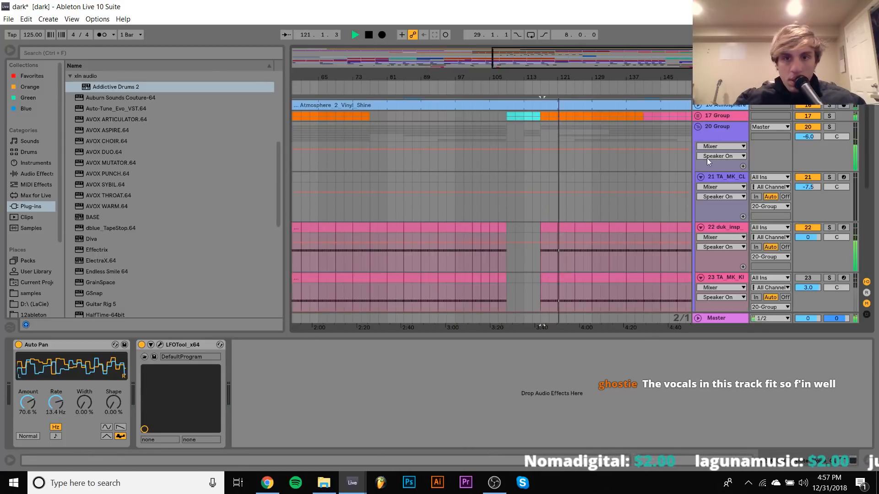
click(715, 227)
click(829, 228)
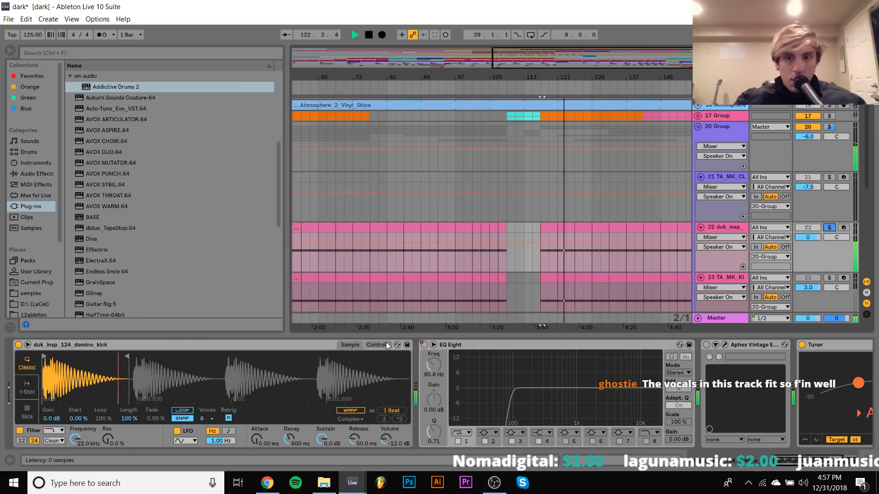
click(387, 344)
click(337, 403)
drag(396, 356, 396, 343)
key(ctrl+z)
click(829, 228)
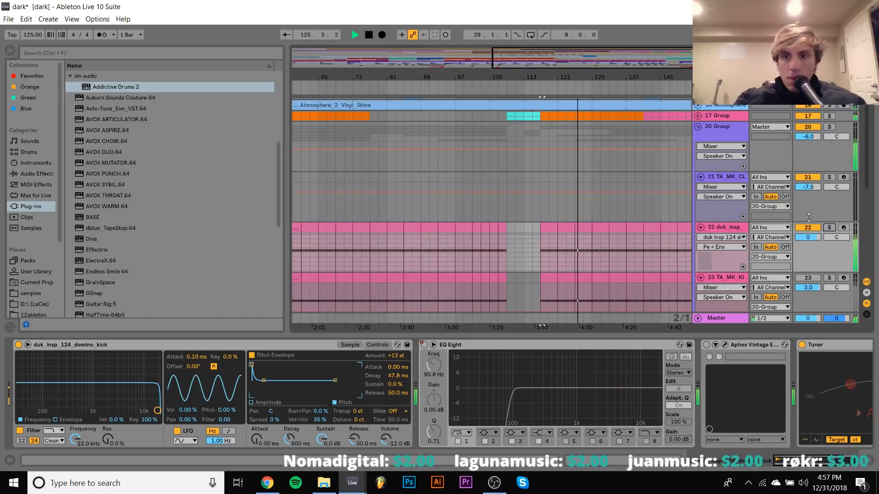
click(698, 127)
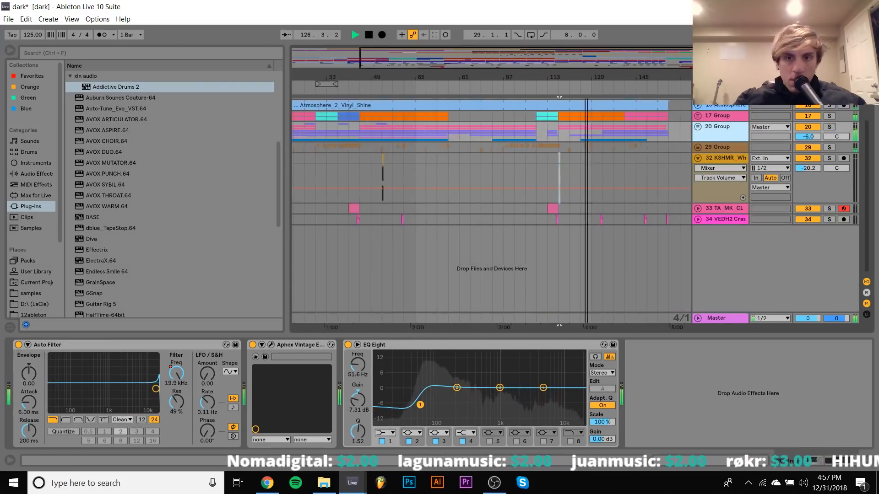
- Select the Master track and check its output level against the group levels in the mixer
click(718, 317)
key(Tab)
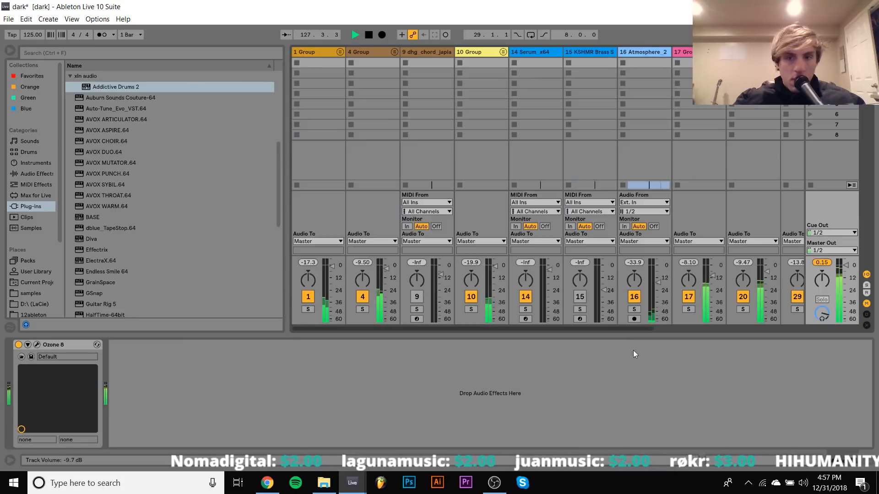
key(Tab)
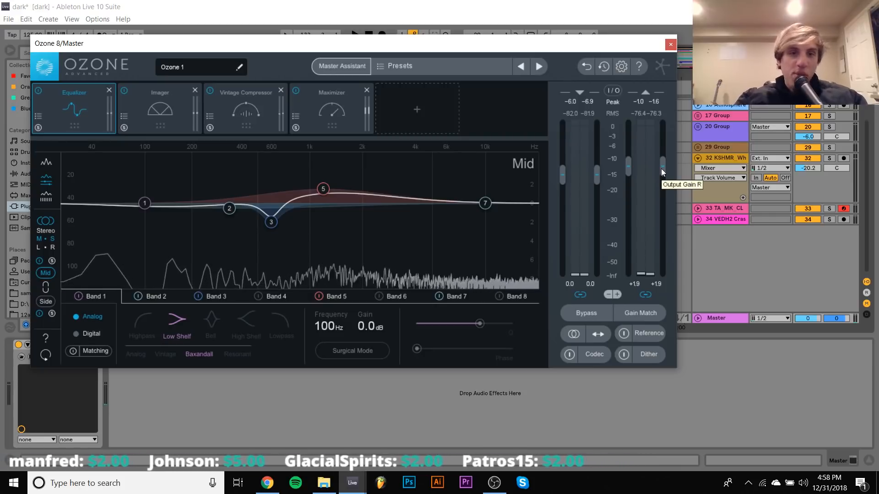
- Close the Ozone 8 window and switch the device off on the Master track during playback
key(space)
click(671, 45)
click(18, 345)
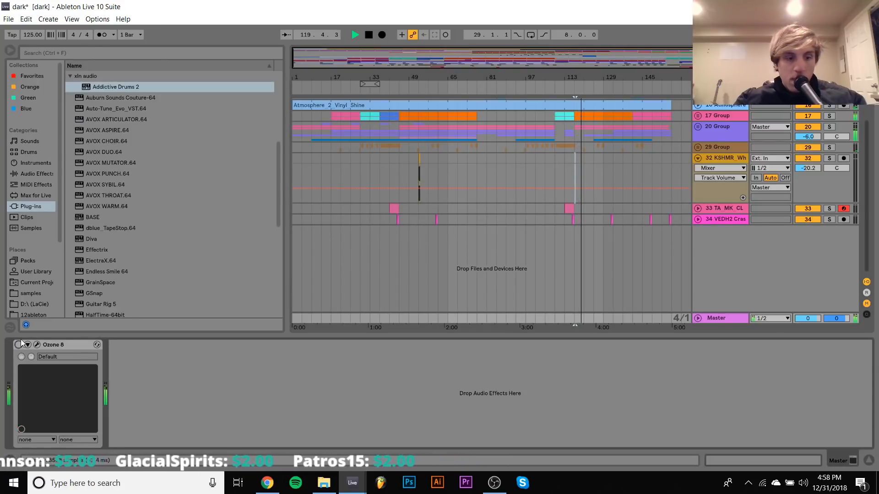
- Compare the track levels in the mixer and listen to the 20 Group in solo before restoring the full mix
key(Tab)
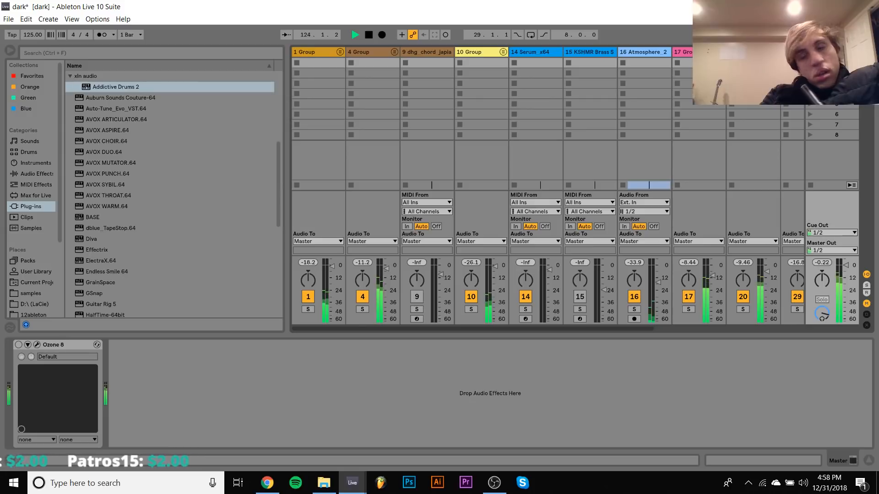
key(Tab)
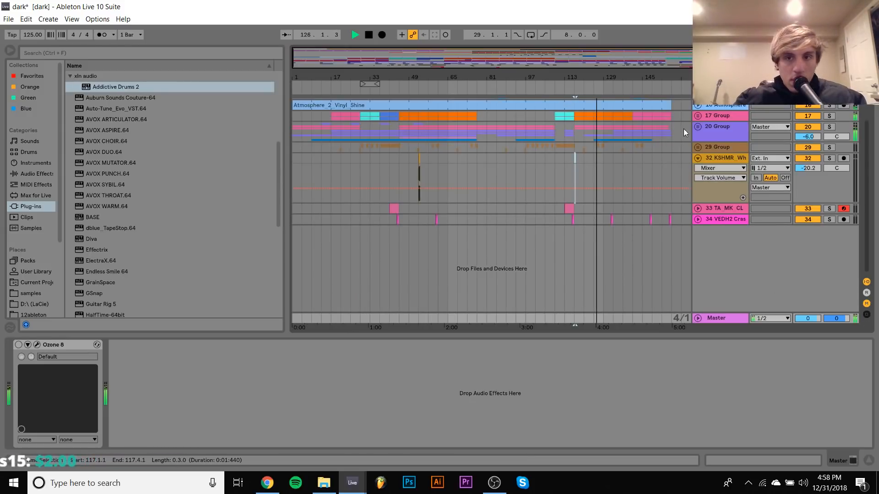
click(695, 125)
click(830, 126)
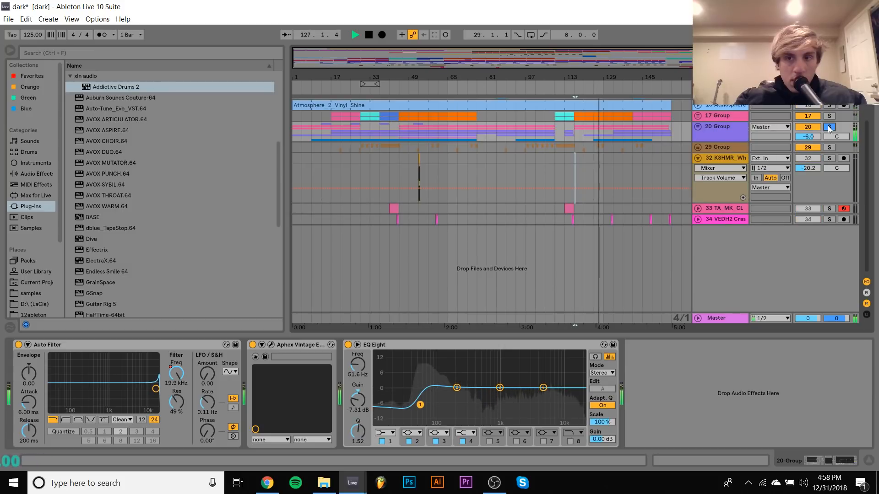
scroll(829, 129, up, 1)
click(829, 150)
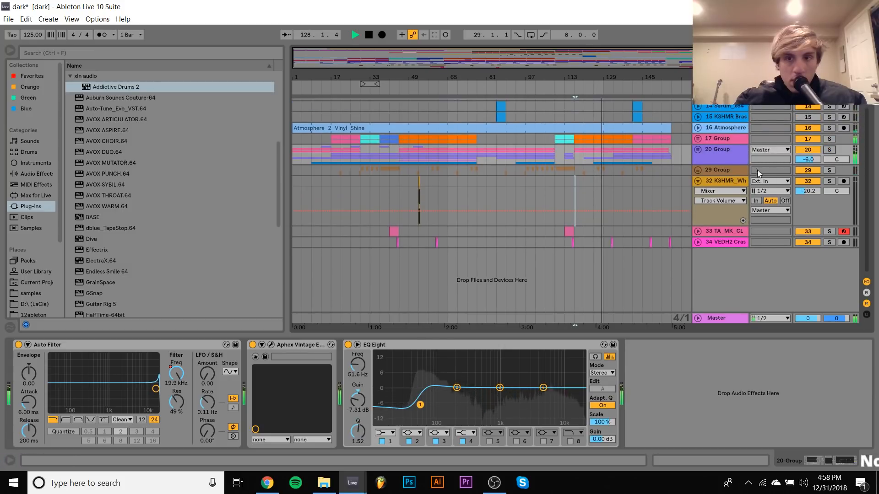
- Inspect the effect chains of the 29 Group and the VEDH2 crash track, and fold the KSHMR white noise track
click(737, 171)
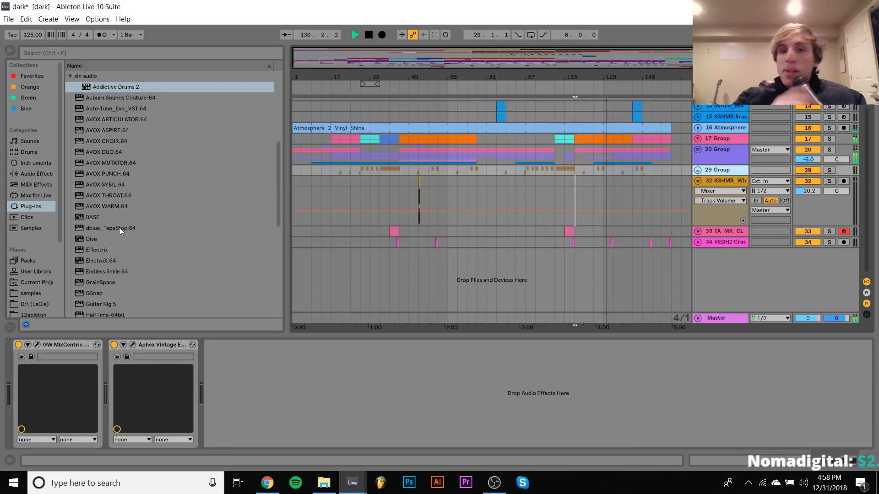
click(698, 181)
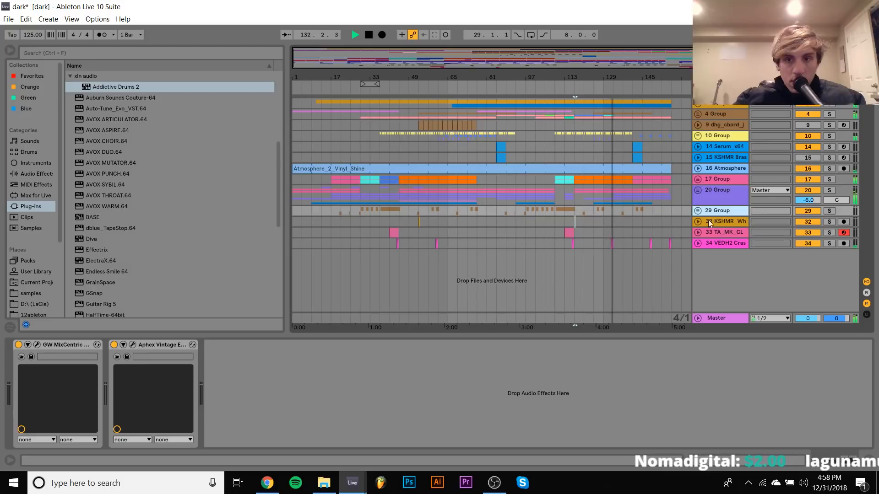
click(713, 242)
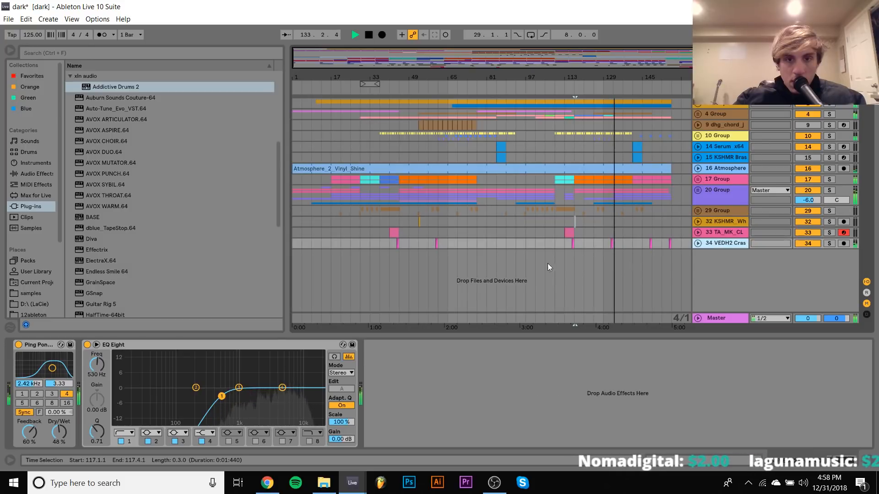
- Raise the low-cut frequency in the Serum_x64 track's EQ Eight to 240 Hz
click(294, 146)
click(294, 145)
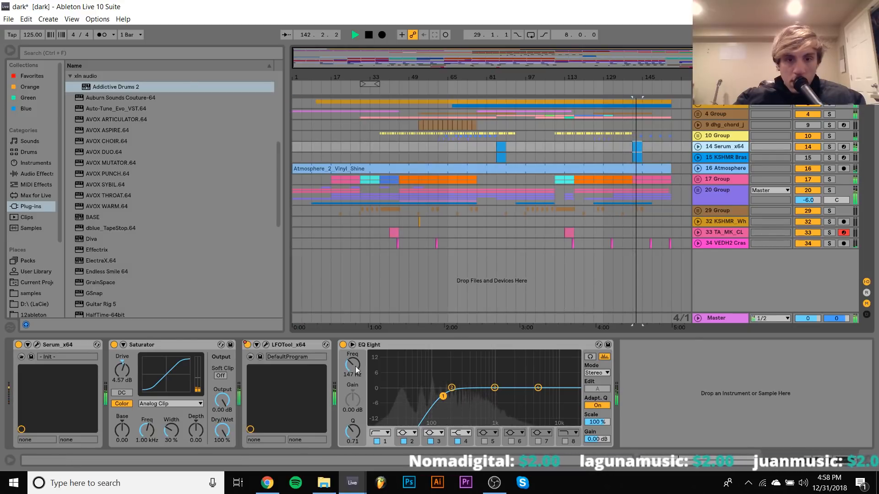
mouse_move(347, 367)
mouse_down()
mouse_move(347, 353)
mouse_move(347, 373)
mouse_up()
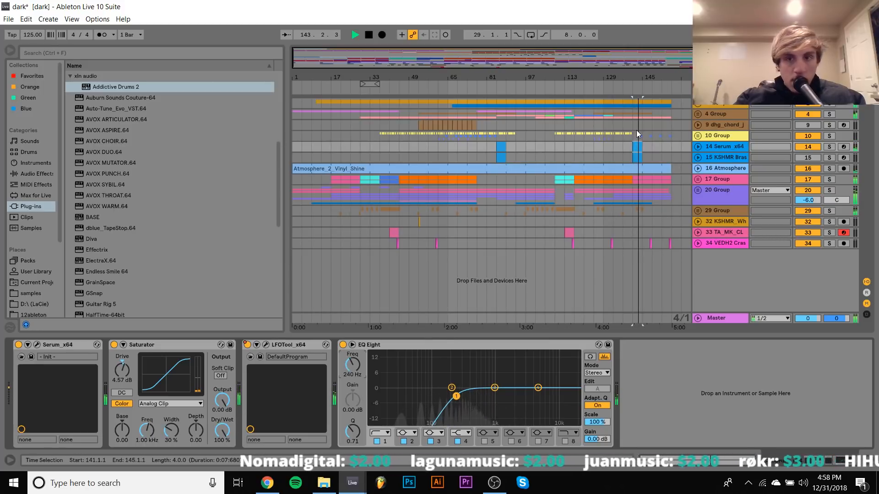
- Add an Auto Filter after the Kontakt instrument on track 3
scroll(705, 104, up, 5)
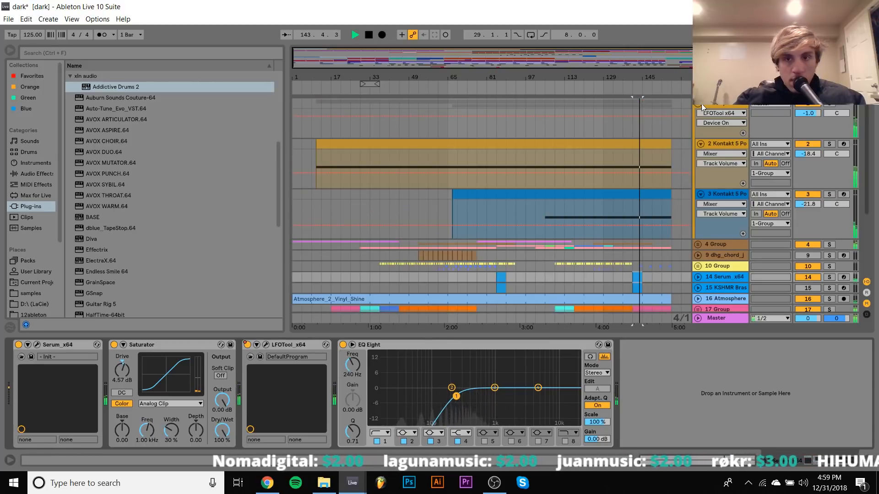
click(723, 196)
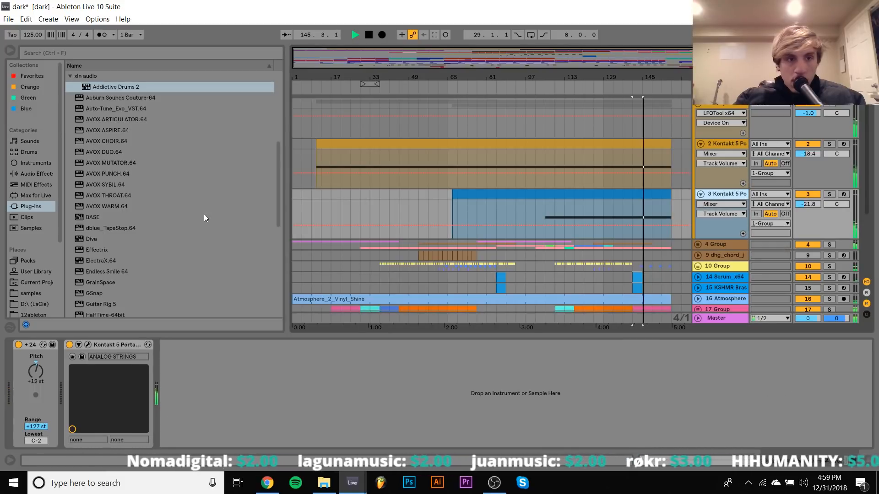
click(36, 174)
drag(98, 98, 278, 391)
- Open the Auto Filter cutoff to 19.9 kHz and automate it falling to about 972 Hz from bar 141 to the clip's end
drag(323, 374, 323, 362)
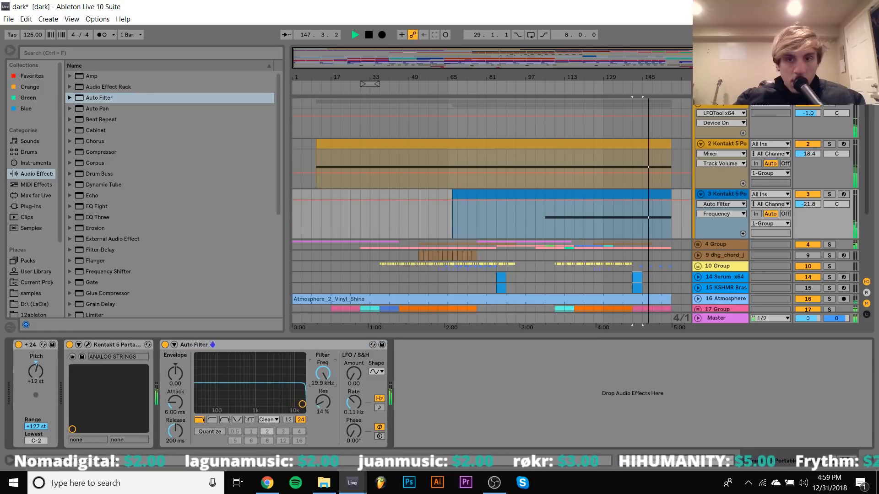
click(635, 202)
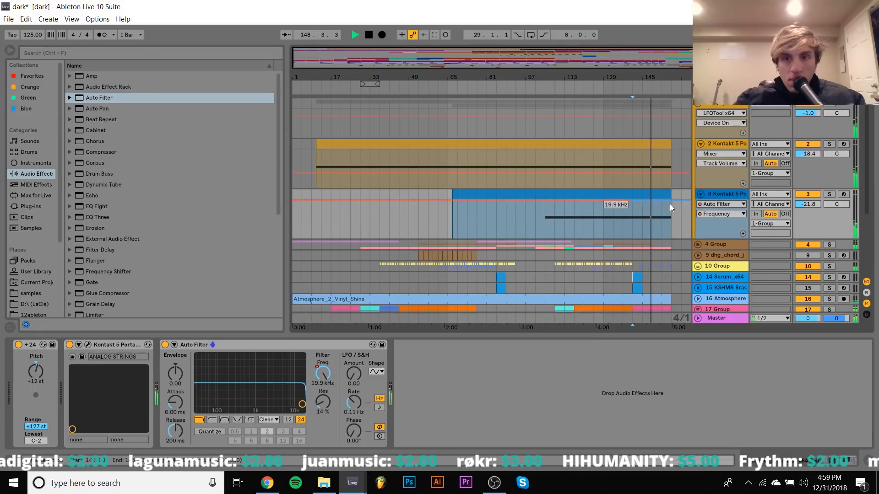
drag(672, 202, 672, 218)
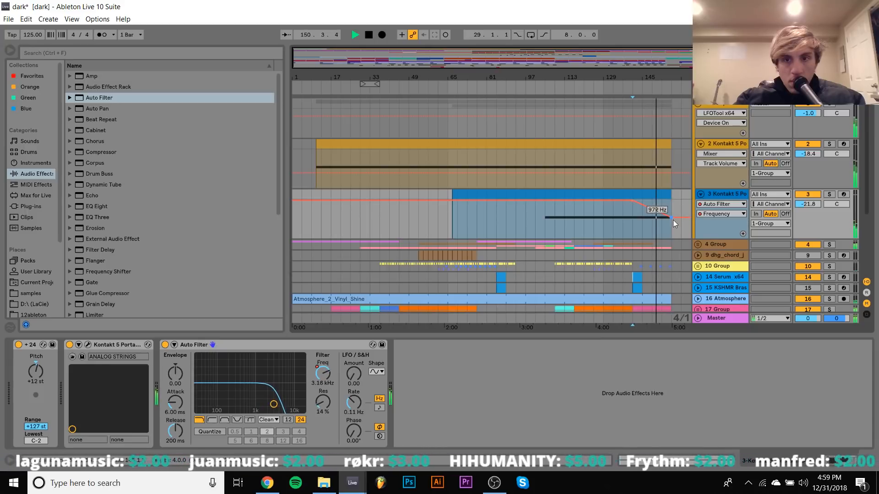
- Fold both Kontakt tracks and collapse the 1 Group in the arrangement
click(700, 195)
click(700, 144)
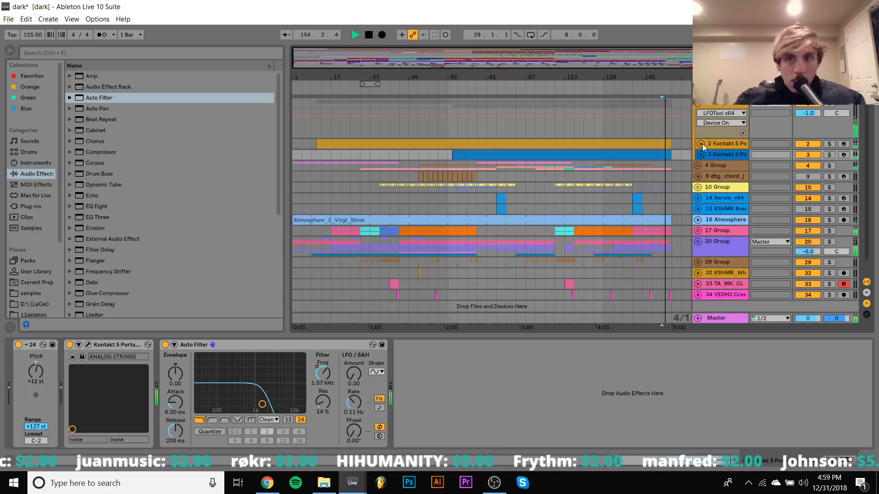
click(699, 103)
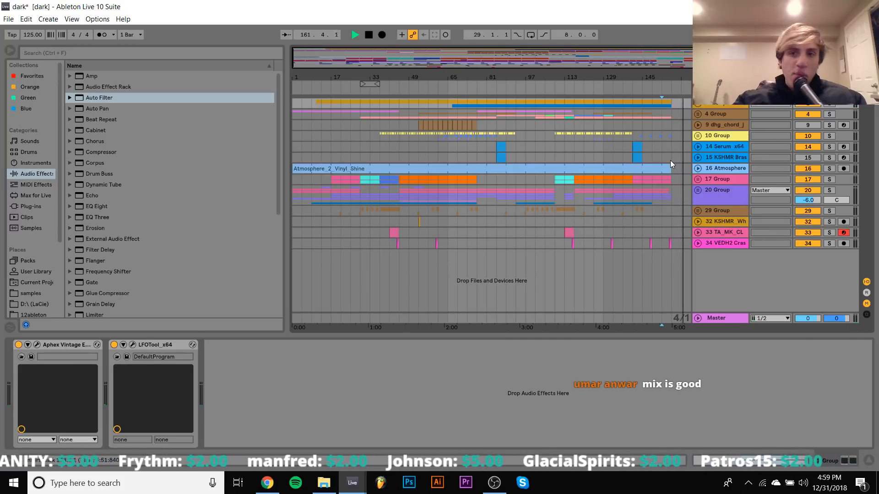
- Stop playback, review the Ozone 8 settings on the Master track and delete the device
key(space)
click(717, 318)
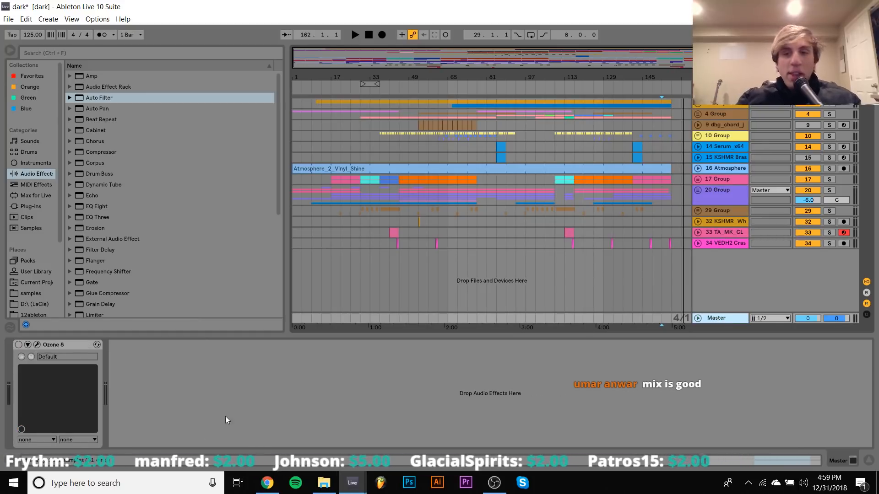
key(ctrl+alt+p)
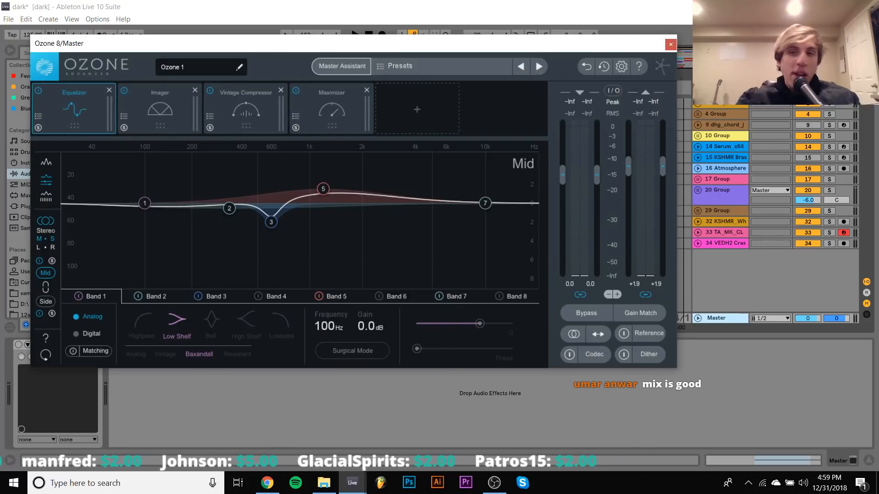
click(669, 45)
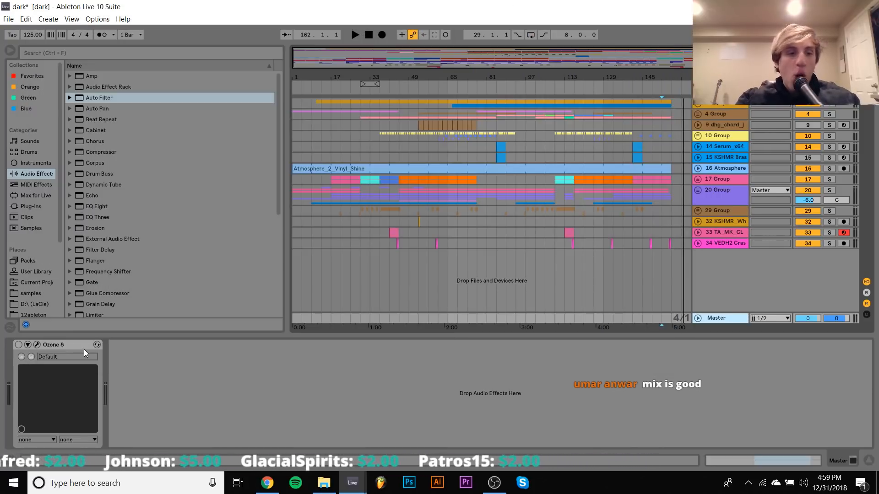
key(Delete)
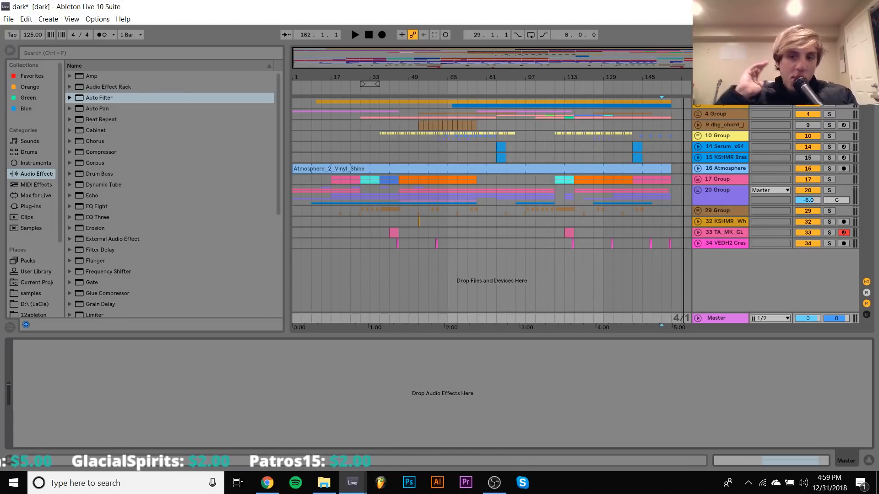
- Return the playback start to bar 1 and switch to OBS after checking the system clock
click(296, 107)
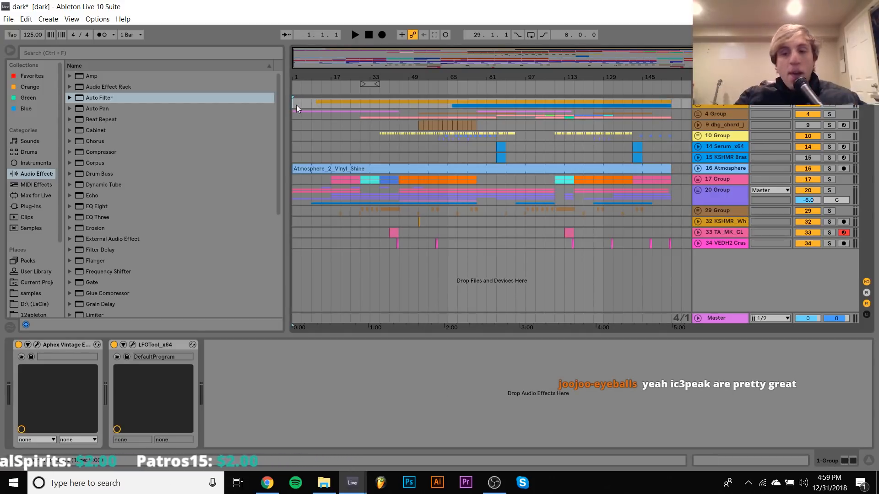
click(830, 483)
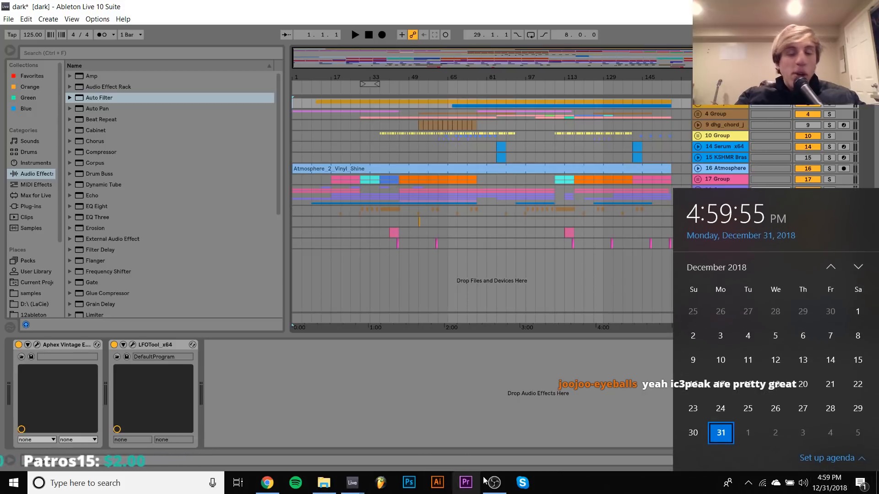
click(494, 483)
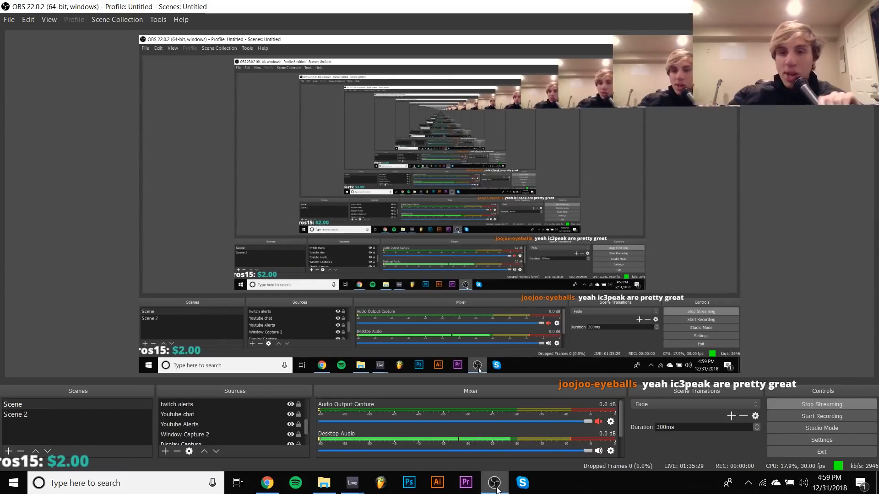